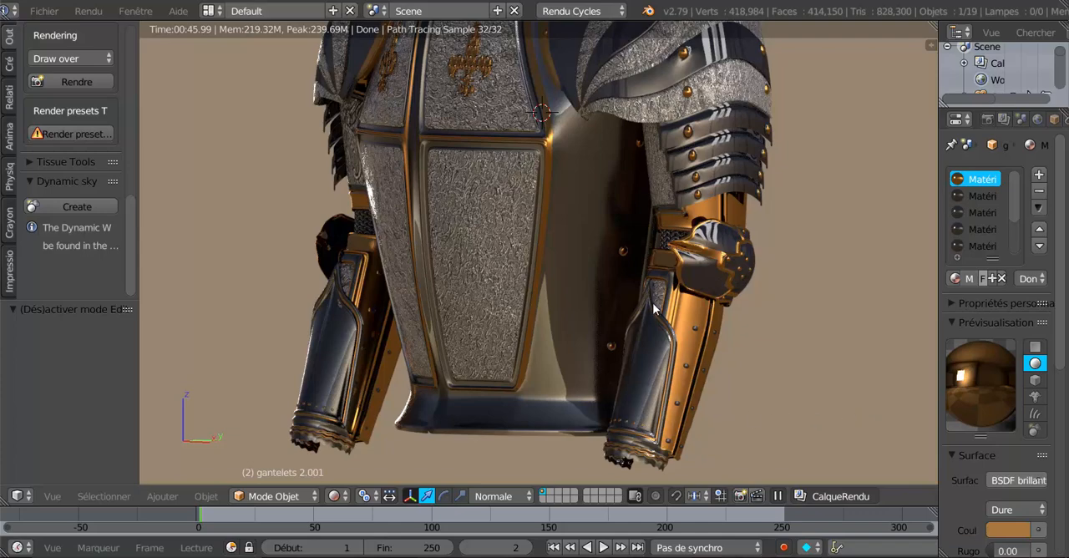
- Examine the rendered armour's torso, forearm guards and lower rim from several angles
mouse_move(645, 365)
middle_down()
mouse_move(743, 418)
mouse_move(691, 423)
mouse_move(767, 420)
middle_up()
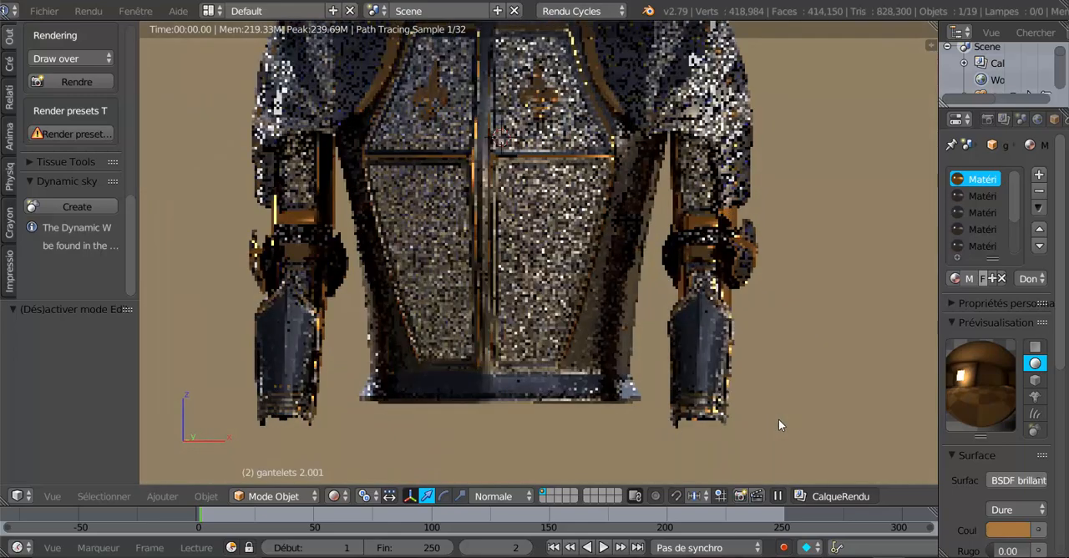
middle_drag(764, 427, 698, 421)
scroll(697, 422, up, 5)
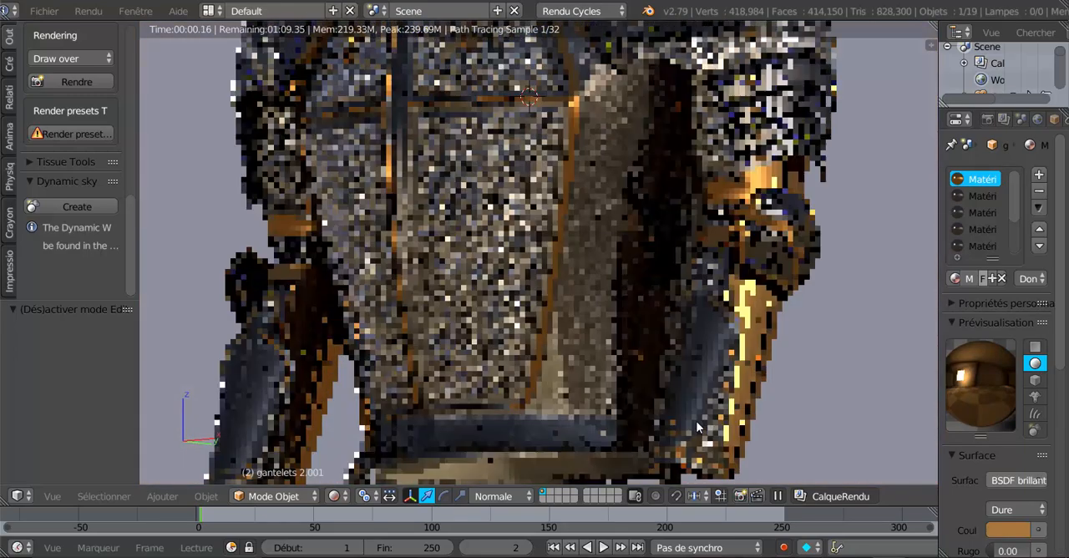
scroll(649, 361, up, 4)
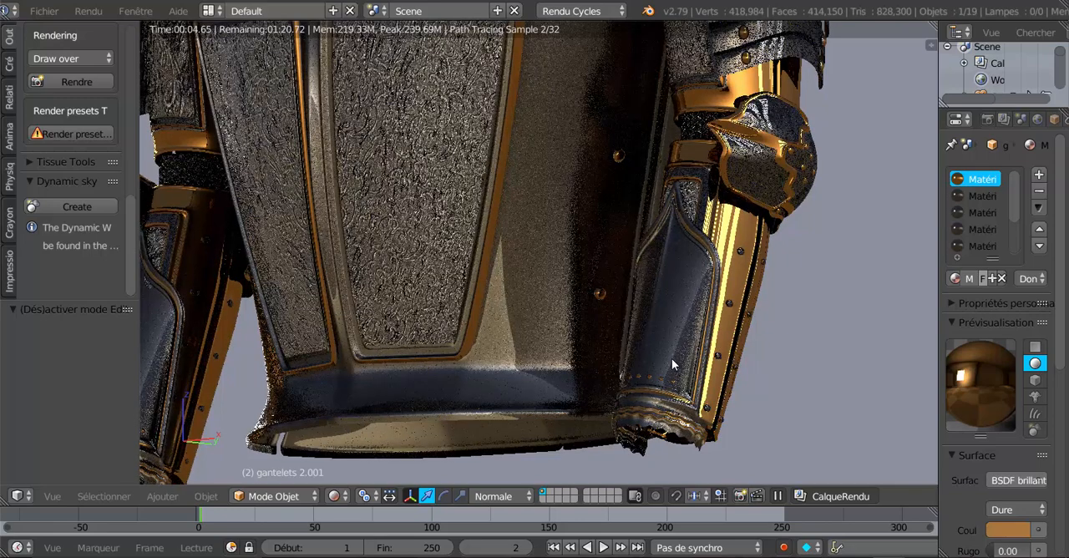
middle_drag(672, 359, 602, 378)
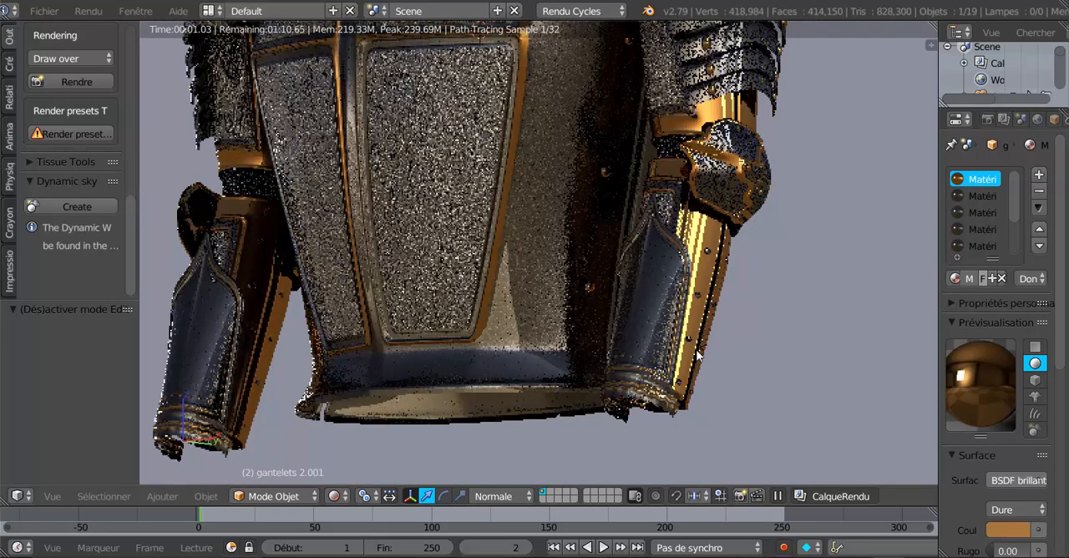
middle_drag(724, 362, 810, 380)
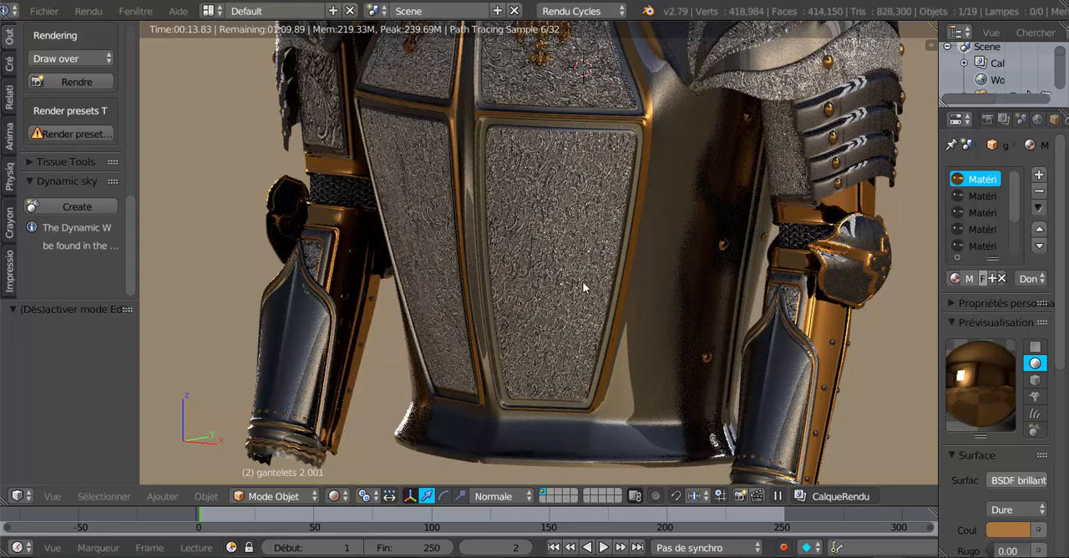
- Switch to the other Blender window and inspect the standalone gauntlet model from several angles
mouse_move(888, 556)
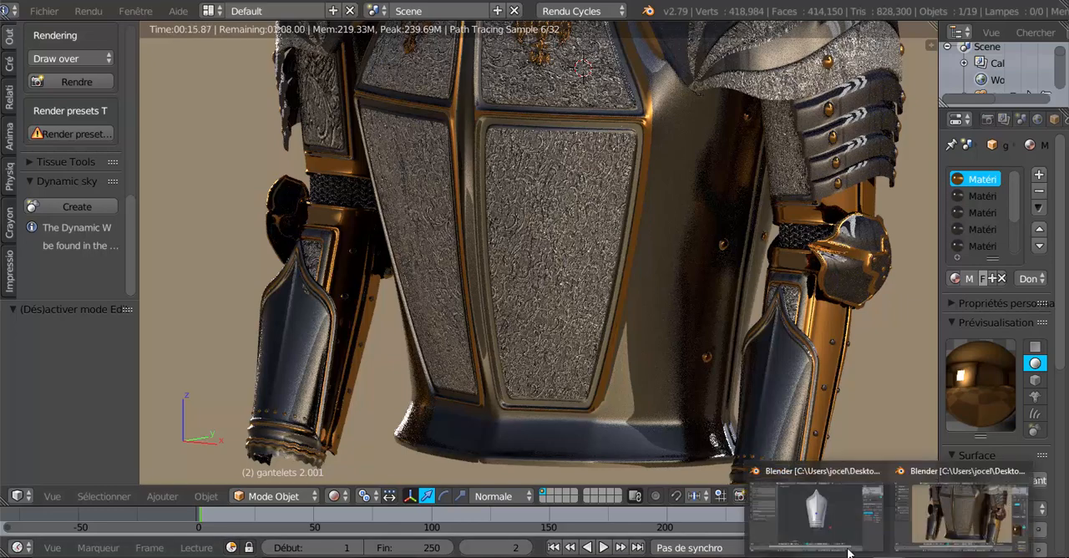
click(826, 538)
middle_drag(616, 410, 621, 339)
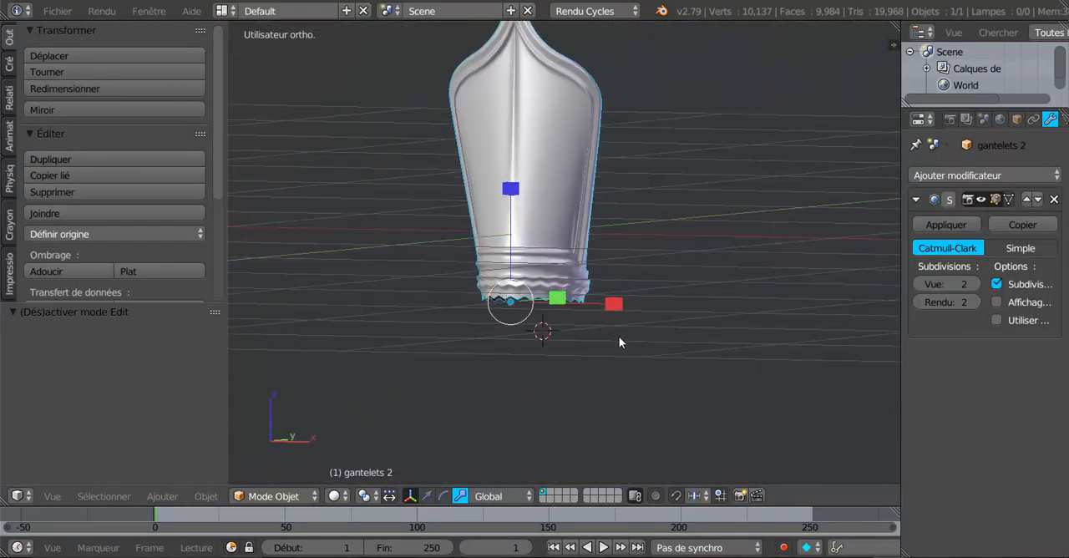
middle_drag(542, 450, 483, 404)
middle_drag(499, 367, 609, 385)
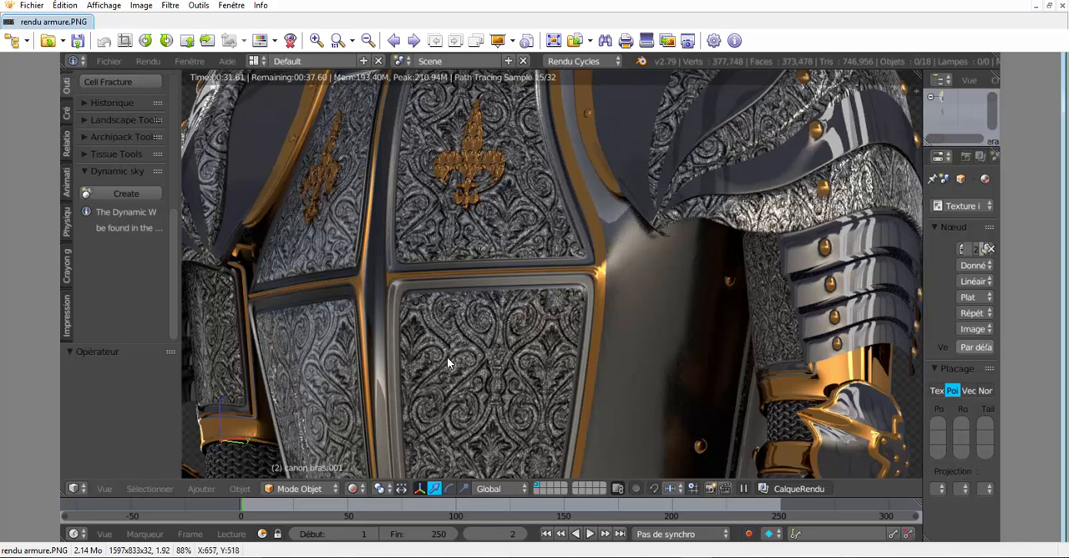
- In the image viewer, browse the lys 1 texture maps backwards from the armour render to the original 16.jpg
click(394, 42)
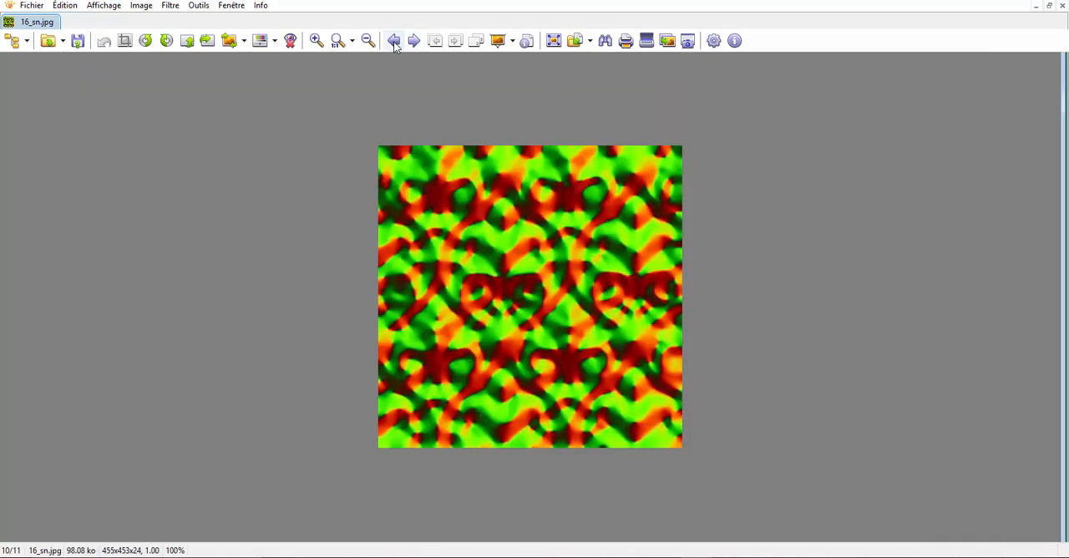
click(394, 42)
click(394, 42)
click(394, 41)
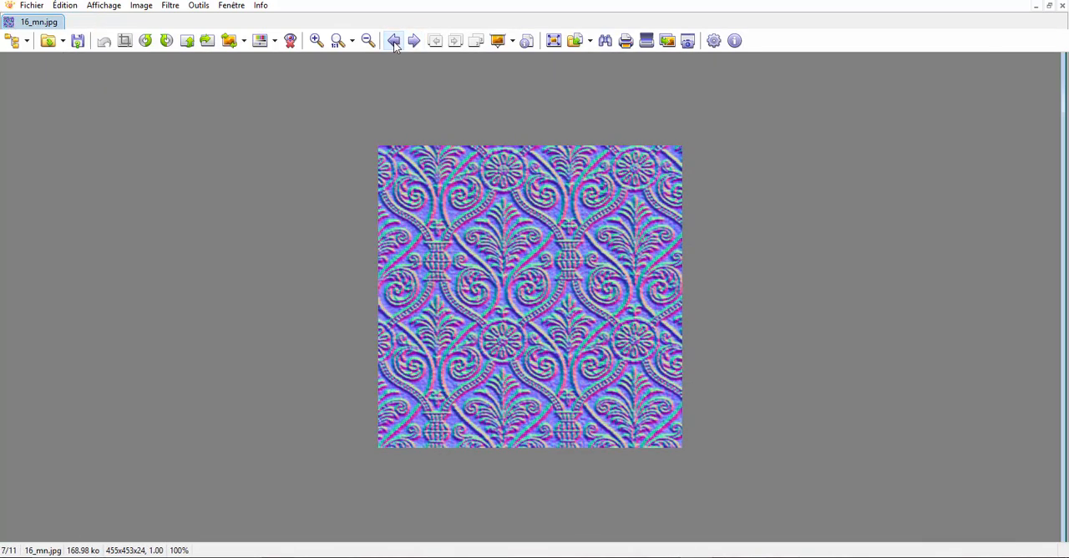
click(394, 42)
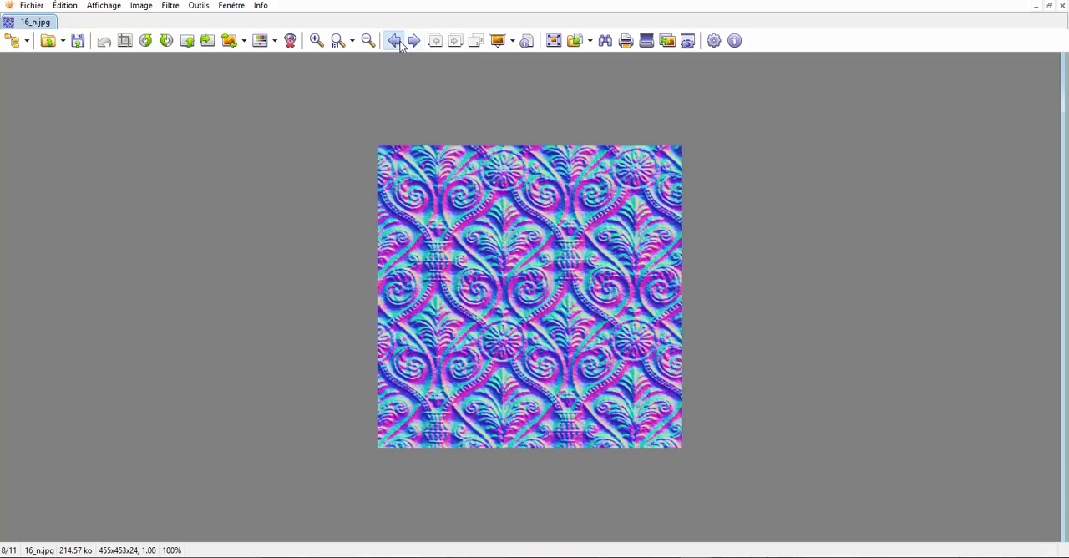
click(414, 40)
click(394, 42)
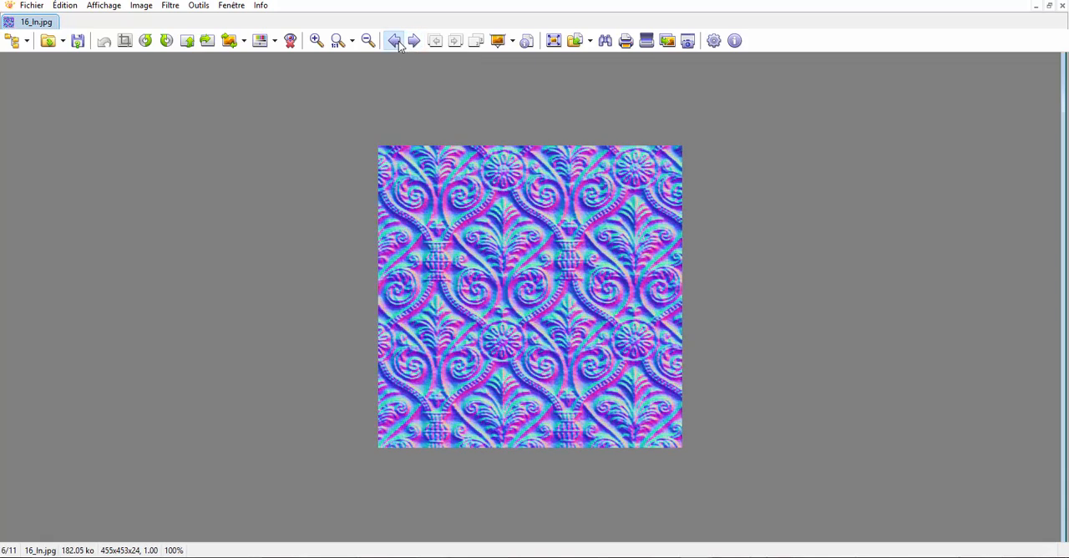
click(394, 42)
click(394, 42)
click(396, 41)
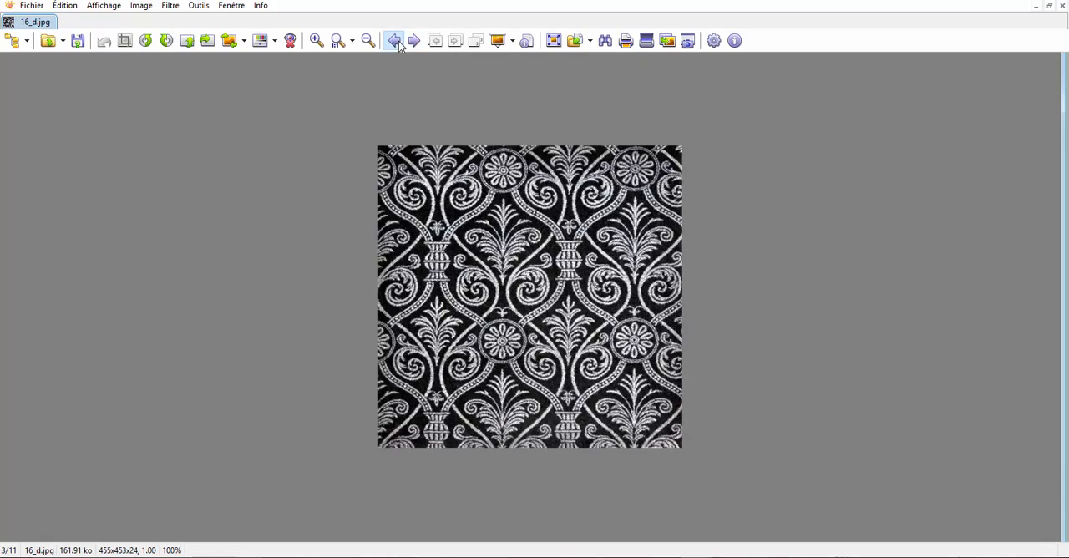
click(396, 42)
click(396, 42)
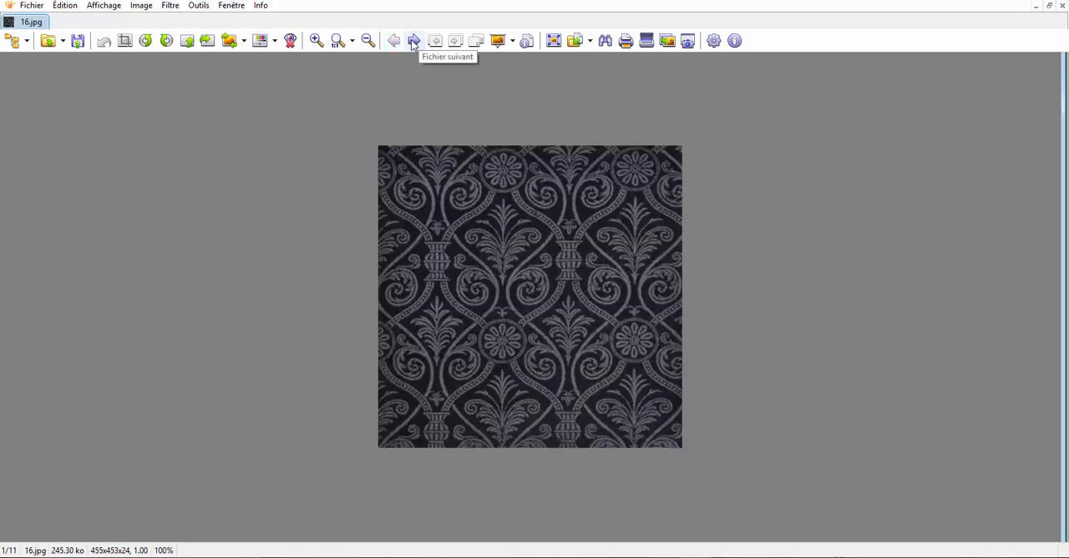
- Go forward through the lys 1 maps and compare the normal maps 16_hn, 16_ln, 16_mn and 16_n with the specular map 16_s
click(413, 42)
click(413, 42)
click(414, 42)
click(413, 42)
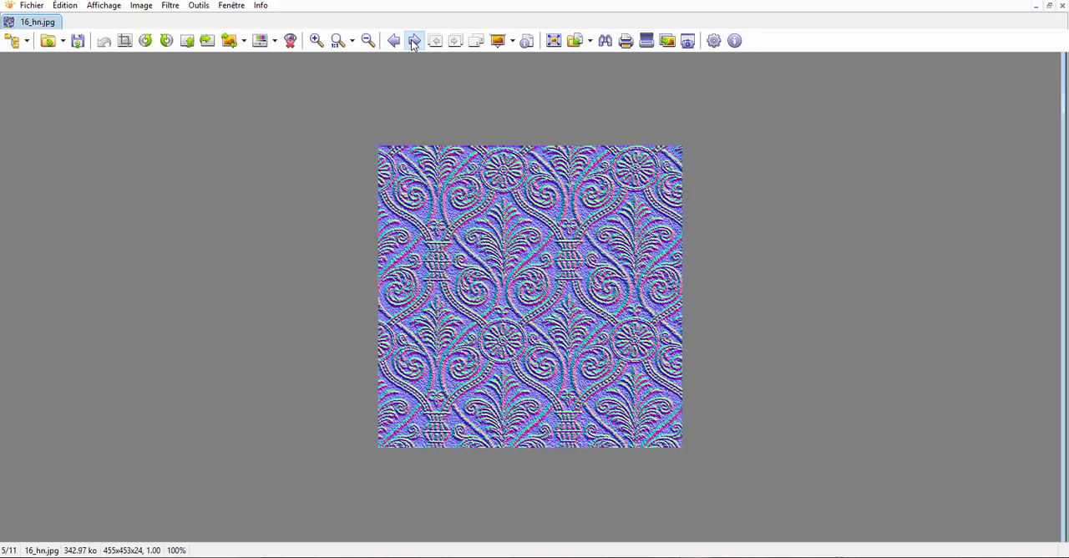
click(413, 41)
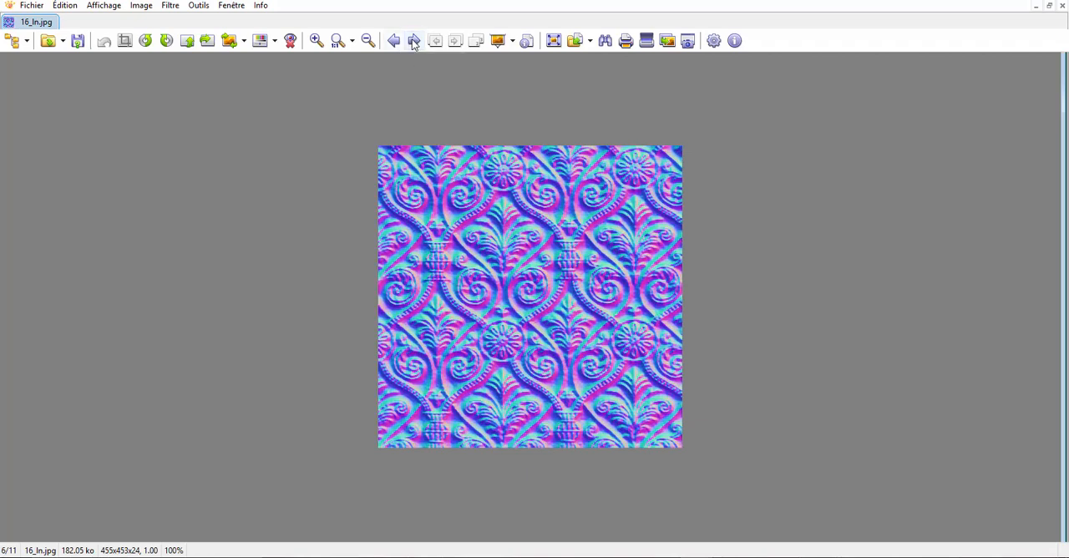
click(412, 42)
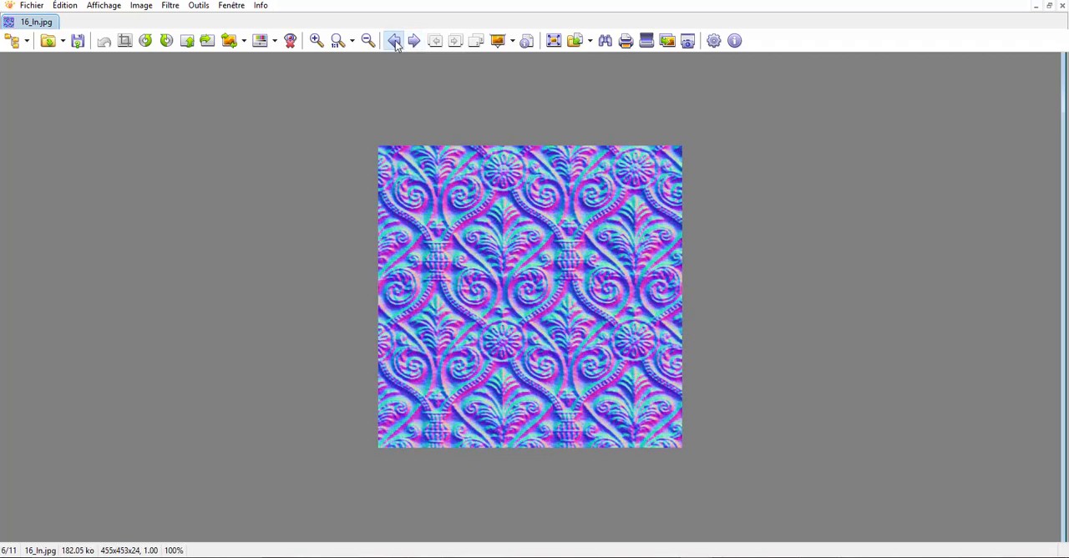
click(394, 42)
click(415, 41)
click(415, 41)
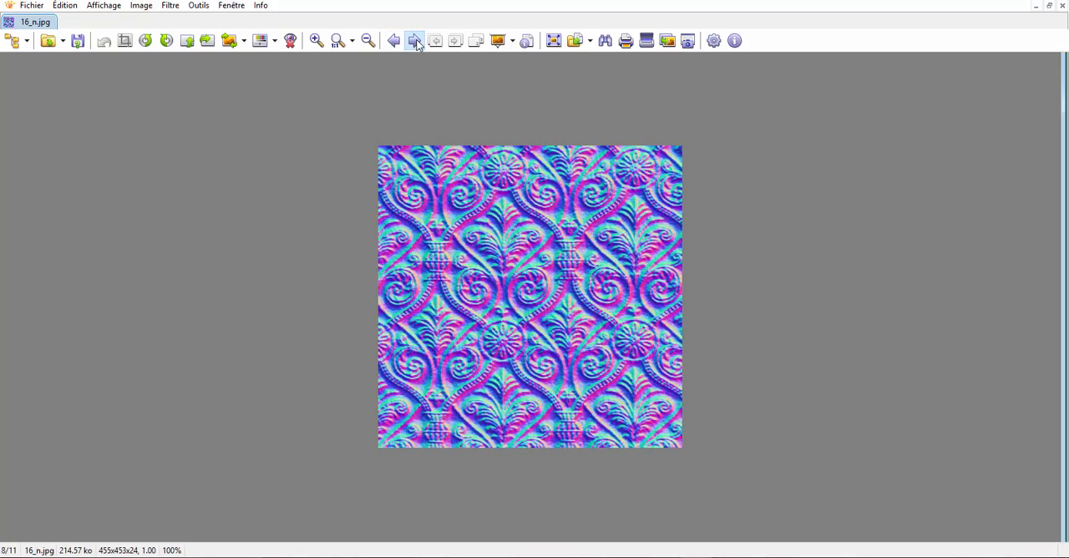
click(415, 42)
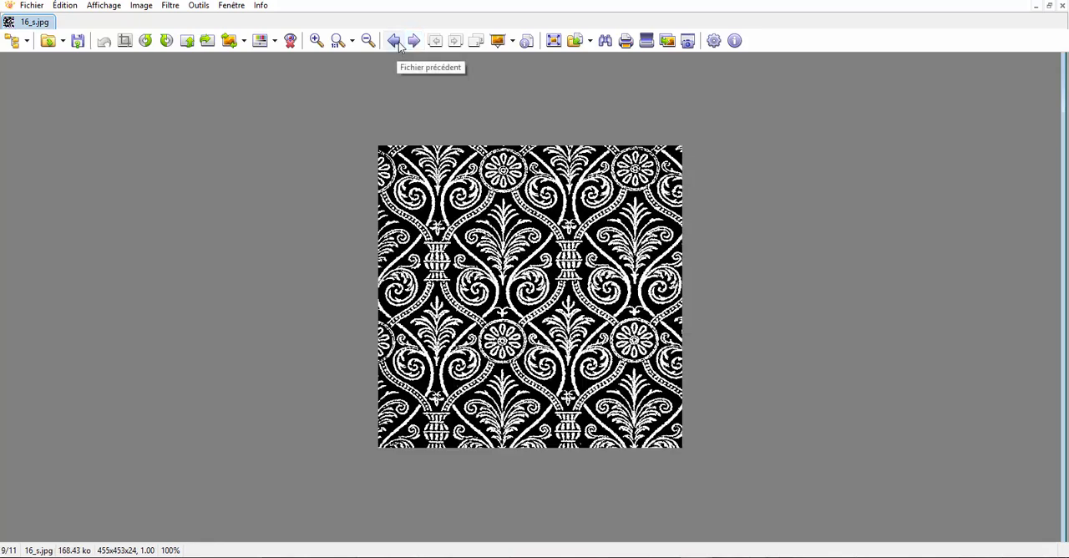
click(396, 42)
click(396, 42)
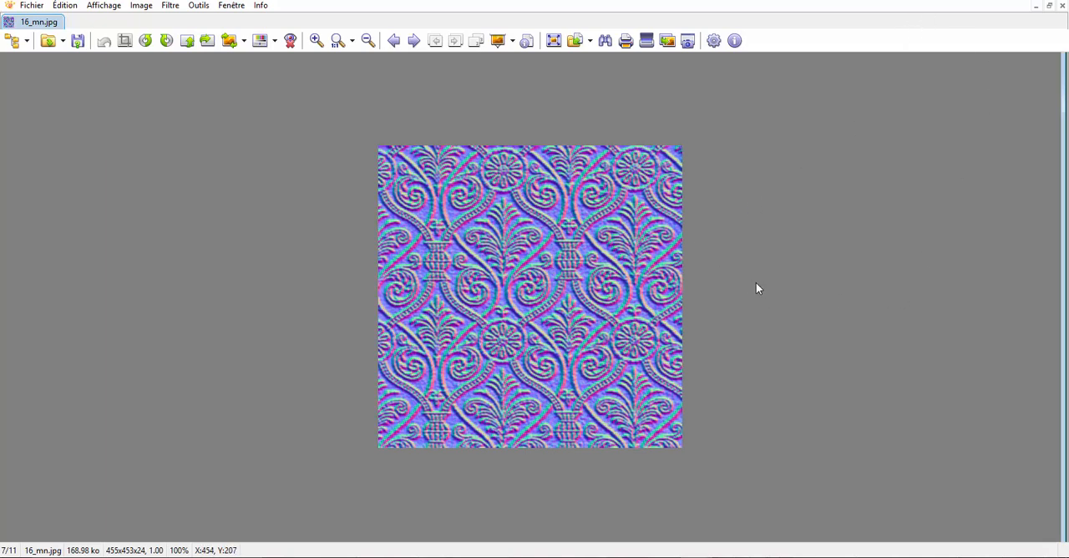
- Close the image viewer, maximize the file explorer and open the Lys 2 folder inside Métal armure
click(1057, 1)
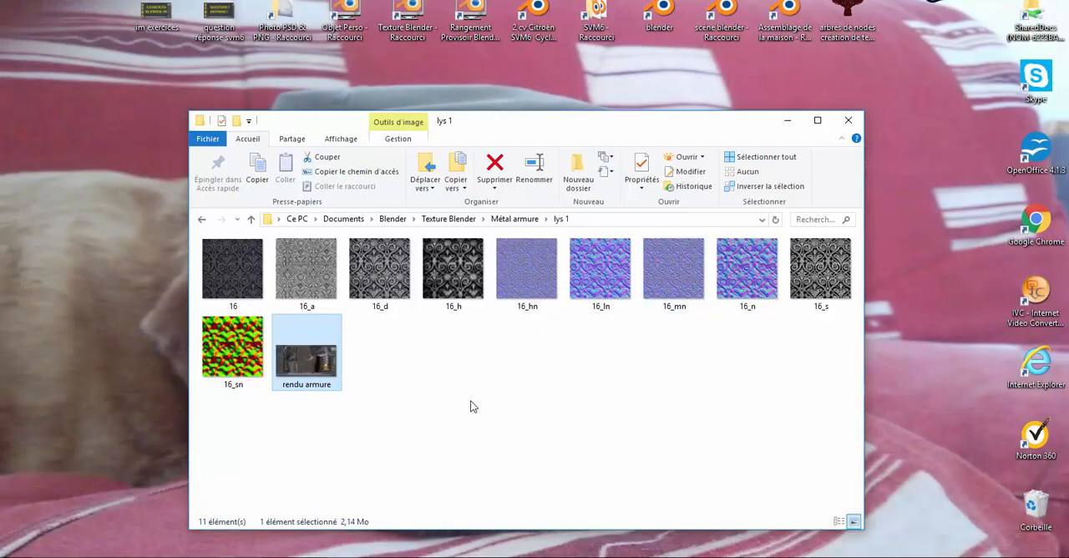
click(817, 120)
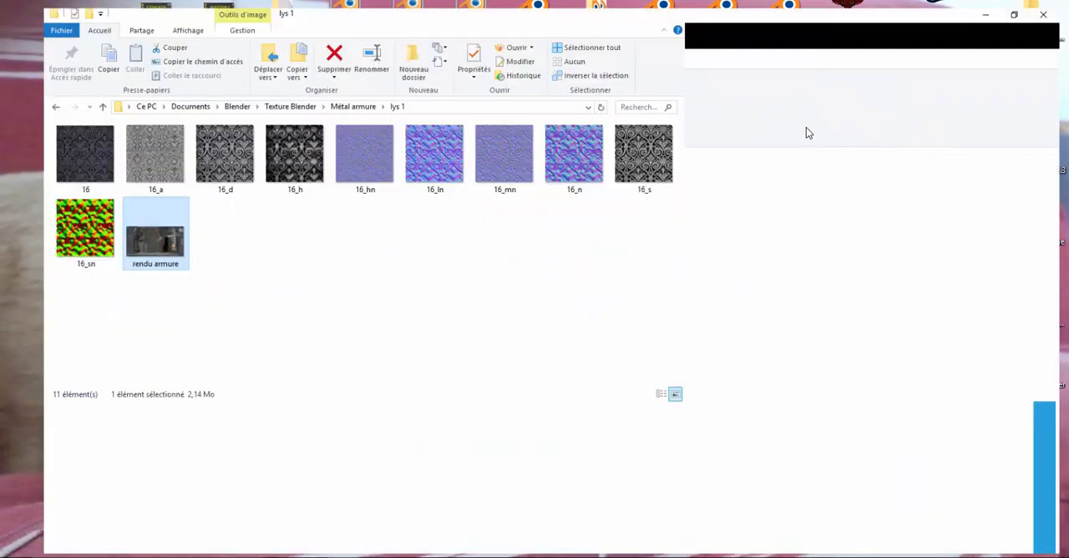
click(11, 89)
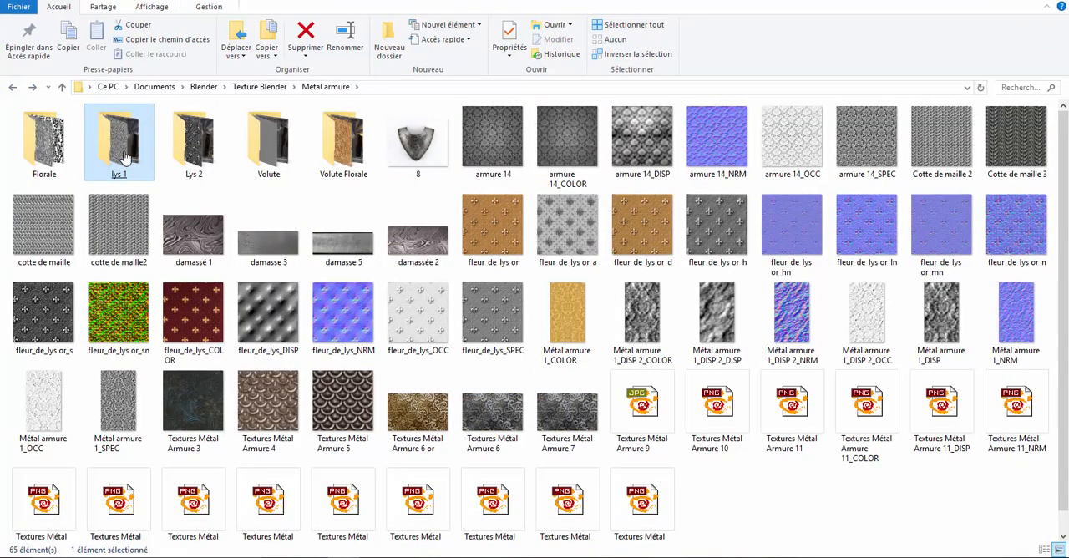
double_click(201, 150)
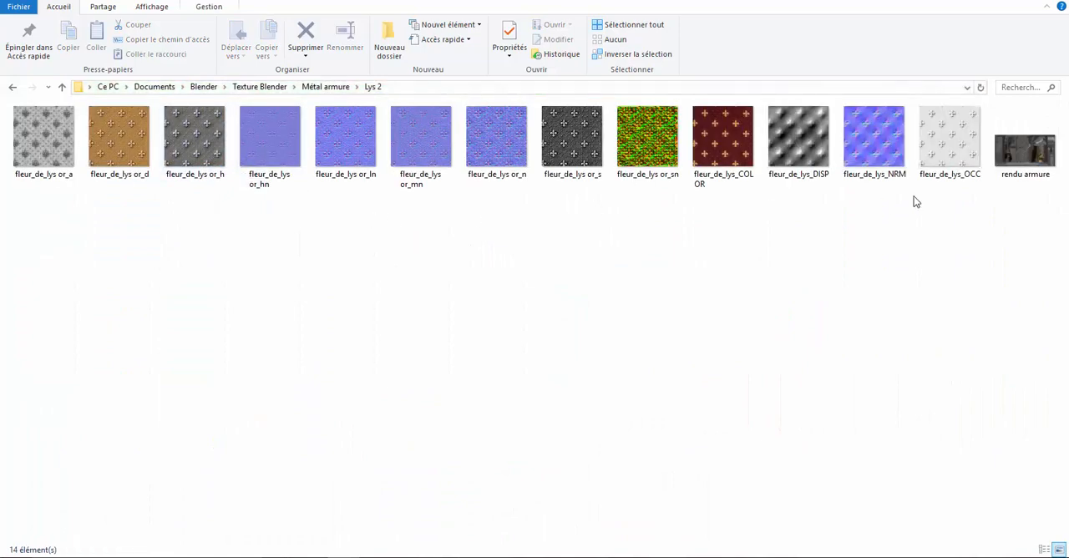
- Open the Lys 2 armour render and browse back through the fleur_de_lys maps to fleur_de_lys or_a.png
double_click(1013, 156)
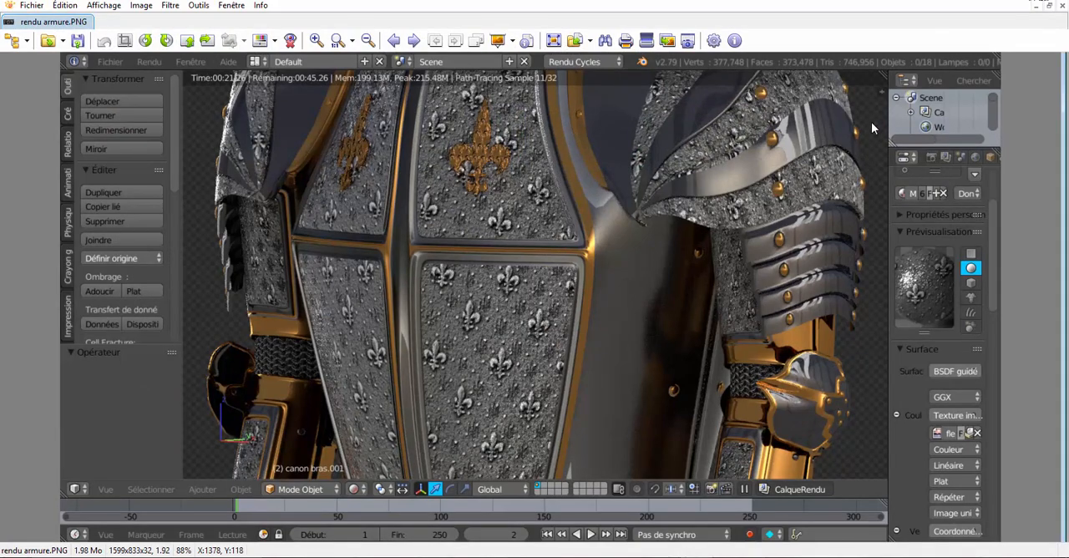
click(394, 41)
click(394, 41)
click(394, 41)
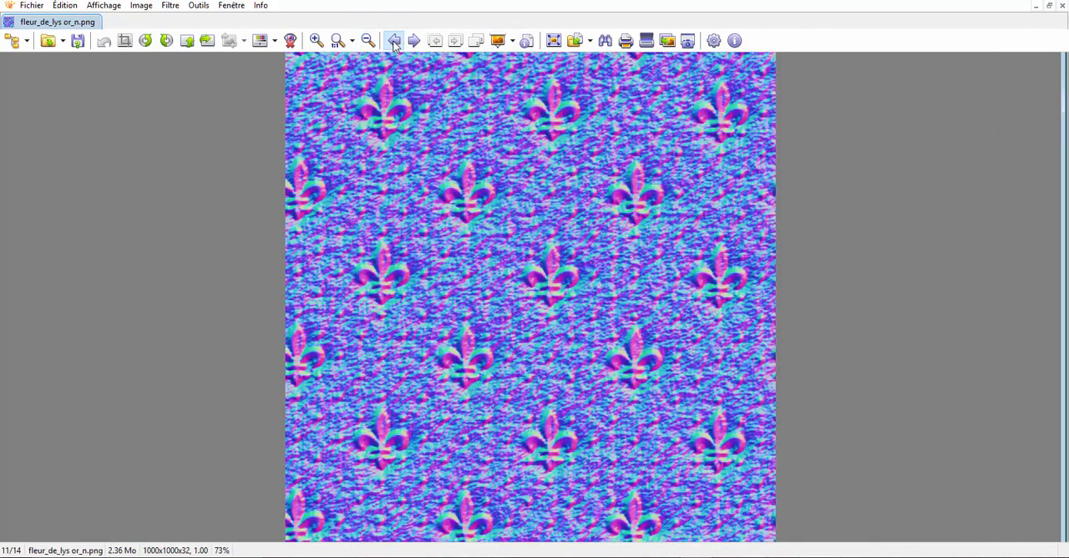
click(394, 41)
click(394, 41)
click(394, 41)
click(394, 41)
click(394, 41)
click(394, 41)
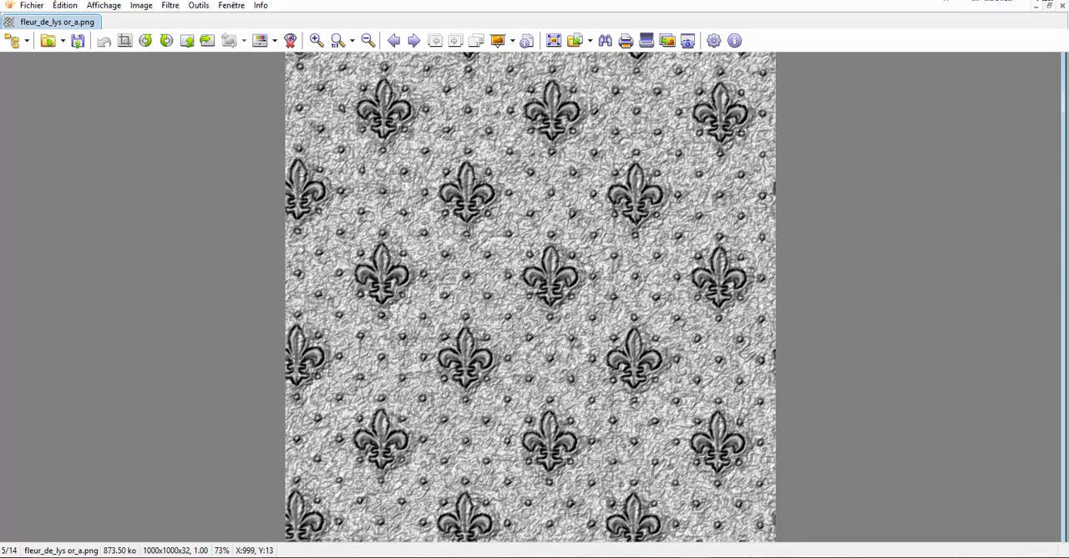
- Close the image viewer and open the Volute folder inside Métal armure
click(1062, 6)
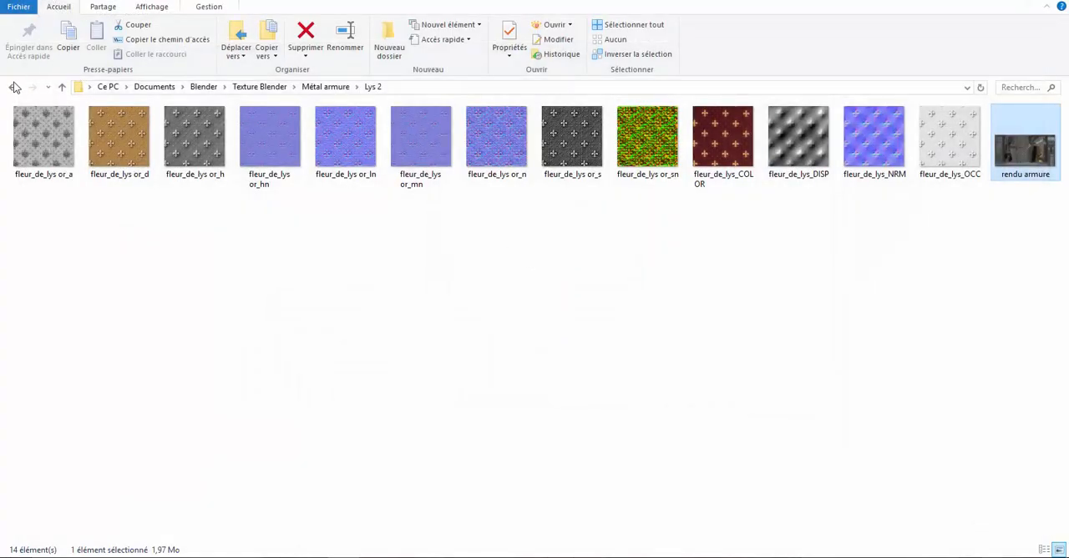
click(13, 88)
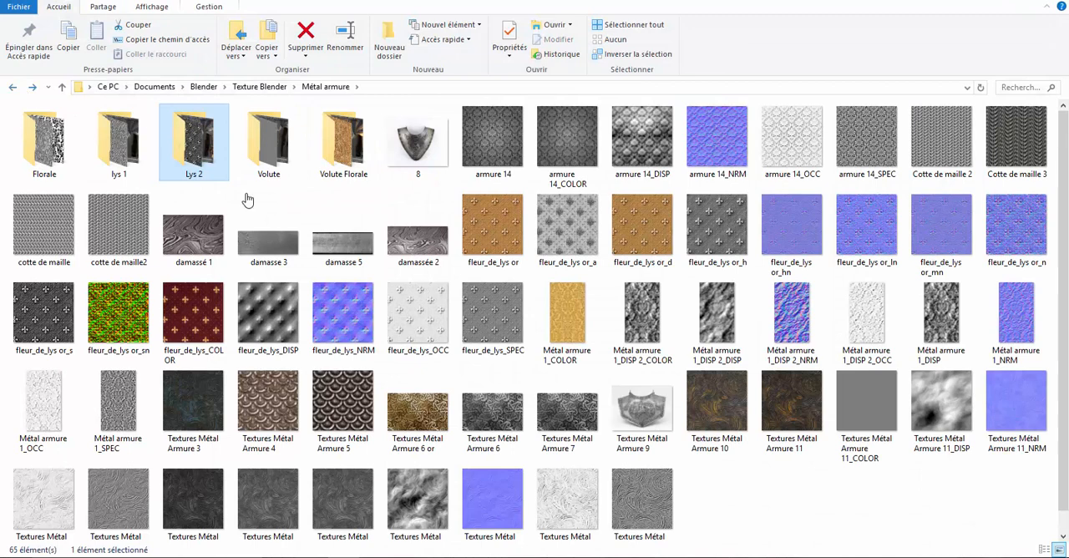
double_click(269, 143)
click(261, 146)
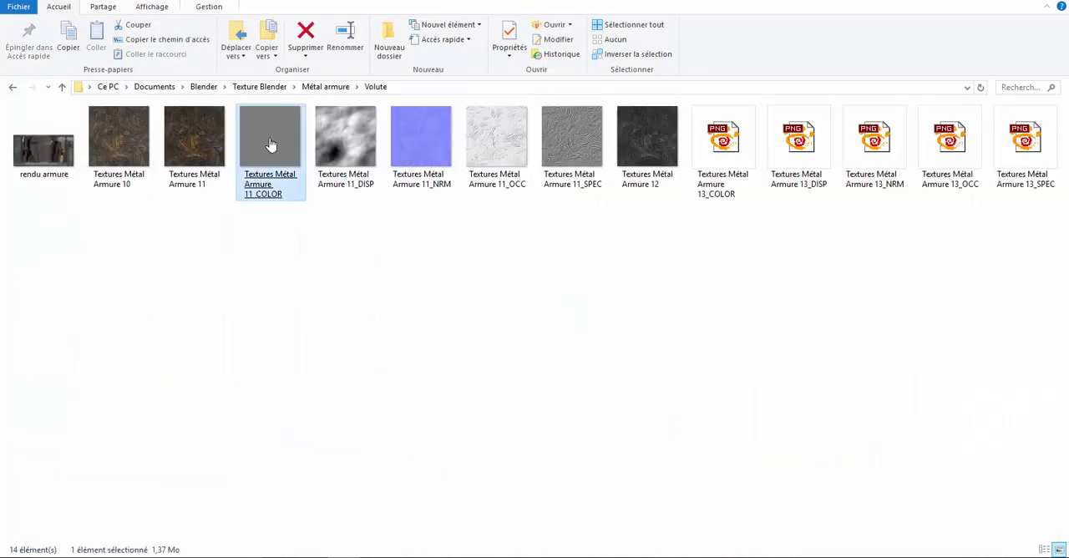
- Open the armour render rendu armure.PNG from the Volute folder, inspect it and browse forward to Textures Métal Armure 11_COLOR.png
double_click(50, 146)
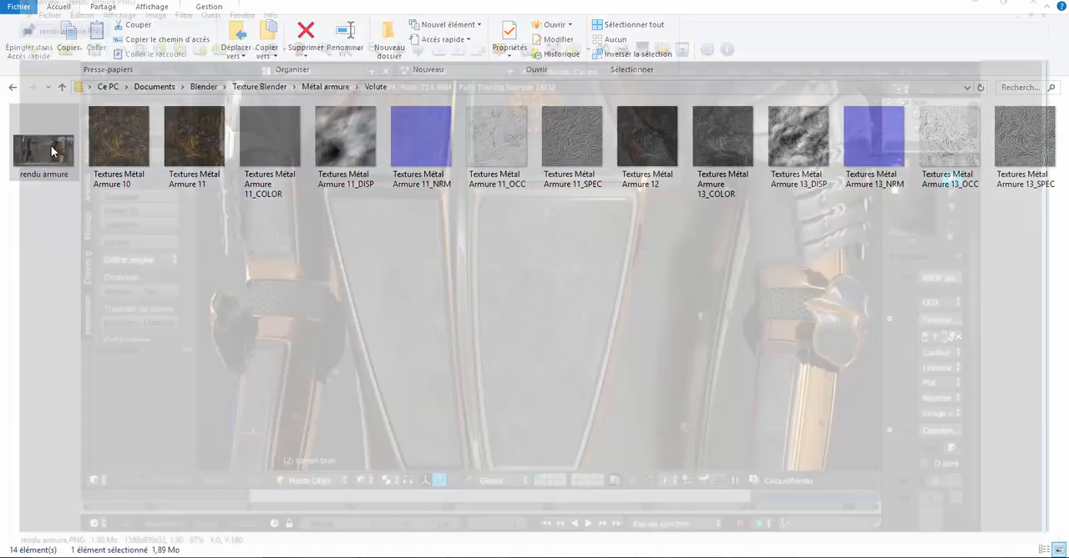
scroll(267, 197, up, 2)
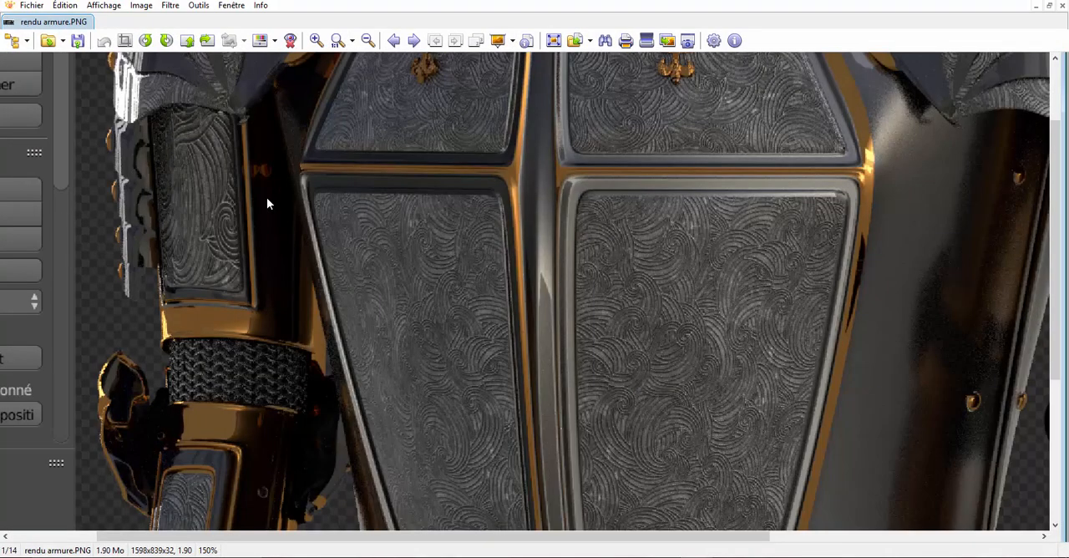
click(413, 41)
click(414, 42)
click(413, 42)
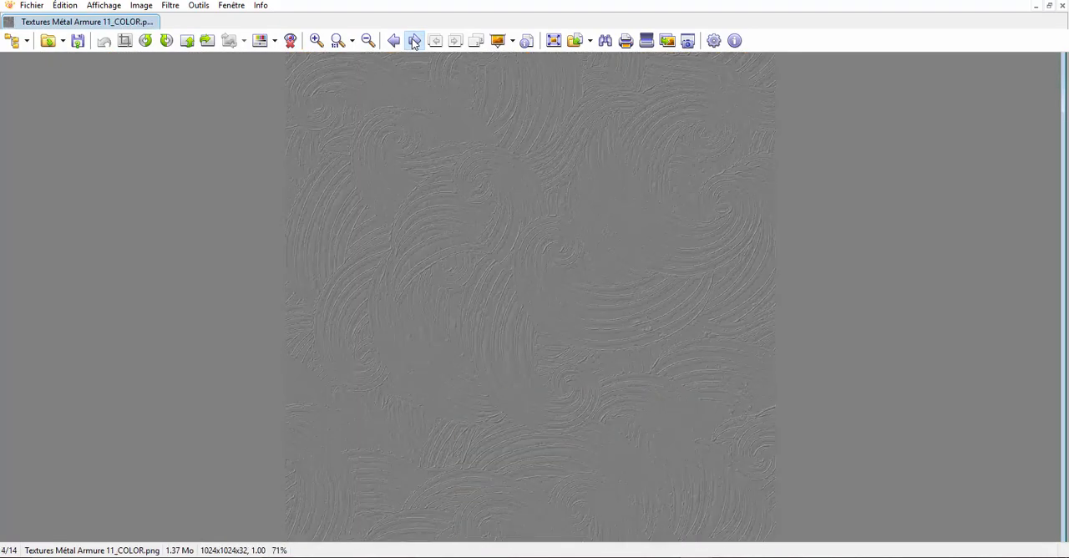
- Browse forward through the remaining Textures Métal Armure 11 maps and on to Textures Métal Armure 13_COLOR.png
click(414, 41)
click(413, 42)
click(414, 42)
click(413, 42)
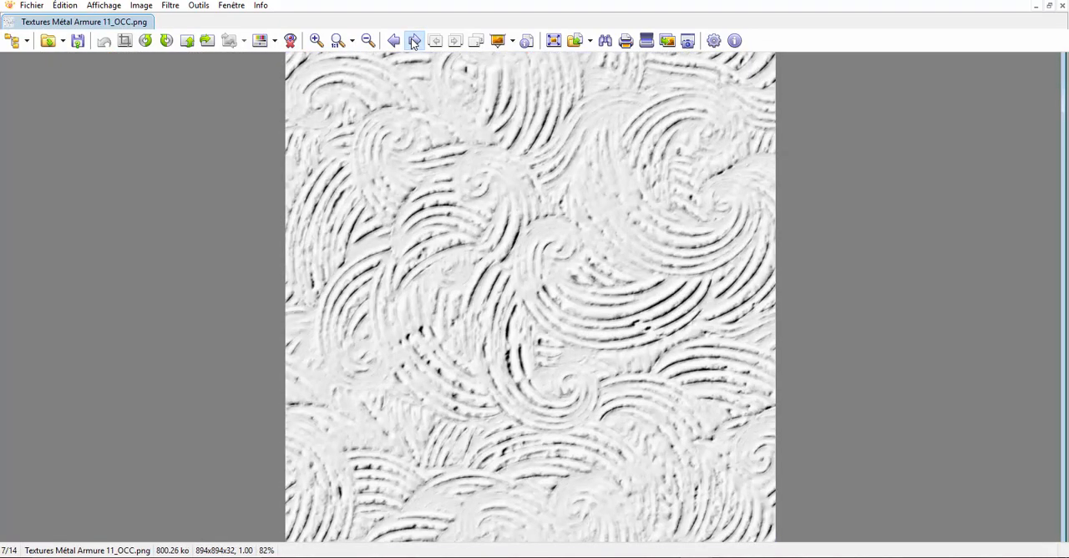
click(413, 41)
click(413, 42)
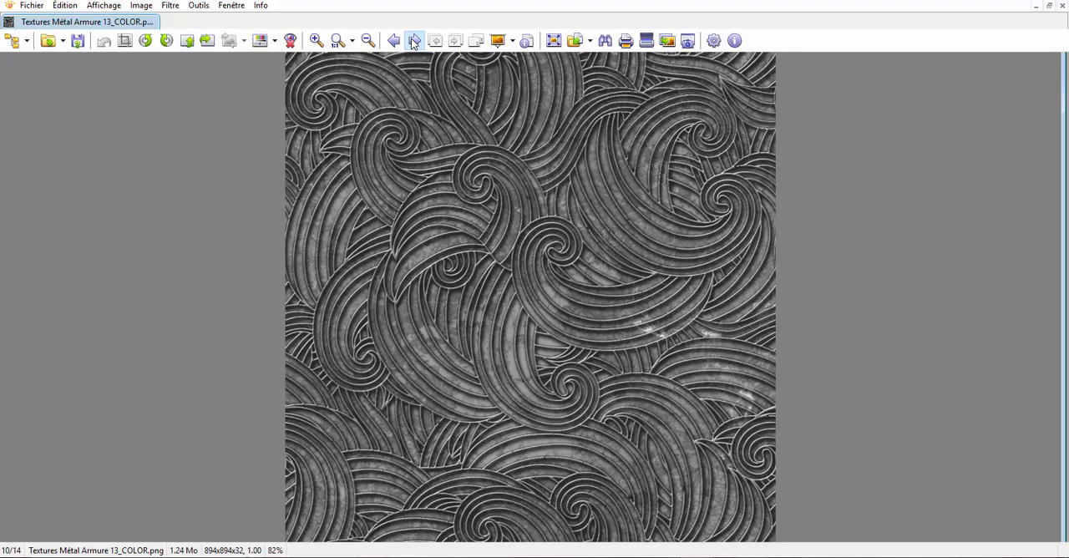
- Go through the other Textures Métal Armure 13 maps up to Textures Métal Armure 13_SPEC.png
click(413, 42)
click(413, 42)
click(413, 42)
click(413, 42)
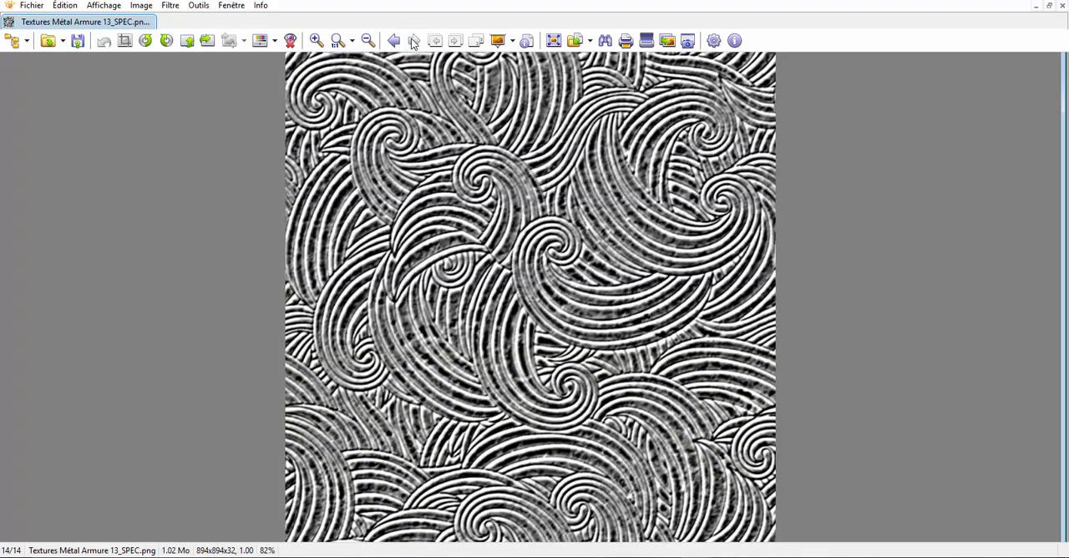
- Close the image viewer, return to the Métal armure folder and open the subfolder holding the Volute Florale maps
click(1061, 5)
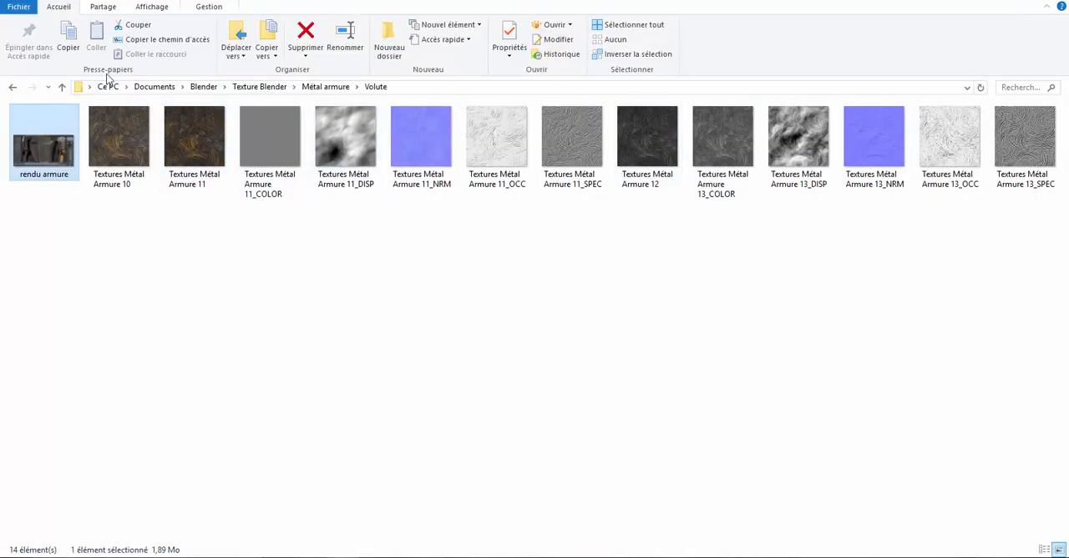
click(14, 88)
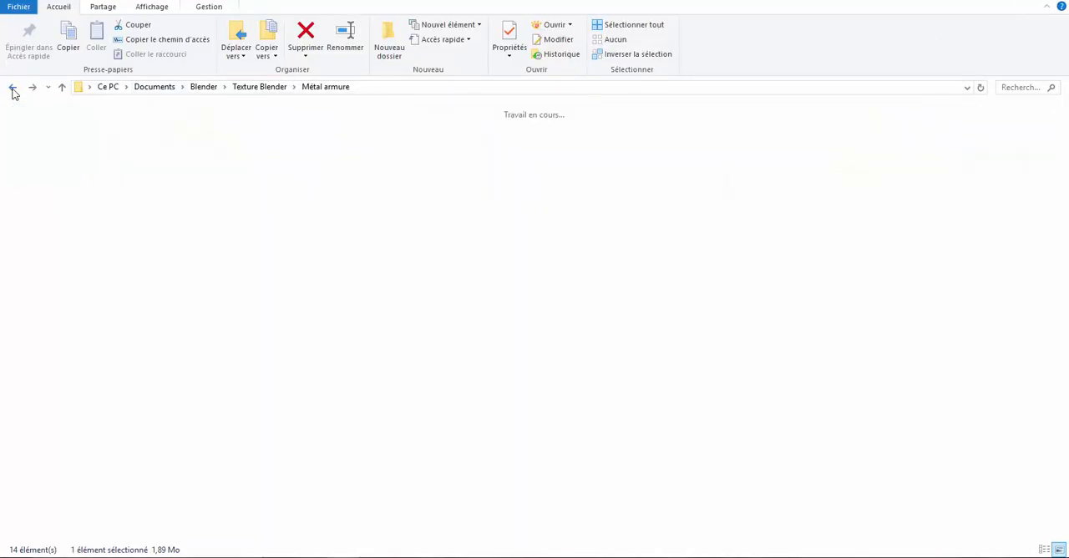
double_click(344, 148)
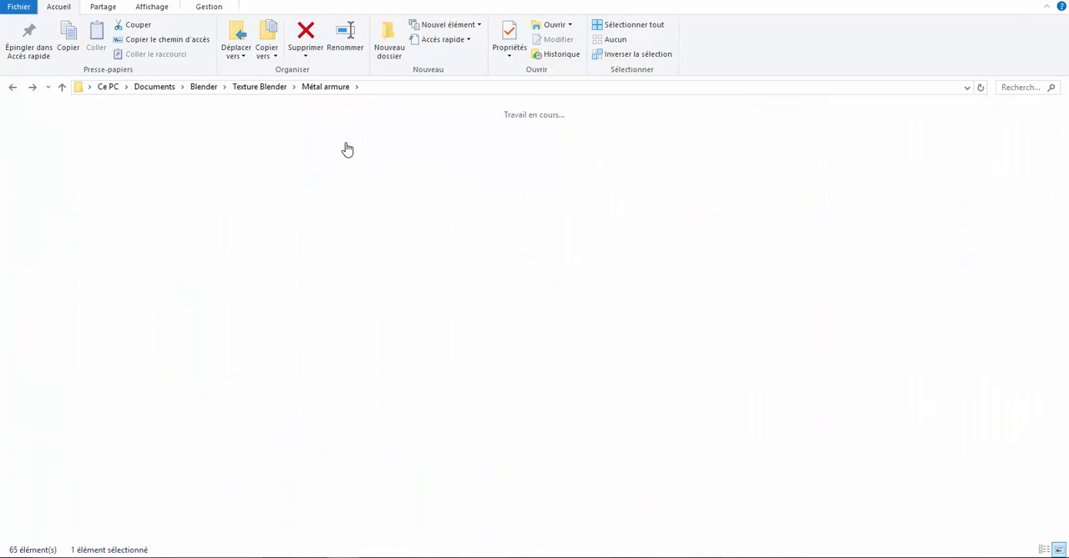
click(346, 147)
- Open the rendu armure.PNG render of the Volute Florale set and inspect the gold floral pattern on the armour
double_click(50, 154)
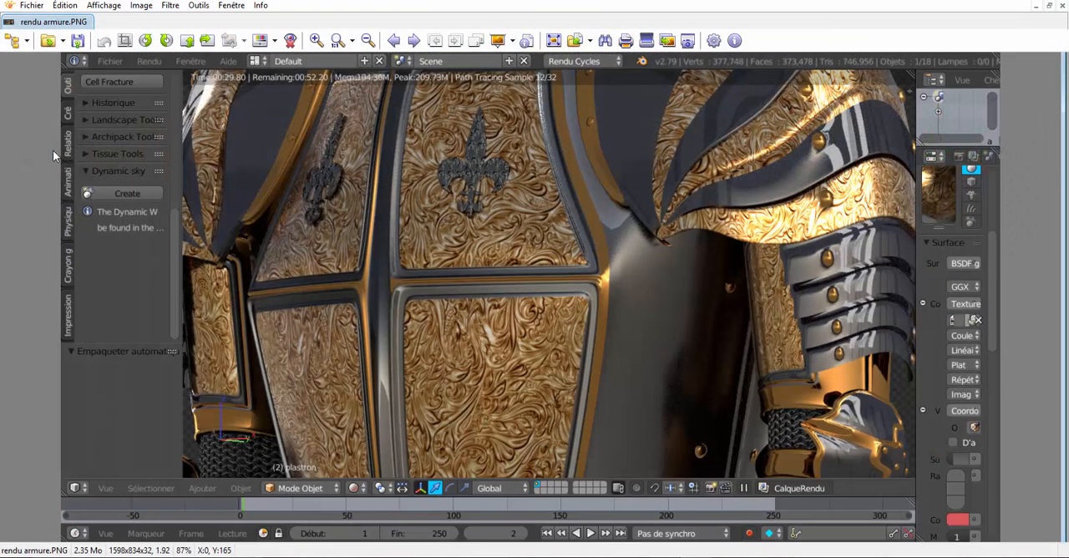
scroll(446, 236, down, 1)
scroll(446, 237, down, 1)
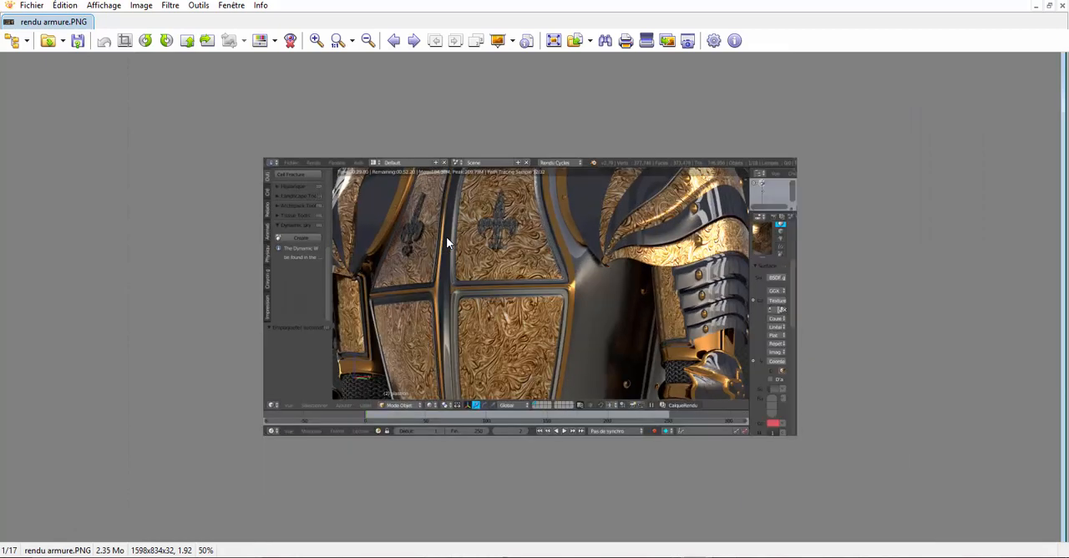
scroll(446, 240, up, 1)
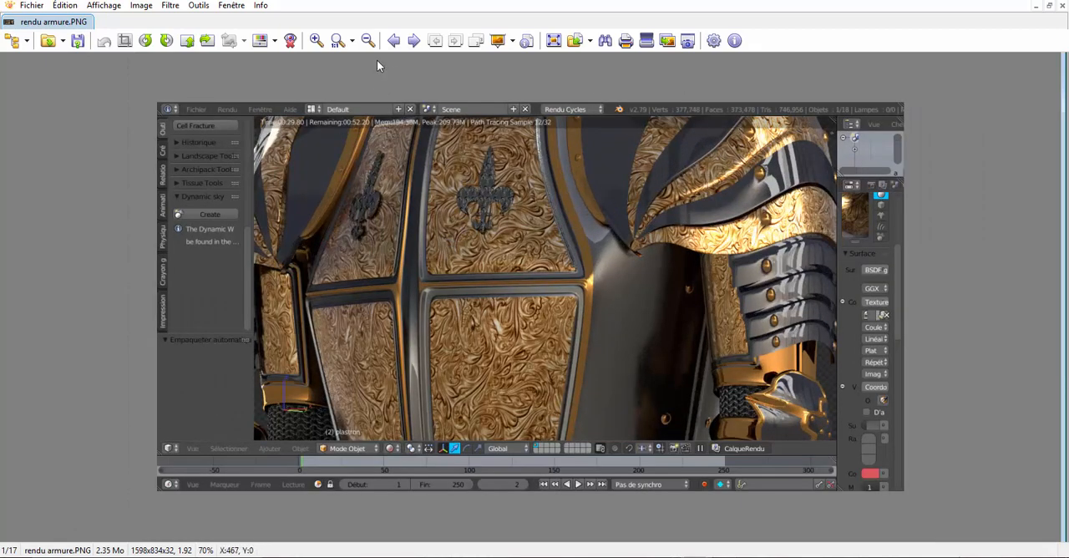
- Browse forward from the render through the first Volute Florale_COLOR maps to Volute Florale_COLOR_hn.png
click(413, 41)
click(414, 41)
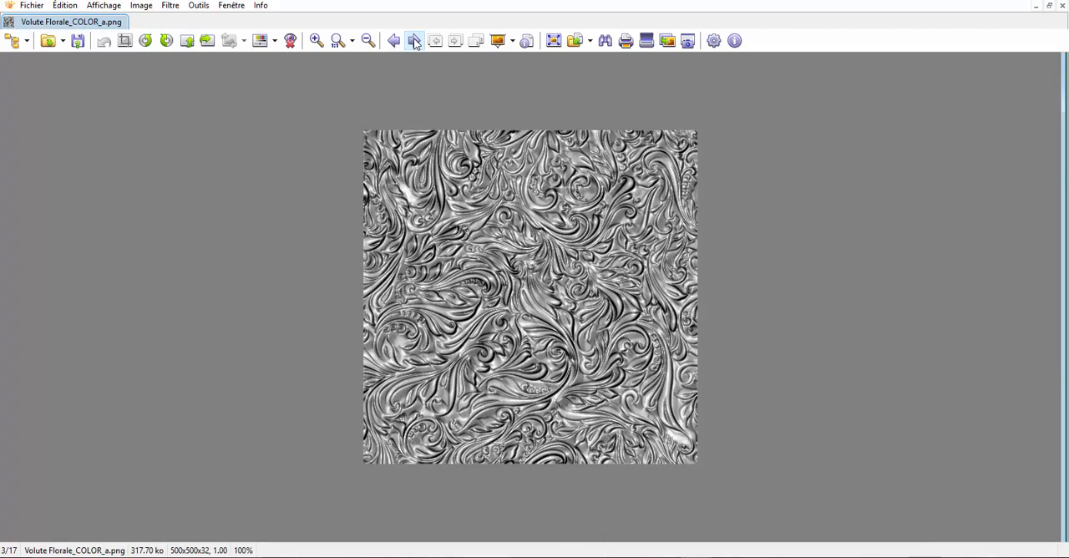
click(413, 41)
click(413, 41)
click(414, 41)
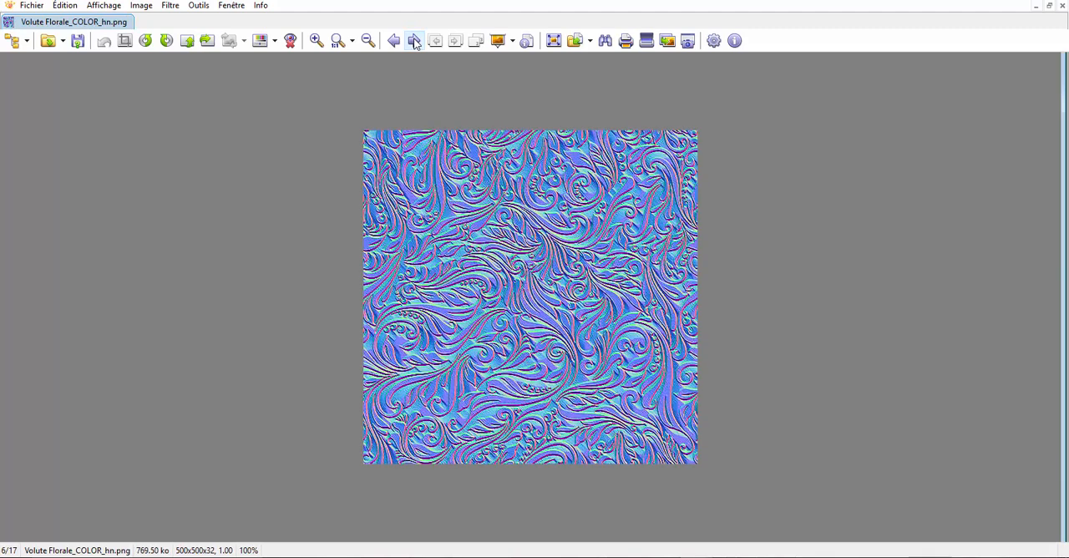
- Continue through the Volute Florale normal maps, including Volute Florale_COLOR_n.png, to the displacement map Volute Florale_DISP.png
click(414, 41)
click(414, 41)
click(413, 41)
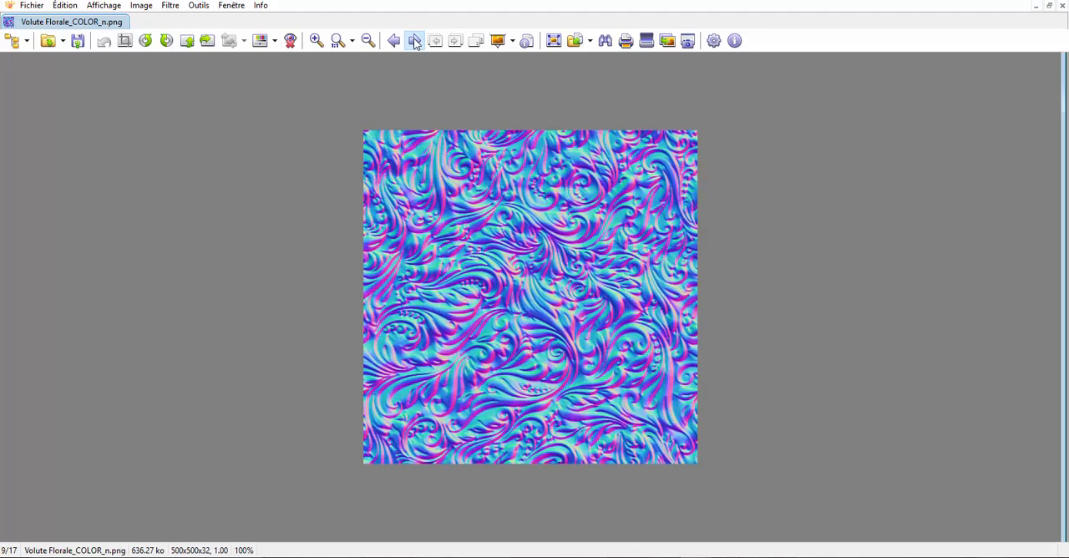
click(413, 41)
click(413, 41)
click(414, 41)
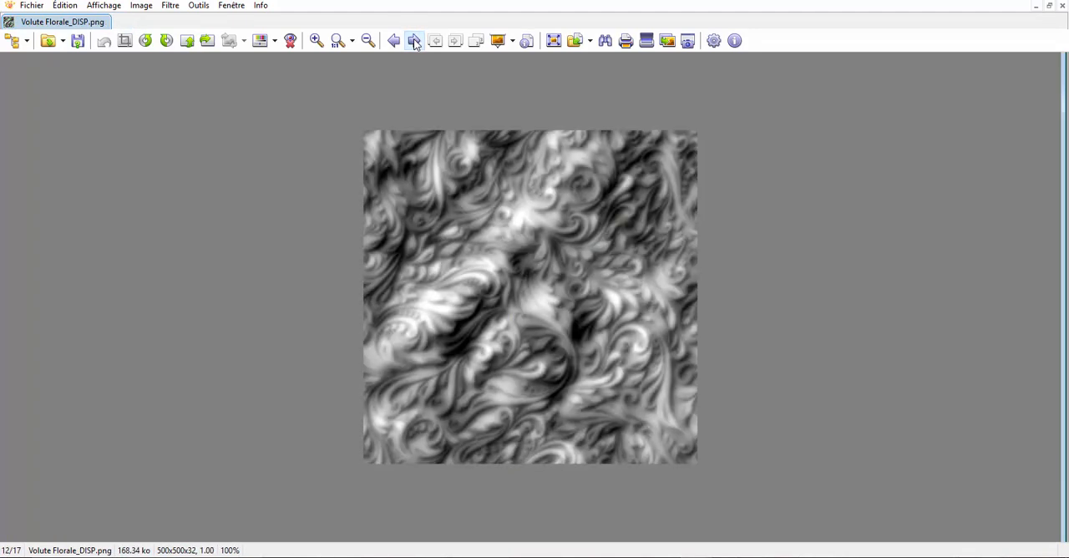
- View Volute Florale_SPEC.png, continue to Volute Florale vieil or.png and browse back to compare it with Volute Florale or.png
click(413, 40)
click(414, 40)
click(413, 41)
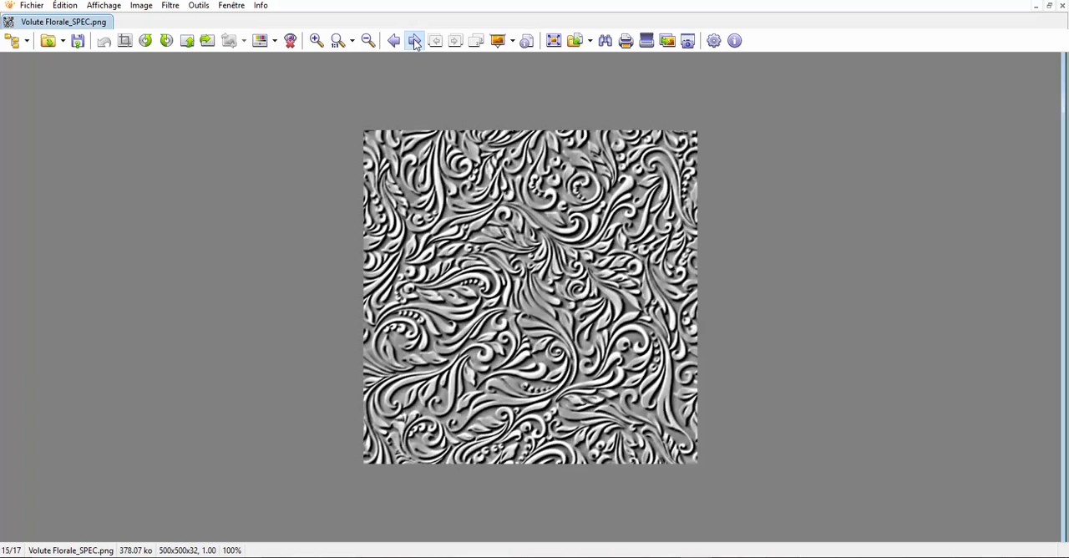
click(413, 41)
click(414, 41)
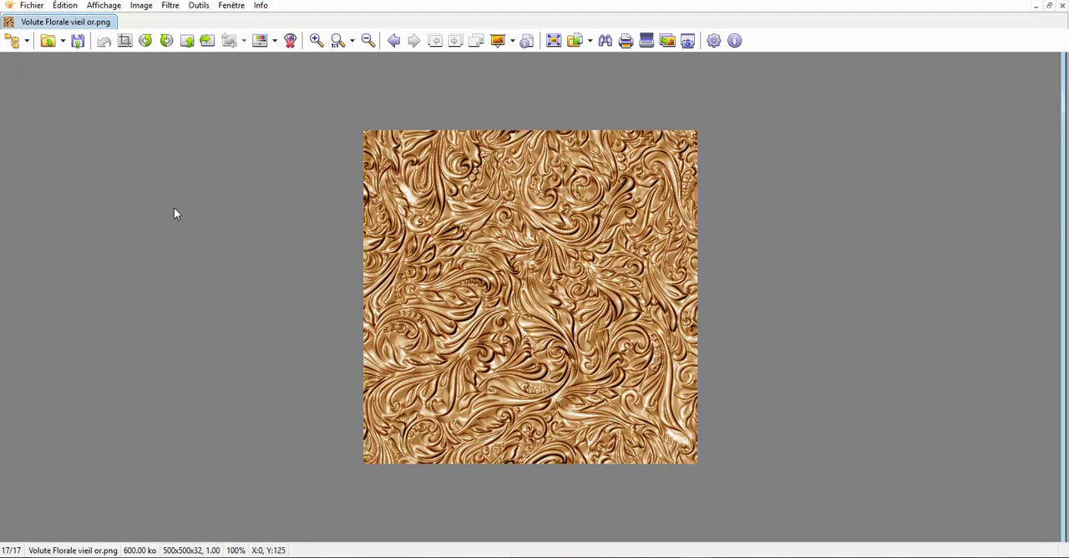
click(393, 41)
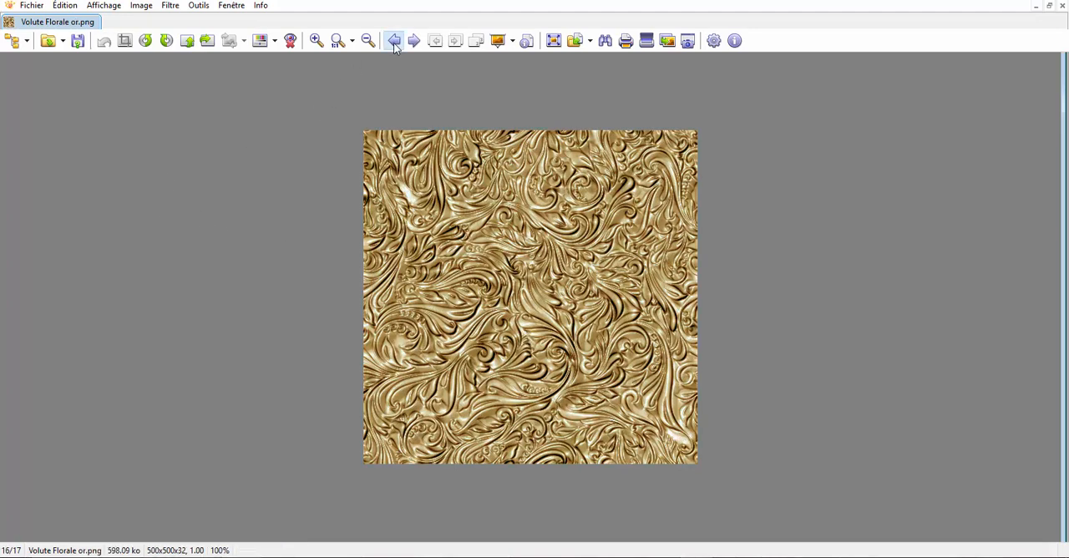
click(393, 41)
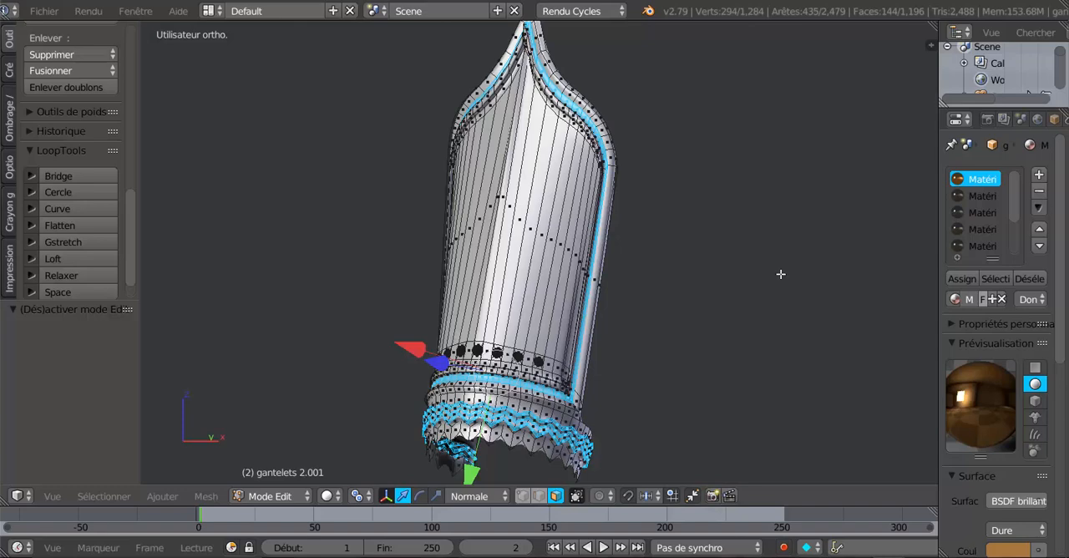
- In Blender, examine the isolated gauntlet gantelets 2.001 from several sides, as a finished object and as an editable mesh
middle_drag(778, 275, 674, 289)
key(Tab)
scroll(639, 296, down, 4)
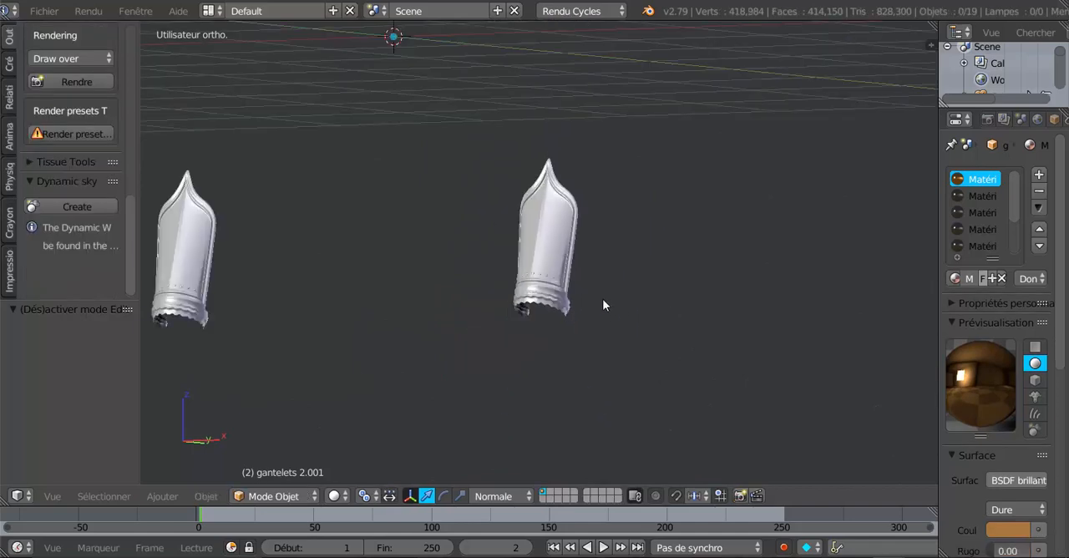
middle_drag(352, 367, 552, 365)
key(Tab)
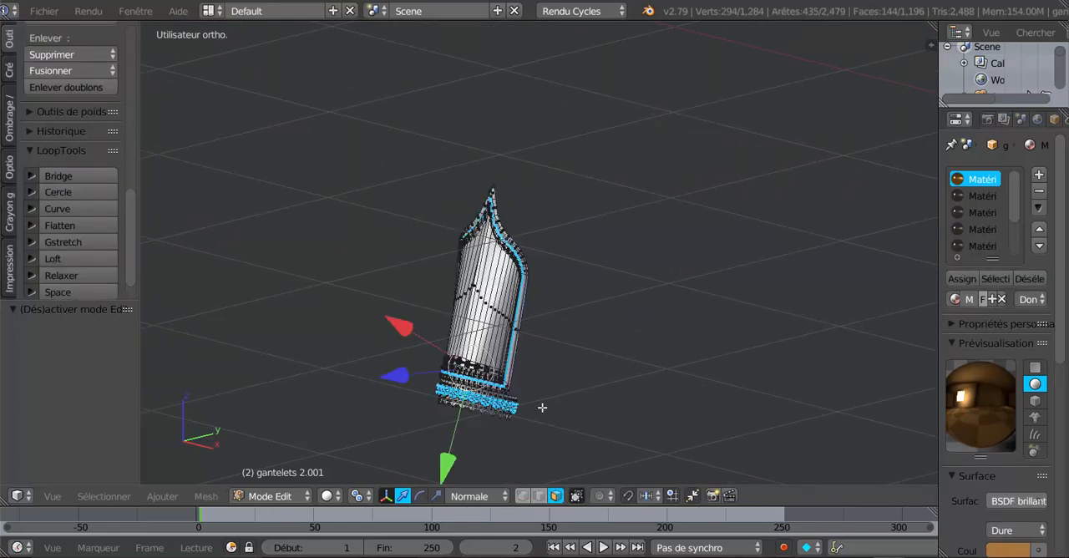
middle_drag(468, 392, 565, 287)
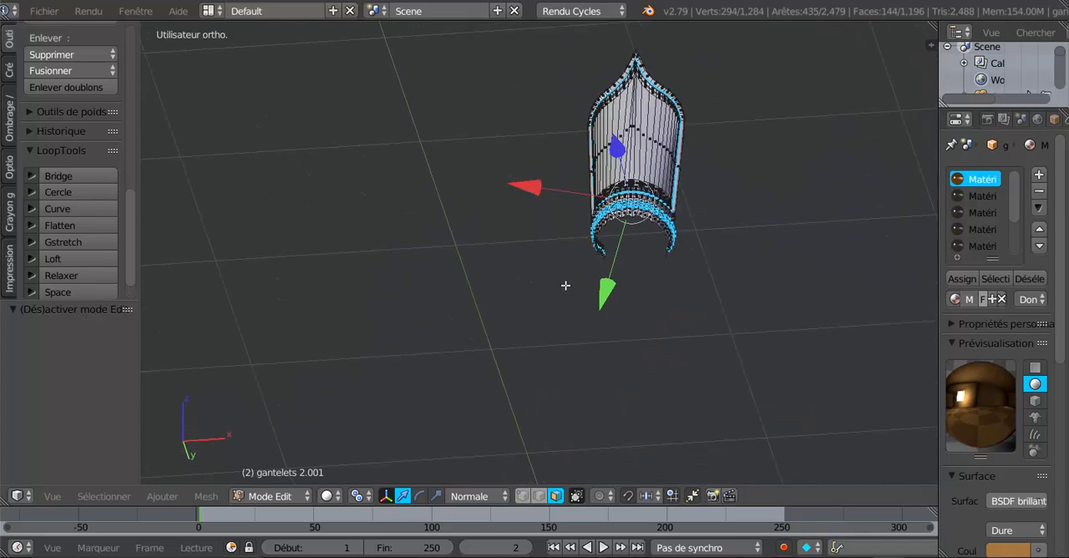
scroll(571, 279, up, 2)
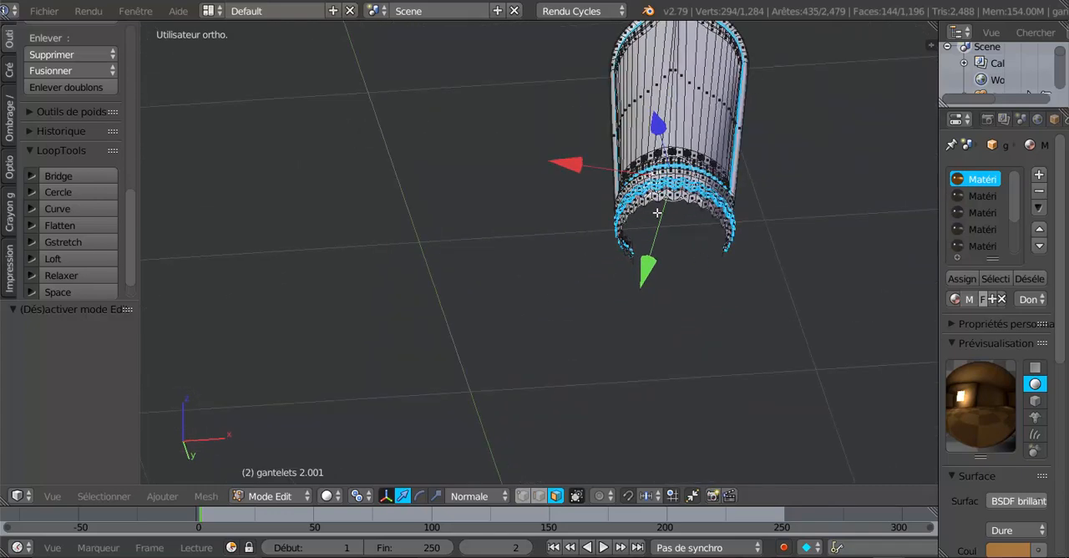
middle_drag(708, 165, 609, 283)
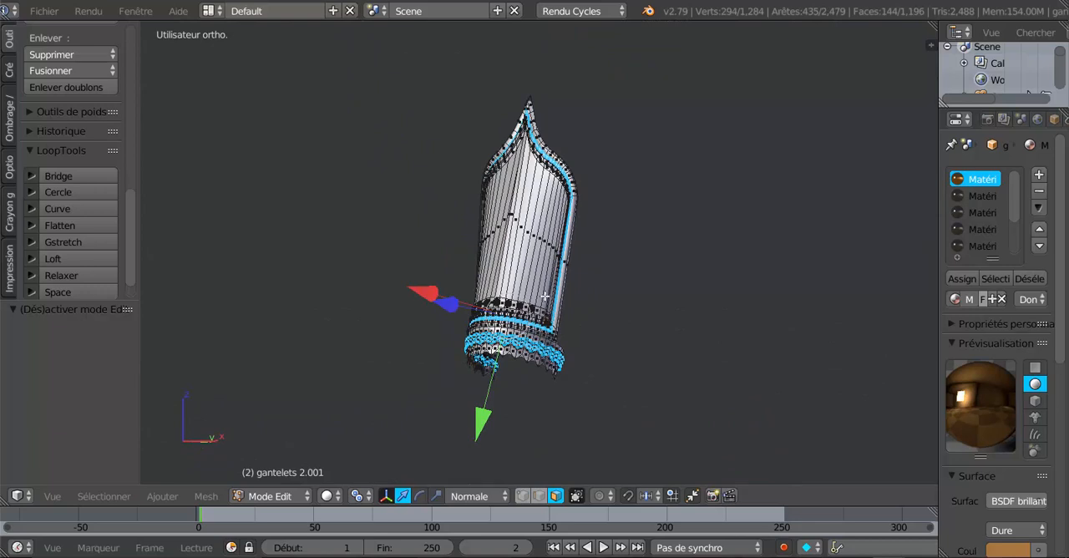
- Leave Edit Mode on gantelets 2.001 and reveal all the hidden armour parts
key(Tab)
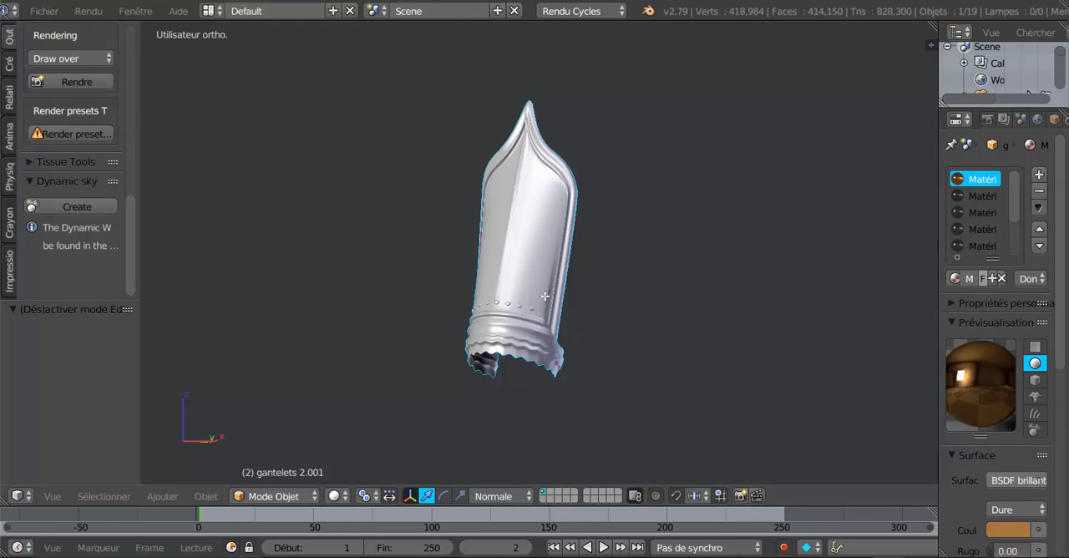
key(alt+h)
scroll(544, 297, down, 2)
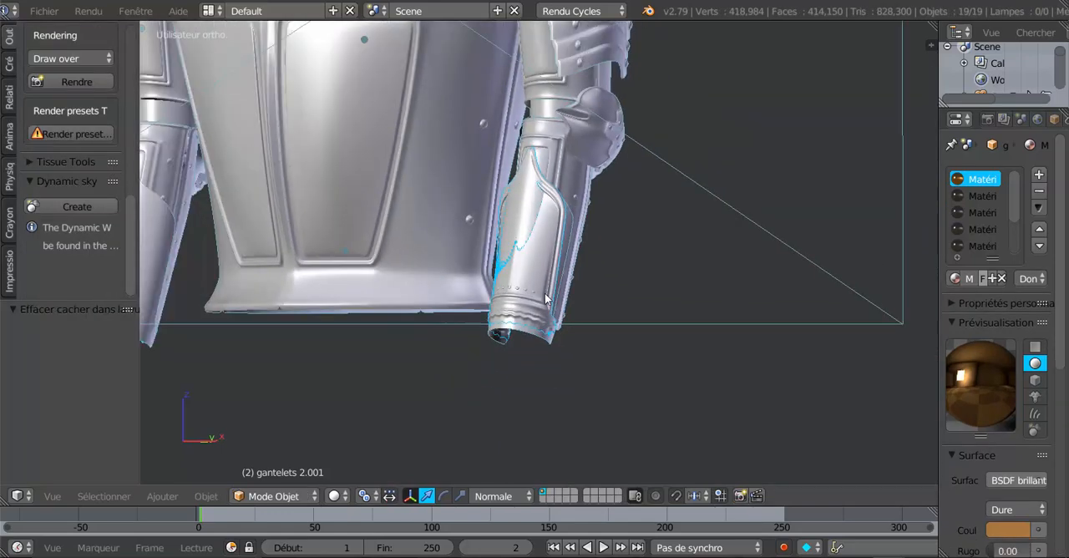
- Examine how gantelets 2.001 fits on the forearm of the full armour and check its mesh in Edit Mode
mouse_move(543, 294)
middle_down()
mouse_move(452, 303)
mouse_move(533, 282)
mouse_move(501, 266)
mouse_move(519, 266)
mouse_move(643, 173)
mouse_move(619, 260)
mouse_move(587, 280)
mouse_move(591, 249)
mouse_move(549, 284)
middle_up()
scroll(502, 286, up, 3)
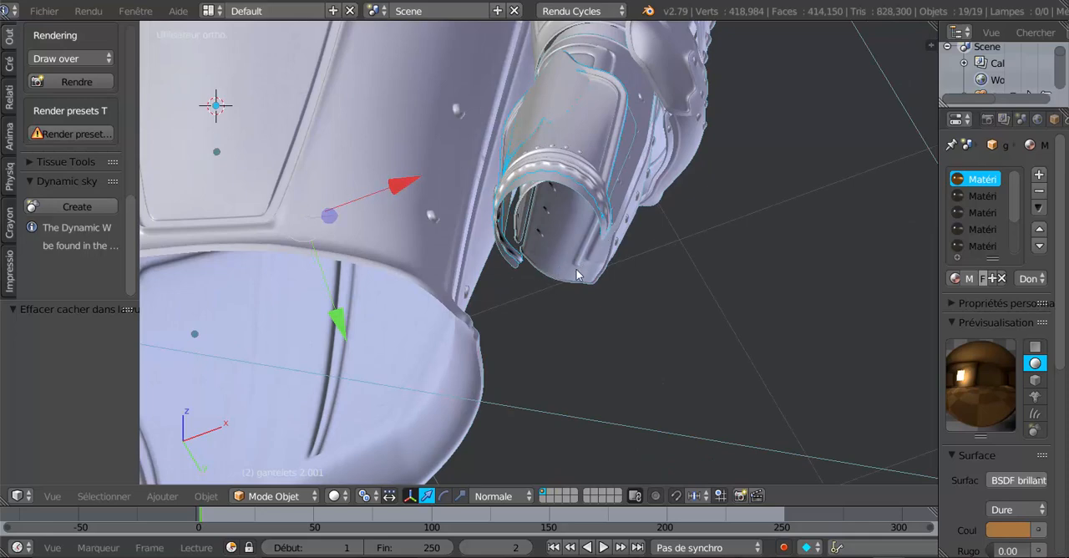
middle_drag(595, 259, 617, 275)
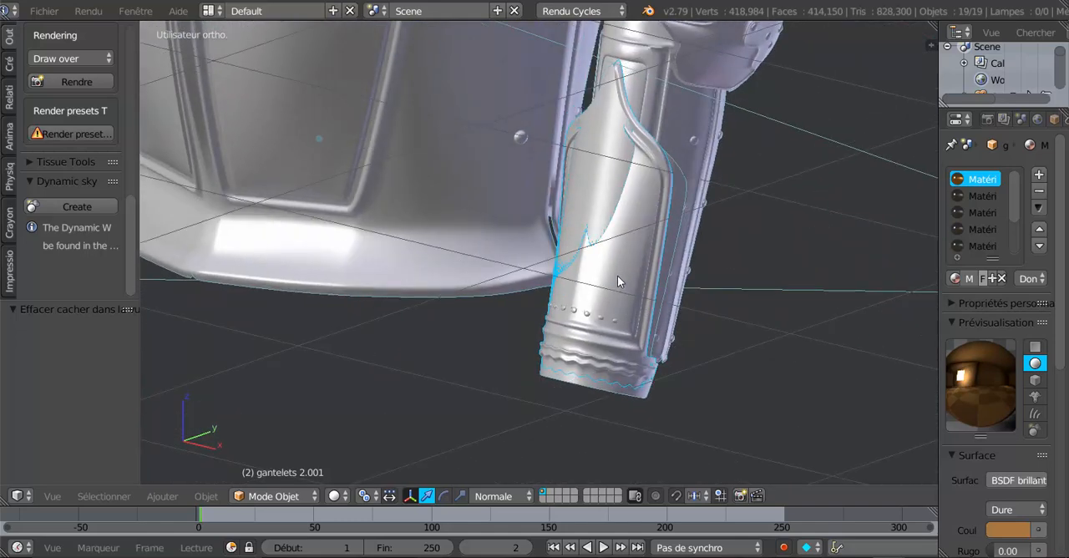
scroll(618, 165, up, 2)
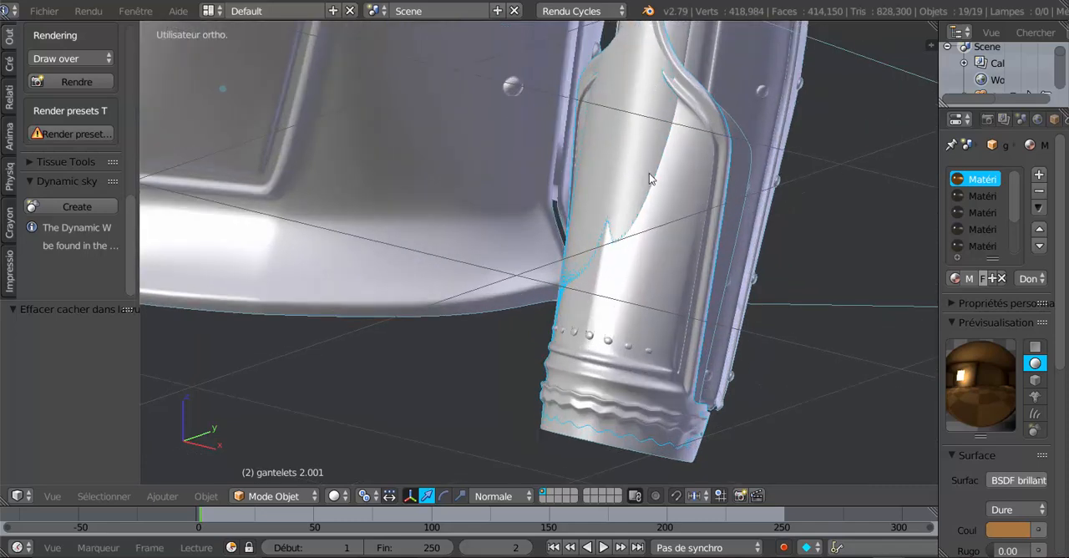
key(Tab)
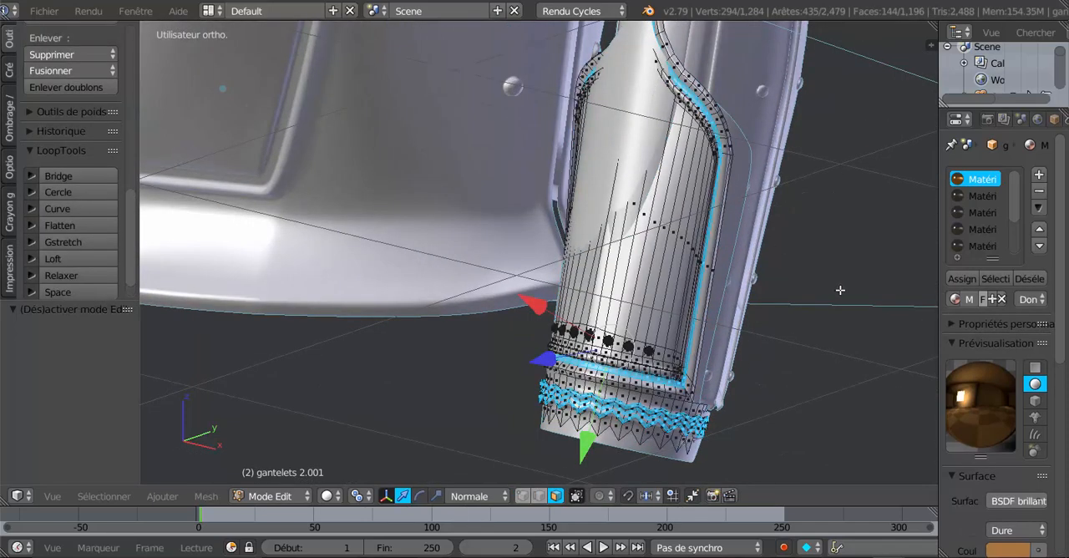
key(Tab)
- Select the underlying gauntlet piece gantelets 2, switch the view to wireframe and inspect its mesh in Edit and Object Mode
right_click(640, 244)
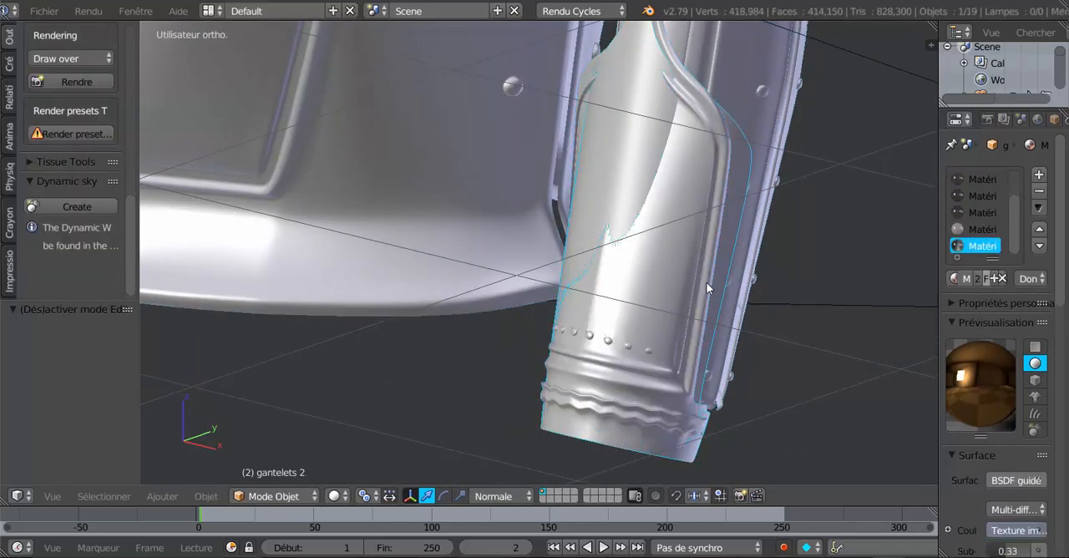
key(Tab)
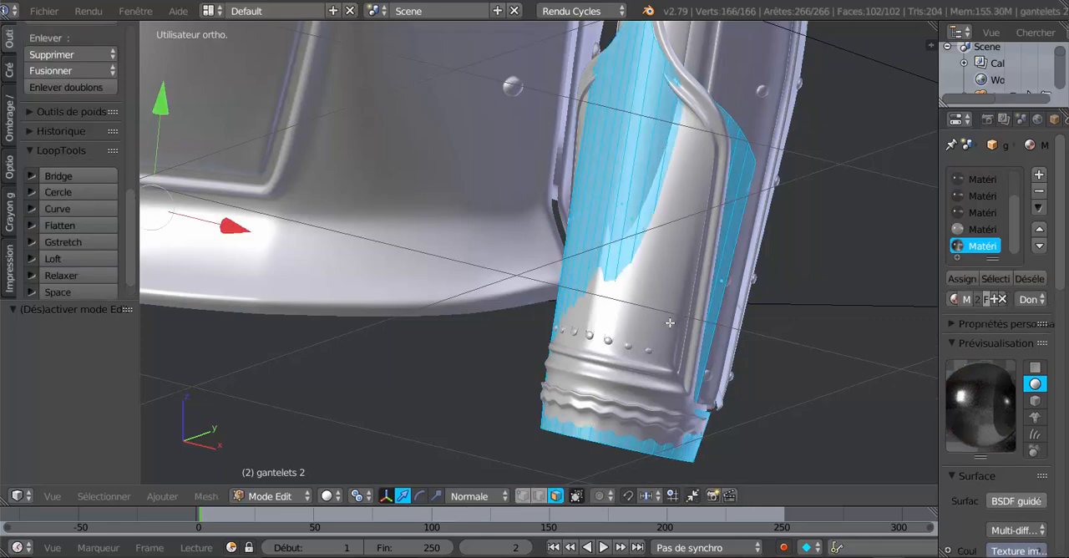
key(z)
middle_drag(653, 336, 604, 314)
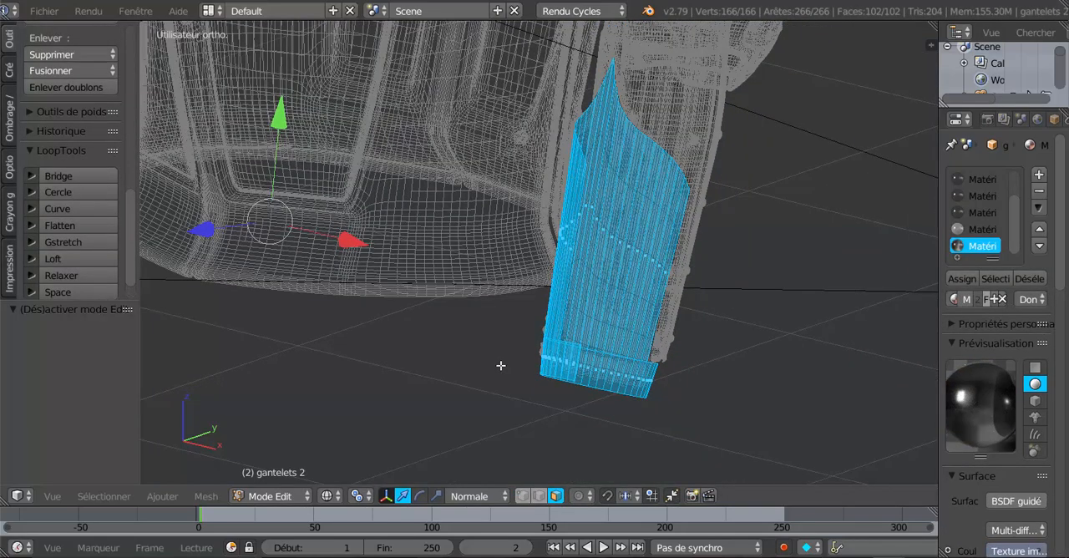
key(Tab)
middle_drag(502, 368, 566, 366)
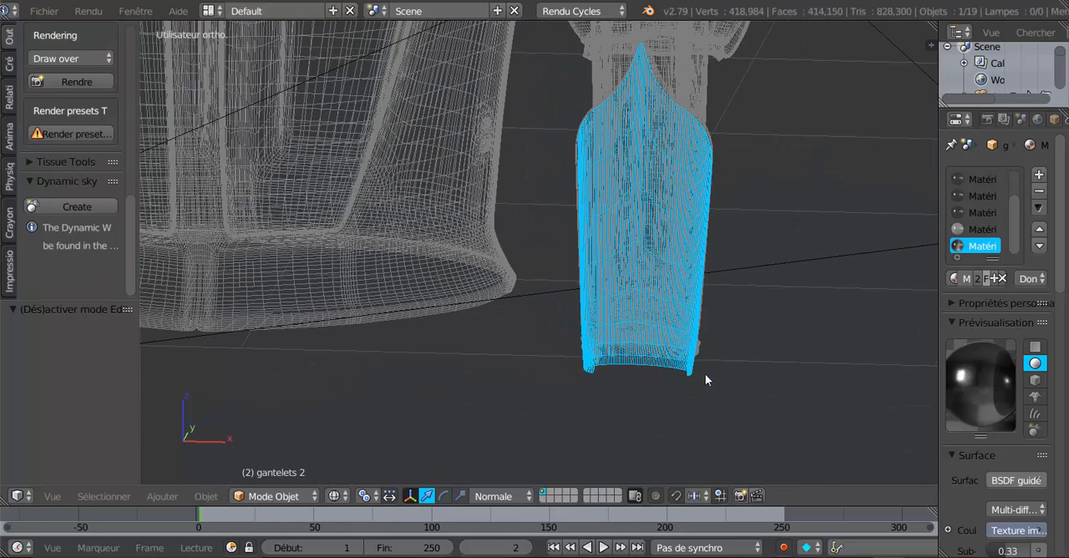
- Enter Edit Mode on gantelets 2, switch to vertex selection and view its mesh straight from the front
middle_drag(693, 378, 635, 383)
scroll(639, 388, up, 2)
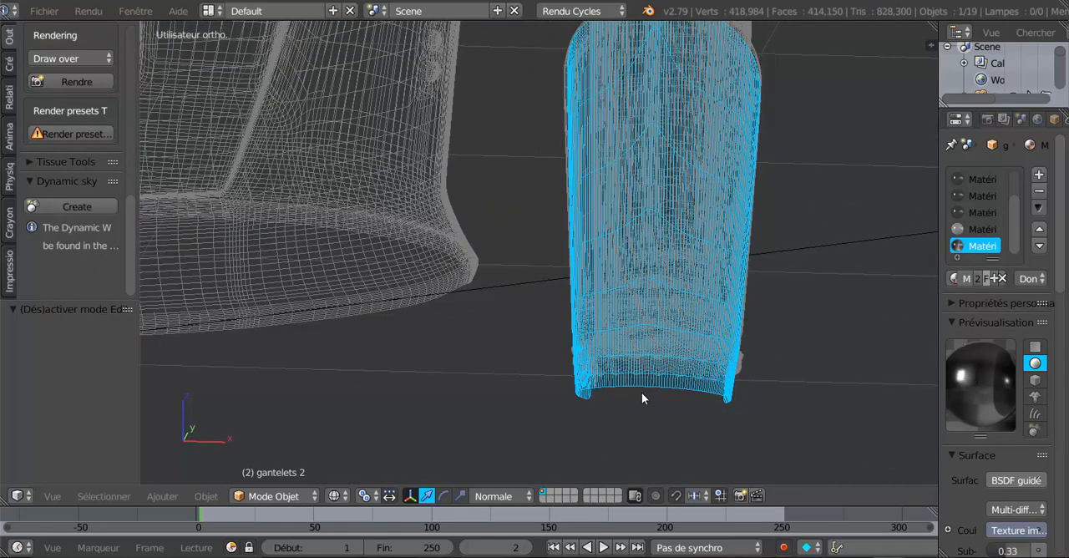
key(Tab)
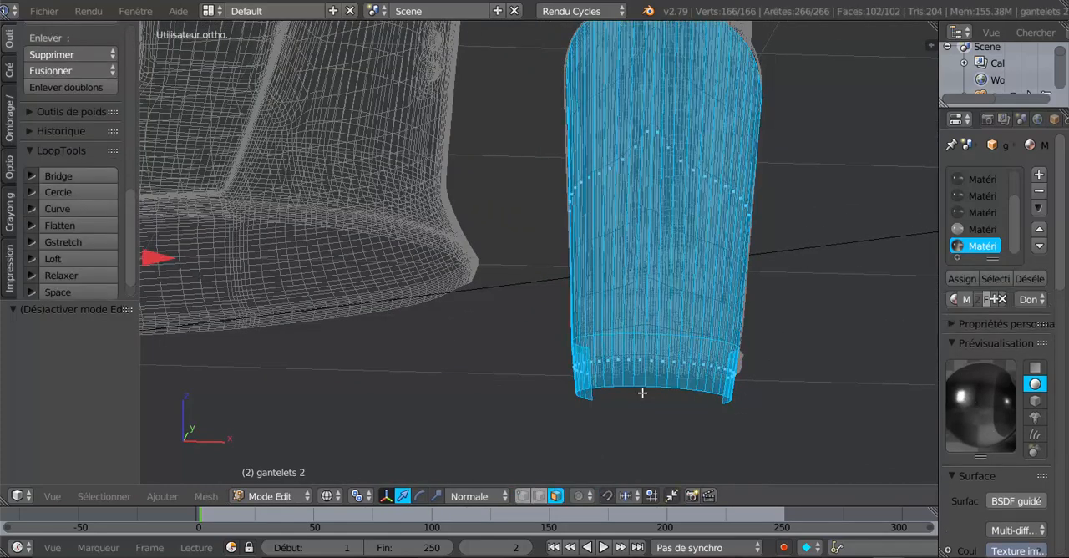
click(523, 496)
middle_drag(664, 412, 473, 452)
key(KP_1)
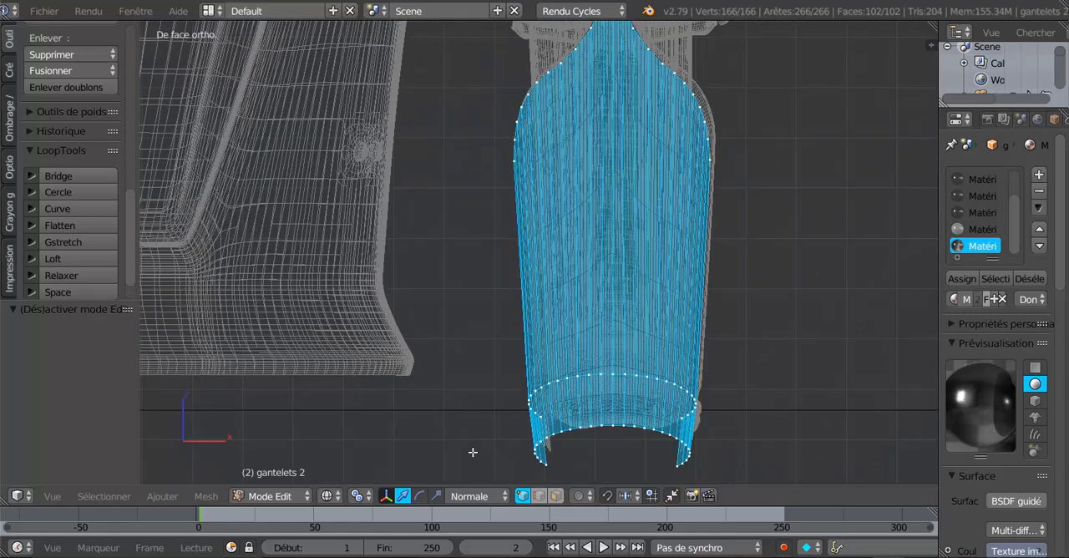
- Compare the gantelets 2 mesh in Edit and Object Mode from the front, finishing in Object Mode
scroll(627, 316, down, 2)
key(z)
key(z)
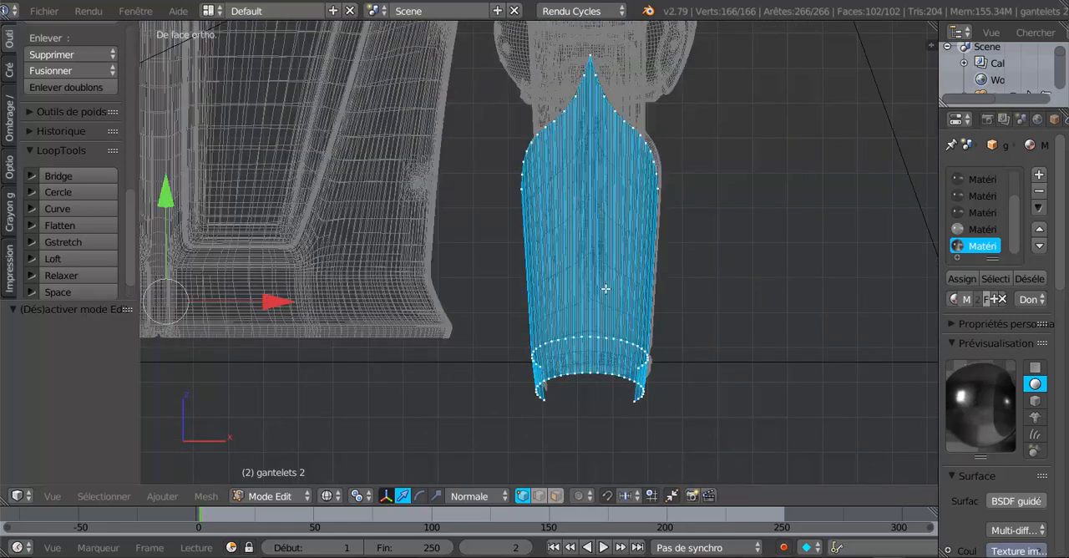
key(Tab)
key(Tab)
key(Tab)
- Select the outer gauntlet piece gantelets 2.001, check it in Edit Mode and return the view to solid shading
middle_drag(657, 317, 553, 365)
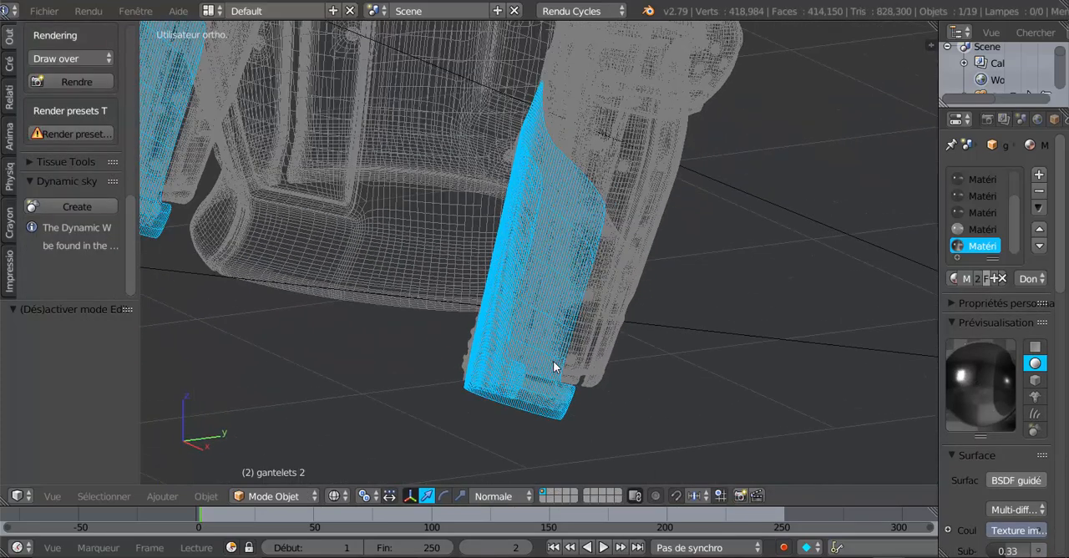
scroll(553, 365, up, 1)
right_click(550, 315)
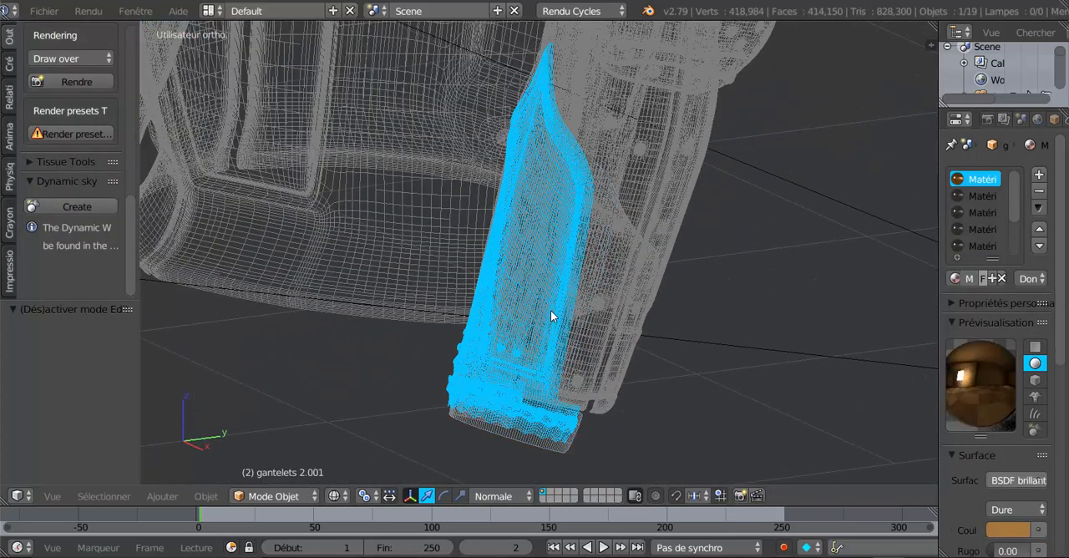
key(Tab)
key(Tab)
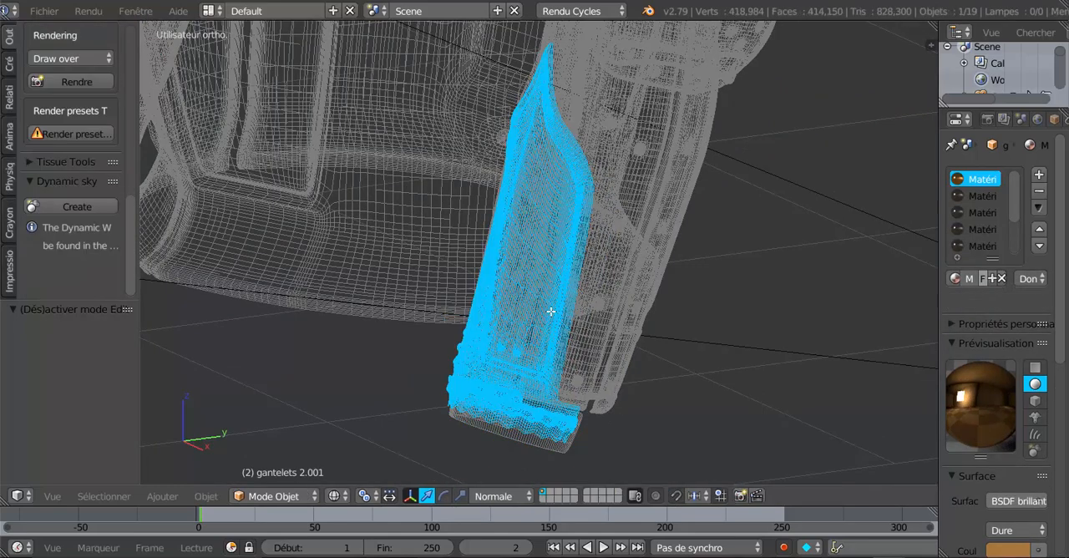
key(z)
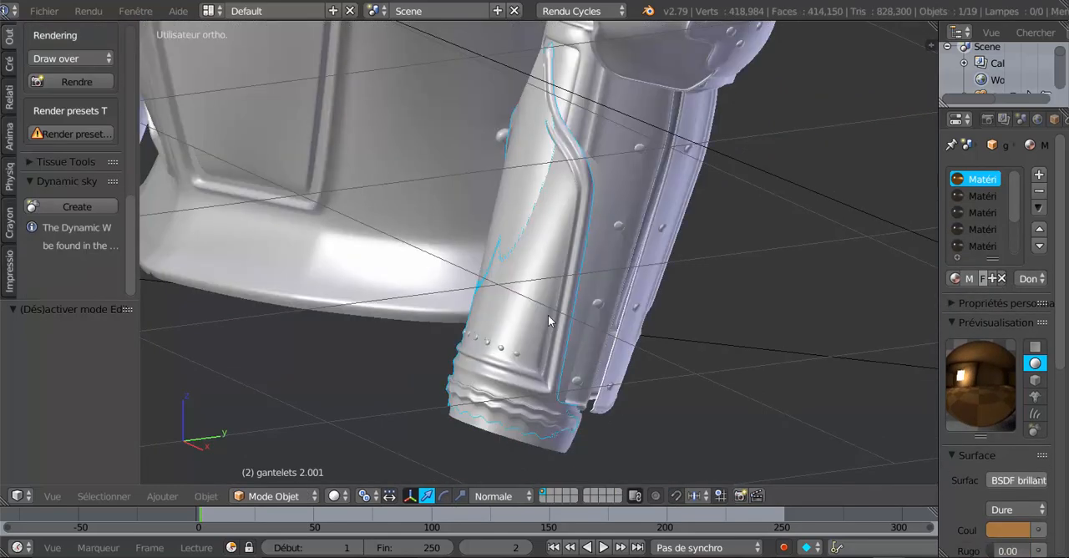
middle_drag(546, 262, 537, 193)
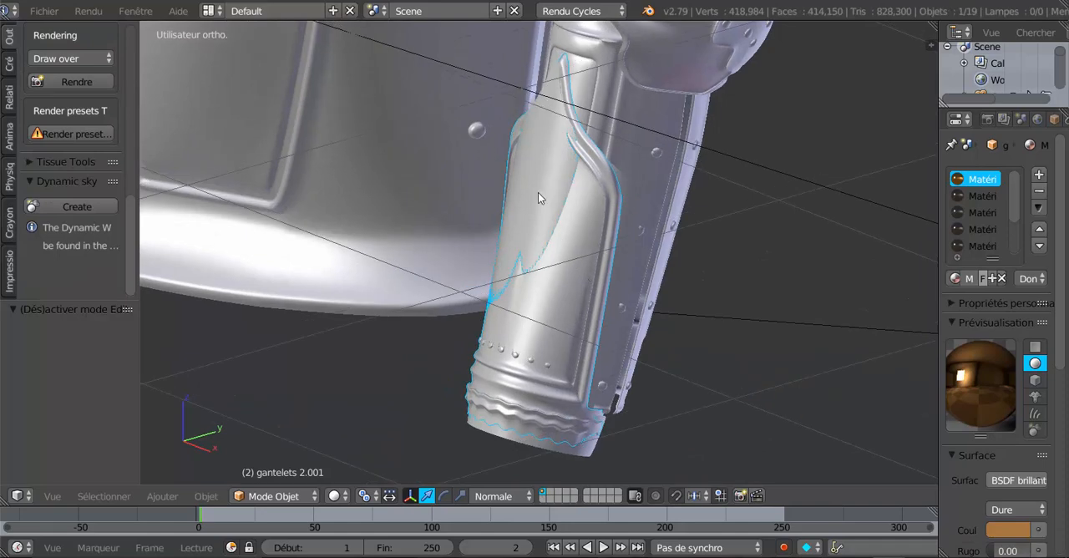
- Select gantelets 2, set the transform orientation to Global and move the piece -2.360 along the Y axis, out in front of the armour
right_click(544, 205)
middle_drag(534, 260, 491, 250)
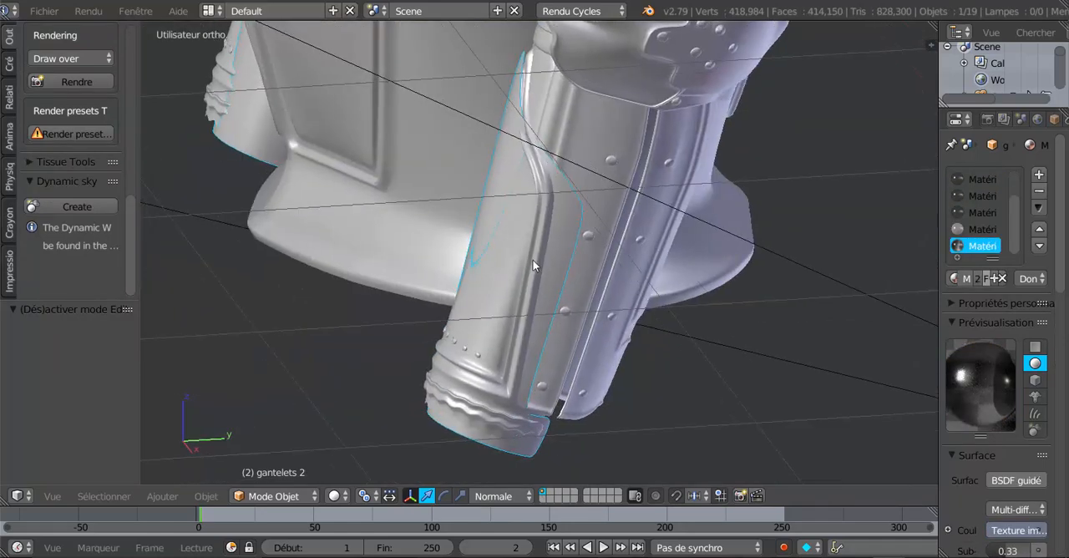
scroll(561, 229, down, 3)
middle_drag(610, 273, 602, 282)
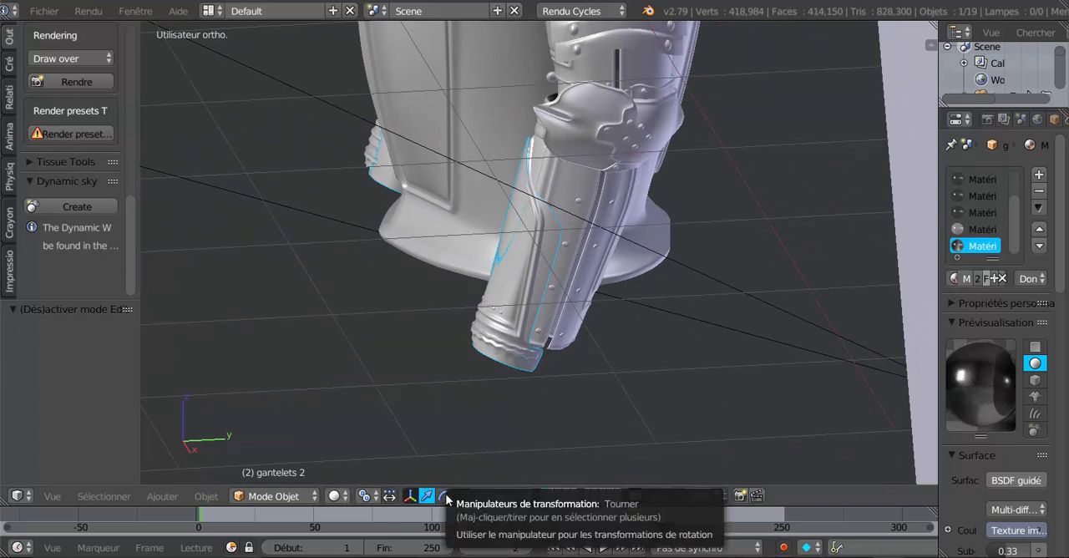
middle_drag(502, 445, 536, 329)
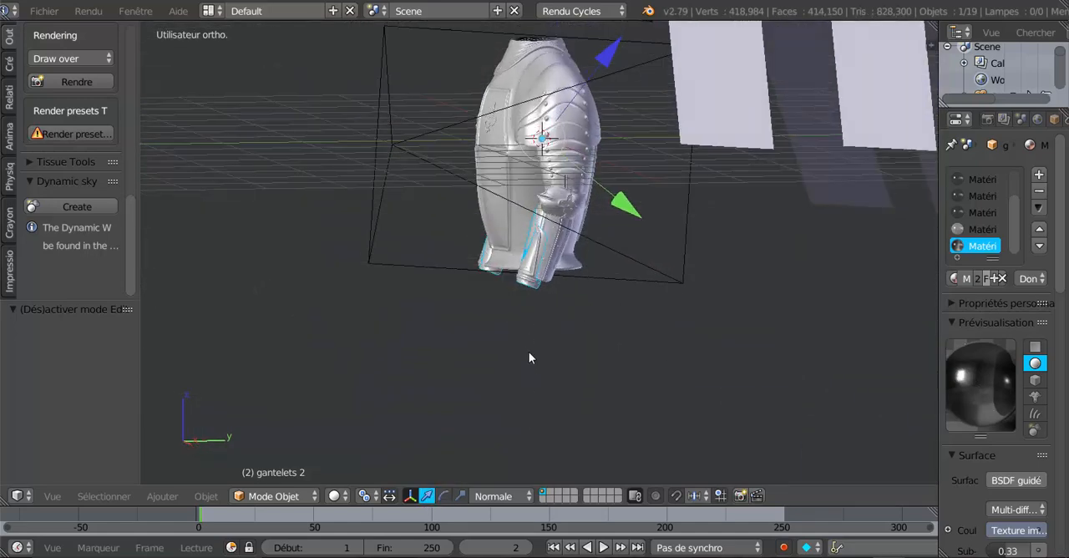
click(501, 496)
click(535, 425)
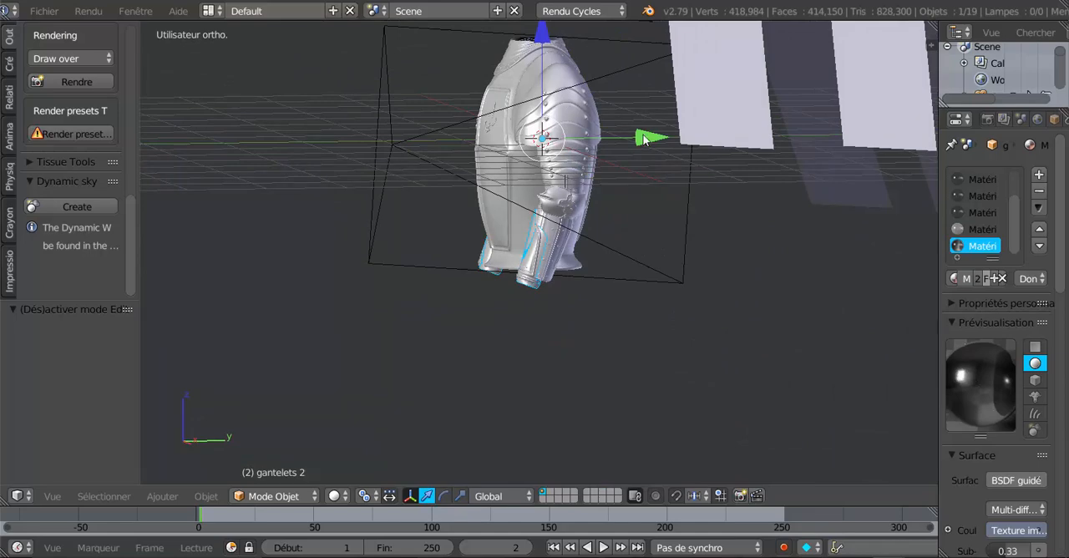
drag(643, 136, 453, 172)
- Raise gantelets 2 by 6.040 along the Z axis so it sits well above the armour
middle_drag(457, 180, 536, 219)
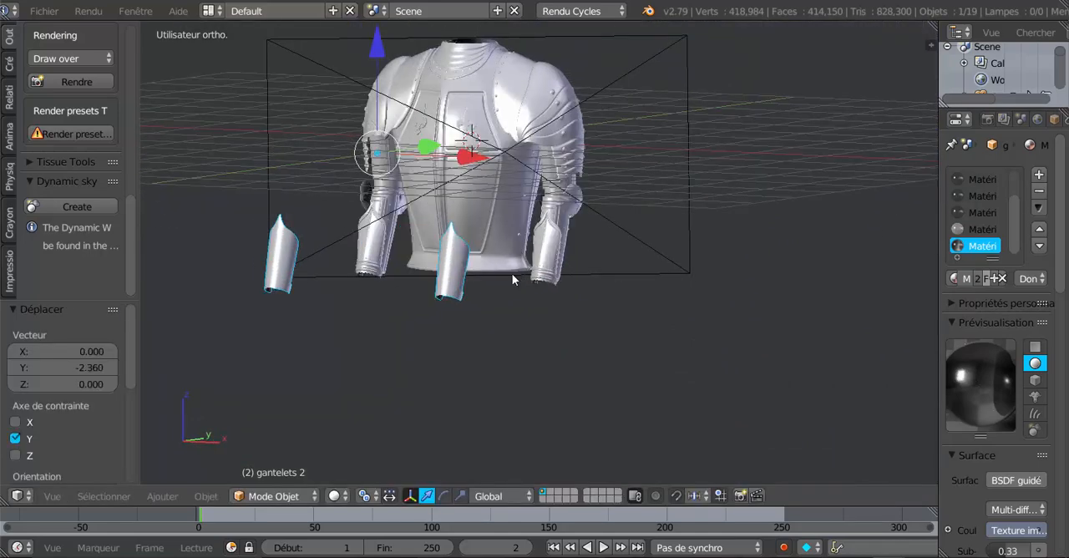
scroll(455, 315, up, 2)
middle_drag(417, 247, 382, 235)
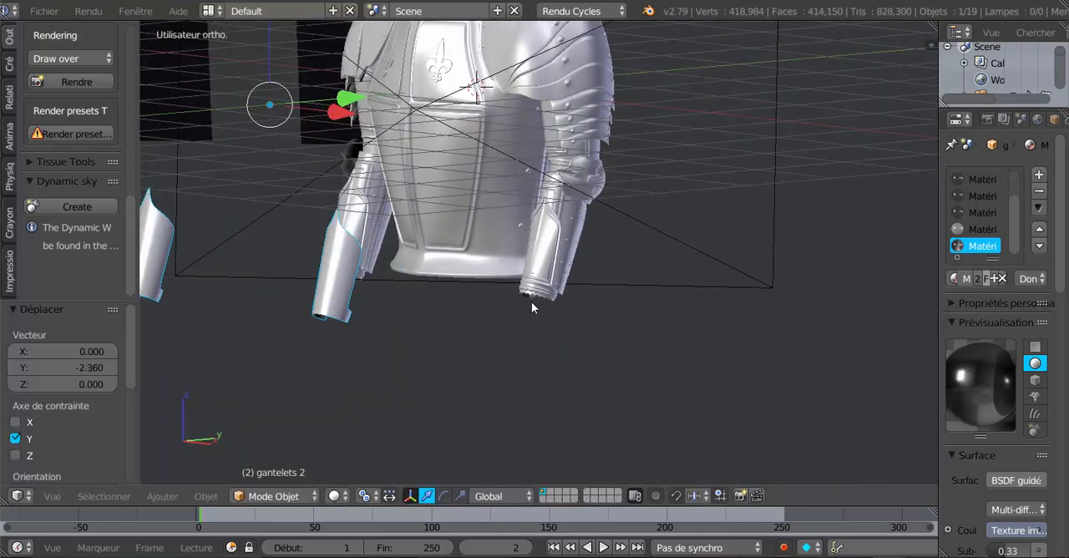
middle_drag(532, 307, 504, 419)
scroll(507, 296, up, 3)
scroll(444, 248, down, 4)
scroll(357, 315, down, 2)
key(g)
key(z)
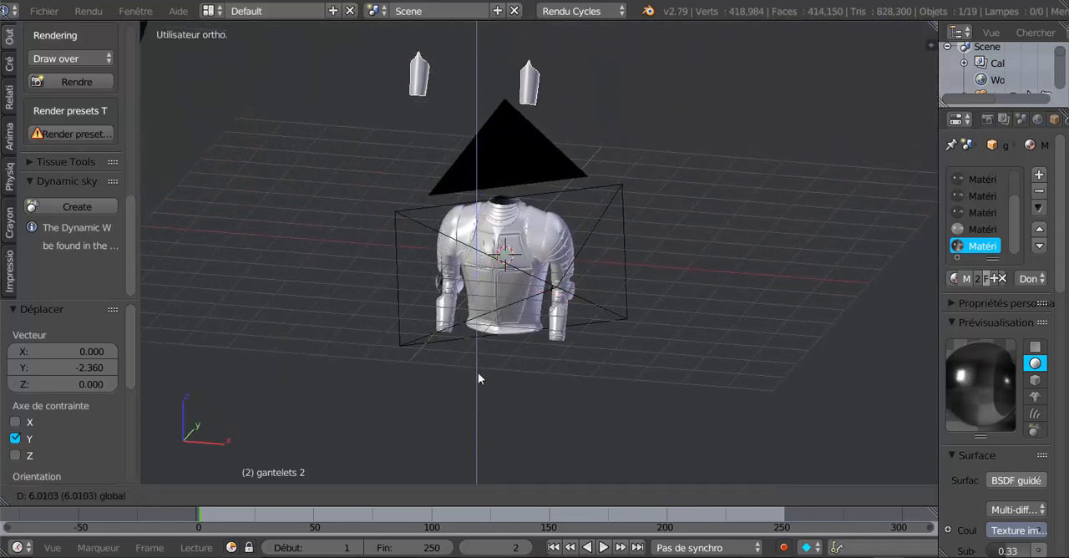
click(479, 372)
- Select gantelets 2.001 on the forearm, check it in Edit Mode and hide it in Object Mode
middle_drag(631, 358, 554, 330)
scroll(524, 407, up, 4)
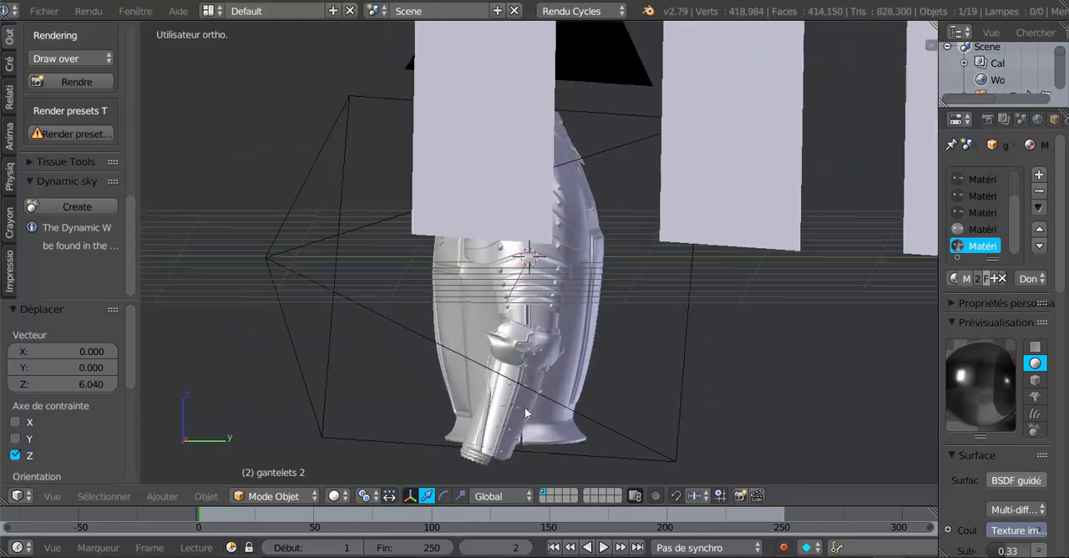
scroll(538, 404, up, 2)
middle_drag(543, 410, 625, 263)
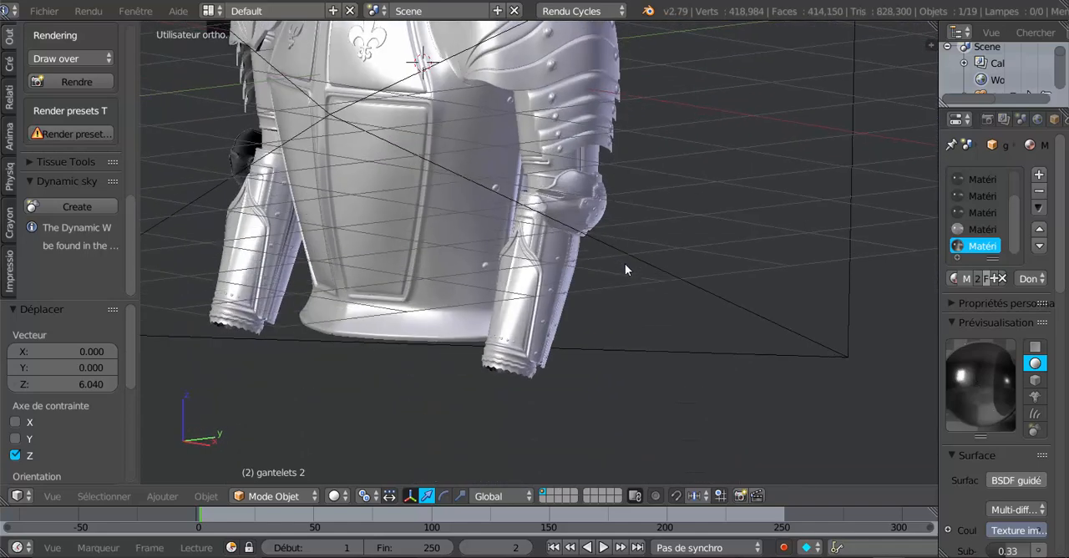
scroll(522, 324, up, 2)
right_click(518, 314)
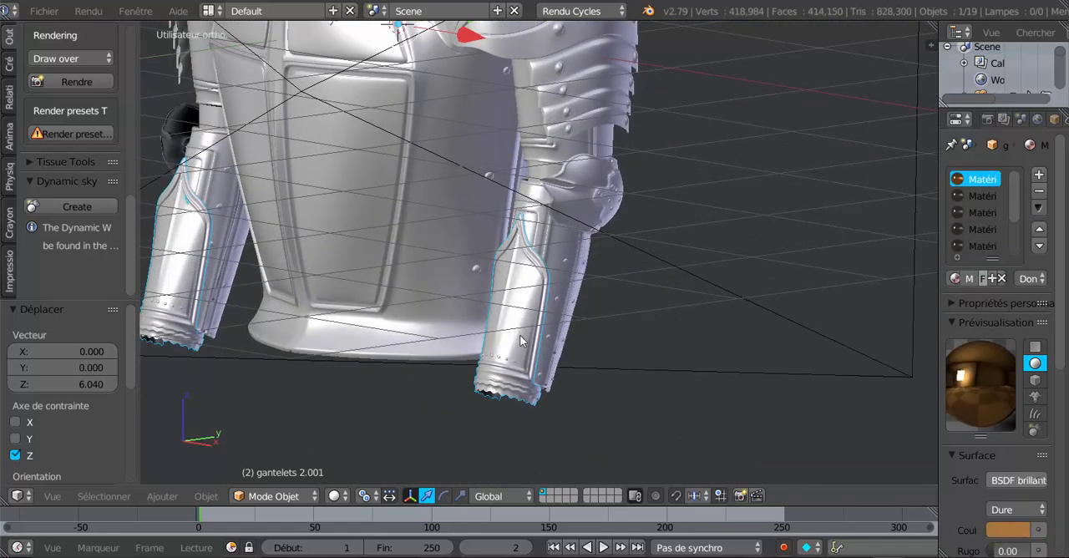
scroll(520, 340, up, 1)
key(Tab)
key(Tab)
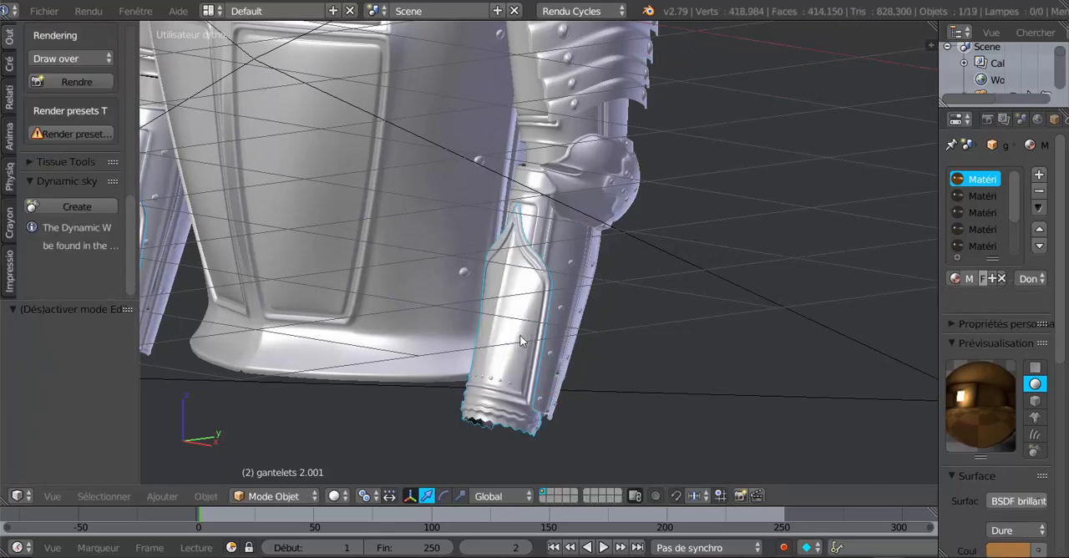
middle_drag(521, 340, 520, 361)
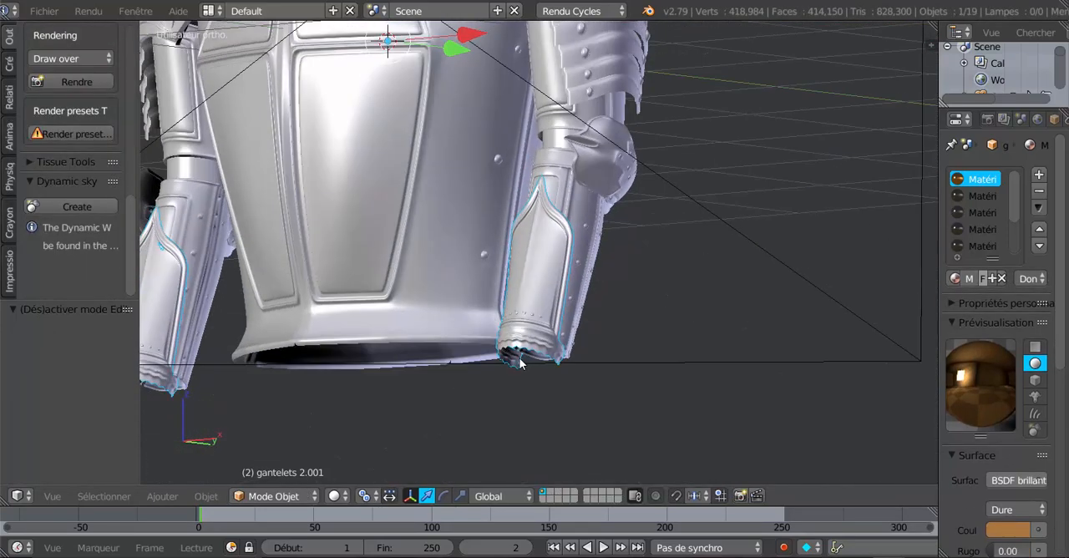
key(h)
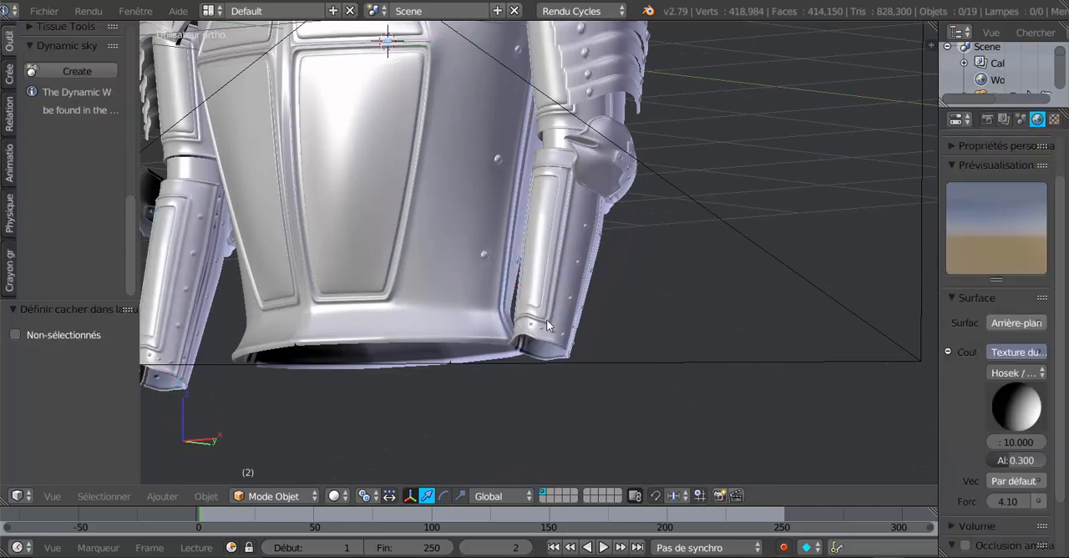
- Open the forearm piece canon av bras in Edit Mode and select the edge loop around its wrist opening
right_click(547, 322)
key(Tab)
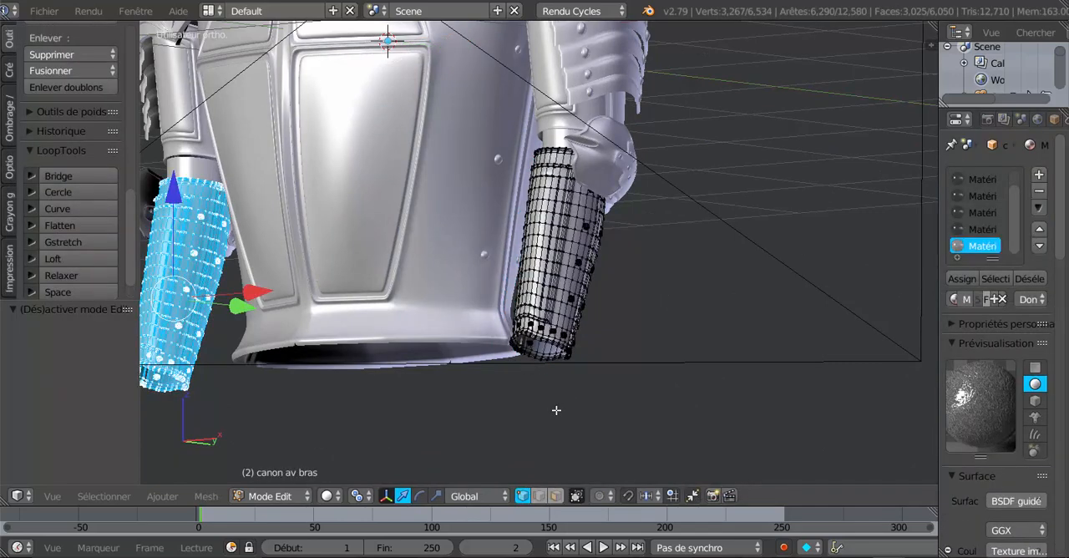
shift+middle_drag(556, 410, 630, 407)
scroll(540, 300, up, 7)
scroll(631, 407, up, 2)
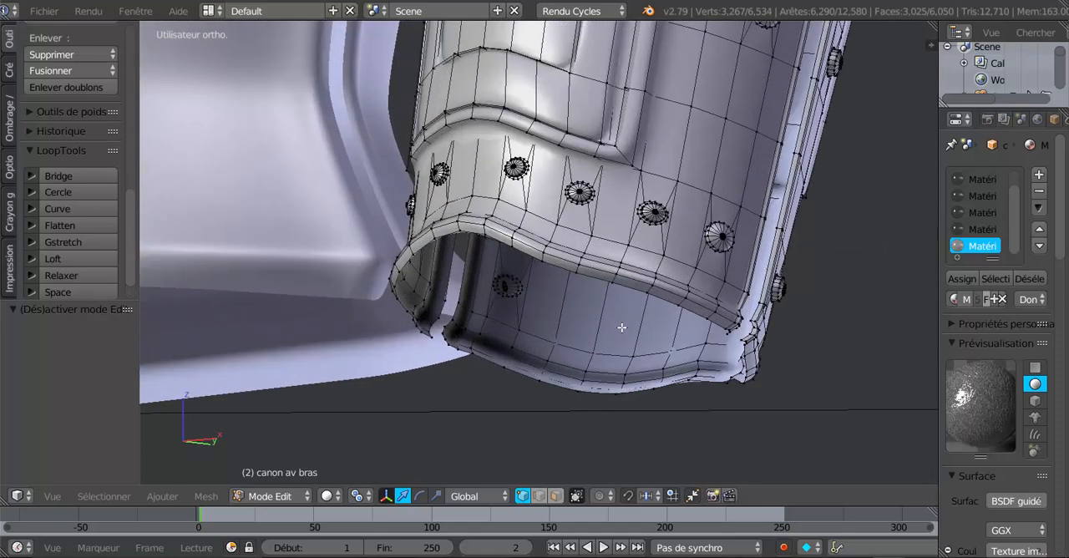
alt+right_click(607, 282)
alt+shift+right_click(660, 402)
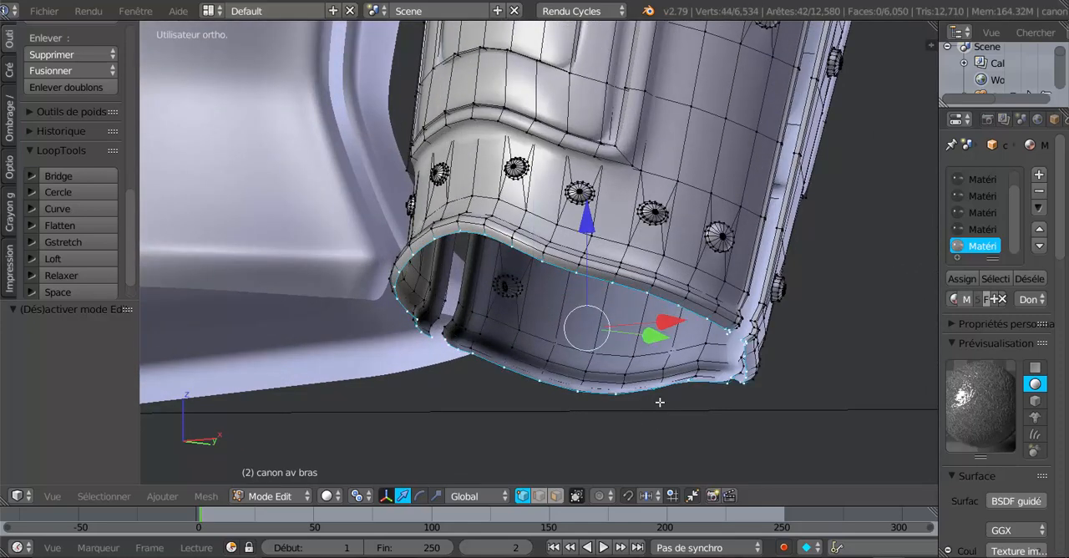
- Switch to wireframe, duplicate the wrist edge loop and move the copy along X clear of the forearm, keeping it selected
scroll(661, 402, down, 4)
mouse_move(609, 373)
middle_down()
mouse_move(589, 342)
mouse_move(587, 370)
middle_up()
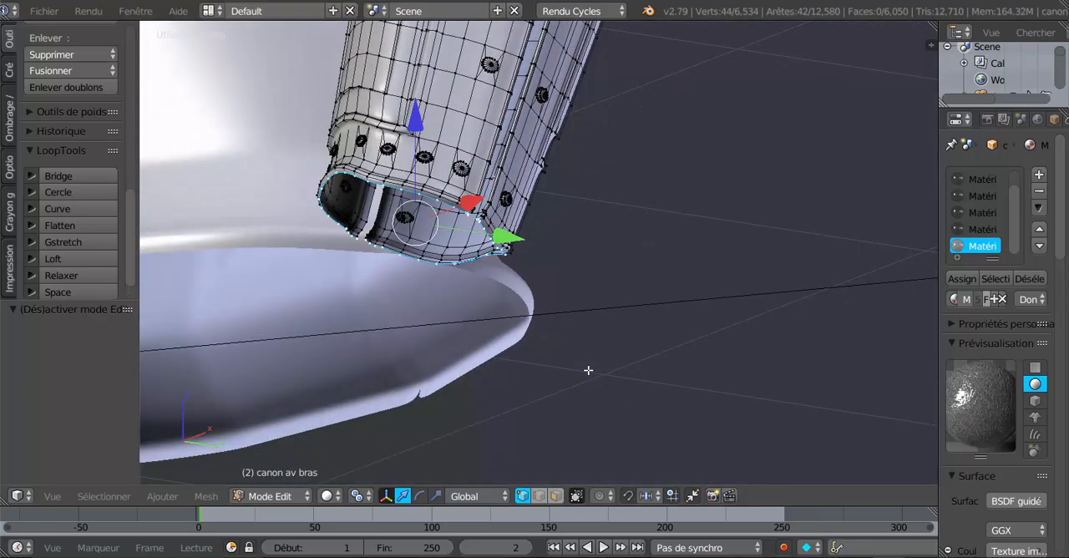
key(z)
mouse_move(603, 325)
middle_down()
mouse_move(570, 353)
mouse_move(542, 351)
mouse_move(698, 354)
mouse_move(531, 365)
middle_up()
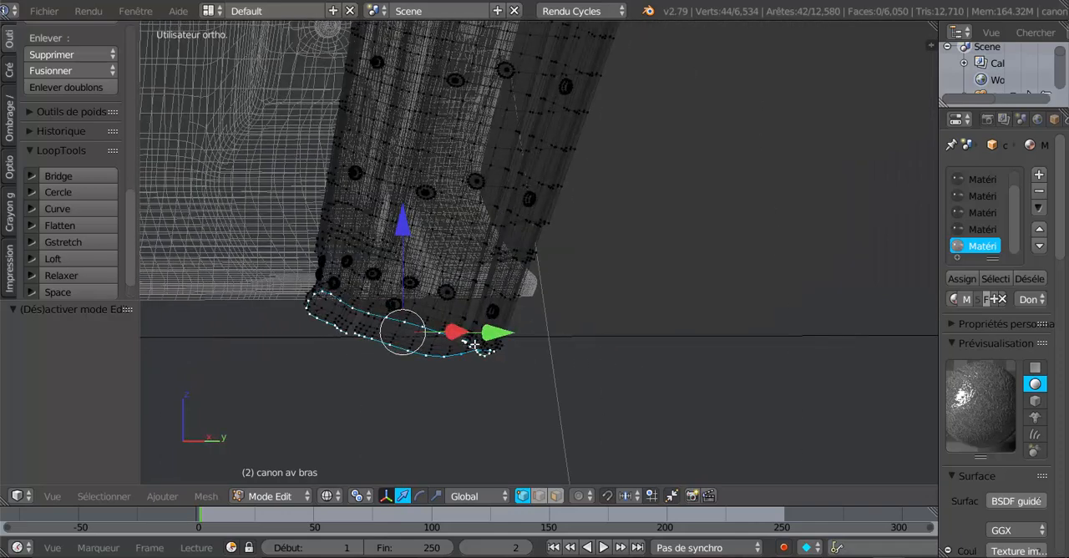
middle_drag(473, 344, 555, 397)
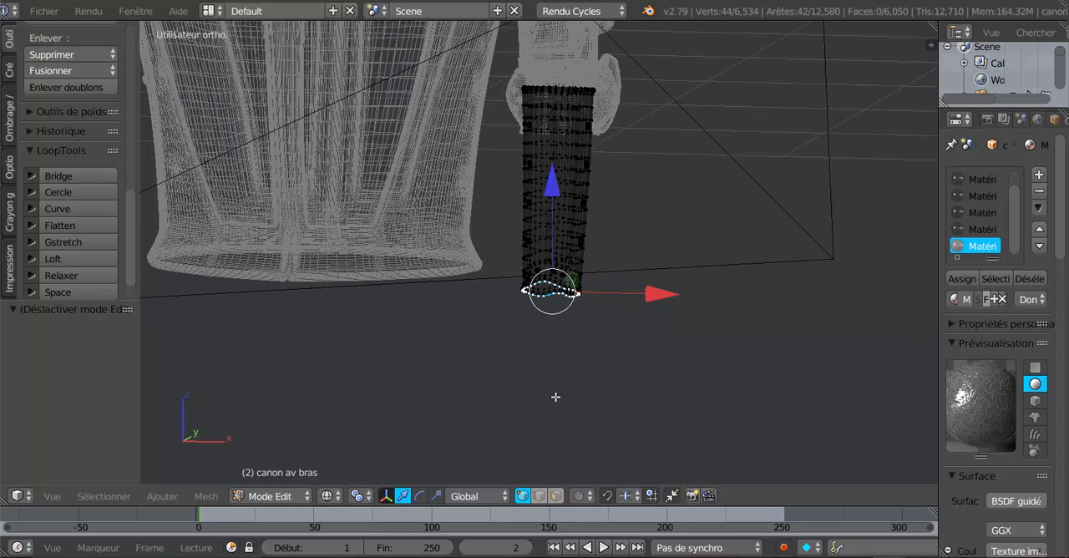
key(shift+d)
right_click(609, 373)
drag(652, 293, 811, 297)
key(a)
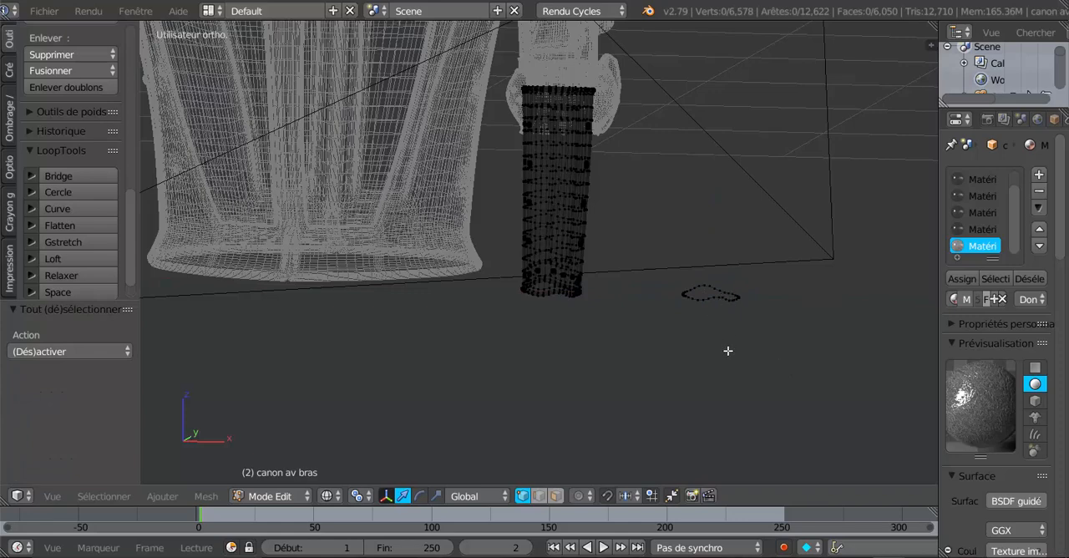
key(ctrl+z)
- Separate the duplicated wrist loop into its own mesh object and select it in Object Mode
shift+middle_drag(744, 391, 683, 396)
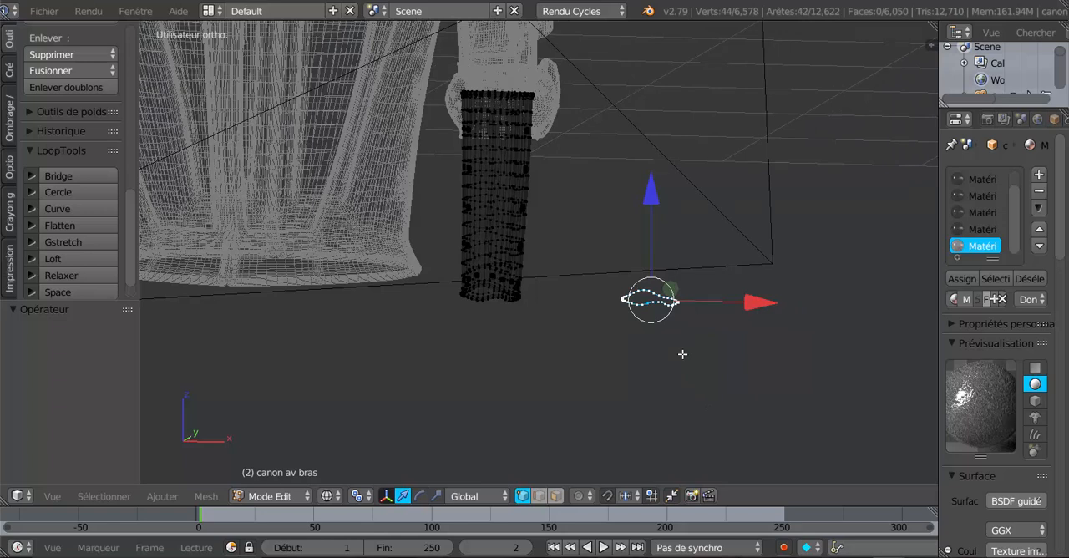
key(p)
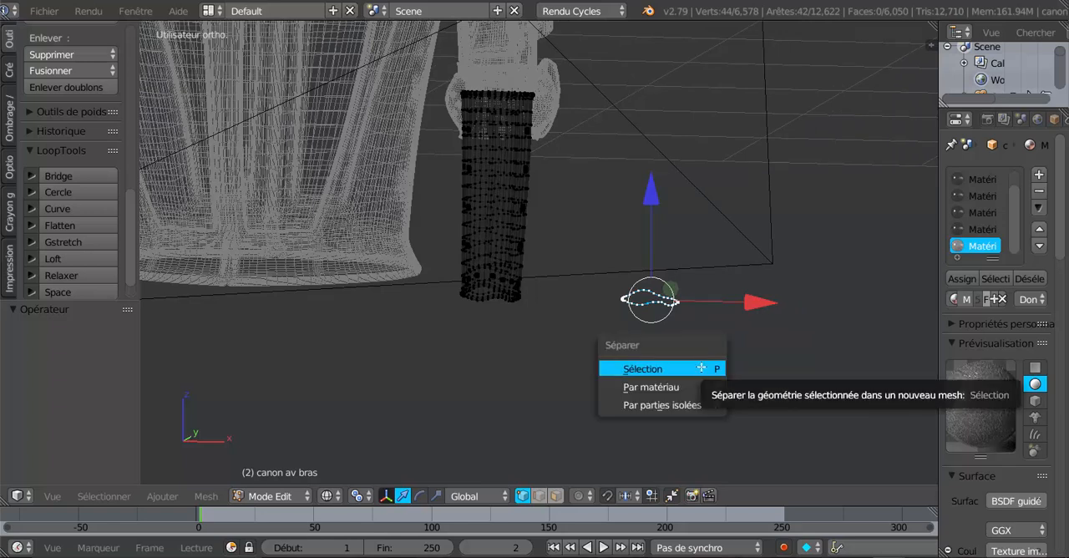
click(702, 368)
key(Tab)
right_click(656, 303)
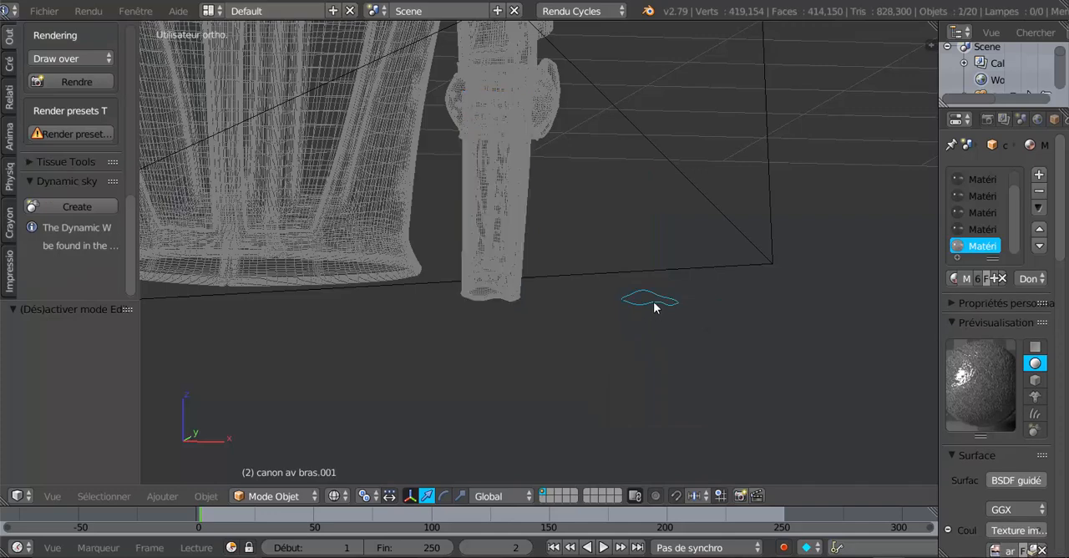
- Open the separated wrist loop in Edit Mode and check its vertices by selecting and deselecting all of them
scroll(656, 355, down, 2)
middle_drag(657, 359, 511, 413)
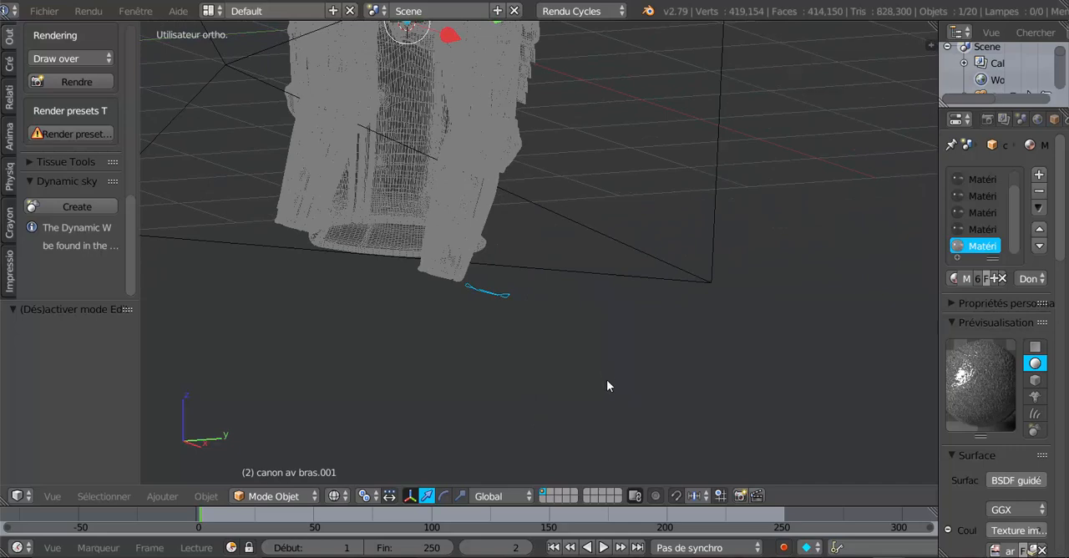
key(Tab)
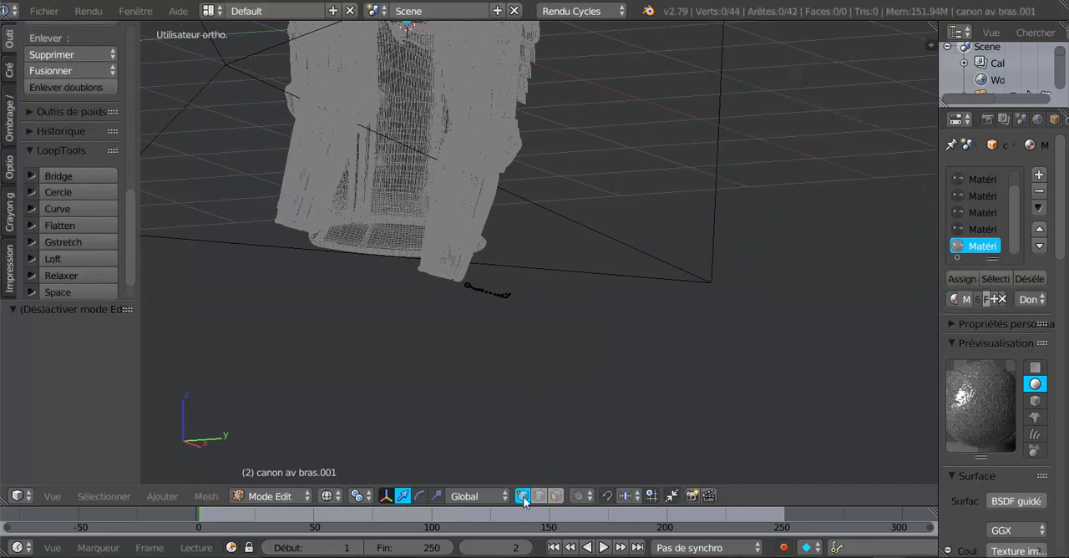
key(a)
key(a)
key(a)
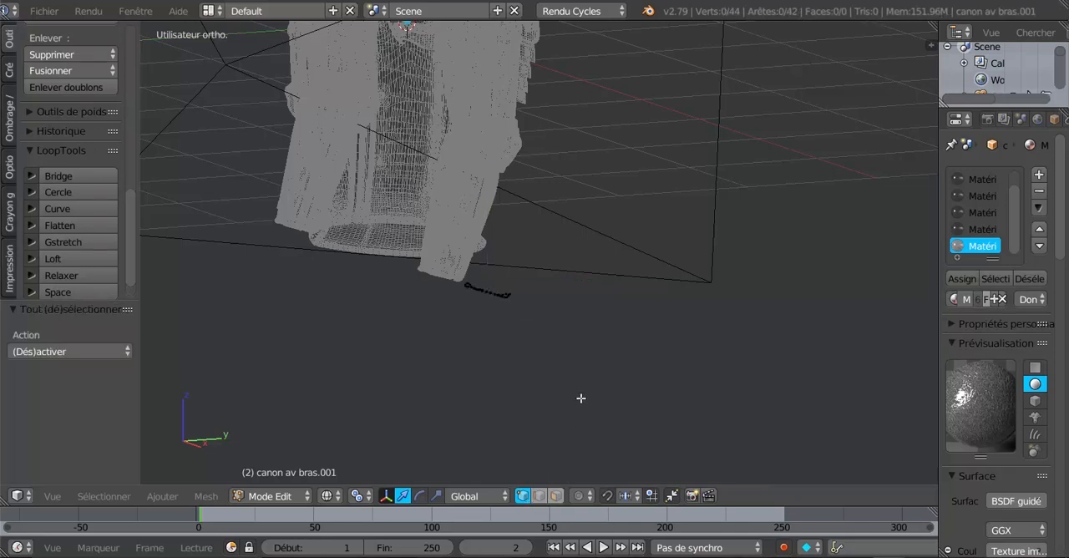
- Select the whole separated wrist loop and move it -0.155 along Z, clear below the forearm
key(KP_3)
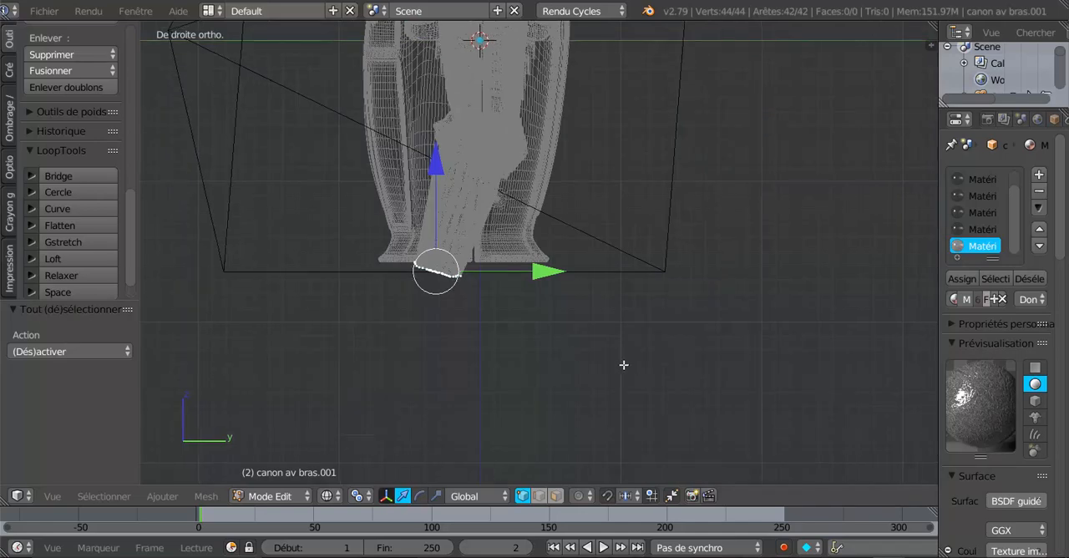
ctrl+middle_drag(623, 365, 647, 367)
shift+middle_drag(576, 378, 642, 392)
scroll(597, 398, up, 3)
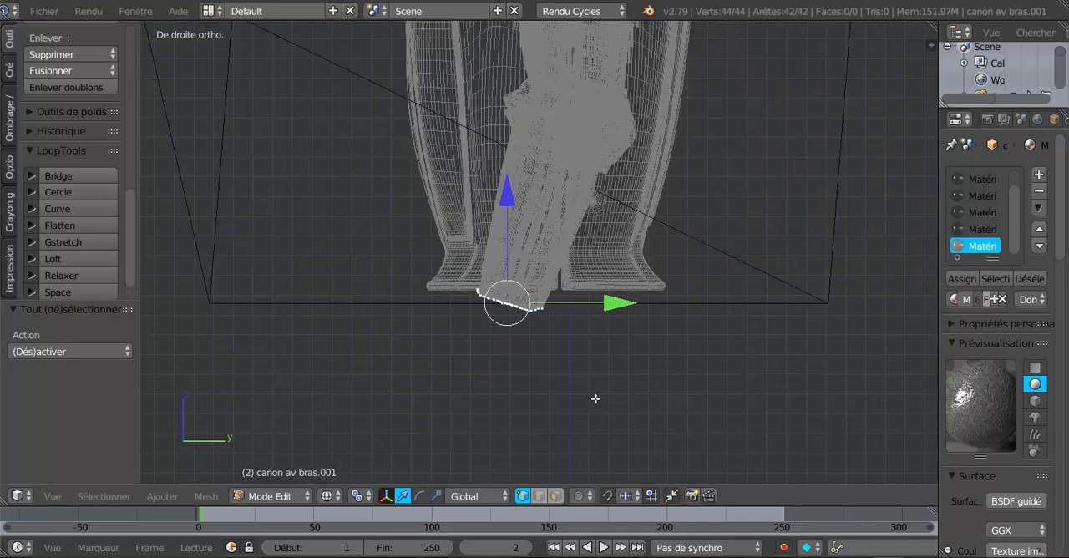
drag(501, 207, 503, 245)
shift+middle_drag(562, 384, 597, 321)
scroll(578, 350, up, 2)
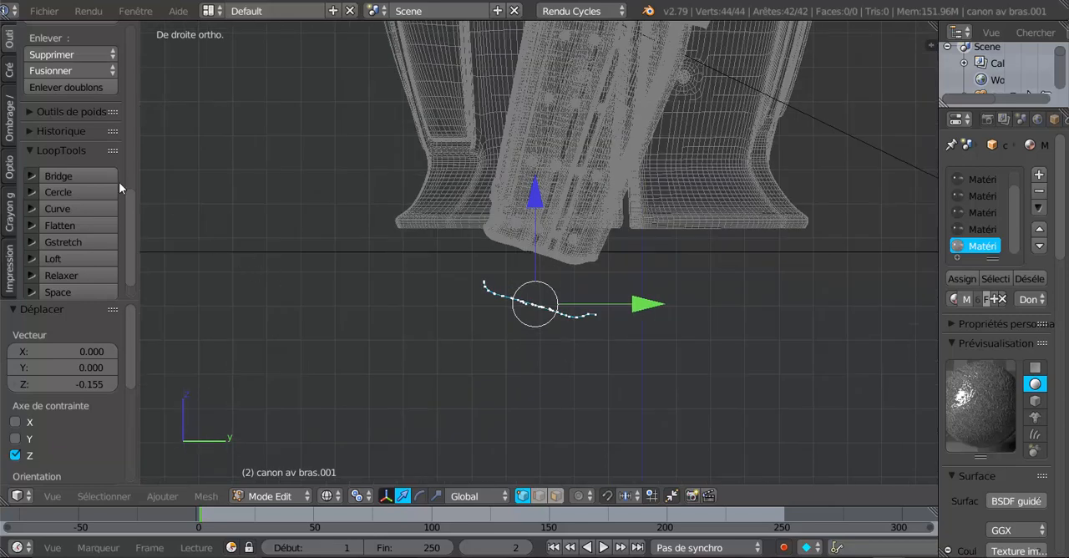
- Rotate the whole wrist loop by -18.3° in the right orthographic view to level it
key(r)
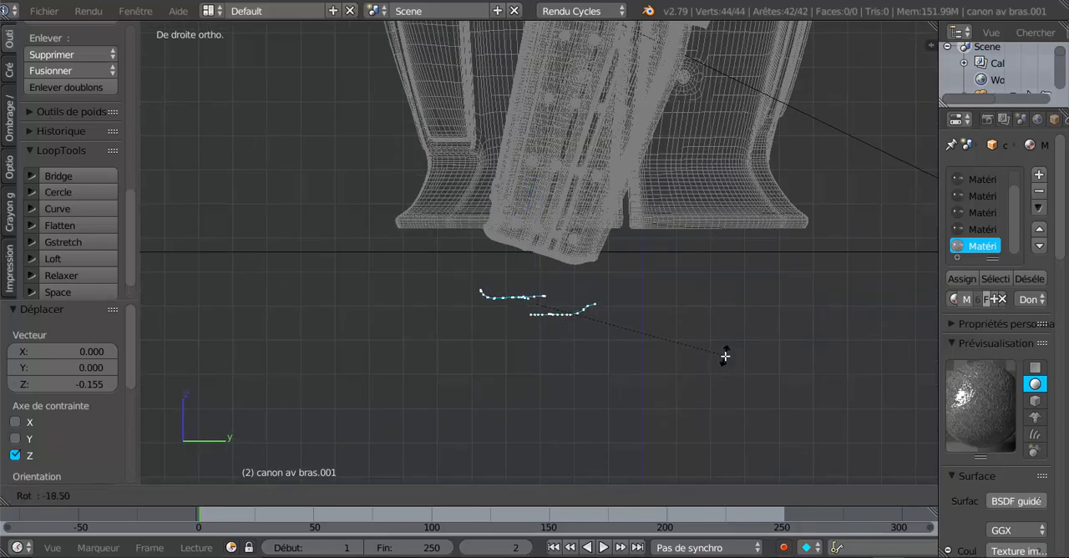
click(725, 357)
mouse_move(494, 383)
middle_down()
mouse_move(518, 424)
mouse_move(496, 396)
middle_up()
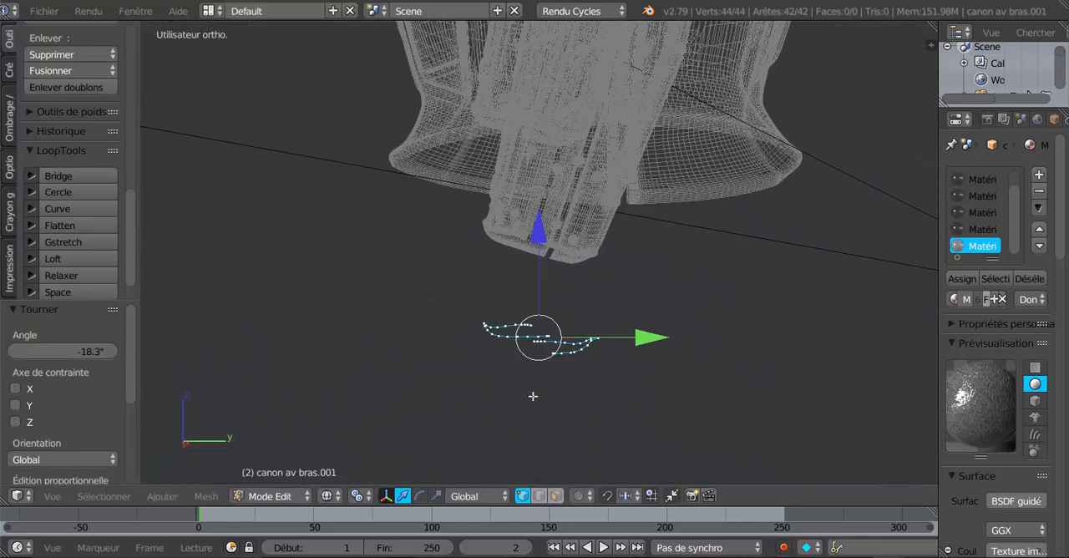
- Select only the loop's +Y half and raise it 0.052 along Z to line it up with the other half
alt+right_click(575, 354)
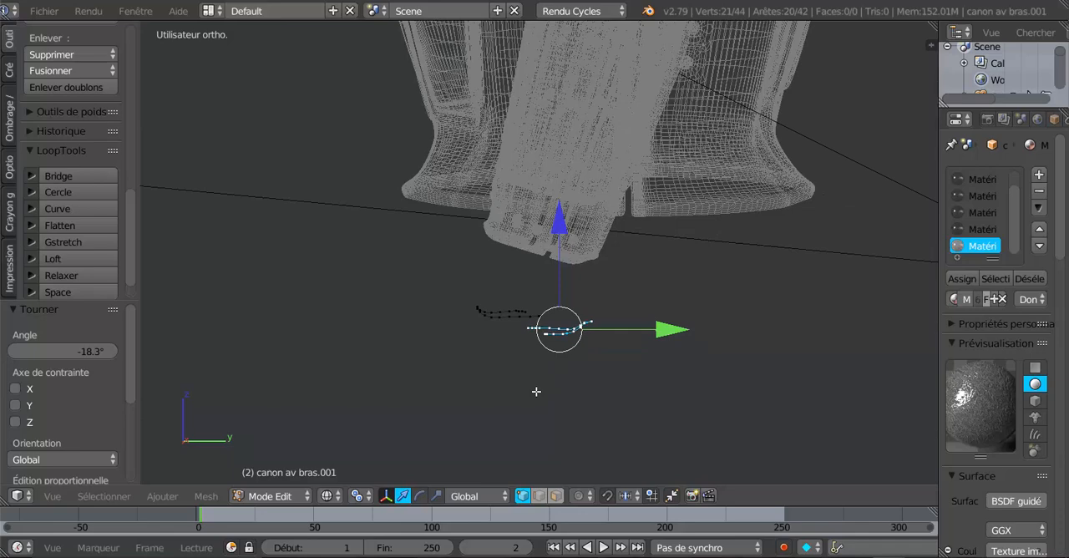
key(KP_1)
key(KP_3)
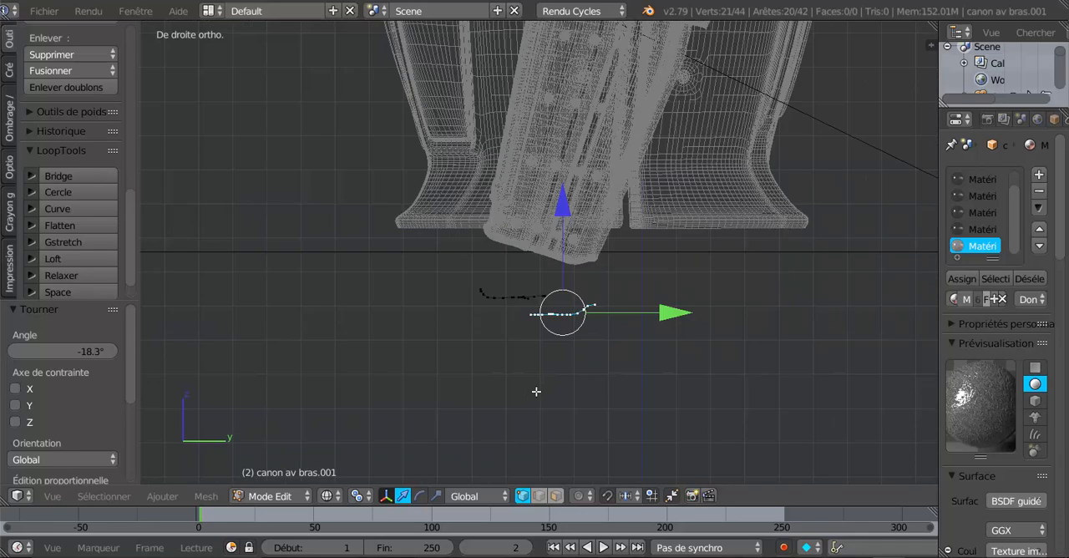
scroll(525, 361, up, 1)
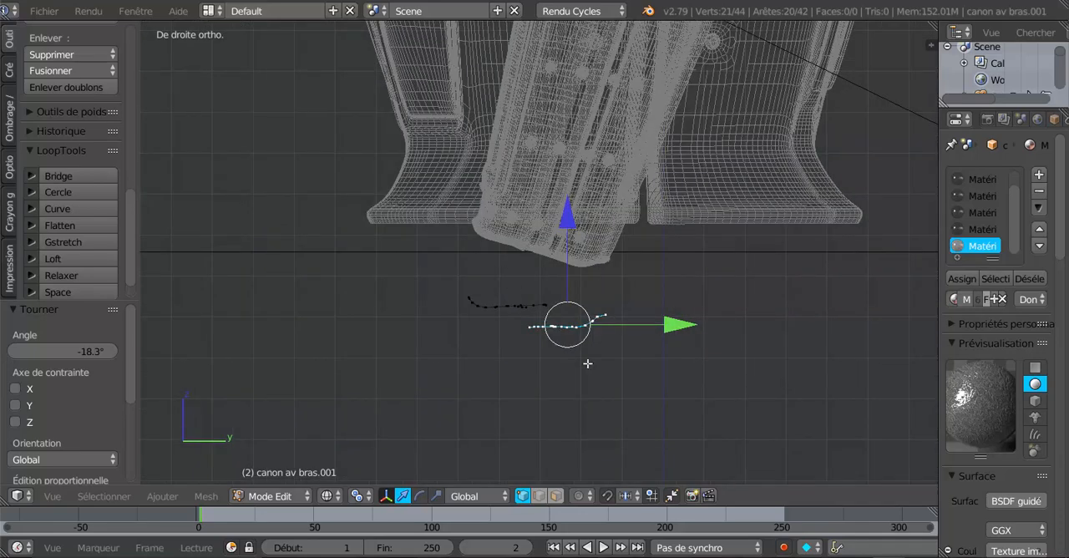
scroll(587, 362, up, 2)
drag(580, 255, 583, 227)
- Join the facing end vertices of the two loop halves with a new edge across the near gap
middle_drag(591, 381, 489, 219)
scroll(525, 306, up, 8)
scroll(527, 259, up, 3)
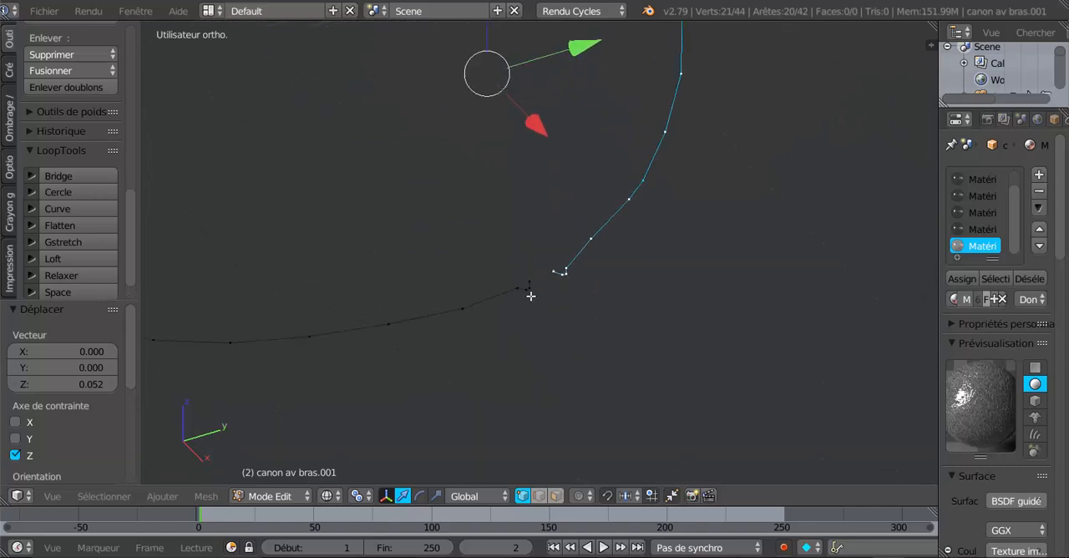
right_click(540, 275)
shift+right_click(547, 267)
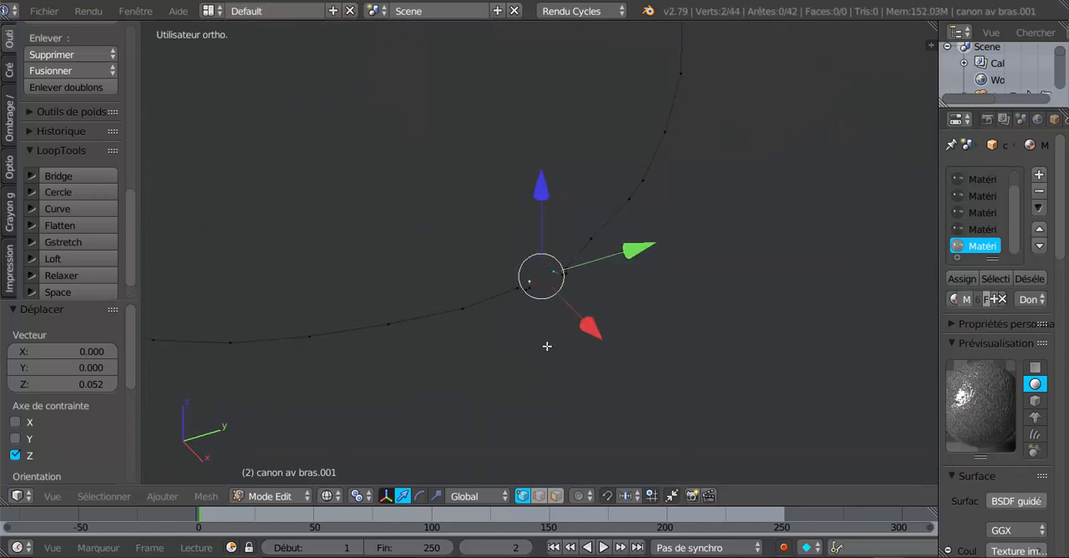
key(f)
- Connect the two end vertices at the opposite gap with an edge to close the loop
scroll(481, 216, down, 2)
shift+middle_drag(481, 217, 701, 459)
shift+middle_drag(451, 292, 549, 303)
scroll(436, 285, up, 2)
right_click(380, 251)
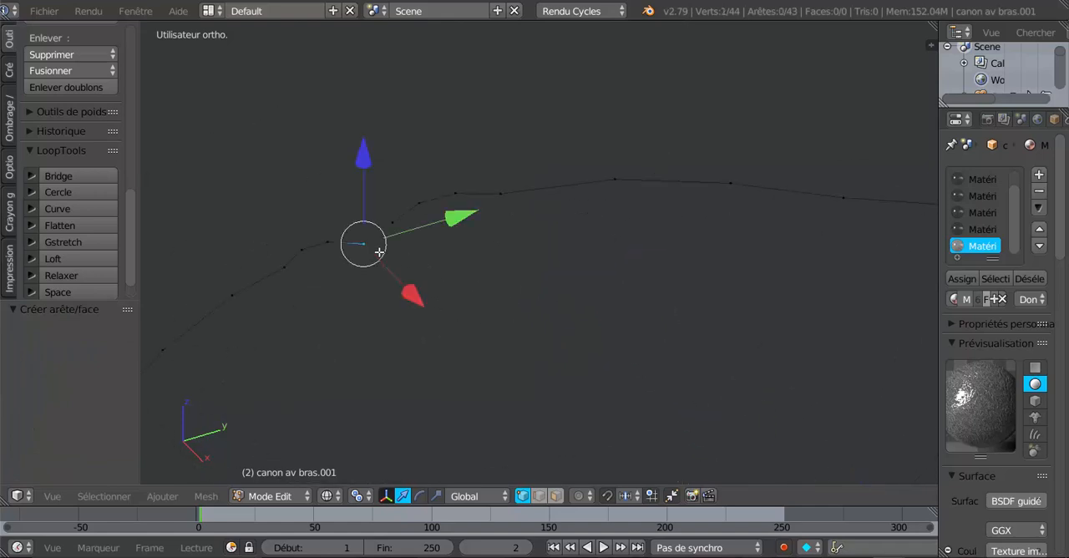
shift+right_click(396, 230)
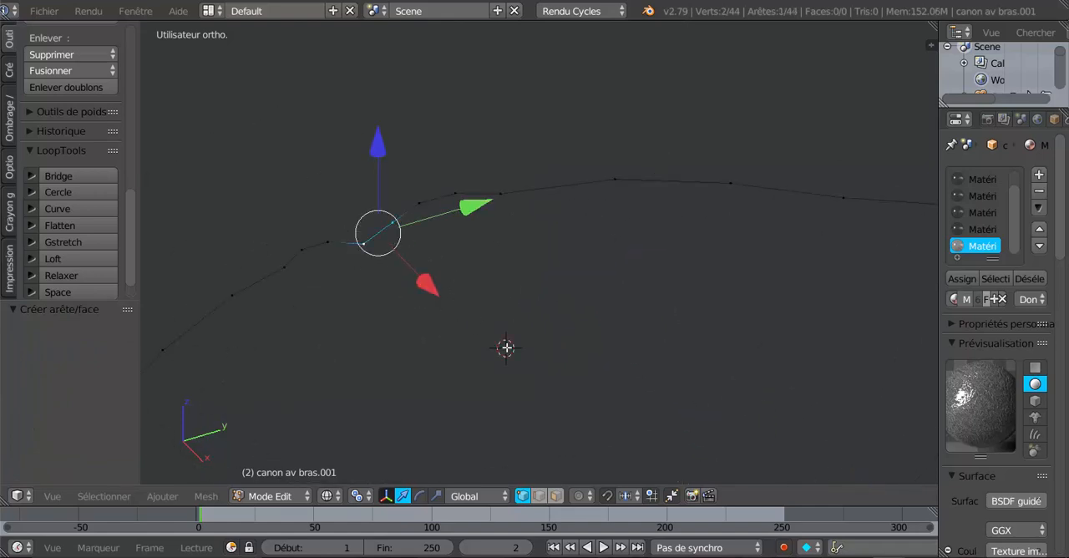
scroll(507, 348, down, 8)
middle_drag(507, 394, 424, 384)
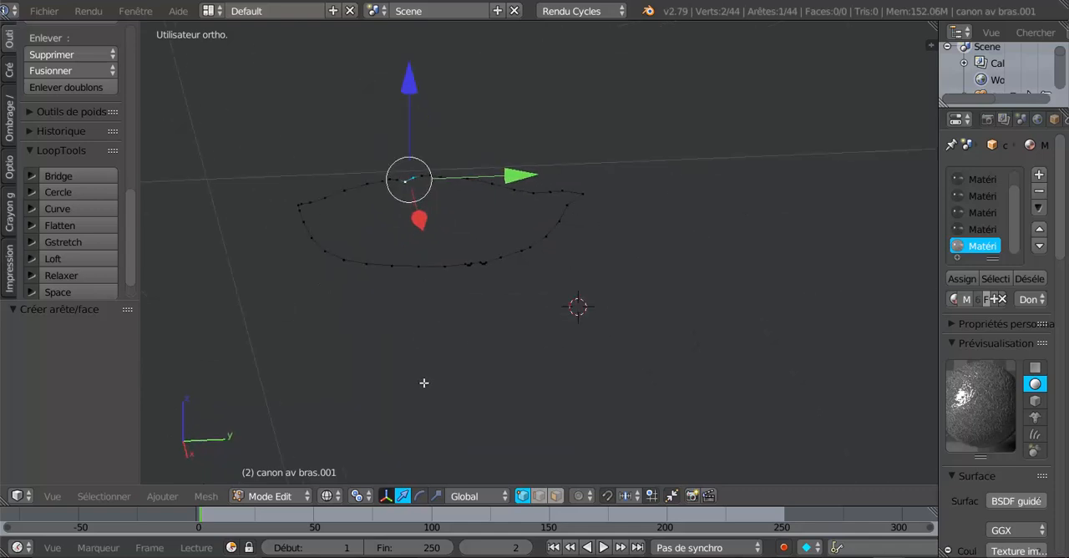
- Flatten all vertices of the closed loop with LoopTools Flatten, using the Best fit plane
key(KP_3)
key(KP_Decimal)
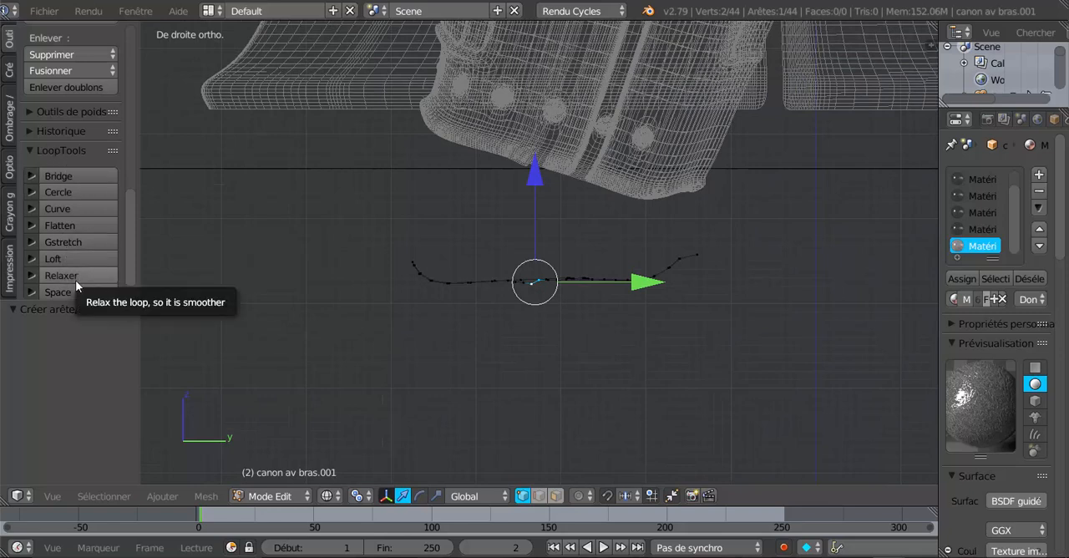
click(66, 226)
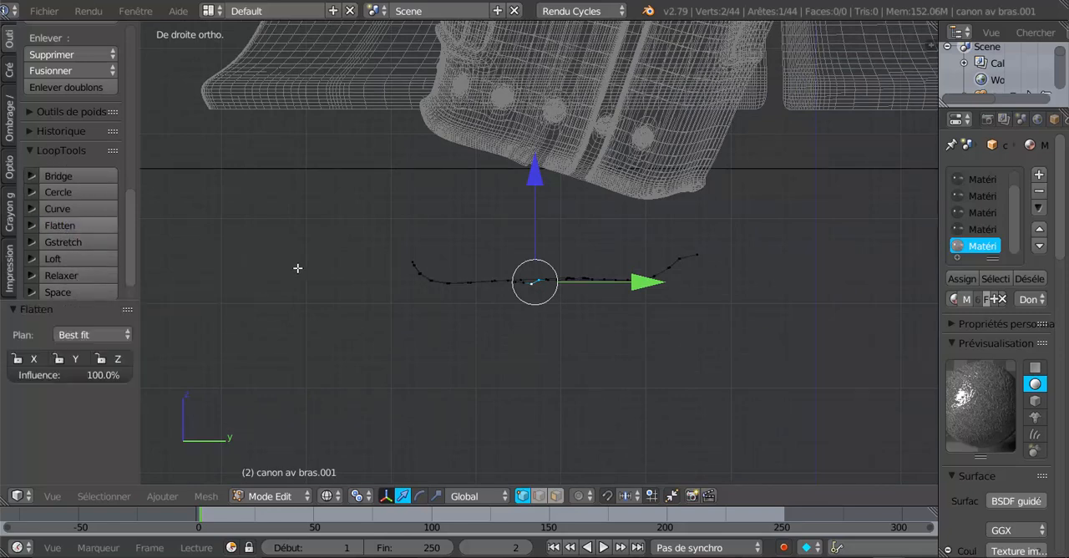
key(a)
key(a)
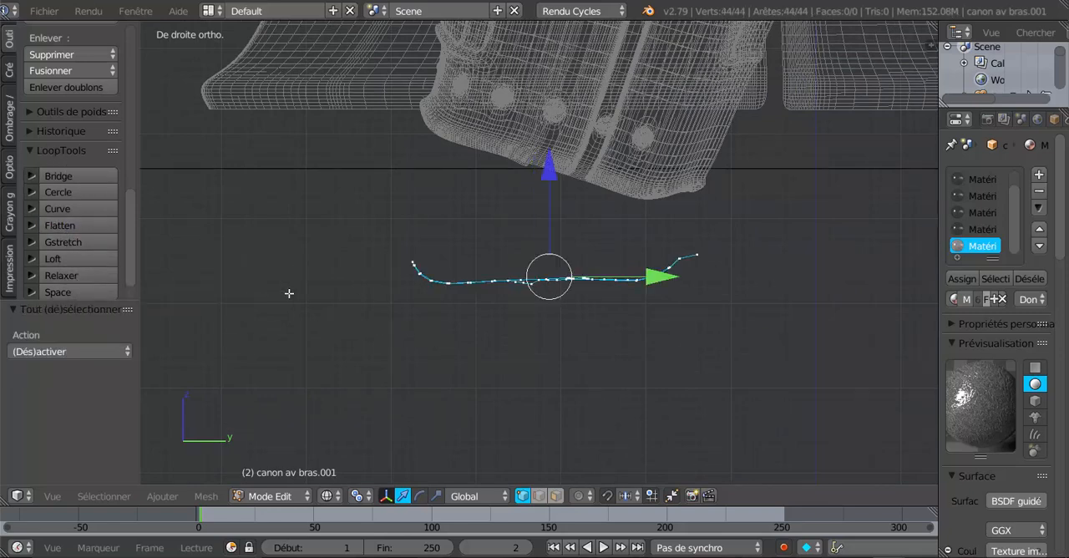
click(63, 220)
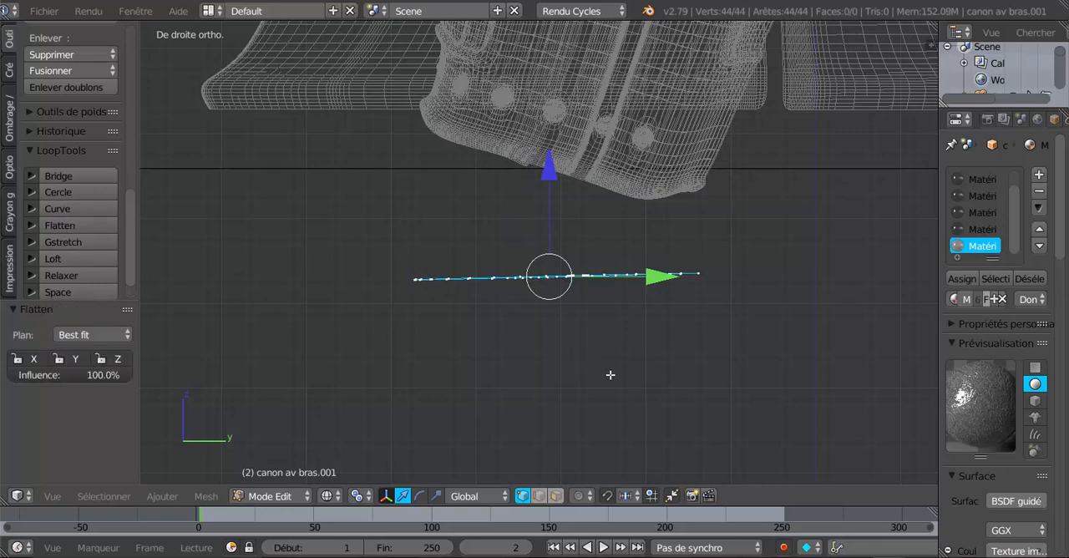
- Rotate the flattened loop by 1.25° in the right view, check it in Object Mode and return to Edit Mode
key(r)
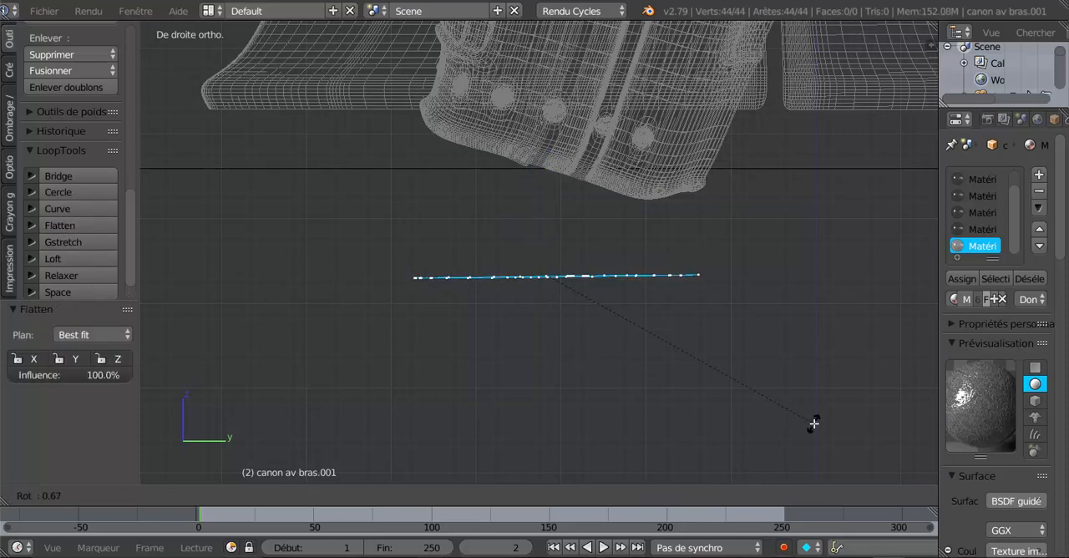
click(813, 428)
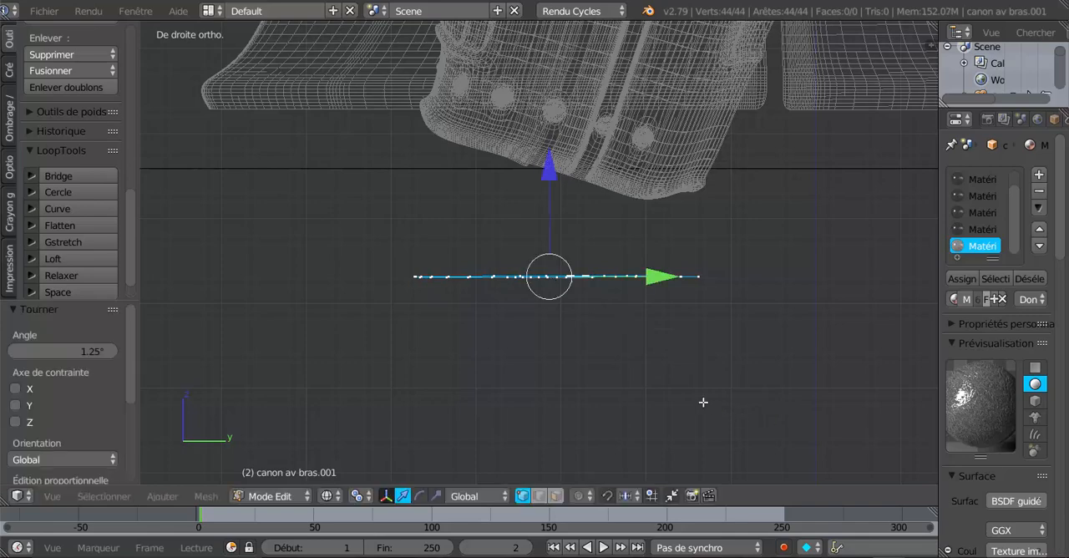
key(Tab)
middle_drag(661, 372, 703, 404)
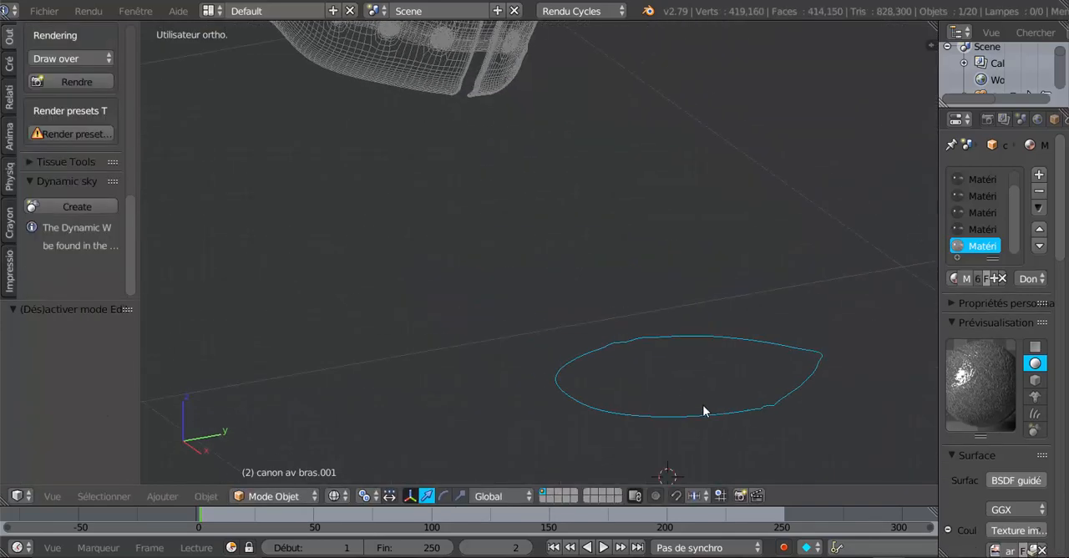
key(Tab)
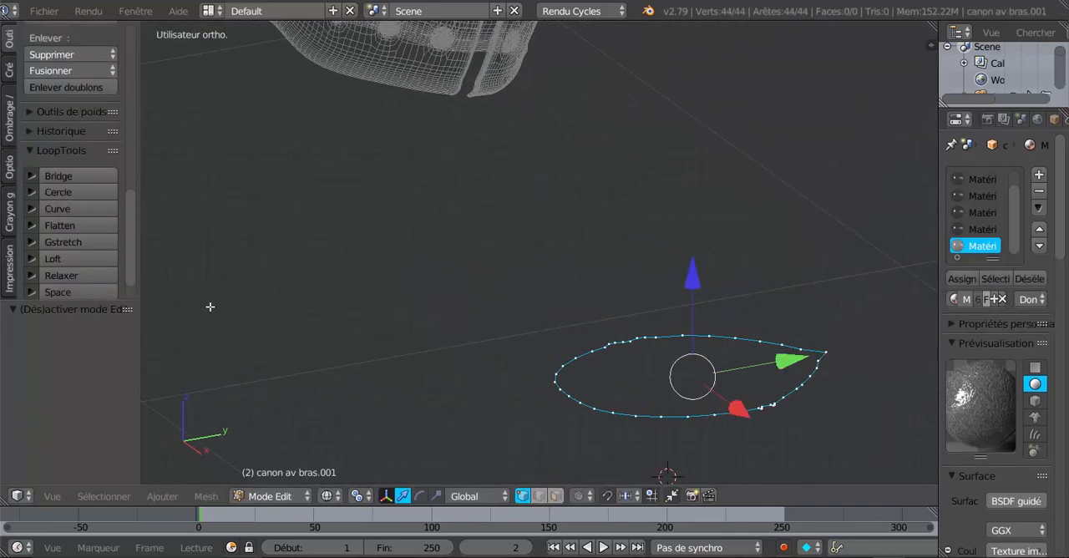
- Smooth the whole loop with LoopTools Relax, using cubic interpolation and 25 iterations
click(31, 275)
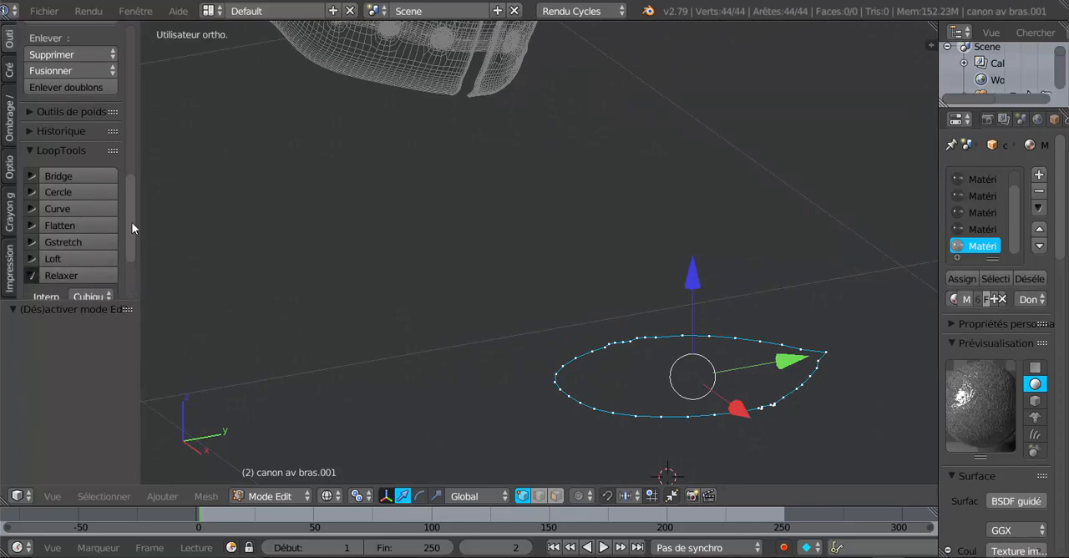
scroll(133, 267, down, 3)
drag(145, 229, 214, 229)
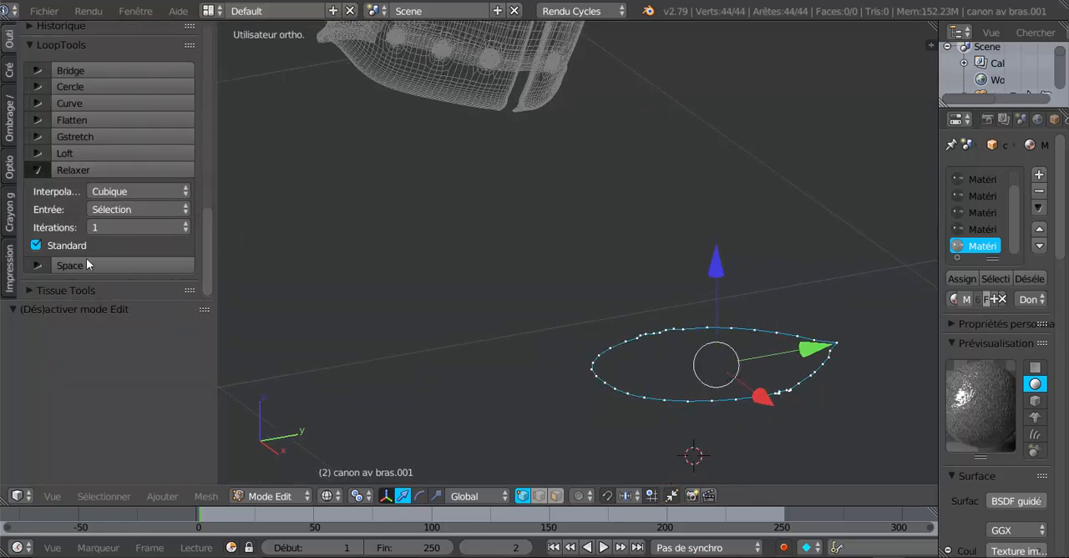
scroll(128, 298, up, 3)
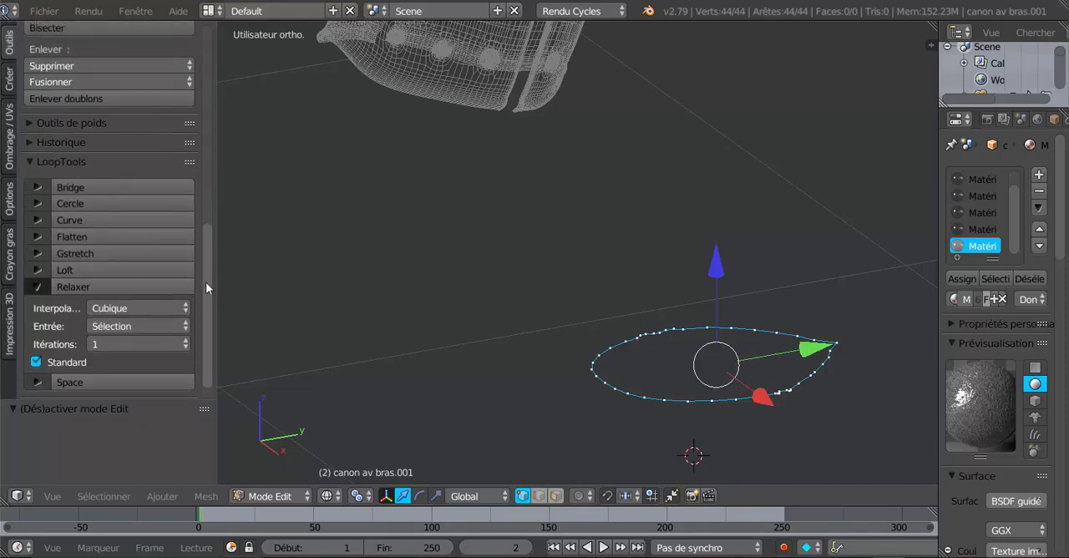
click(116, 326)
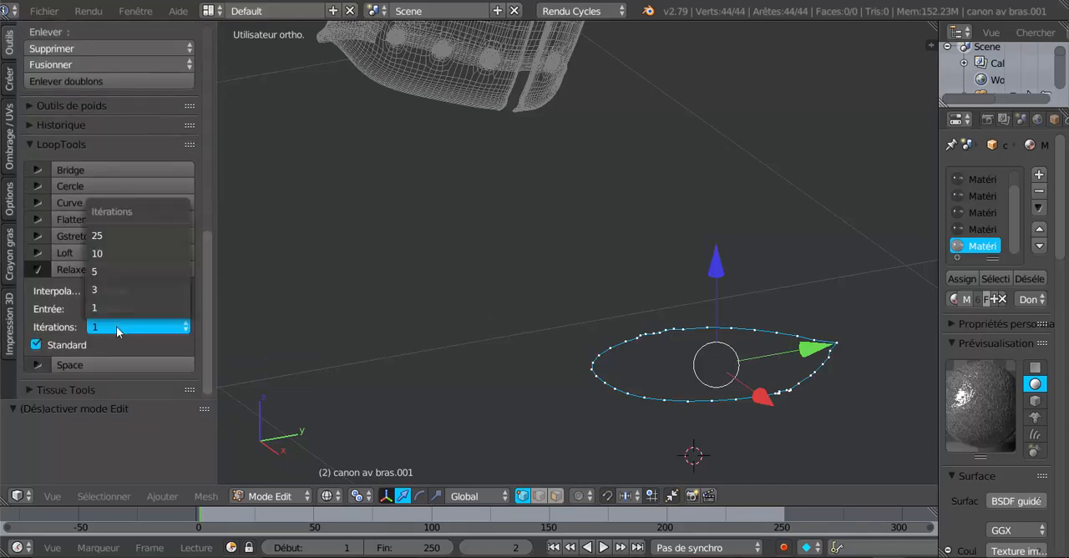
click(121, 235)
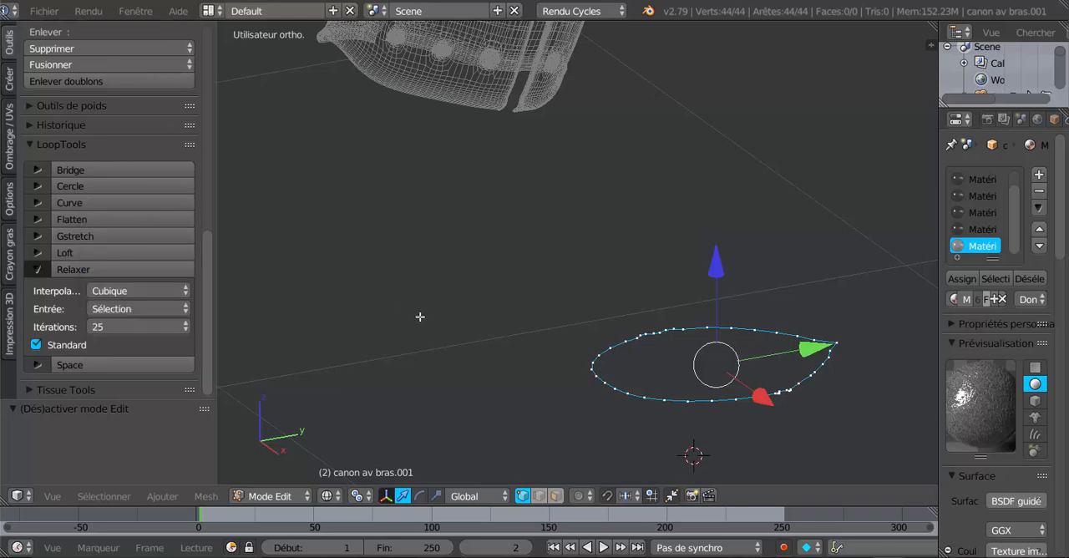
click(73, 268)
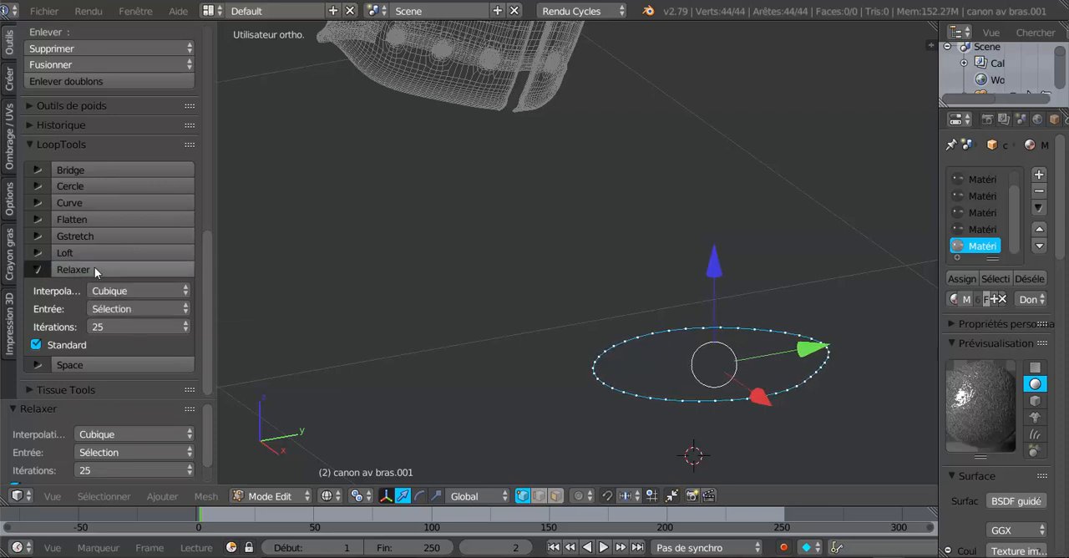
- Examine the relaxed loop's outline from several angles and from above, with its vertices deselected
scroll(429, 345, down, 2)
middle_drag(585, 378, 474, 290)
middle_drag(554, 332, 545, 385)
scroll(545, 386, down, 4)
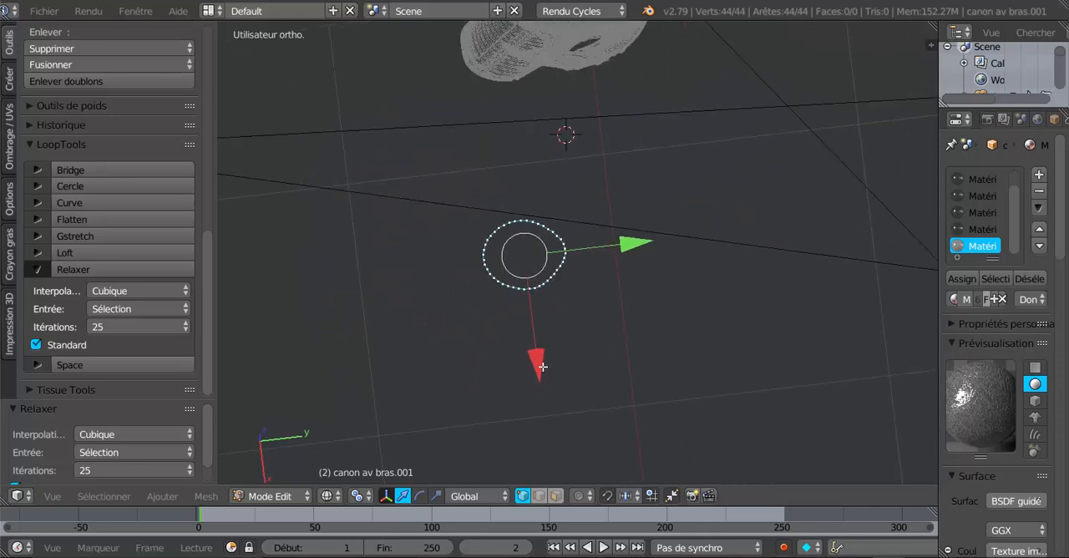
scroll(543, 366, up, 5)
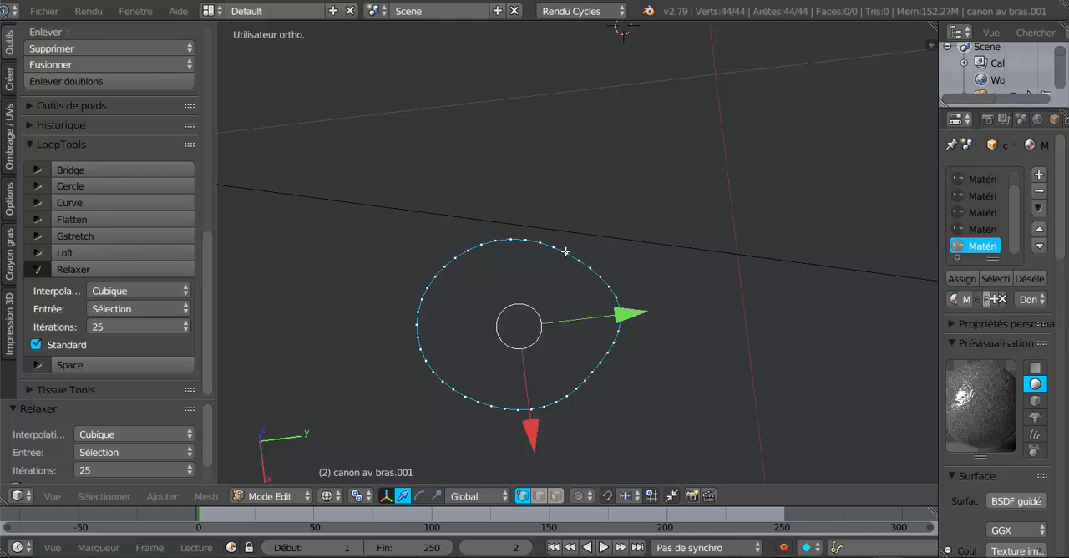
key(a)
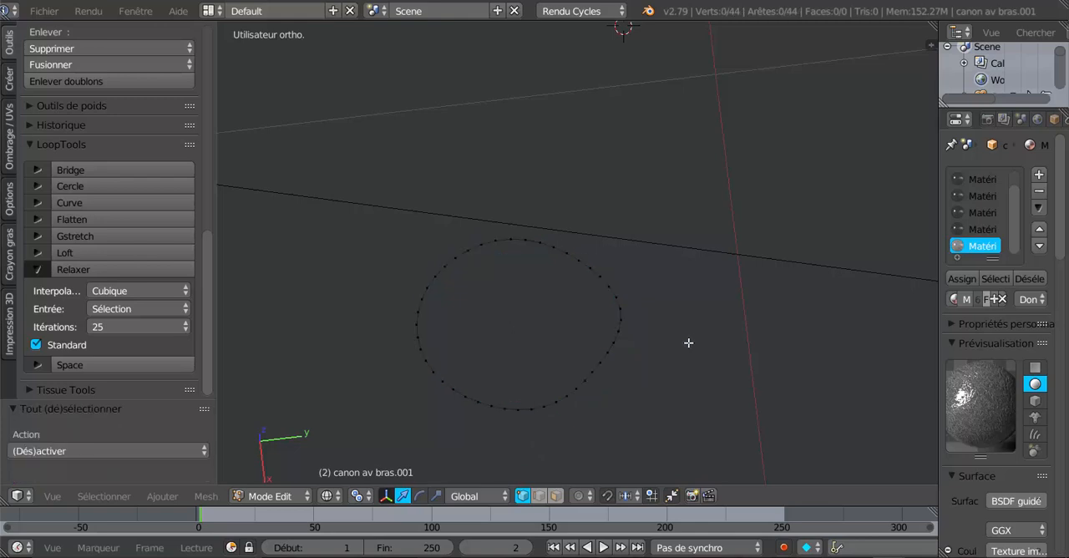
key(KP_7)
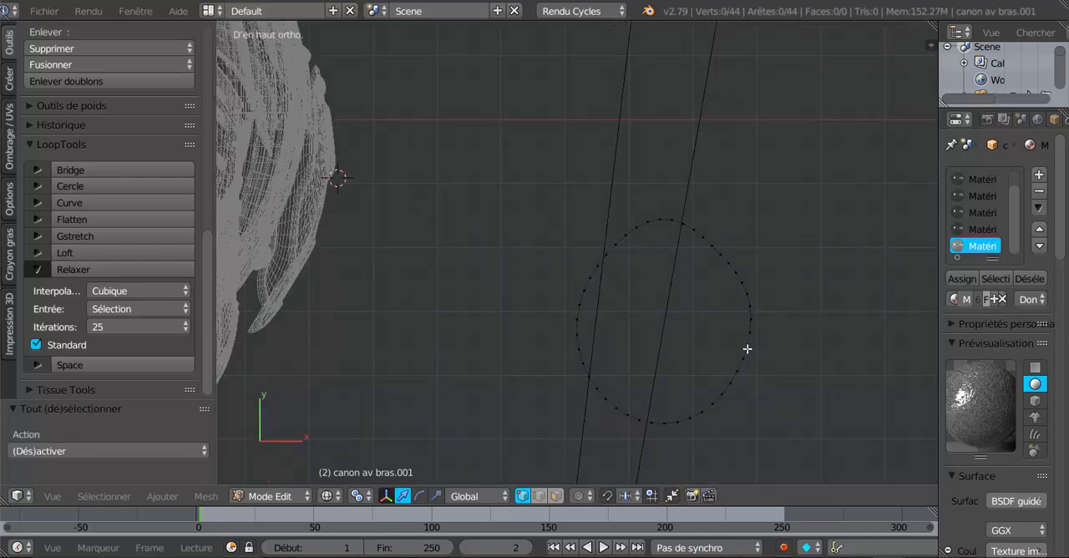
shift+middle_drag(747, 348, 668, 352)
scroll(651, 356, up, 1)
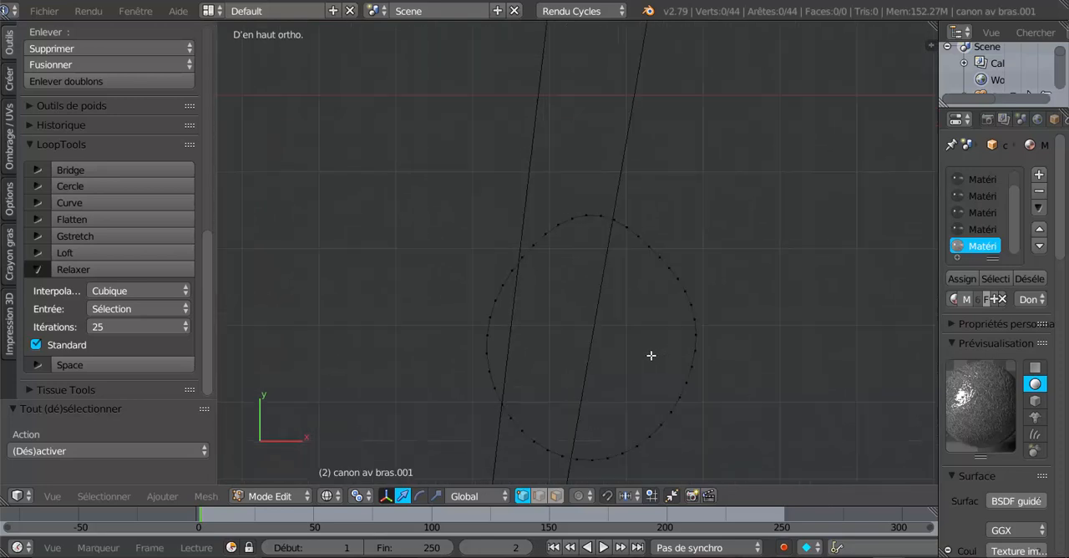
- Select the whole loop, then circle-deselect the vertices along its +Y end, keeping the rest selected
key(a)
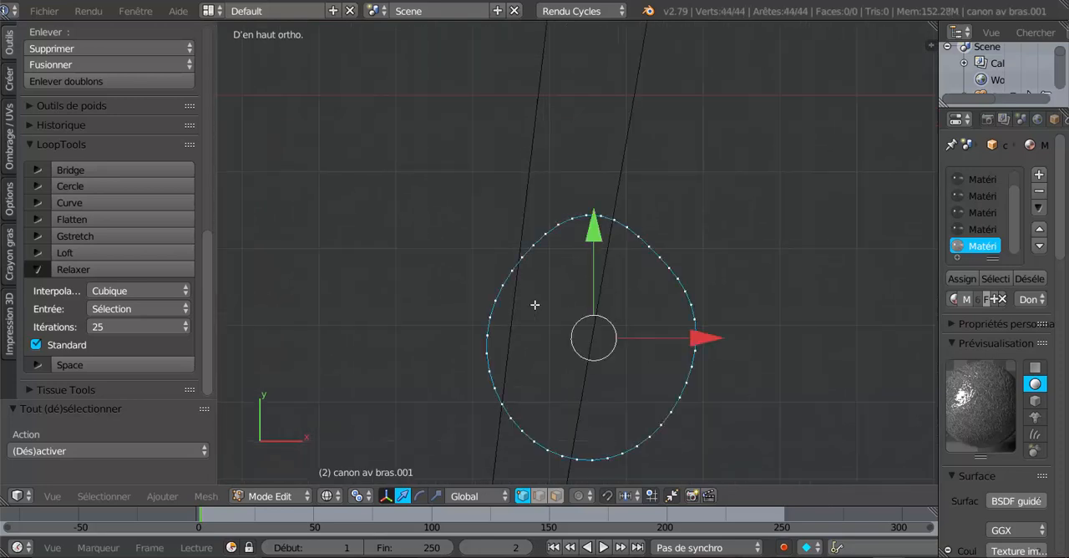
key(c)
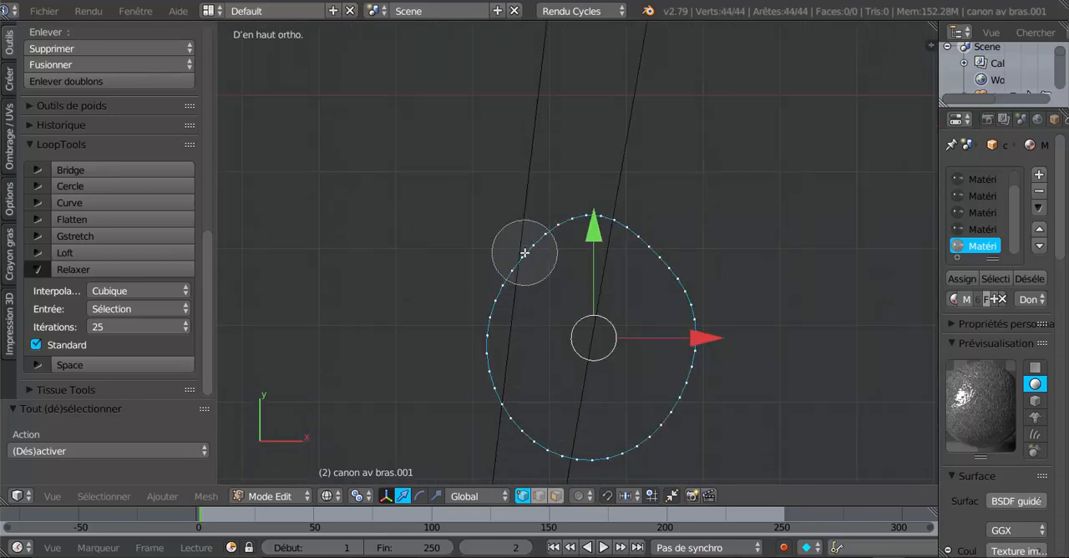
mouse_move(525, 253)
middle_down()
mouse_move(575, 227)
mouse_move(649, 246)
mouse_move(666, 270)
mouse_move(501, 273)
middle_up()
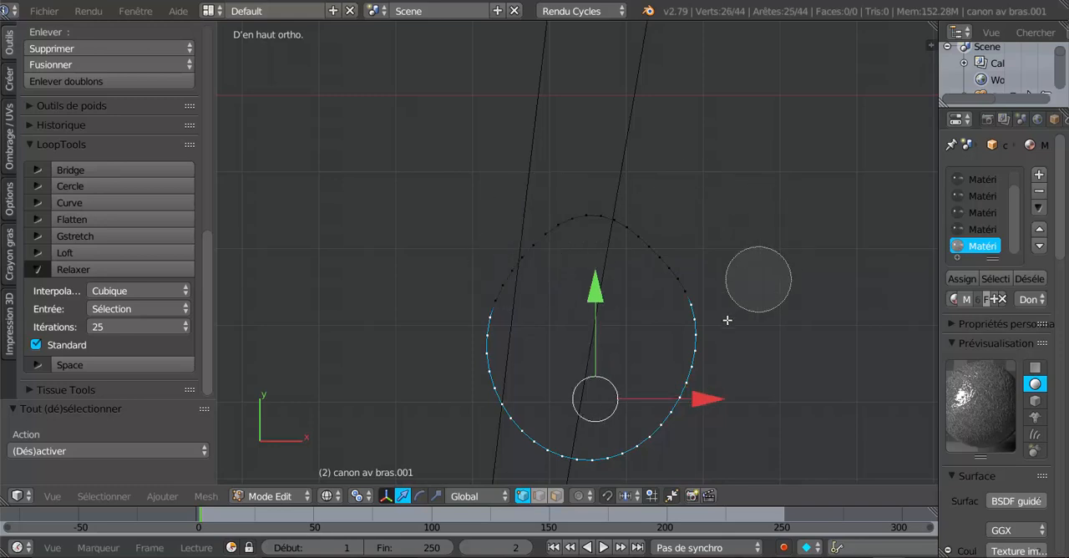
- Try to open the loop by inverting the selection, deleting the vertices along its +Y end and selecting the remaining arc
middle_click(697, 279)
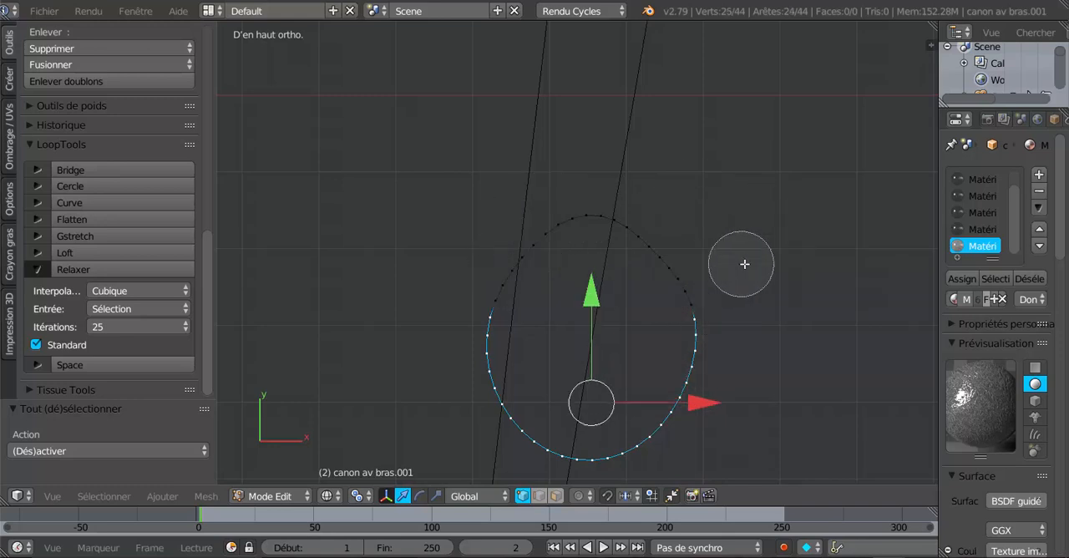
right_click(742, 275)
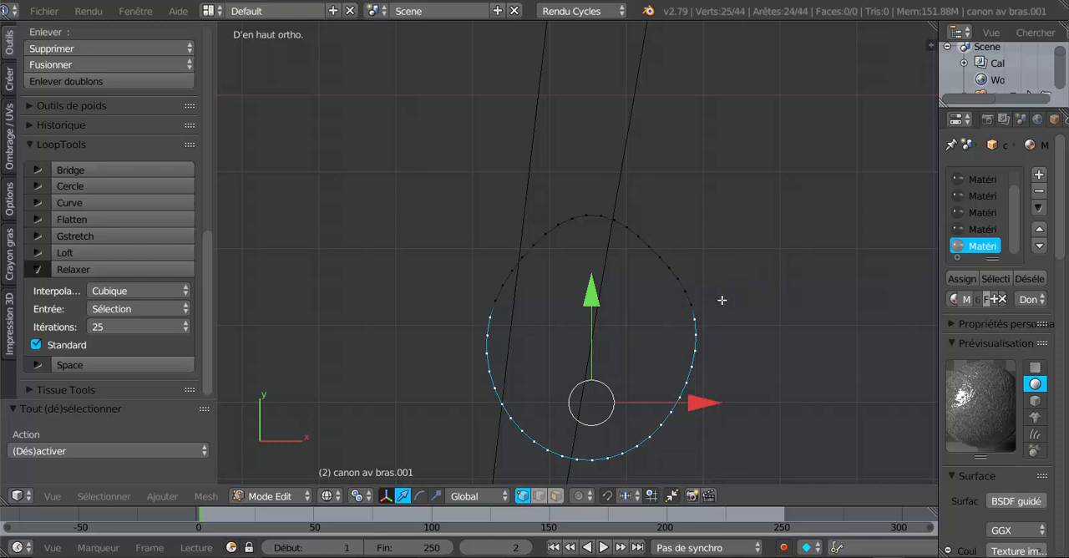
click(93, 497)
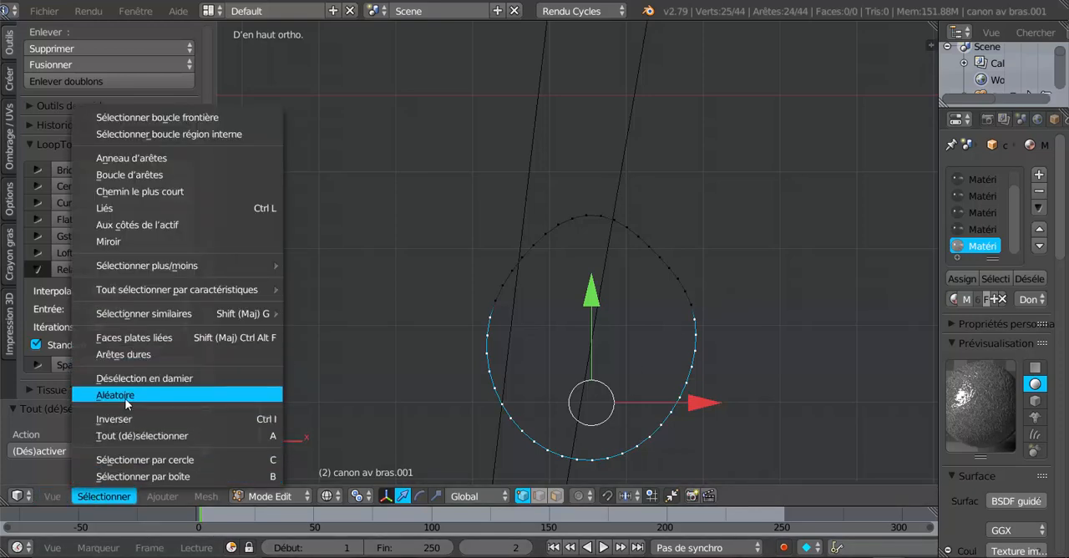
click(126, 419)
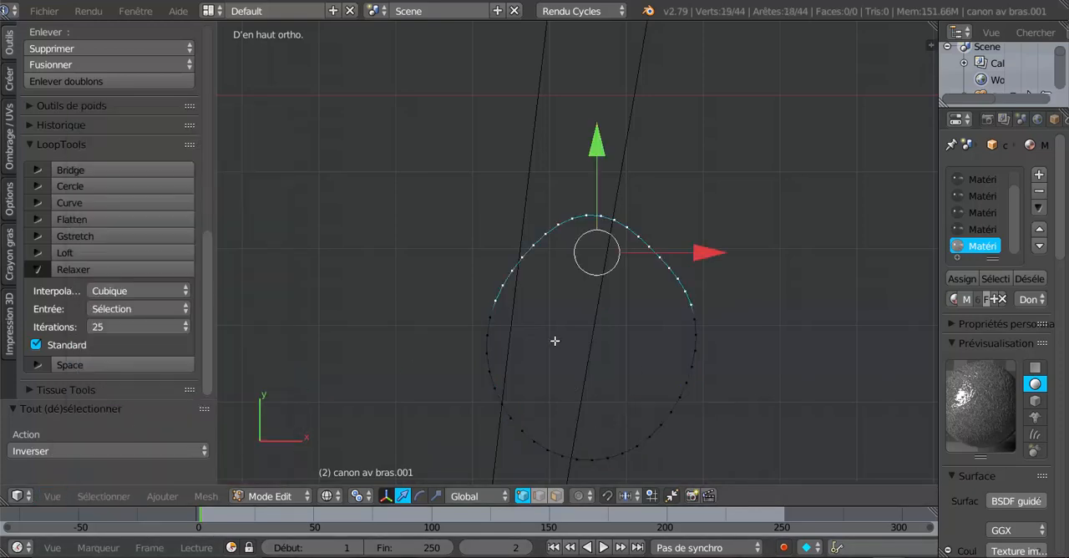
key(c)
right_click(628, 351)
key(x)
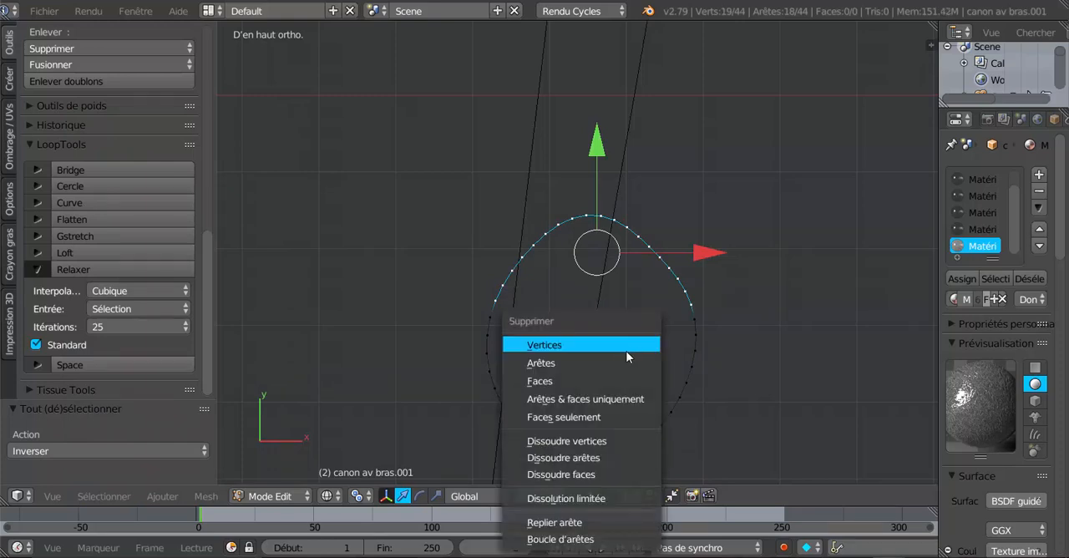
click(622, 344)
scroll(678, 339, down, 1)
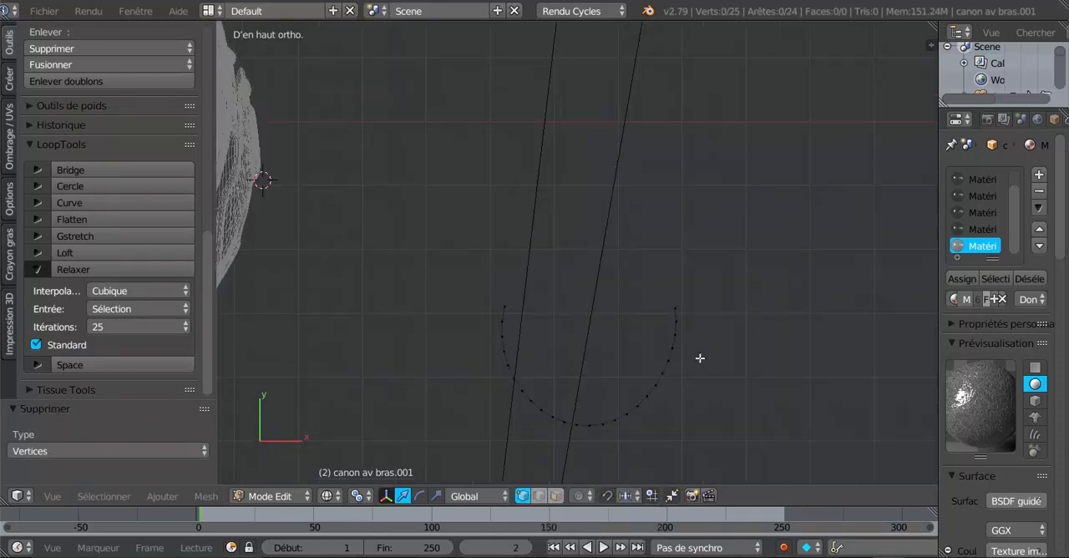
shift+middle_drag(702, 358, 708, 285)
scroll(689, 330, up, 1)
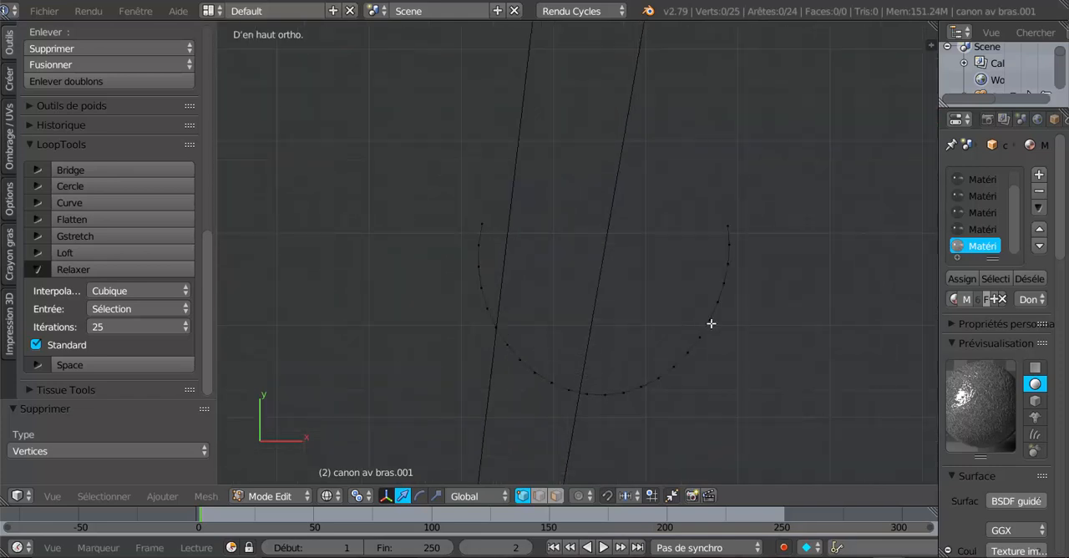
key(a)
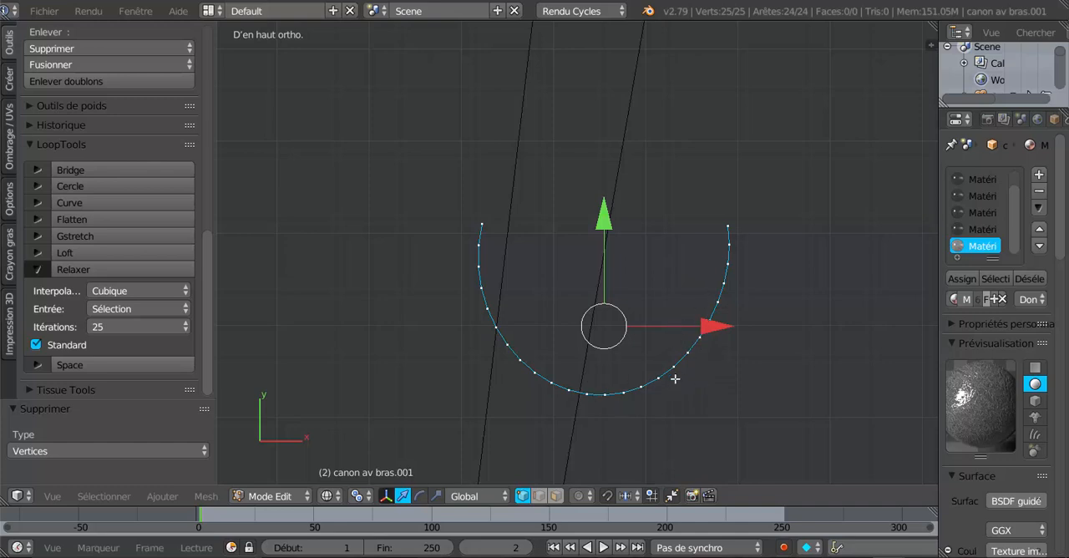
- Undo the vertex deletion and try LoopTools Circle on the selected +Y arc only
key(ctrl+z)
key(ctrl+z)
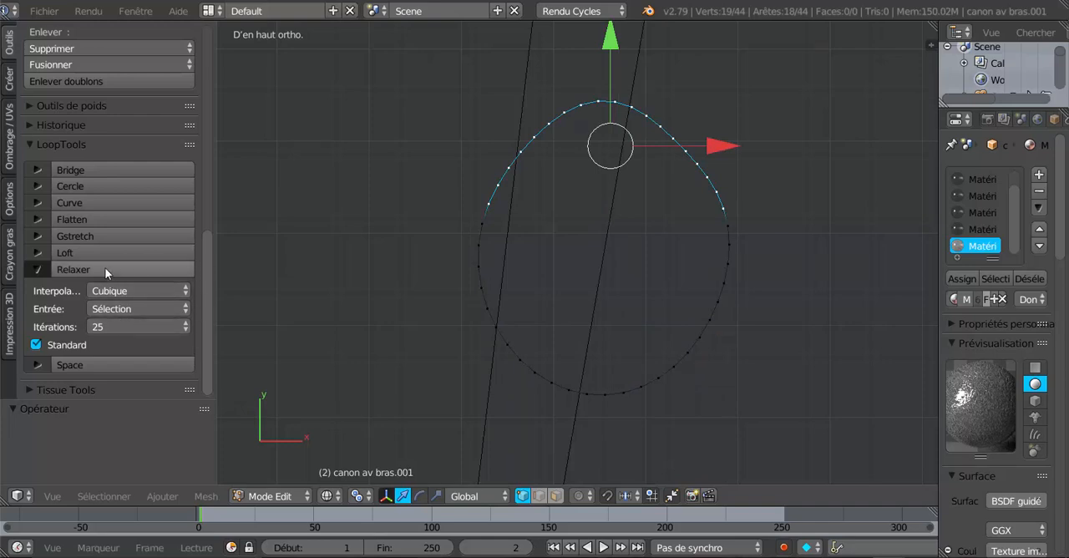
click(92, 187)
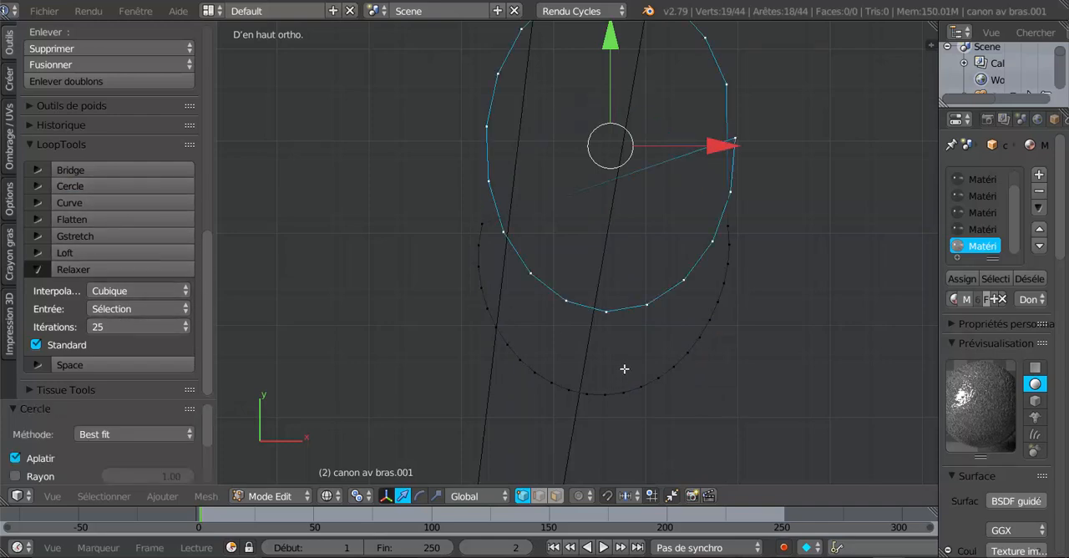
key(ctrl+z)
- Select the whole loop and even out its outline with LoopTools Circle, using the Best fit method
key(a)
key(a)
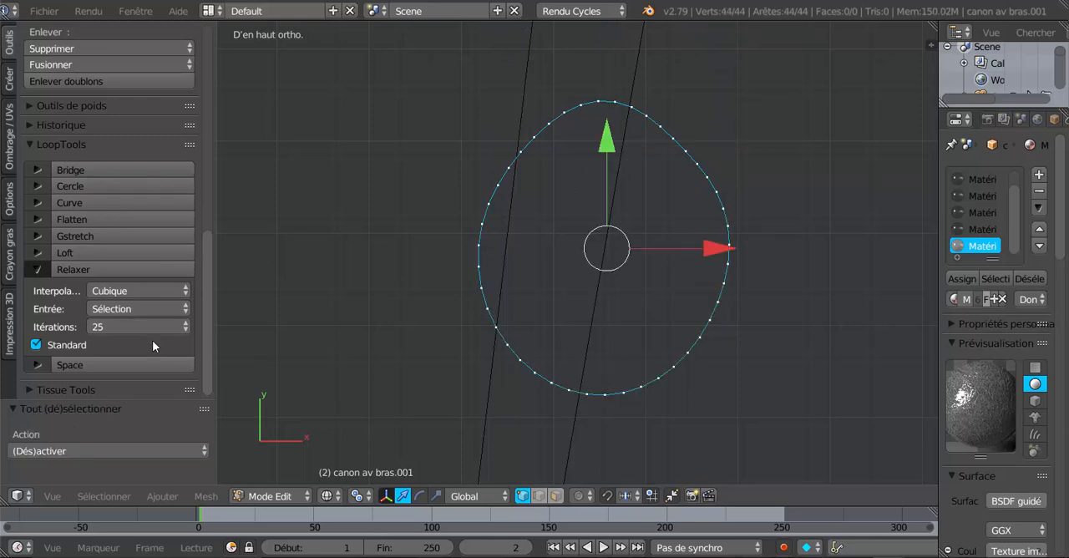
click(81, 186)
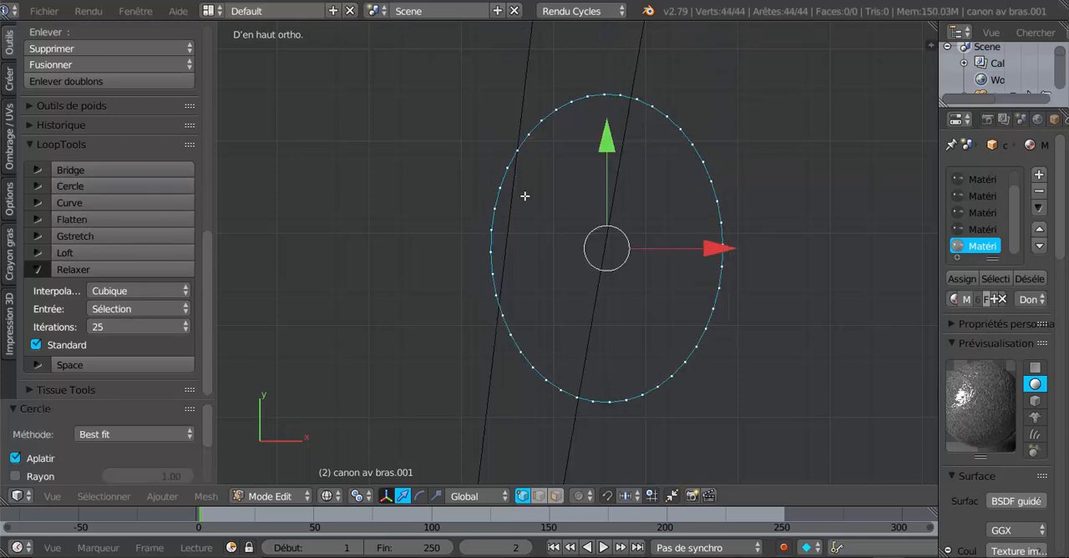
- Try to circle-deselect the vertices along the +Y end of the loop
key(c)
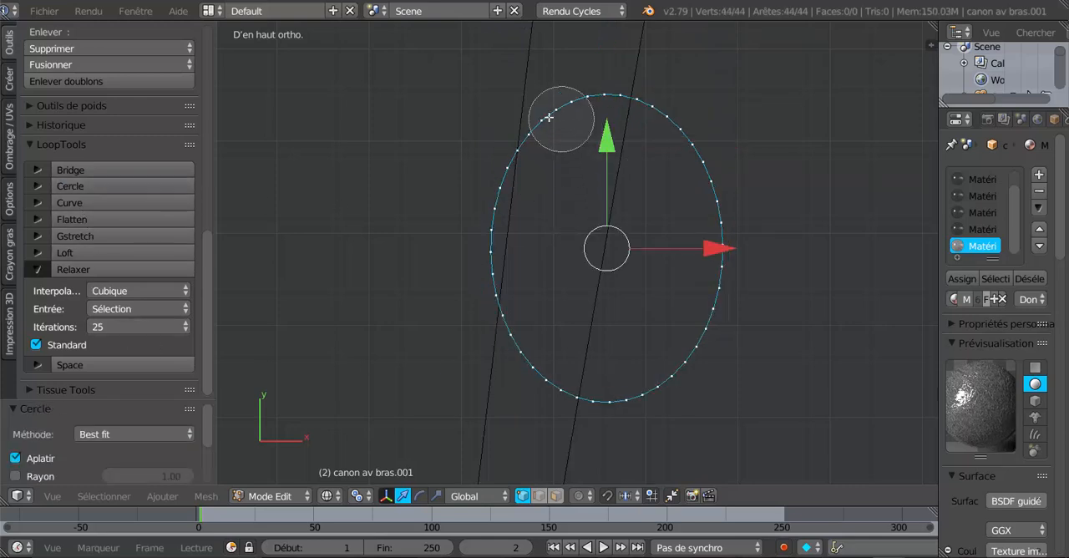
mouse_move(569, 116)
middle_down()
mouse_move(580, 110)
mouse_move(485, 186)
mouse_move(508, 160)
mouse_move(626, 104)
middle_up()
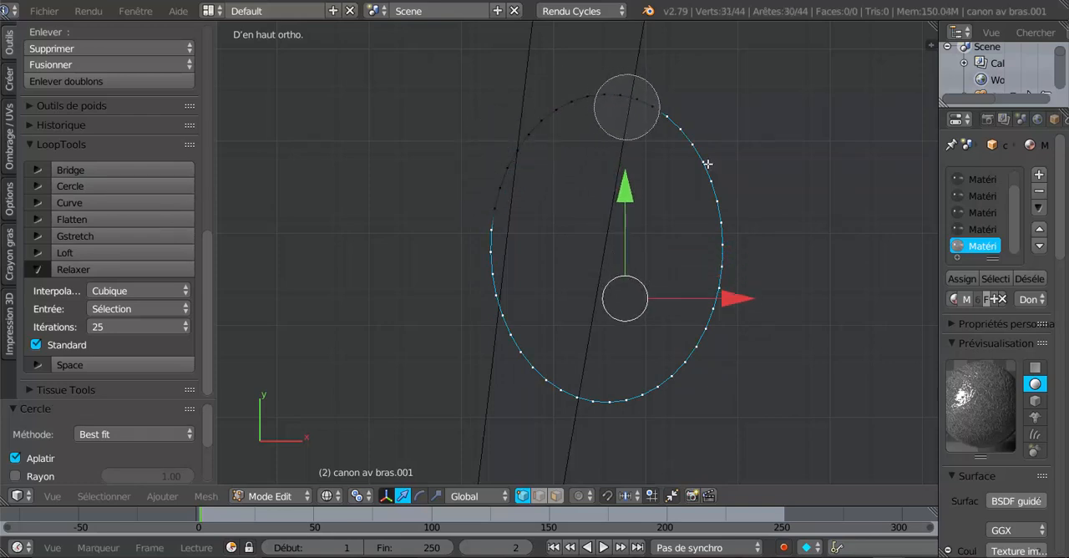
right_click(796, 295)
key(ctrl+z)
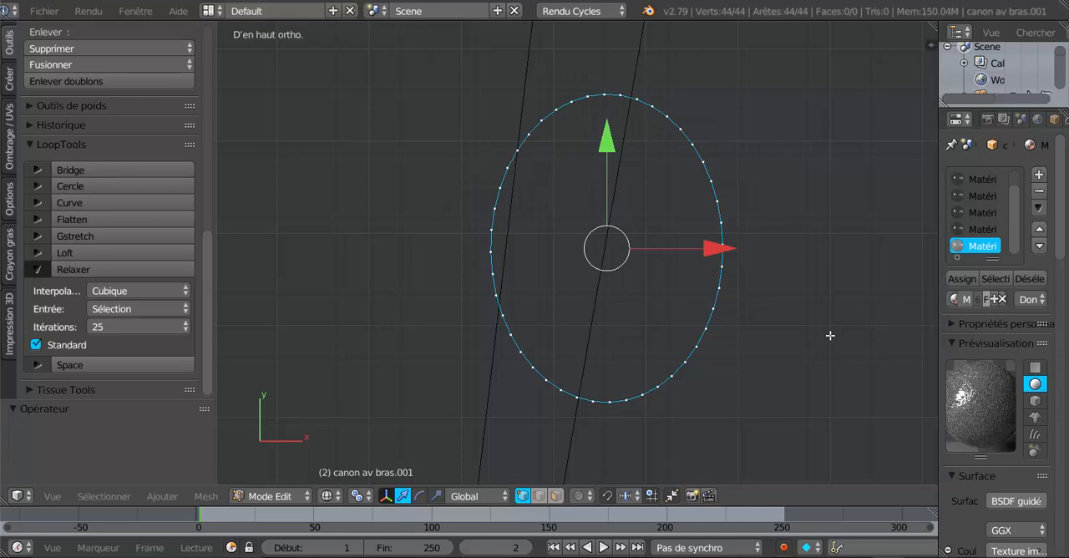
- Circle-deselect the sides and -Y part of the loop, then delete the 14 vertices still selected at its +Y end
key(c)
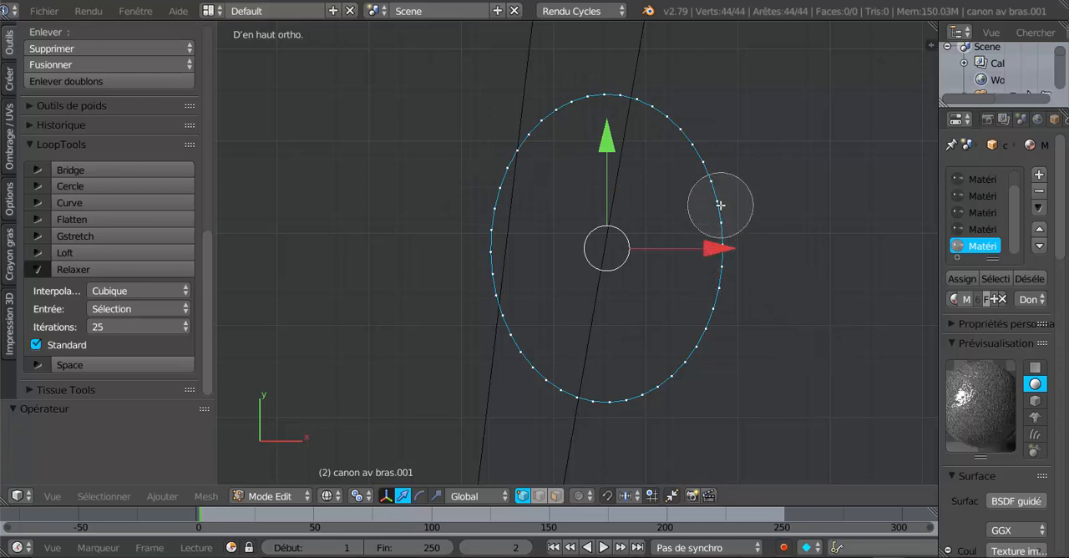
mouse_move(720, 204)
middle_down()
mouse_move(707, 320)
mouse_move(551, 384)
mouse_move(494, 253)
mouse_move(496, 210)
middle_up()
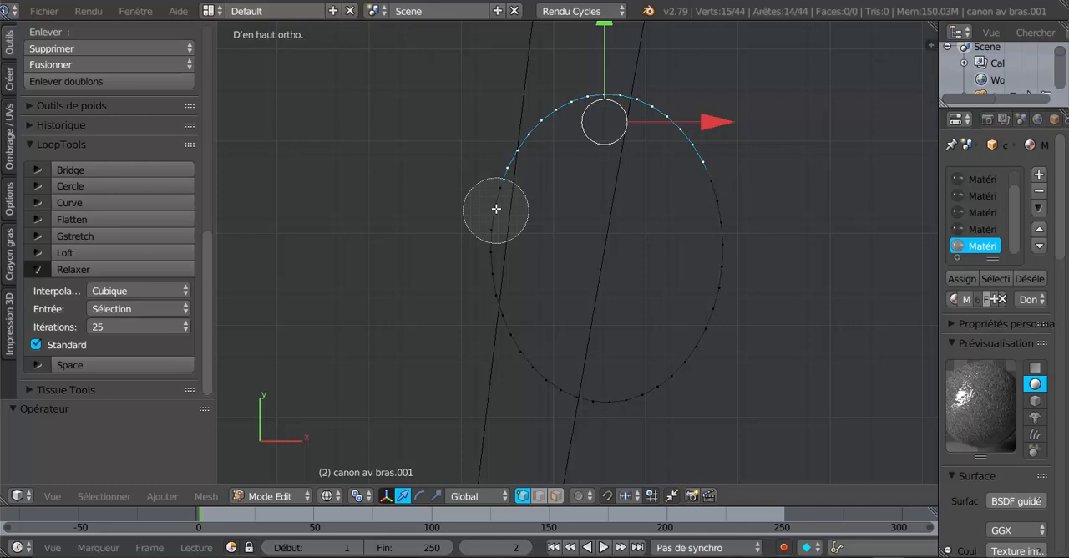
middle_drag(496, 209, 499, 191)
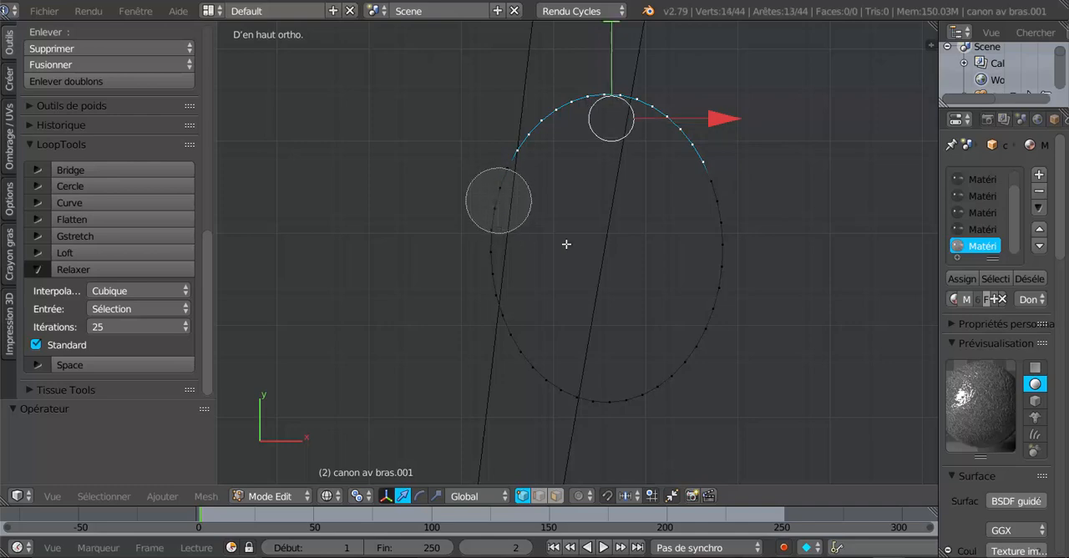
right_click(664, 265)
key(x)
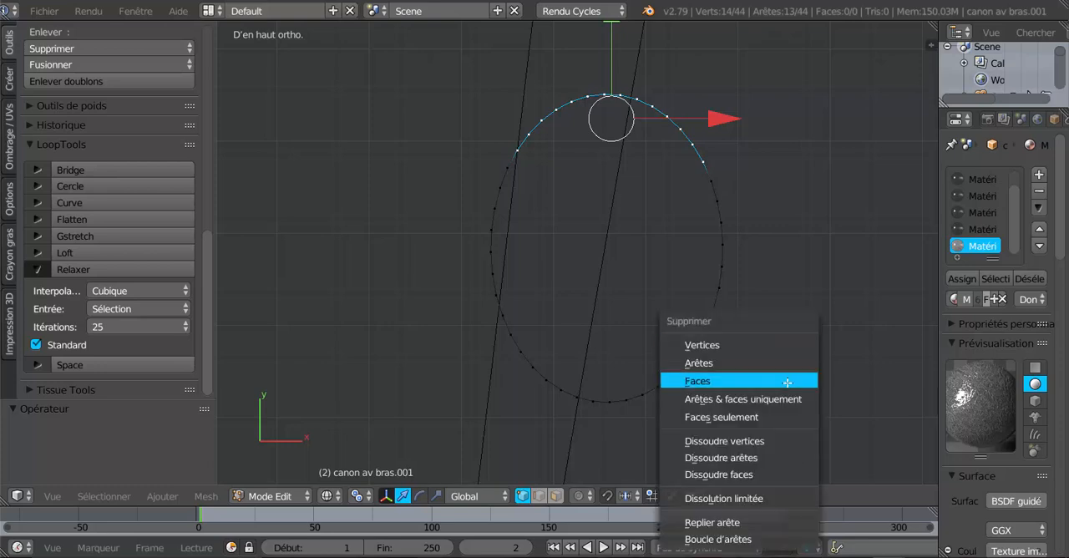
click(760, 345)
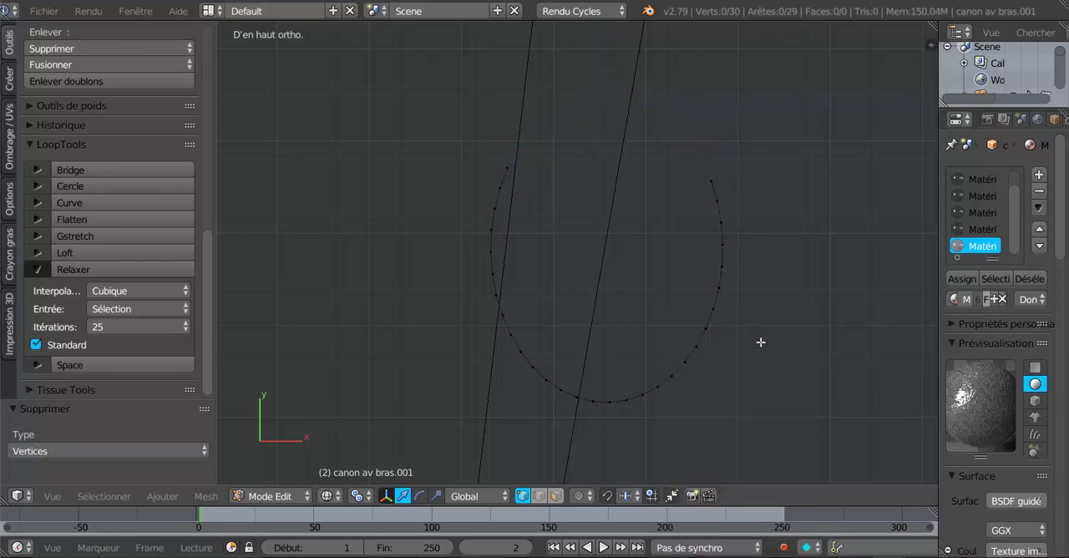
- Select the whole open loop and move it about -0.807 along X and 0.09 up along Z to the forearm's wrist end
middle_drag(740, 376, 631, 378)
key(a)
key(KP_1)
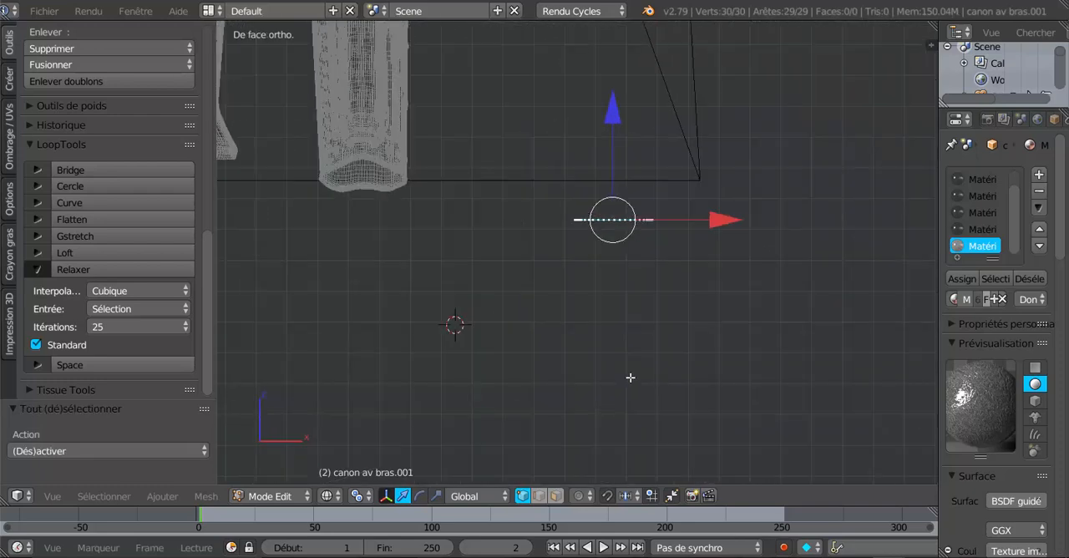
key(KP_3)
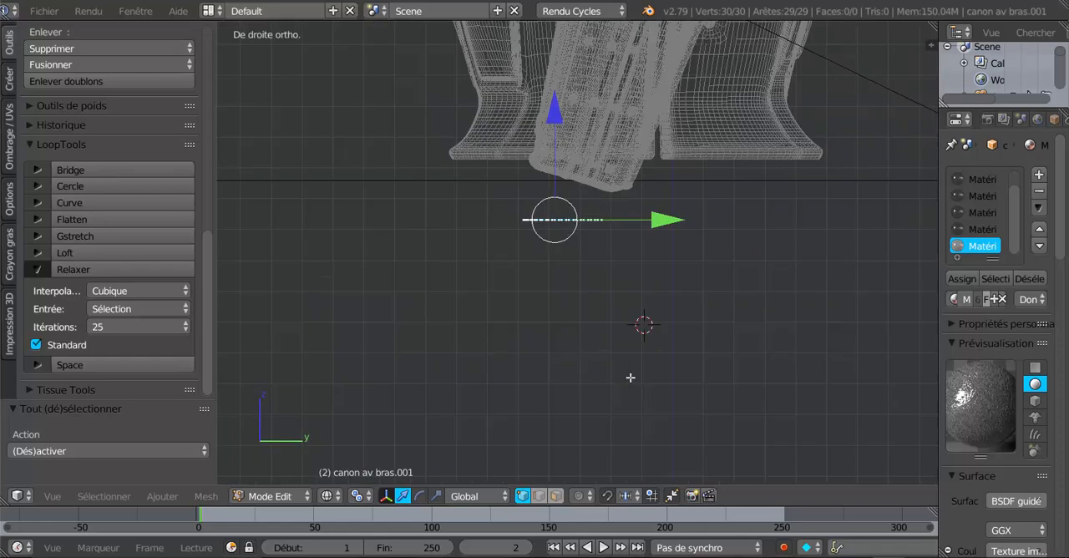
key(KP_1)
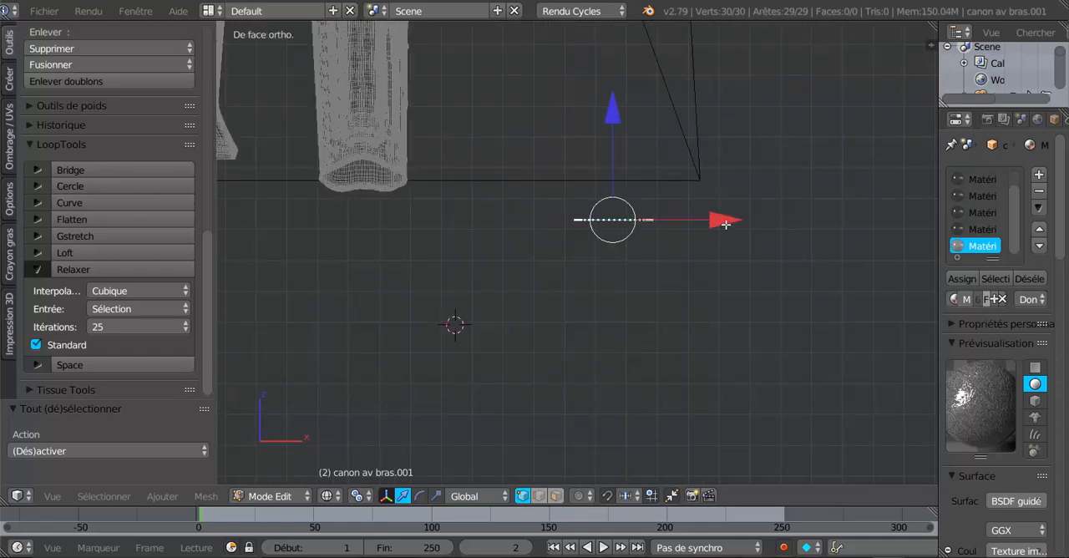
drag(725, 224, 477, 220)
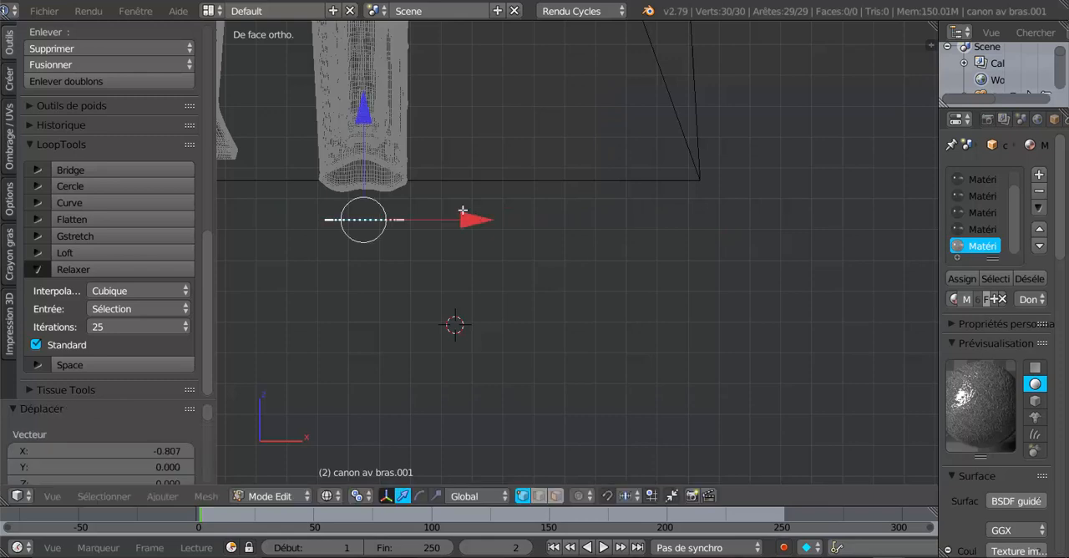
drag(367, 124, 368, 100)
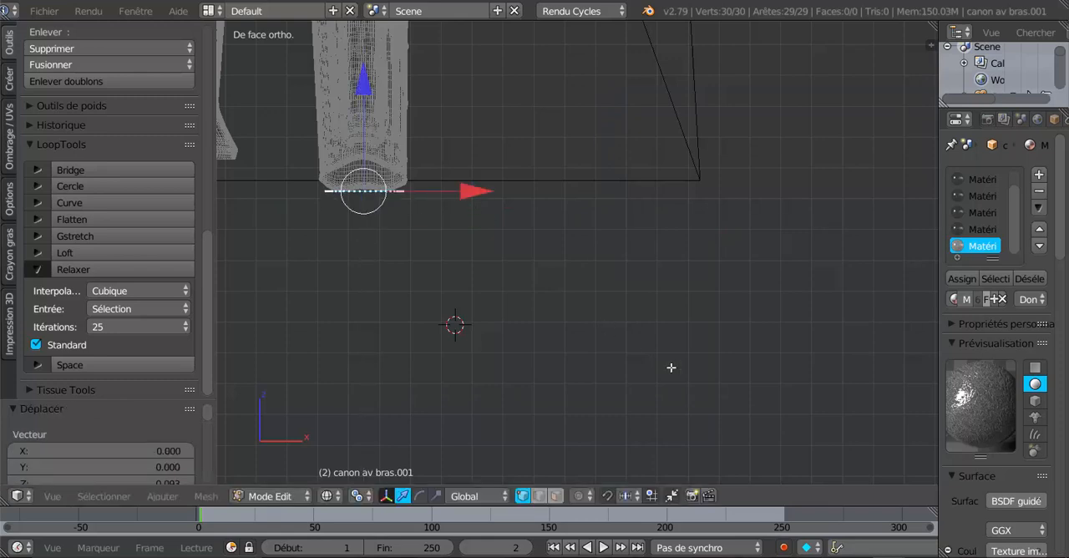
- Extrude the open loop about 0.109 upward along Z, then lower the new edge by about 0.019
key(KP_3)
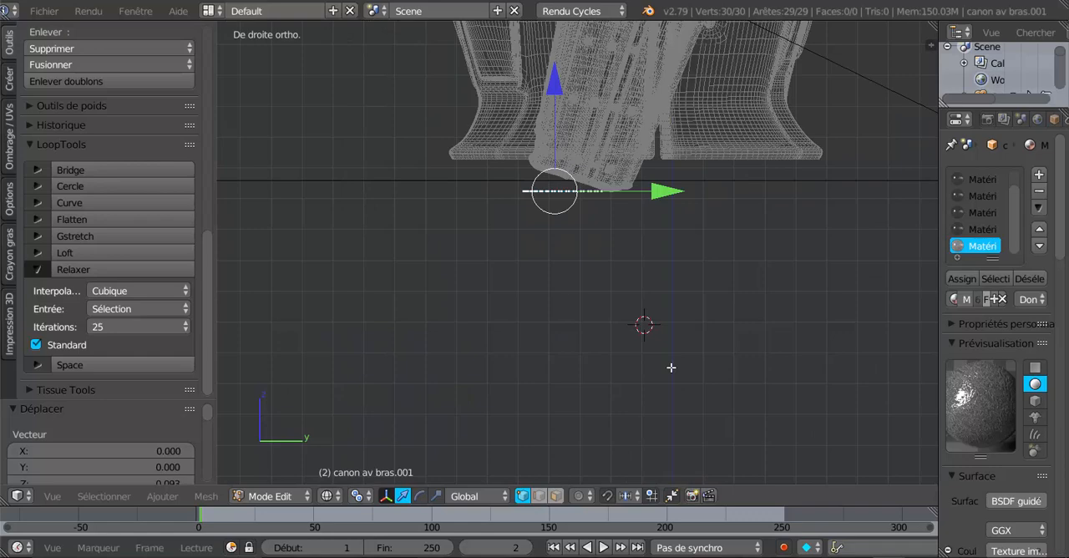
scroll(664, 365, up, 1)
scroll(606, 307, down, 2)
shift+middle_drag(591, 297, 582, 360)
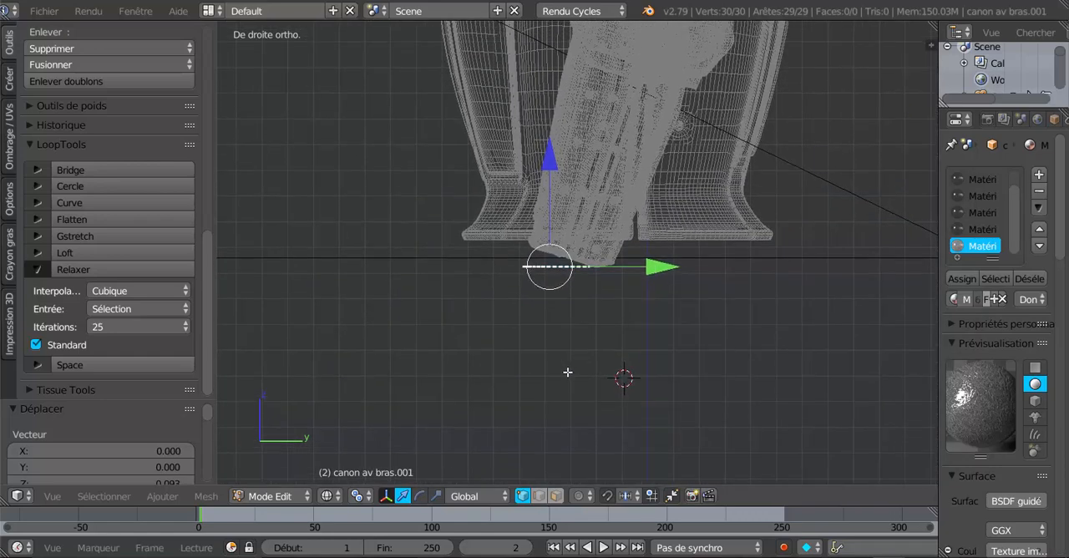
key(e)
right_click(556, 360)
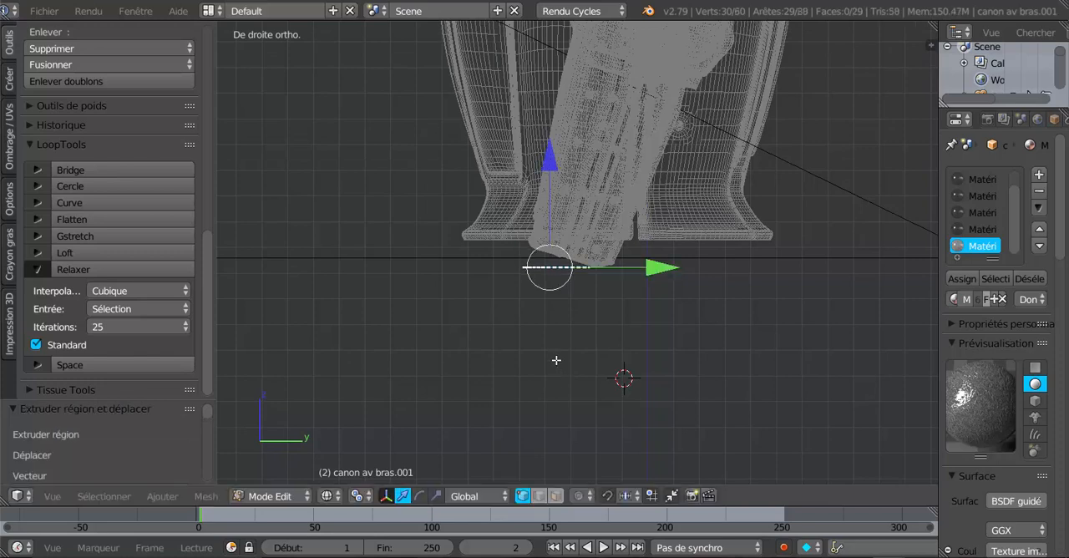
drag(547, 165, 551, 140)
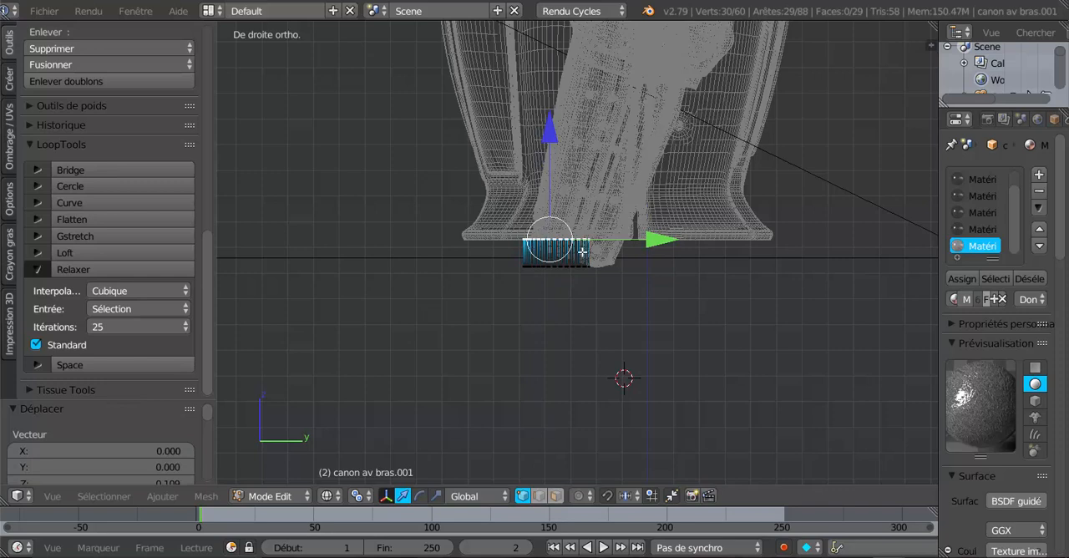
scroll(553, 266, up, 1)
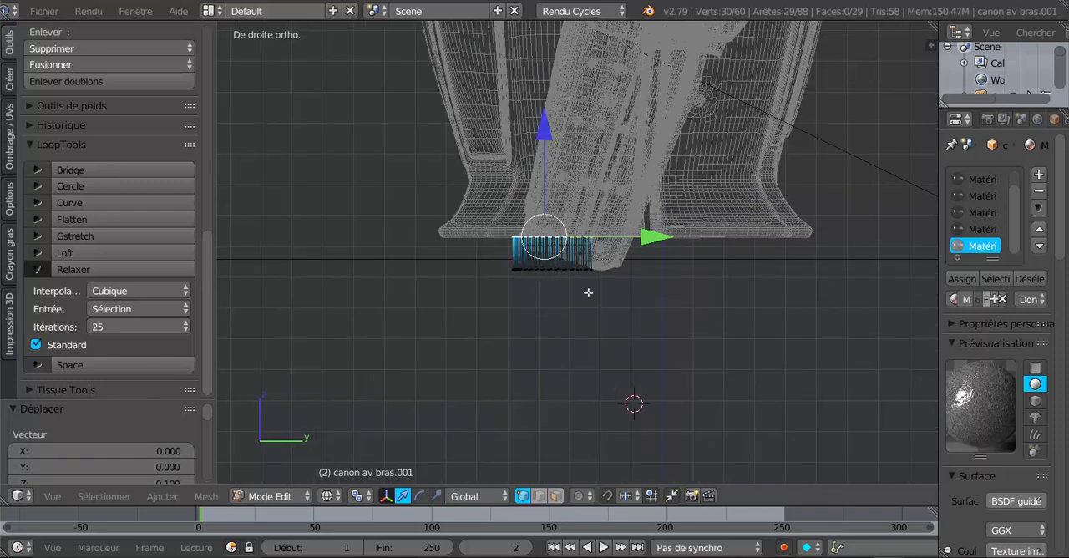
drag(544, 139, 544, 139)
- Extrude the band's upper edge about 0.608 further up along Z and show the model in solid shading
middle_drag(622, 298, 619, 336)
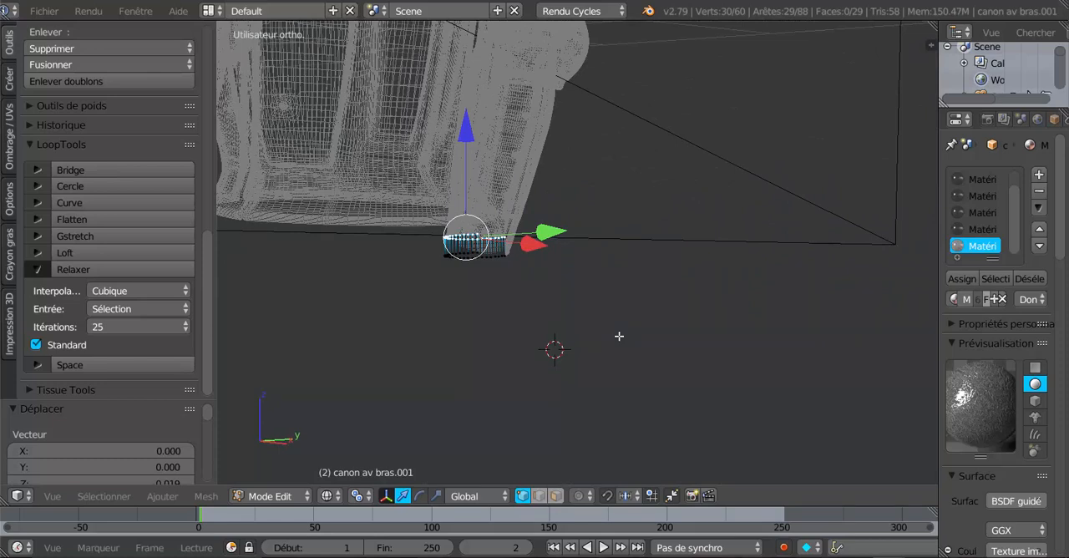
key(KP_3)
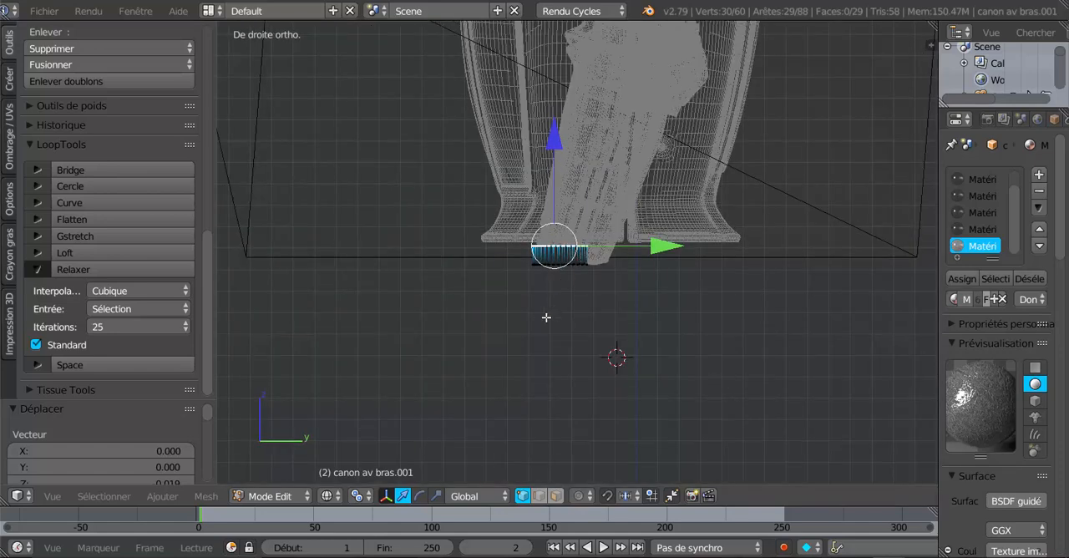
key(e)
right_click(473, 322)
drag(552, 132, 584, 475)
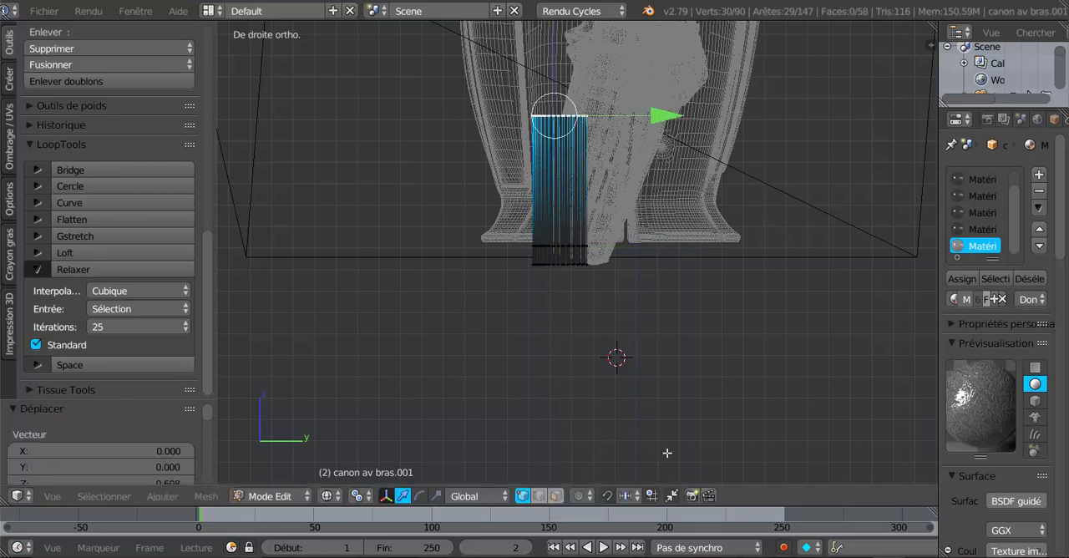
key(z)
middle_drag(577, 439, 658, 449)
shift+middle_drag(645, 359, 738, 431)
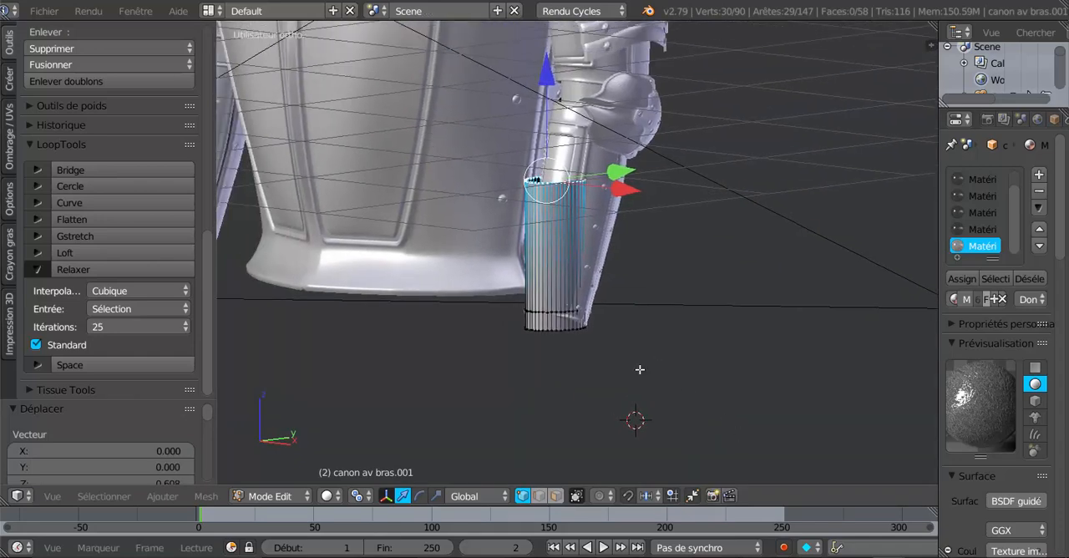
middle_drag(640, 370, 619, 376)
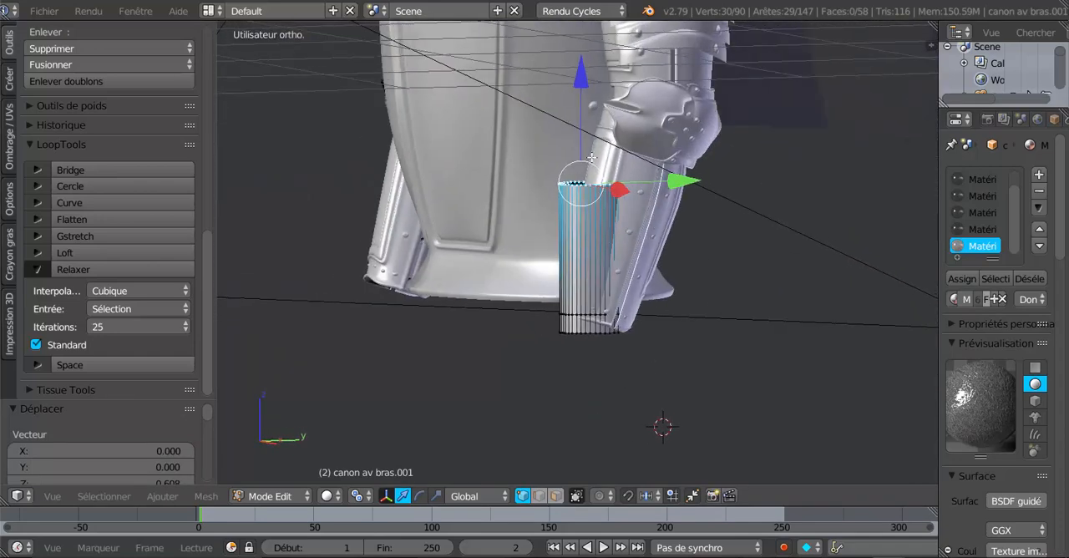
- Raise the cuff's upper edge about 0.075 along Z, then lower it by about 0.05
drag(578, 90, 578, 72)
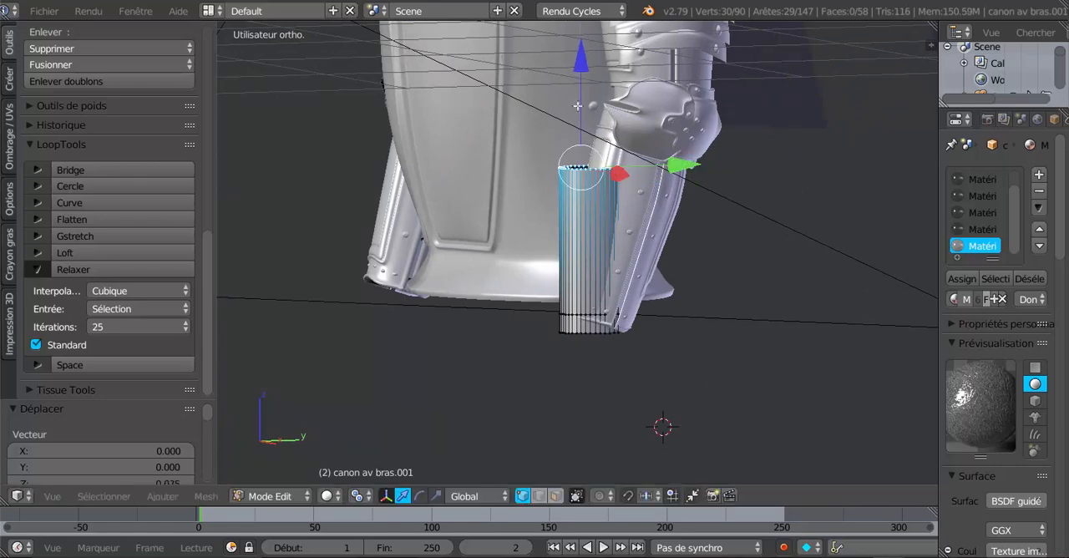
middle_drag(577, 106, 585, 257)
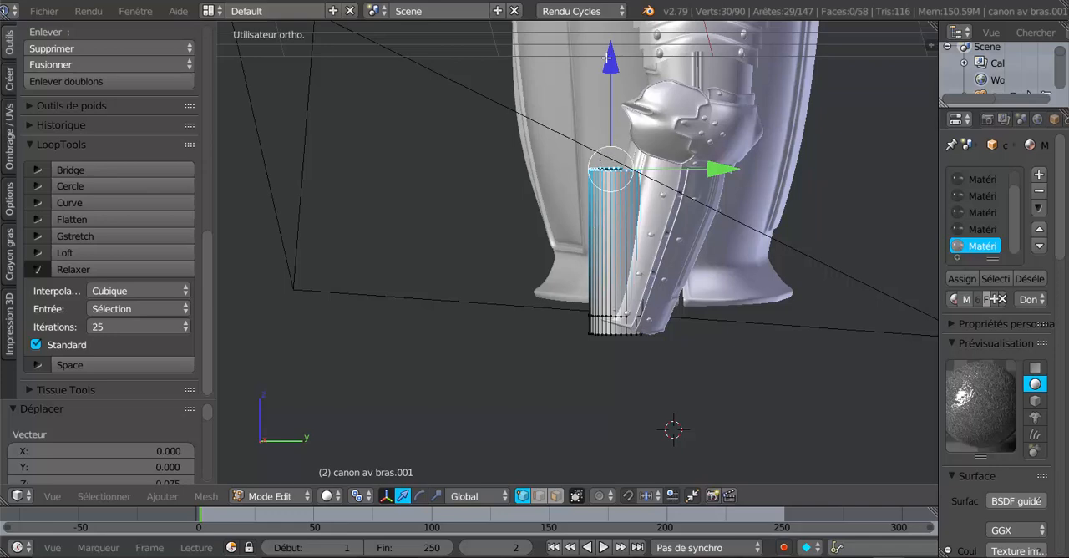
drag(607, 57, 618, 75)
middle_drag(618, 75, 778, 260)
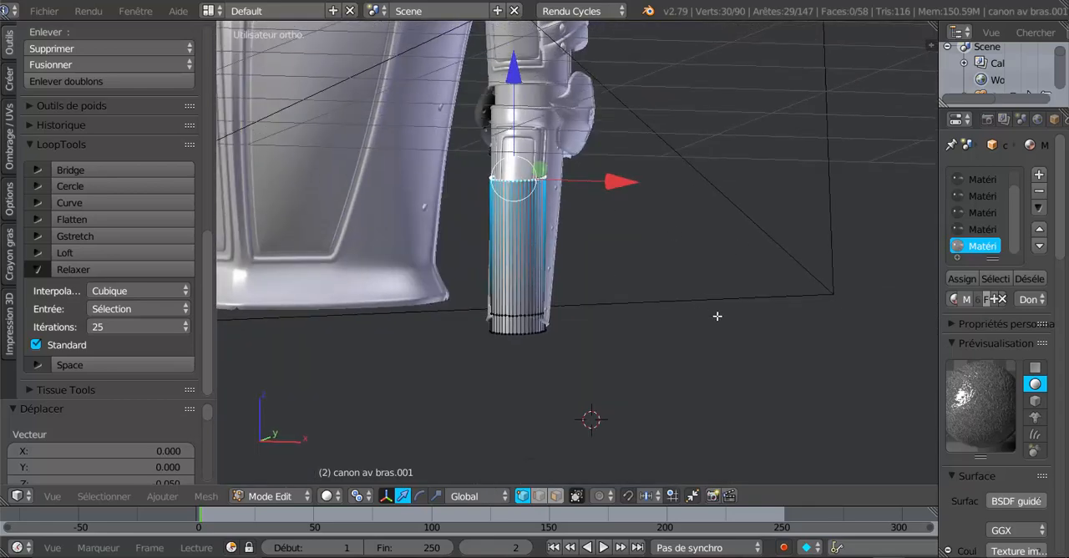
middle_drag(717, 315, 725, 341)
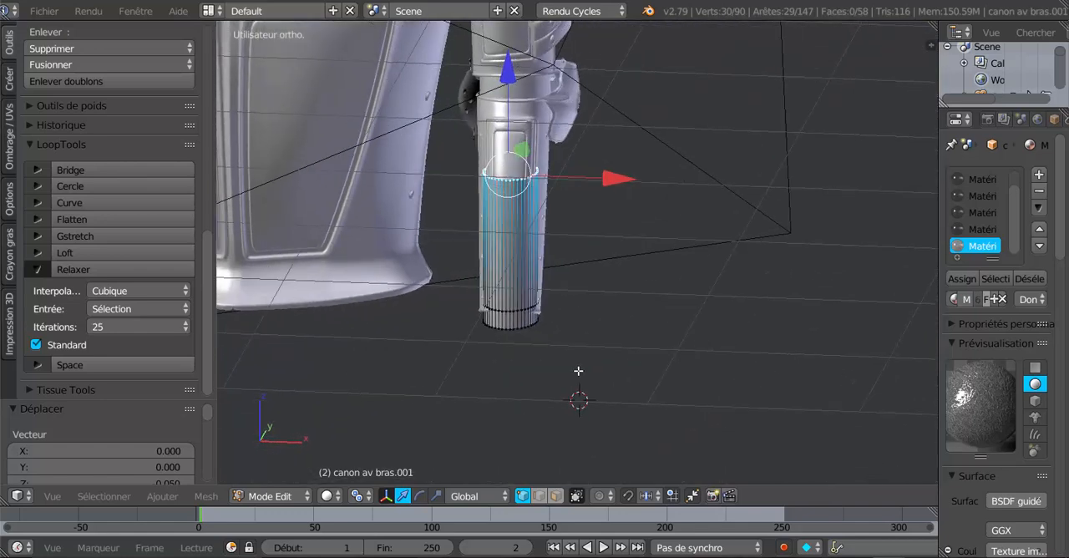
- In front view, select the whole cuff and scale it along X by about 1.152
key(KP_1)
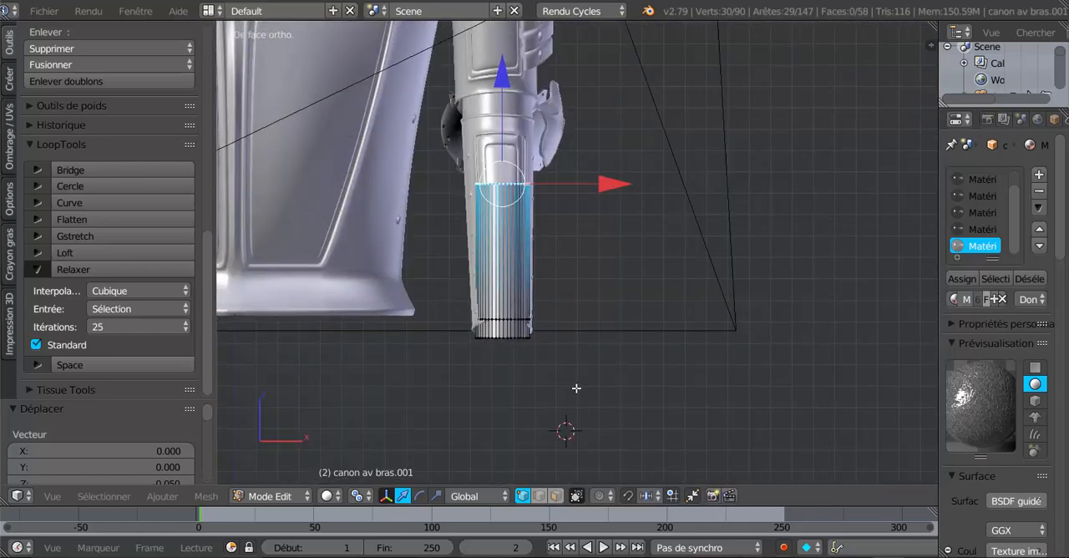
shift+middle_drag(576, 389, 614, 352)
scroll(601, 347, up, 2)
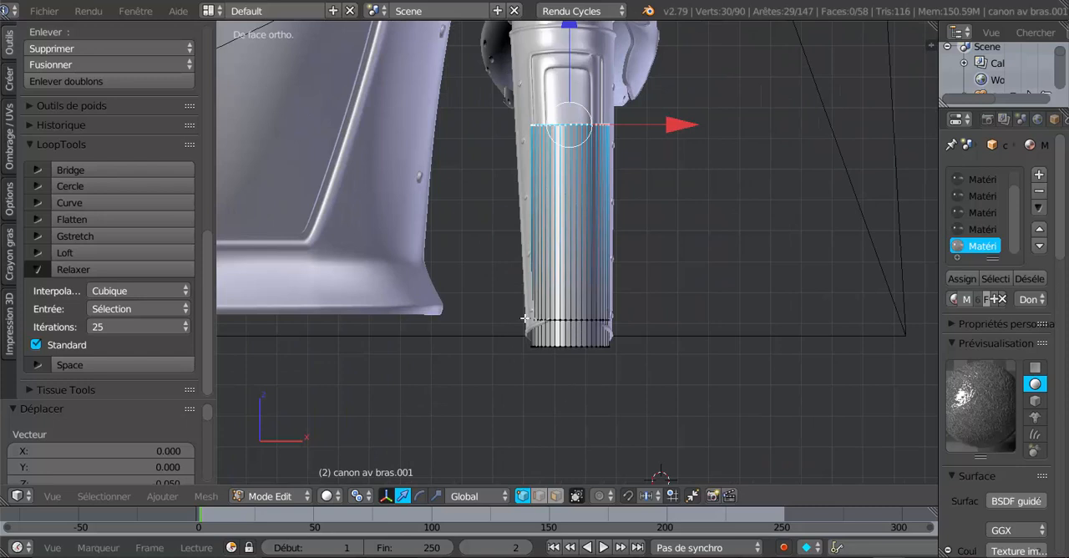
scroll(559, 336, up, 2)
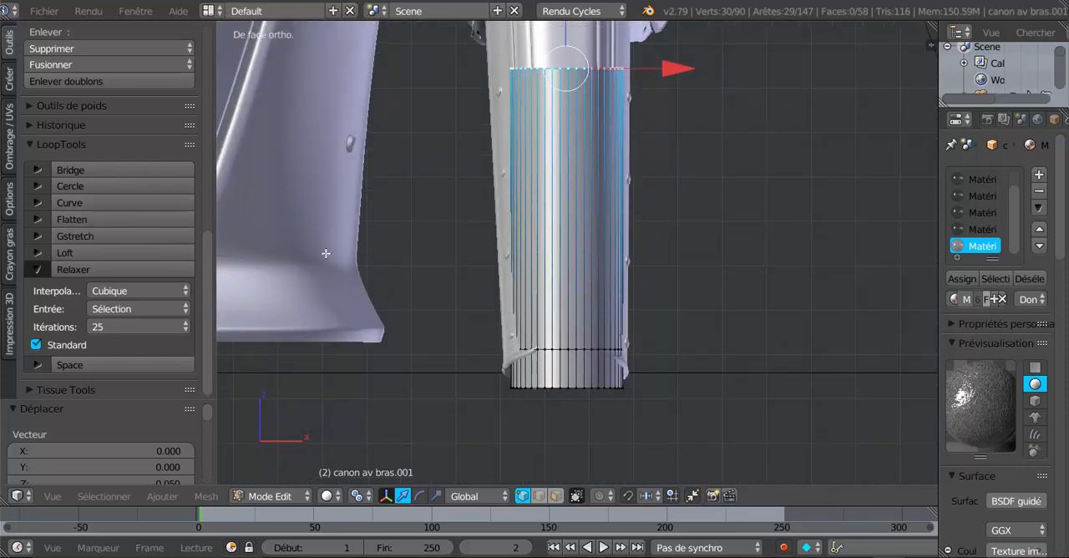
key(a)
key(a)
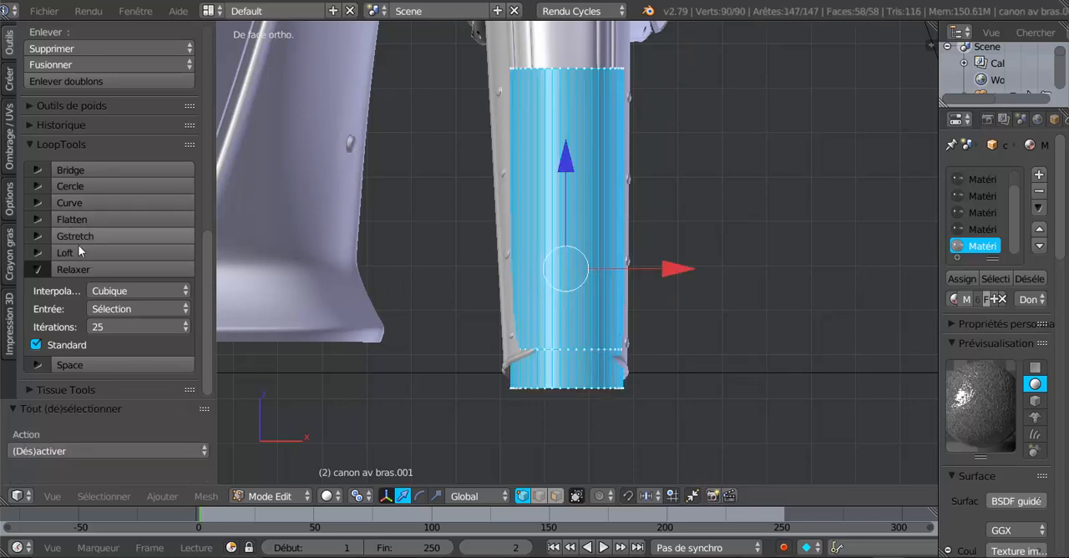
click(436, 496)
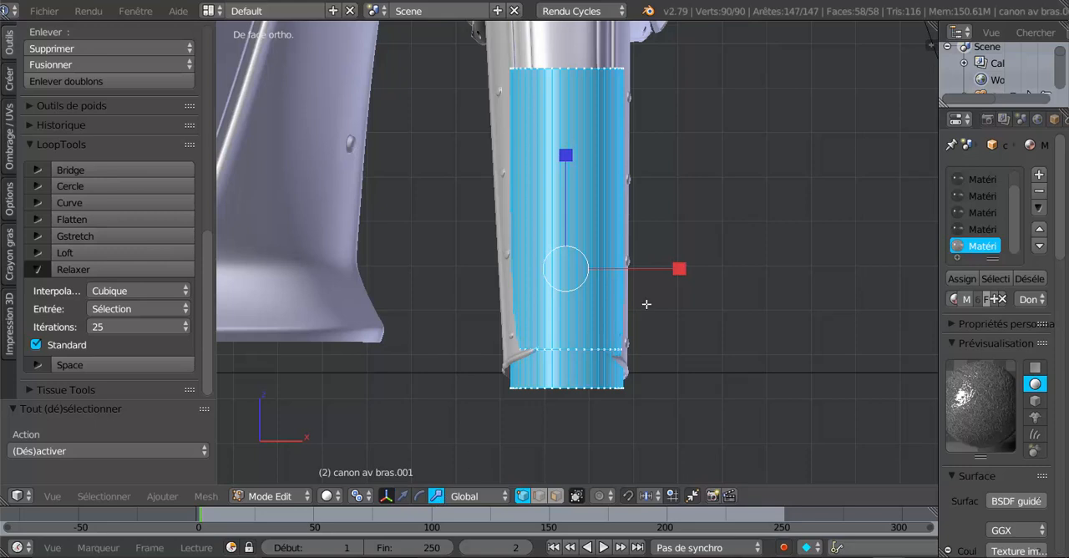
mouse_move(674, 273)
mouse_down()
mouse_move(706, 272)
mouse_move(691, 276)
mouse_up()
- Show the model in wireframe and widen the cuff further along X by a factor of about 1.047
key(z)
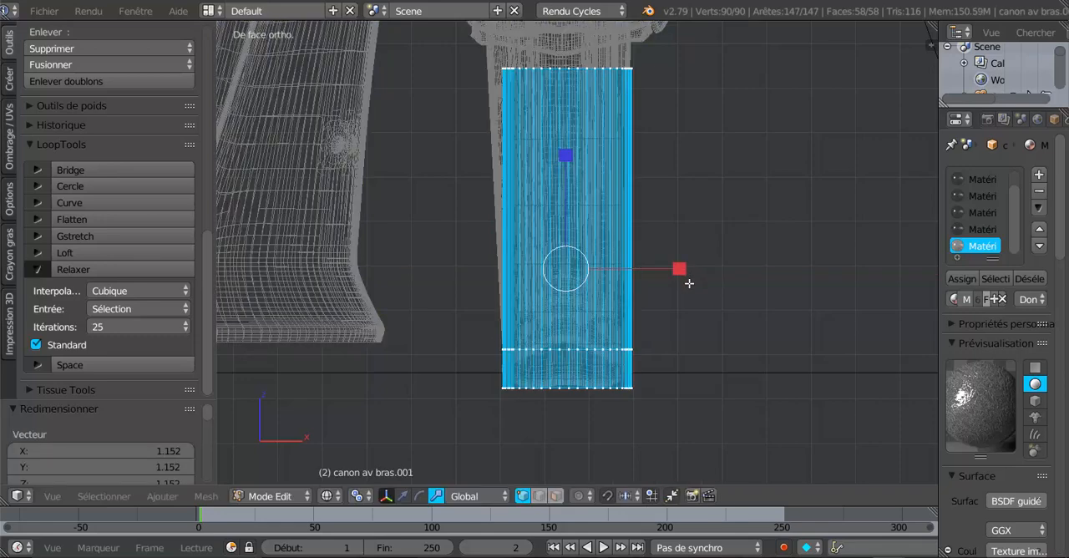
scroll(690, 301, up, 2)
shift+middle_drag(697, 336, 682, 207)
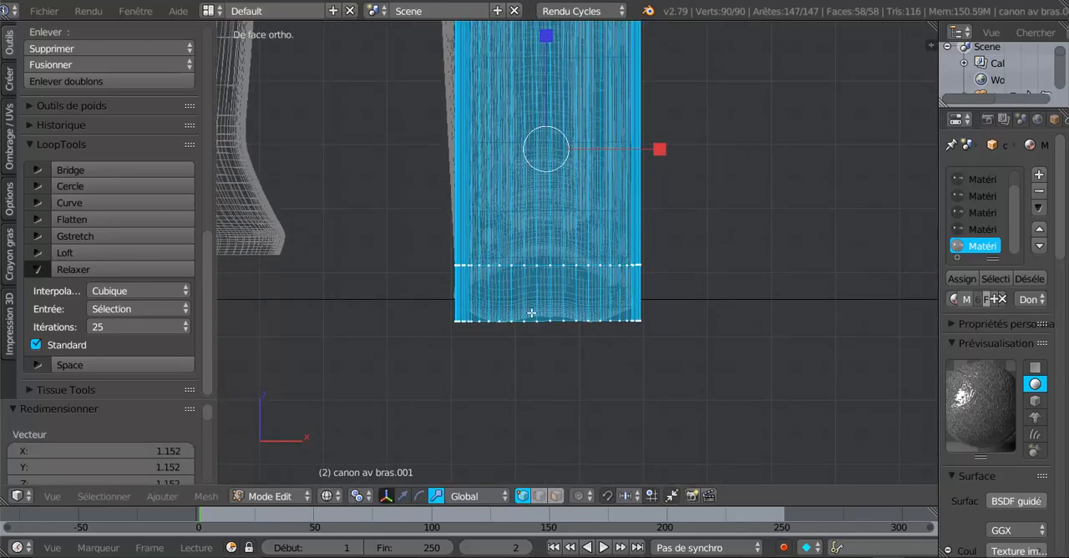
scroll(531, 312, up, 1)
drag(653, 128, 656, 129)
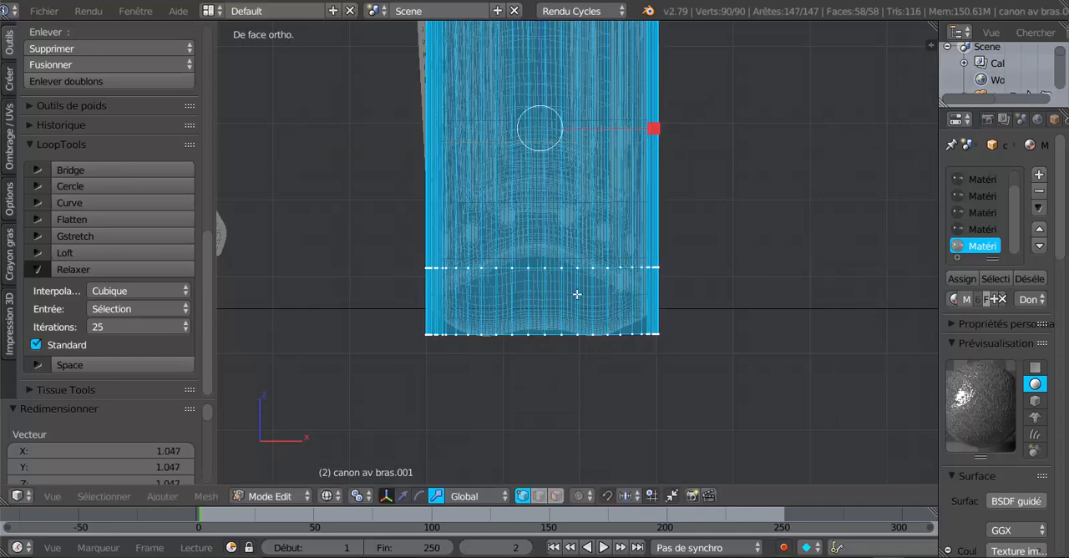
scroll(688, 208, down, 4)
shift+middle_drag(687, 208, 686, 333)
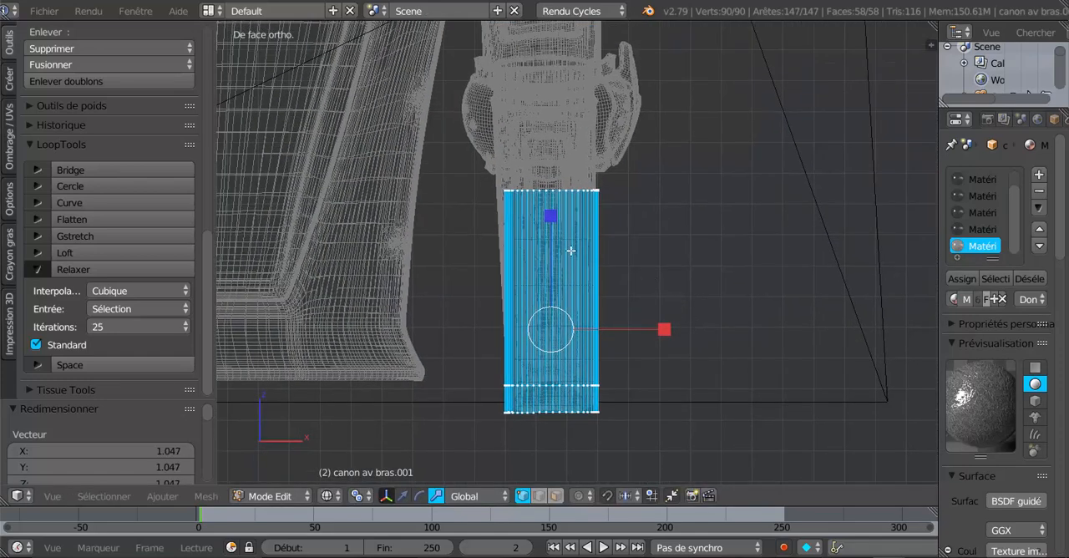
- Circle-select the 30 vertices of the cuff's upper edge and scale them along X by about 1.195
key(a)
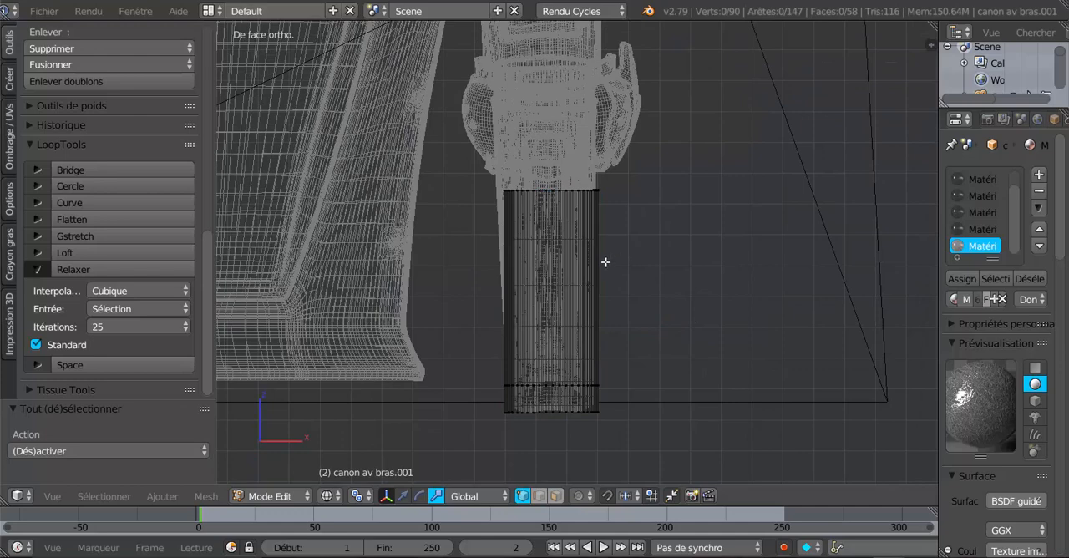
key(c)
drag(520, 202, 612, 193)
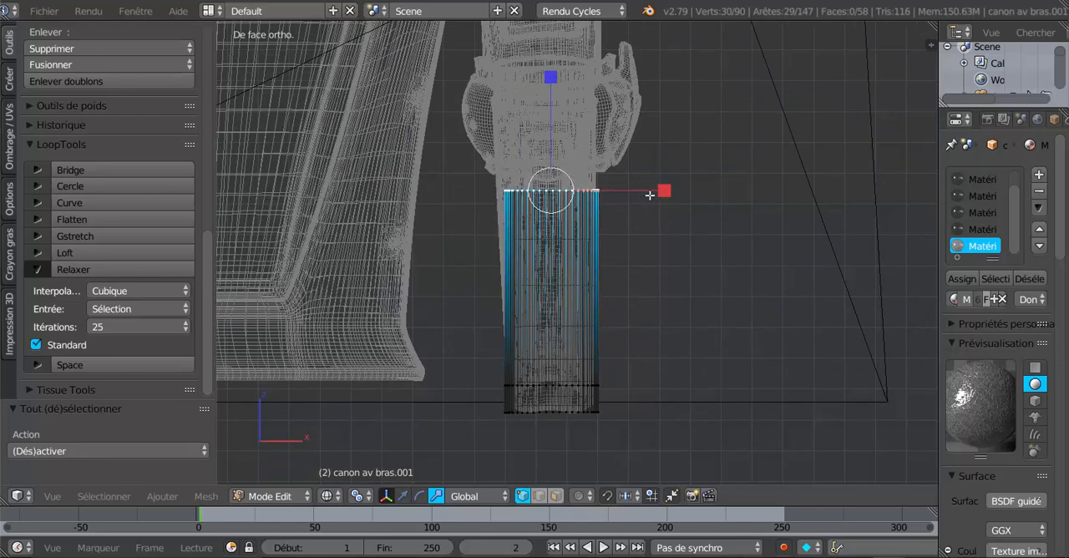
key(s)
key(x)
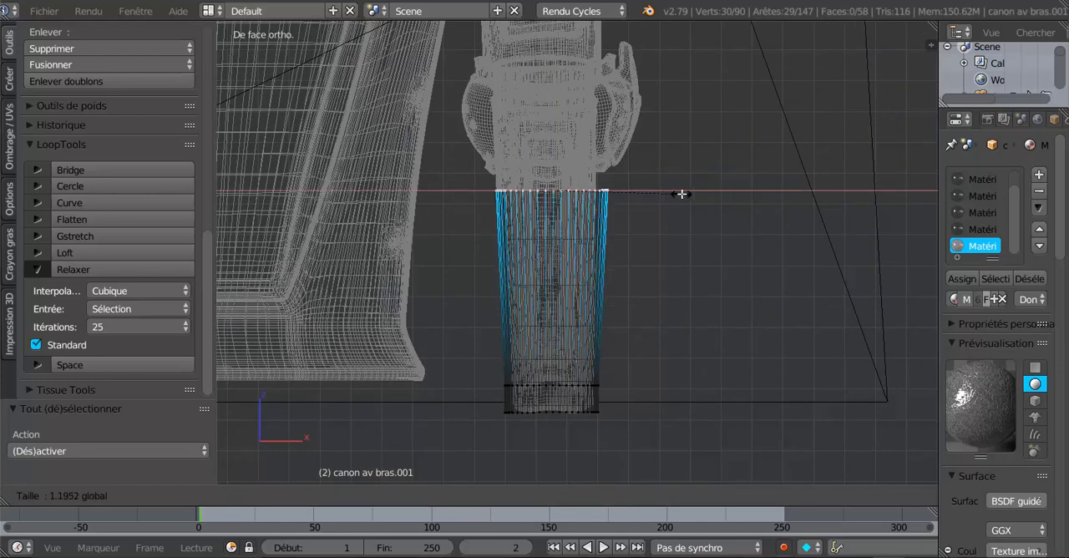
click(682, 194)
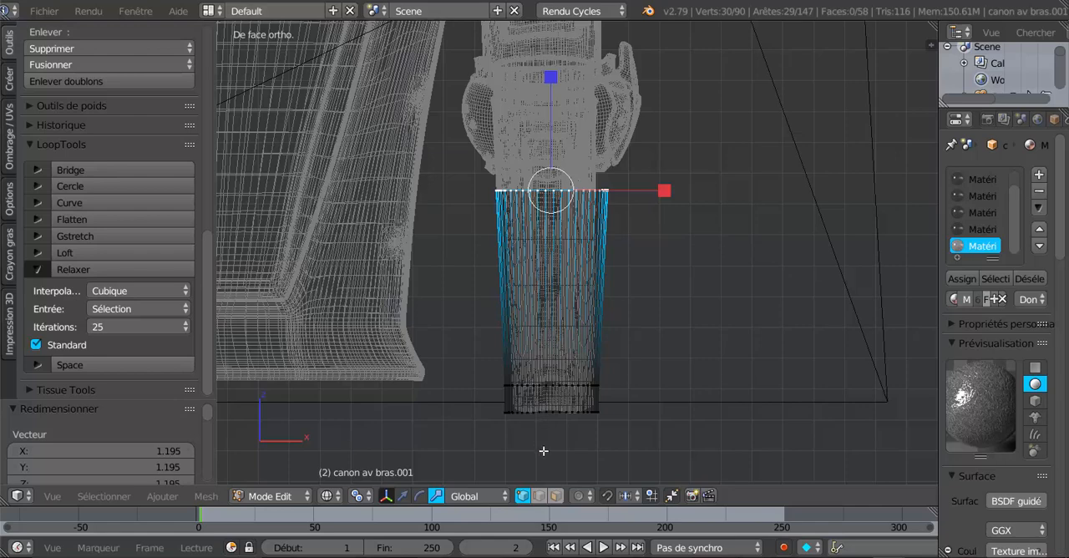
- Try to shift the cuff's upper edge about -0.016 along X, then undo the shift
scroll(542, 450, up, 1)
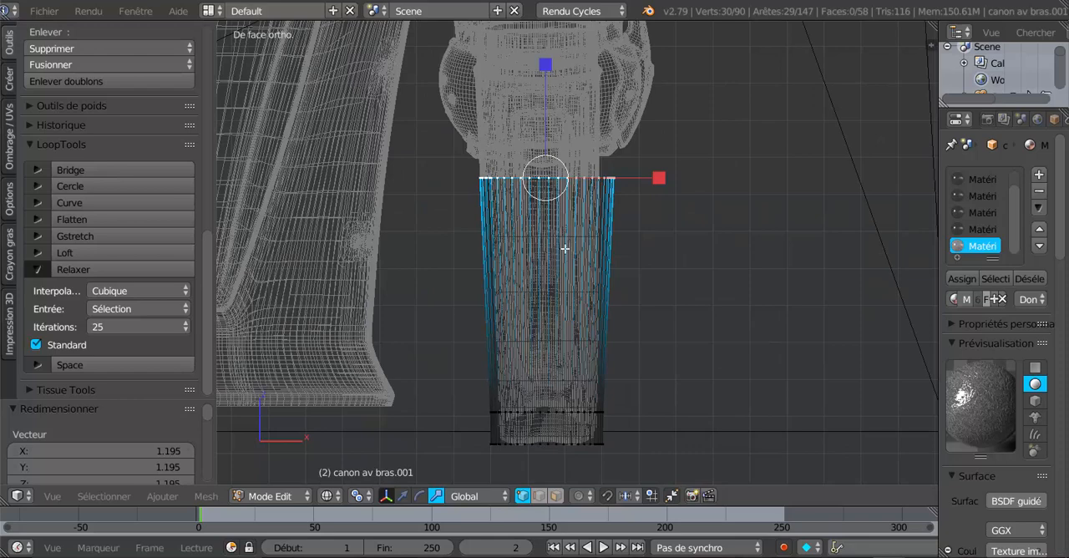
click(402, 496)
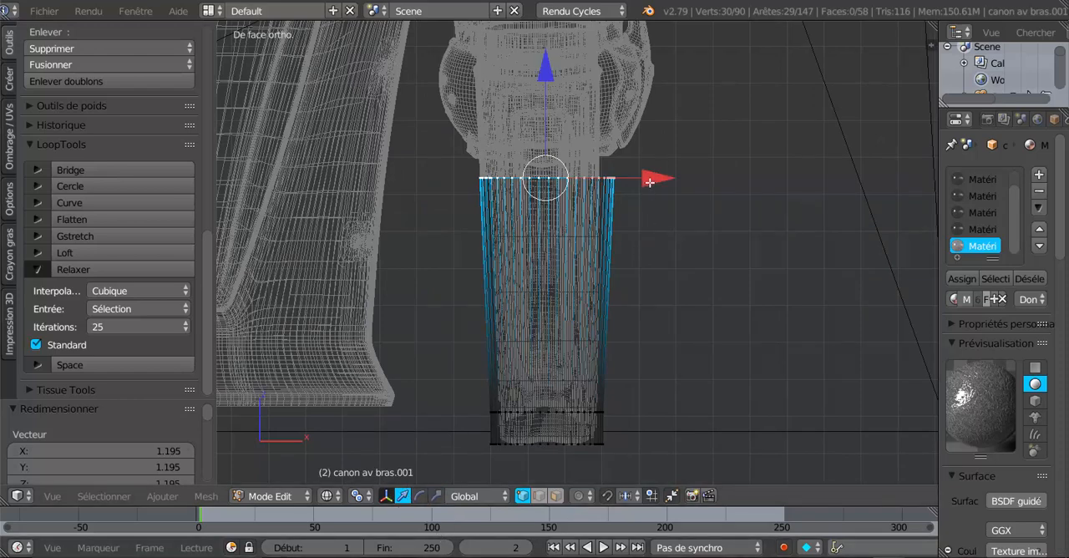
drag(649, 182, 644, 193)
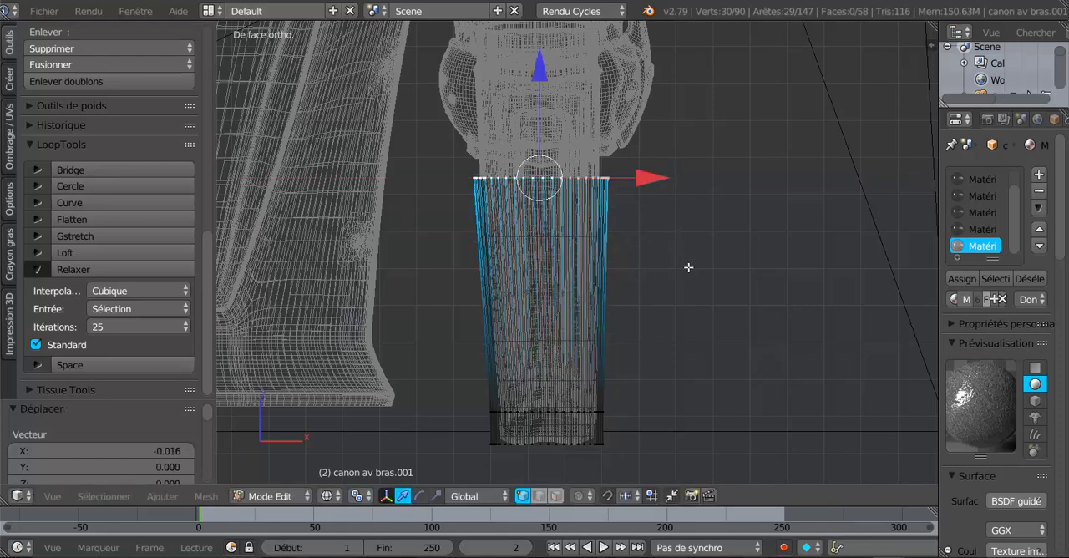
key(ctrl+z)
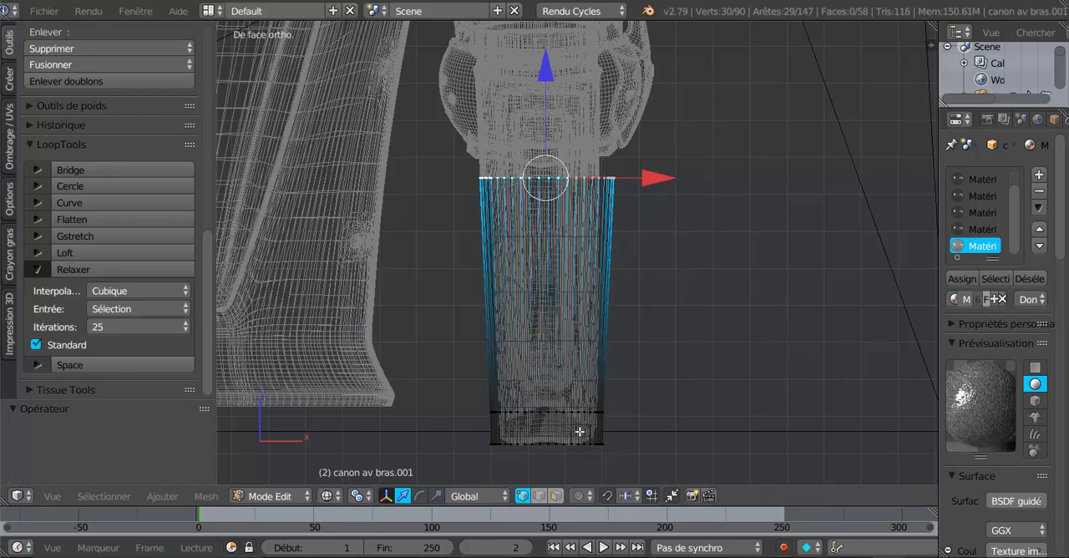
- Inspect the tapered cuff's fit around the forearm from the side and the front
key(a)
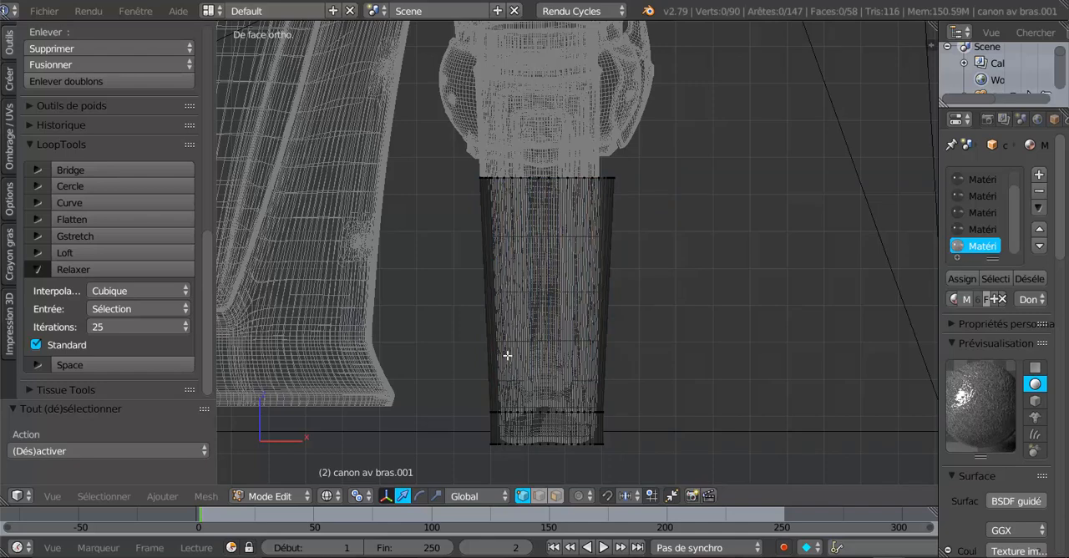
key(a)
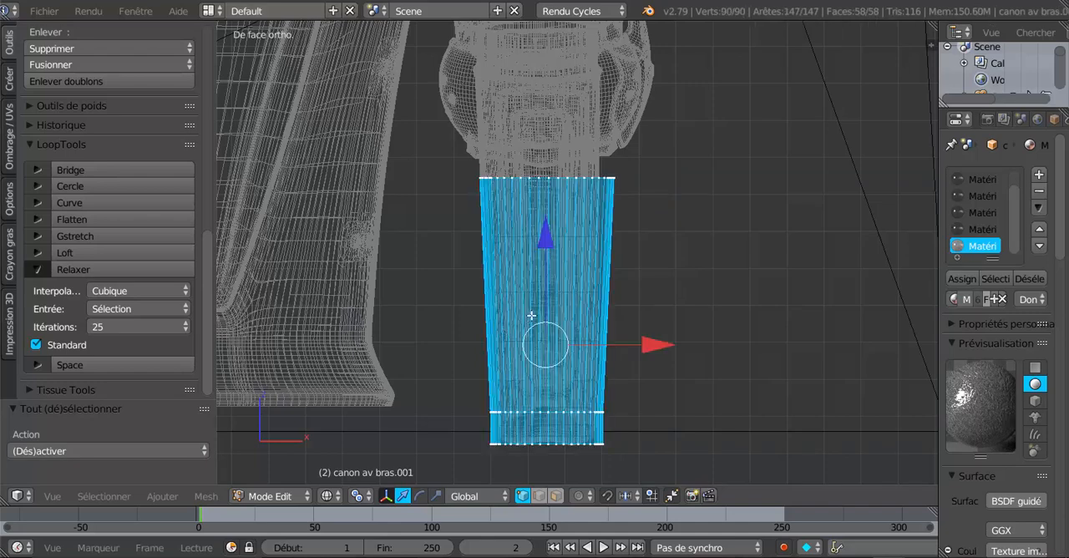
shift+middle_drag(550, 308, 557, 347)
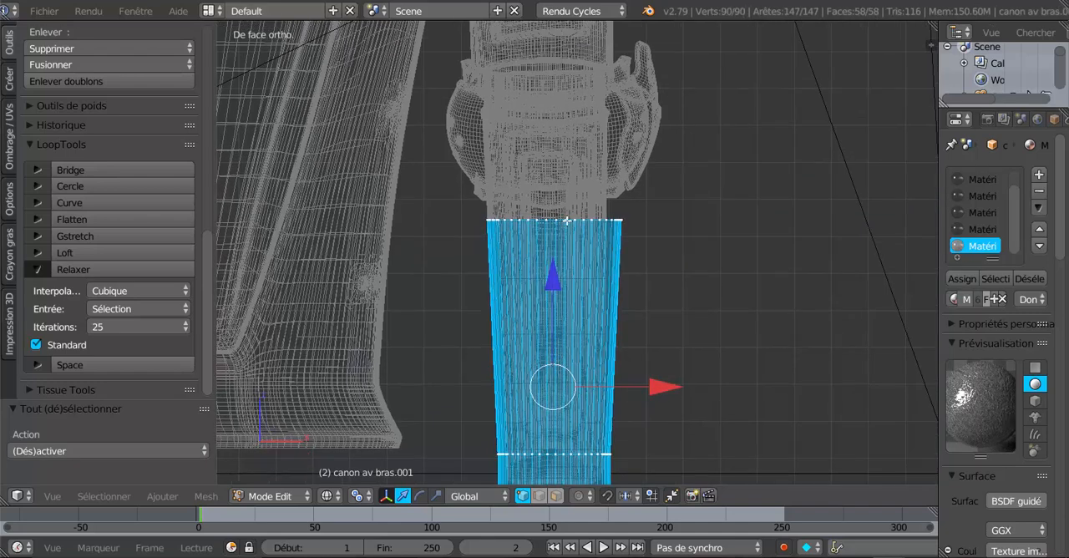
key(Tab)
middle_drag(697, 296, 553, 310)
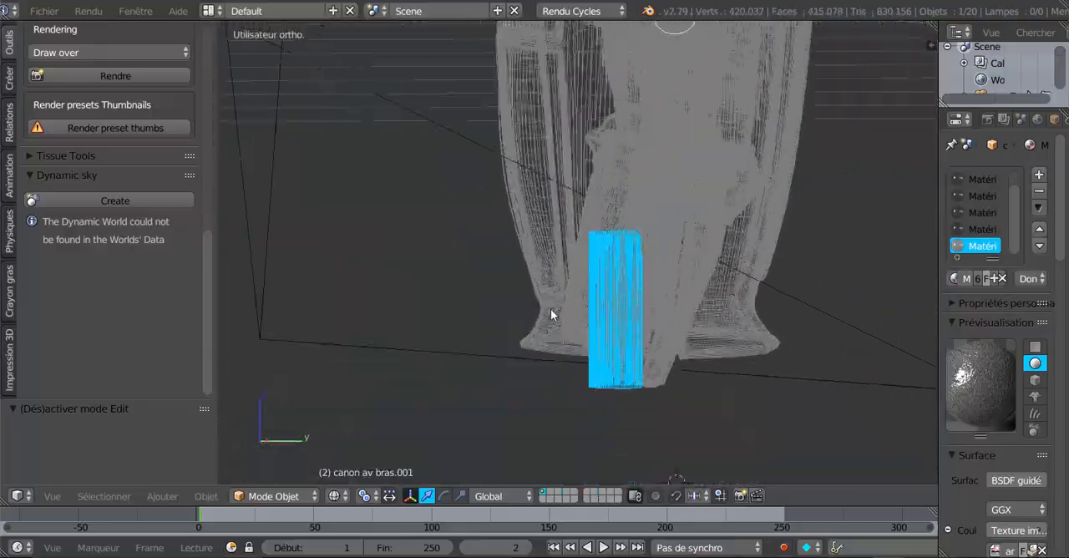
key(Tab)
middle_drag(489, 363, 626, 391)
scroll(656, 385, up, 2)
key(KP_1)
scroll(626, 391, up, 2)
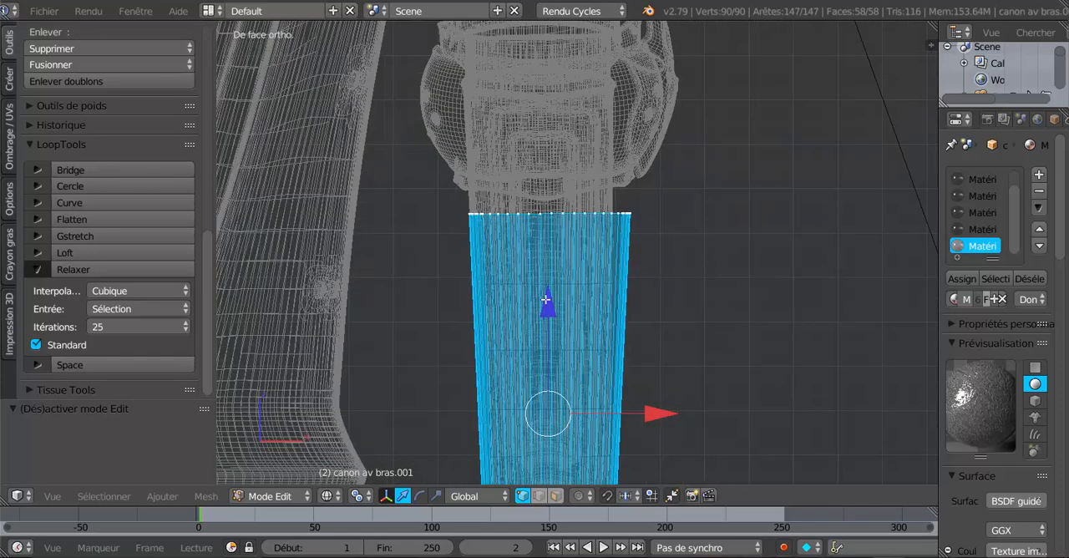
- Raise the middle front vertex of the cuff's upper edge about 0.203 along Z and return to solid shading
right_click(552, 215)
scroll(555, 294, down, 2)
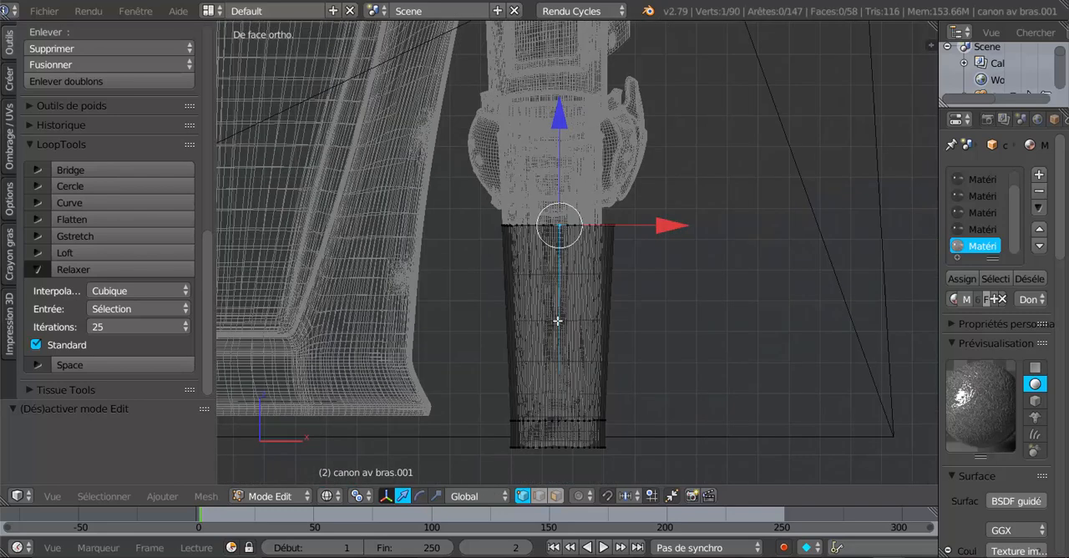
shift+middle_drag(556, 312, 551, 353)
drag(557, 143, 559, 89)
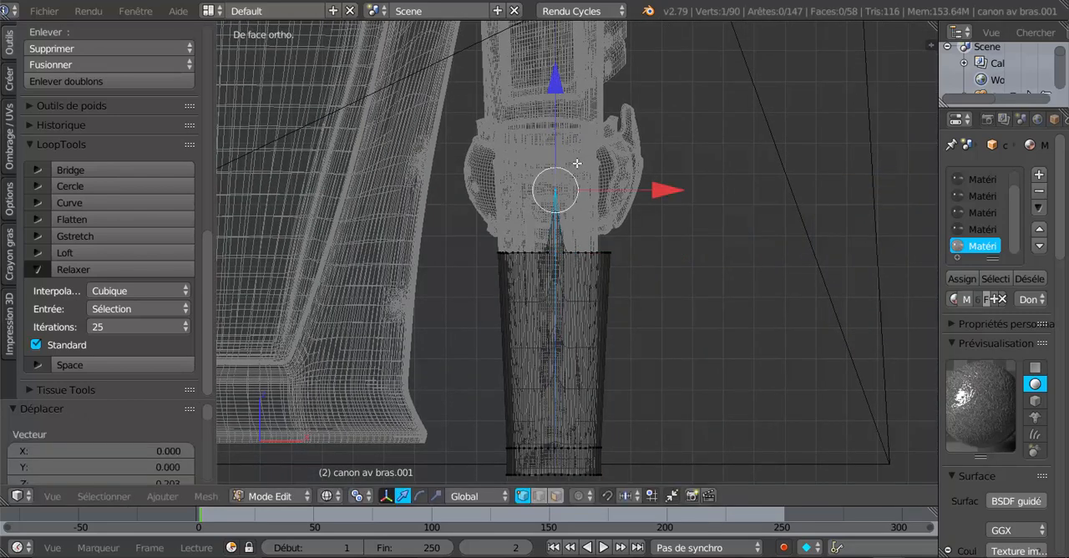
scroll(597, 246, up, 3)
scroll(581, 267, up, 1)
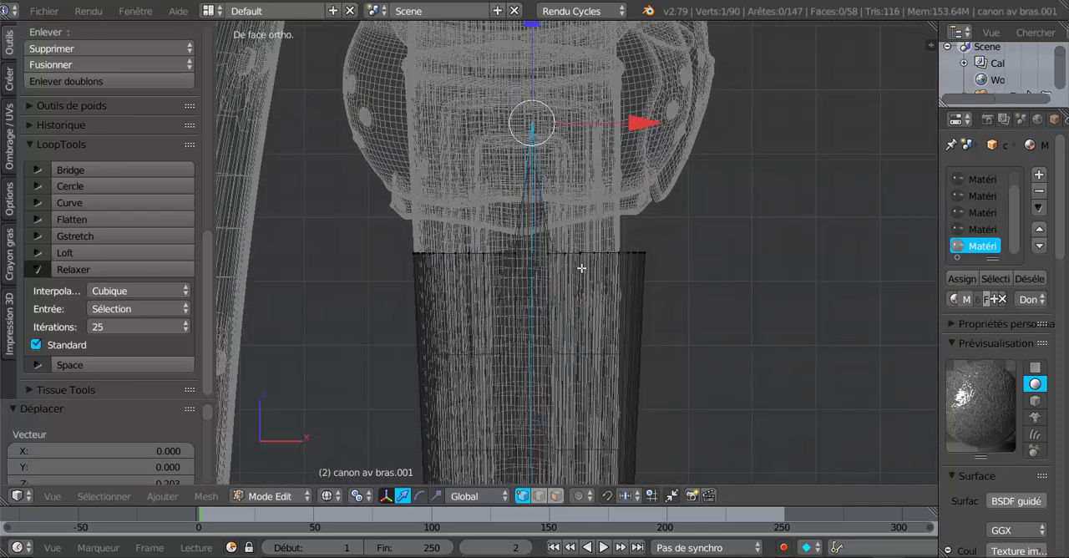
key(z)
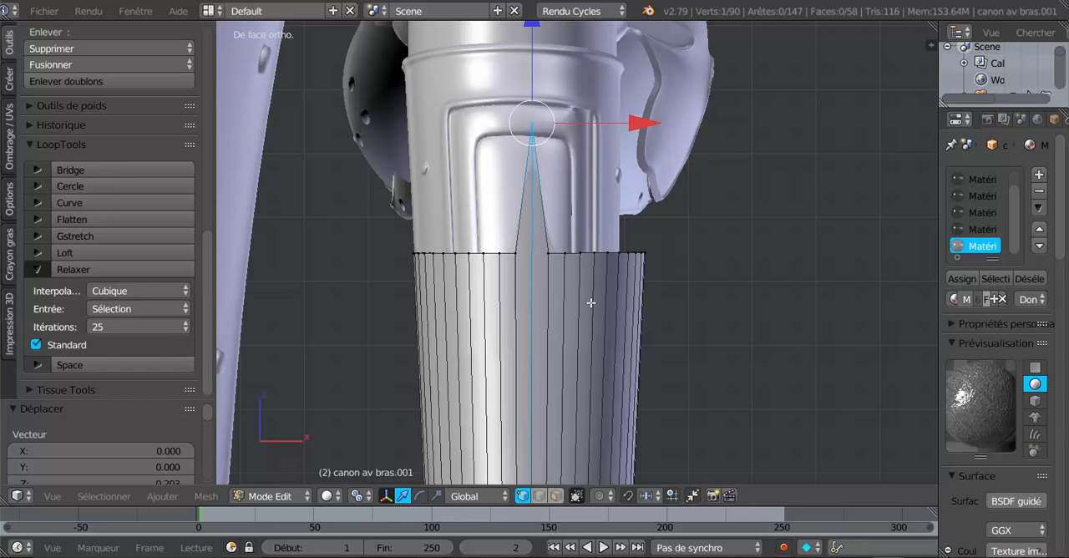
- Select the cuff's upper-edge vertices on both sides, leaving out the front tip and its two neighbours, and lower them about 0.018 along Z
key(a)
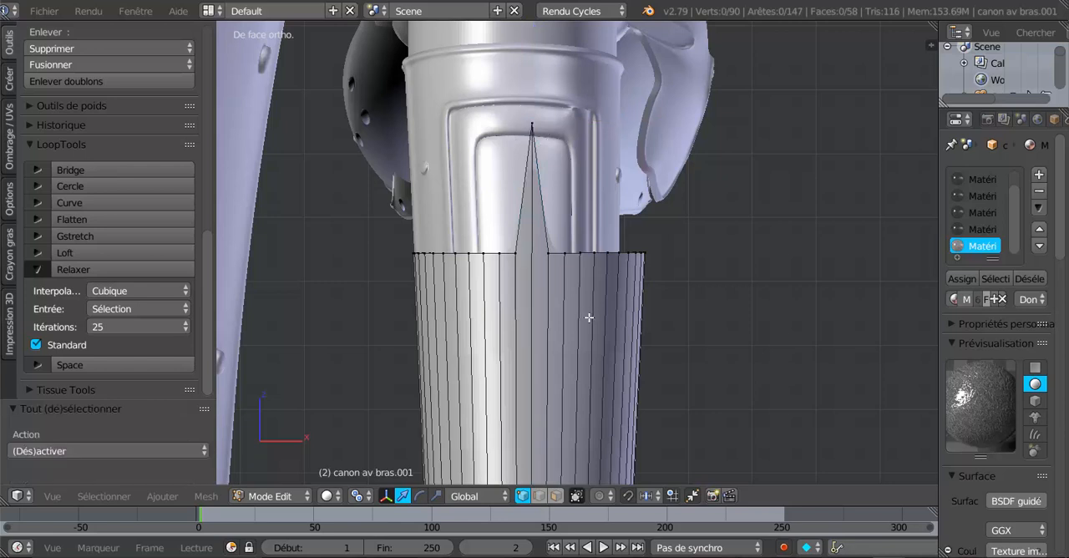
key(c)
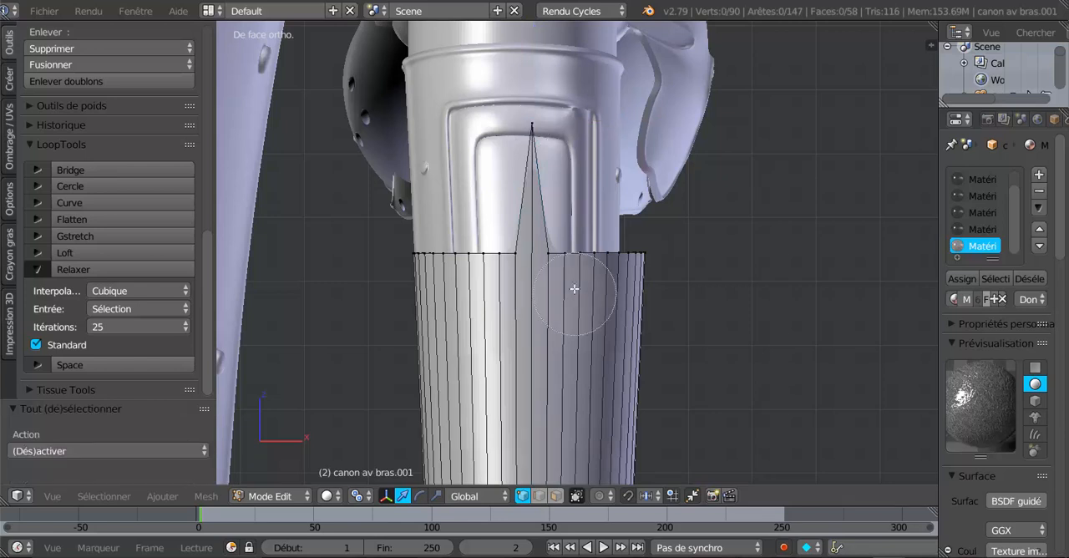
click(618, 262)
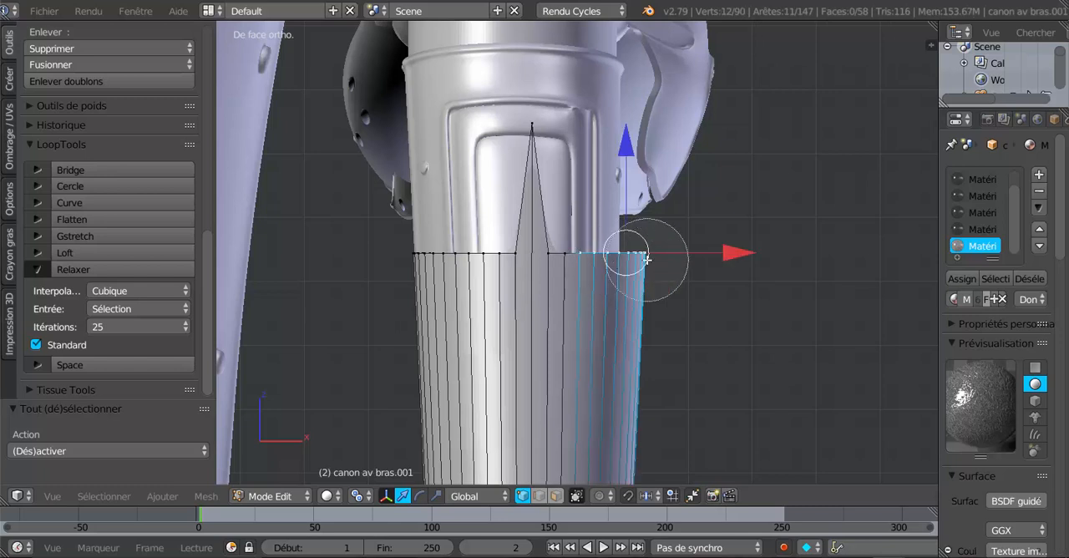
drag(464, 269, 449, 263)
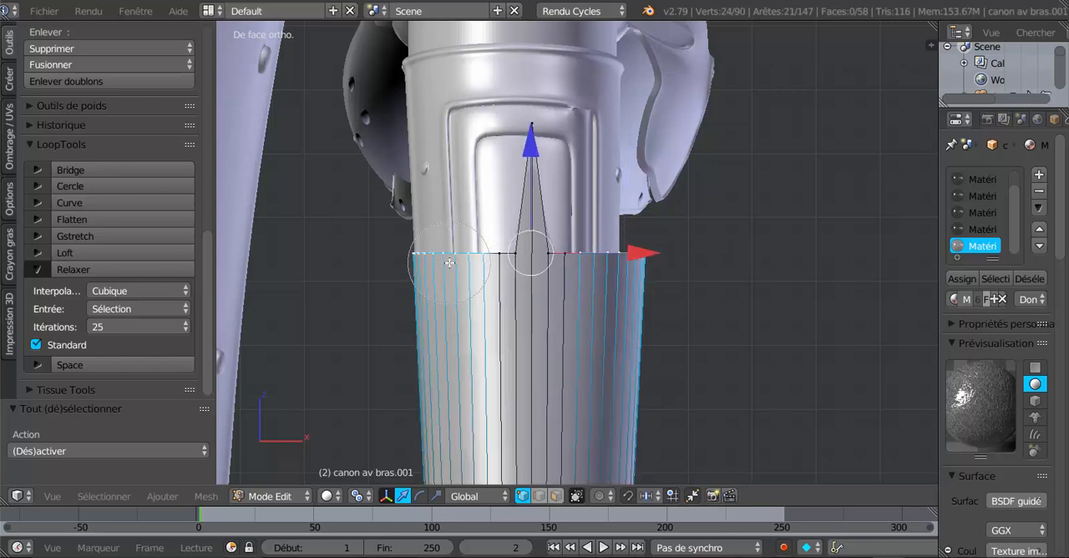
right_click(449, 262)
scroll(574, 275, up, 2)
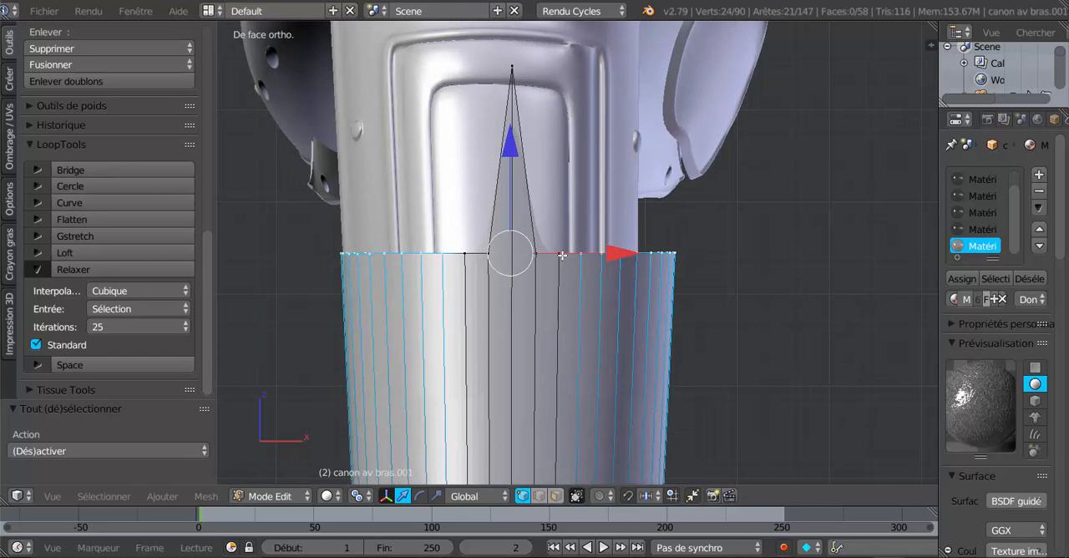
shift+right_click(562, 255)
shift+right_click(472, 252)
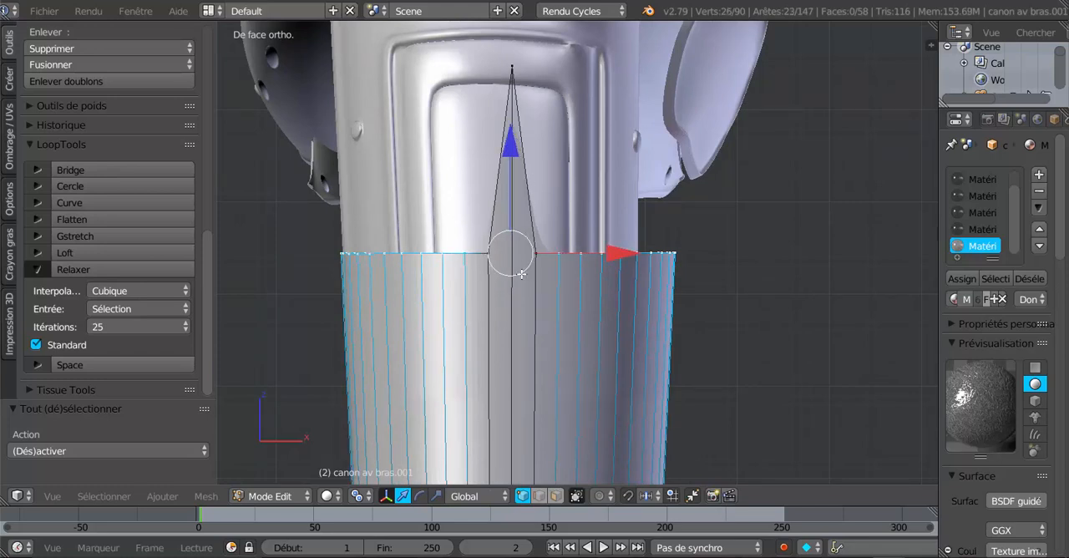
scroll(552, 281, down, 1)
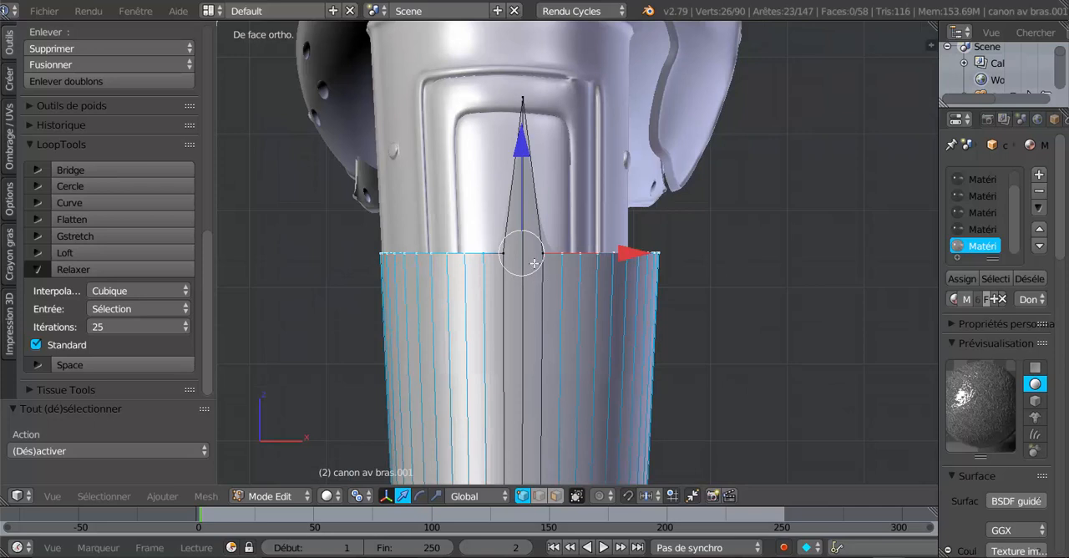
drag(522, 148, 525, 164)
- Deselect the selected vertex nearest the tip on each side and lower the remaining edge vertices about 0.015 along Z
shift+right_click(483, 268)
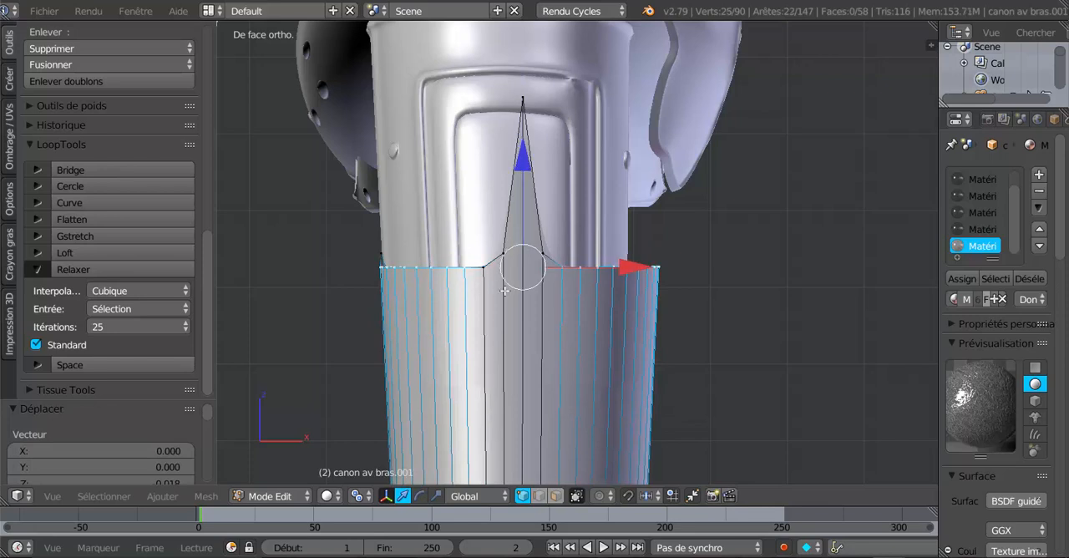
shift+right_click(565, 267)
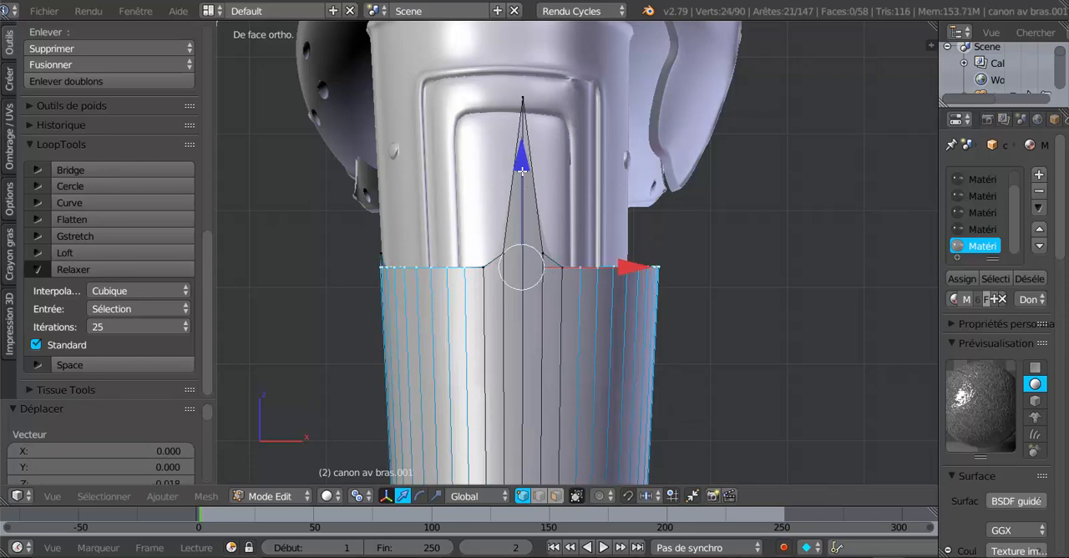
drag(524, 173, 524, 181)
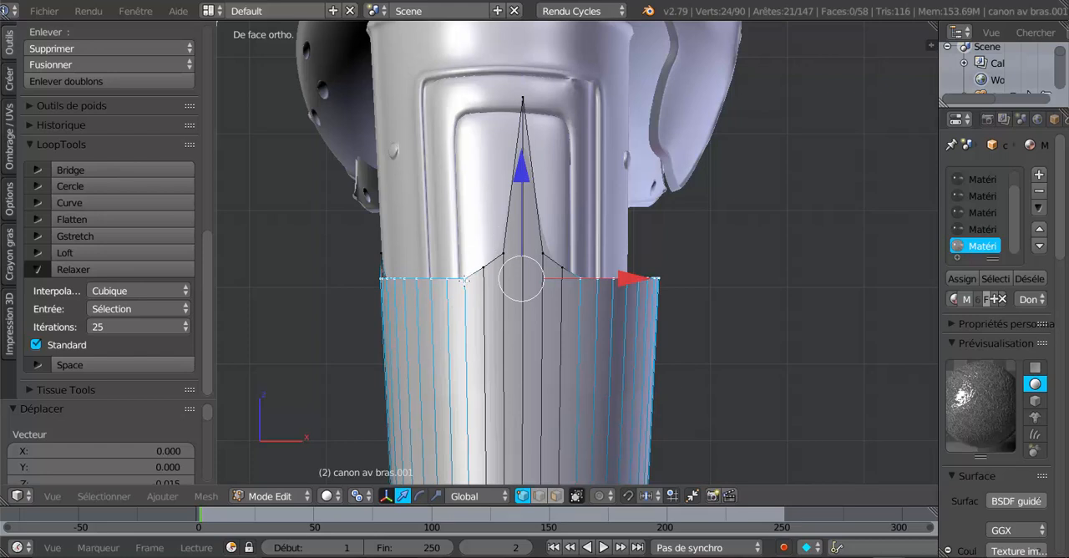
- Drop the next innermost vertex on each side from the selection and lower the rest about 0.003 along Z
shift+right_click(464, 279)
shift+right_click(574, 280)
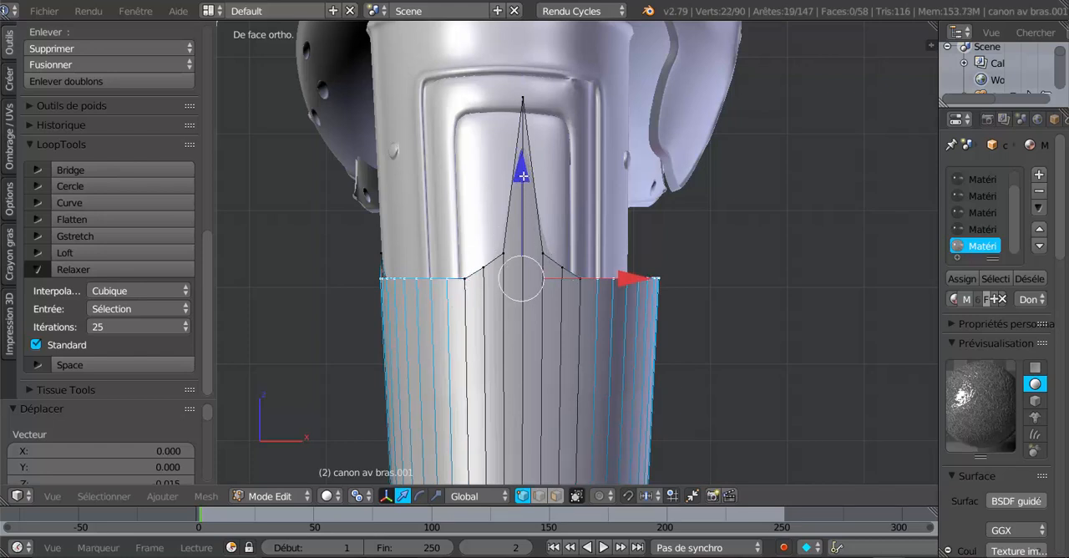
drag(522, 175, 525, 181)
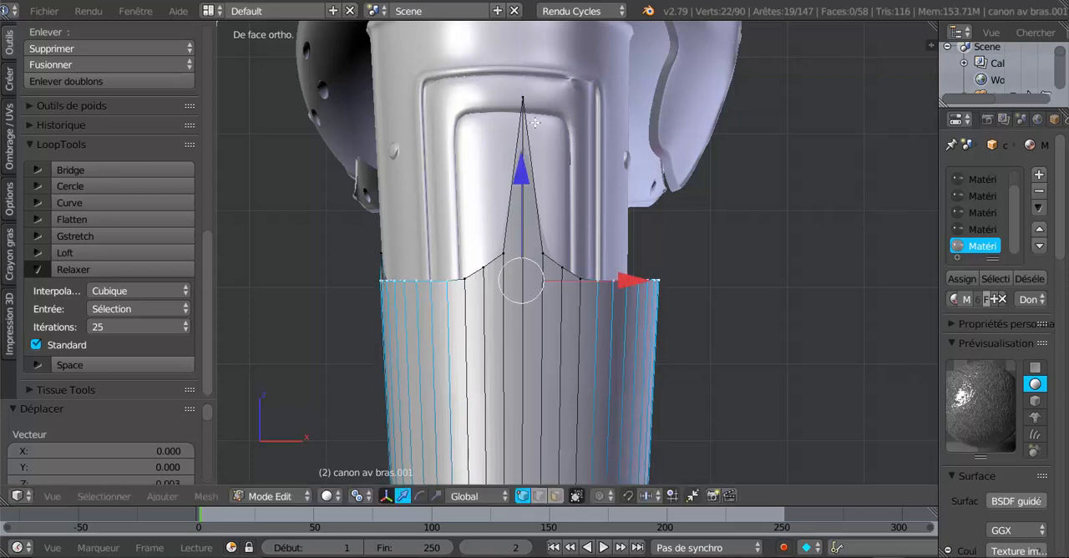
- Lower the pointed front tip vertex of the cuff's upper edge about 0.120 along Z
right_click(522, 96)
scroll(535, 184, down, 2)
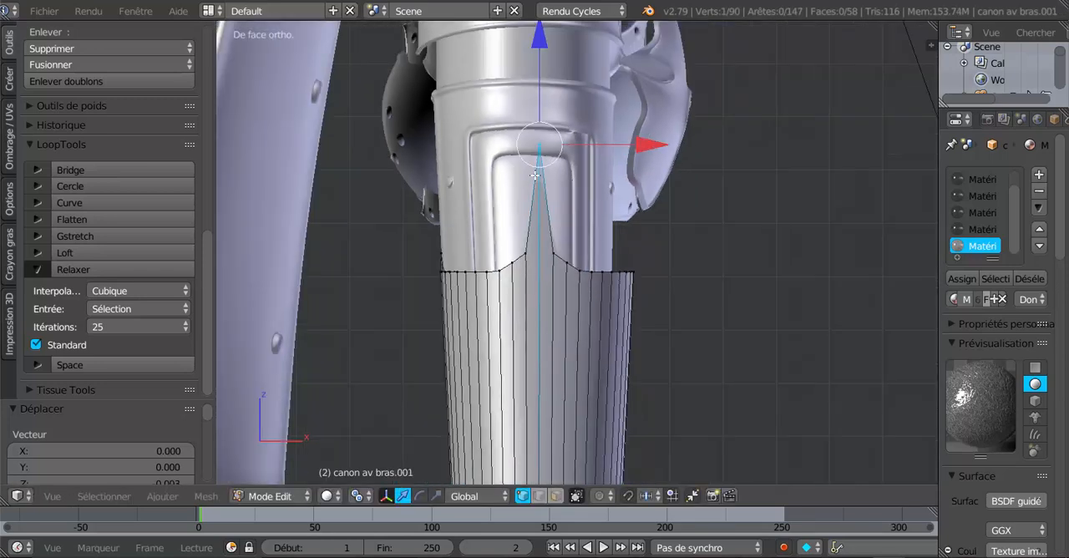
drag(539, 51, 551, 113)
scroll(518, 281, up, 2)
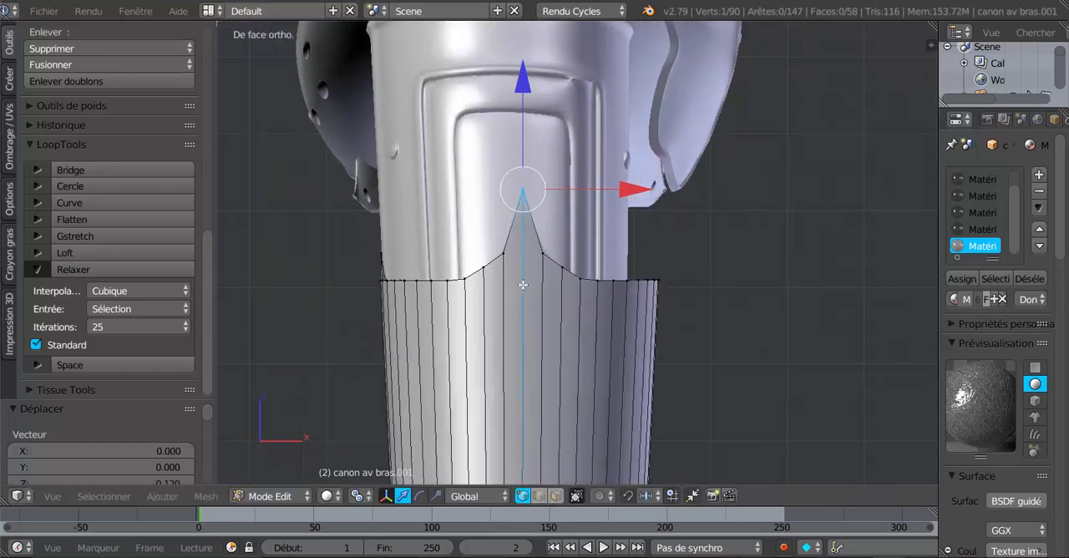
shift+right_click(597, 284)
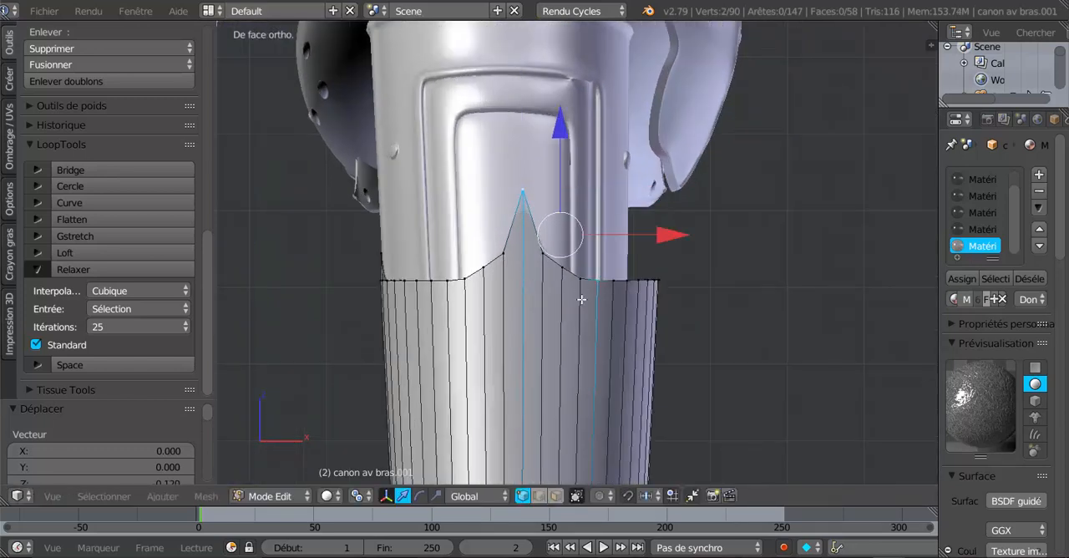
shift+right_click(445, 285)
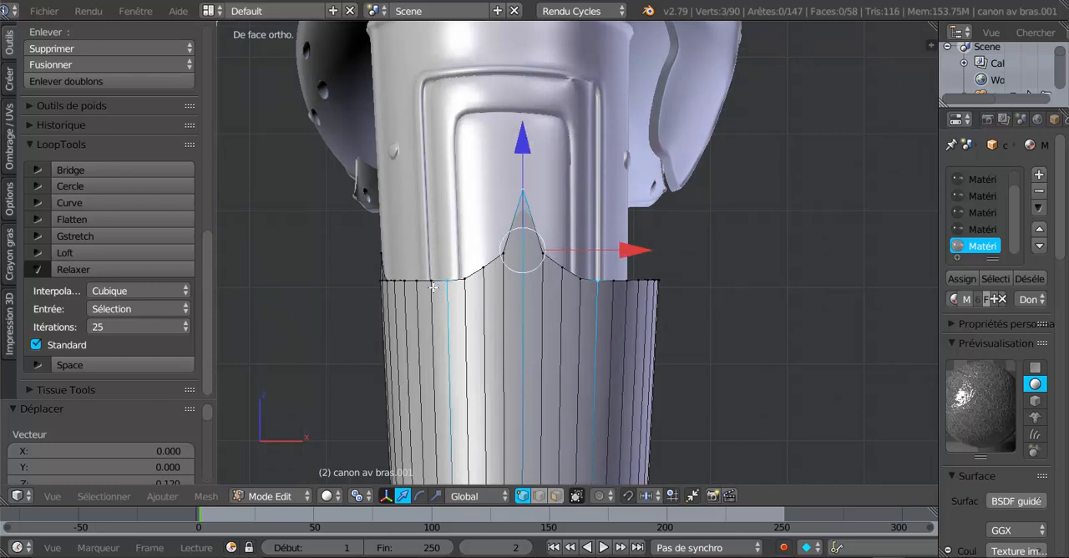
key(c)
drag(429, 287, 381, 288)
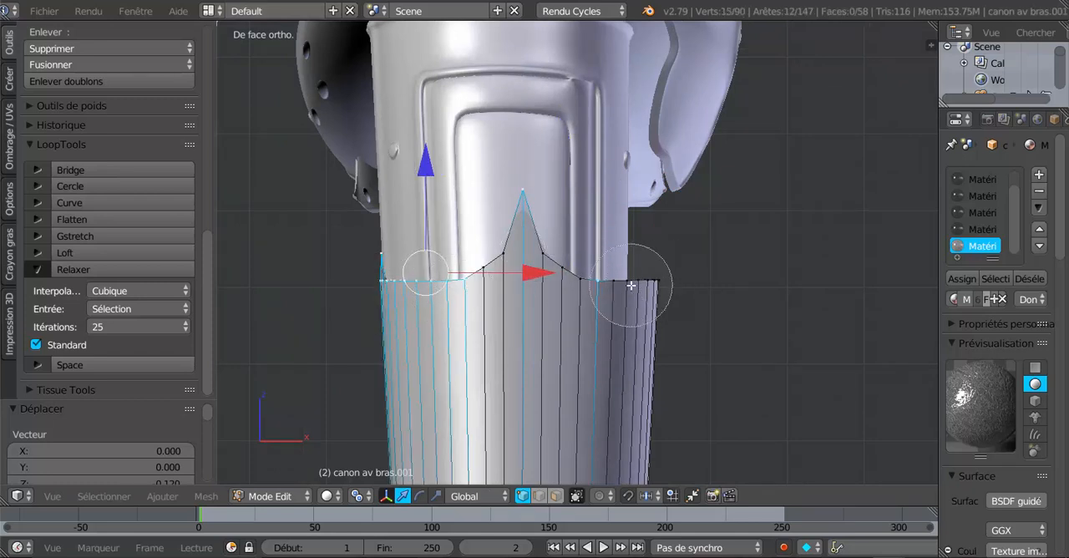
drag(630, 285, 644, 286)
right_click(694, 291)
- Lower the protruding vertex on the side of the cuff's upper edge about 0.034 along Z, level with its neighbours
mouse_move(694, 291)
middle_down()
mouse_move(516, 358)
mouse_move(489, 351)
middle_up()
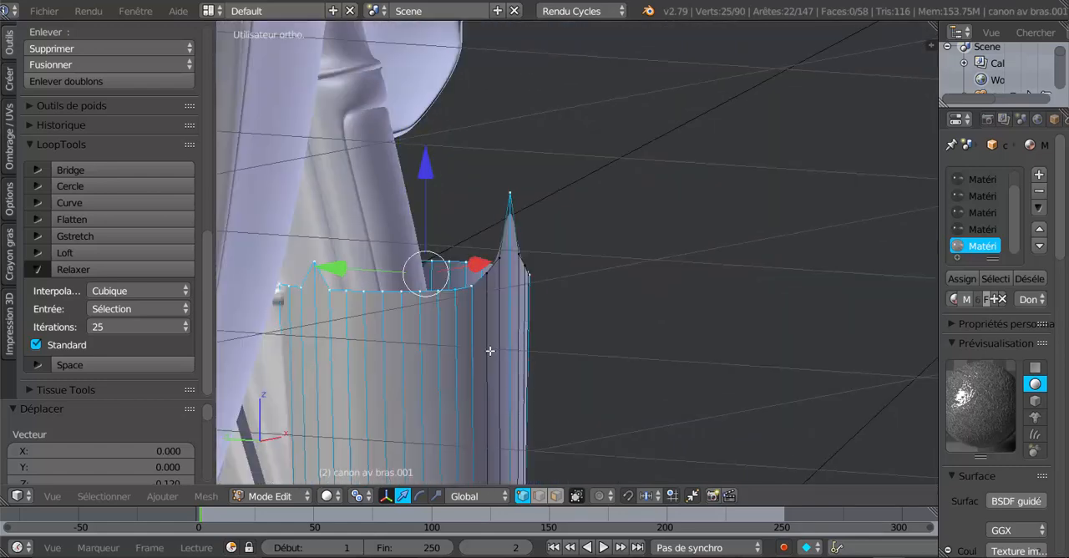
right_click(315, 265)
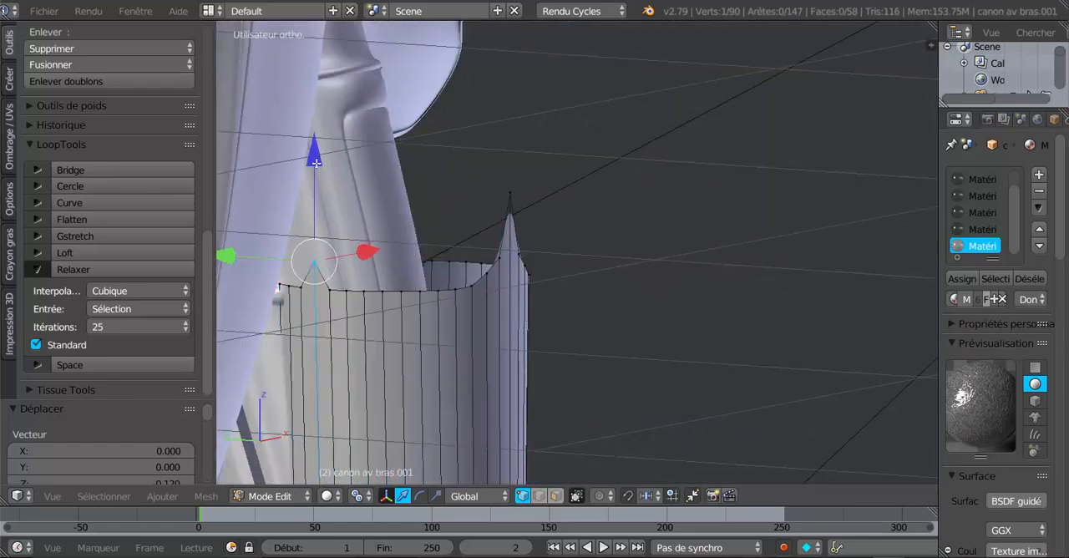
key(g)
key(z)
click(318, 180)
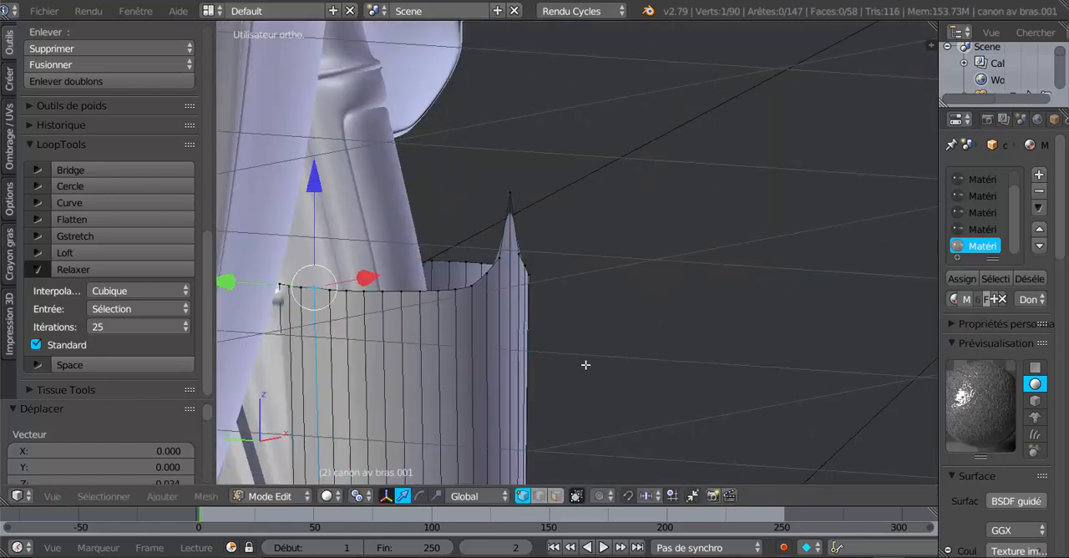
- Circle-select the upper edge's positive-X half, including the tip, and smooth it with LoopTools Relax at cubic interpolation and 25 iterations
middle_drag(585, 364, 537, 311)
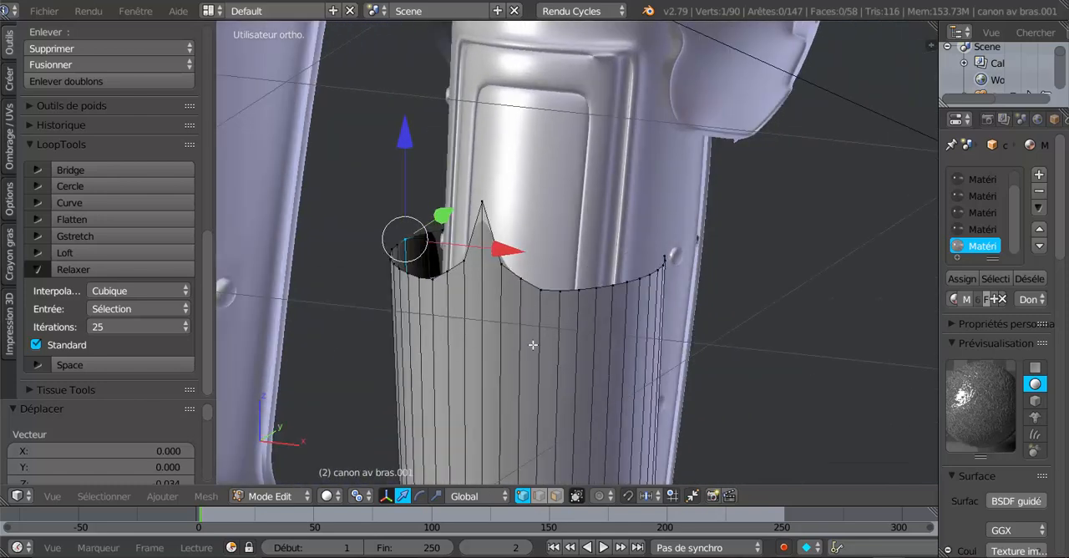
key(a)
key(c)
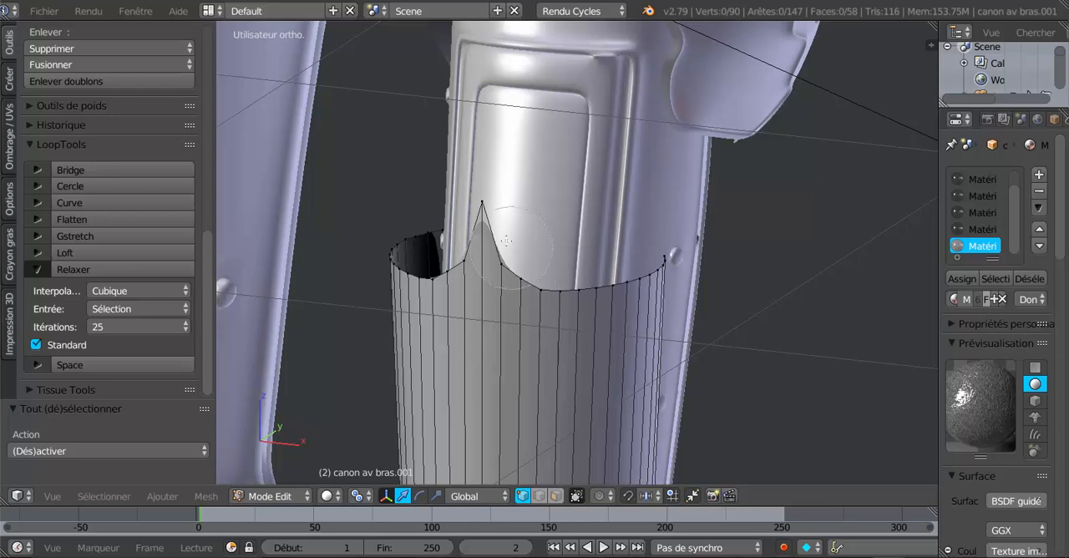
mouse_move(499, 198)
mouse_down()
mouse_move(503, 231)
mouse_move(620, 266)
mouse_move(651, 240)
mouse_up()
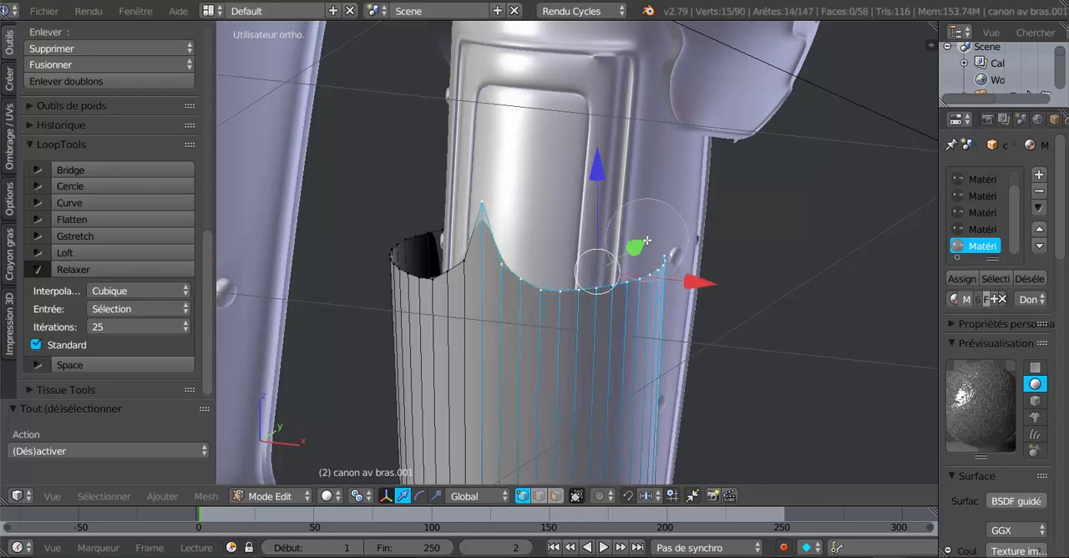
right_click(646, 240)
middle_drag(523, 347, 483, 346)
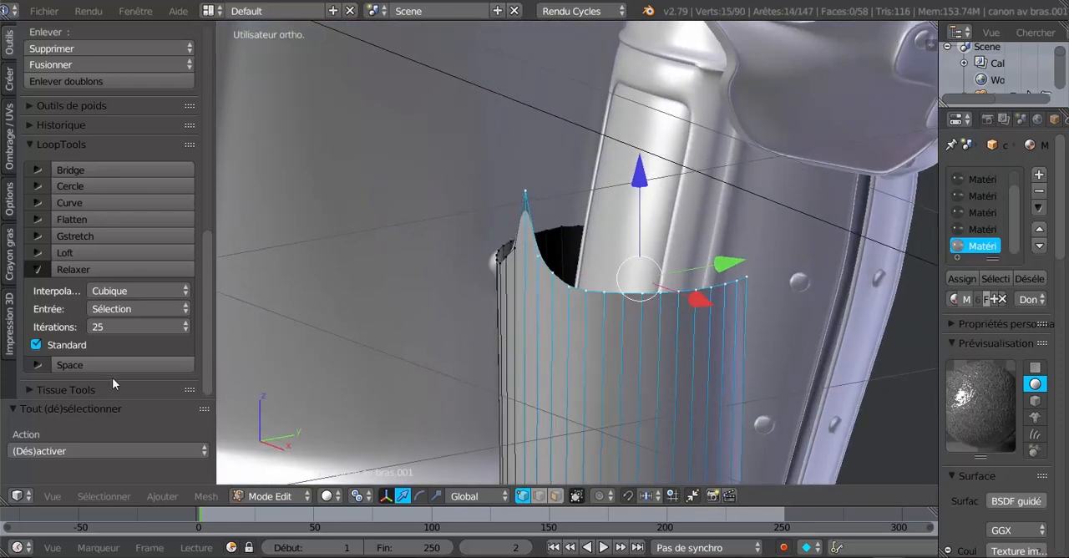
click(108, 271)
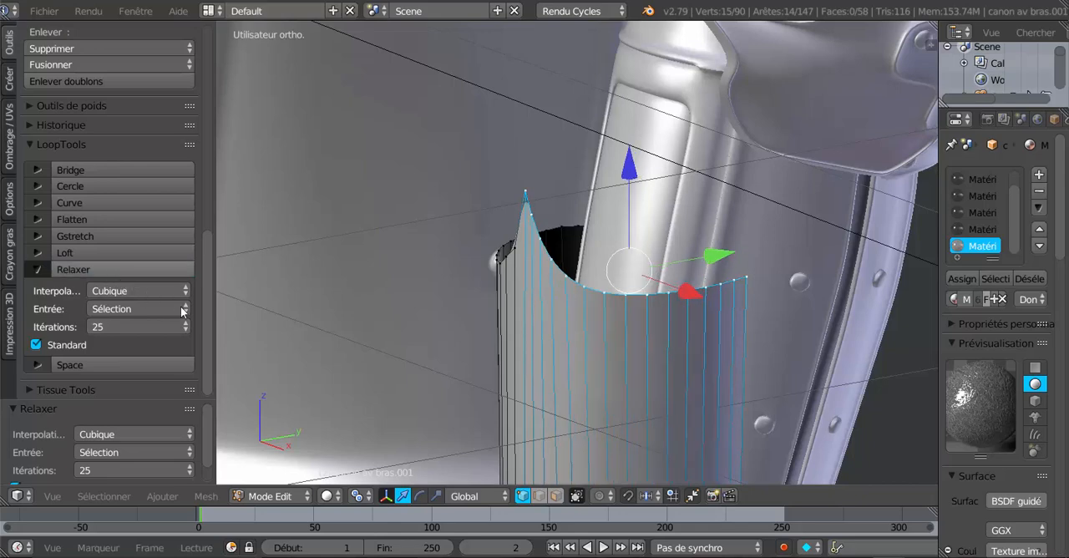
- Circle-select the upper edge's negative-X half, including the tip, and smooth it with LoopTools Relax at cubic interpolation and 25 iterations
middle_drag(250, 343, 454, 378)
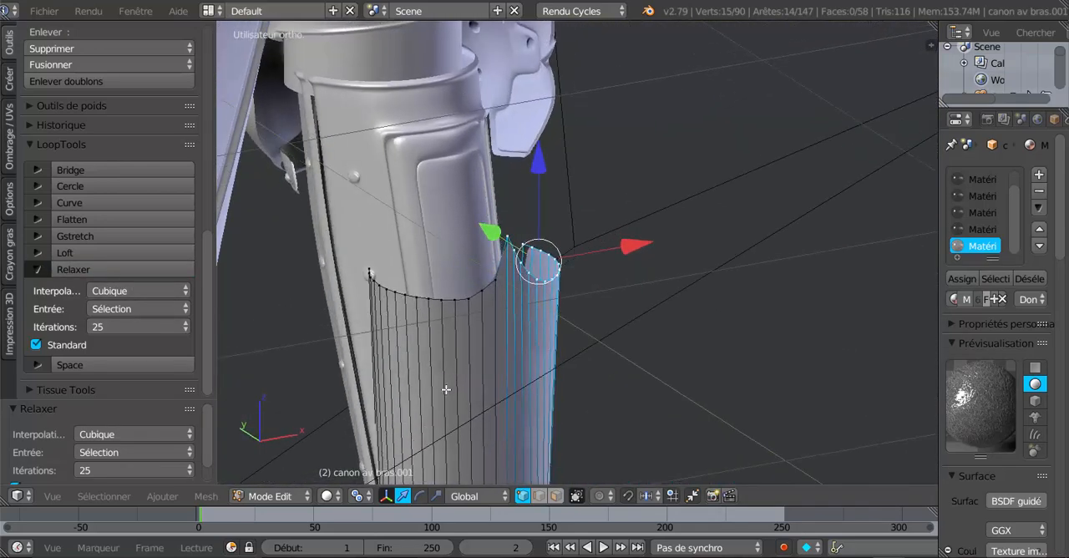
key(a)
key(c)
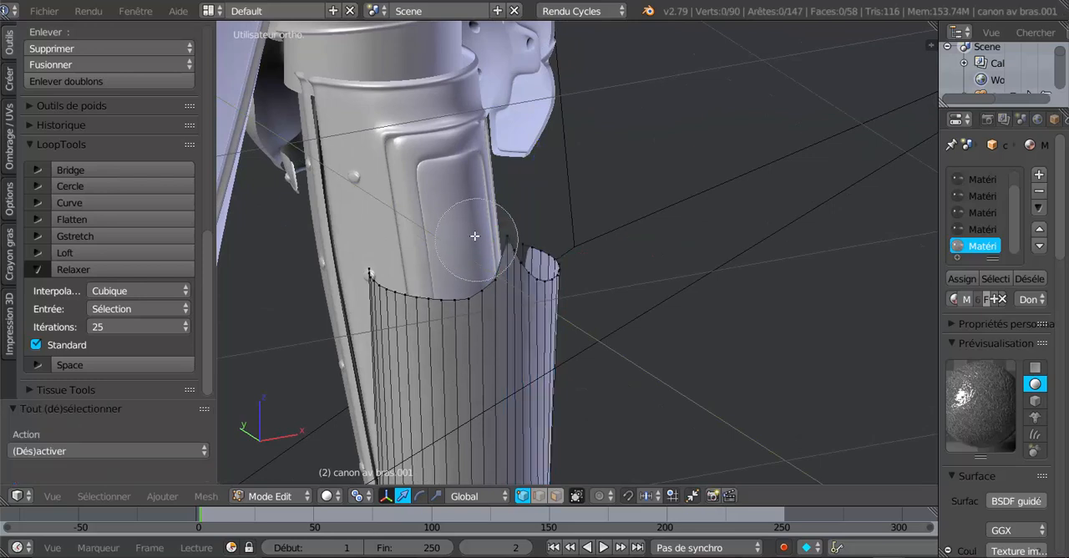
mouse_move(505, 244)
mouse_down()
mouse_move(446, 295)
mouse_move(370, 275)
mouse_up()
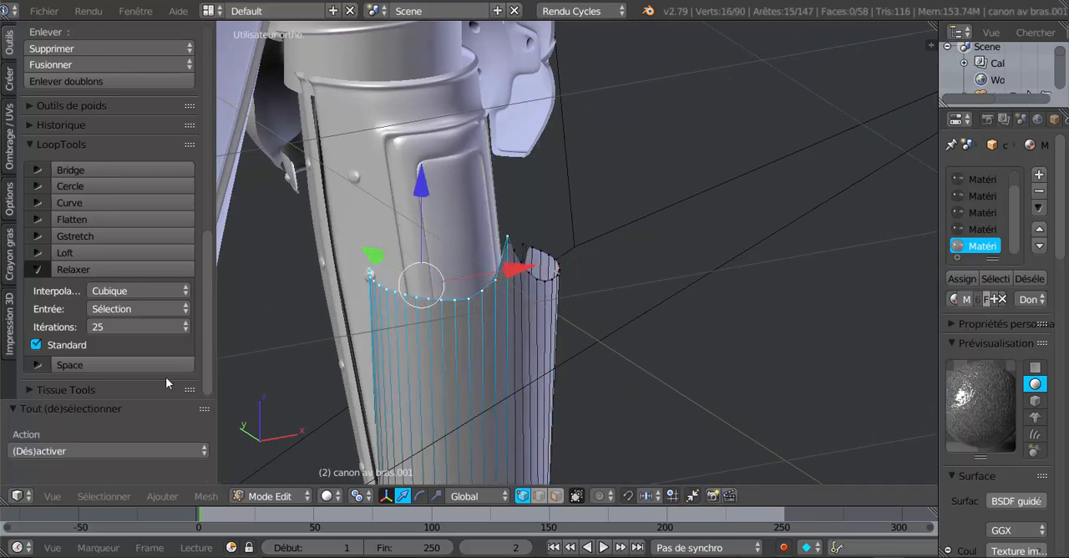
click(101, 268)
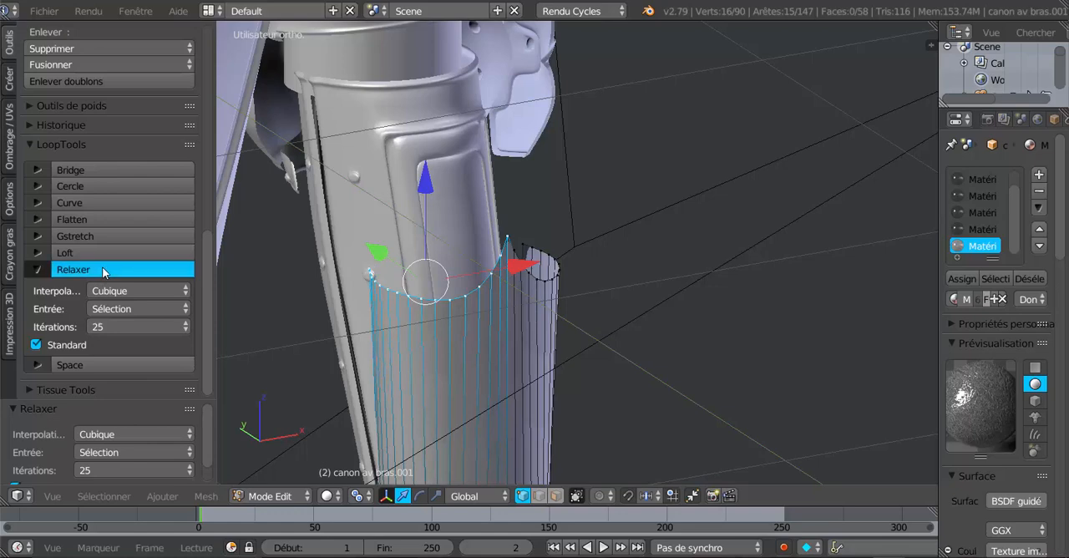
- Inspect the smoothed upper edge of the cuff in Object Mode and Edit Mode, and its fit against the arm from the side
middle_drag(512, 392, 384, 396)
key(Tab)
scroll(622, 386, up, 2)
key(Tab)
shift+middle_drag(634, 375, 571, 319)
scroll(590, 321, down, 5)
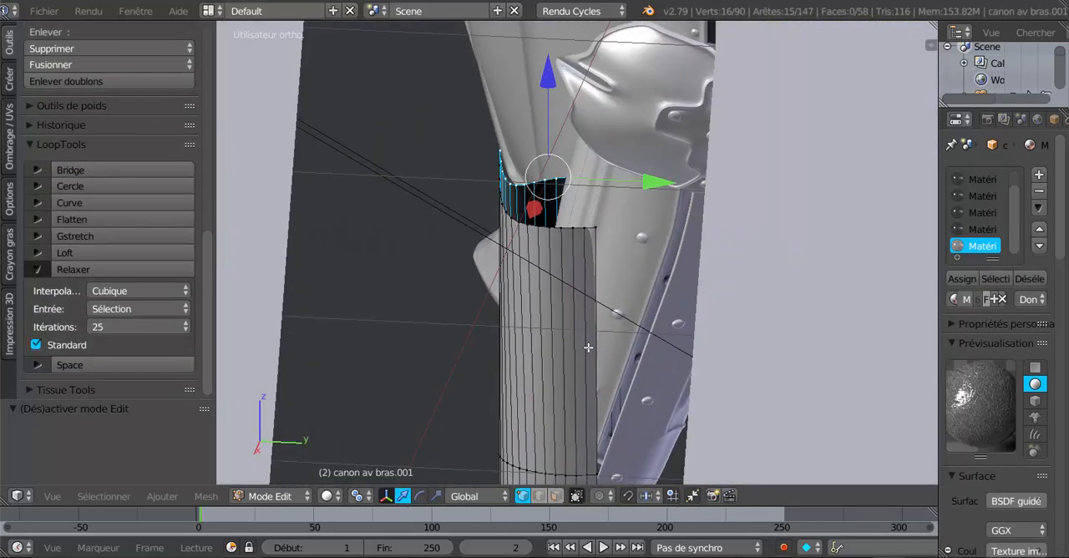
middle_drag(578, 354, 547, 294)
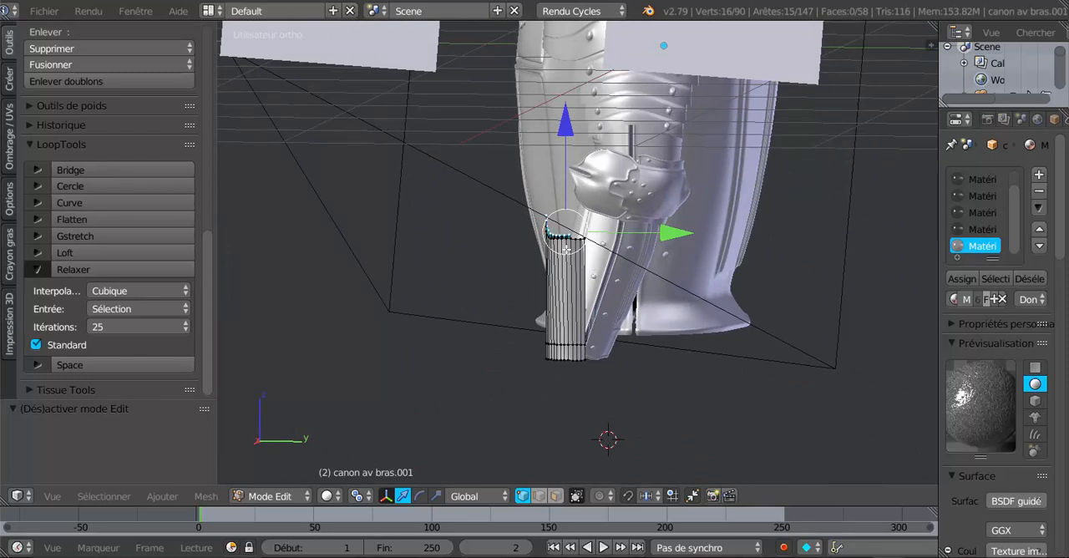
scroll(575, 261, up, 3)
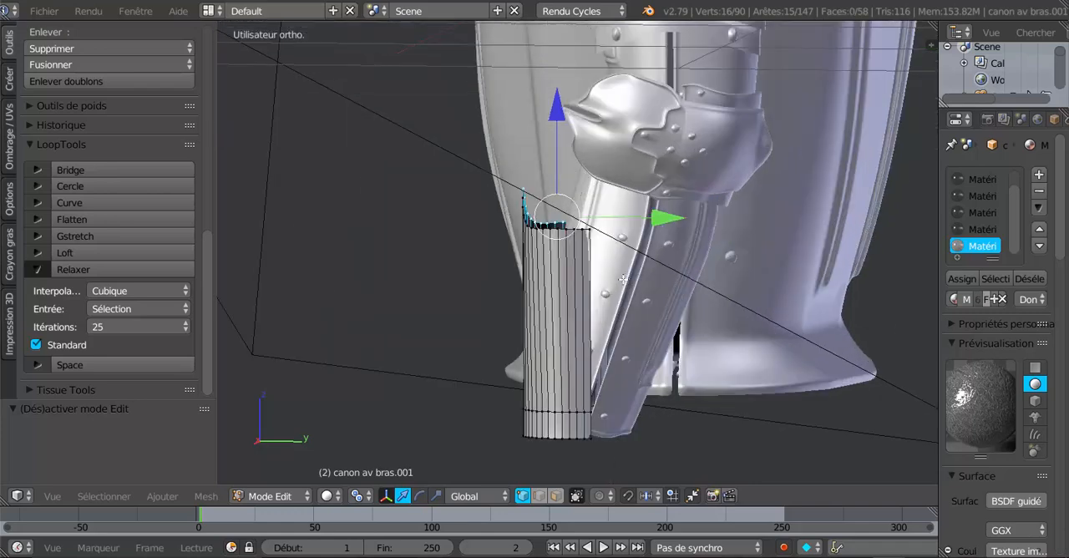
- Switch the cuff to Object Mode and invert the selection so every other object is selected instead
key(Tab)
key(Tab)
key(Tab)
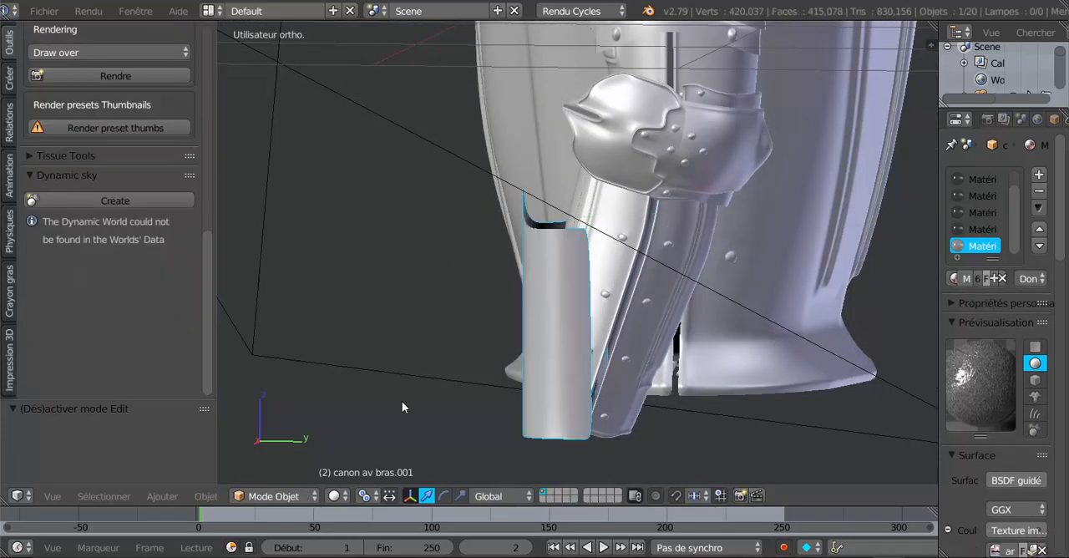
click(104, 496)
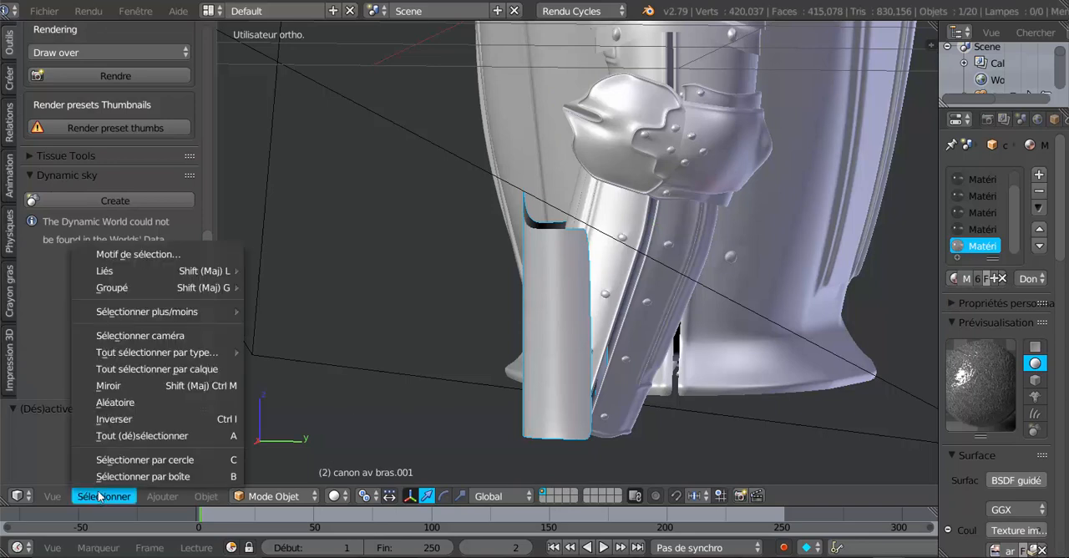
click(111, 421)
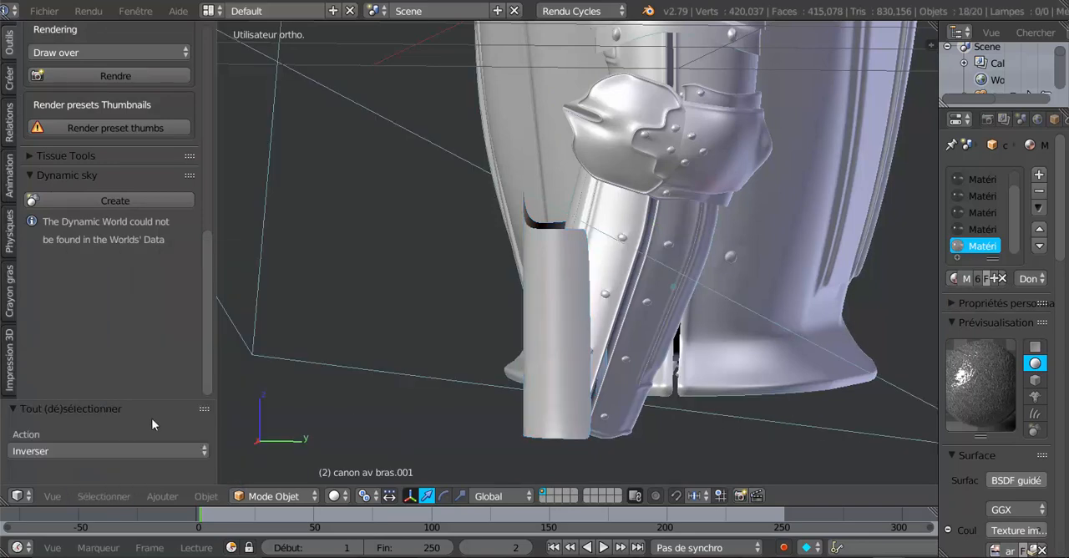
- Hide all the selected objects to isolate the cuff, and open the cuff in Edit Mode in the right side view
key(h)
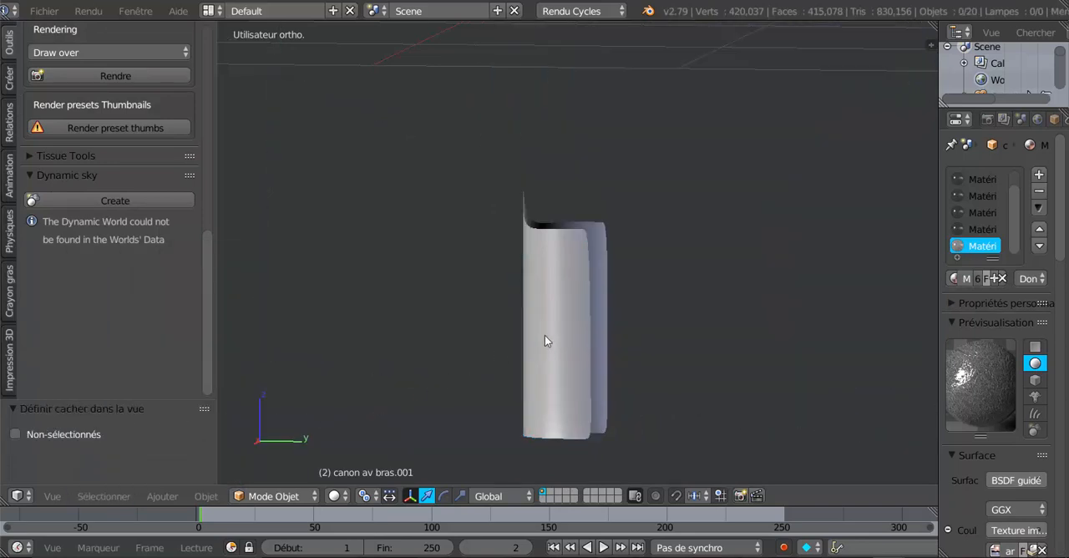
key(Tab)
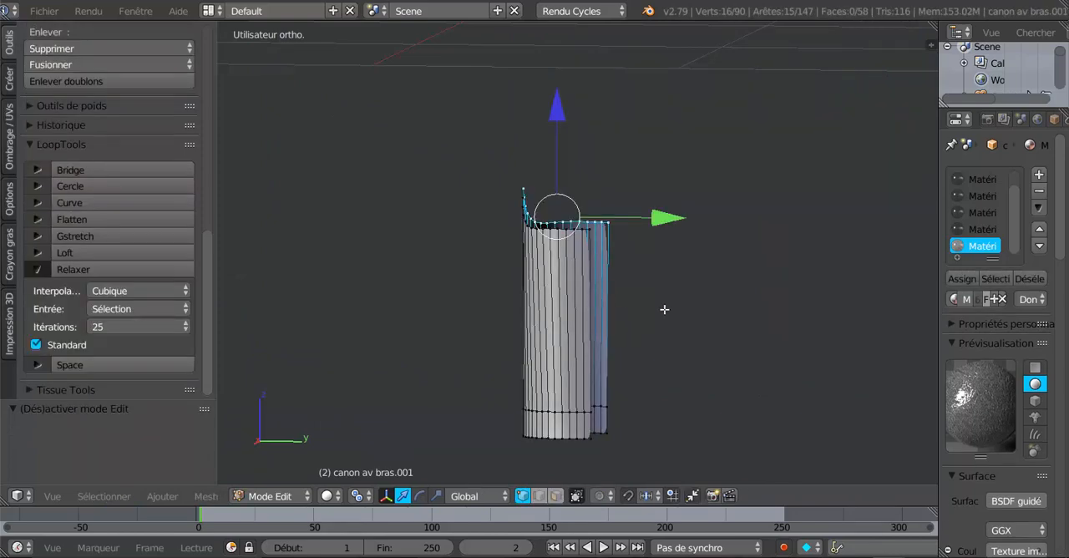
key(KP_3)
scroll(664, 309, up, 3)
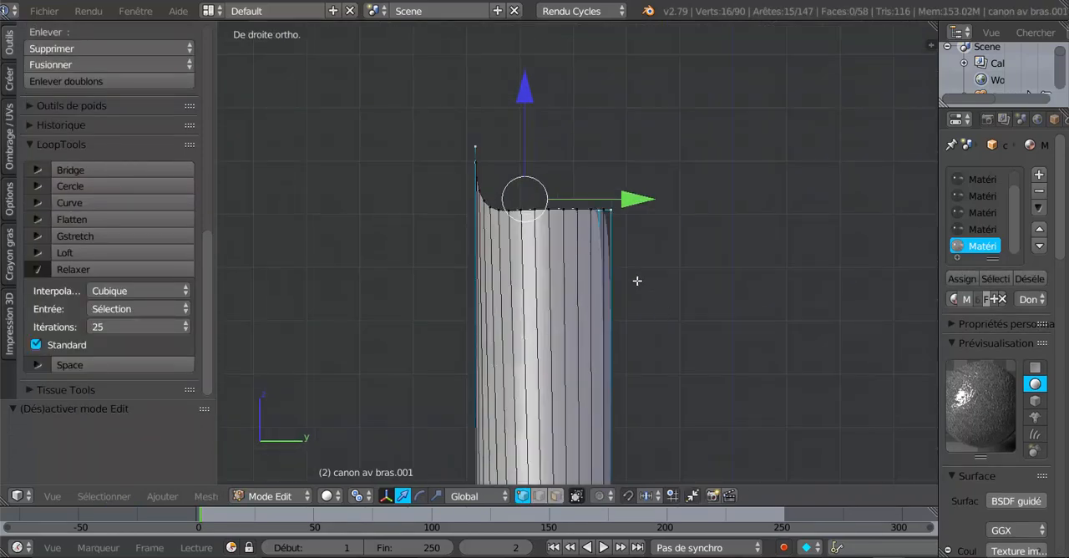
- Select the cuff's entire upper edge loop, from both rear corners to the pointed tip
right_click(604, 204)
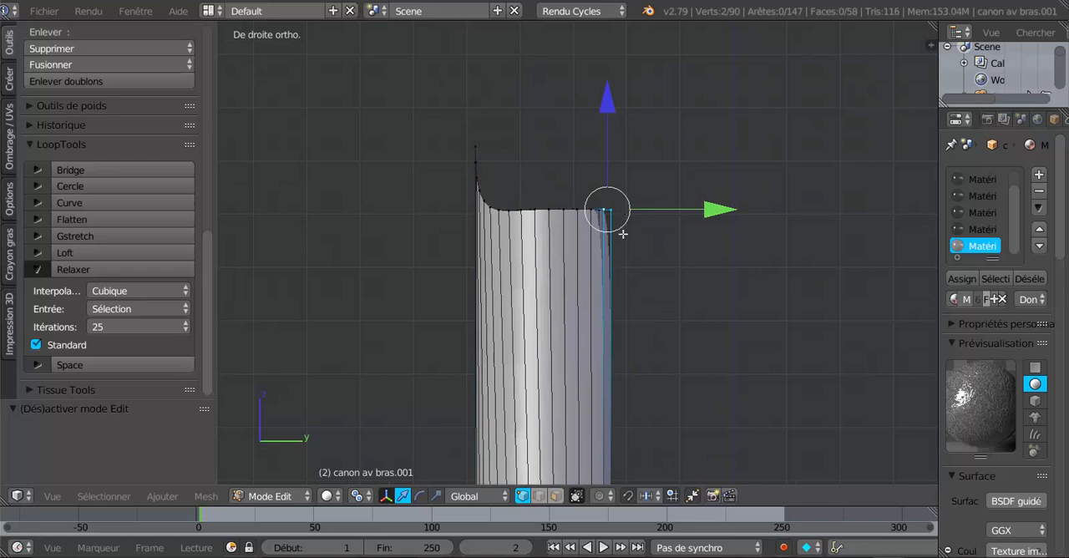
scroll(610, 235, up, 2)
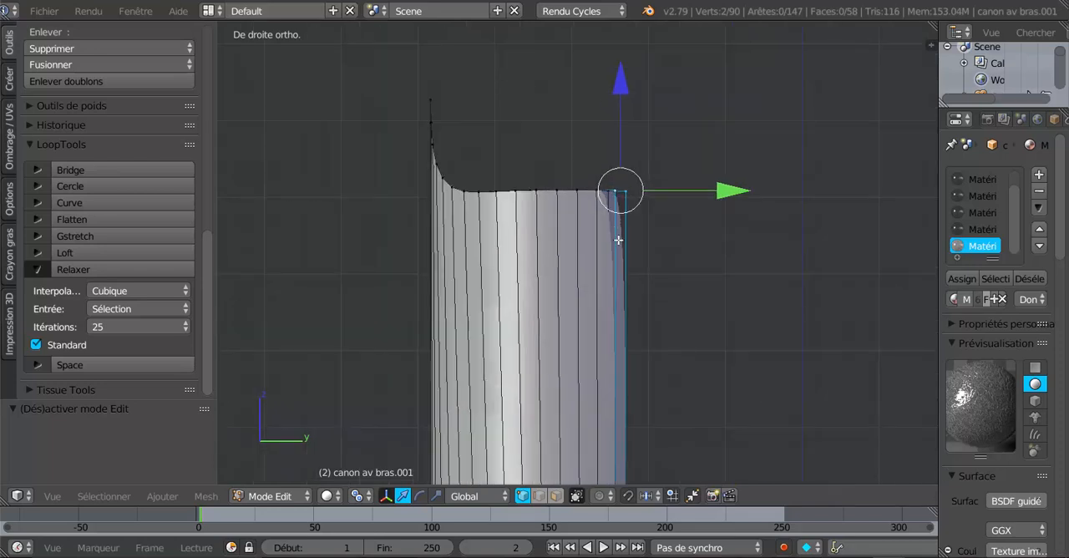
middle_drag(618, 229, 623, 287)
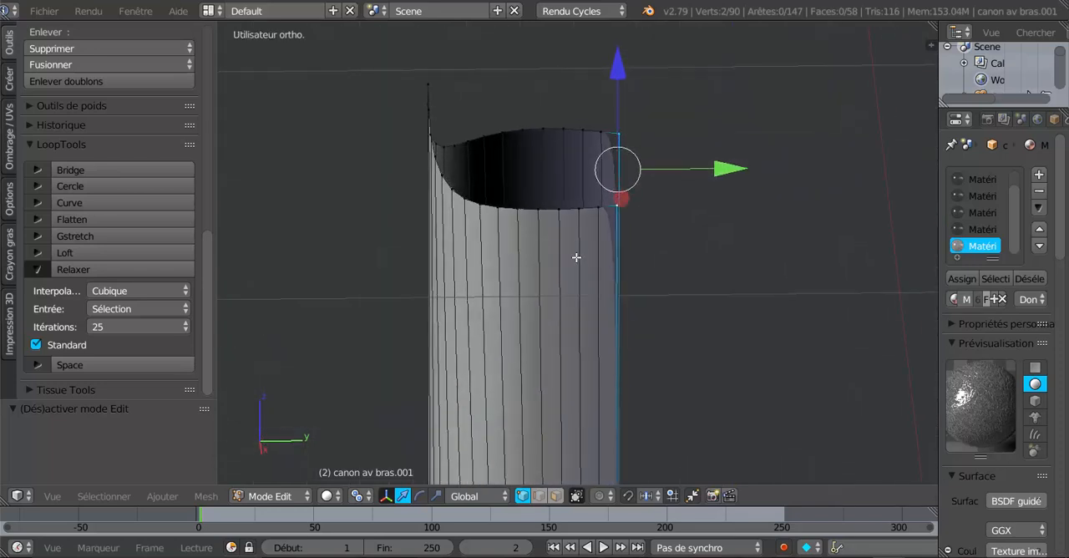
middle_drag(577, 256, 575, 257)
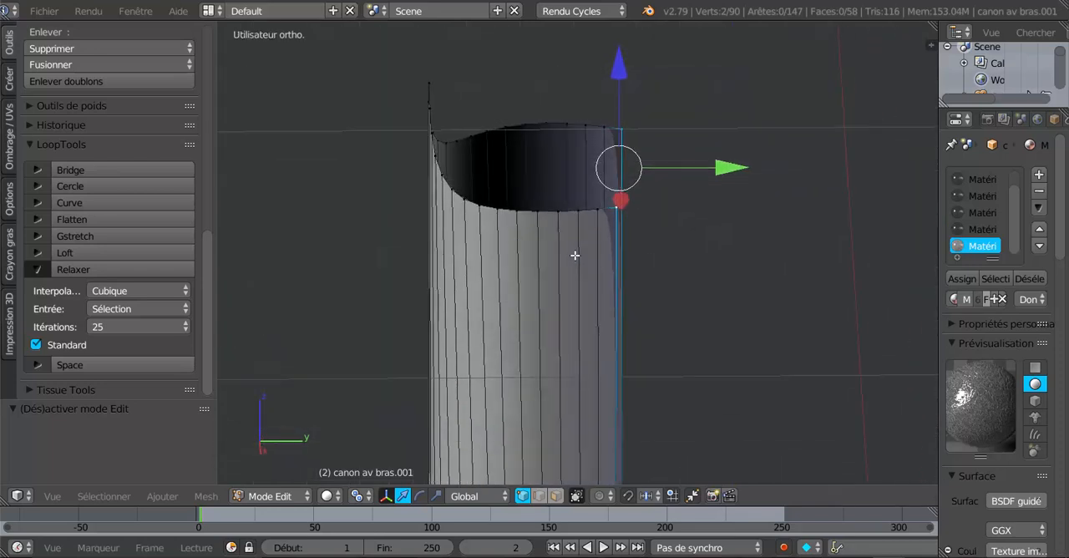
alt+click(569, 211)
- Examine the upper edge from the front, side and oblique angles, comparing the curve and rear corners of both halves
middle_drag(364, 308, 381, 280)
key(KP_1)
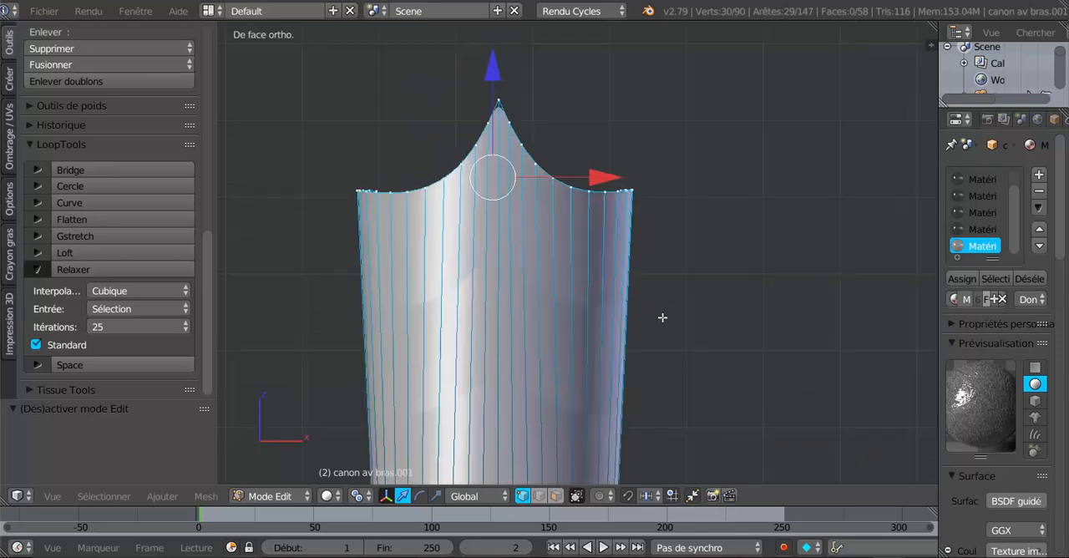
key(KP_3)
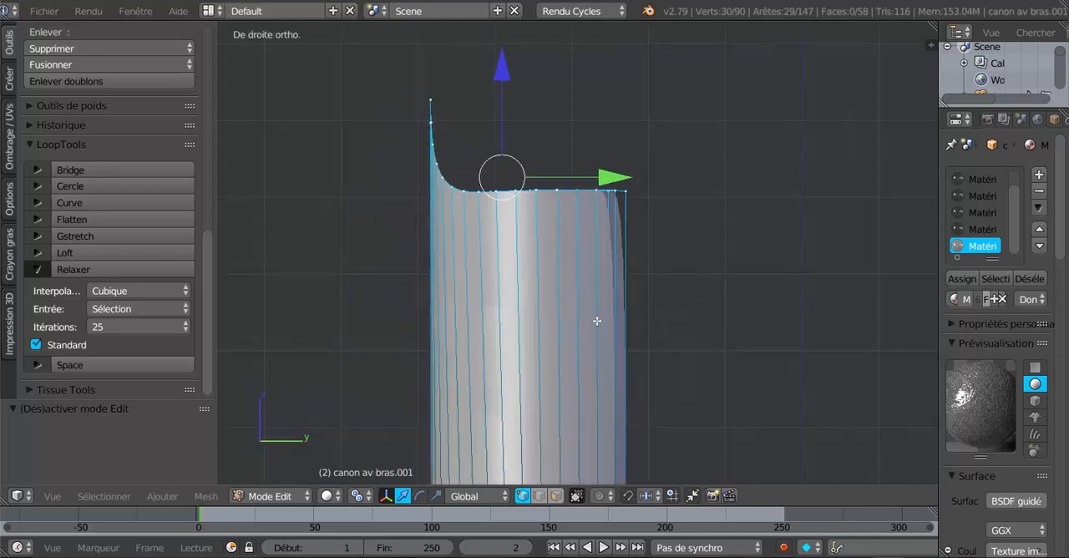
scroll(614, 311, up, 2)
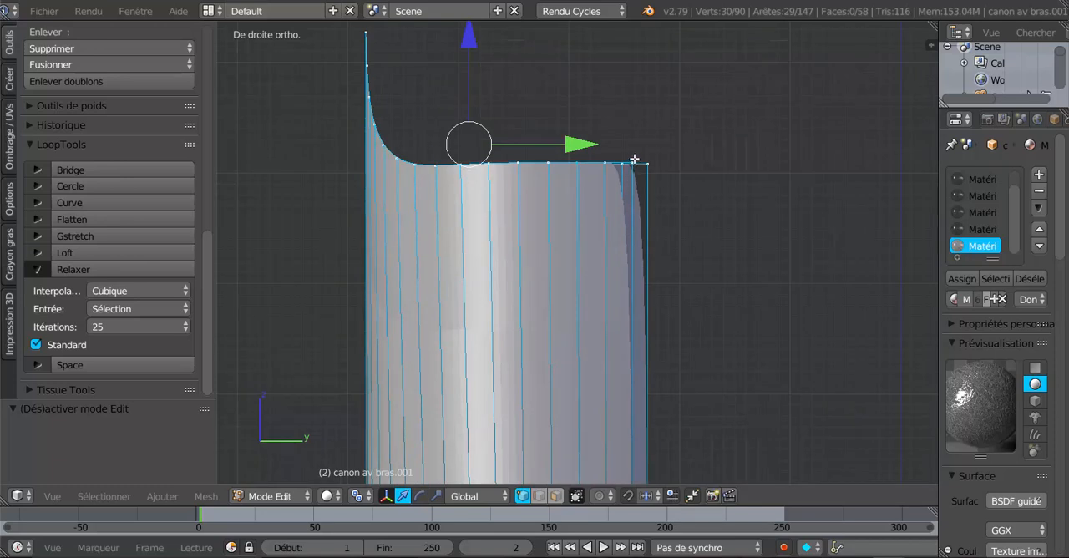
scroll(640, 201, up, 3)
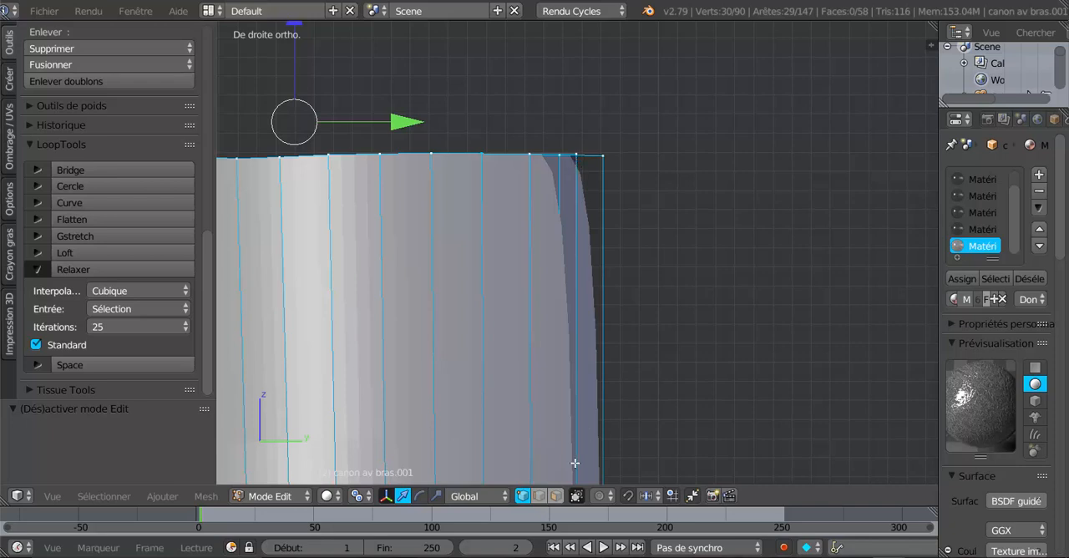
scroll(562, 375, down, 2)
middle_drag(587, 364, 589, 369)
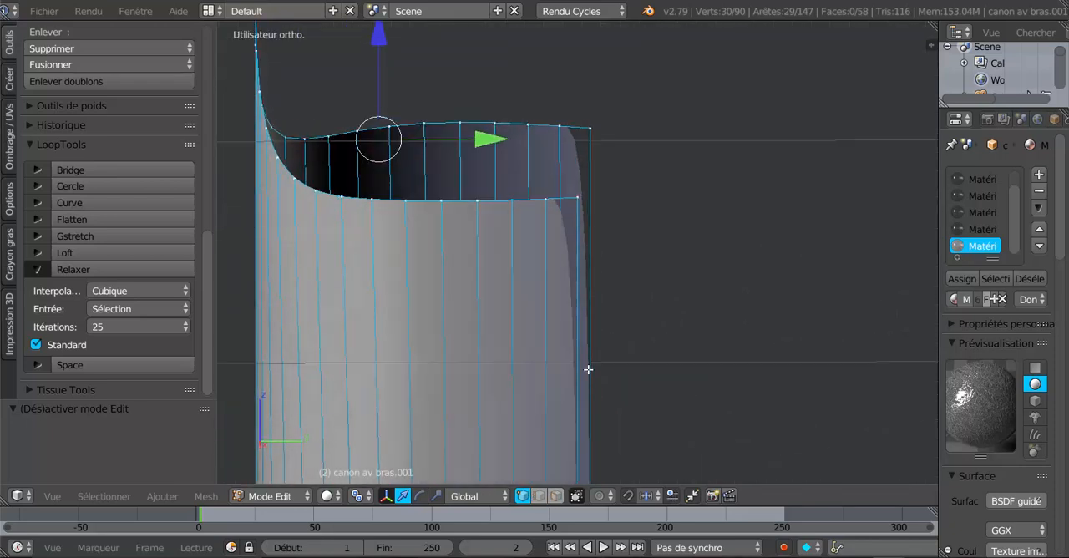
mouse_move(570, 280)
middle_down()
mouse_move(568, 269)
mouse_move(482, 315)
mouse_move(546, 322)
mouse_move(587, 343)
mouse_move(561, 281)
mouse_move(574, 264)
middle_up()
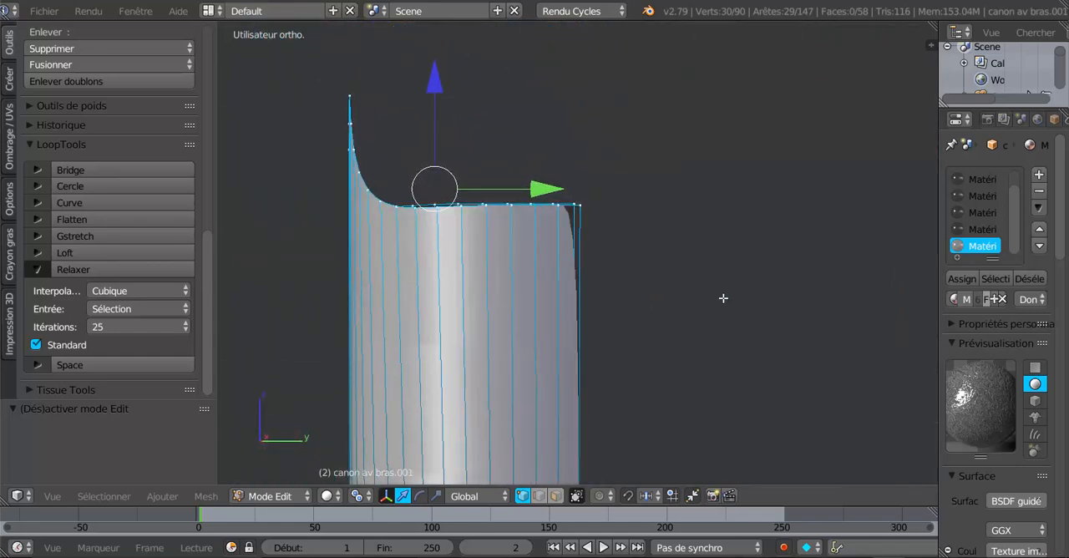
key(KP_1)
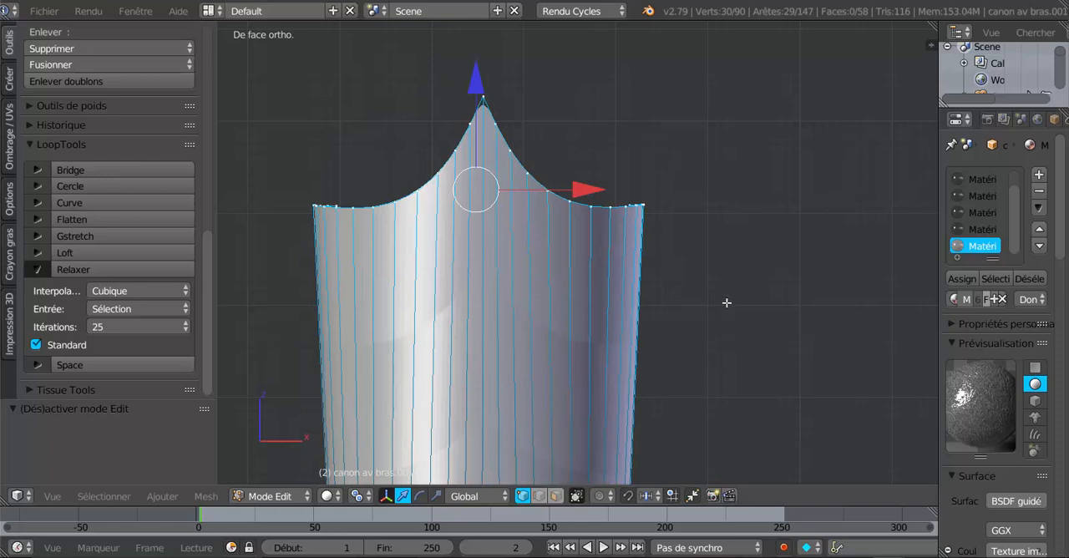
scroll(726, 302, down, 4)
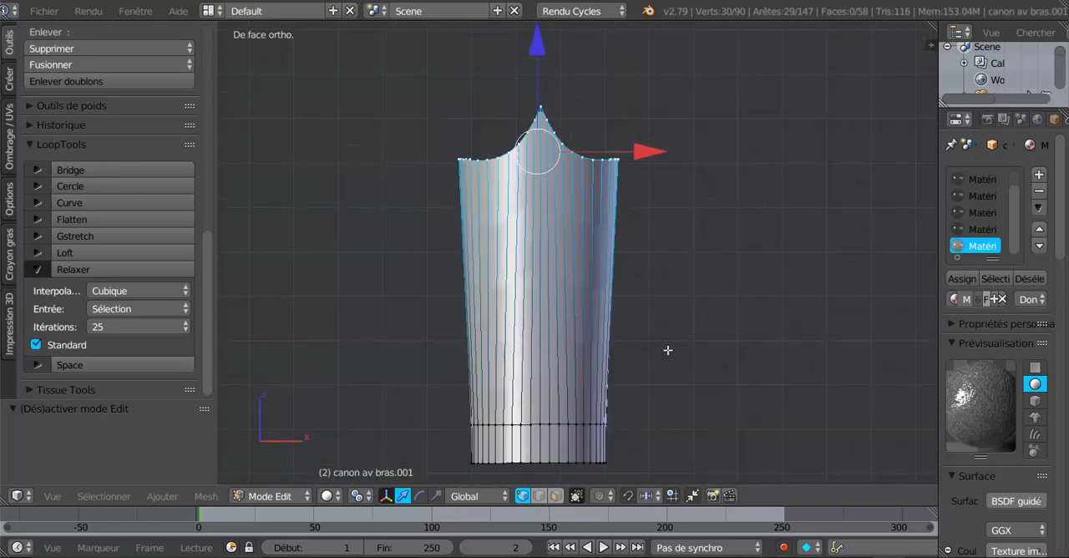
- In edge selection mode, select the vertical edge loop through the cuff's tip and rip the mesh along it
click(539, 496)
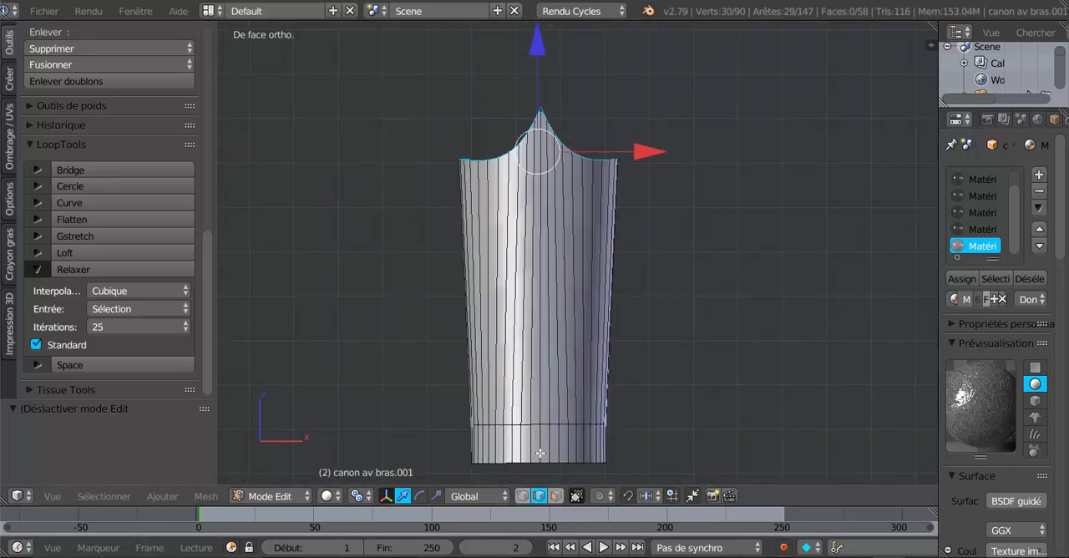
alt+right_click(543, 312)
key(v)
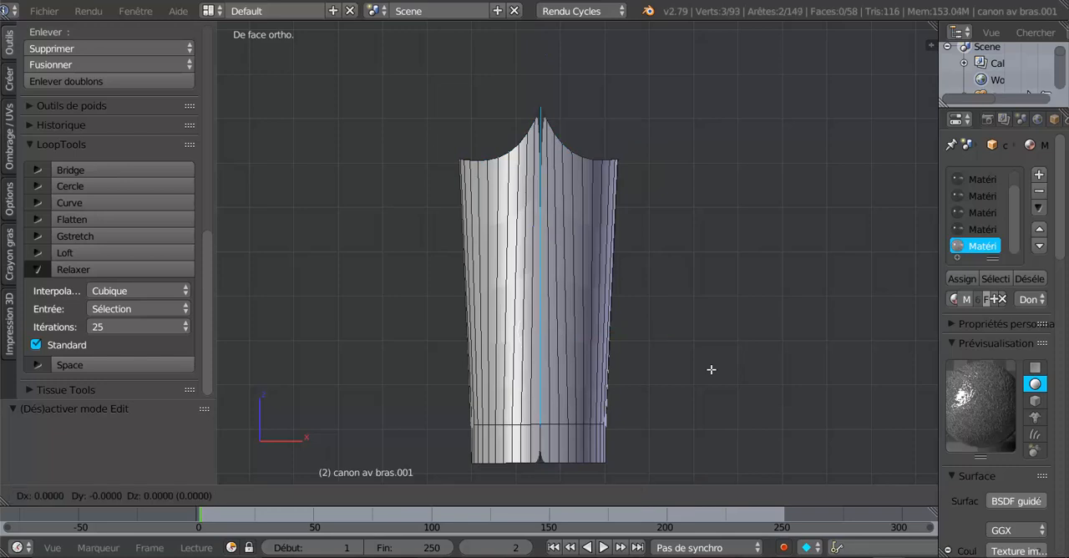
click(711, 370)
- Select all linked geometry of the cuff's negative-X half and delete its vertices
right_click(497, 265)
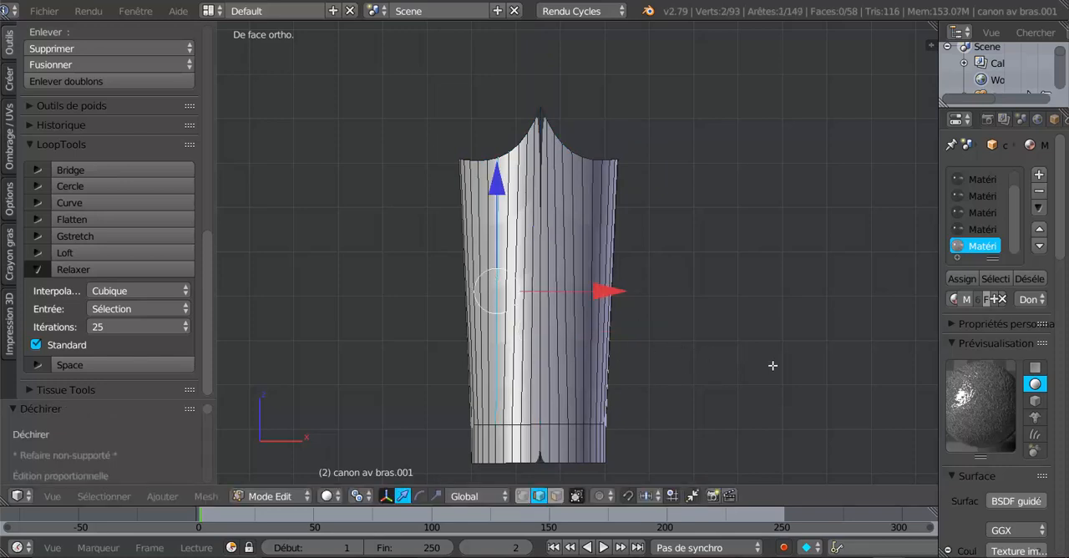
key(ctrl+l)
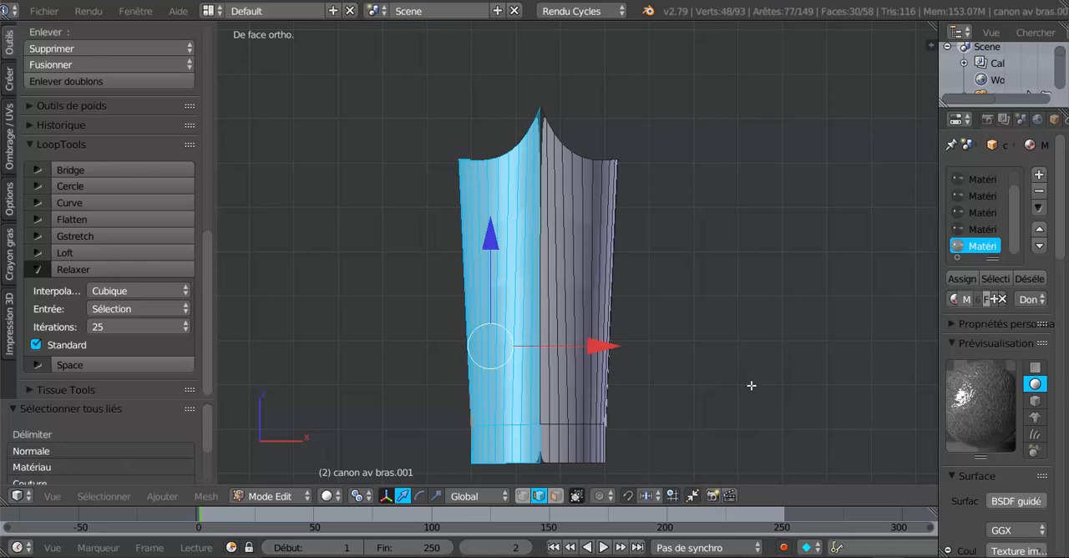
key(x)
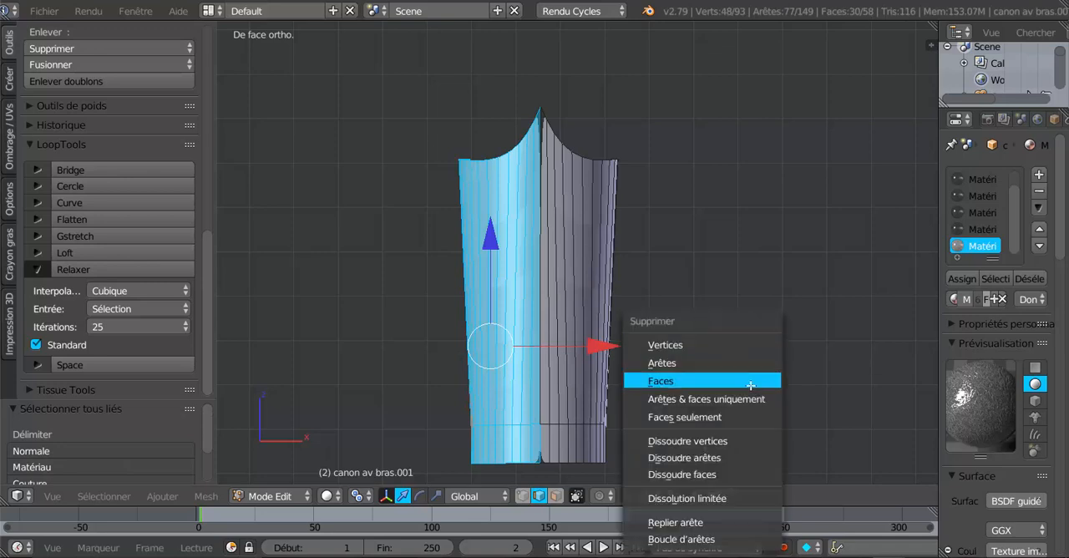
click(711, 344)
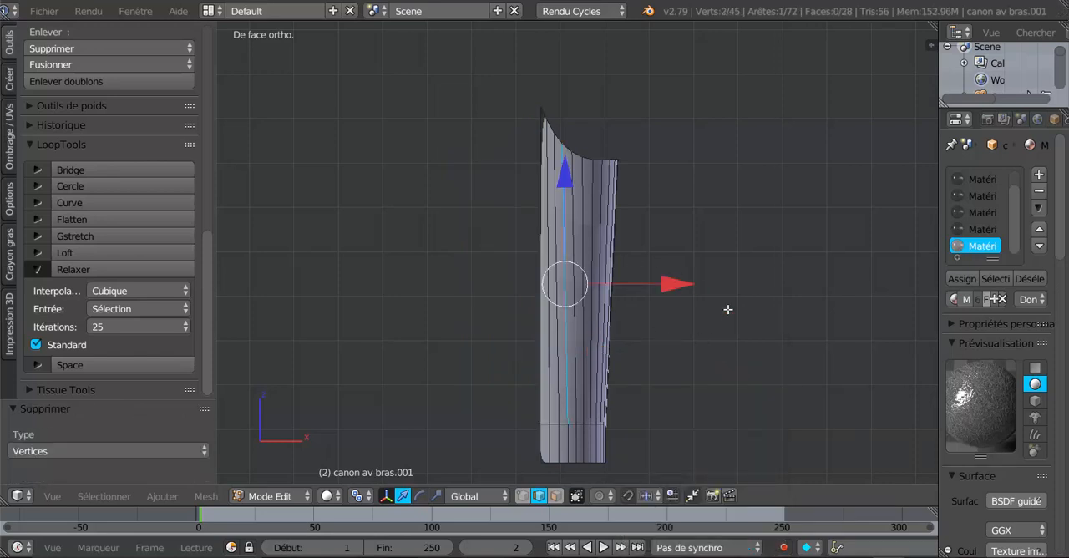
- Select all linked geometry of the remaining positive-X half of the cuff
key(ctrl+l)
scroll(728, 309, down, 3)
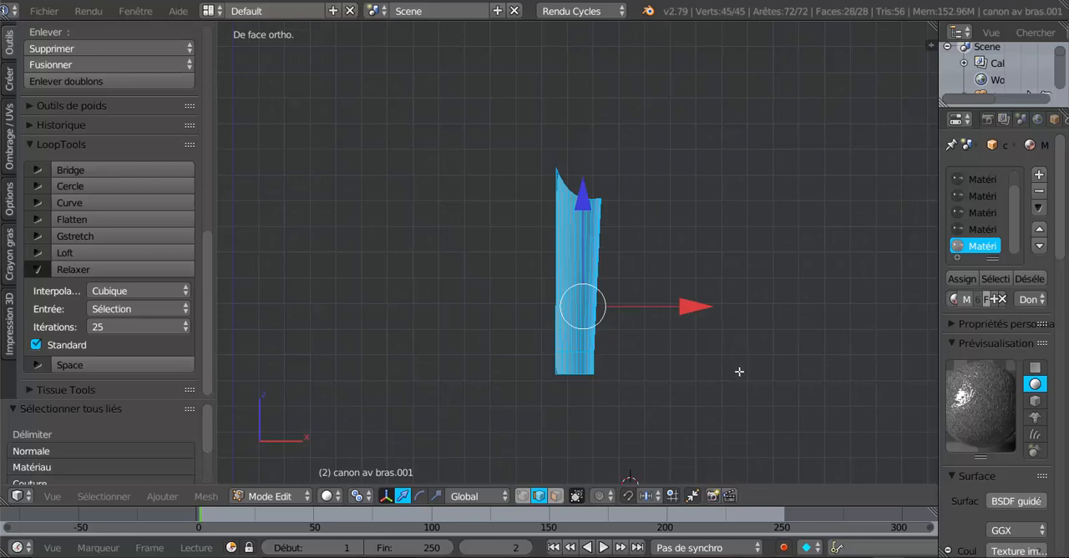
shift+middle_drag(722, 382, 625, 411)
scroll(496, 410, down, 4)
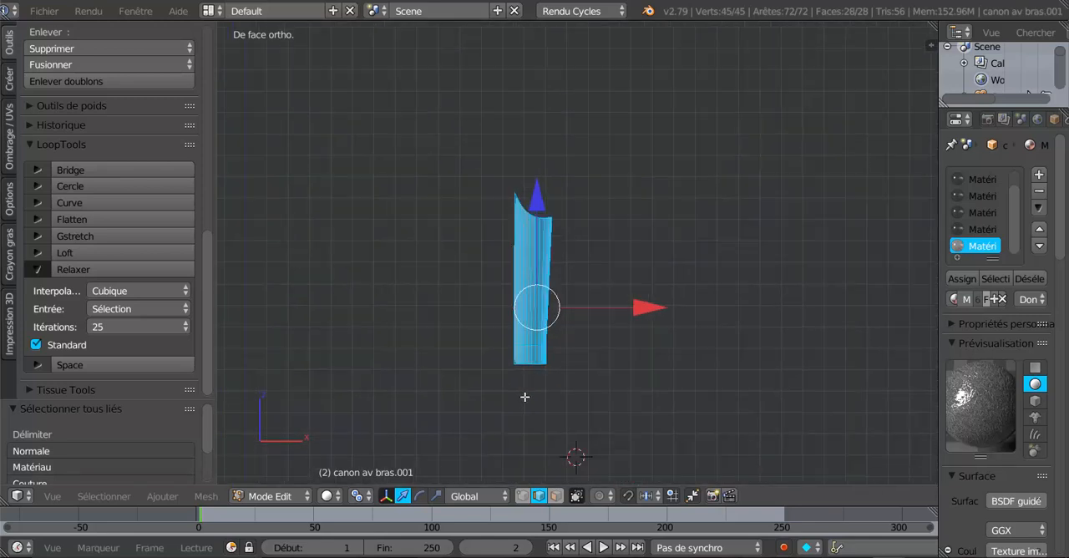
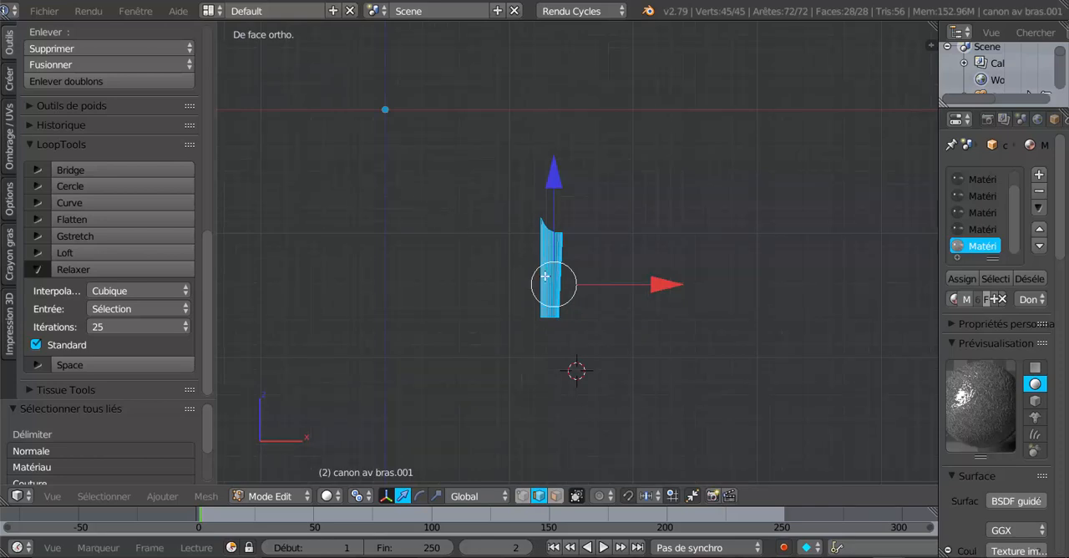
- In vertex selection mode, select the lowest vertex on the half cuff's straight centre edge and snap the 3D cursor to it
scroll(554, 284, up, 1)
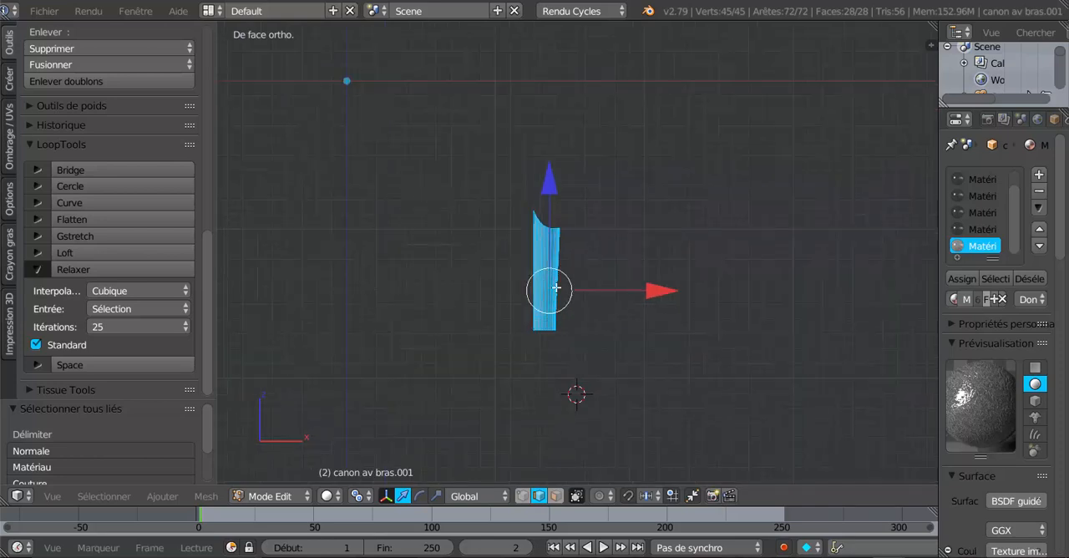
shift+middle_drag(538, 338, 542, 271)
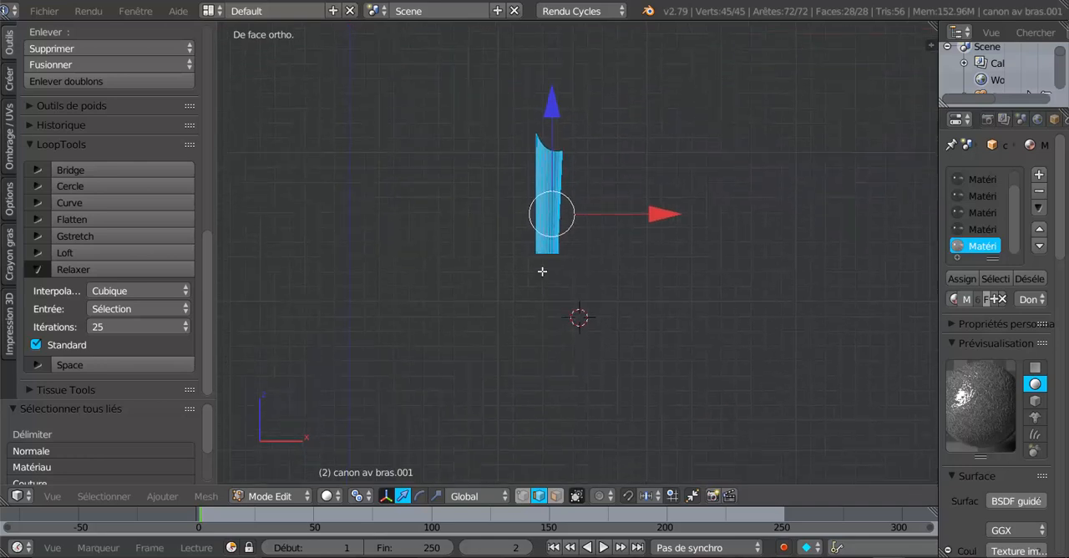
click(523, 498)
scroll(529, 387, up, 3)
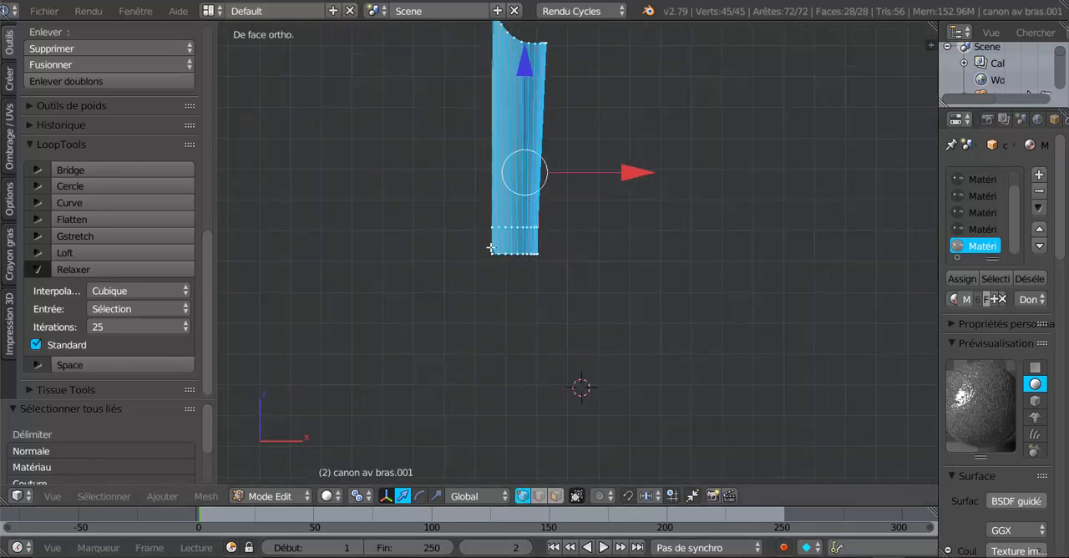
right_click(493, 248)
shift+middle_drag(552, 352, 586, 378)
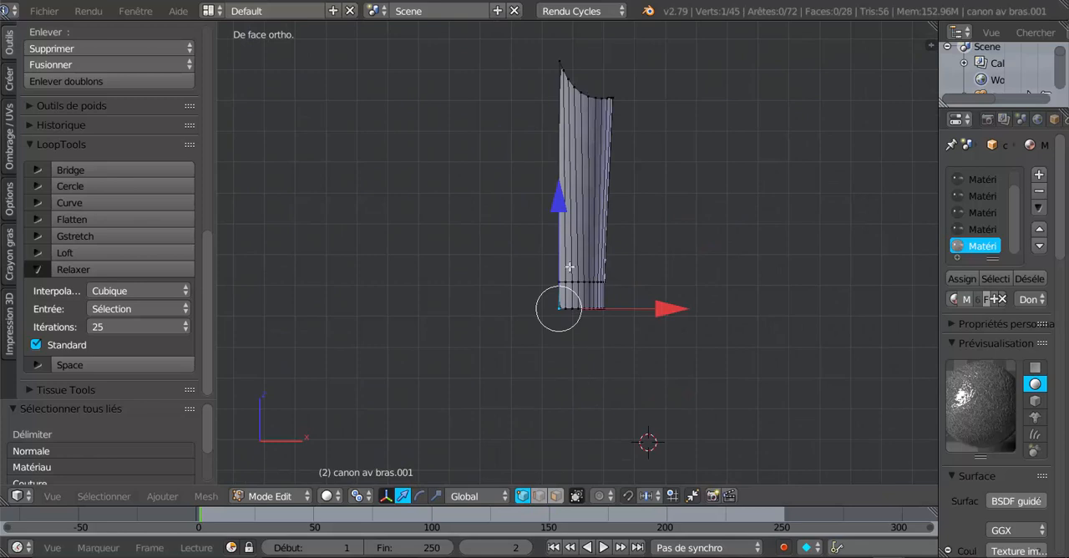
scroll(573, 346, up, 1)
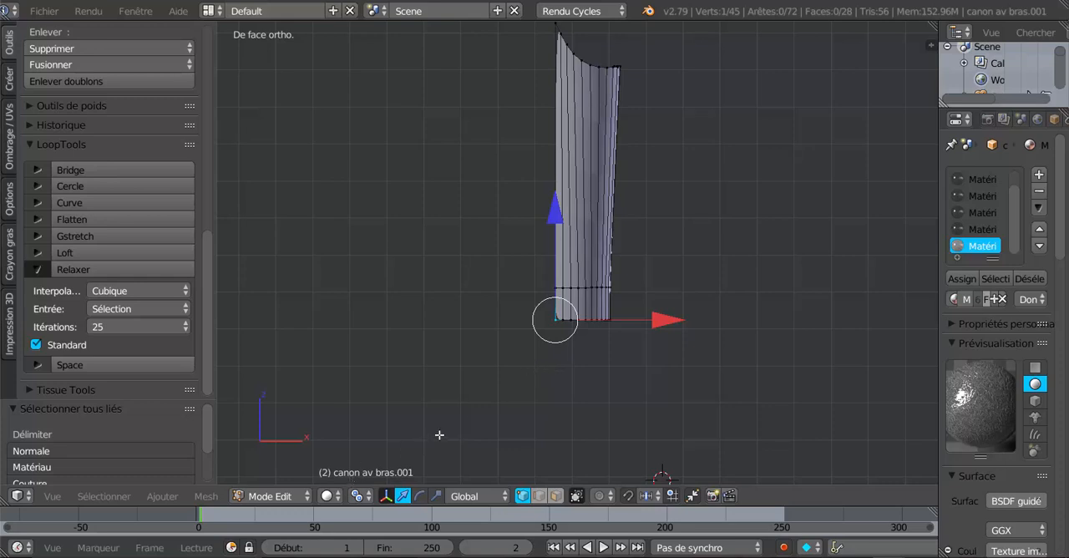
key(shift+s)
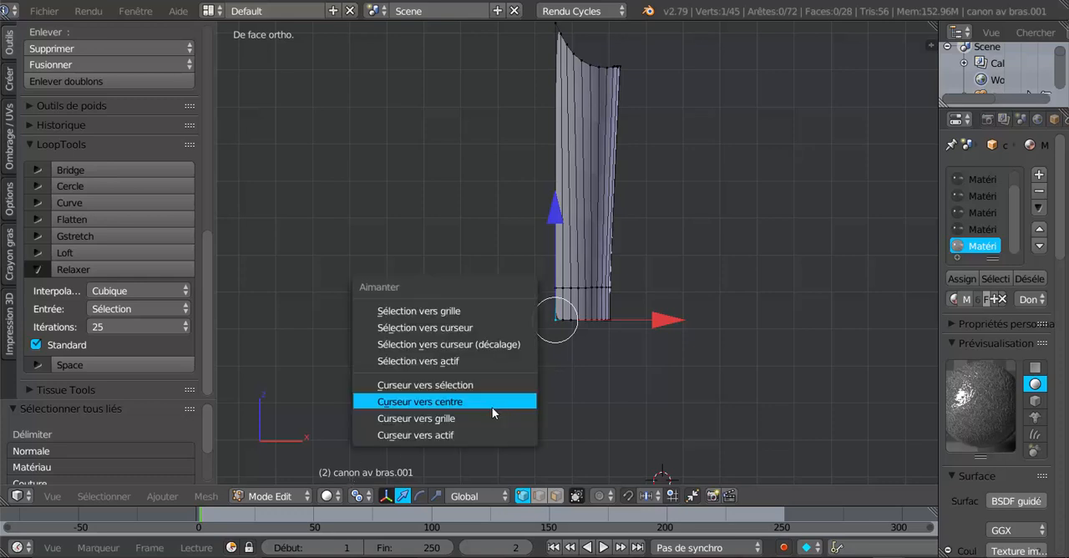
click(465, 385)
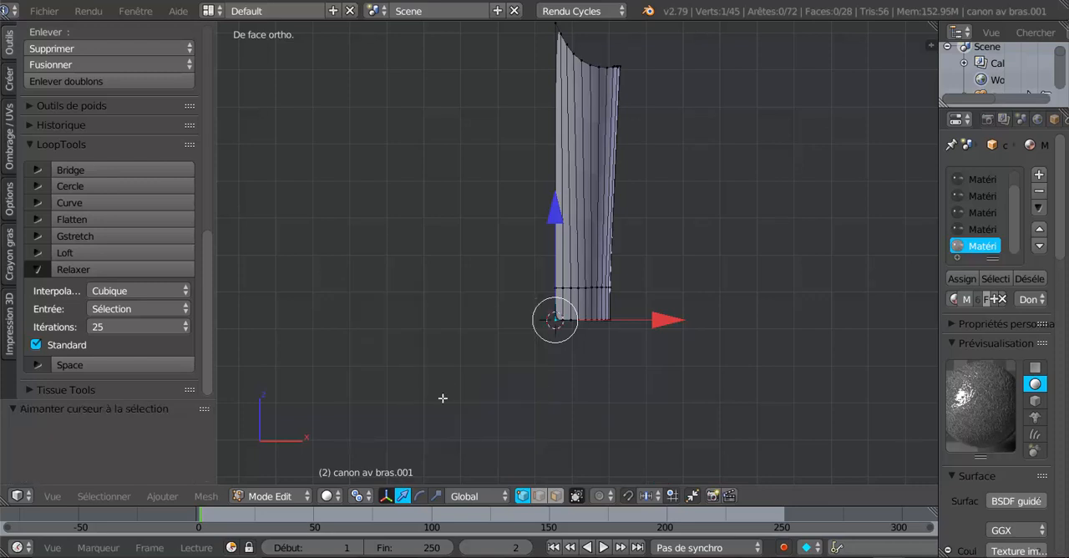
- In Object Mode, select the half cuff and set its origin to the 3D cursor
key(Tab)
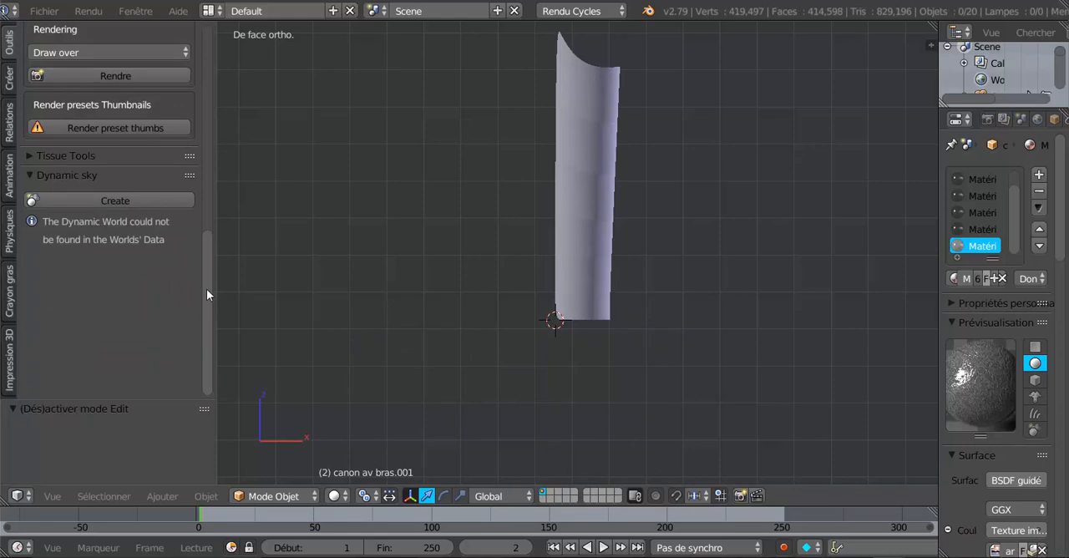
drag(207, 289, 204, 219)
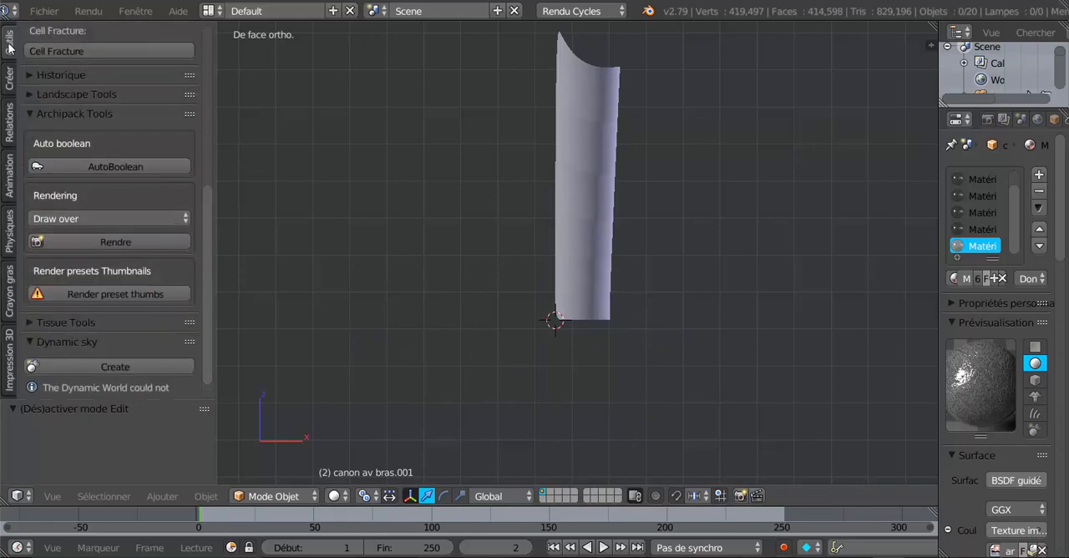
scroll(25, 67, up, 8)
scroll(46, 142, down, 6)
scroll(74, 293, down, 1)
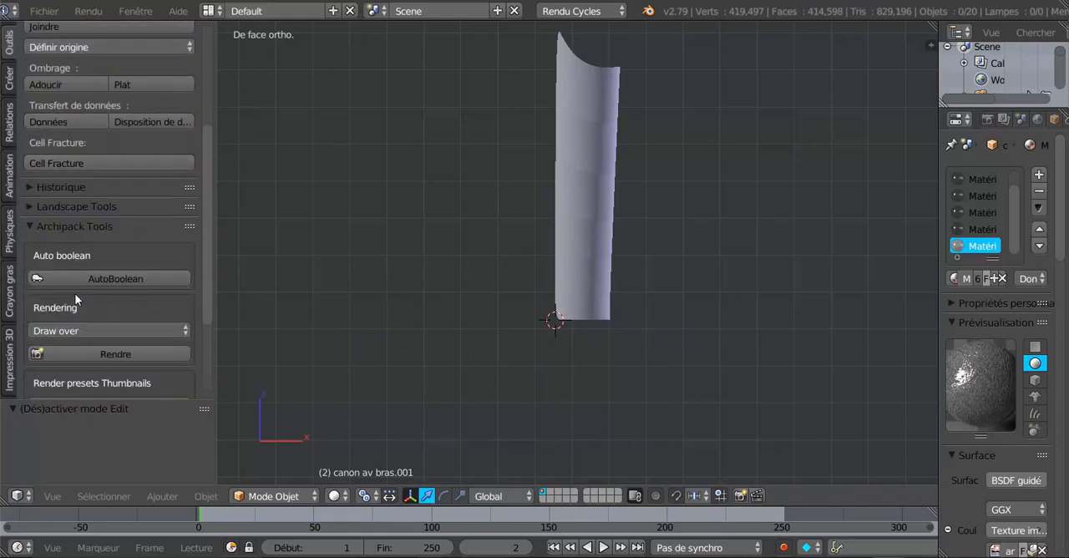
scroll(75, 294, down, 1)
scroll(74, 293, up, 3)
scroll(75, 293, down, 3)
scroll(75, 293, up, 4)
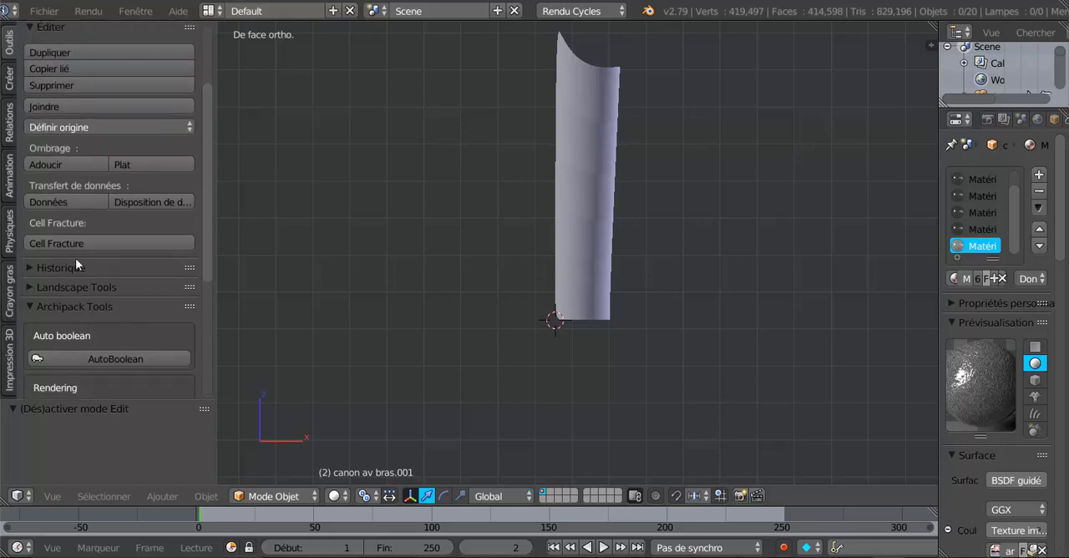
click(60, 128)
click(95, 182)
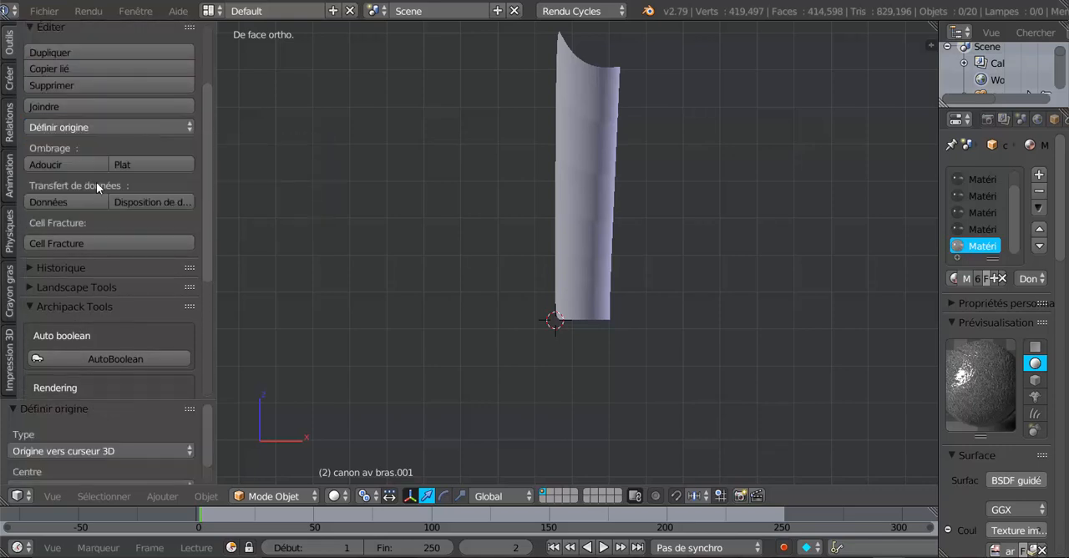
right_click(579, 247)
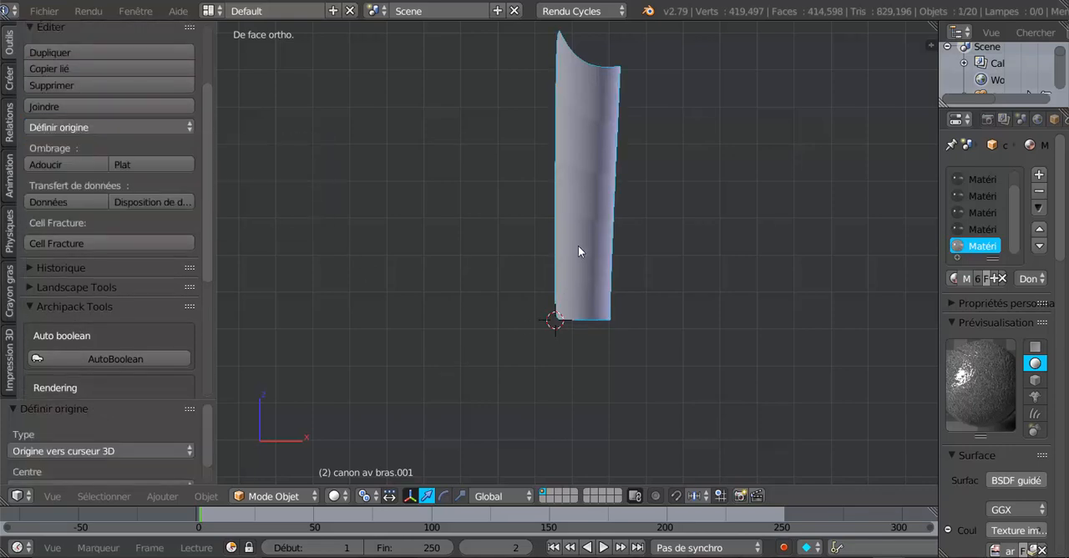
click(74, 127)
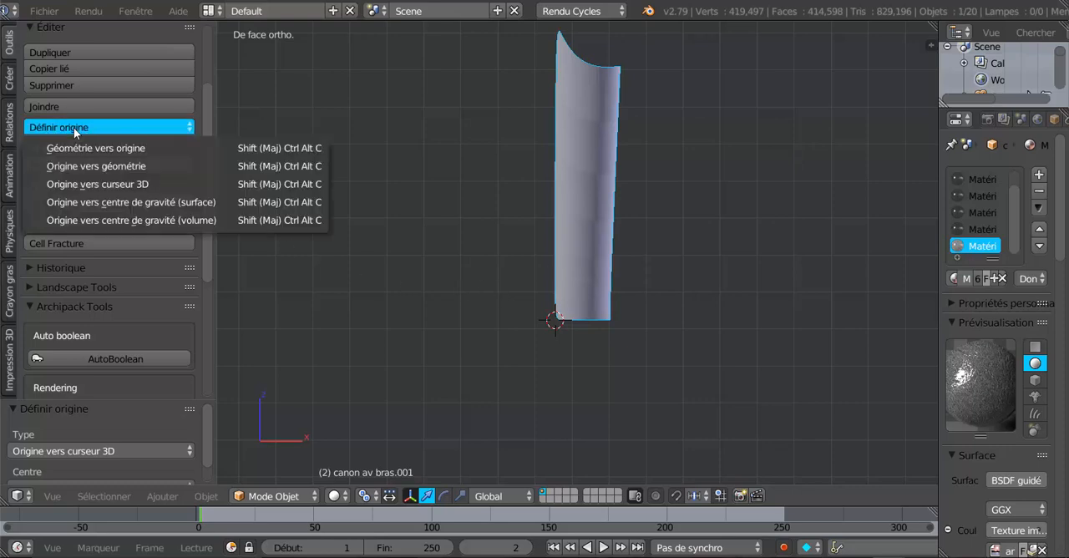
click(85, 183)
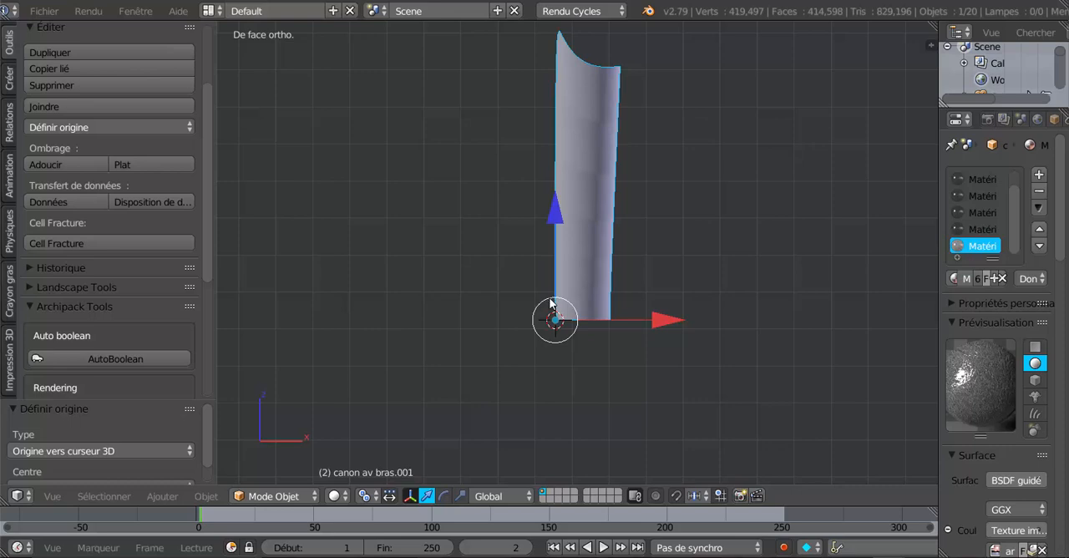
- Add an Arrows (Flèches) empty at the 3D cursor on the cuff's base
click(162, 496)
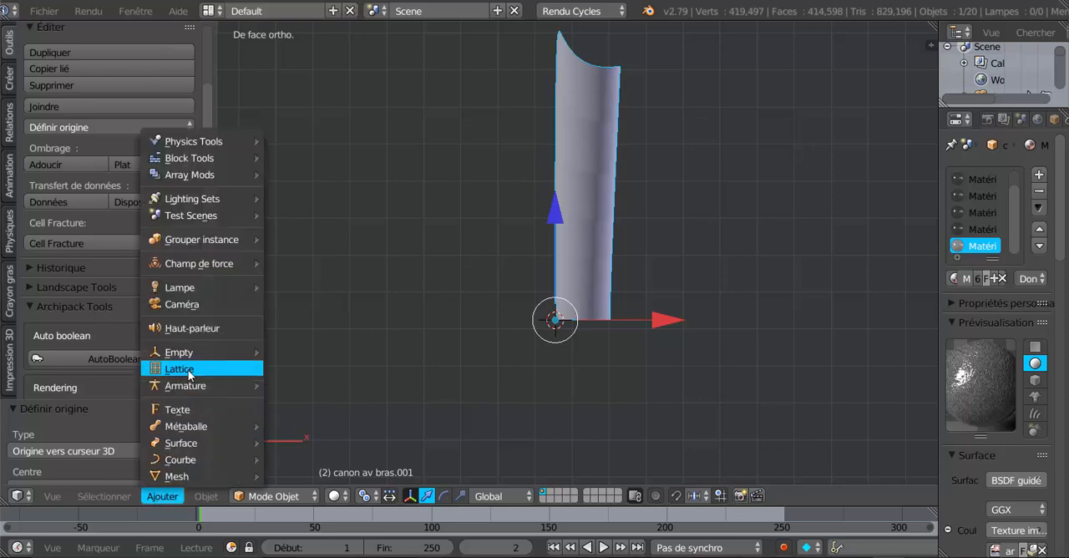
mouse_move(205, 357)
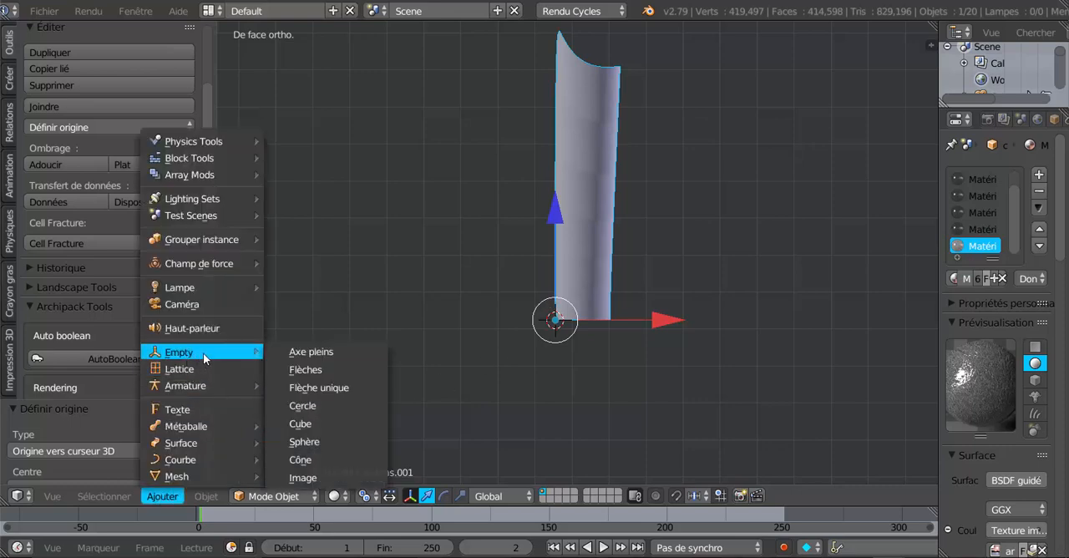
click(318, 370)
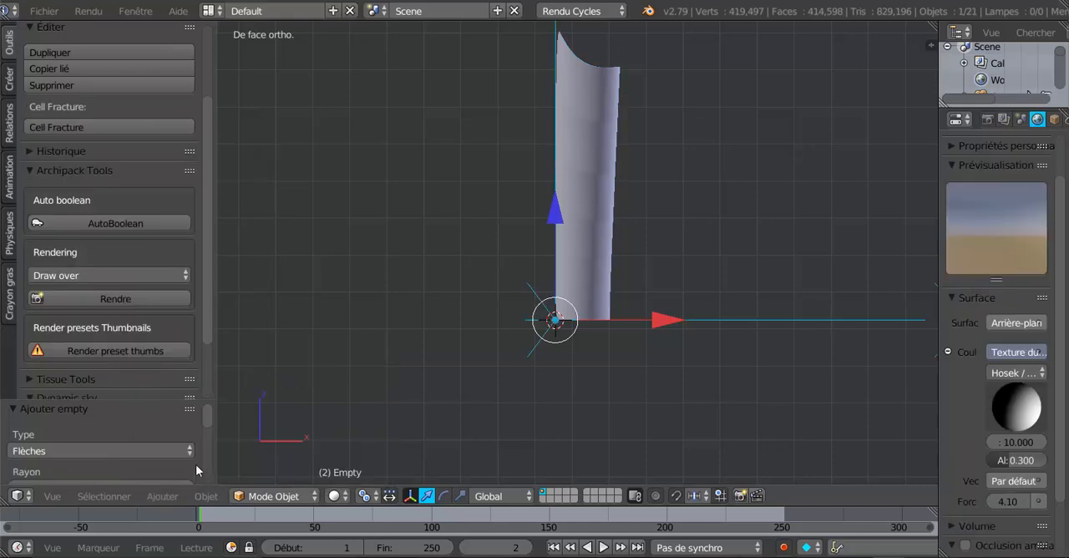
scroll(397, 345, down, 4)
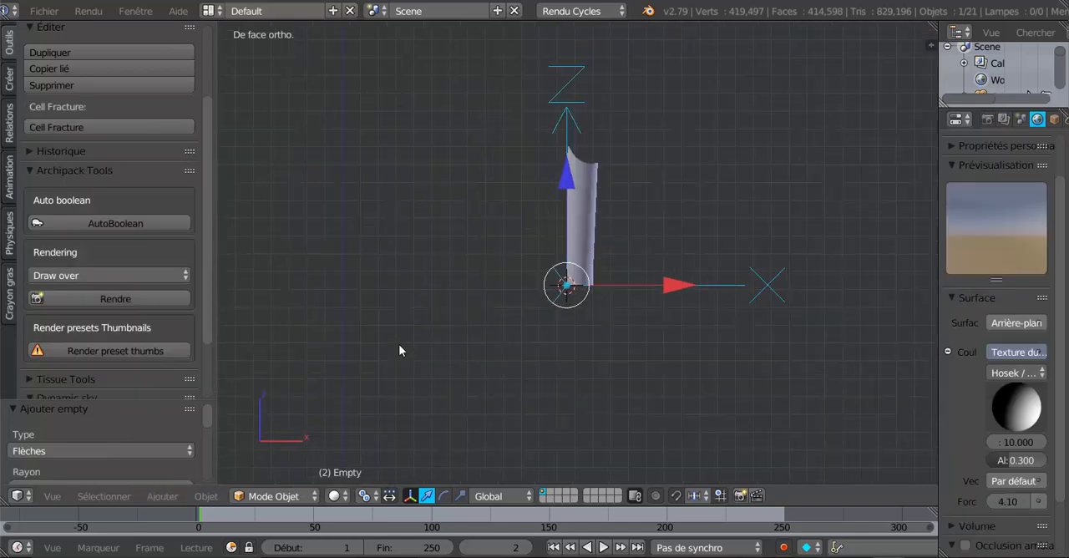
click(162, 496)
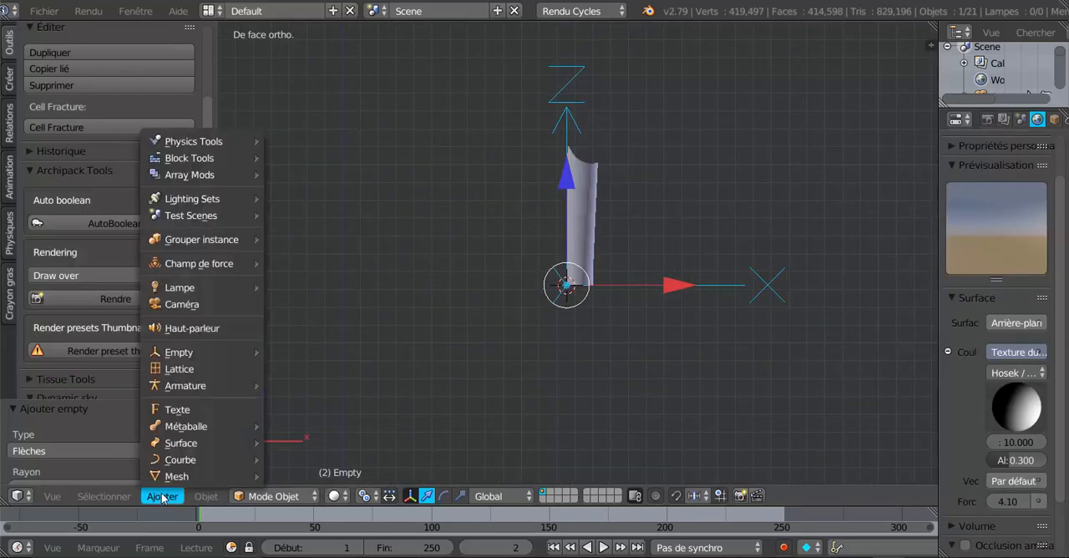
mouse_move(192, 476)
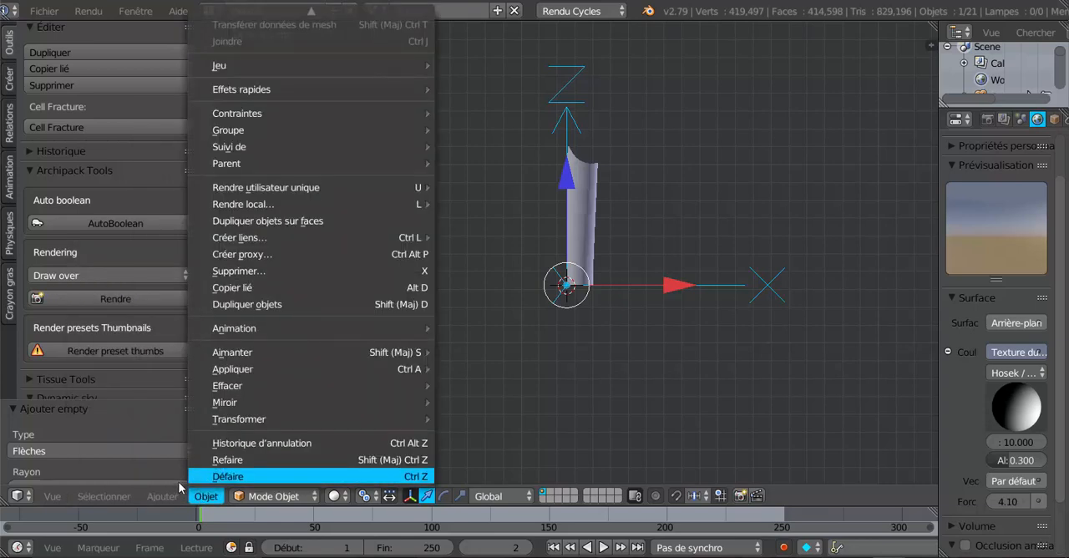
mouse_move(103, 496)
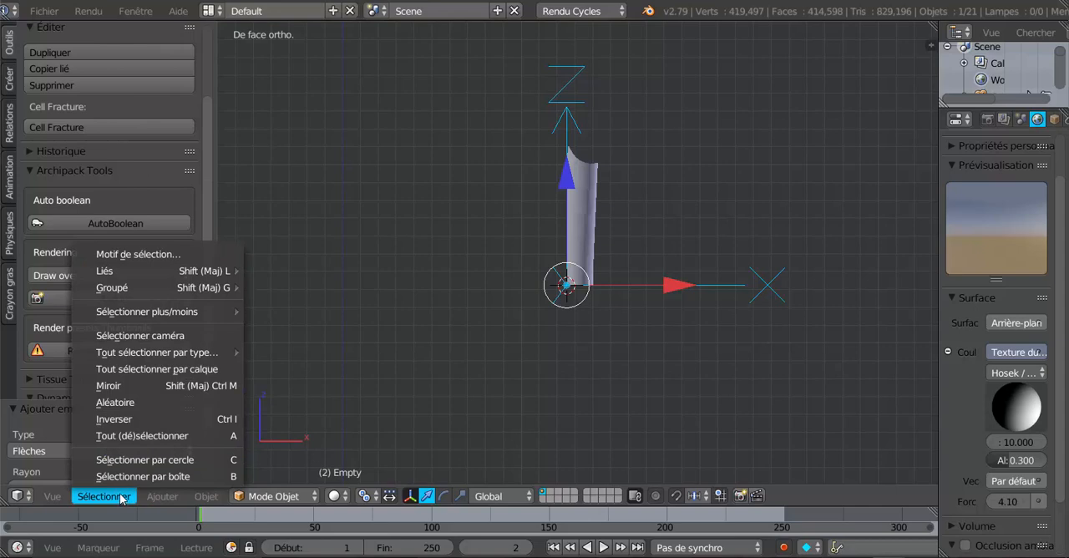
scroll(660, 361, up, 3)
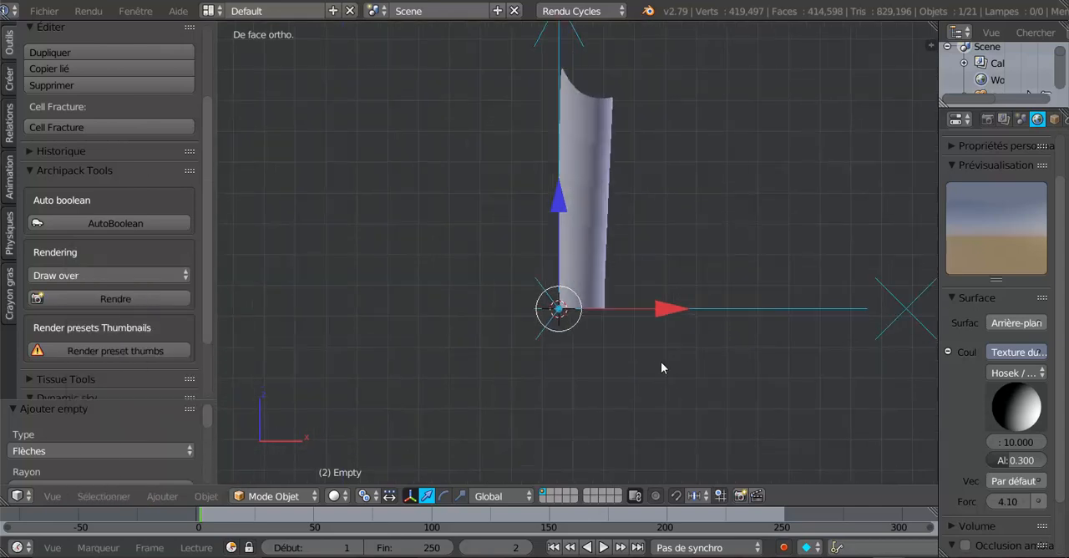
- Add a Mirror modifier on the X axis to the half cuff, place it above Subsurf and enable clipping (Troncature)
right_click(595, 210)
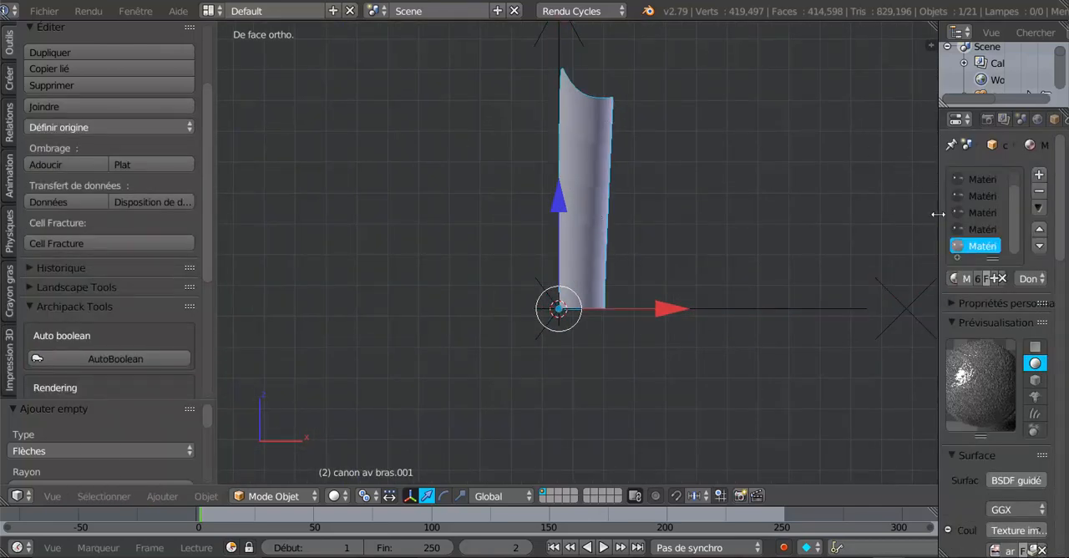
drag(937, 214, 765, 215)
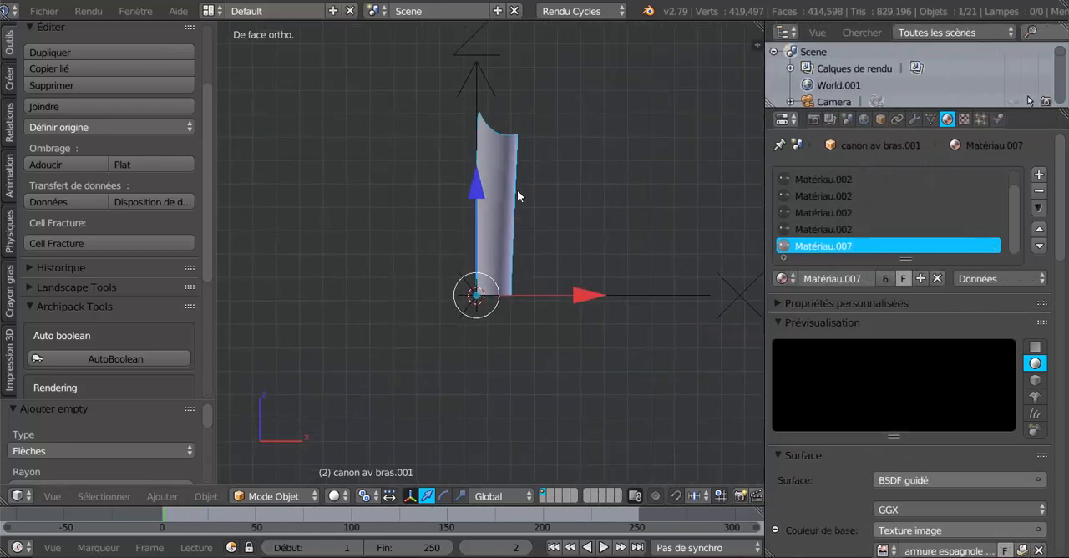
click(913, 118)
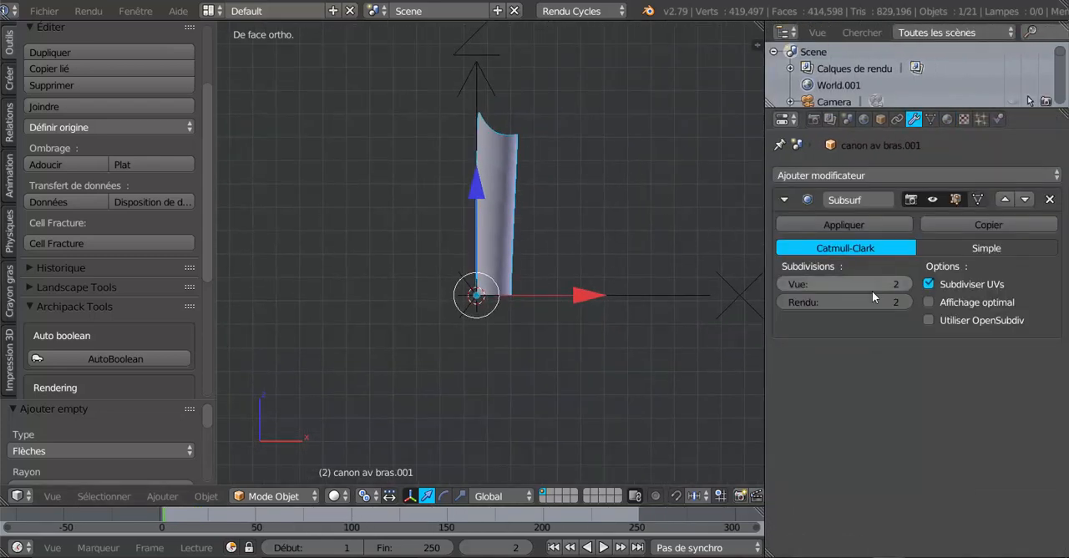
click(877, 173)
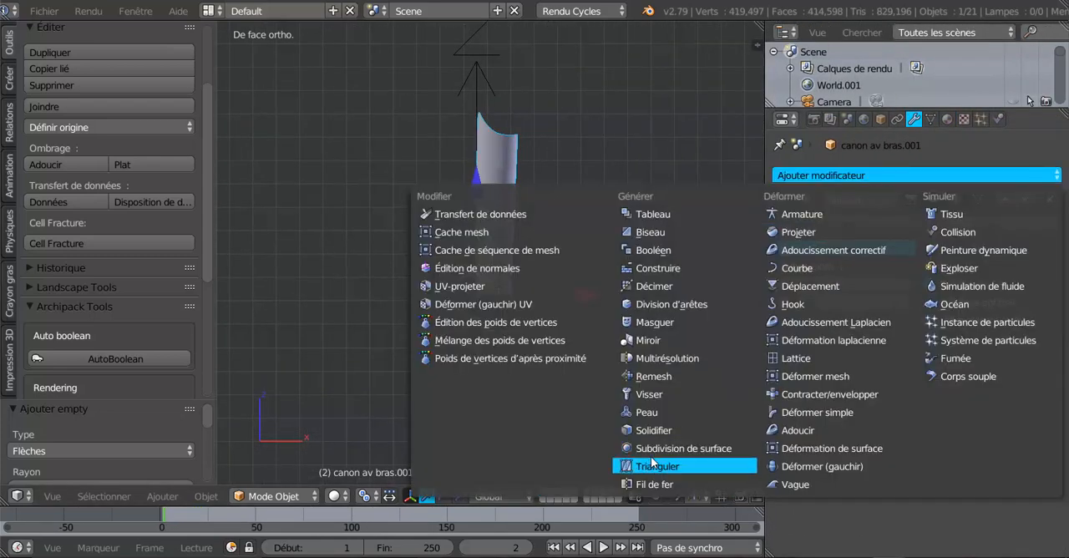
click(647, 339)
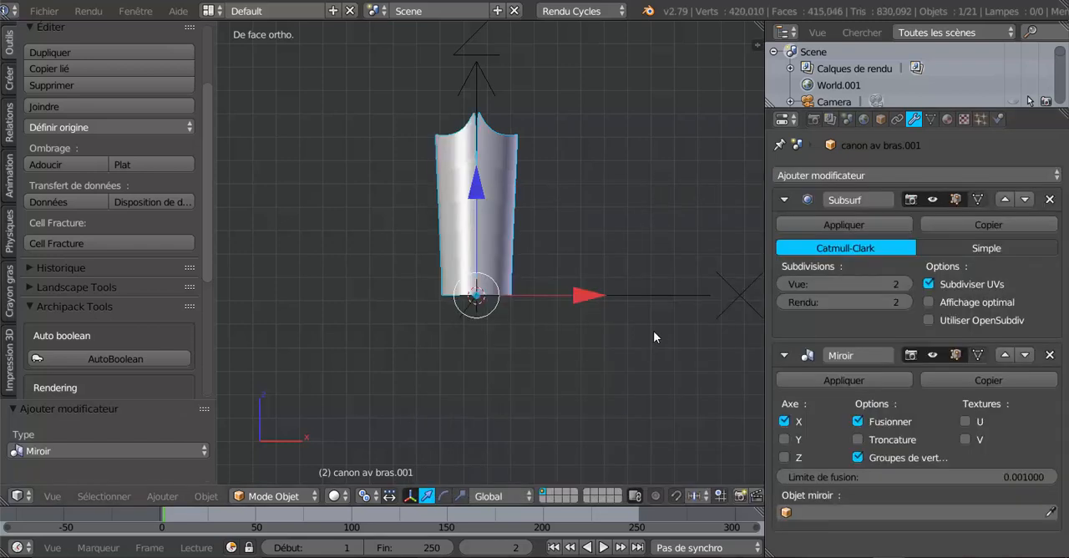
click(1005, 355)
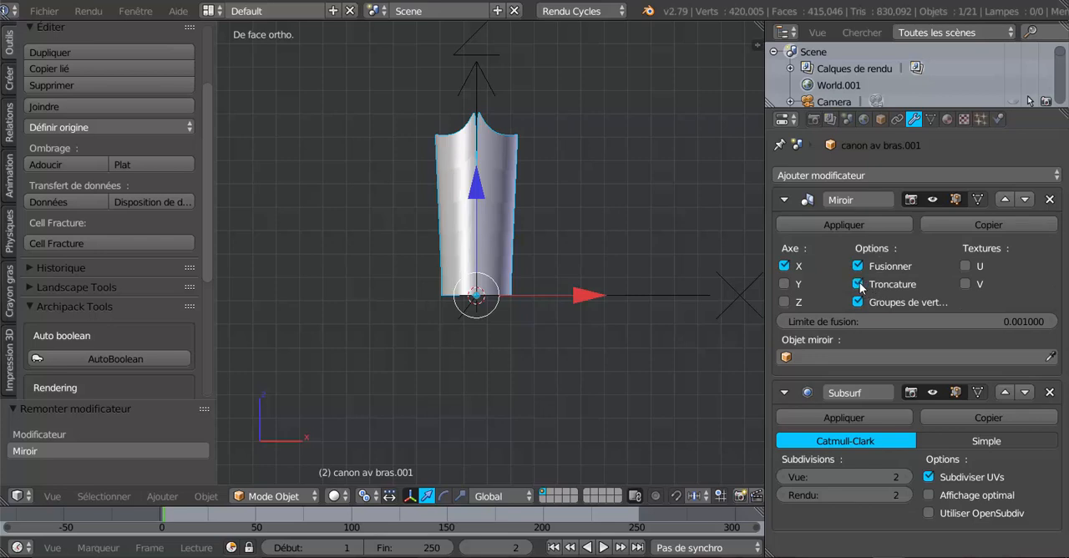
- In Edit Mode with edge selection, select the vertical centre edge loop of the half cuff and check the mirror seam in wireframe and solid shading
key(Tab)
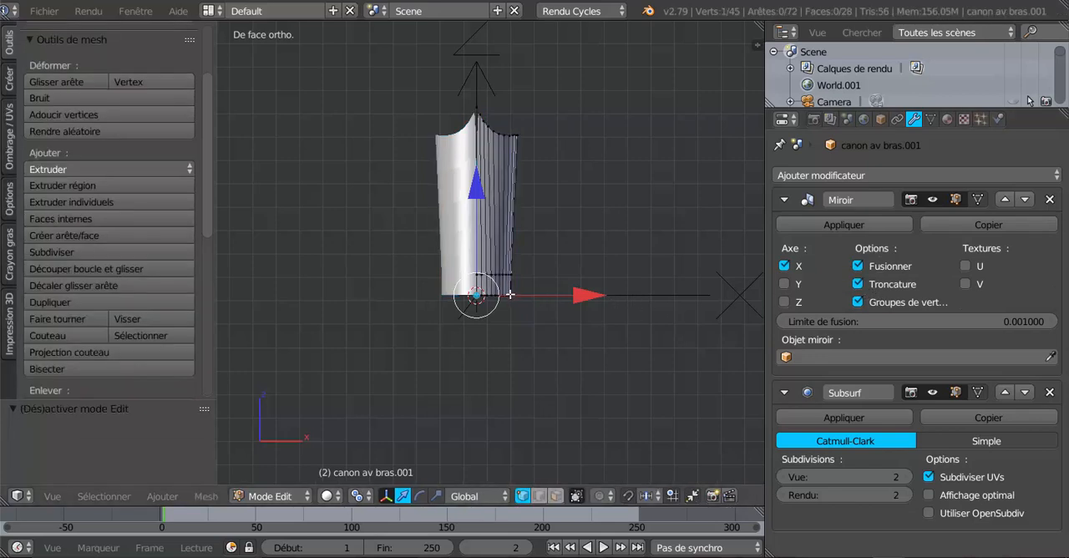
click(538, 495)
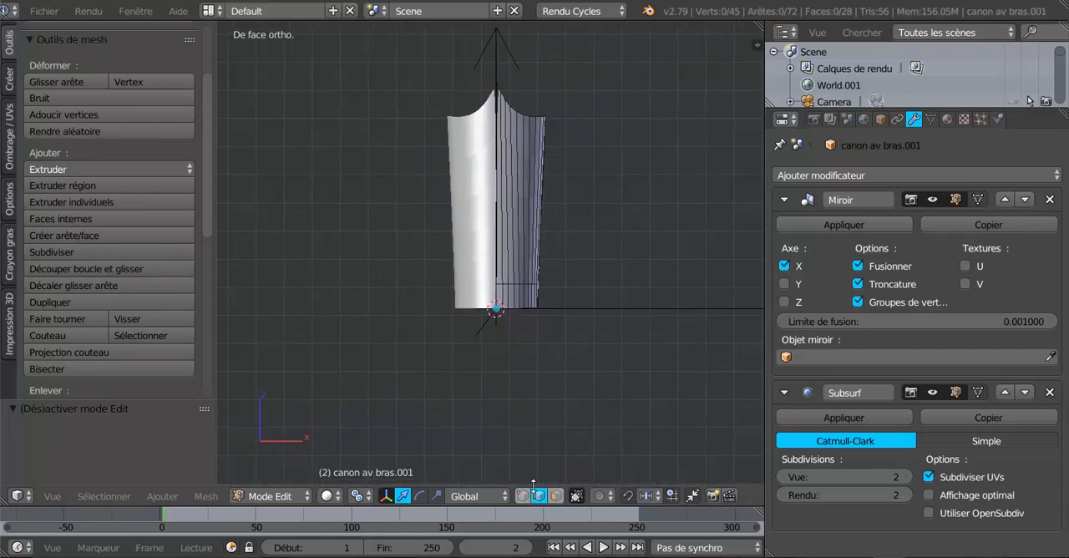
scroll(496, 209, up, 5)
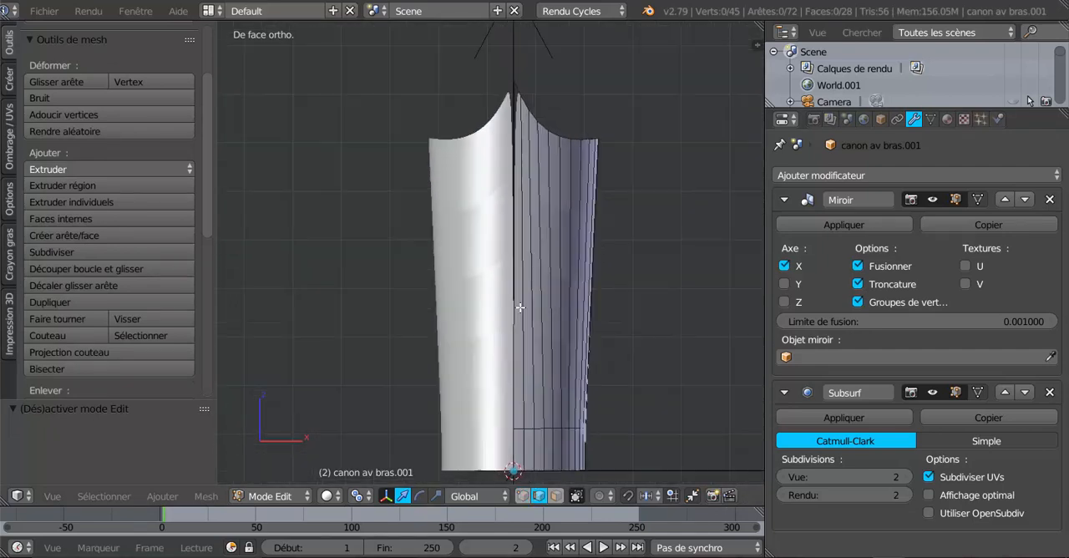
alt+right_click(524, 126)
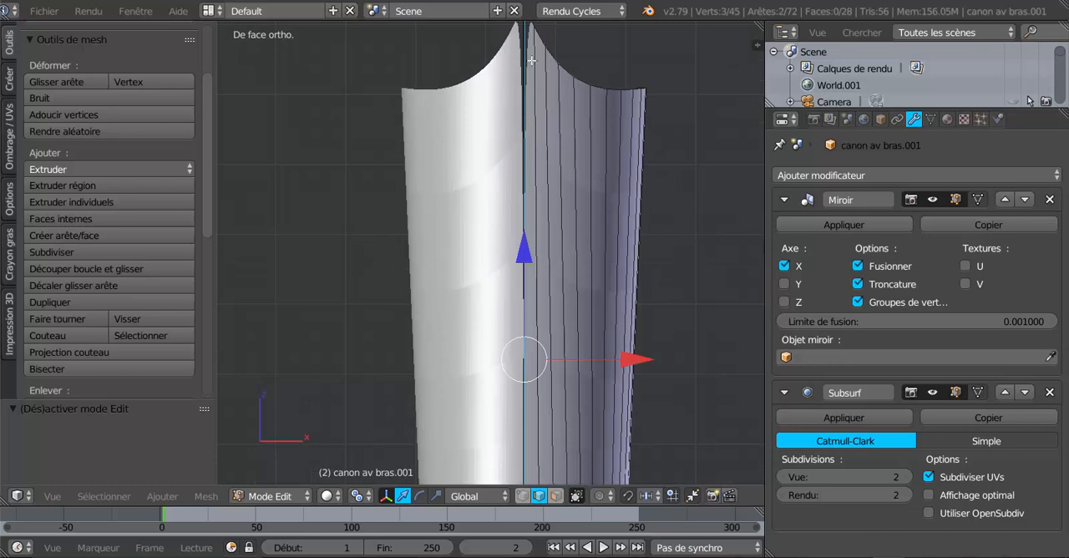
scroll(531, 60, down, 3)
key(z)
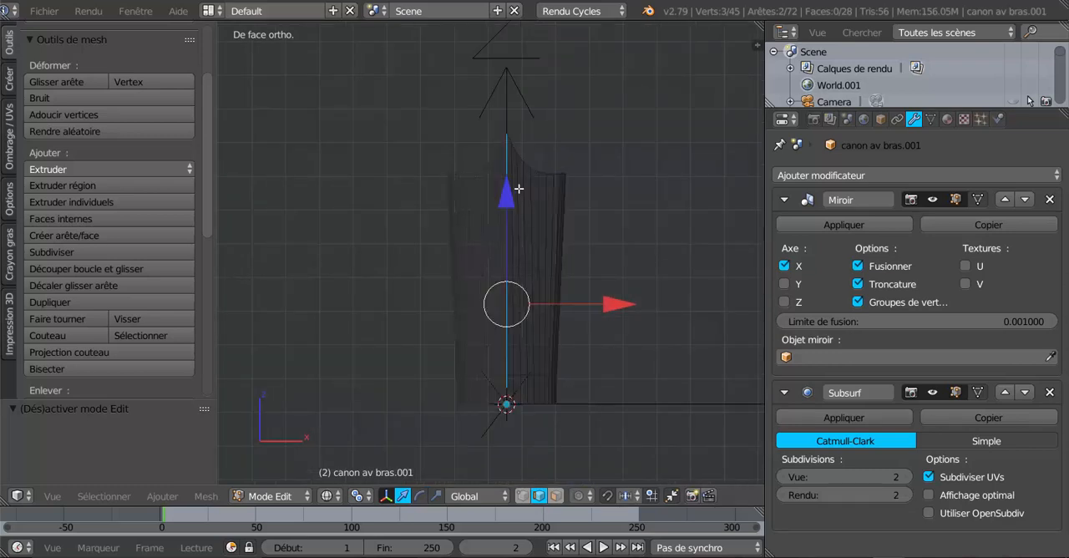
key(z)
scroll(590, 381, up, 2)
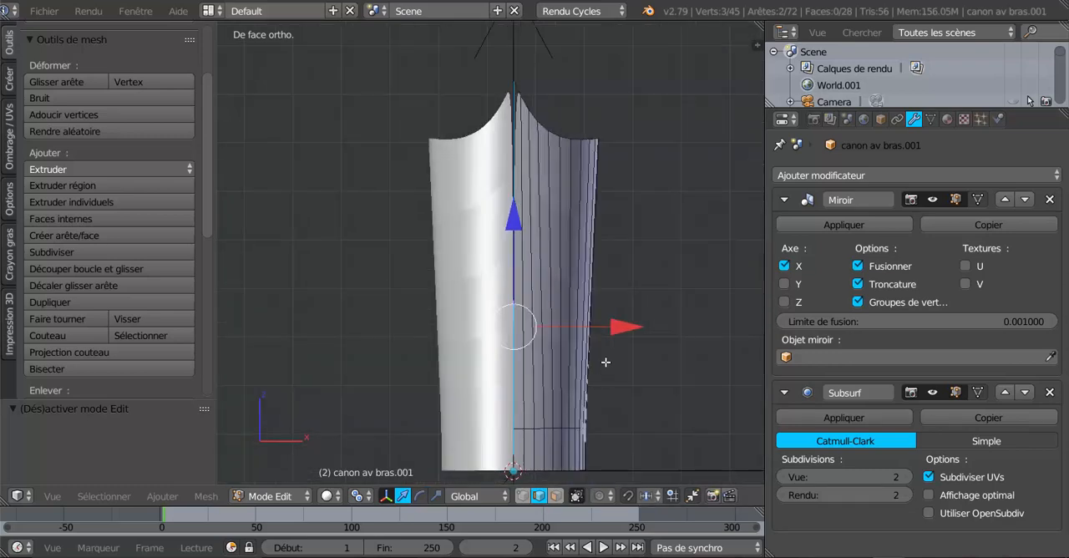
- Move the half cuff's centre edge loop -0.044 along X to close the mirror seam, then return to Object Mode
drag(620, 328, 575, 326)
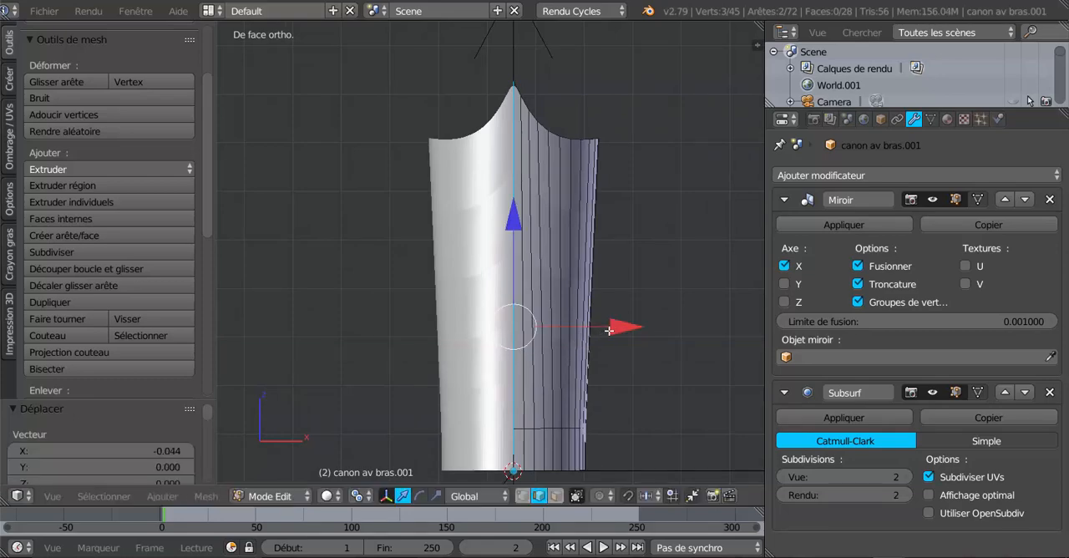
key(Tab)
scroll(535, 326, down, 3)
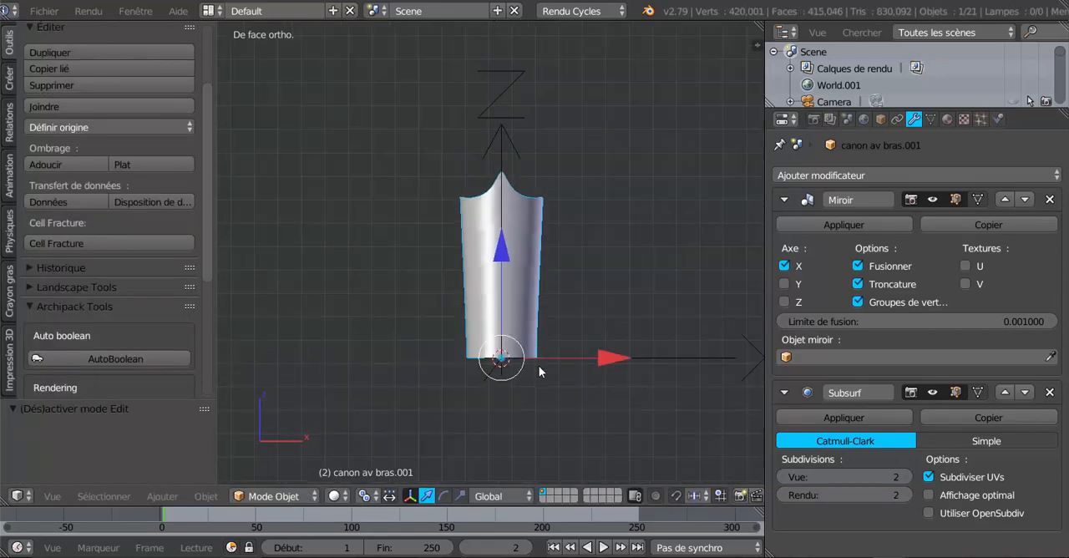
- In Edit Mode from the right view, deselect all of the cuff's geometry and switch to vertex selection
middle_drag(539, 366, 432, 393)
key(KP_3)
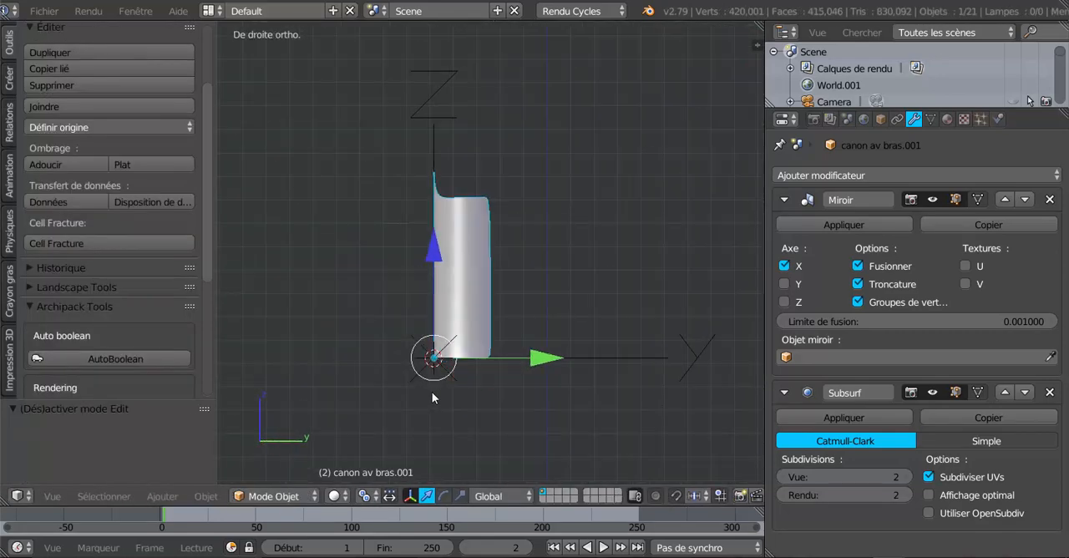
key(Tab)
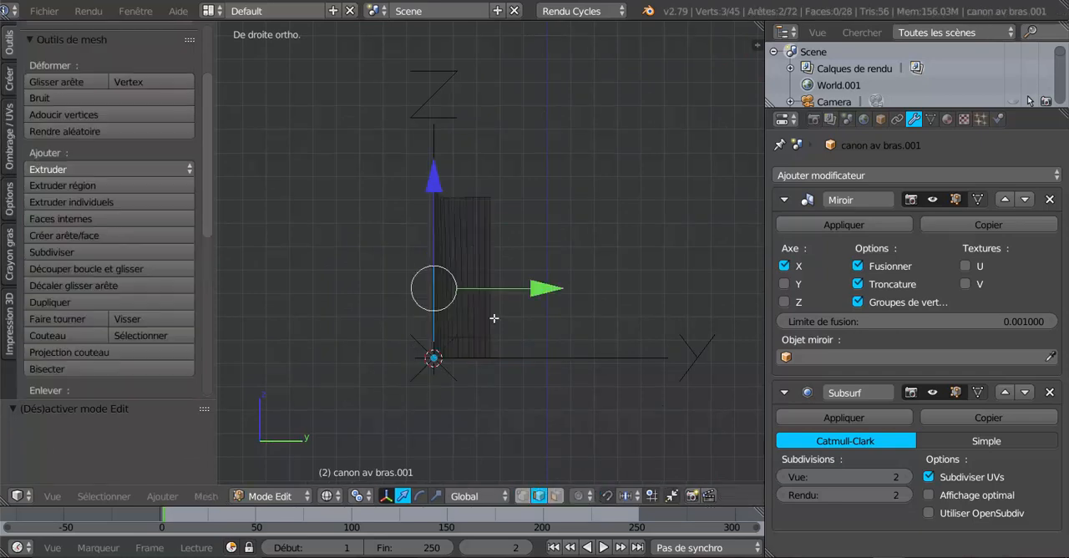
key(a)
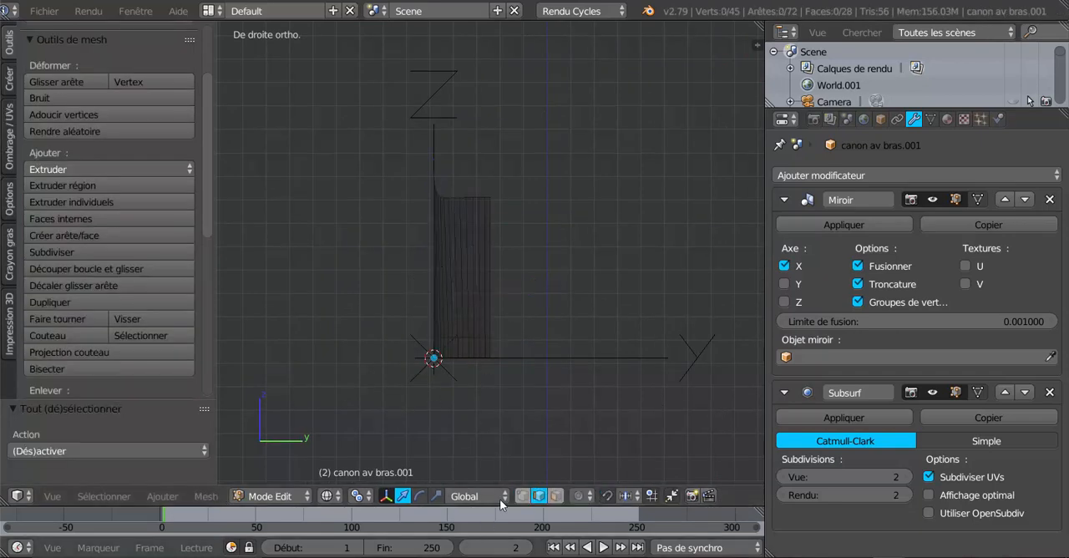
click(522, 496)
scroll(487, 264, up, 4)
scroll(488, 265, up, 2)
shift+middle_drag(498, 309, 557, 417)
scroll(526, 264, down, 5)
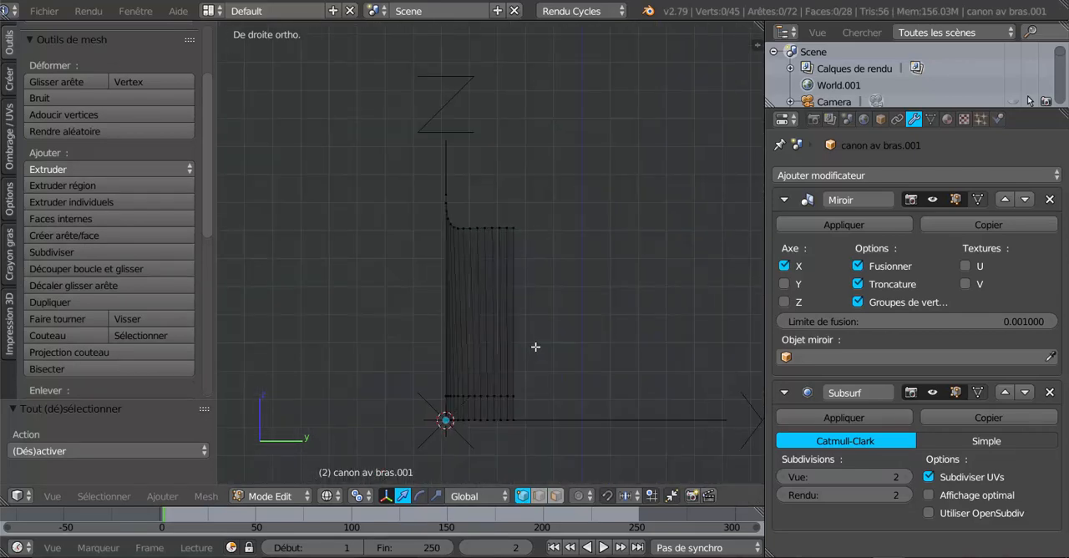
- Examine the mirrored cuff's side profile and overall shape in wireframe and solid shading
key(Tab)
middle_drag(535, 346, 558, 374)
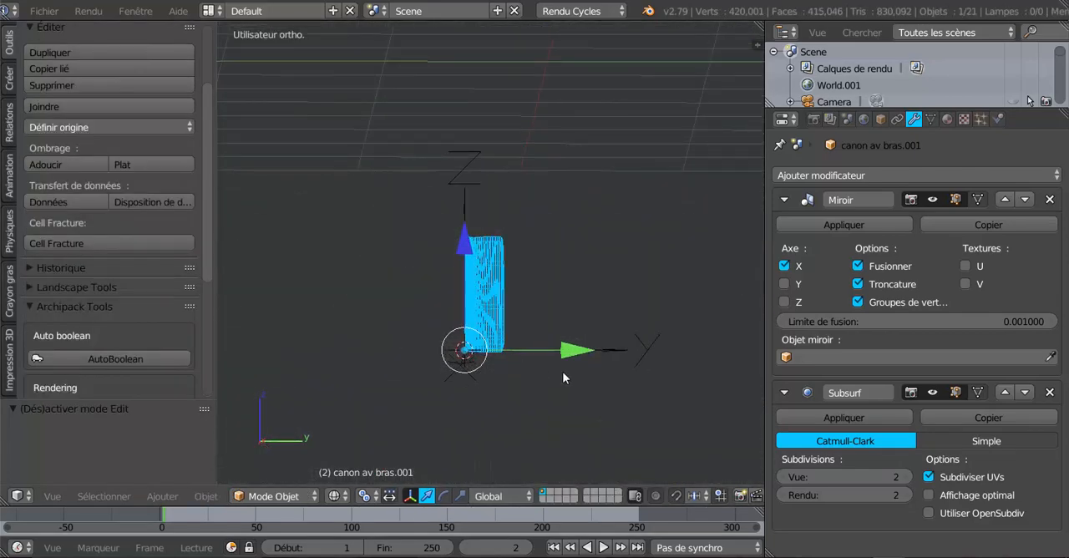
key(KP_1)
key(KP_3)
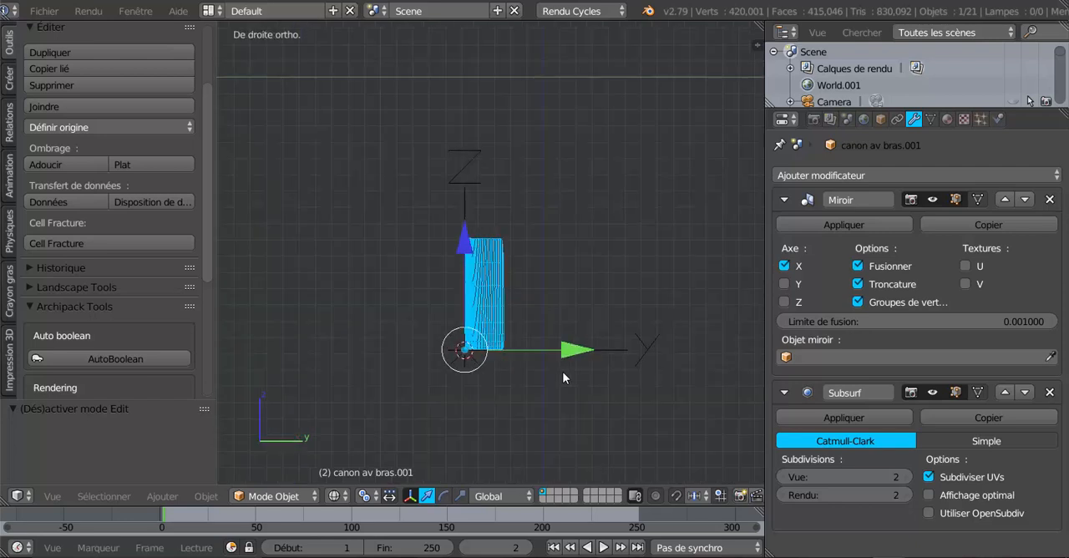
key(z)
scroll(547, 339, up, 4)
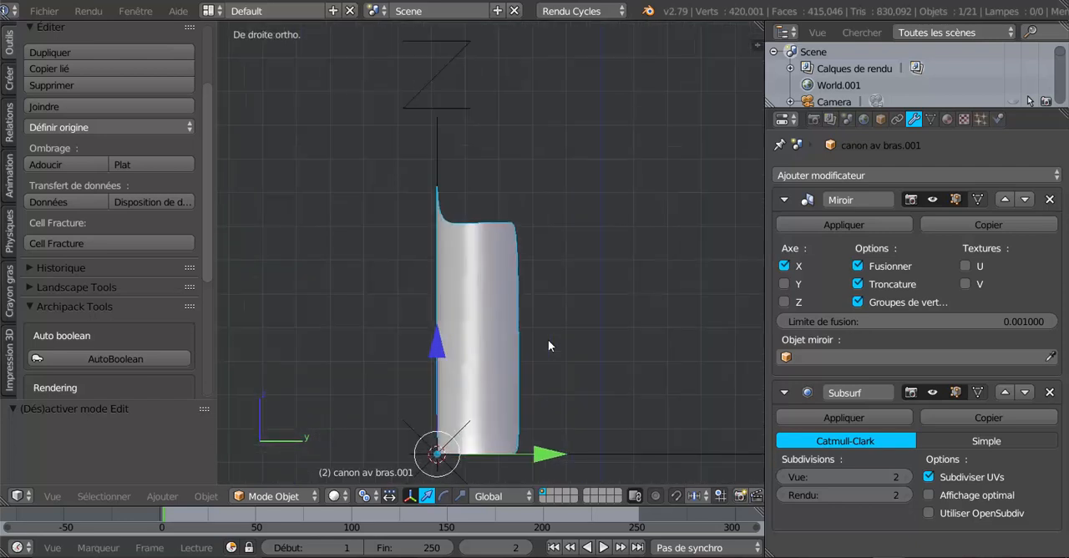
key(Tab)
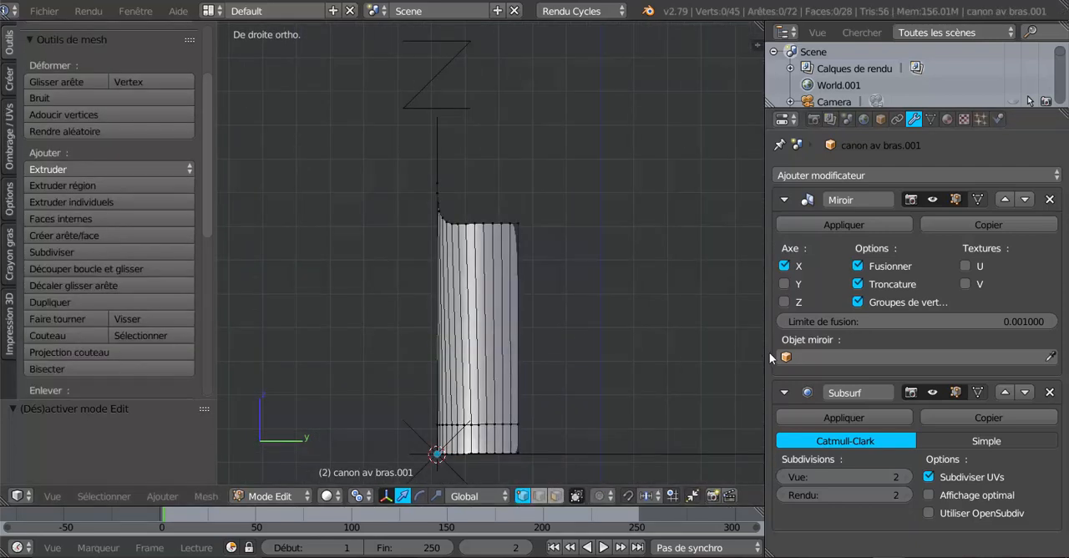
drag(770, 357, 793, 350)
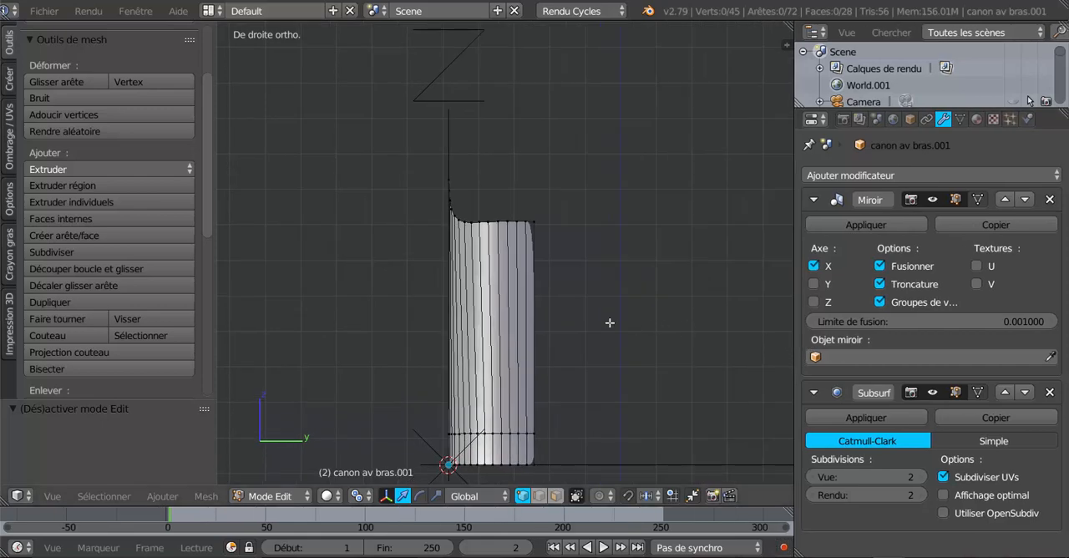
middle_drag(563, 326, 700, 348)
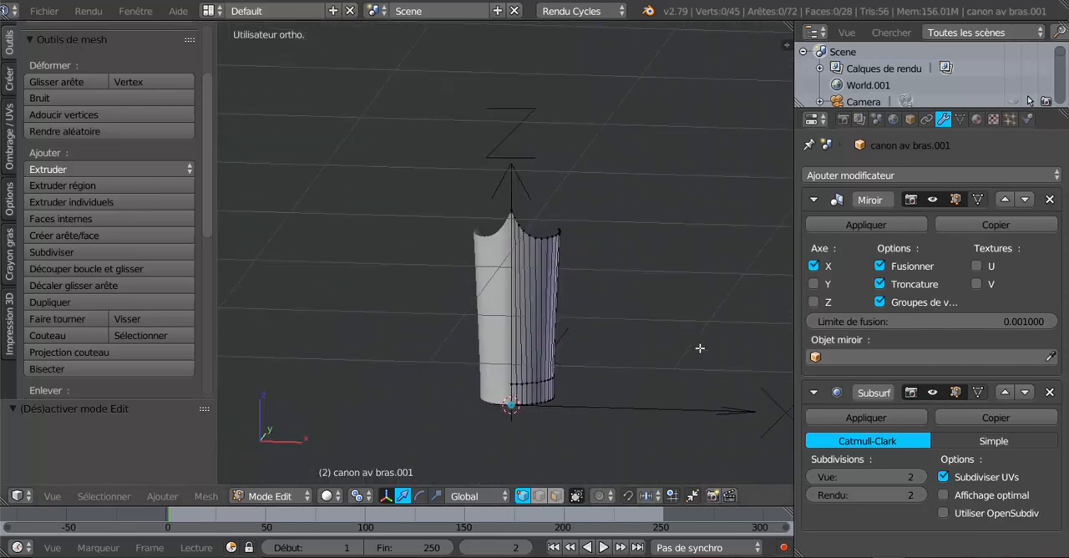
- Apply the cuff's Mirror modifier in Object Mode and reopen the full mesh in Edit Mode from the right view
key(Tab)
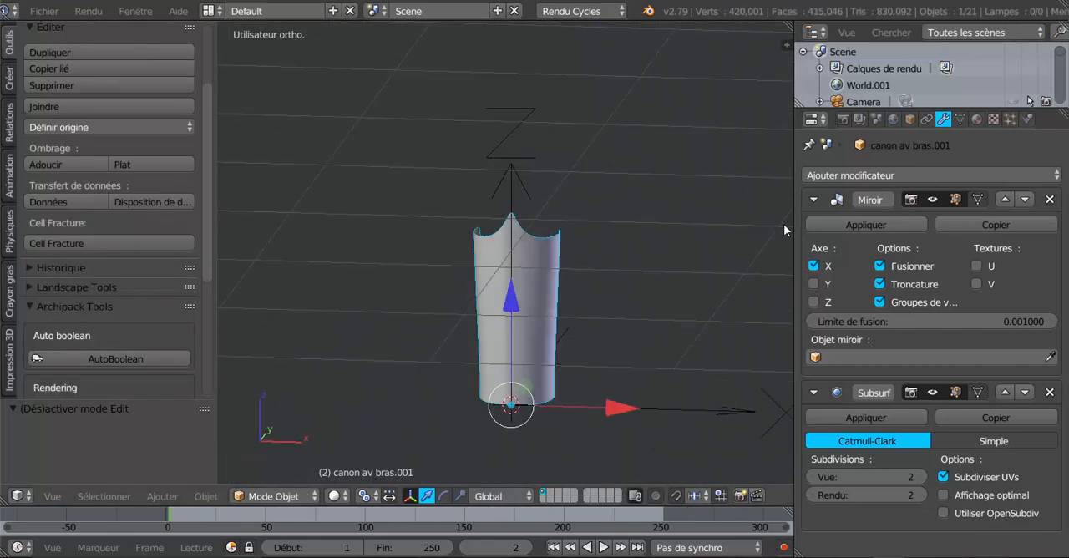
click(865, 225)
key(Tab)
middle_drag(671, 312, 465, 337)
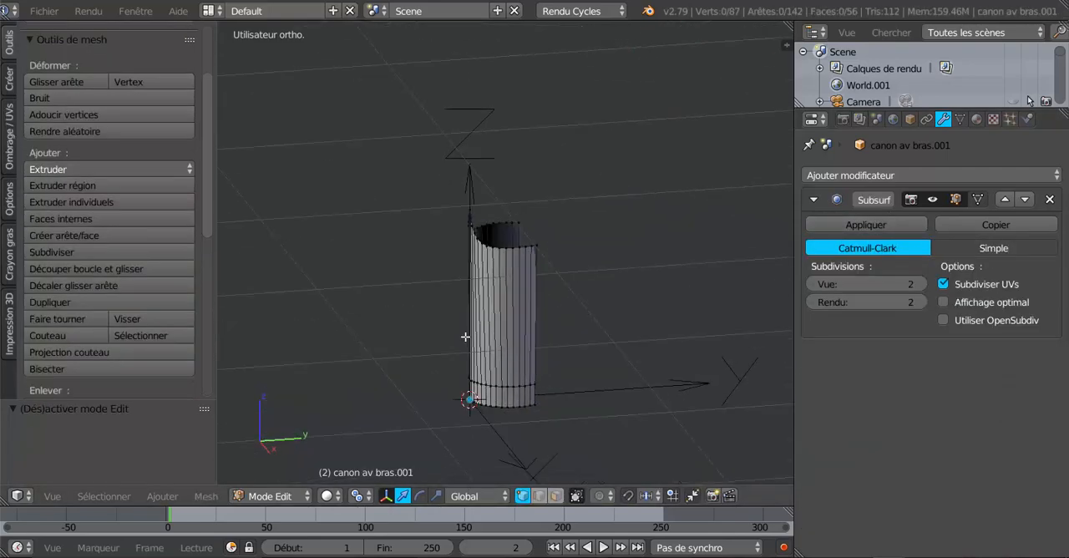
key(KP_3)
scroll(505, 269, up, 4)
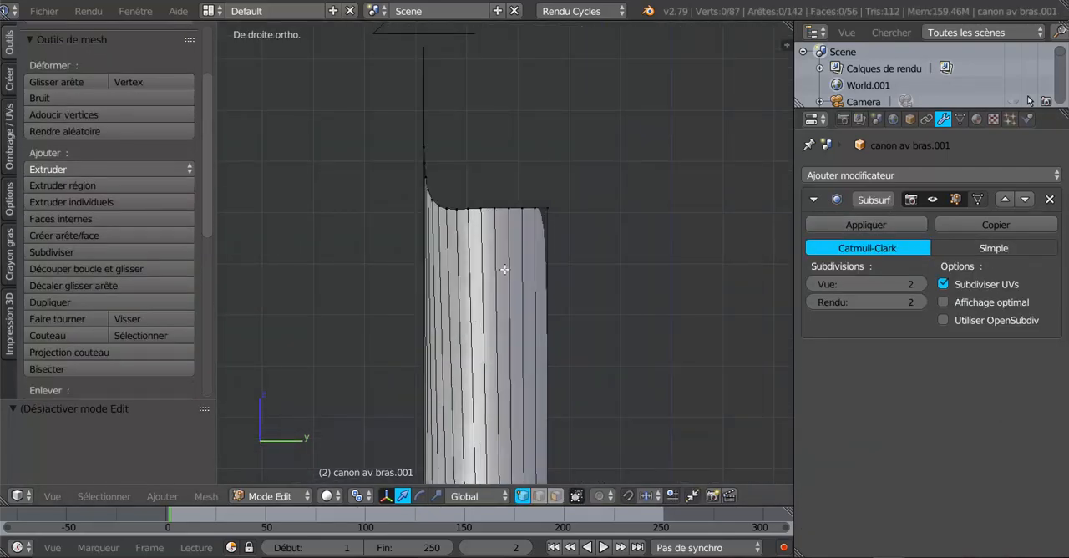
- In Object Mode, delete the Arrows empty and reselect the cuff, viewed from the right
right_click(434, 139)
scroll(522, 158, down, 3)
middle_drag(522, 158, 464, 117)
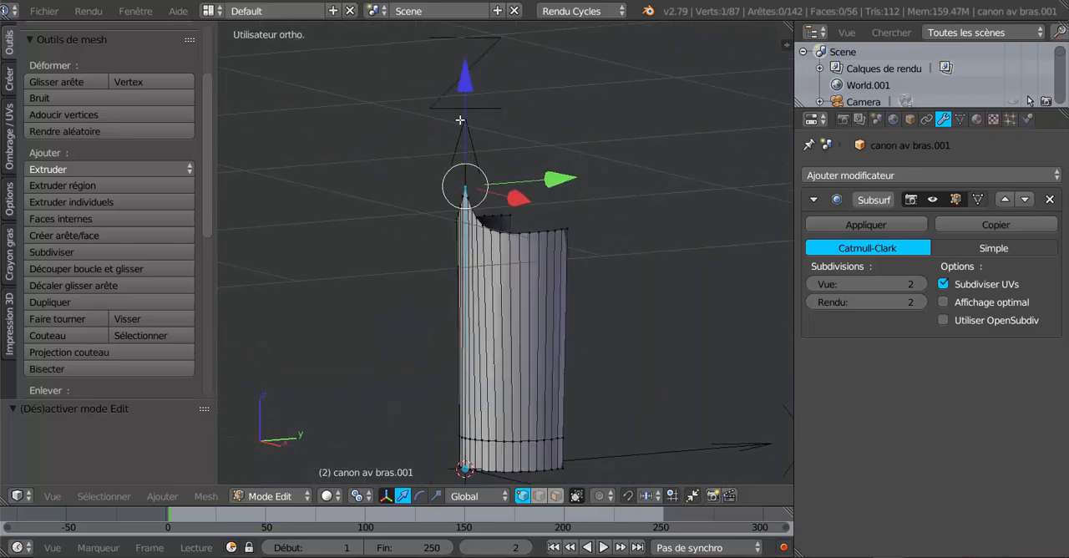
key(Tab)
right_click(480, 116)
key(x)
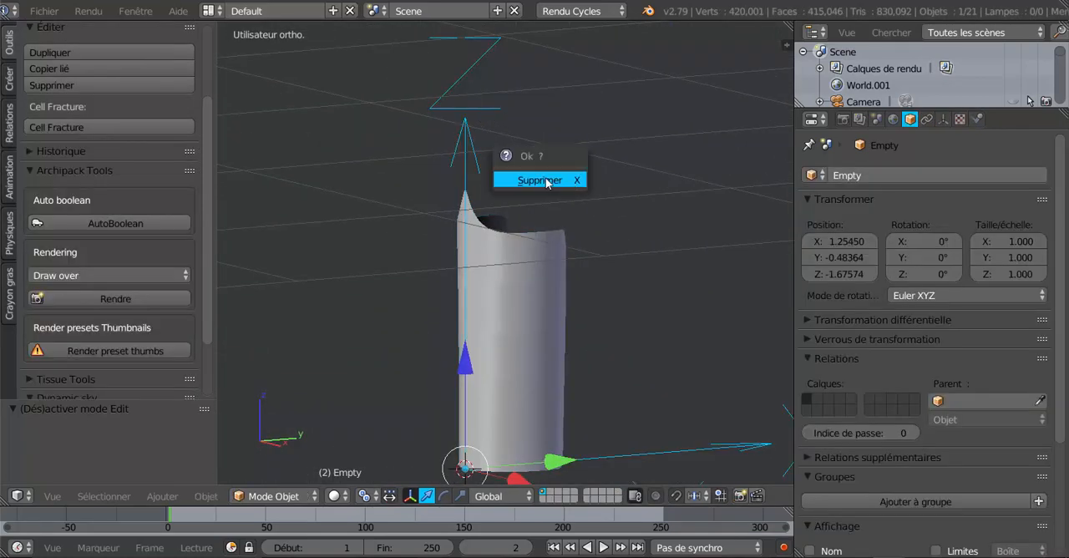
click(569, 178)
right_click(558, 243)
key(KP_1)
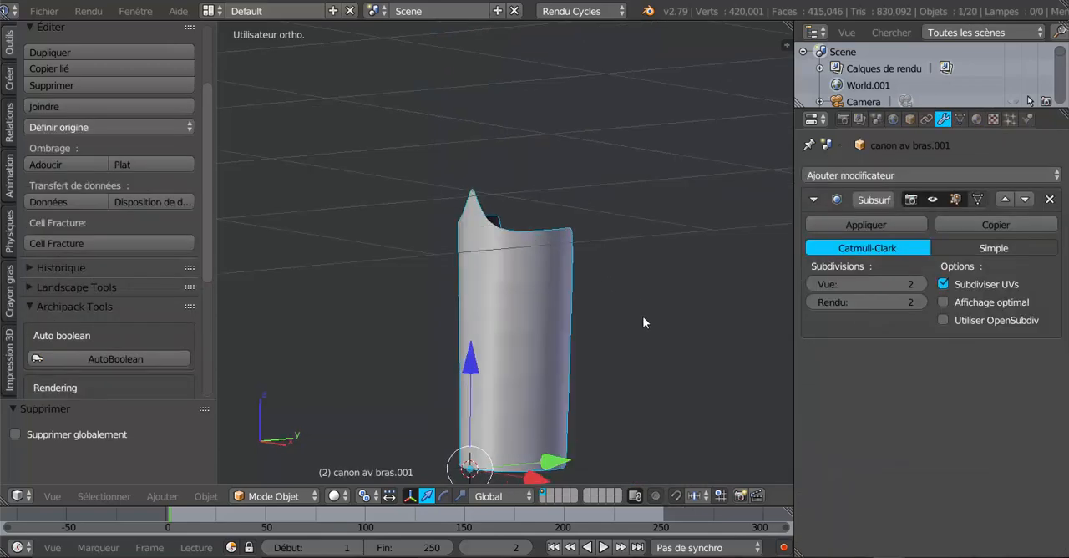
key(KP_3)
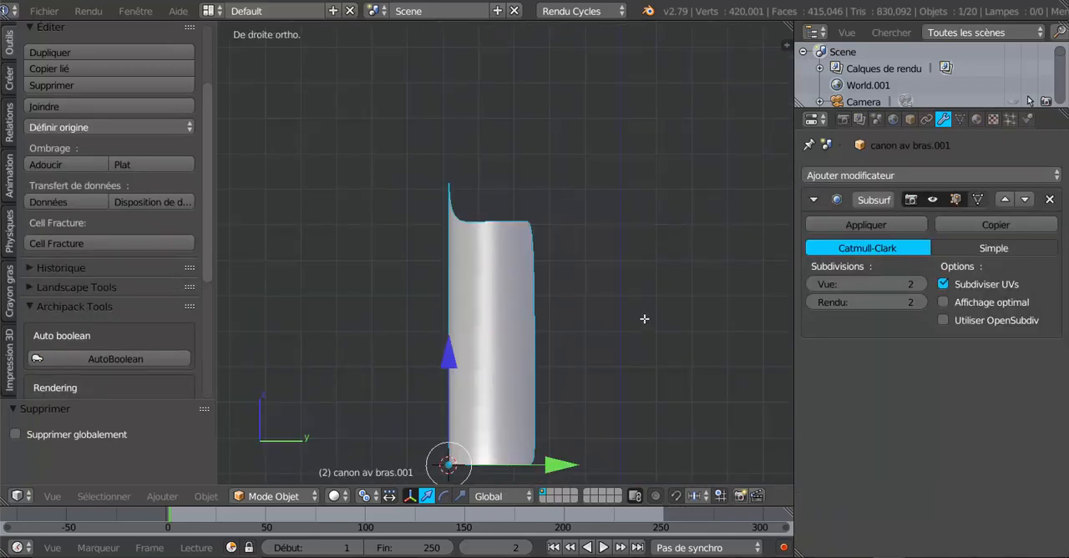
- In wireframe Edit Mode, circle-select the two rearmost vertices of the cuff's upper rim and lower them 0.163 along Z
key(Tab)
scroll(572, 306, up, 2)
key(z)
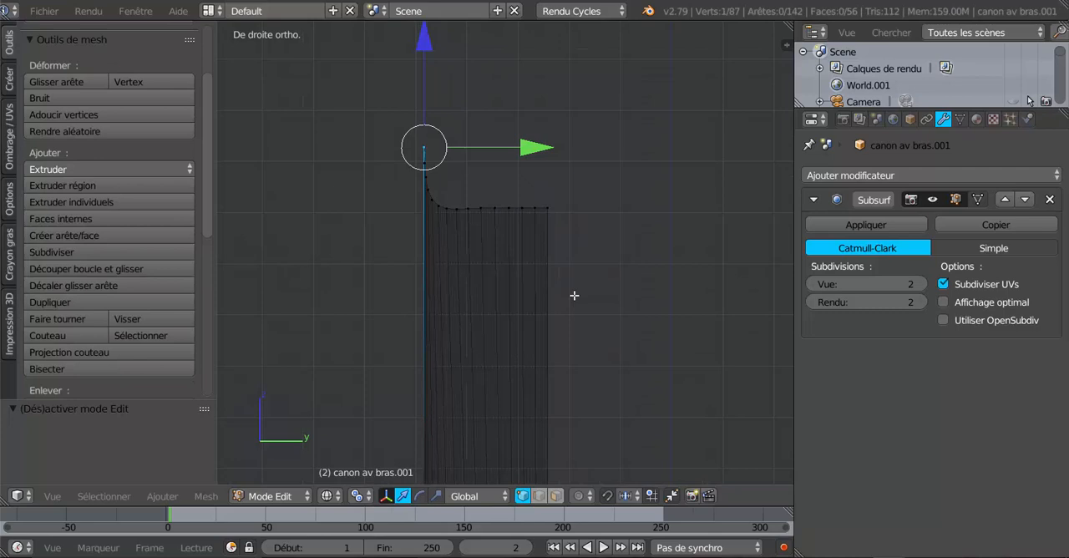
key(a)
key(c)
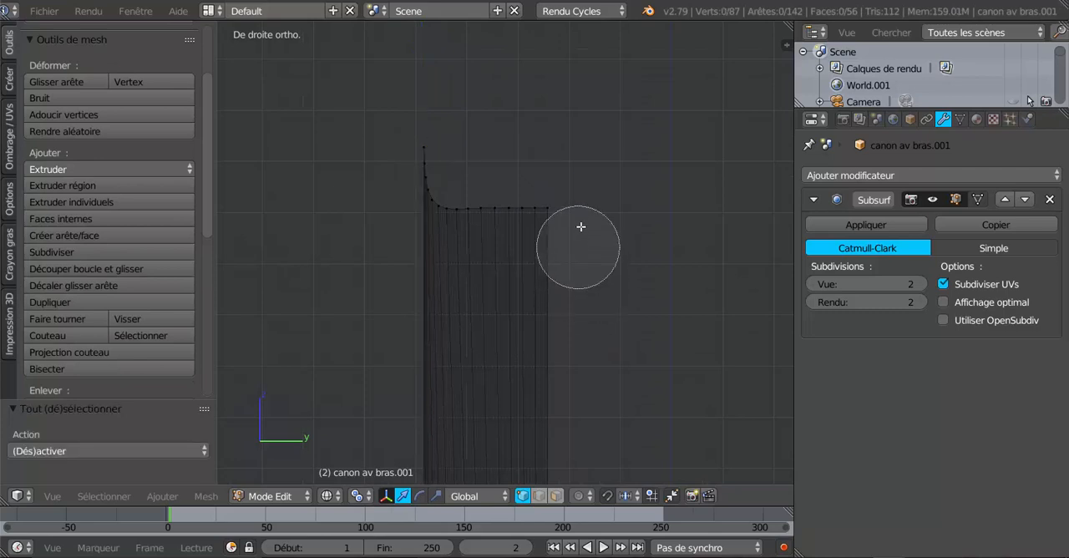
click(551, 211)
drag(551, 106, 571, 190)
scroll(560, 256, down, 3)
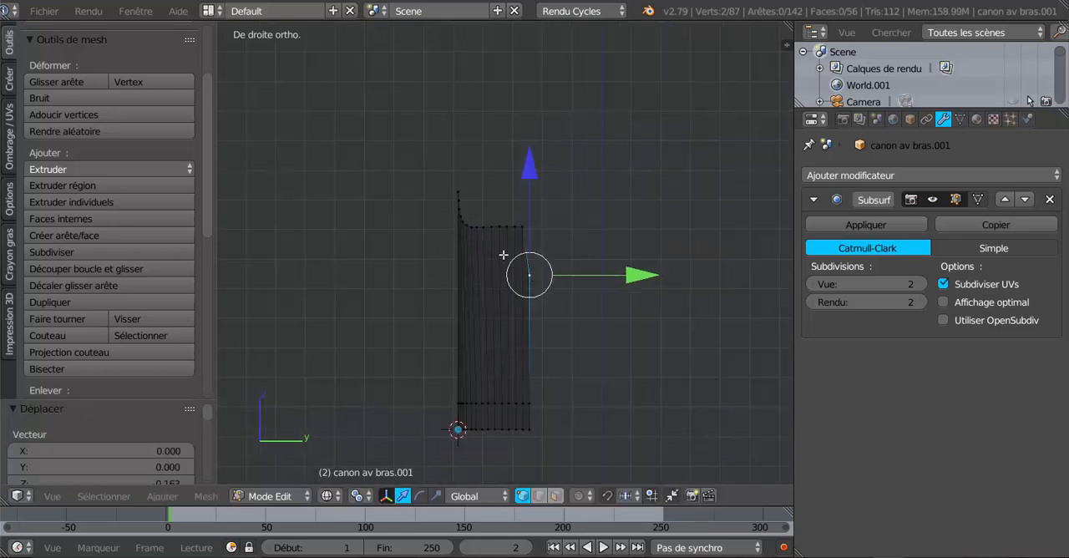
- Circle-select the second pair of upper-rim vertices from the rear and lower it along Z to slightly above the rearmost pair
scroll(593, 211, up, 3)
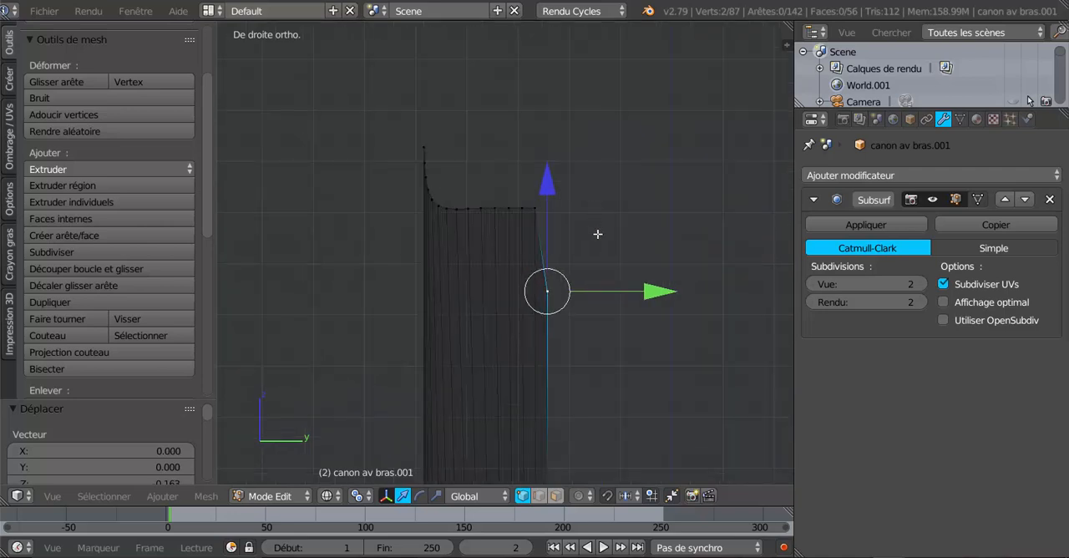
key(a)
key(c)
scroll(568, 219, down, 6)
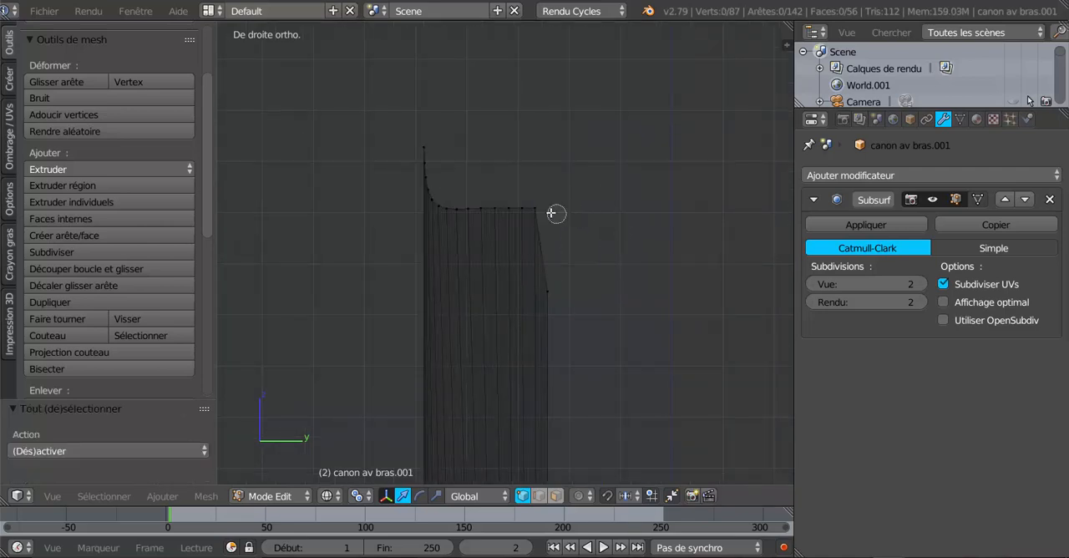
click(536, 209)
right_click(545, 167)
drag(536, 109, 537, 121)
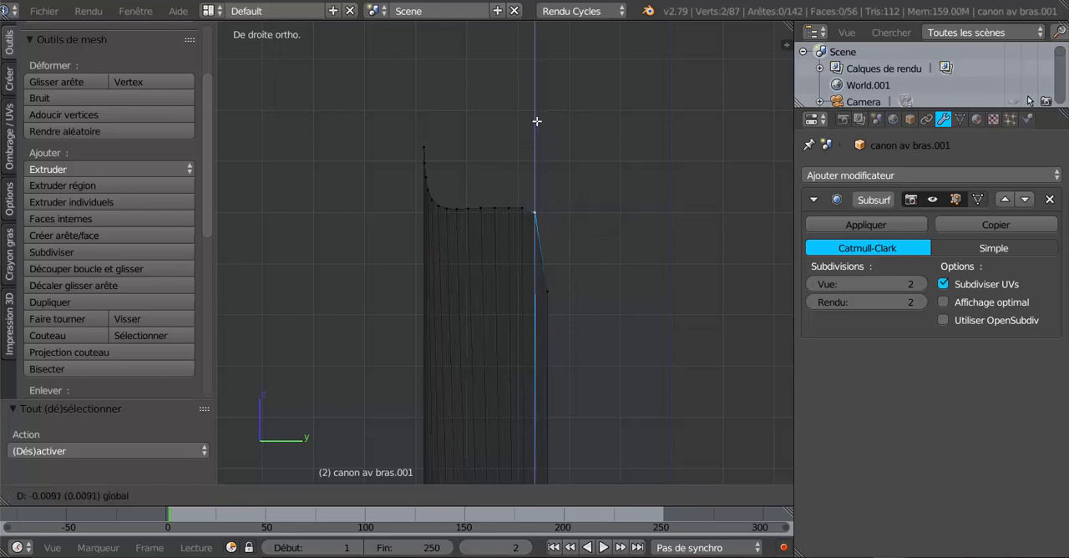
click(544, 176)
- Lower the third pair of rim vertices from the rear along Z and nudge the second pair down to even the slope
key(a)
key(c)
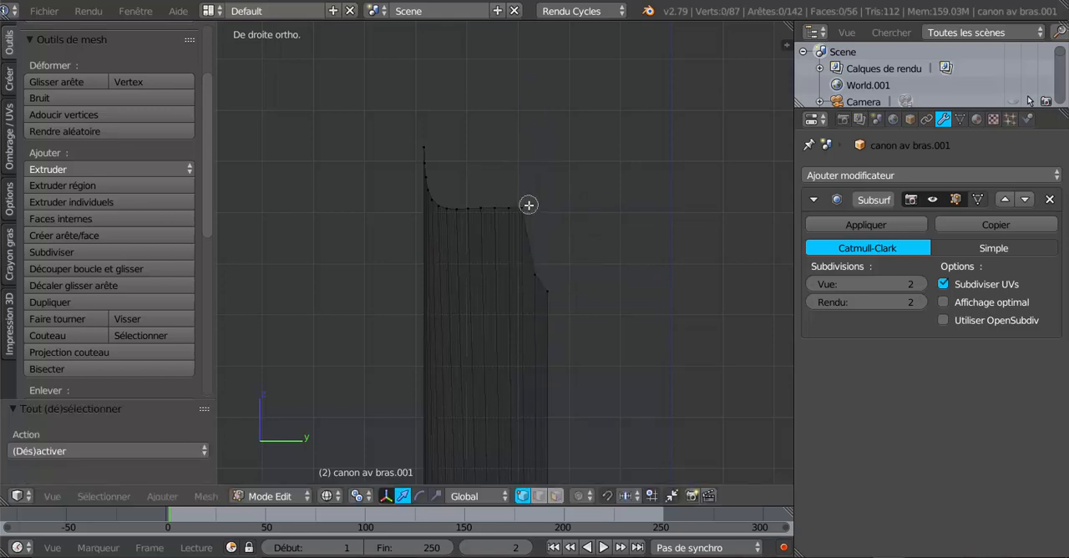
click(529, 205)
right_click(529, 203)
mouse_move(532, 110)
mouse_down()
mouse_move(531, 168)
mouse_move(546, 172)
mouse_up()
key(a)
key(c)
click(536, 274)
right_click(535, 273)
- Lower the fourth and fifth pairs of rim vertices from the rear along Z to continue the diagonal slope
key(a)
key(c)
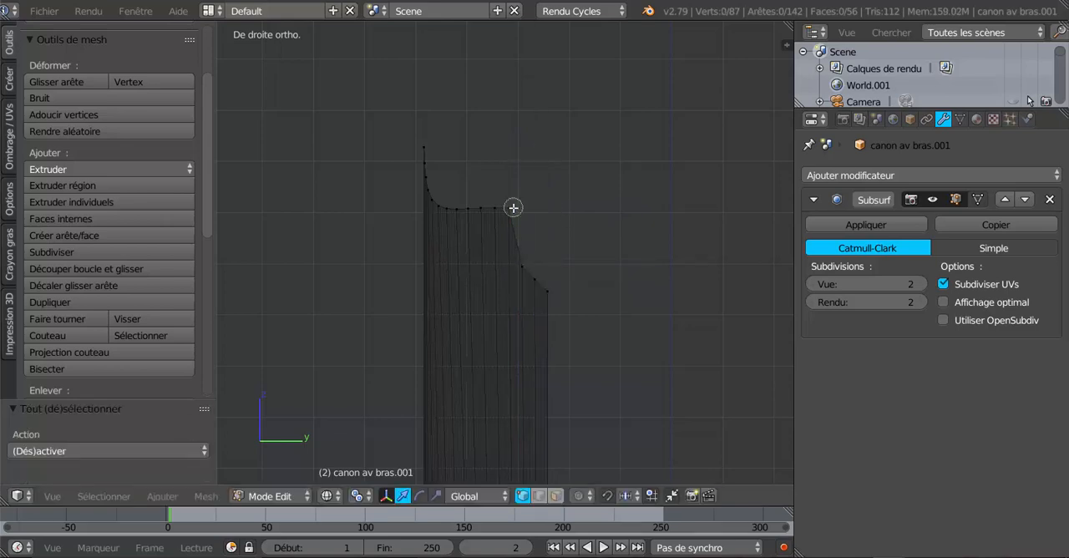
click(513, 207)
right_click(512, 207)
drag(508, 114, 513, 155)
key(a)
key(c)
click(500, 207)
right_click(500, 206)
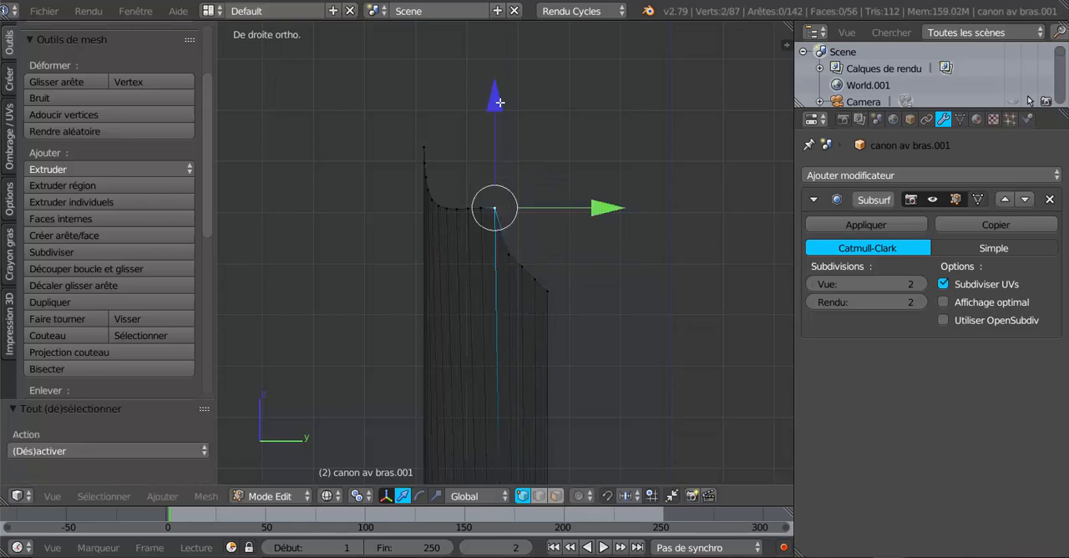
drag(499, 103, 504, 141)
- Lower the sixth and seventh pairs of rim vertices from the rear along Z in line with the slope
key(a)
key(c)
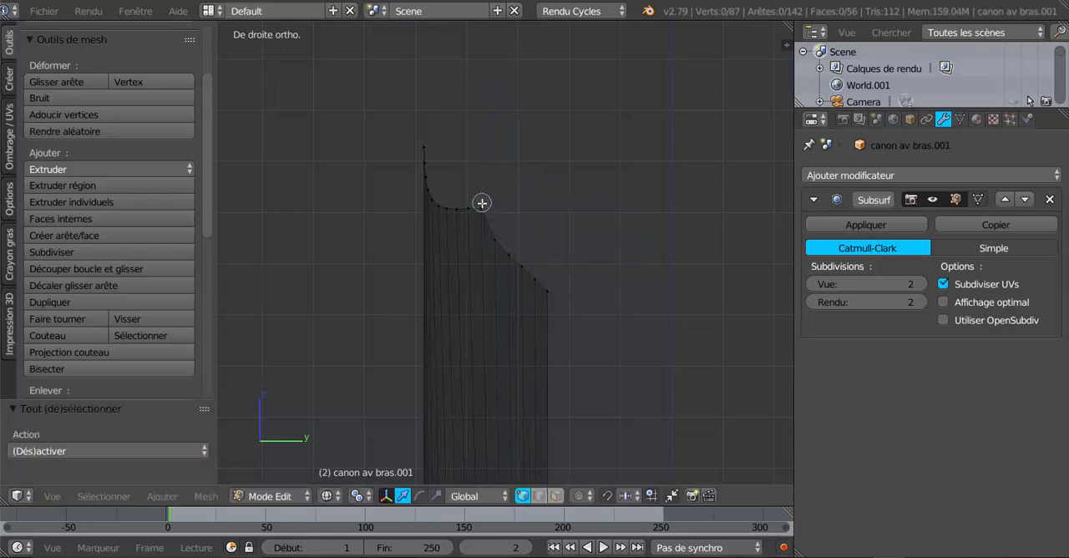
click(481, 203)
right_click(481, 203)
drag(481, 103, 460, 116)
key(a)
key(c)
click(472, 202)
right_click(472, 201)
- Lower the eighth pair of rim vertices from the rear 0.009 along Z to blend the slope towards the point
key(a)
key(c)
click(456, 210)
right_click(456, 208)
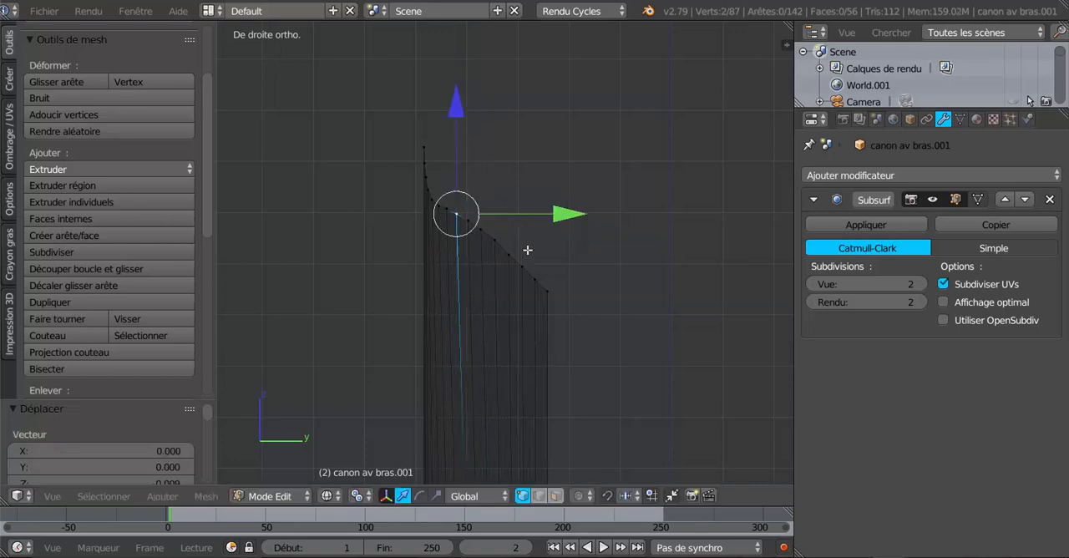
key(super)
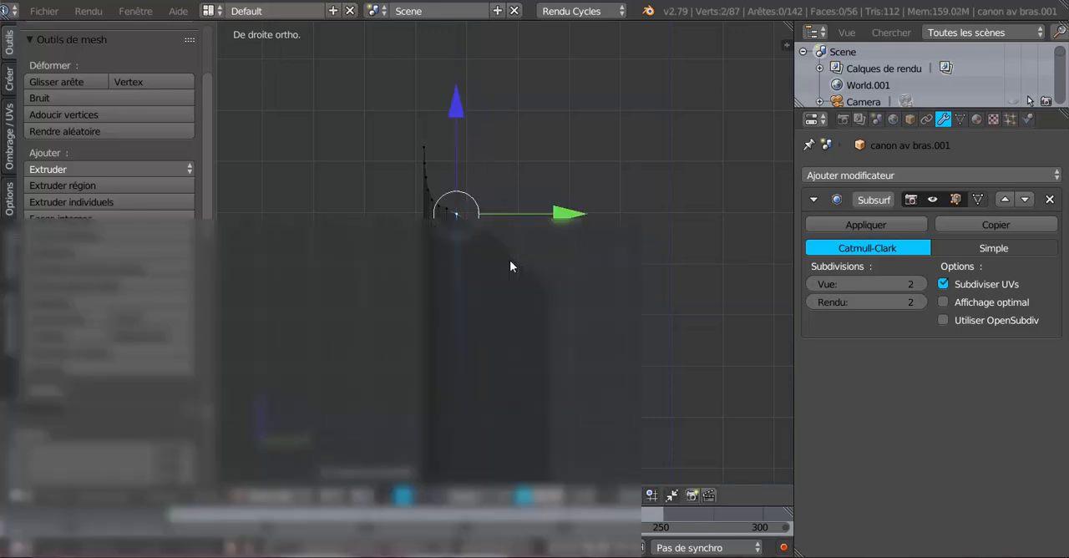
key(super)
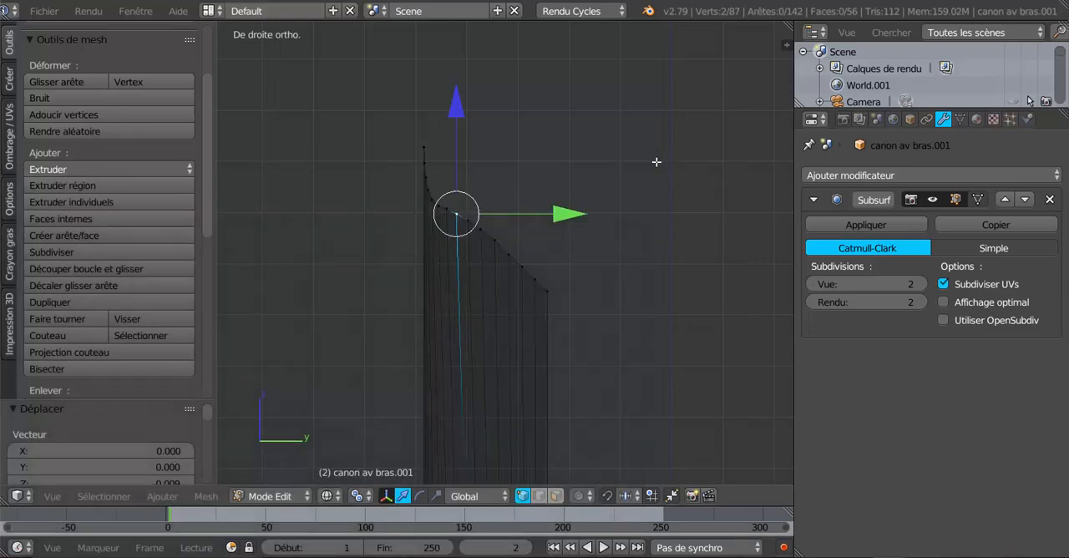
- Select the cuff's entire upper rim loop and smooth it with LoopTools Relax (Relaxer), using cubic interpolation and 25 iterations
alt+right_click(508, 253)
scroll(467, 262, down, 2)
middle_drag(483, 268, 532, 281)
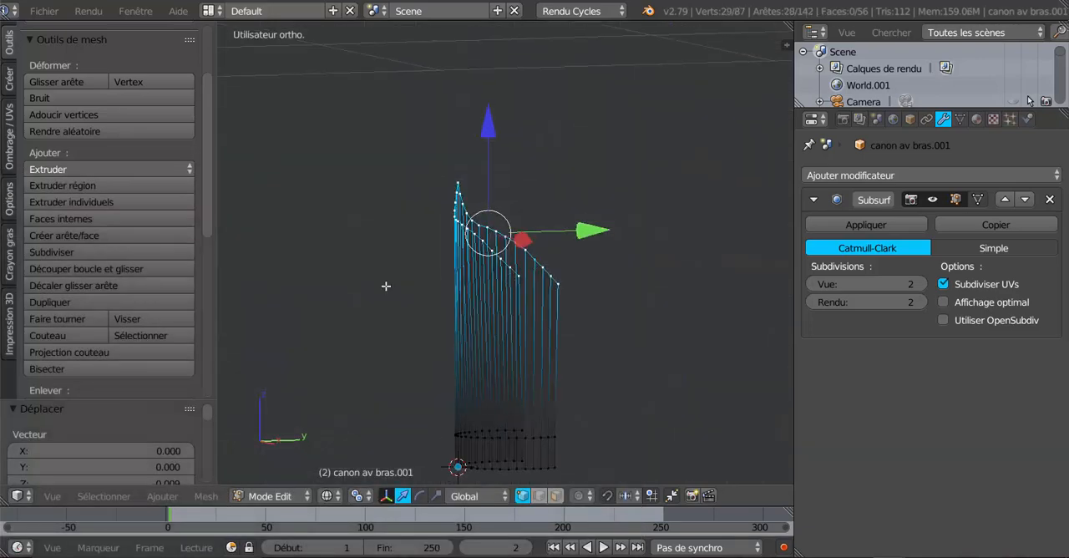
drag(205, 173, 205, 344)
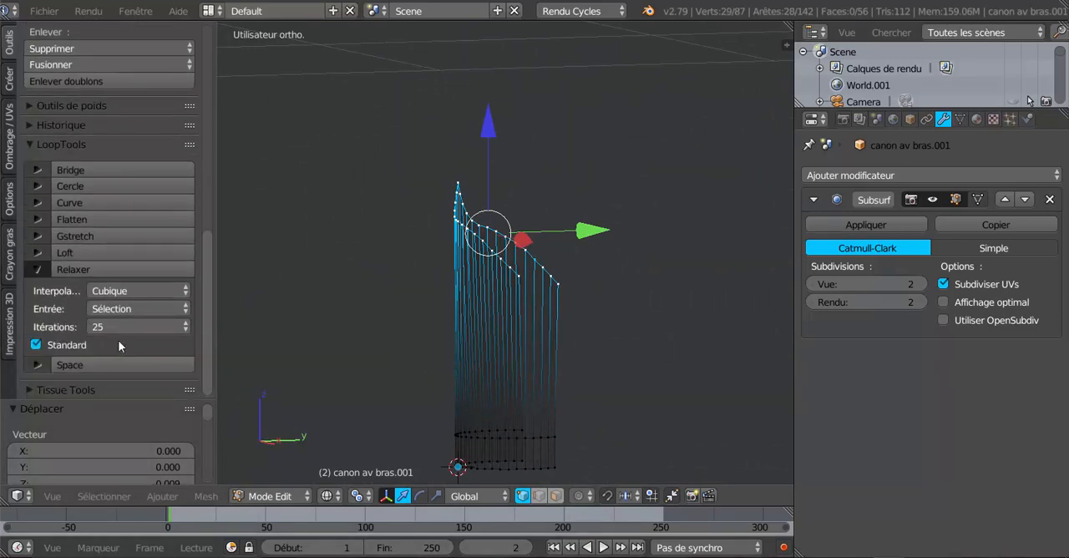
click(81, 267)
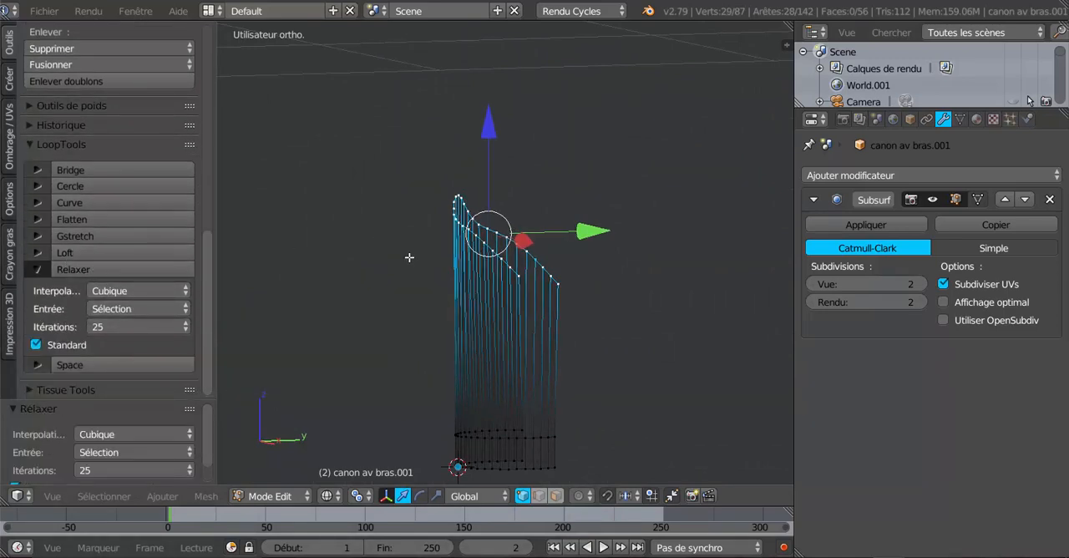
- Undo the cuff's last round of mesh edits to discard the straight diagonal slope, and reopen its mesh for editing
key(a)
key(Tab)
middle_drag(520, 272, 382, 298)
key(ctrl+z)
key(ctrl+z)
right_click(479, 320)
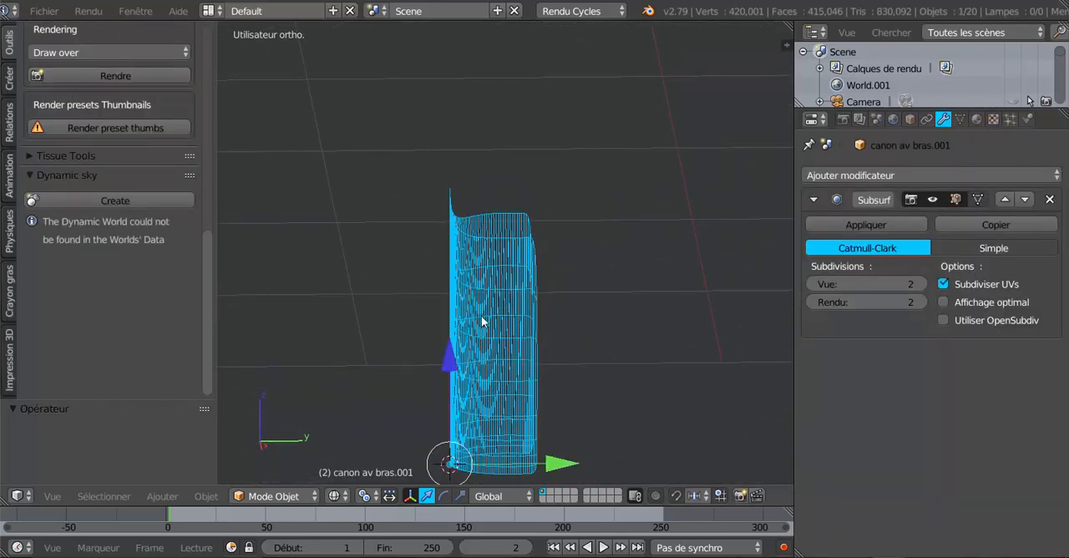
key(Tab)
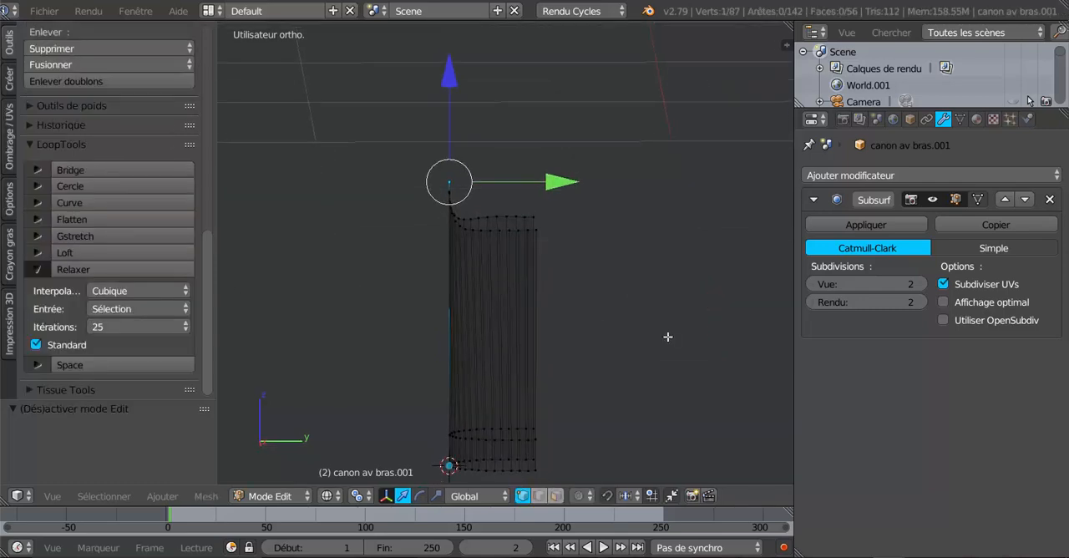
- In the right orthographic view, select the eight rearmost pairs of vertices on the cuff's upper rim
key(KP_1)
key(KP_3)
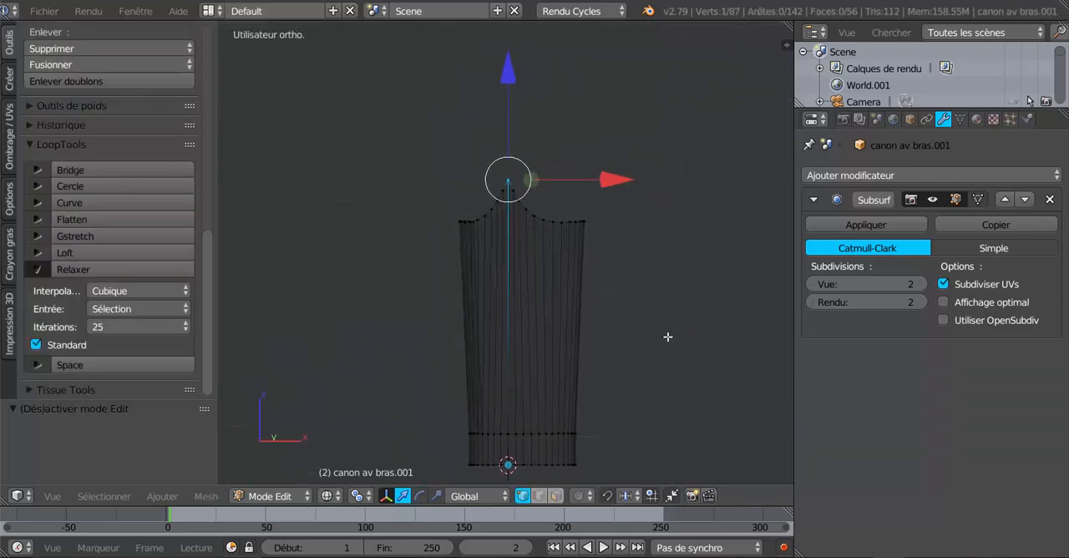
scroll(658, 333, up, 3)
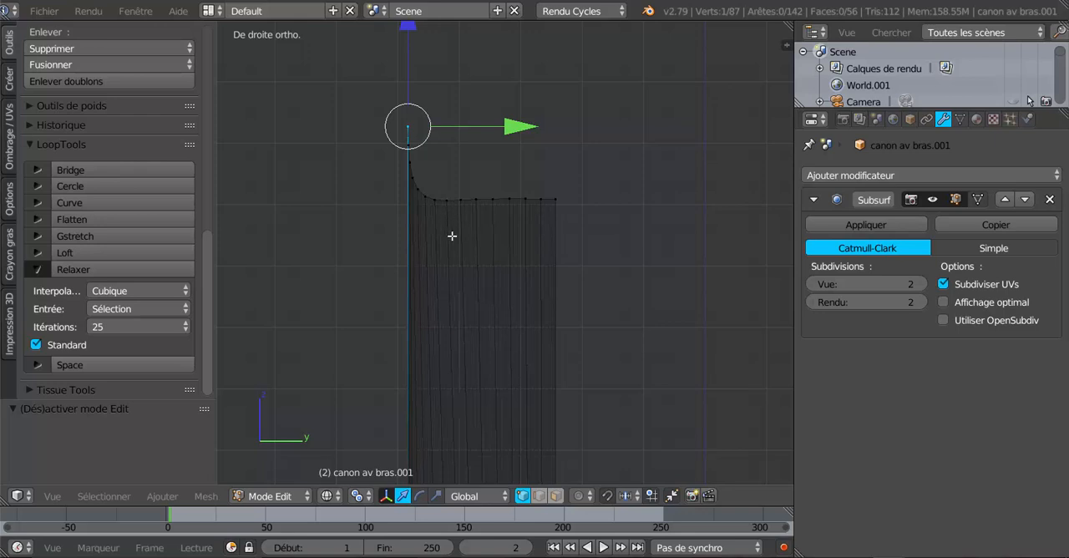
key(a)
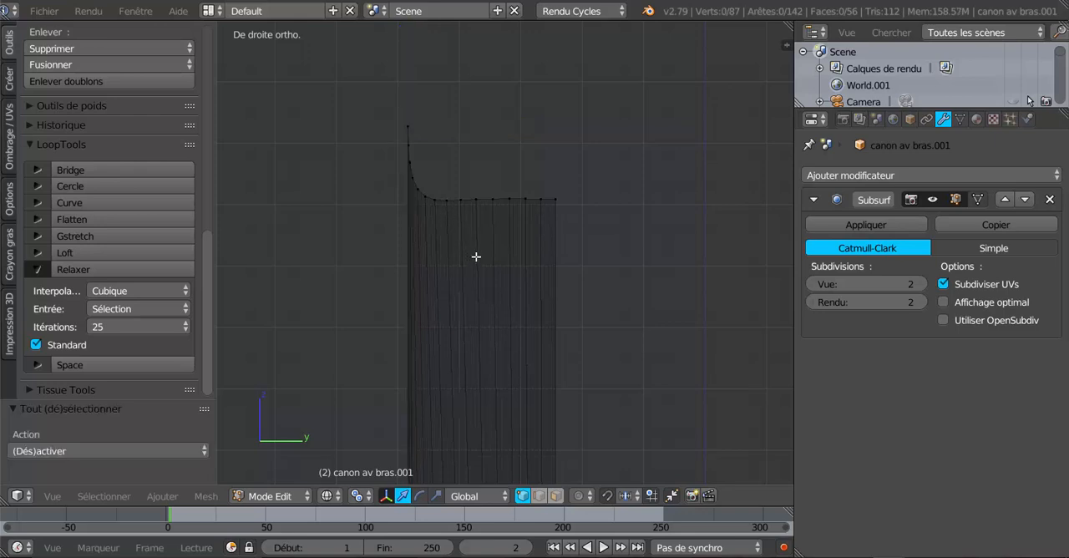
key(x)
key(Escape)
key(c)
drag(451, 201, 580, 200)
right_click(581, 200)
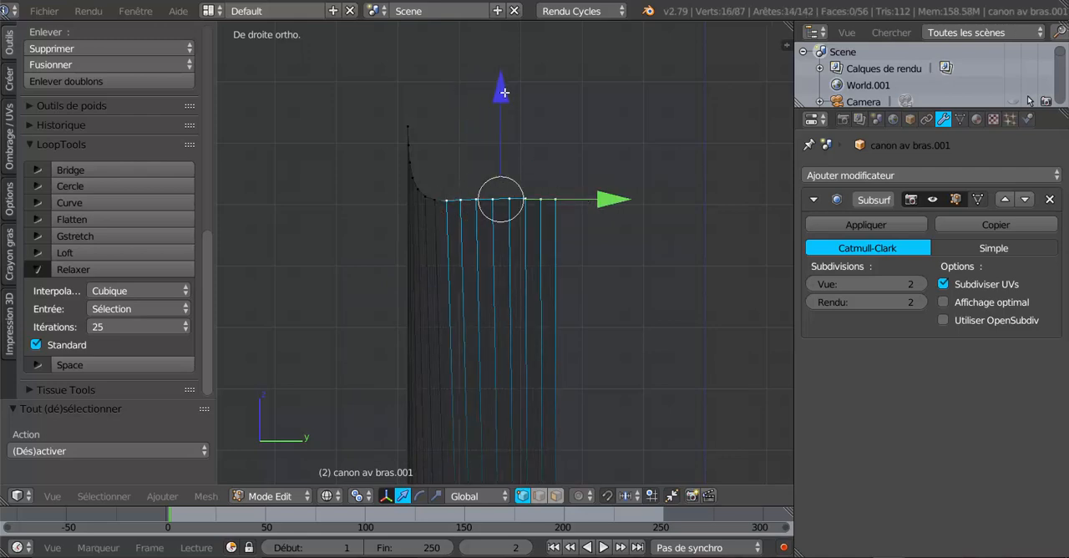
drag(505, 93, 495, 116)
shift+click(436, 200)
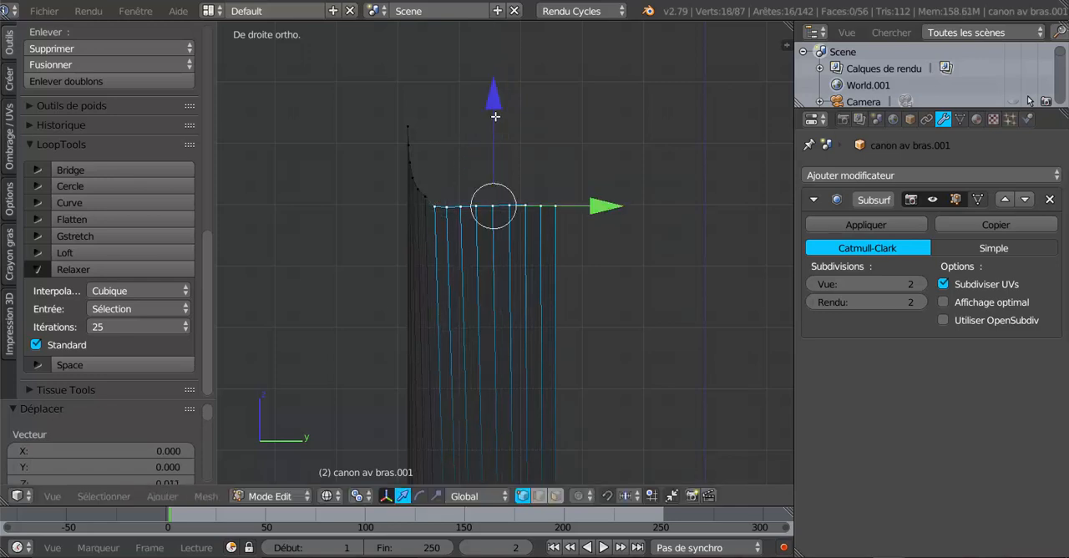
shift+click(425, 197)
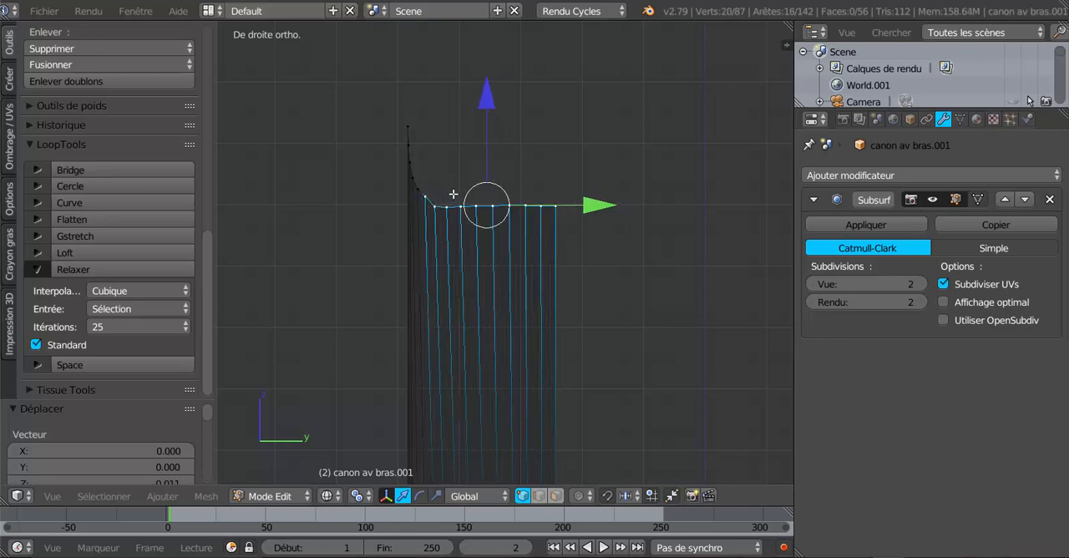
key(ctrl+z)
key(ctrl+z)
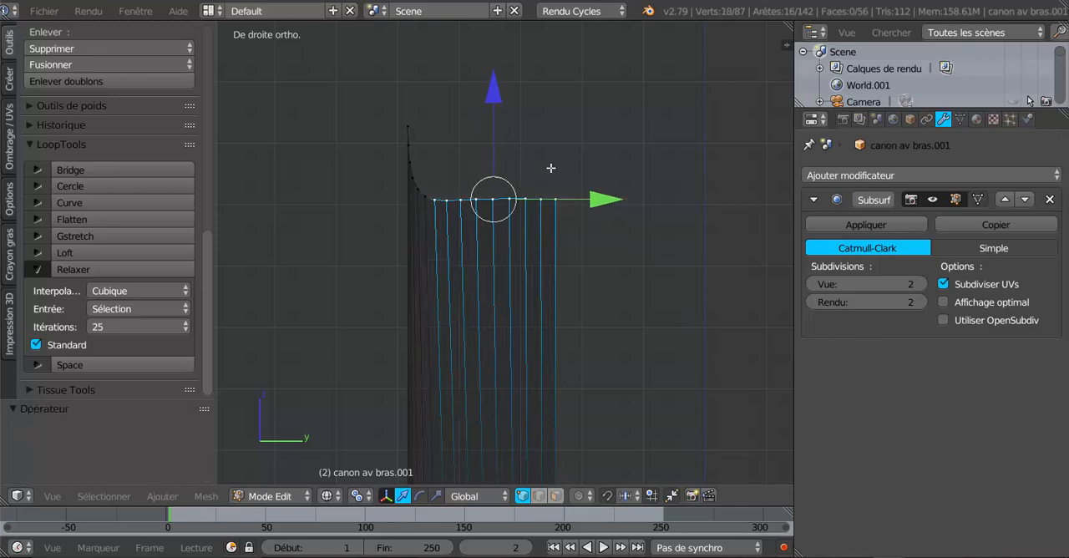
- Lower the ten rearmost pairs of rim vertices 0.013 along Z, and keep lowering the rest while dropping the foremost pairs from the selection
shift+click(426, 198)
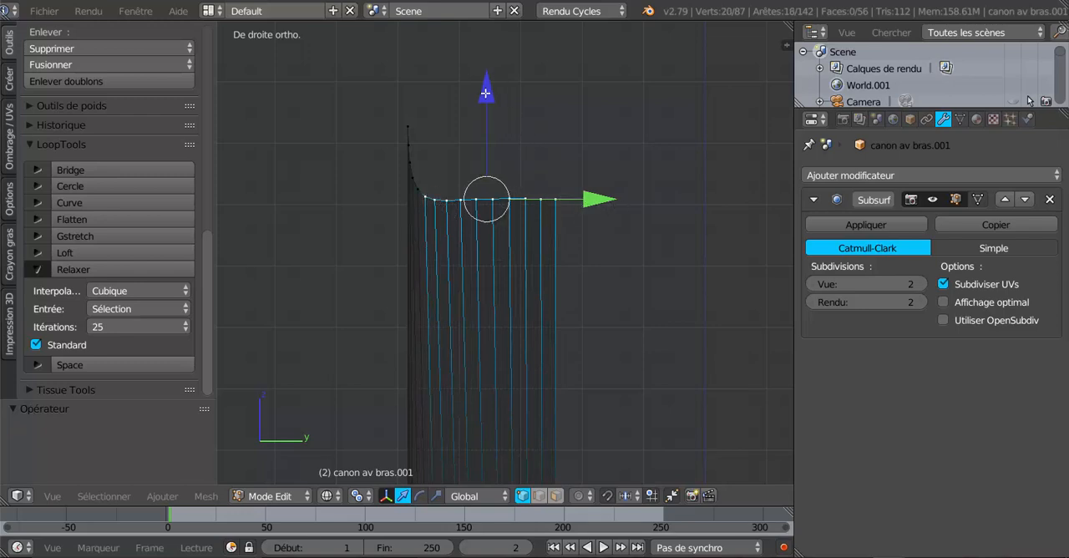
drag(485, 93, 491, 101)
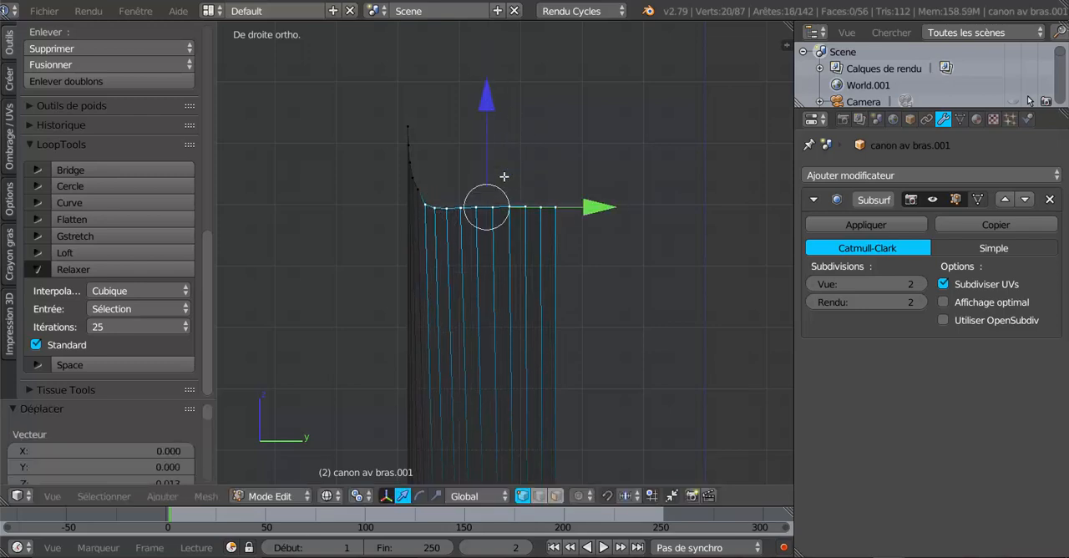
shift+click(422, 205)
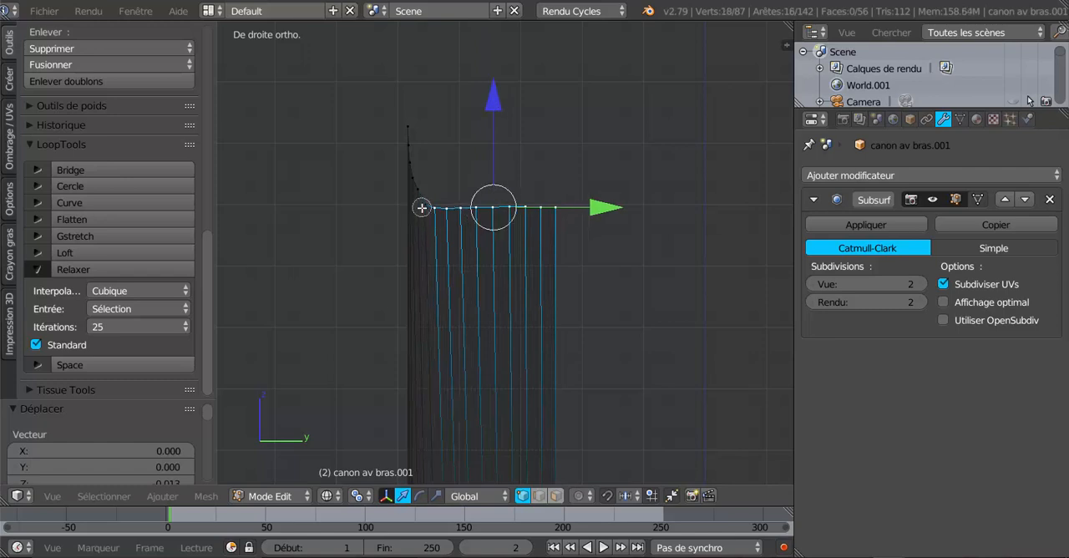
drag(494, 97, 509, 116)
shift+click(429, 213)
shift+click(442, 222)
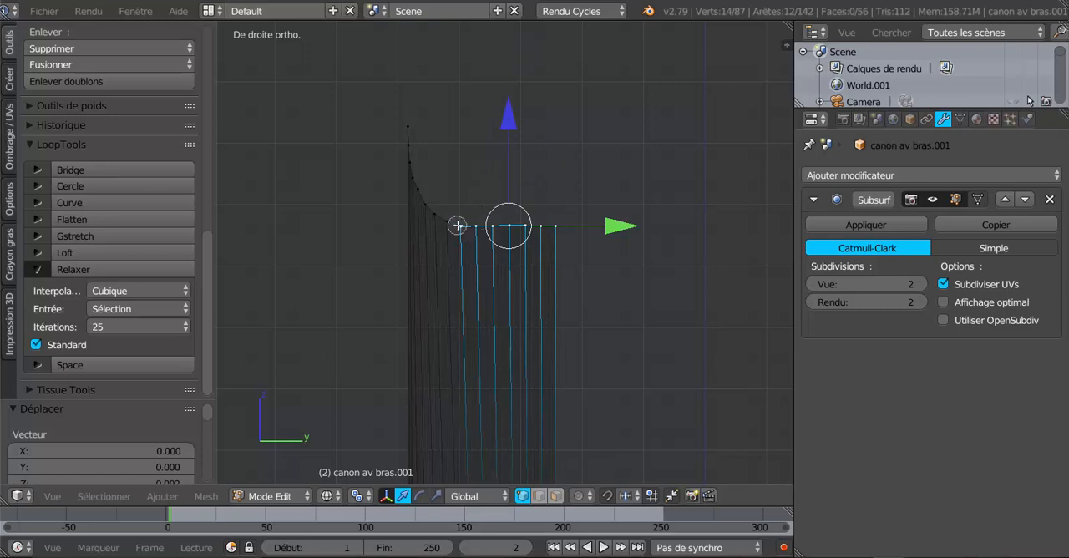
- Lower the six rearmost pairs of rim vertices 0.008 along Z, and the five rearmost pairs a further 0.020
shift+right_click(460, 225)
drag(520, 119, 519, 125)
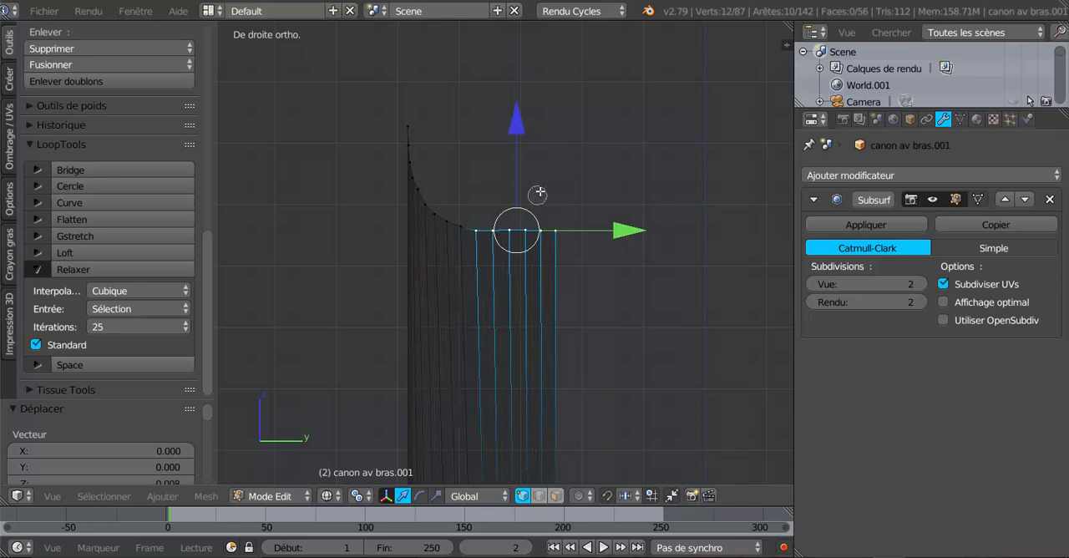
shift+right_click(477, 231)
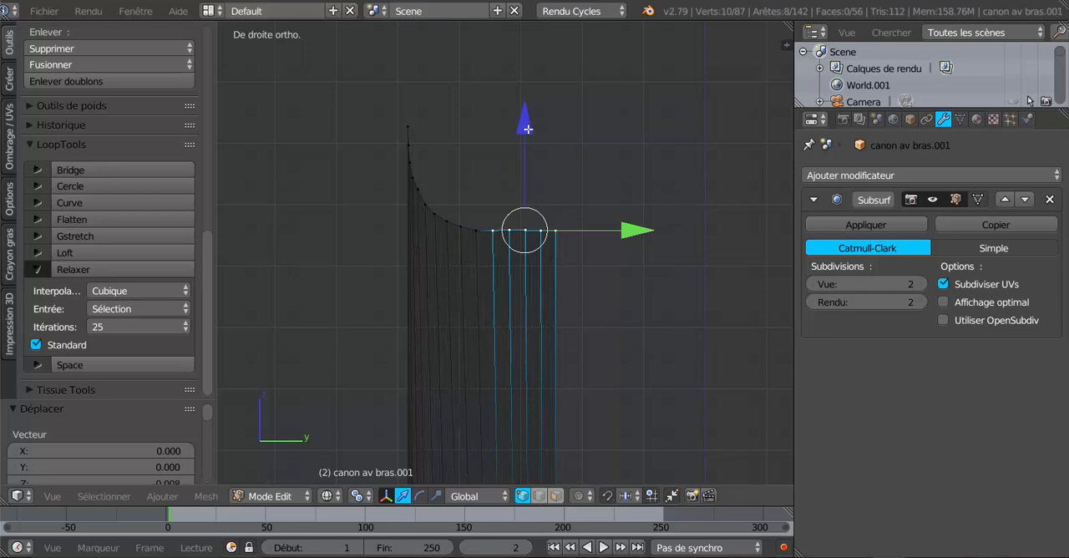
drag(527, 128, 535, 139)
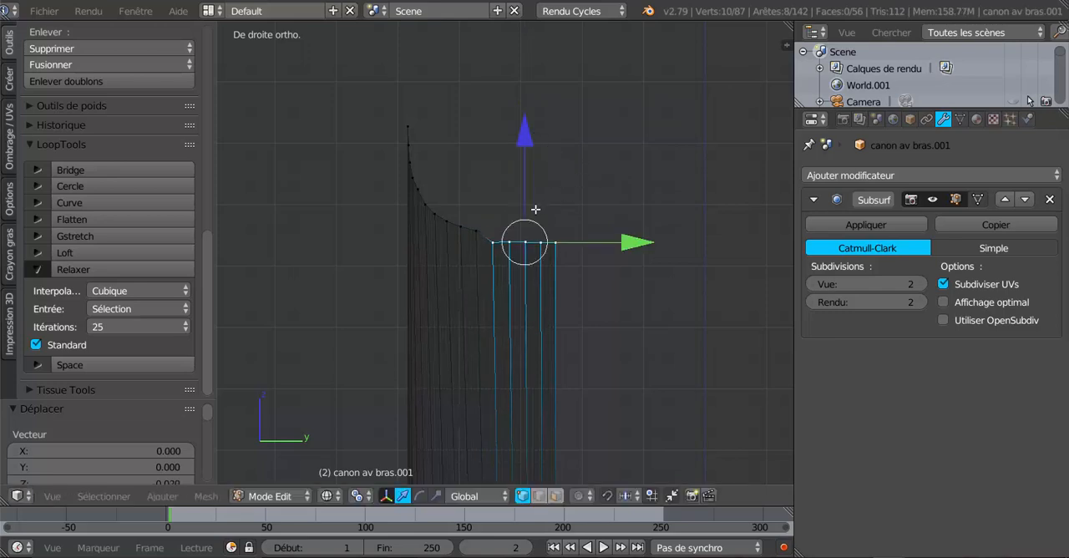
- Even out the curve by lowering the sixth pair of rim vertices from the rear 0.009 and the seventh pair 0.004 along Z
shift+right_click(478, 233)
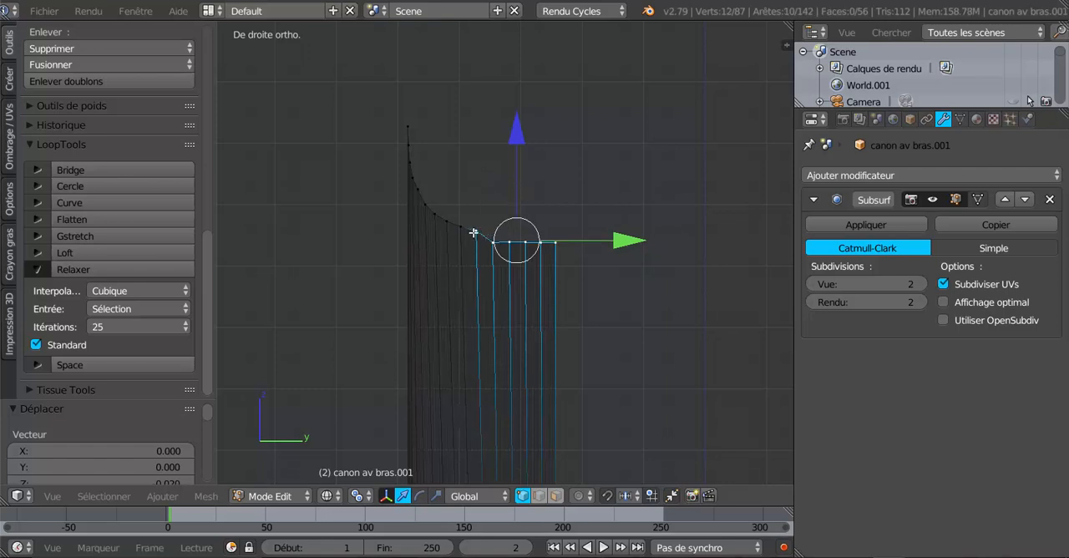
key(a)
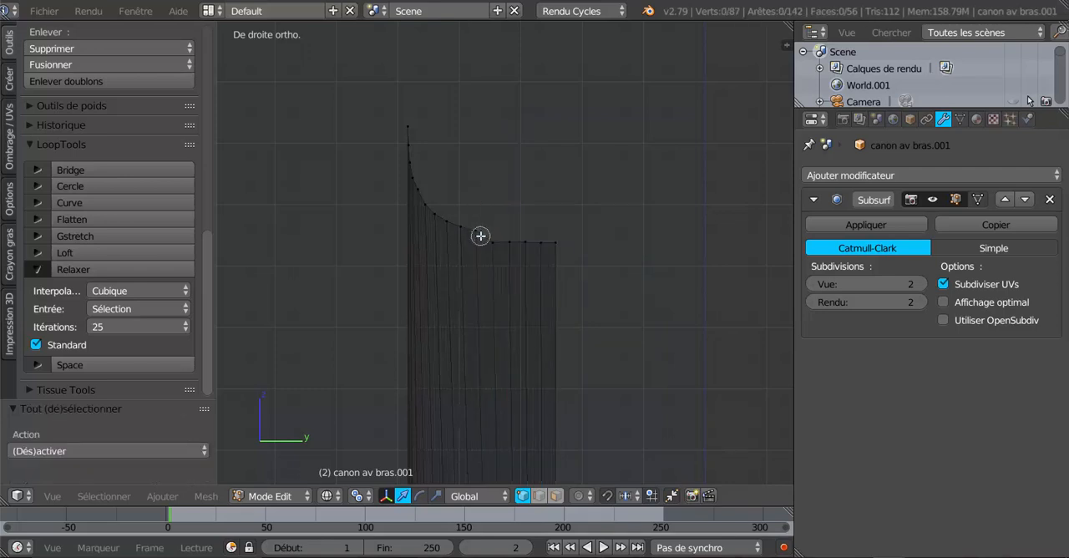
right_click(476, 231)
drag(481, 126, 480, 131)
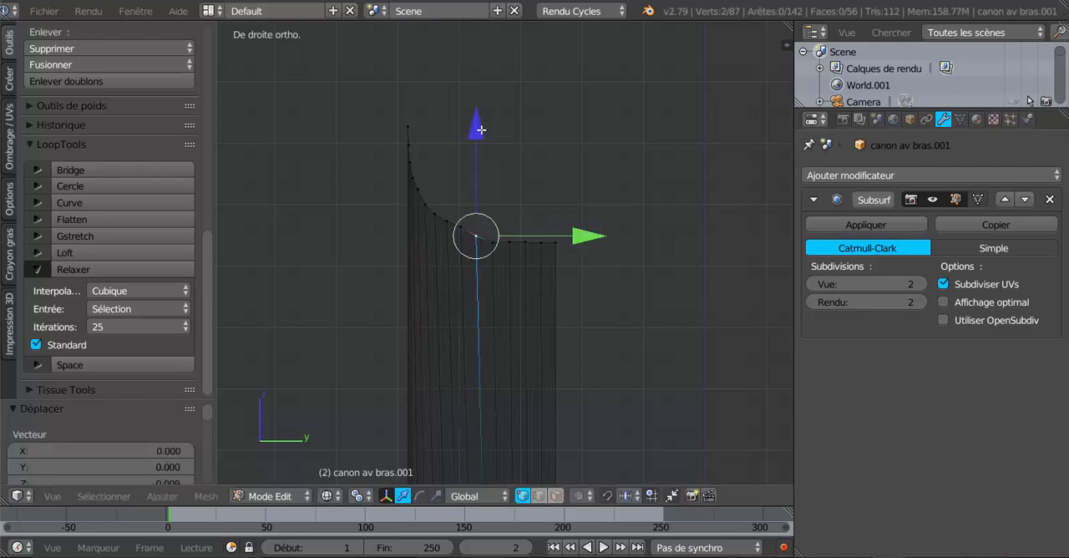
key(a)
key(c)
click(465, 229)
key(Escape)
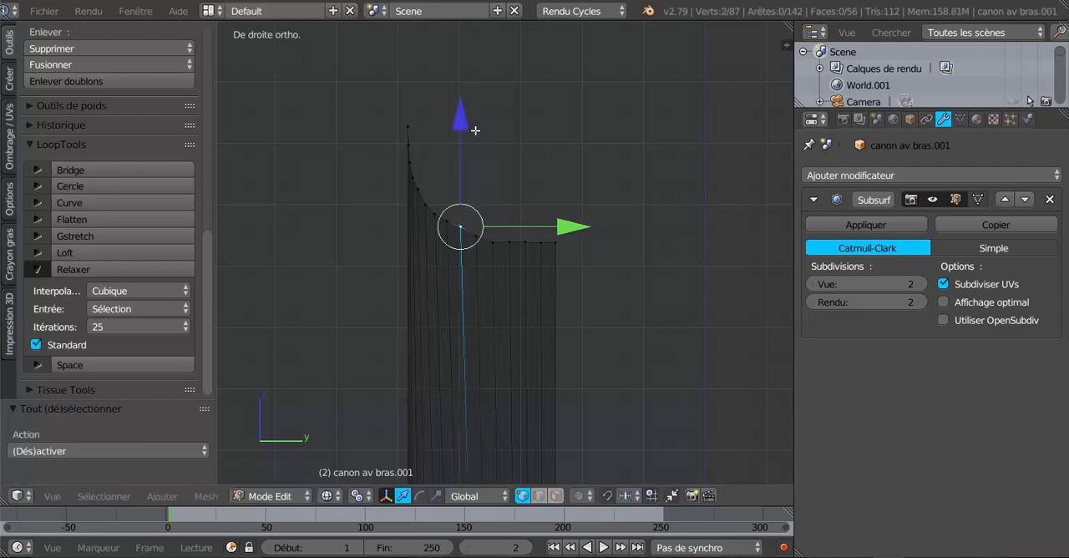
drag(461, 125, 464, 128)
drag(463, 128, 464, 128)
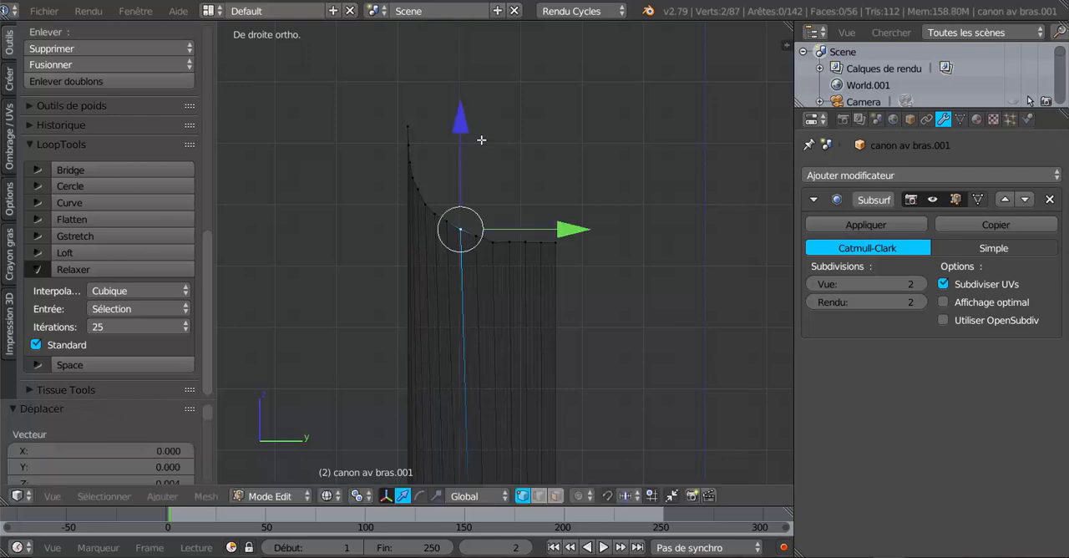
- Lower the four rearmost pairs of rim vertices about 0.01 along Z to continue the curve
key(a)
key(c)
click(509, 244)
drag(509, 244, 531, 242)
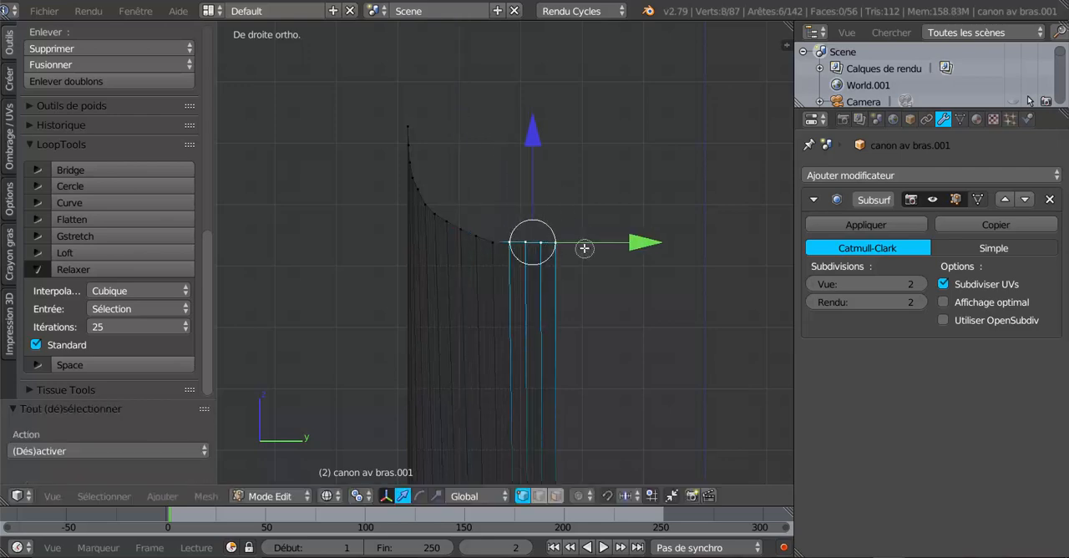
middle_click(509, 243)
click(518, 241)
key(Escape)
key(g)
key(z)
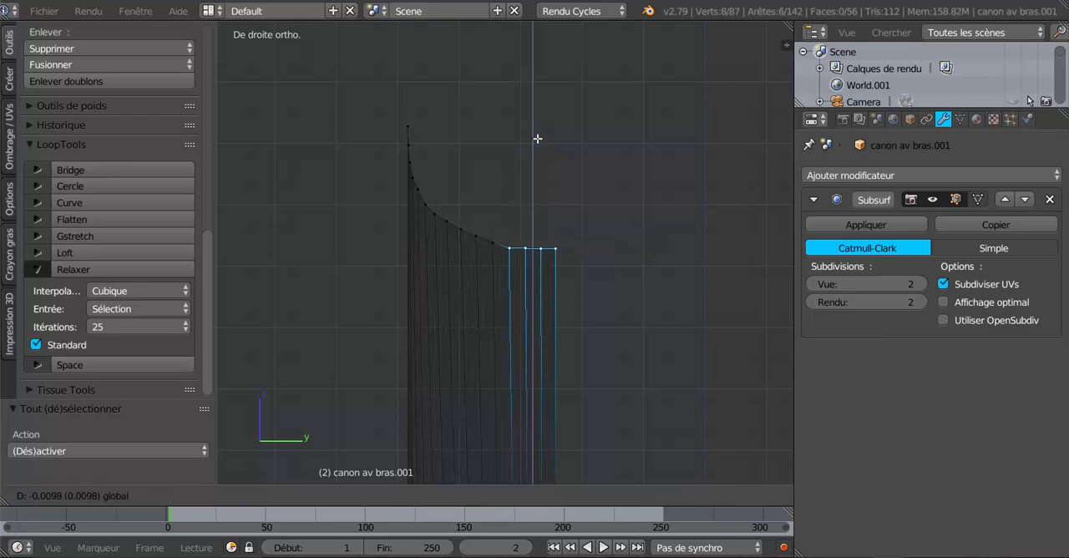
click(537, 138)
- Lower the three rearmost pairs of rim vertices along Z to extend the curve towards the back
key(a)
key(c)
drag(532, 250, 565, 249)
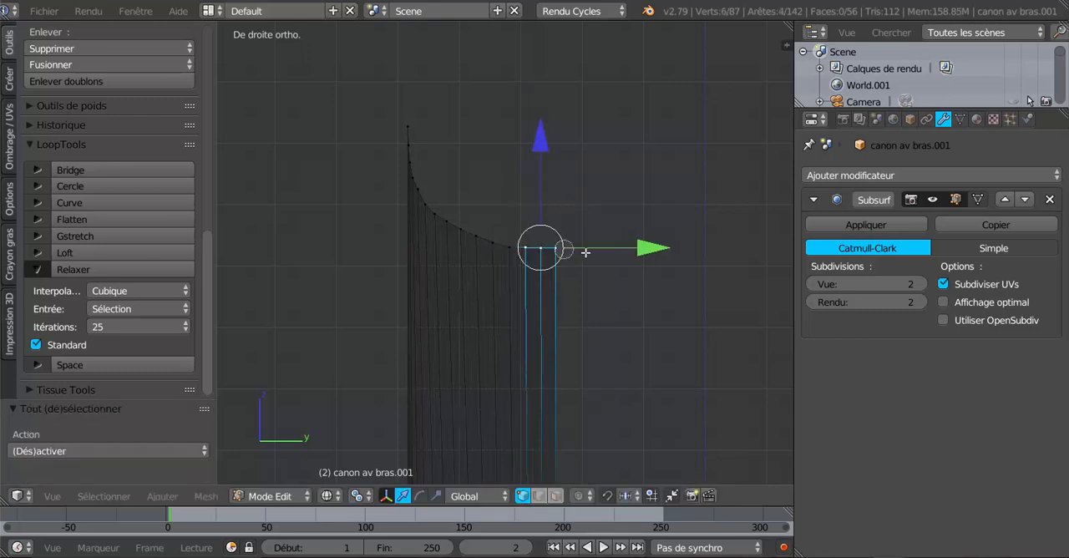
key(Escape)
mouse_move(538, 144)
mouse_down()
mouse_move(558, 149)
mouse_move(559, 162)
mouse_up()
- Finish the curve's rear end by adjusting the last rim vertices pair by pair, lowering the rearmost pair 0.004 along Z
key(a)
key(c)
click(548, 254)
key(a)
key(c)
click(563, 260)
key(Escape)
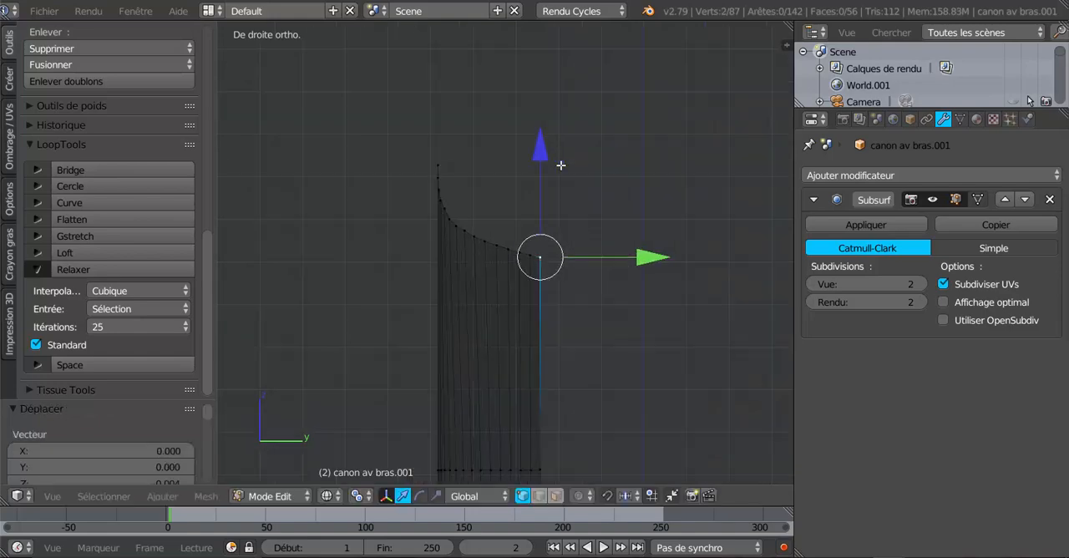
- Select the 15 rim vertices from the point to the rear edge on the cuff's +X side and smooth them with LoopTools Relax
middle_drag(559, 162, 566, 301)
key(Tab)
key(Tab)
scroll(566, 301, up, 2)
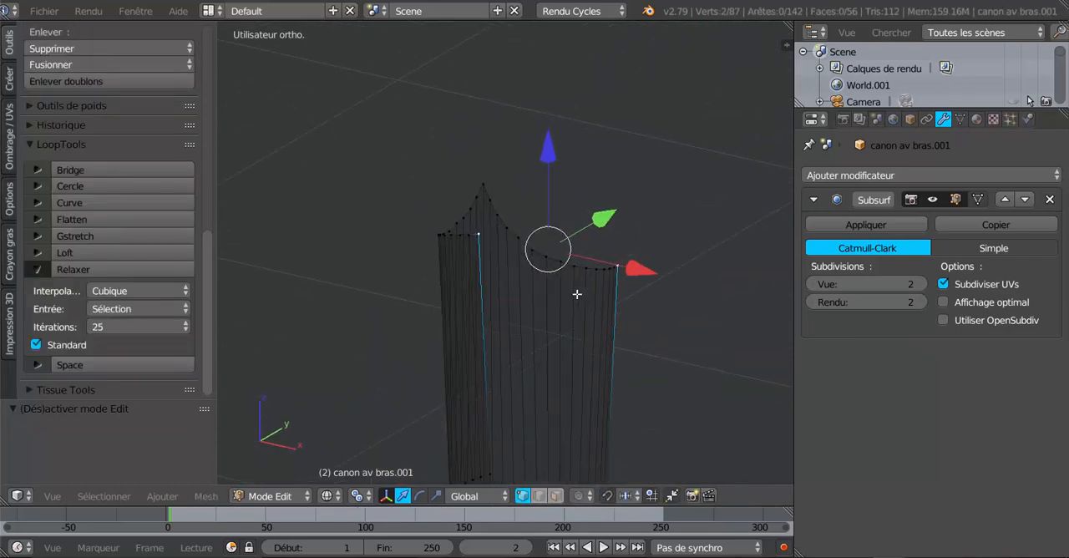
key(a)
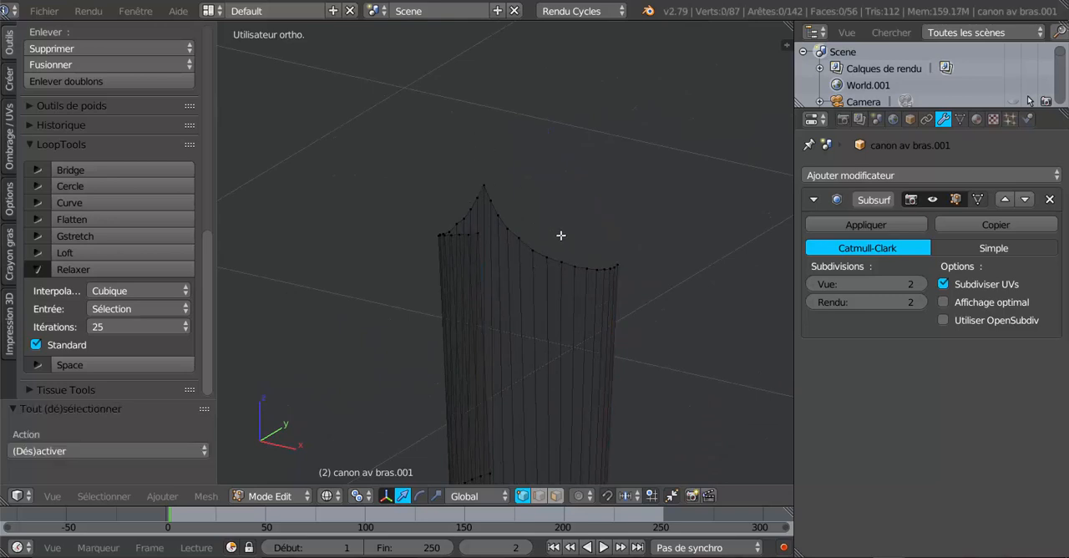
key(c)
mouse_move(488, 188)
mouse_down()
mouse_move(553, 256)
mouse_move(614, 265)
mouse_up()
key(Escape)
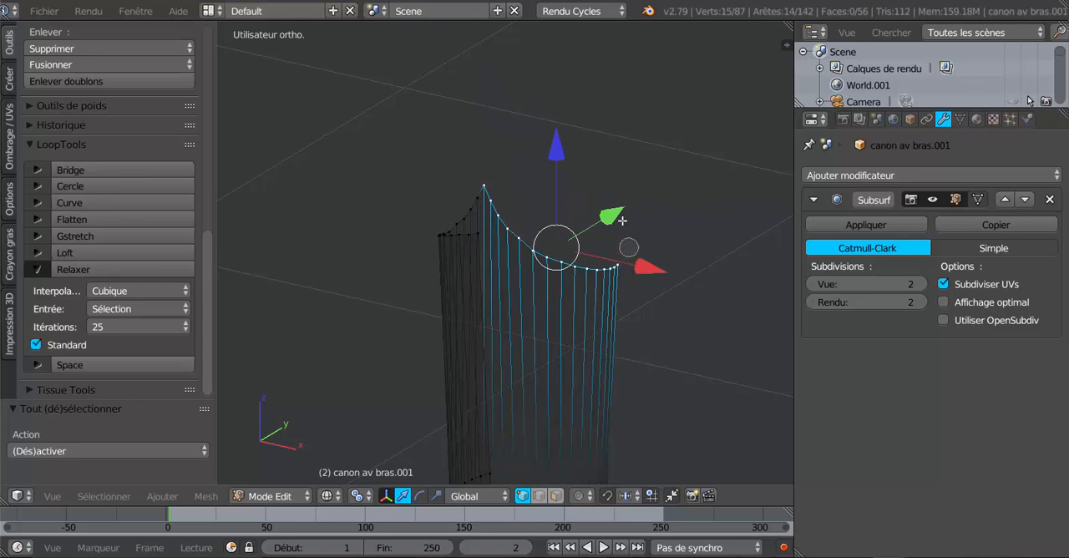
click(117, 269)
- Select the 15 rim vertices from the point to the rear edge on the cuff's -X side and apply the same LoopTools Relax
middle_drag(451, 265, 403, 281)
key(a)
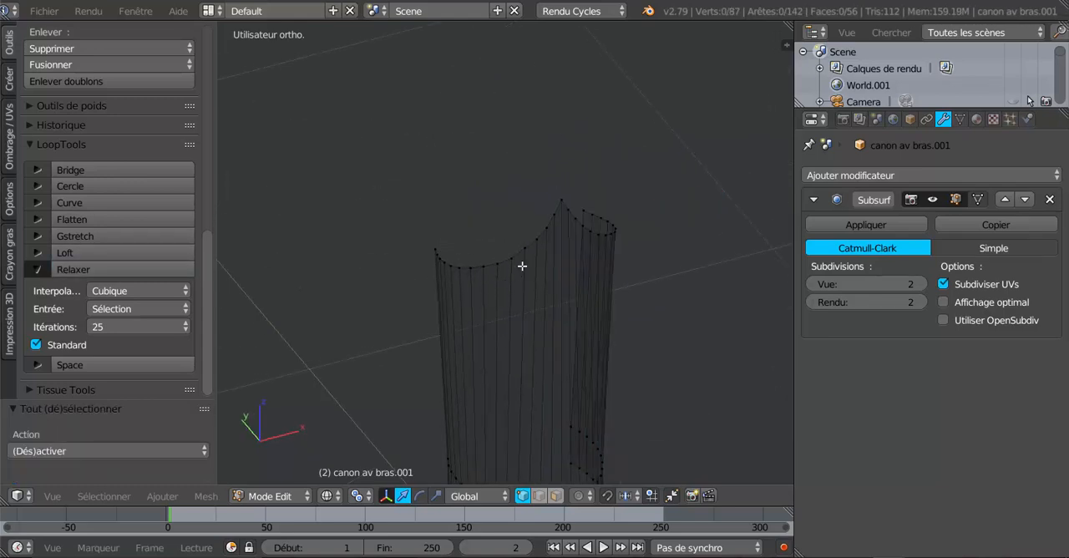
key(c)
click(556, 201)
mouse_move(517, 243)
mouse_down()
mouse_move(540, 222)
mouse_move(511, 246)
mouse_move(433, 260)
mouse_move(436, 229)
mouse_up()
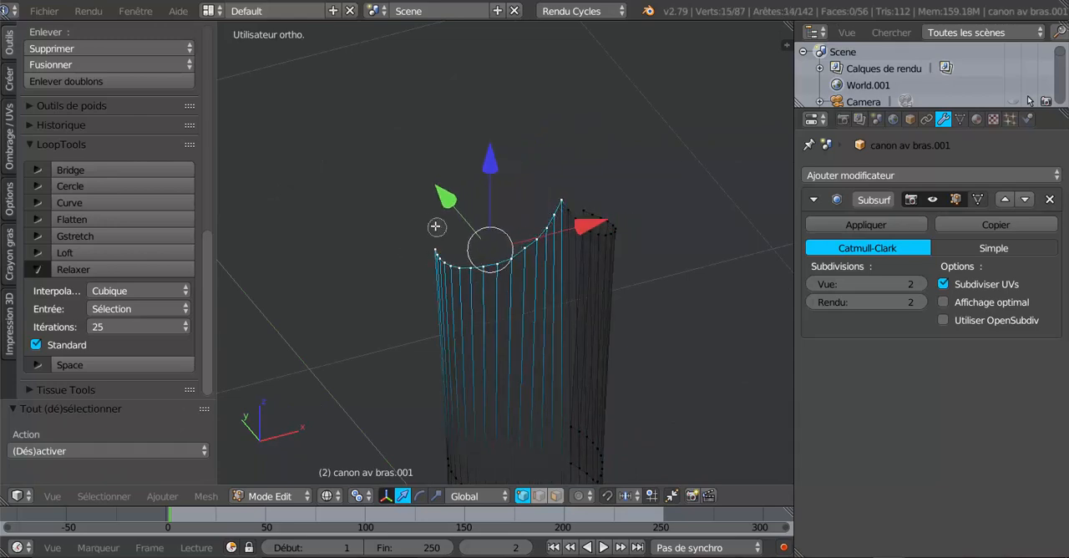
right_click(436, 229)
click(99, 267)
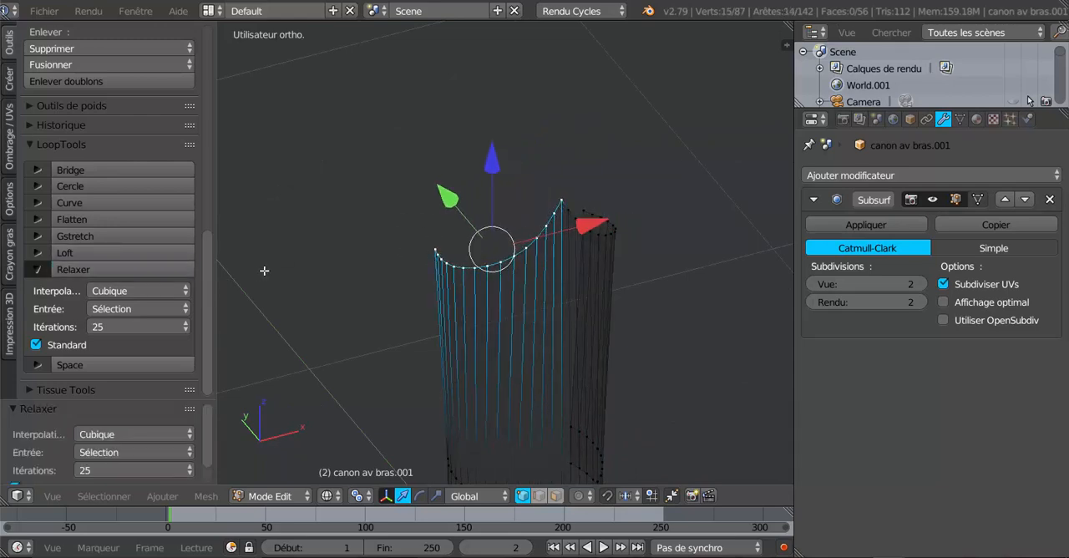
- Check the smoothed cuff in Object Mode, and set its mesh editing to face selection in the right orthographic view
key(Tab)
middle_drag(309, 277, 586, 367)
key(KP_1)
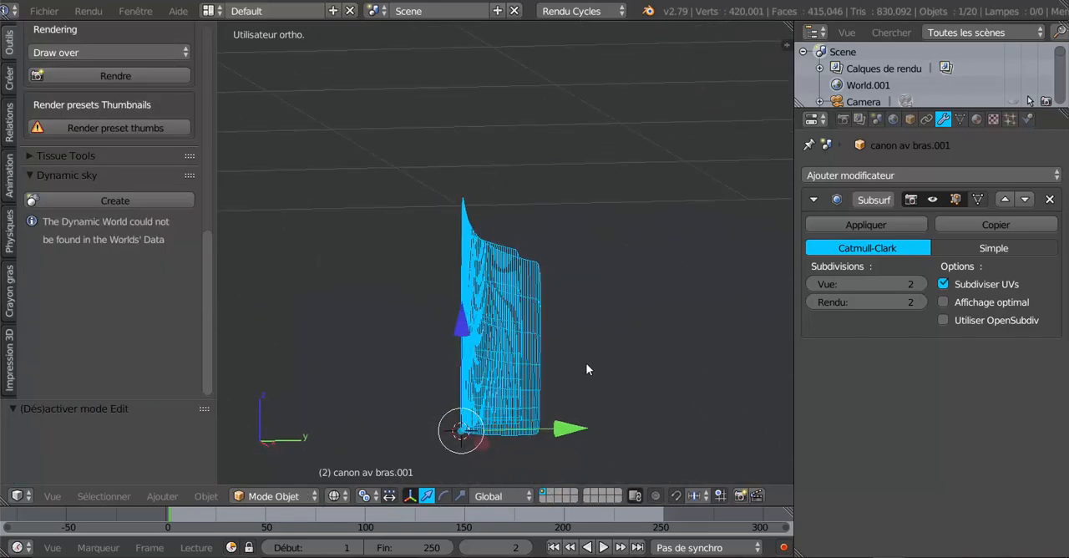
key(KP_3)
key(Tab)
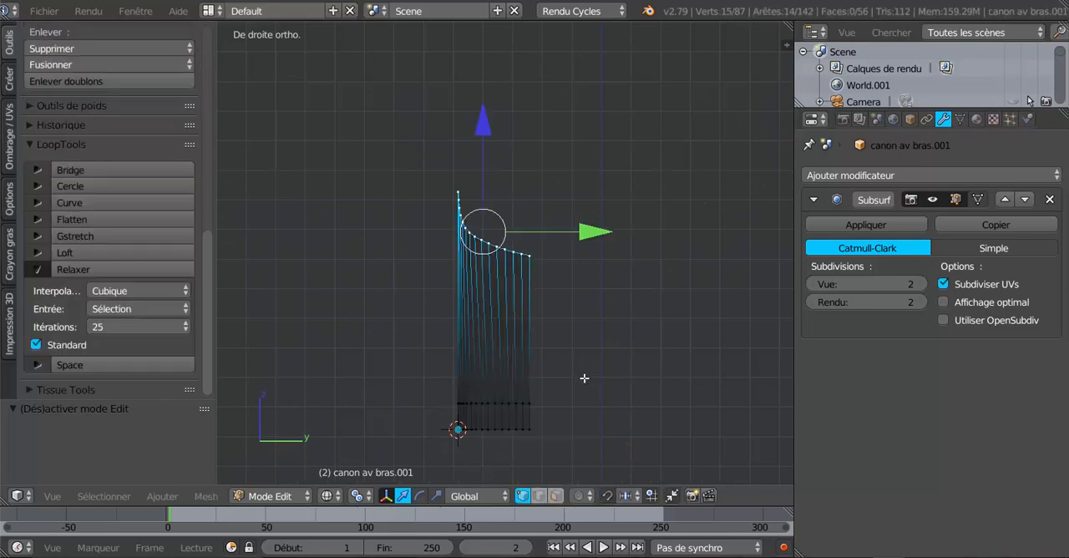
scroll(557, 343, up, 1)
scroll(556, 343, up, 2)
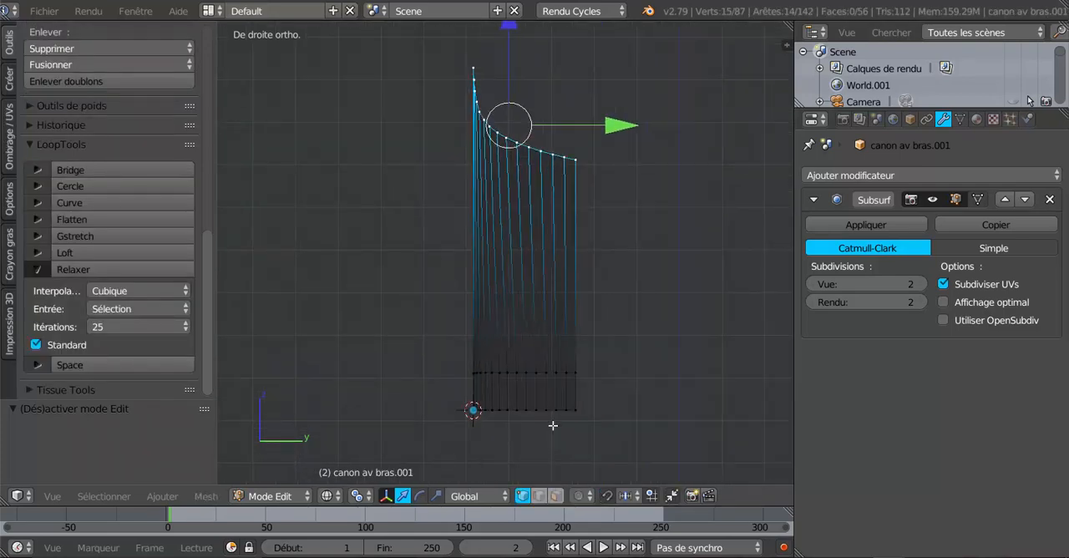
click(556, 496)
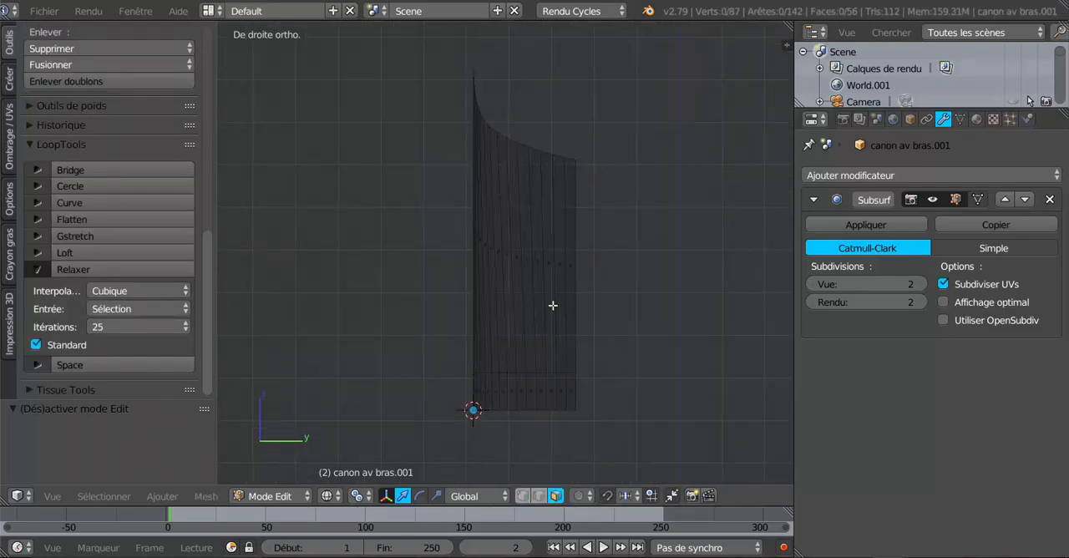
- Delete the four rearmost upper faces on each side of the cuff, keeping the narrow band along its lower end
key(c)
drag(553, 262, 571, 268)
right_click(710, 395)
mouse_move(669, 372)
middle_down()
mouse_move(668, 268)
mouse_move(679, 297)
middle_up()
middle_drag(553, 292, 564, 377)
key(KP_3)
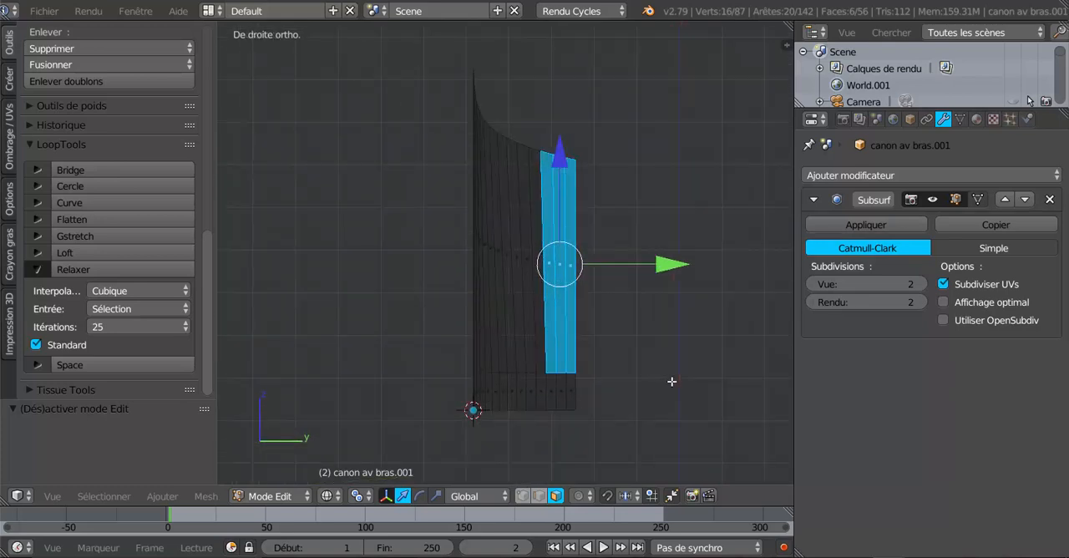
shift+right_click(545, 258)
shift+right_click(544, 258)
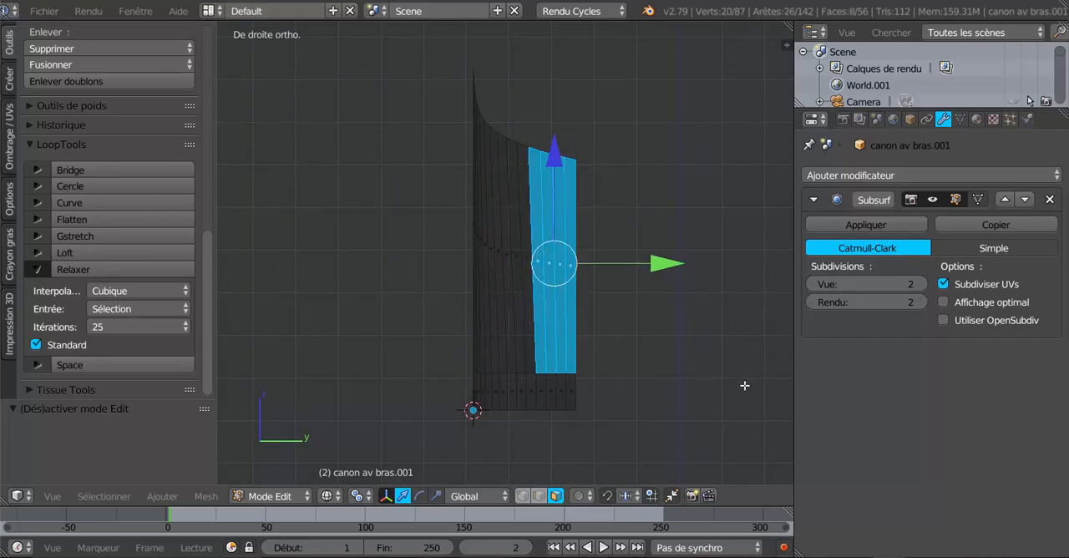
key(x)
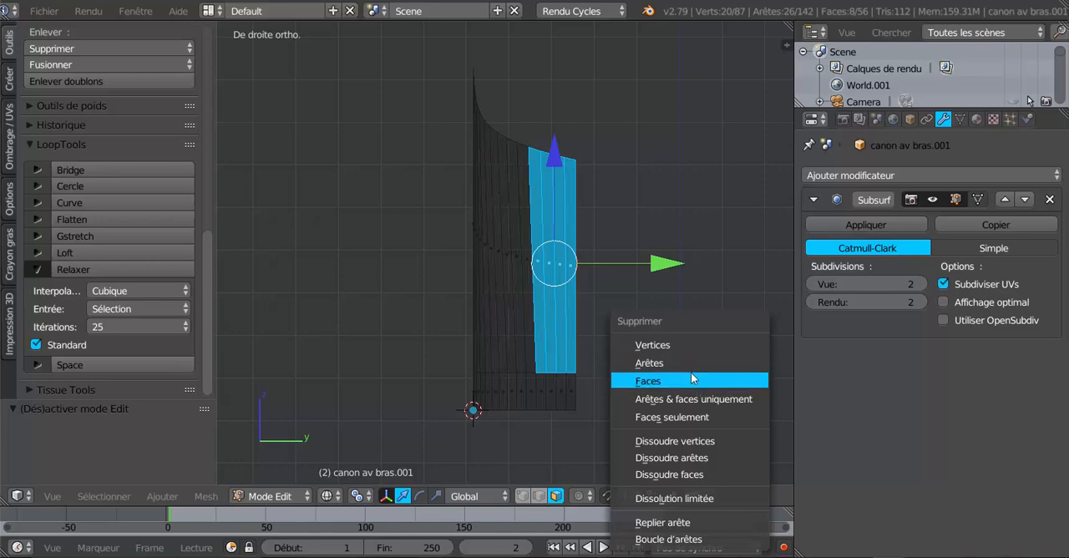
click(692, 380)
- Examine the cuff's new rear cut-out in Object Mode from several angles, ending back in mesh editing
key(Tab)
middle_drag(683, 380, 638, 405)
middle_drag(563, 429, 526, 380)
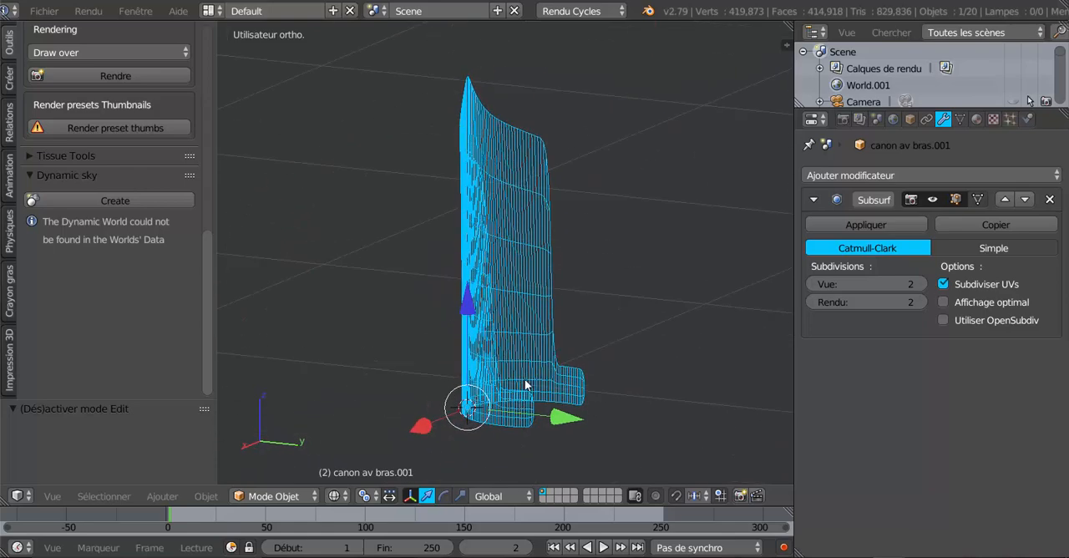
scroll(532, 401, up, 4)
scroll(554, 424, down, 3)
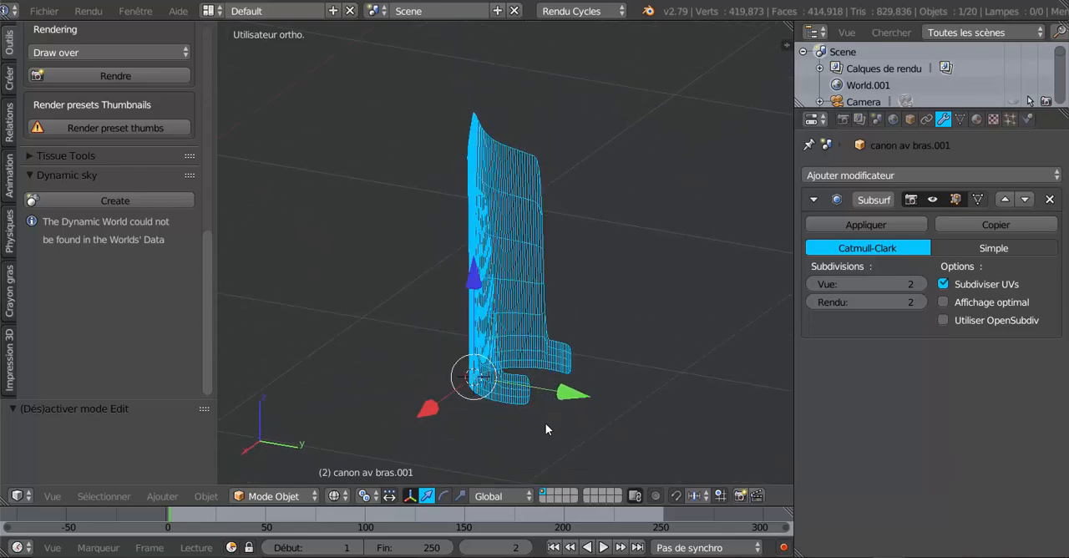
middle_drag(546, 422, 665, 419)
key(Tab)
mouse_move(661, 342)
middle_down()
mouse_move(656, 303)
mouse_move(621, 390)
mouse_move(652, 373)
mouse_move(646, 238)
mouse_move(644, 387)
mouse_move(635, 305)
mouse_move(474, 307)
mouse_move(577, 315)
mouse_move(593, 373)
mouse_move(522, 326)
mouse_move(496, 282)
mouse_move(489, 300)
mouse_move(545, 341)
mouse_move(589, 349)
mouse_move(535, 351)
mouse_move(642, 338)
middle_up()
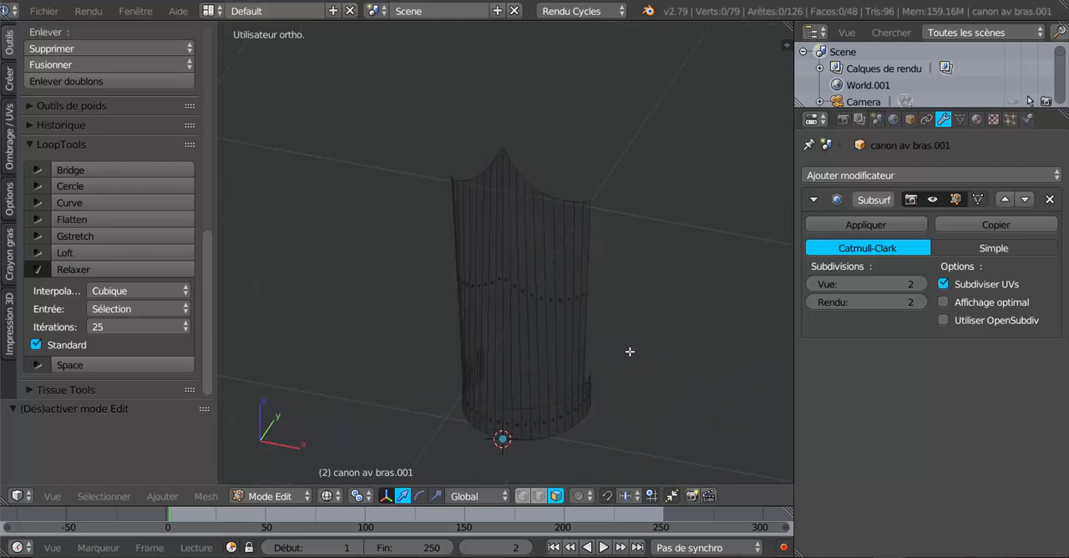
- Select the 21 upper rim vertices in vertex mode and scale them along Y to about half their depth
key(KP_1)
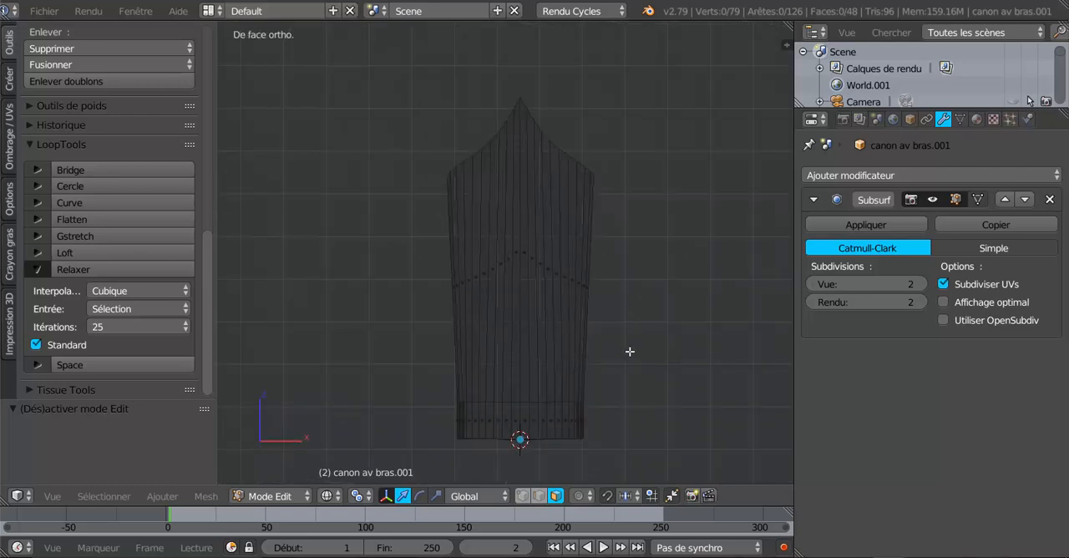
click(525, 495)
key(a)
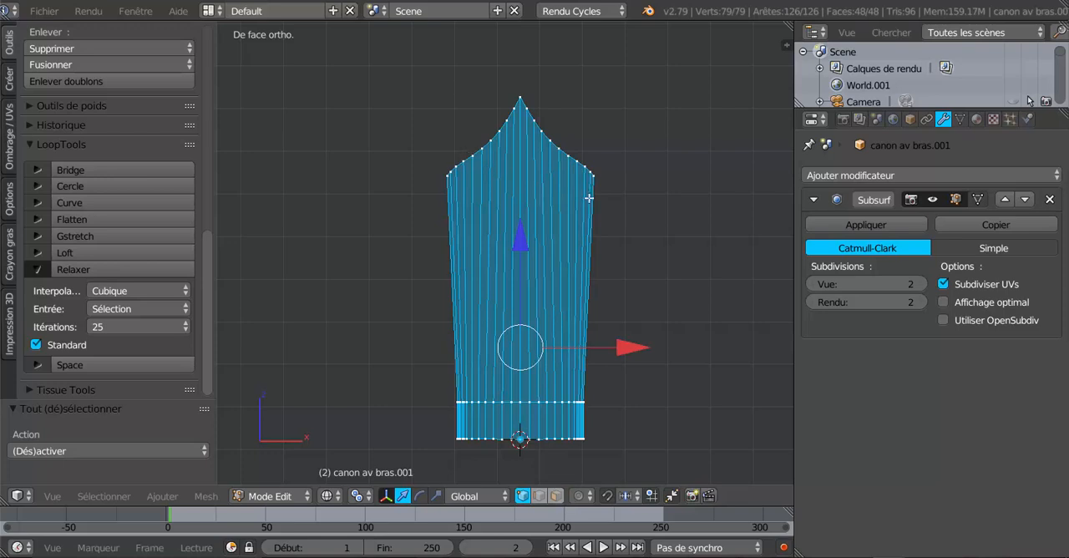
key(a)
key(c)
mouse_move(449, 162)
mouse_down()
mouse_move(484, 95)
mouse_move(592, 162)
mouse_up()
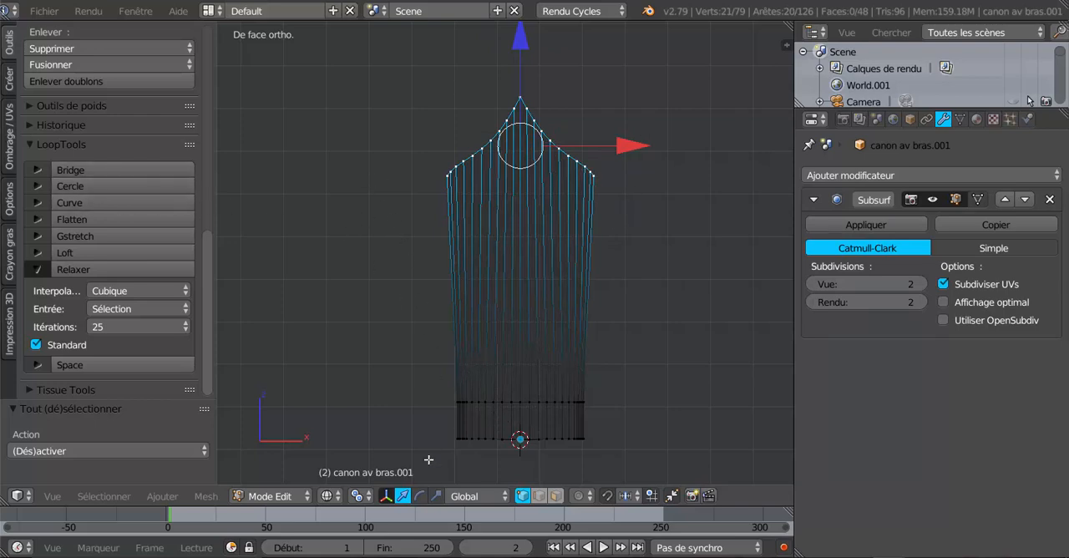
click(436, 495)
middle_drag(593, 273, 456, 298)
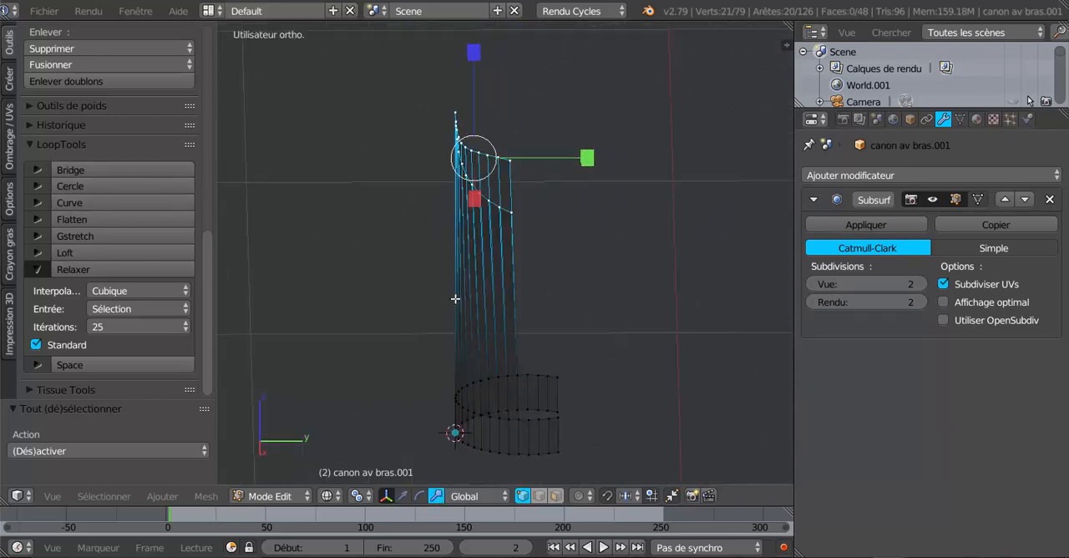
drag(583, 161, 530, 160)
key(Tab)
middle_drag(530, 159, 539, 187)
key(Tab)
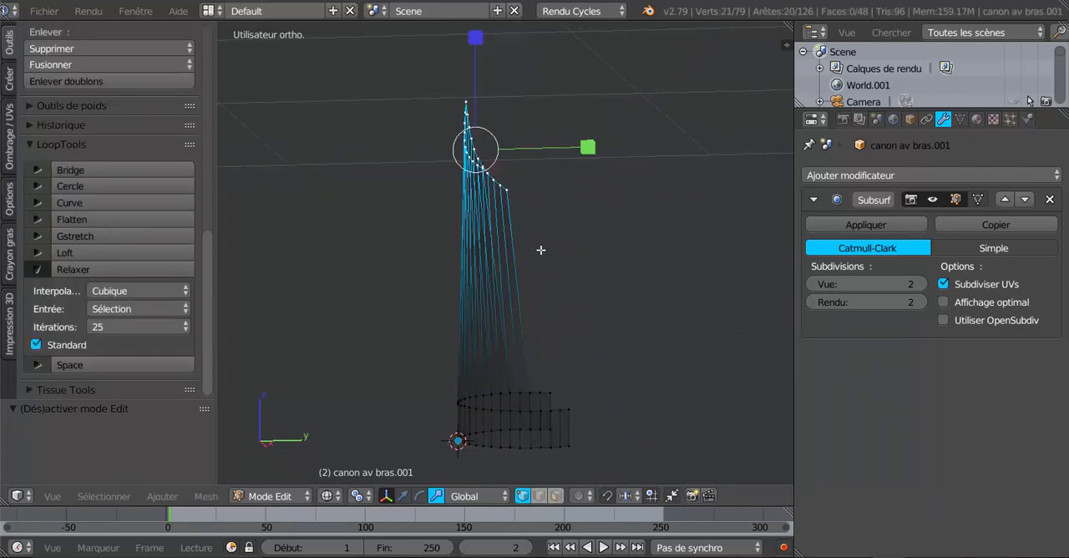
- Move the selected upper rim slightly towards -Y in the right orthographic view
click(403, 495)
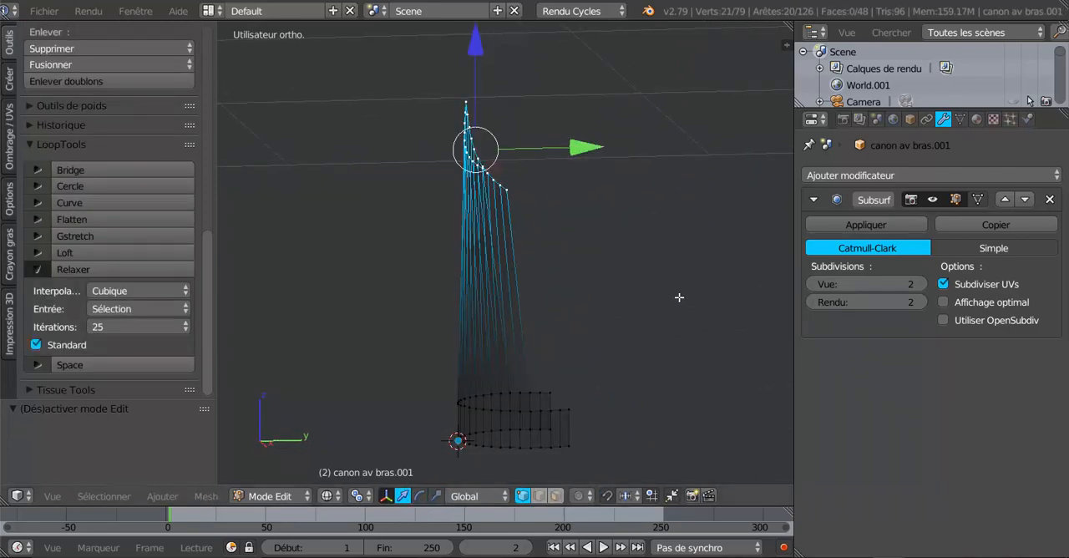
key(KP_3)
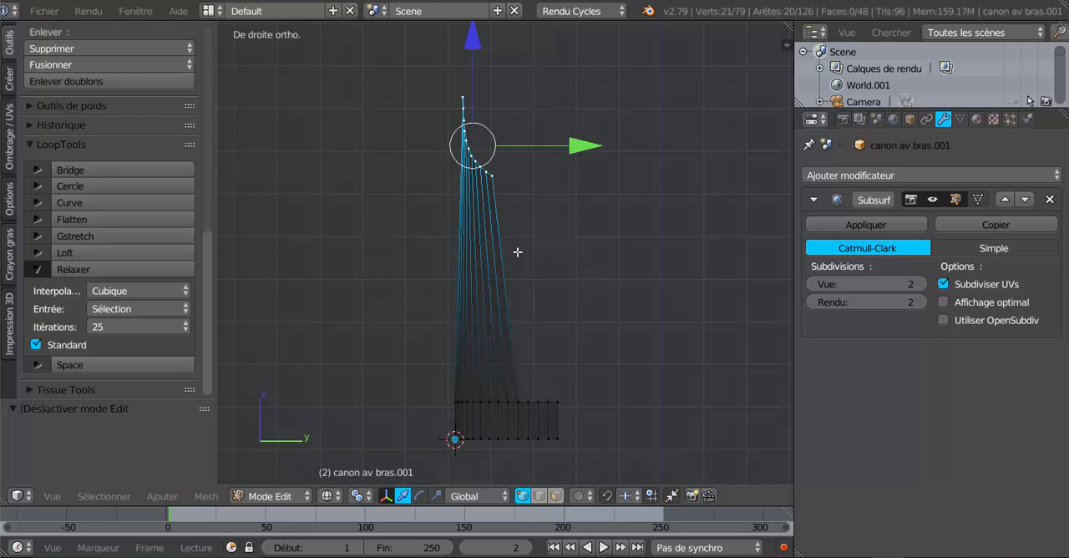
drag(575, 145, 560, 152)
- Display the cuff as solid in Object Mode and apply smooth shading to it
key(Tab)
key(z)
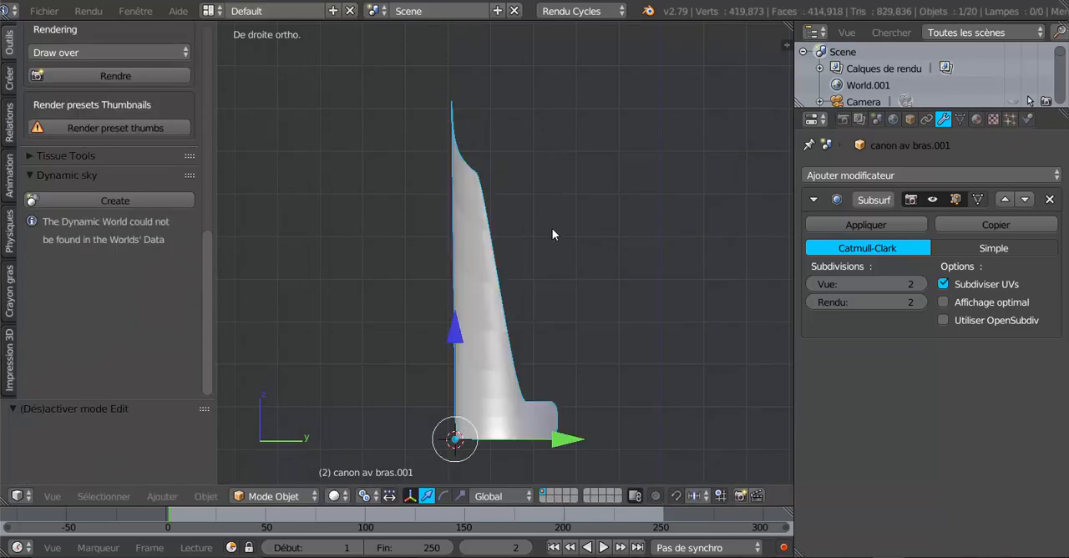
mouse_move(553, 229)
middle_down()
mouse_move(749, 262)
mouse_move(715, 208)
mouse_move(709, 232)
mouse_move(646, 243)
mouse_move(704, 249)
middle_up()
click(40, 10)
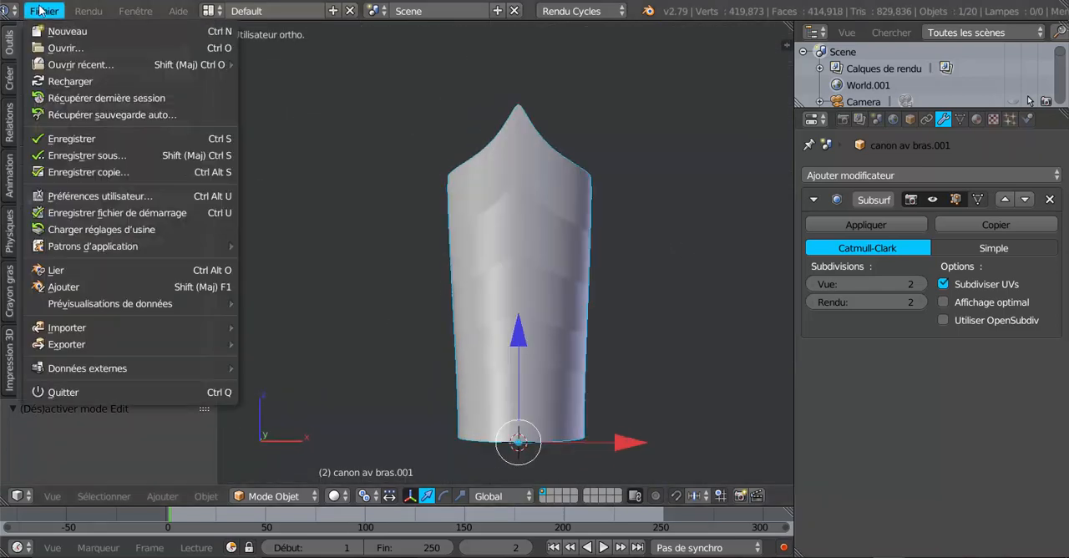
click(7, 44)
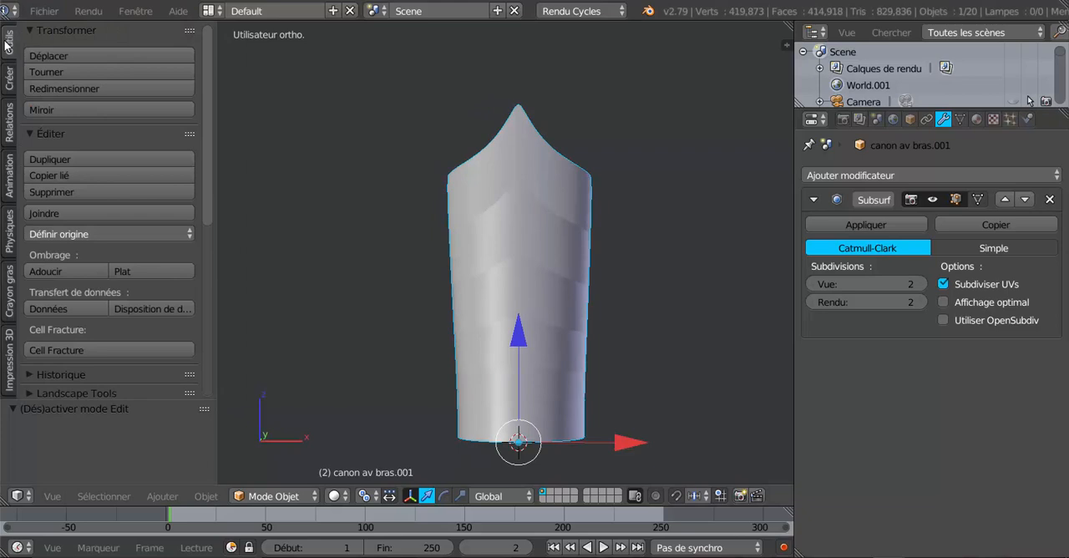
key(Tab)
key(Tab)
click(44, 271)
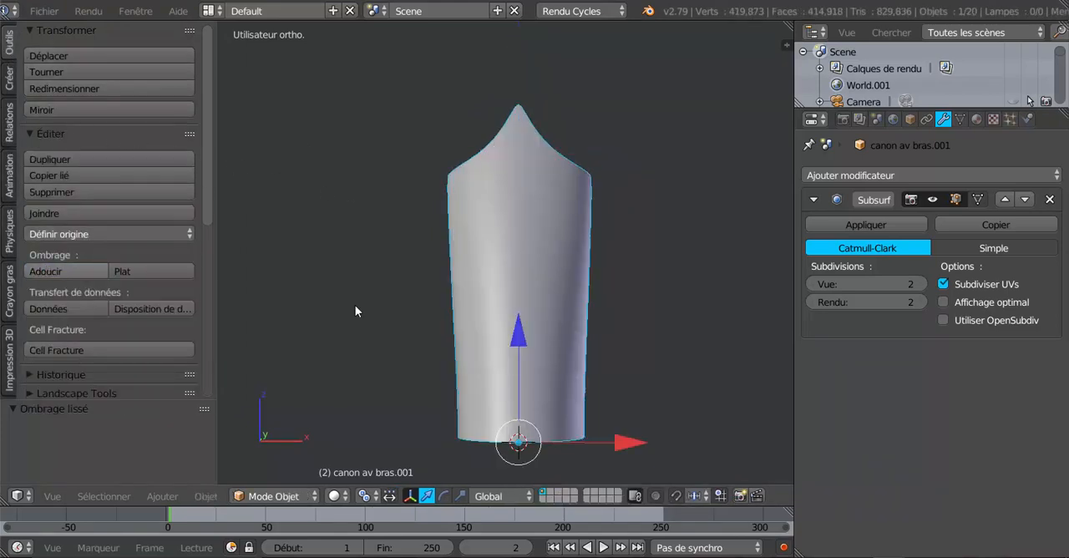
- Select the 29-vertex edge loop along the cuff's lower rim in Edit Mode and view it from the front
mouse_move(733, 348)
middle_down()
mouse_move(619, 351)
mouse_move(555, 334)
mouse_move(529, 278)
mouse_move(524, 337)
mouse_move(393, 348)
mouse_move(689, 365)
mouse_move(736, 338)
middle_up()
key(Tab)
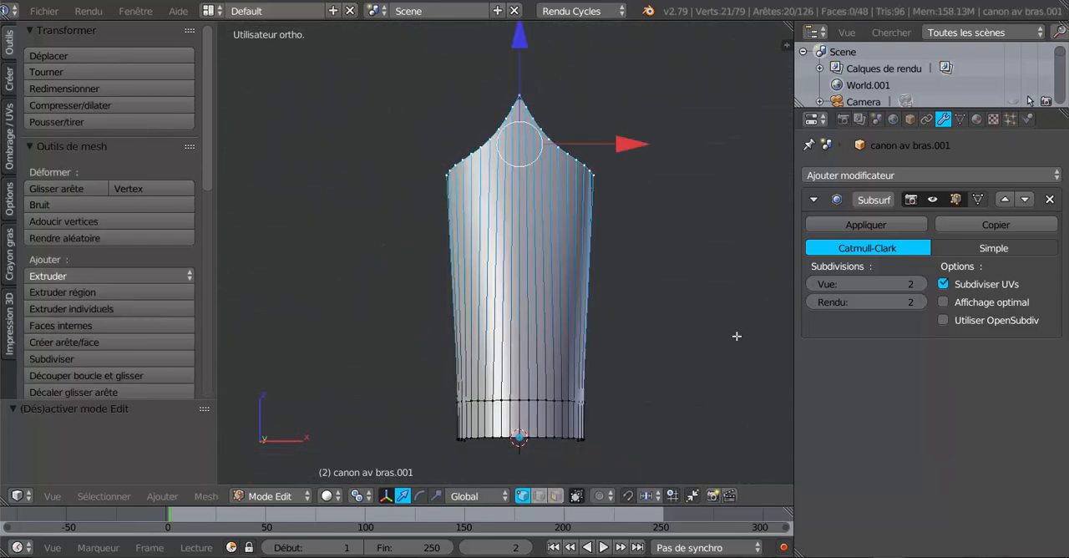
scroll(726, 334, up, 2)
scroll(726, 334, down, 2)
scroll(703, 400, up, 3)
scroll(635, 413, down, 1)
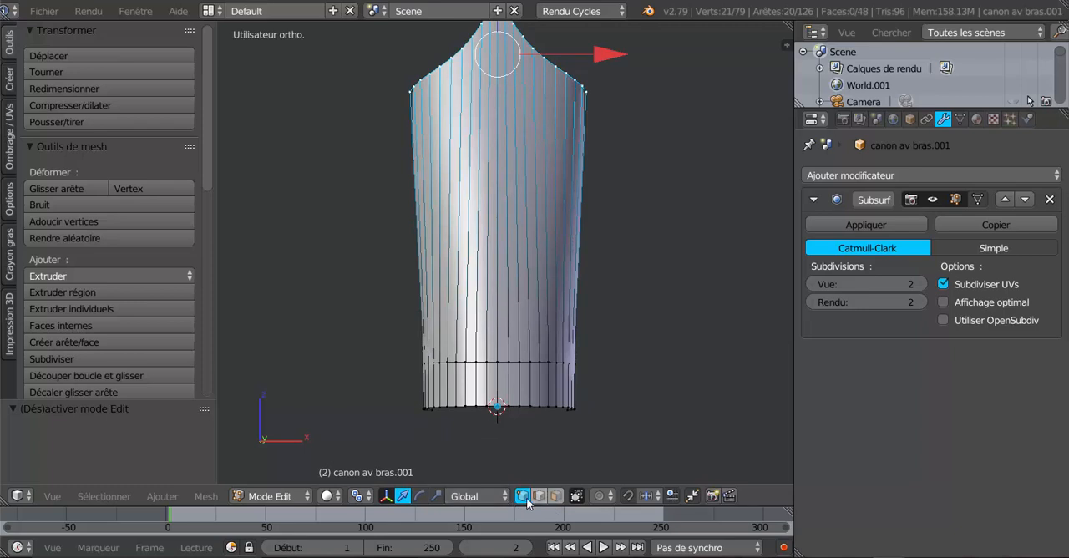
alt+right_click(515, 407)
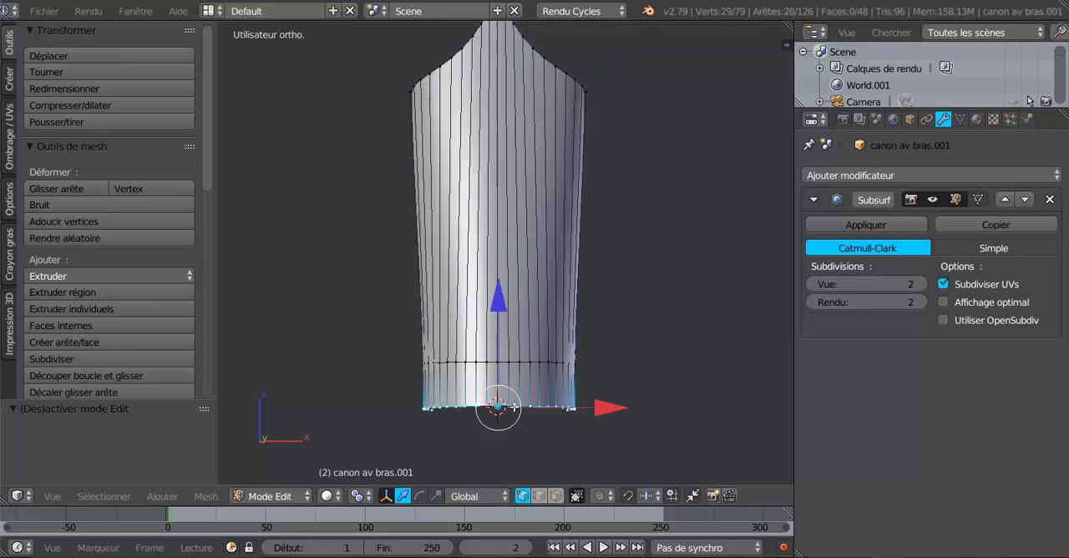
scroll(527, 445, up, 2)
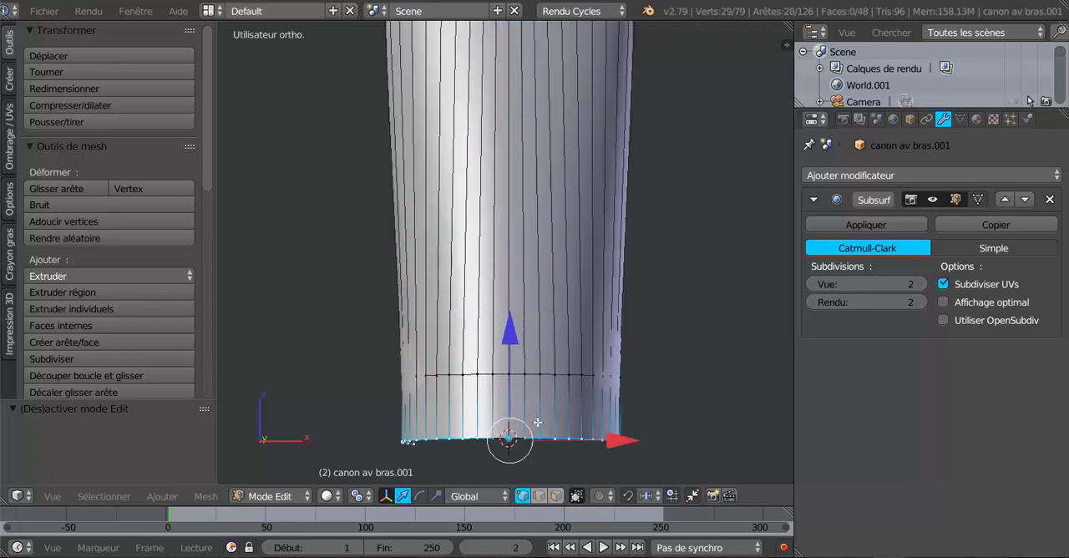
middle_drag(537, 423, 569, 435)
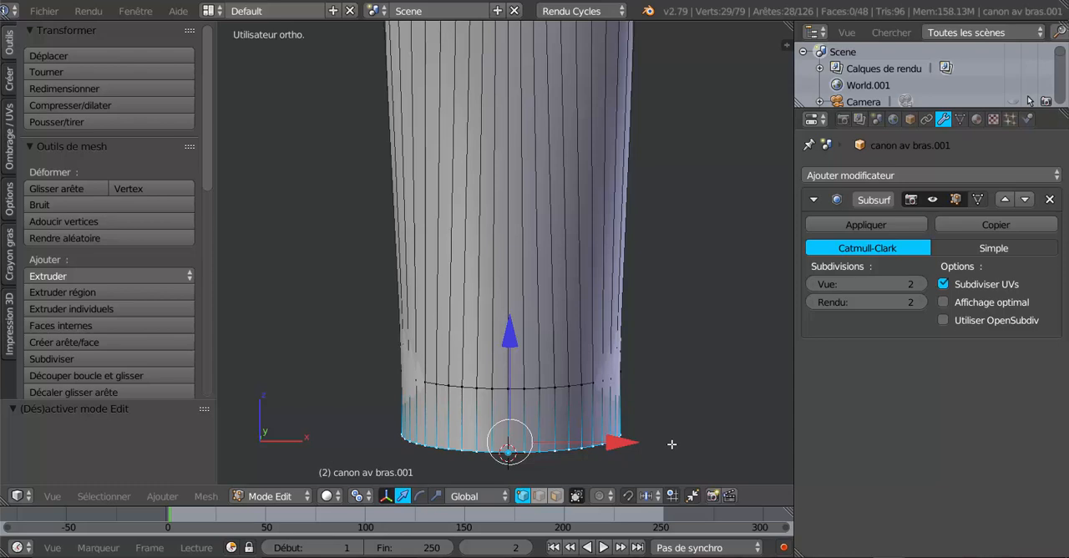
key(KP_1)
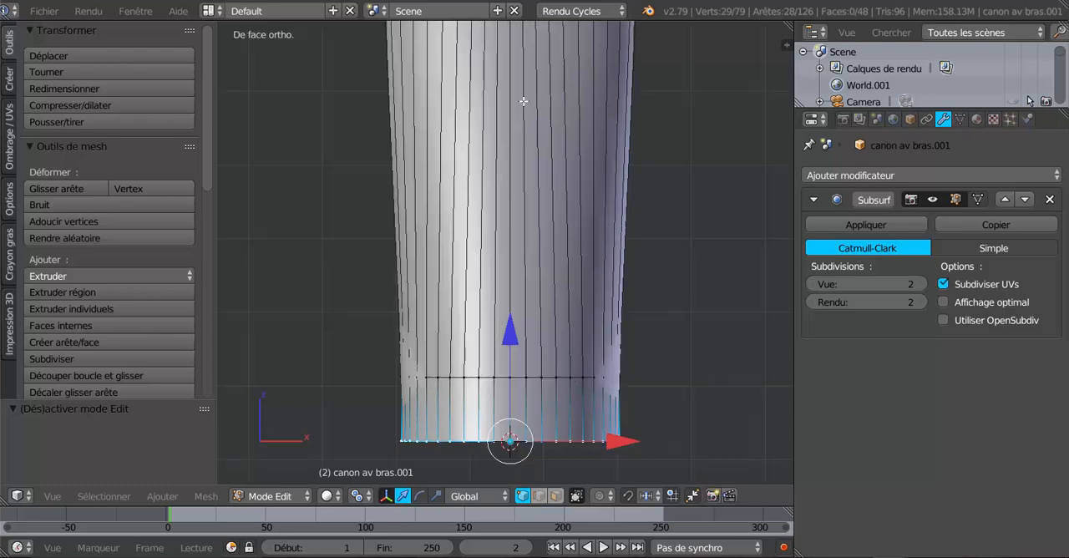
shift+middle_drag(513, 396, 511, 339)
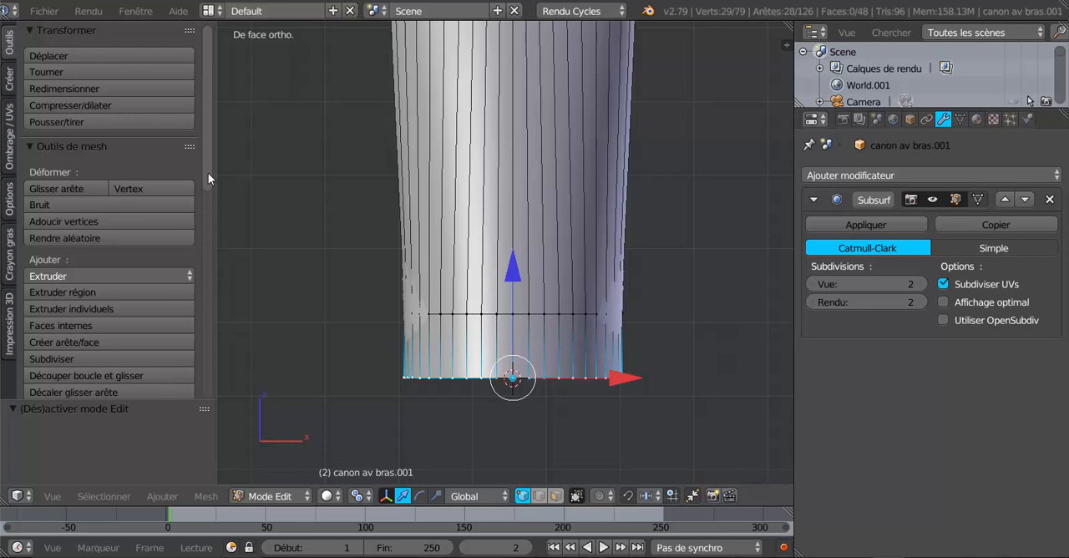
- Apply Checker Deselect with an Nth selection of 2 to the lower rim and raise the remaining vertices slightly along Z to scallop it
drag(208, 173, 209, 390)
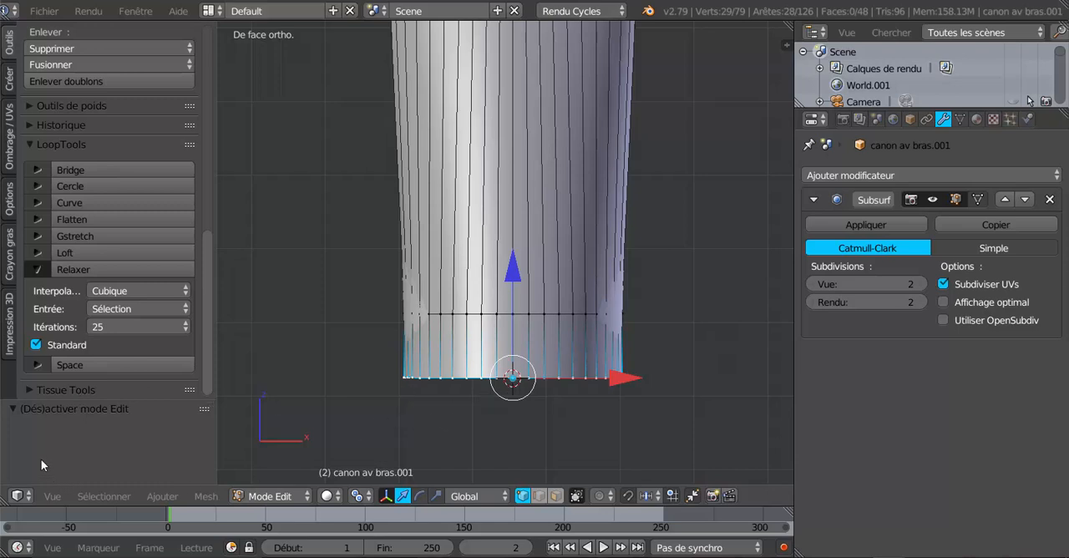
click(98, 496)
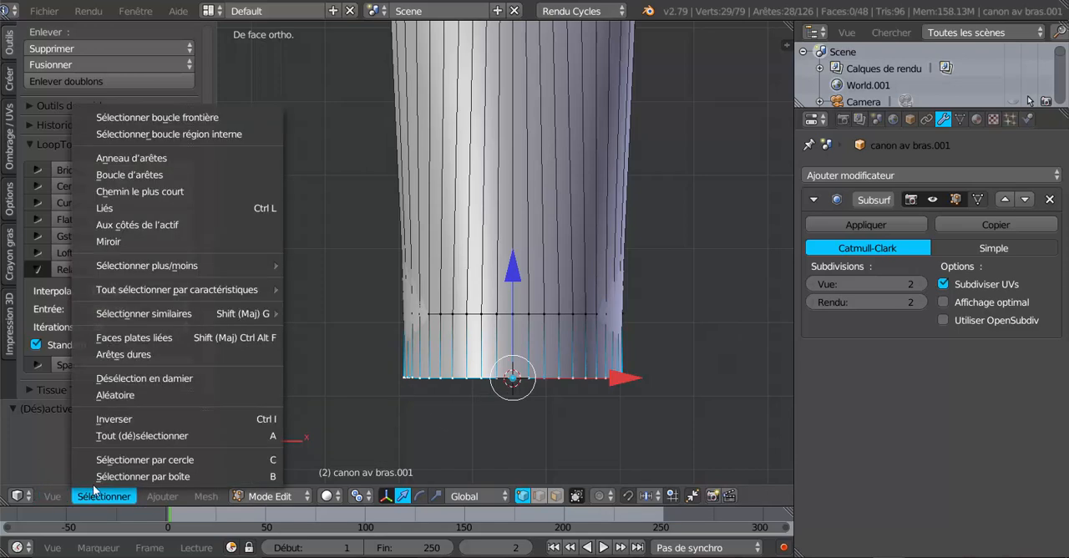
click(121, 377)
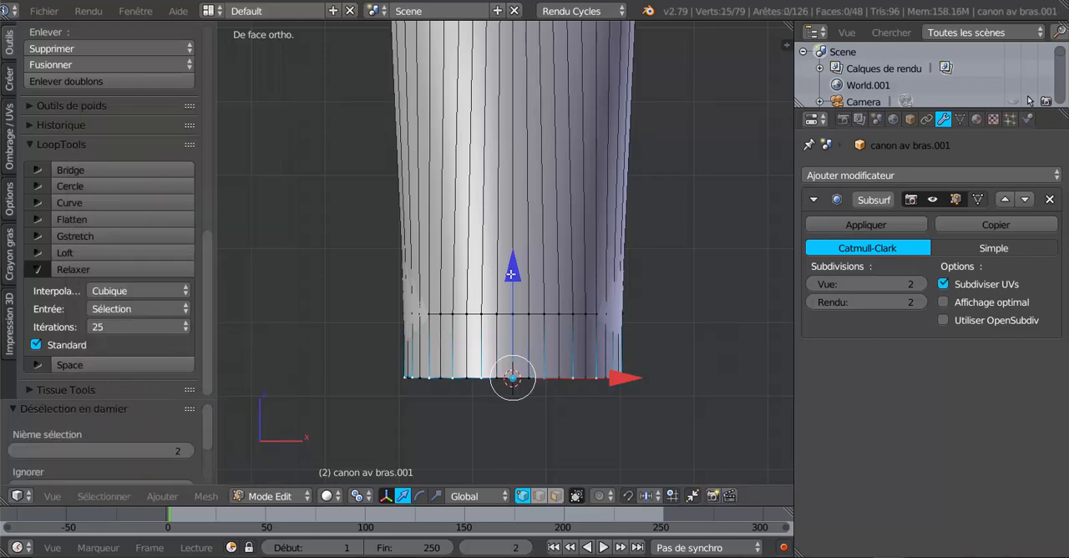
drag(512, 274, 515, 258)
key(Tab)
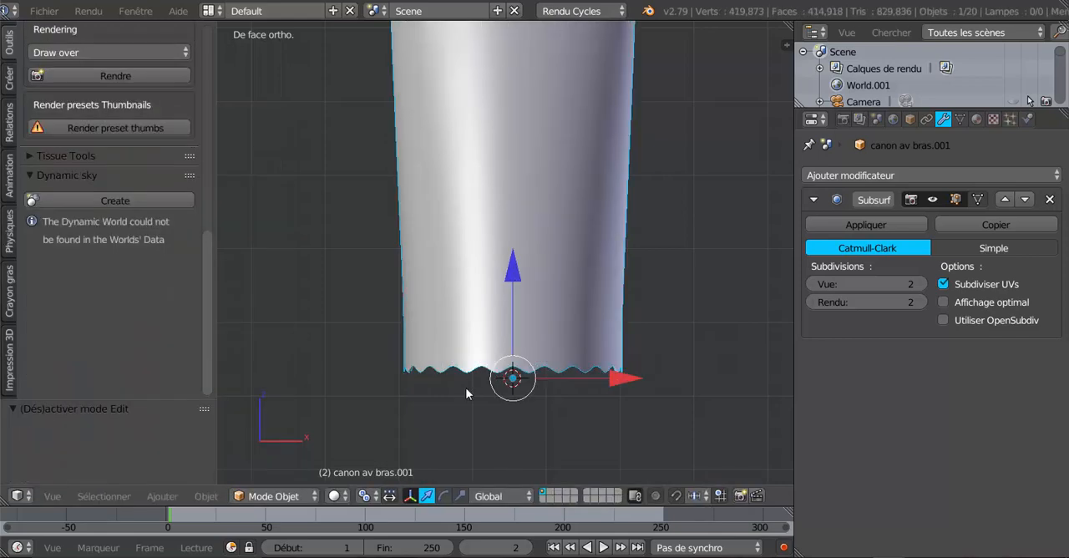
key(Tab)
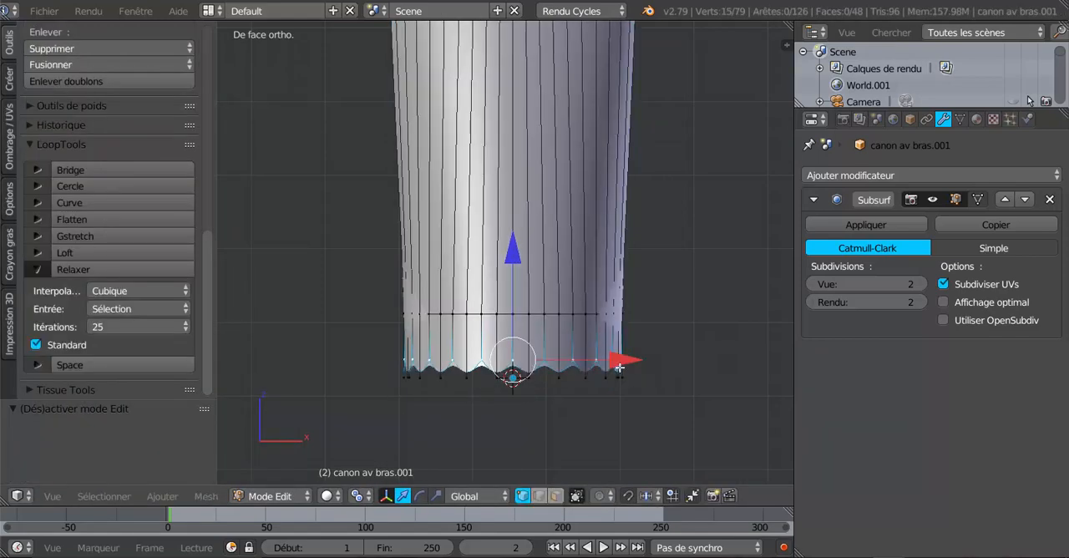
- Add a four-cut edge loop around the lower band of the cuff, following the scalloped rim
scroll(497, 356, down, 1)
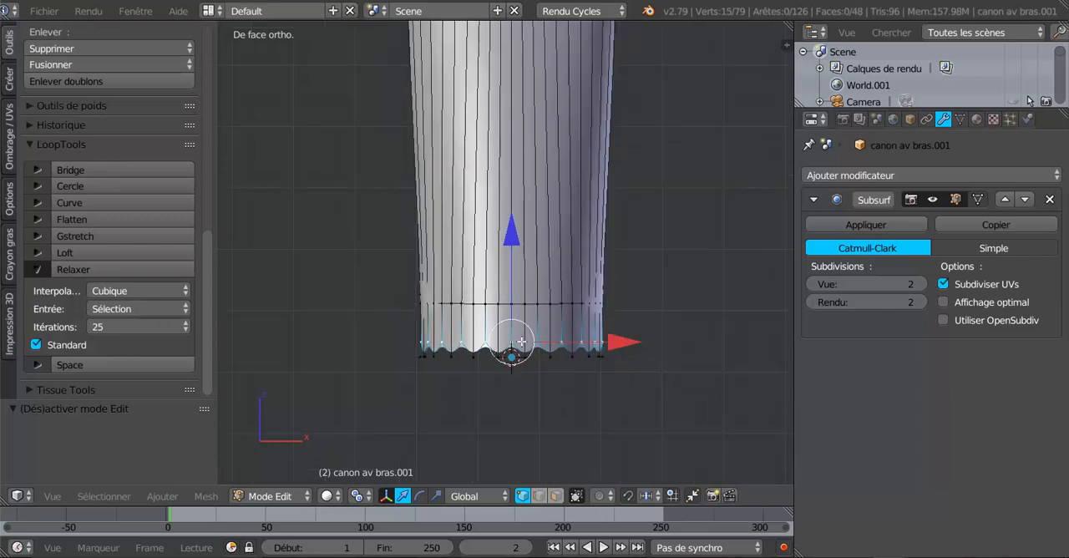
shift+middle_drag(620, 371, 571, 448)
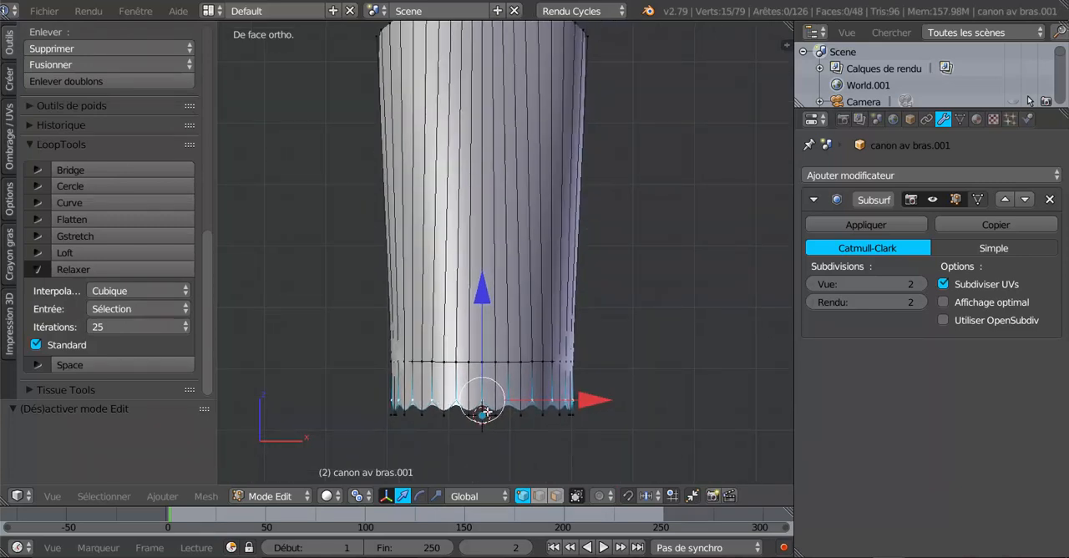
key(Tab)
key(Tab)
key(ctrl+r)
scroll(553, 384, up, 1)
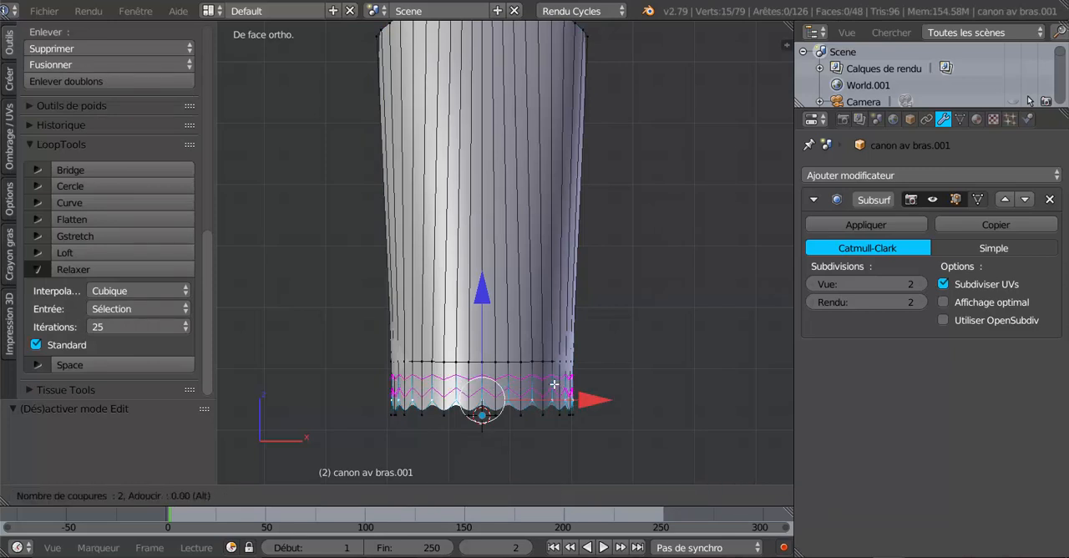
scroll(554, 384, up, 1)
scroll(554, 385, up, 1)
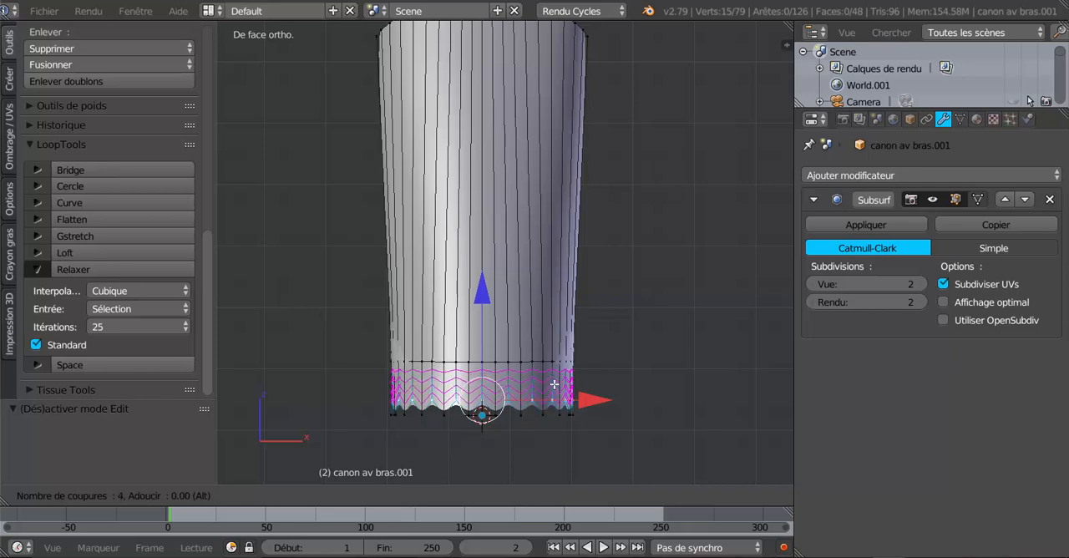
scroll(553, 384, down, 1)
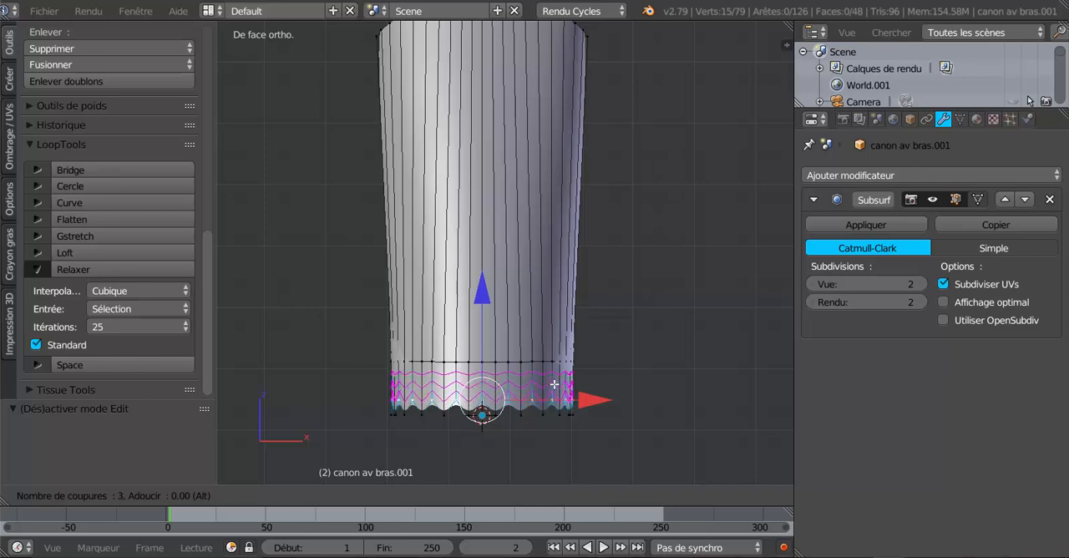
scroll(554, 385, up, 1)
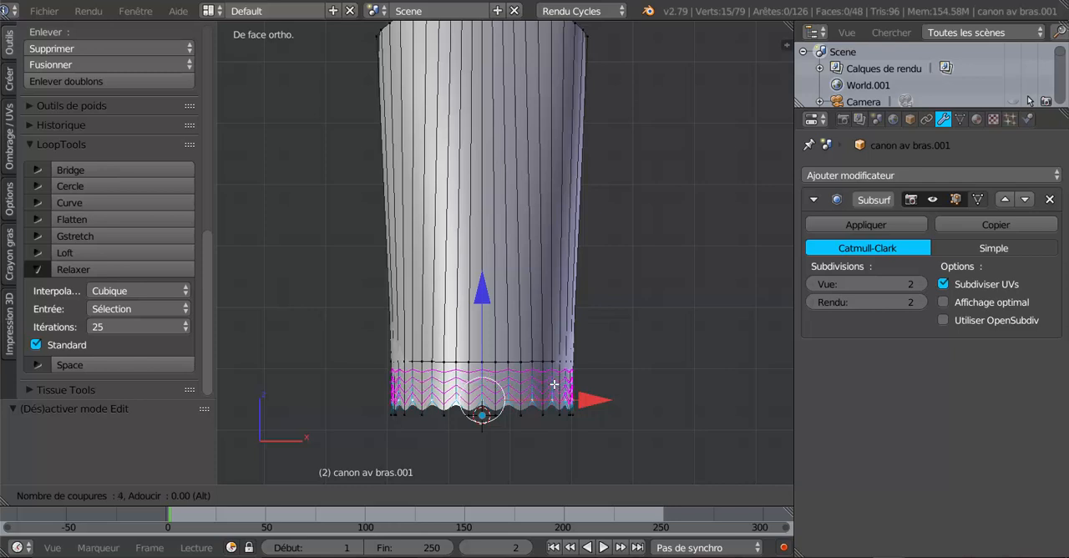
click(554, 384)
click(554, 384)
- Select two alternate zigzag face loops around the lower band in face selection mode
middle_drag(474, 427, 518, 434)
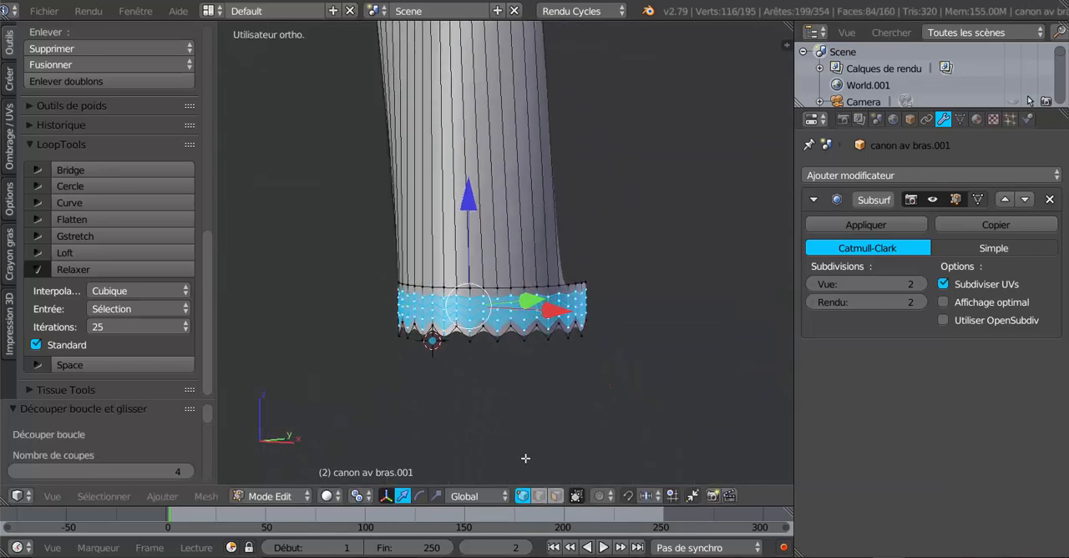
click(553, 496)
scroll(547, 390, up, 4)
alt+right_click(547, 357)
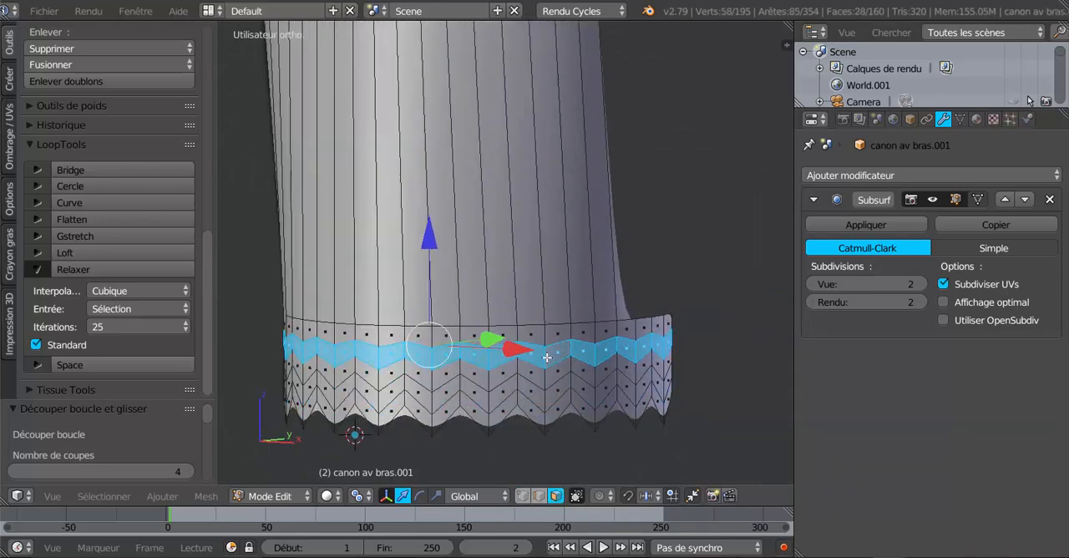
alt+shift+right_click(544, 389)
scroll(535, 401, down, 4)
middle_drag(470, 425, 523, 434)
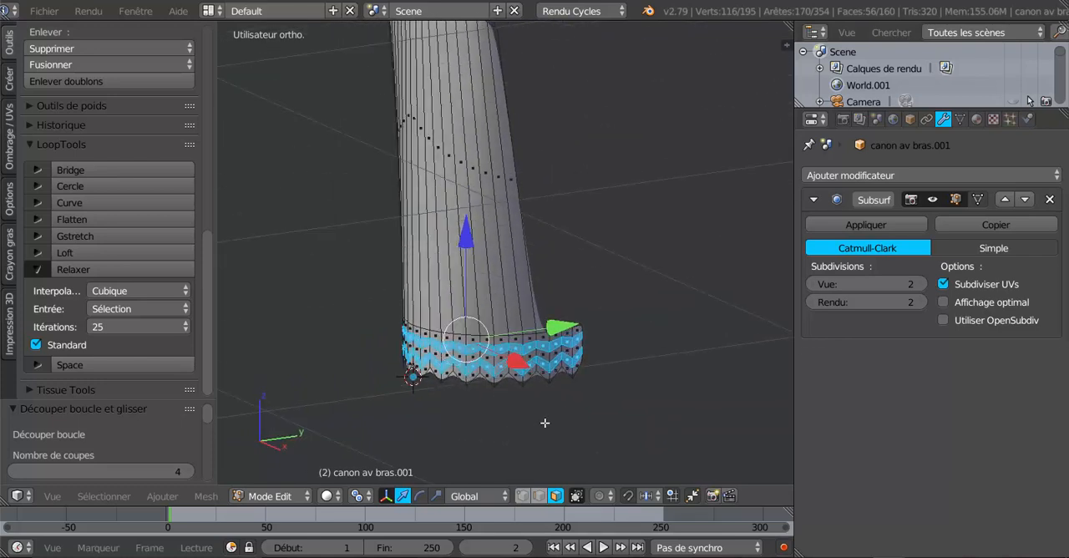
scroll(545, 422, up, 2)
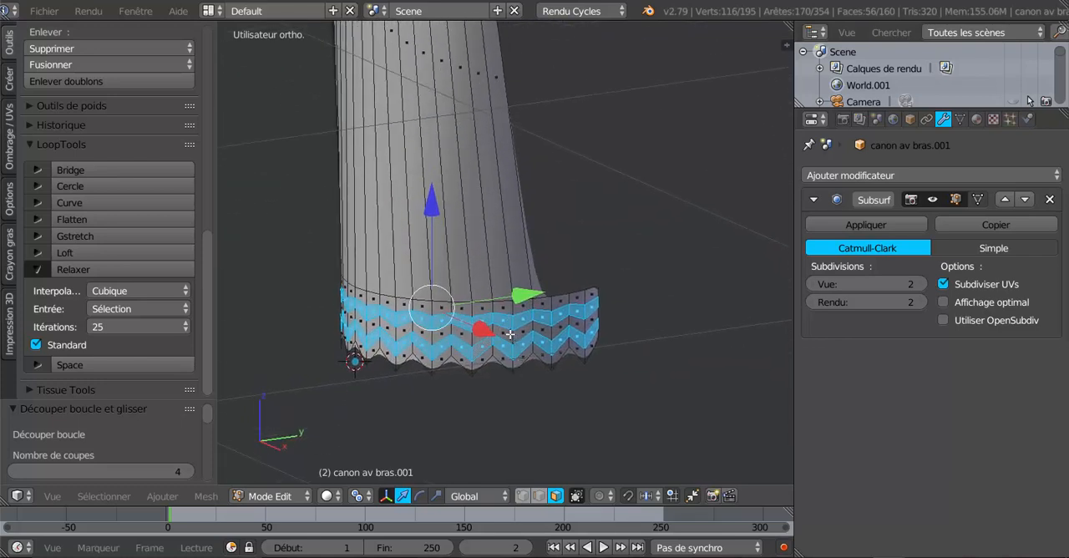
- Extrude the two selected face loops in place and move them -0.005 along Y
key(e)
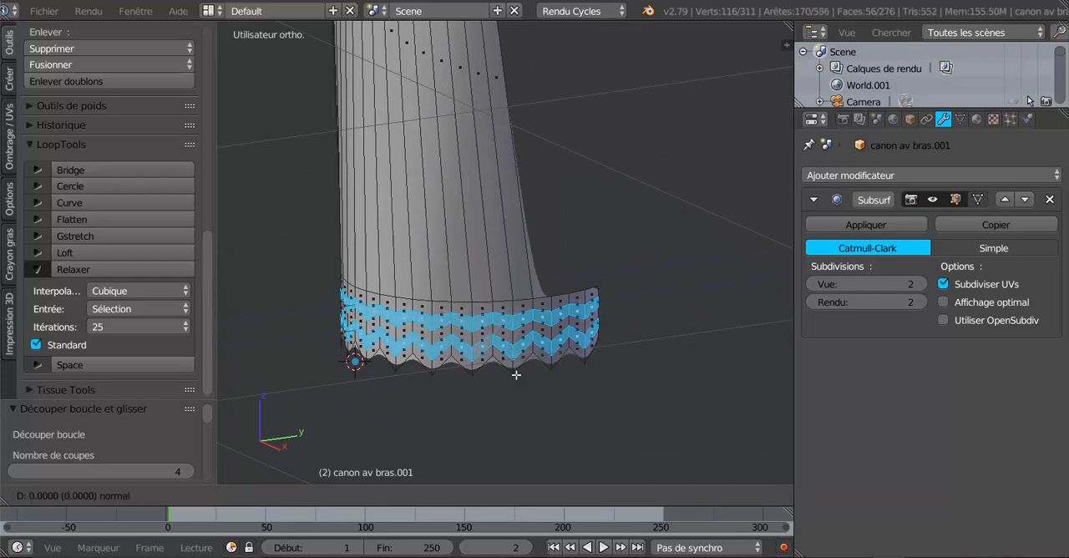
right_click(516, 375)
middle_drag(505, 399, 504, 408)
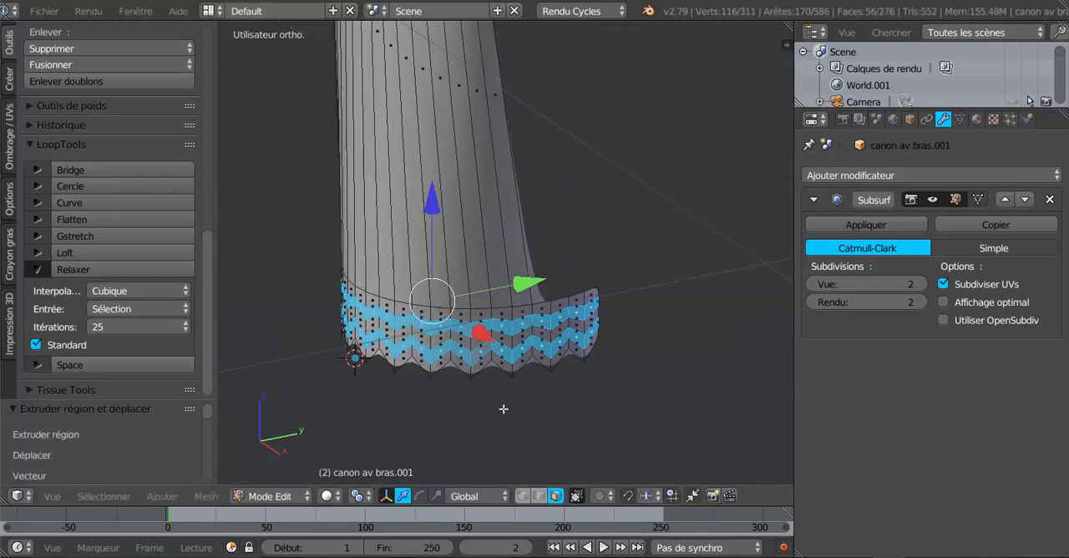
scroll(495, 345, up, 1)
drag(509, 292, 507, 295)
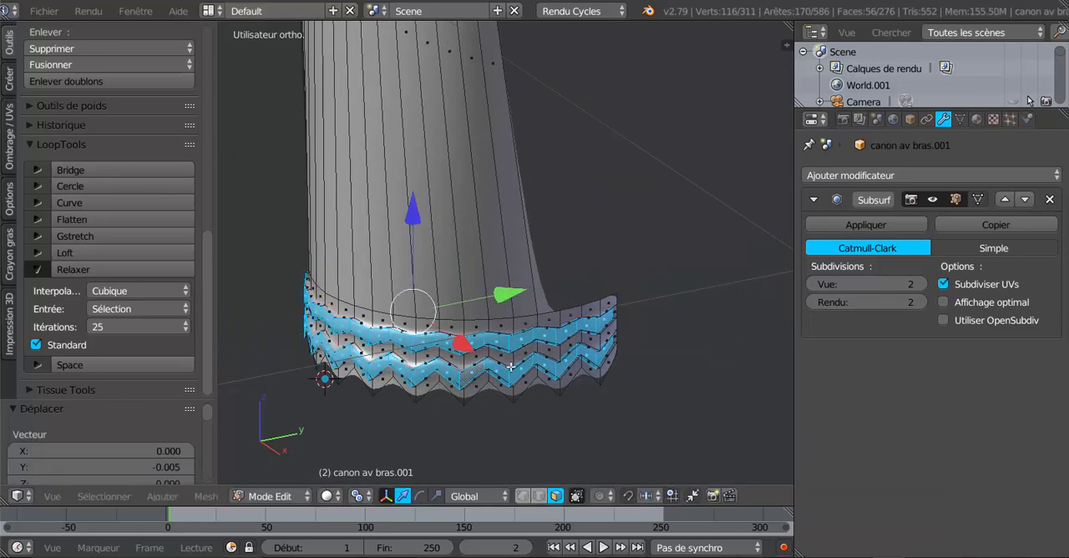
- Scale the extruded face loops by 1.045 in X and Y to raise them off the cuff
middle_drag(511, 366, 585, 354)
scroll(554, 322, up, 3)
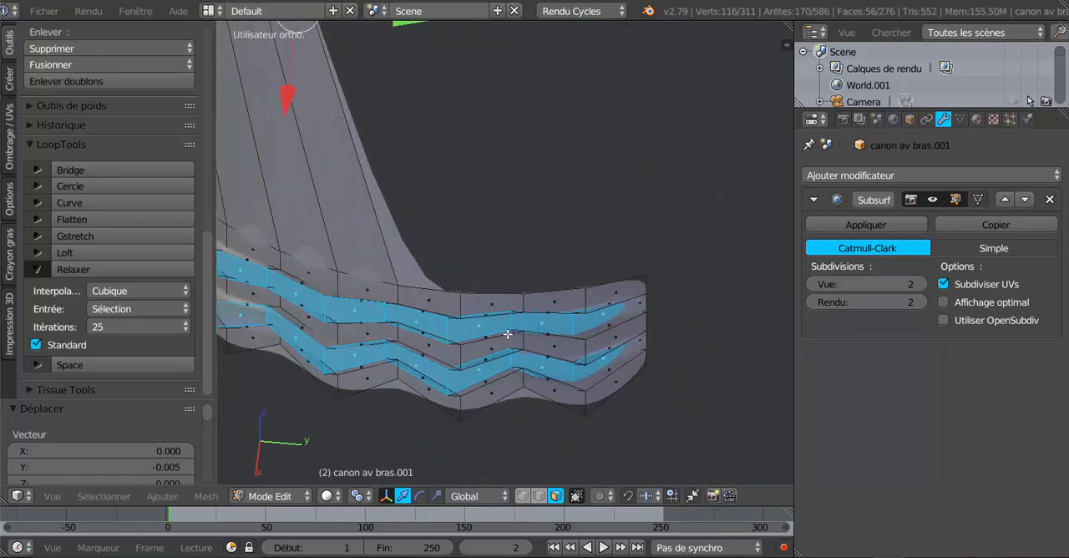
middle_drag(354, 318, 441, 366)
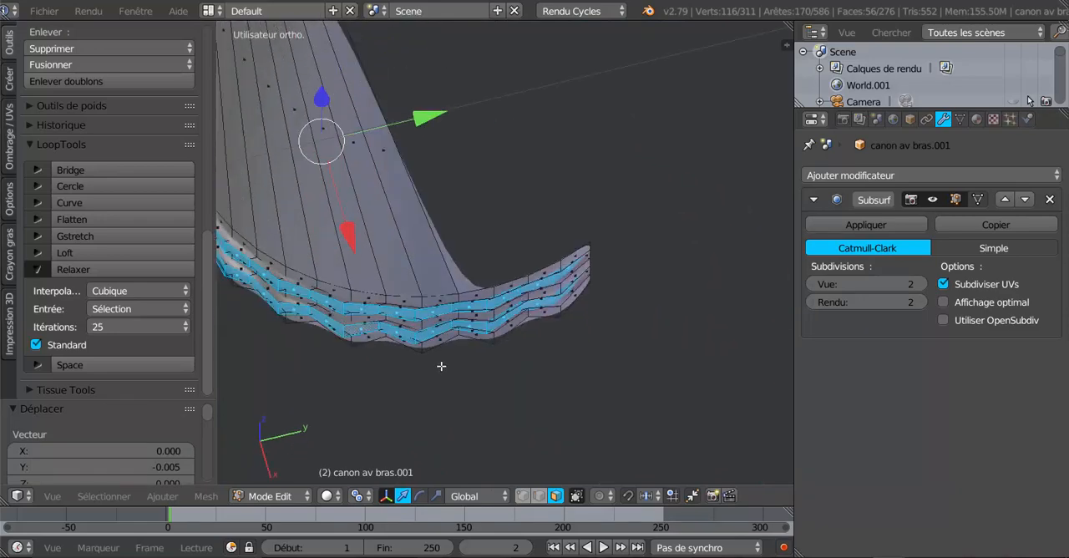
scroll(576, 347, up, 5)
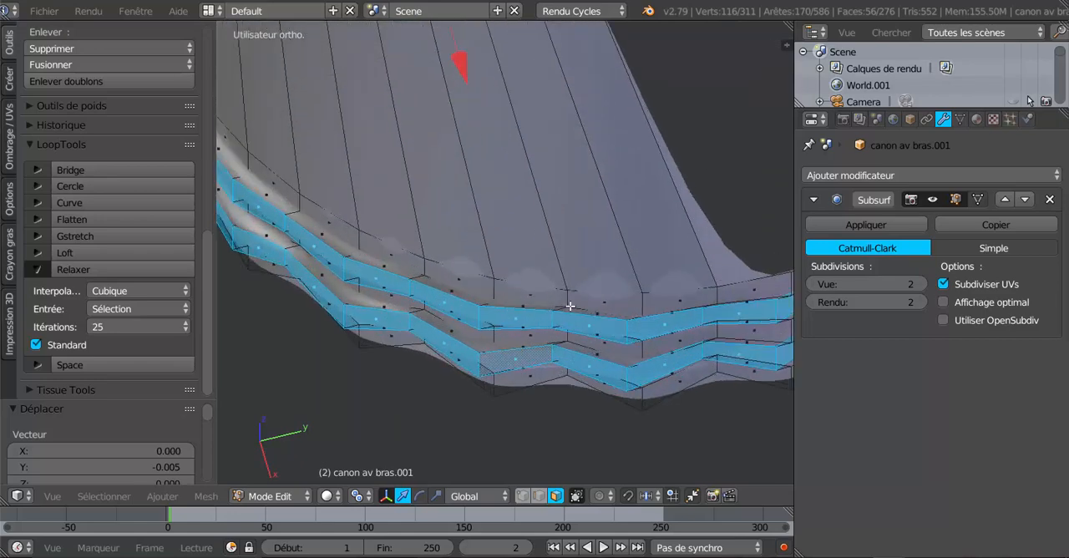
scroll(589, 306, down, 4)
middle_drag(565, 341, 668, 343)
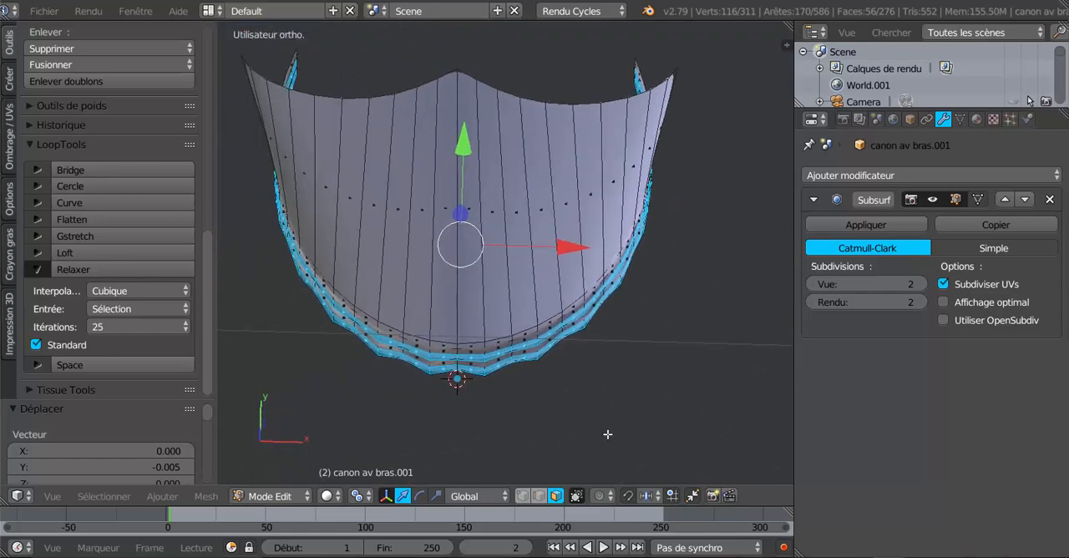
click(438, 496)
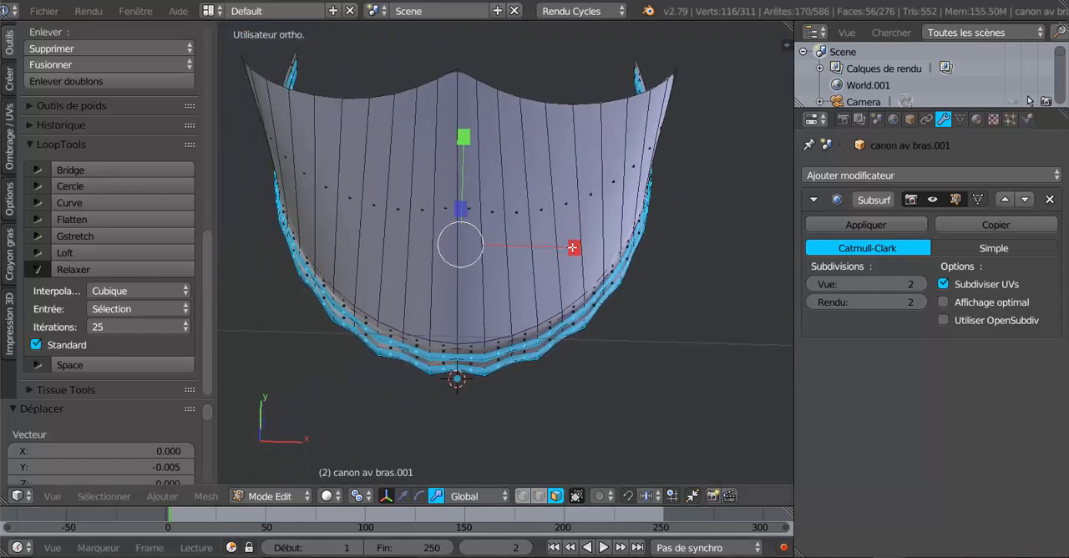
drag(573, 247, 587, 245)
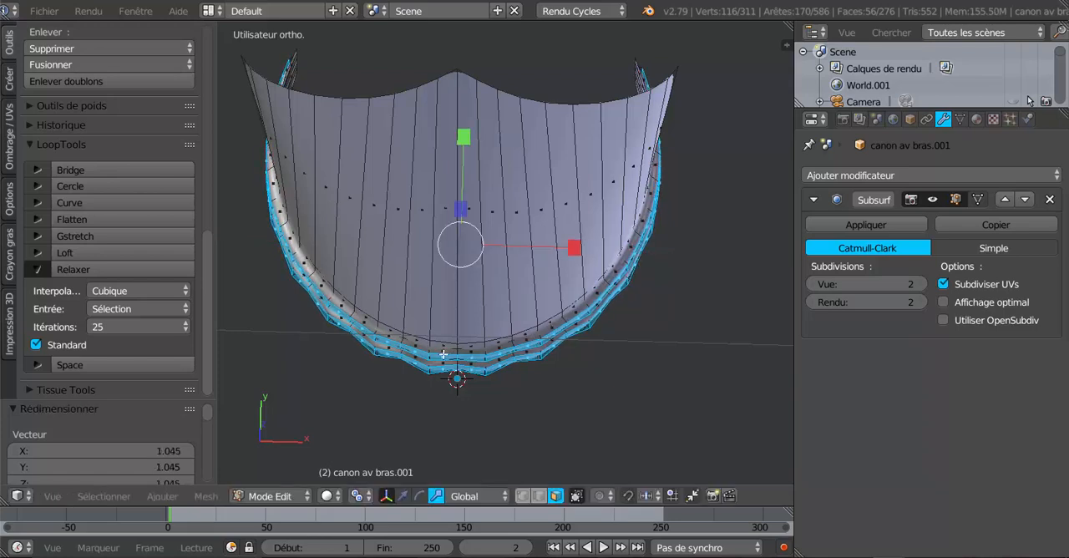
- Examine the two raised wavy bands from several angles, in both Edit Mode and smoothed Object Mode
middle_drag(649, 313, 494, 286)
shift+middle_drag(561, 361, 473, 242)
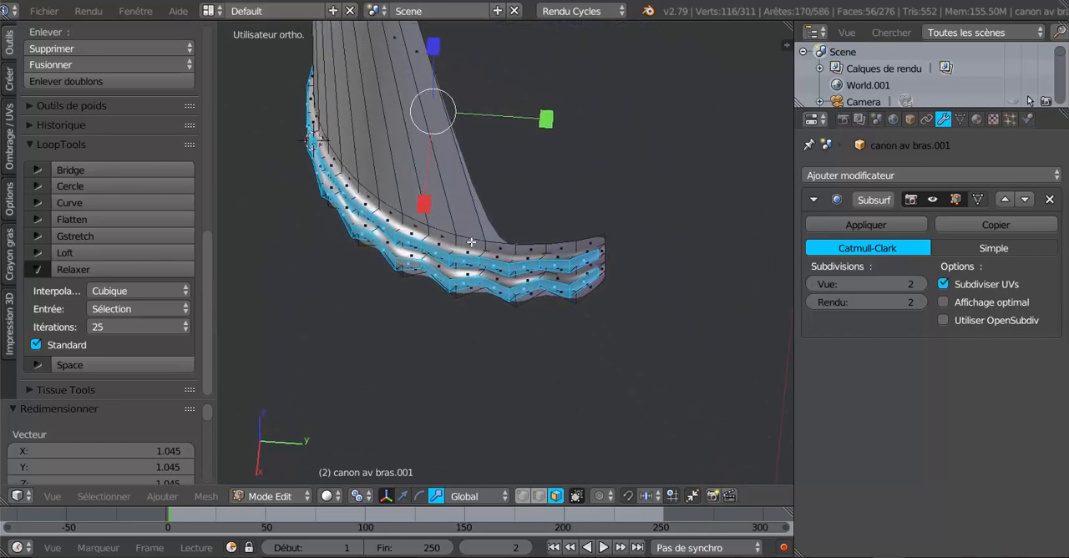
middle_drag(484, 292, 638, 312)
middle_drag(583, 268, 585, 241)
key(Tab)
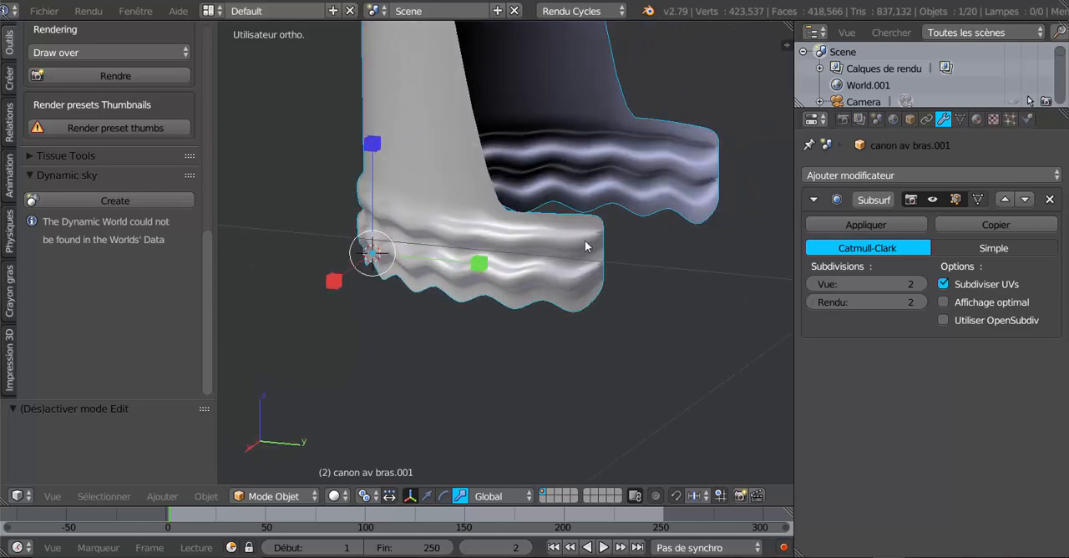
key(Tab)
mouse_move(582, 297)
middle_down()
mouse_move(639, 311)
mouse_move(689, 288)
mouse_move(601, 296)
mouse_move(579, 312)
mouse_move(561, 362)
mouse_move(590, 312)
mouse_move(573, 346)
mouse_move(592, 282)
middle_up()
key(Tab)
key(Tab)
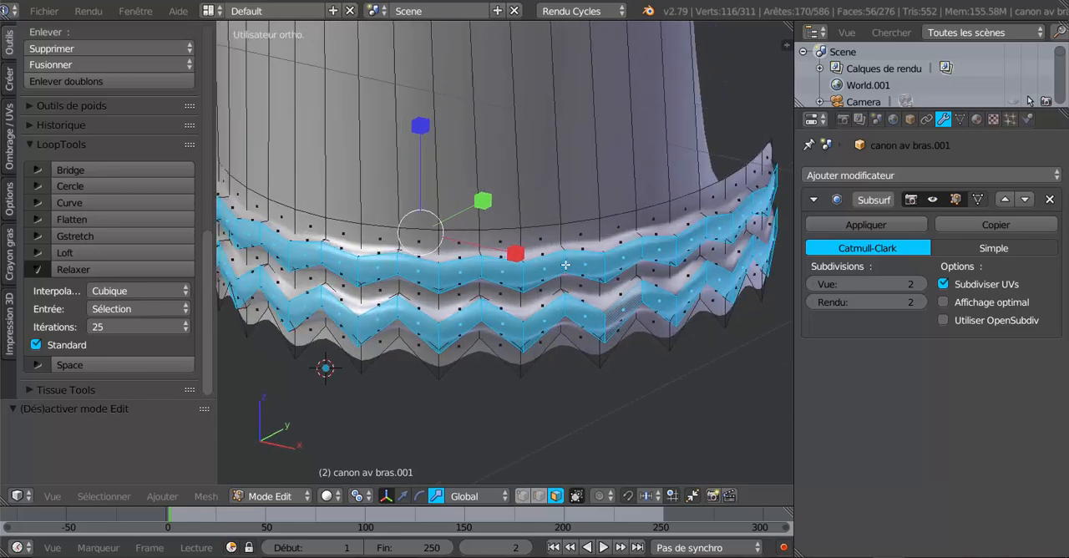
- Add two single-cut edge loops to the upper raised band, one close to each of its edges, to sharpen it
key(ctrl+r)
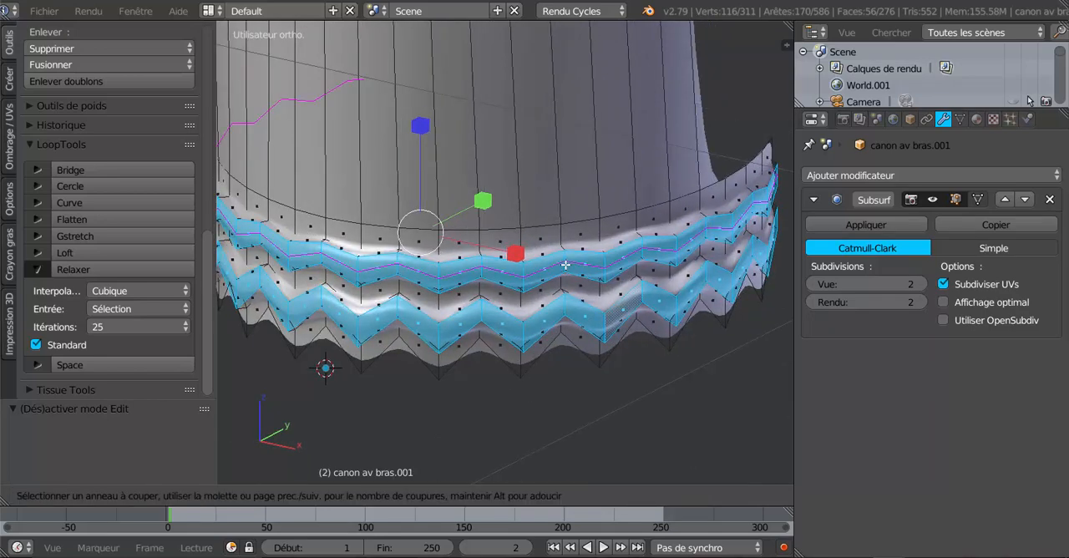
click(565, 264)
click(568, 255)
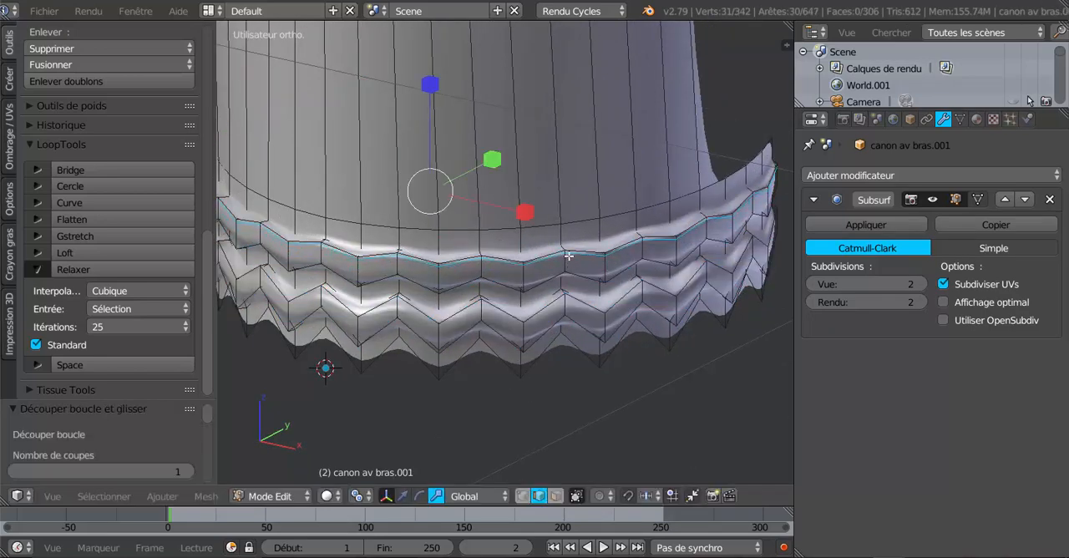
key(ctrl+r)
click(565, 262)
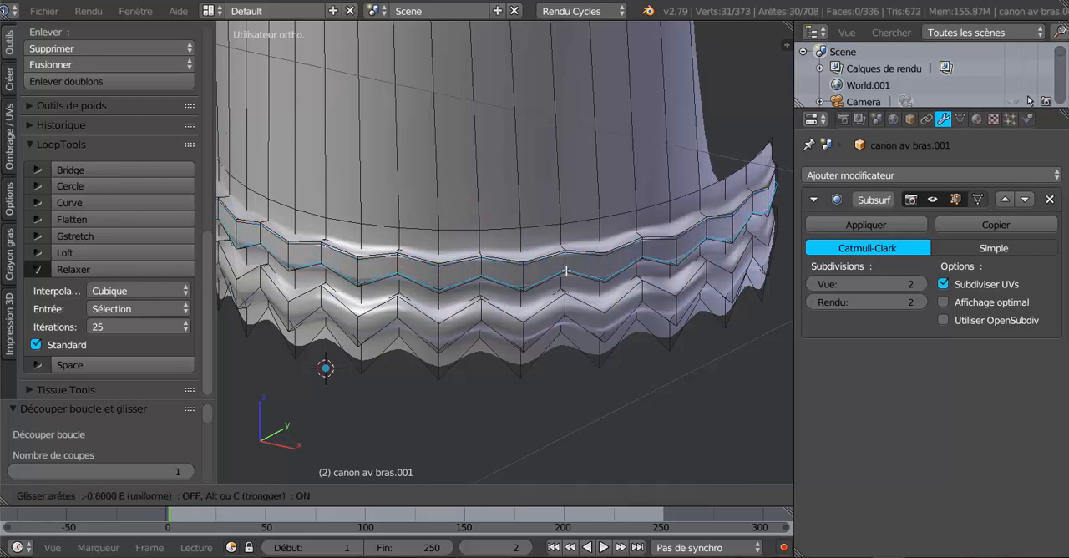
click(565, 272)
key(Tab)
middle_drag(567, 281, 535, 271)
key(Tab)
scroll(535, 271, up, 1)
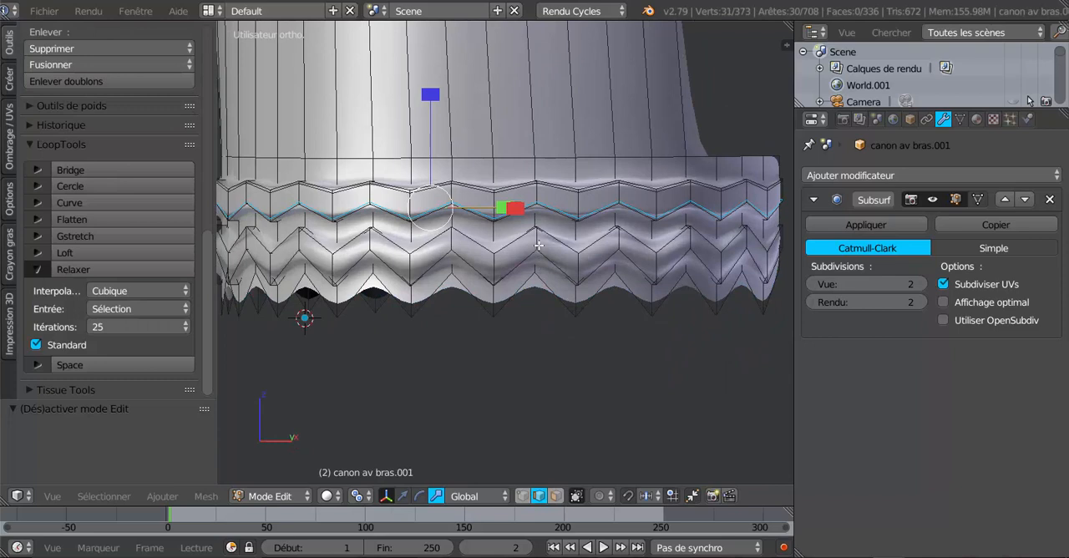
- Add two single-cut edge loops to the lower raised band, near its upper and lower edges, and view it in Object Mode
key(ctrl+r)
click(539, 245)
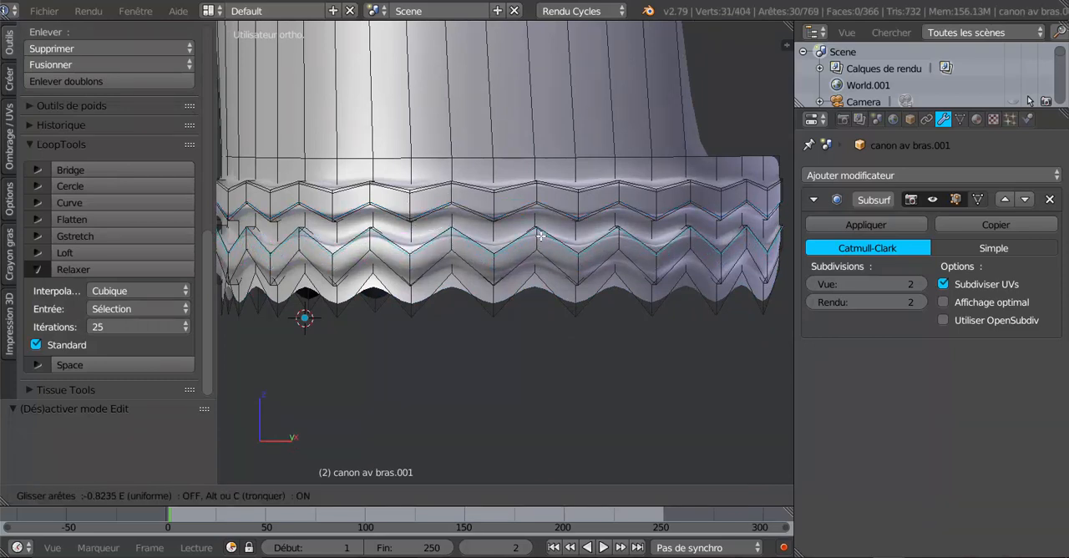
click(541, 238)
key(ctrl+r)
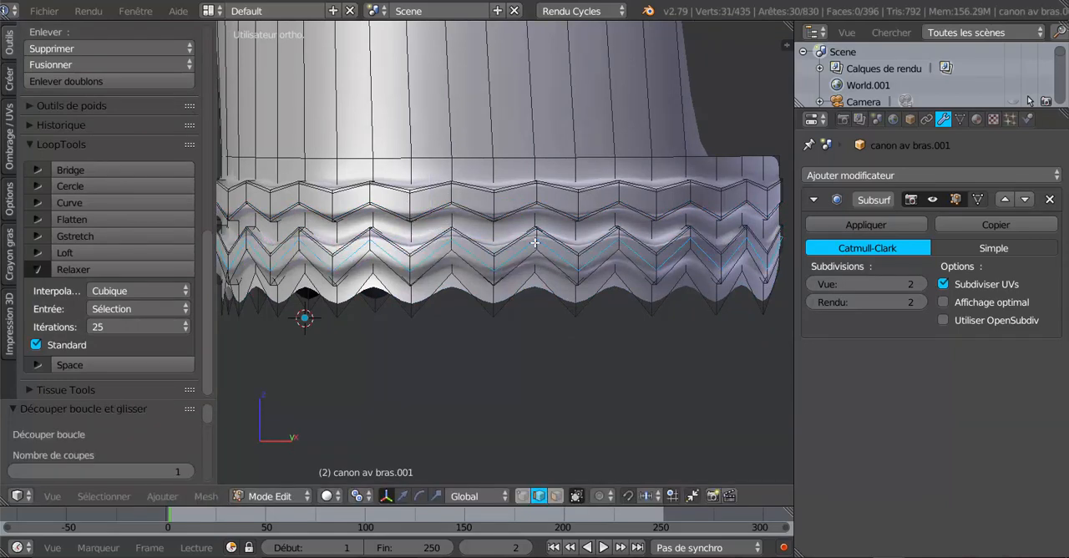
click(535, 244)
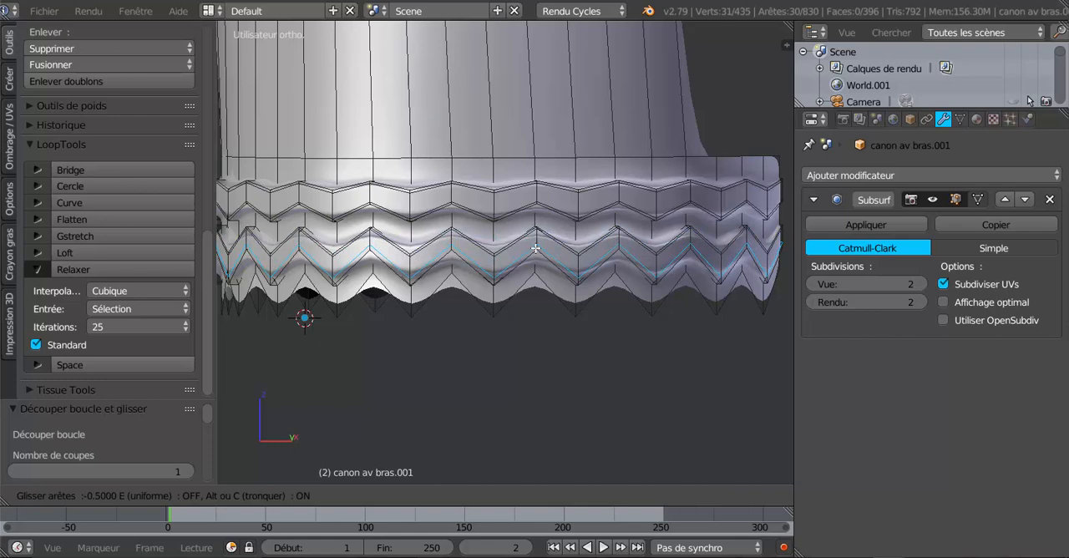
click(535, 248)
key(Tab)
middle_drag(535, 248, 592, 302)
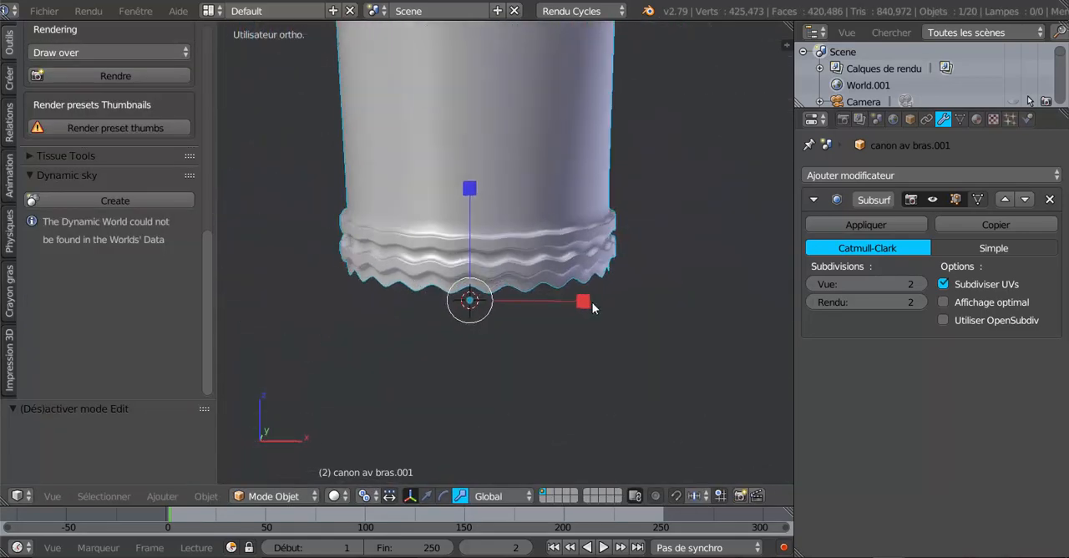
- In face mode and wireframe front view, circle-select the long faces of the cuff above the wavy bands
key(Tab)
scroll(599, 295, down, 4)
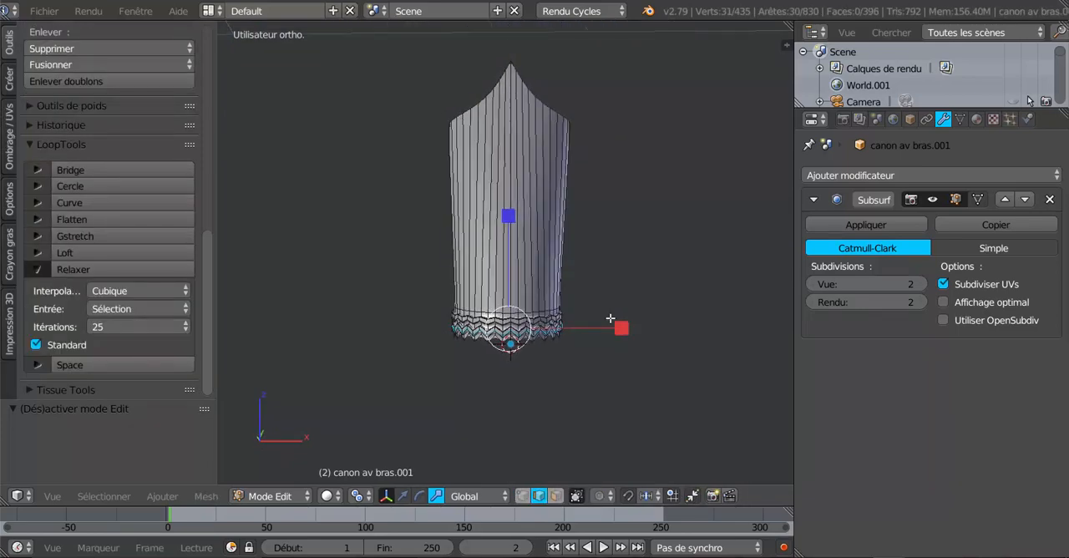
middle_drag(595, 249, 576, 251)
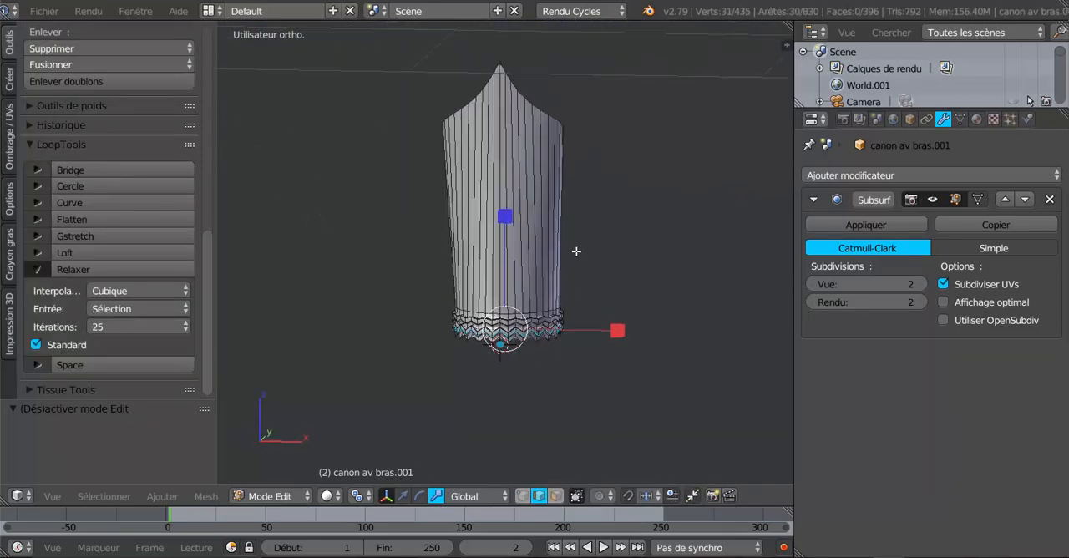
click(555, 495)
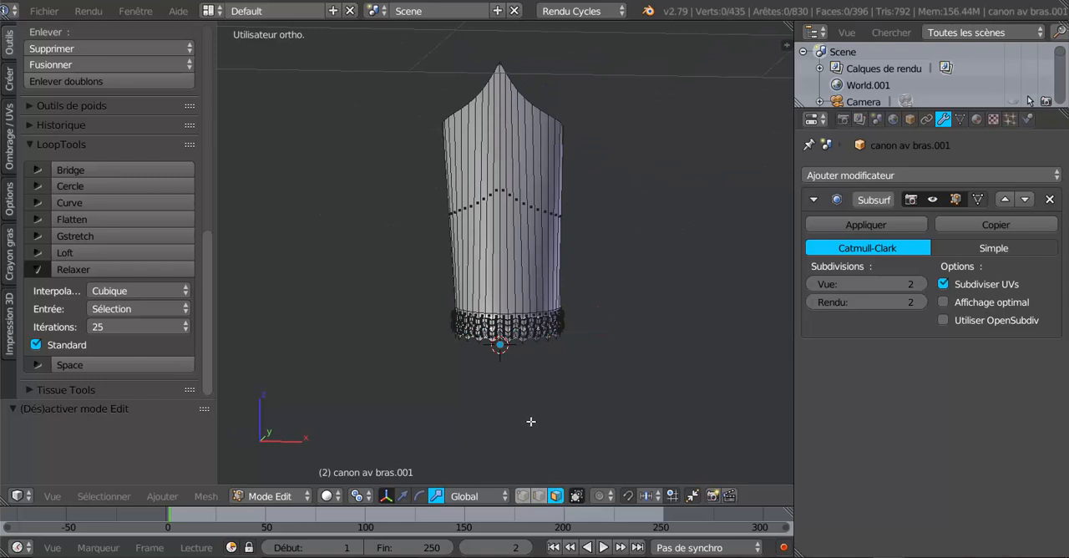
middle_drag(531, 421, 541, 411)
key(KP_1)
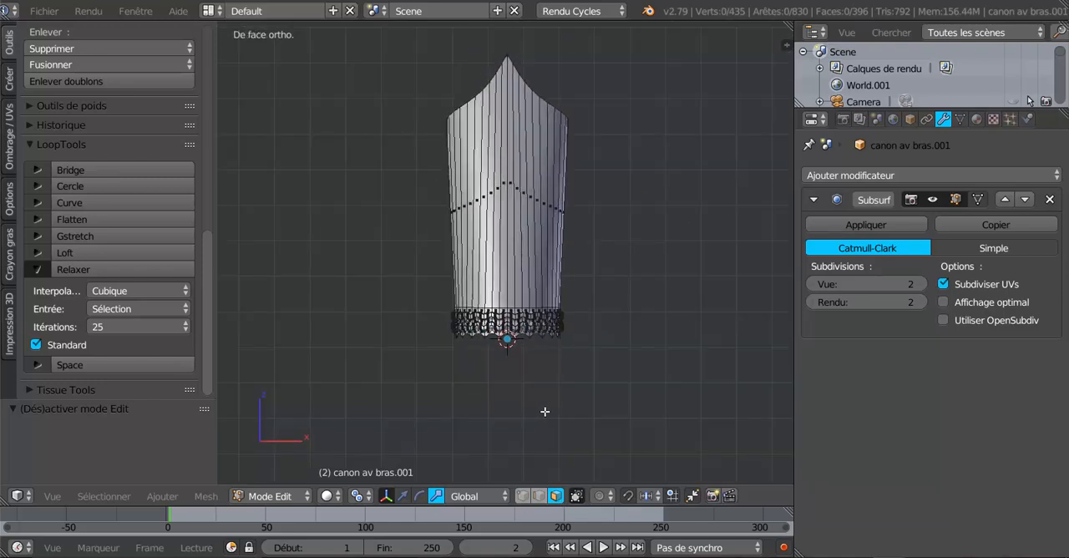
key(z)
key(c)
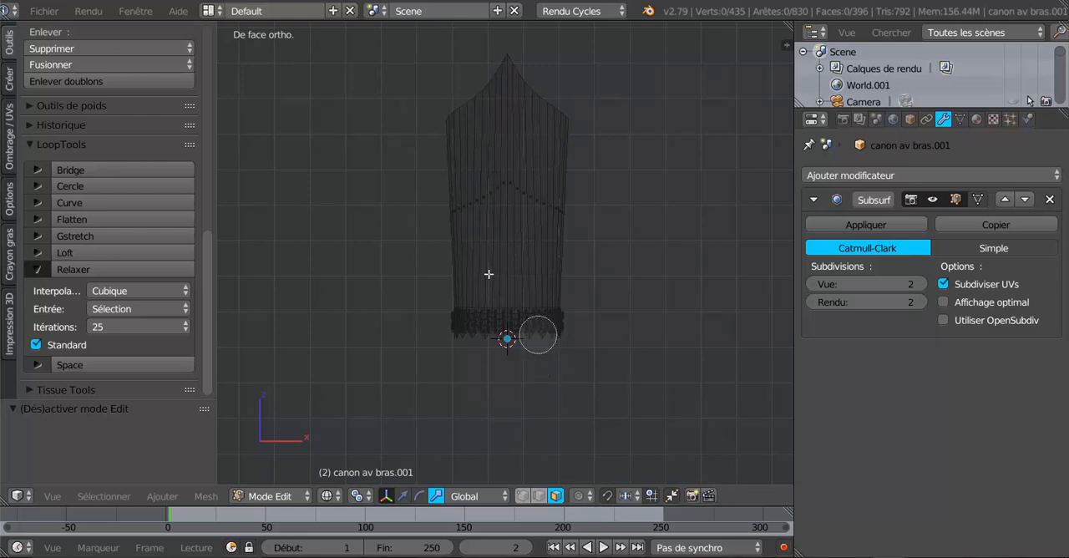
mouse_move(442, 209)
mouse_down()
mouse_move(551, 212)
mouse_move(506, 193)
mouse_up()
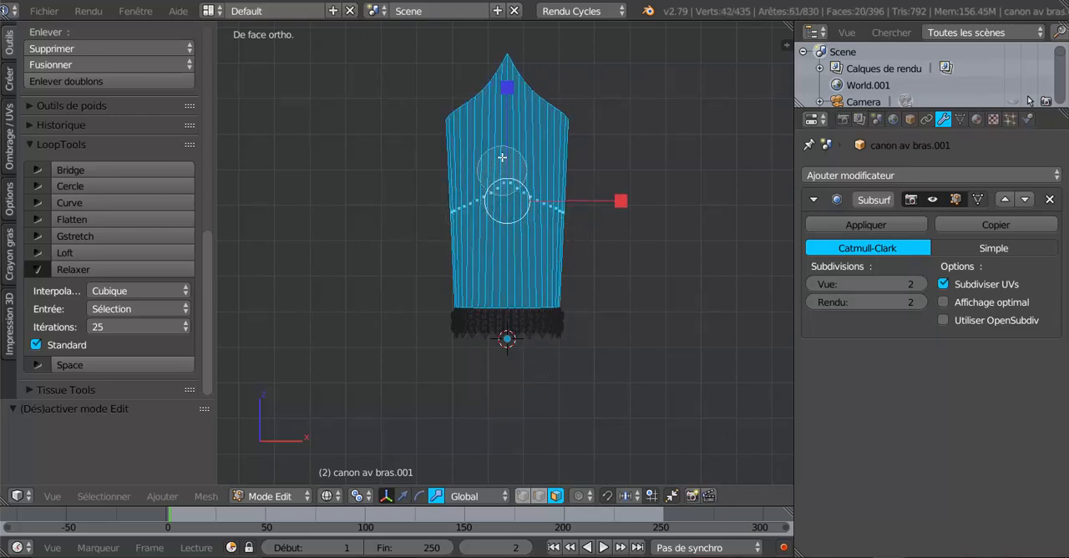
right_click(551, 221)
- Inset the selected cuff faces by about 0.08 and check the smoothed shape in Object Mode
scroll(615, 286, up, 3)
scroll(615, 286, down, 2)
shift+middle_drag(629, 306, 627, 339)
key(i)
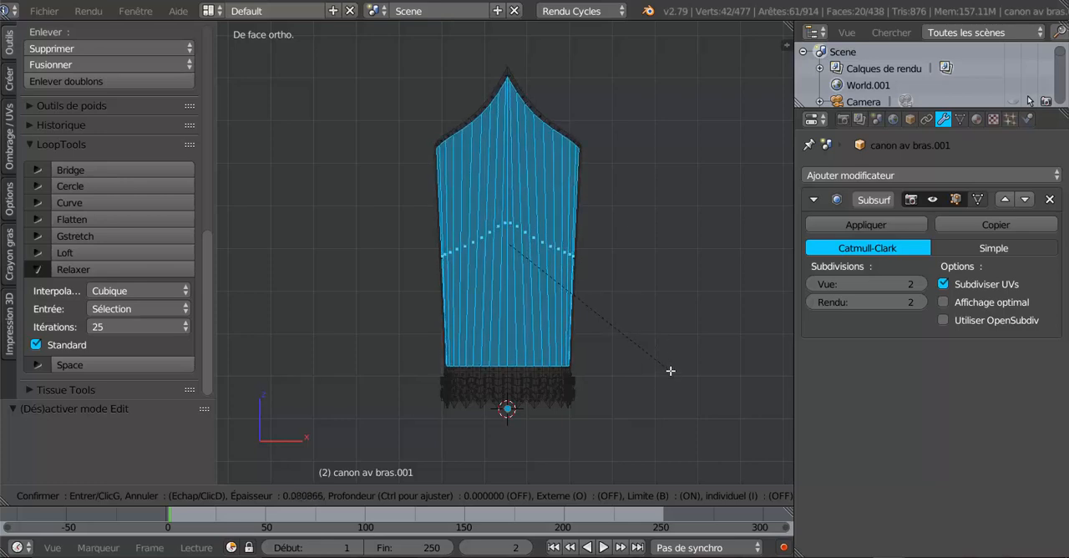
click(670, 370)
scroll(538, 309, up, 4)
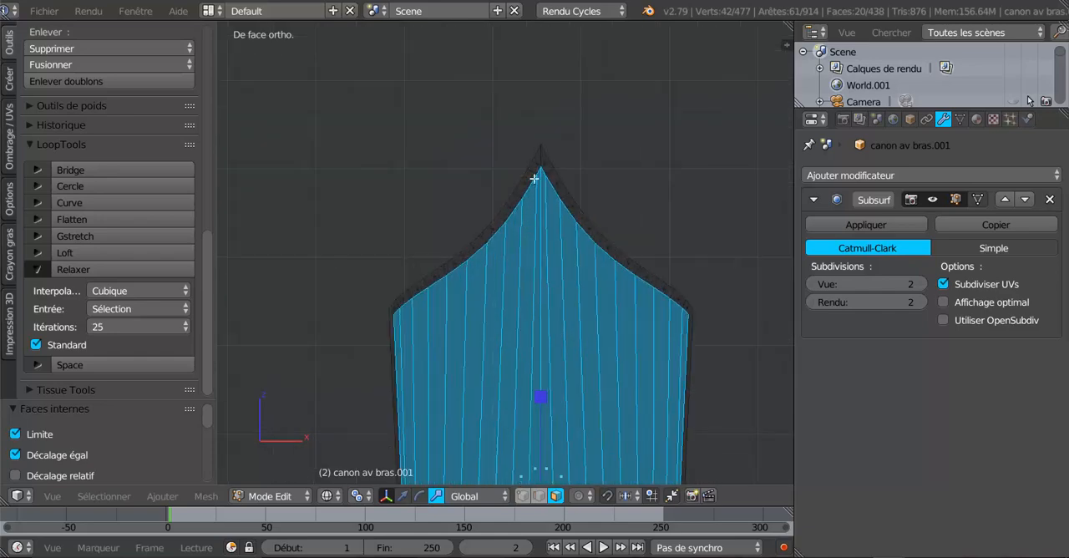
key(Tab)
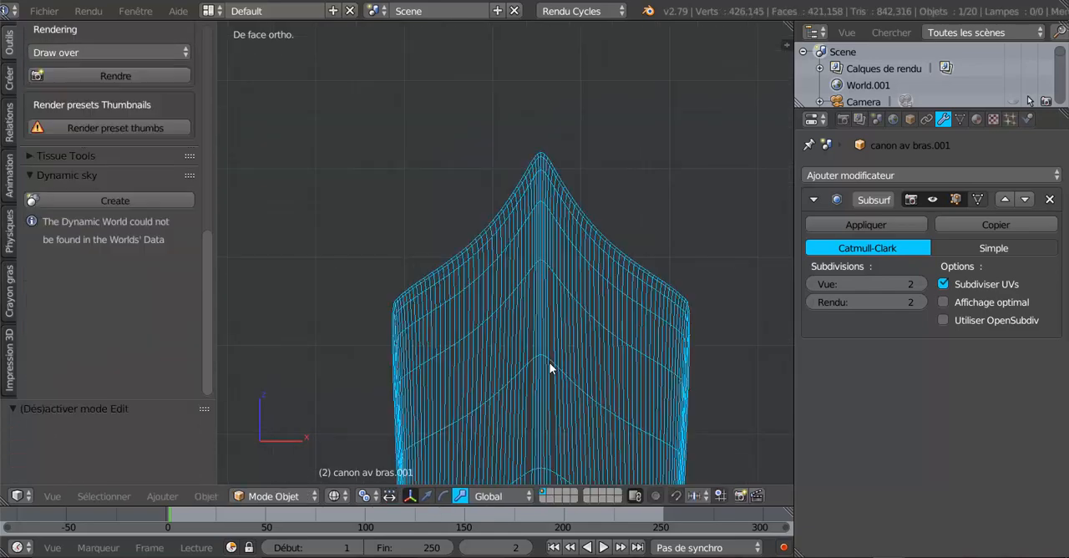
middle_drag(551, 368, 551, 309)
key(Tab)
key(Tab)
key(Tab)
- In edge mode, add a single-cut edge loop around the narrow border created by the inset
click(538, 495)
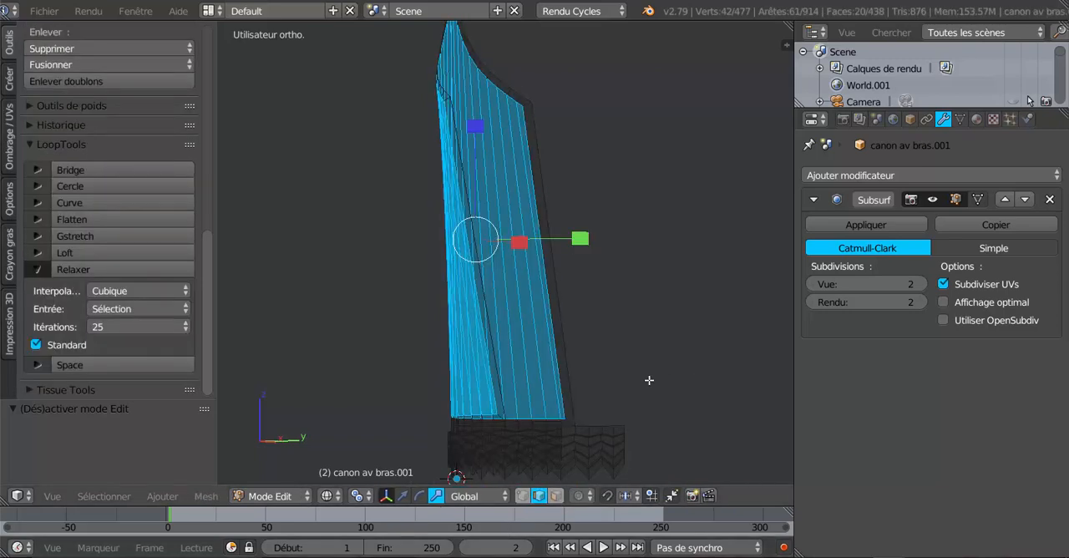
key(z)
middle_drag(650, 380, 647, 442)
scroll(553, 243, up, 3)
right_click(551, 146)
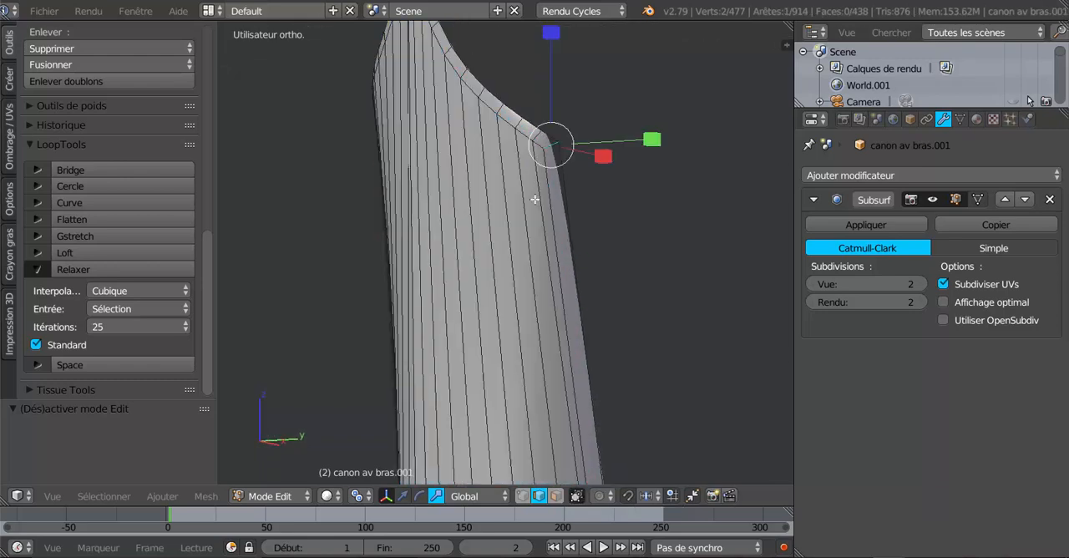
key(ctrl+r)
click(551, 146)
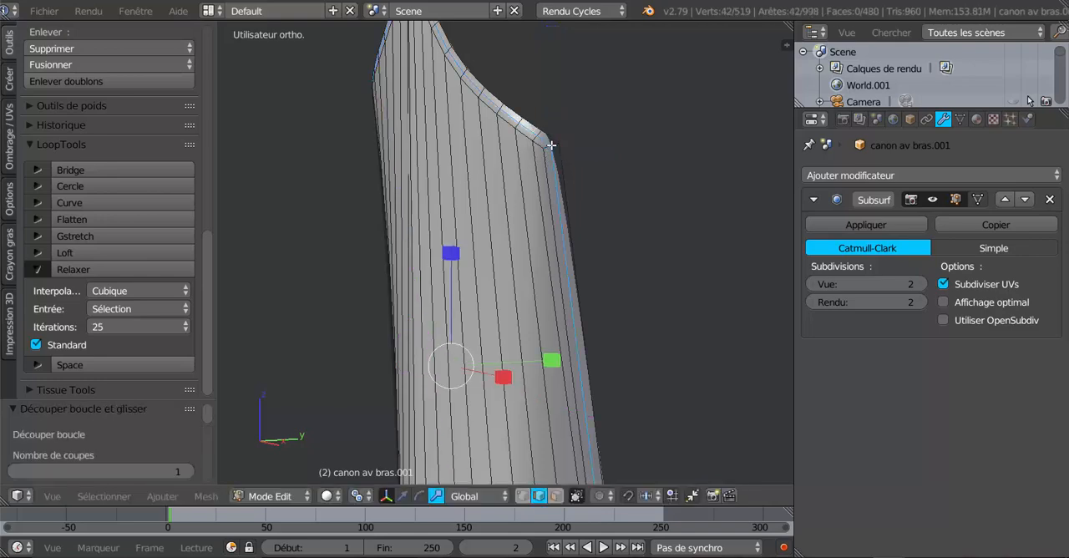
- Try moving the new border edge loop slightly along Y and inspect the cuff in Object Mode
mouse_move(587, 182)
middle_down()
mouse_move(623, 236)
mouse_move(601, 313)
mouse_move(769, 300)
mouse_move(747, 268)
mouse_move(632, 353)
mouse_move(692, 358)
mouse_move(610, 360)
middle_up()
key(z)
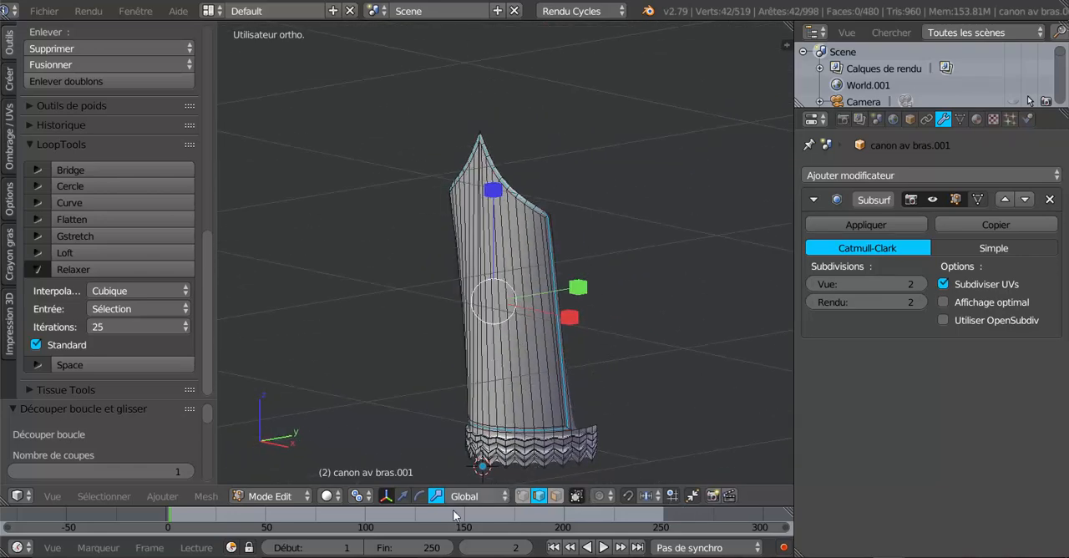
click(403, 496)
scroll(509, 397, up, 3)
shift+middle_drag(508, 397, 594, 278)
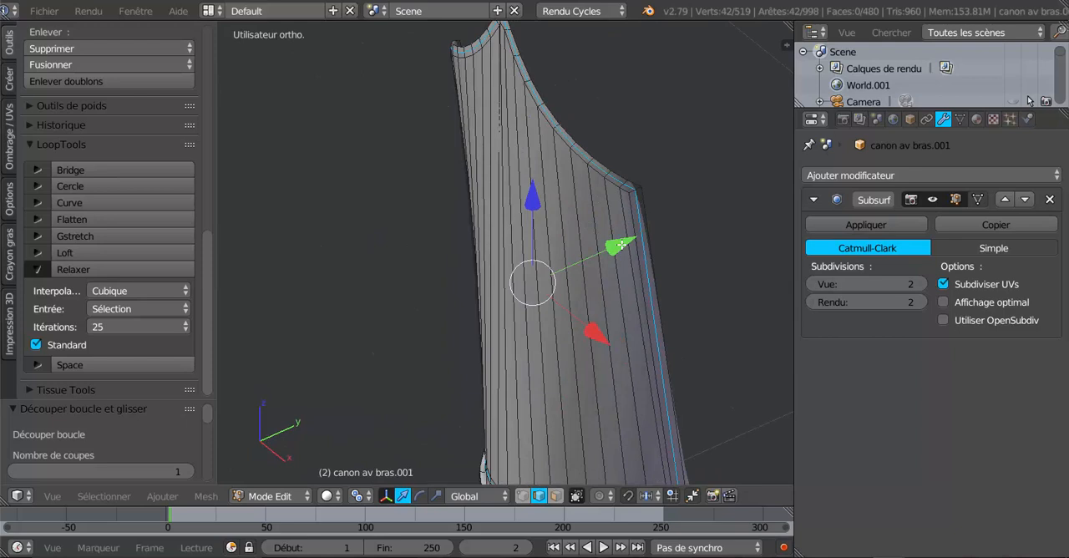
drag(618, 243, 620, 253)
key(Tab)
scroll(614, 264, down, 4)
middle_drag(592, 344, 628, 288)
key(Tab)
key(KP_Decimal)
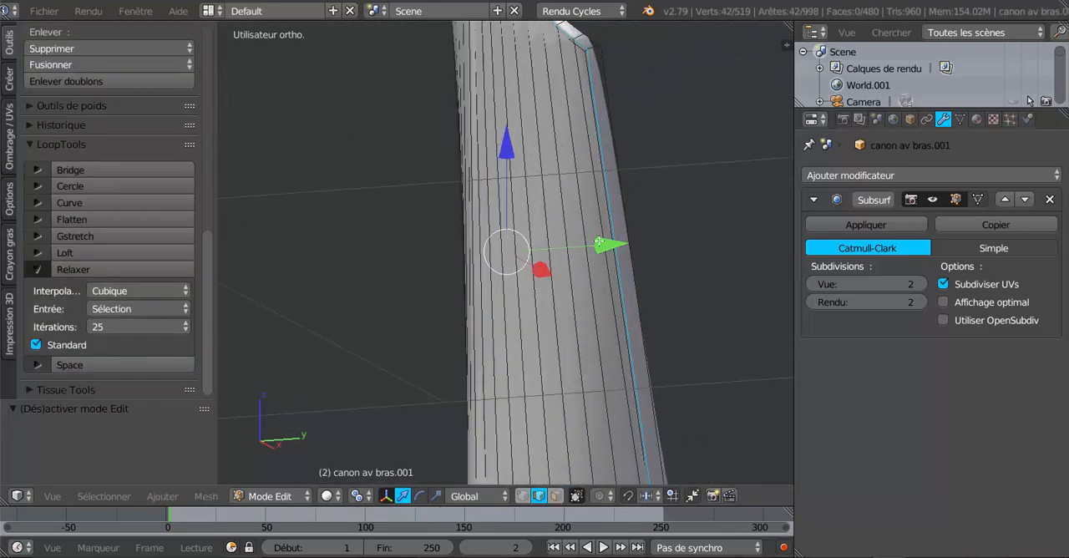
- Try pushing the border edge loop further along negative Y, then undo the last moves
middle_drag(599, 242, 584, 260)
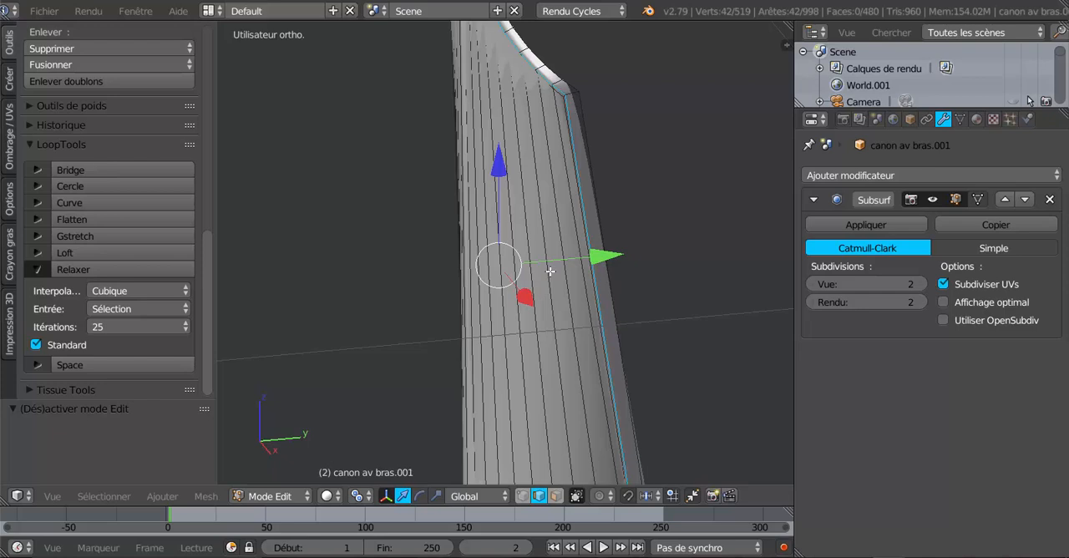
scroll(550, 271, down, 1)
scroll(551, 271, up, 2)
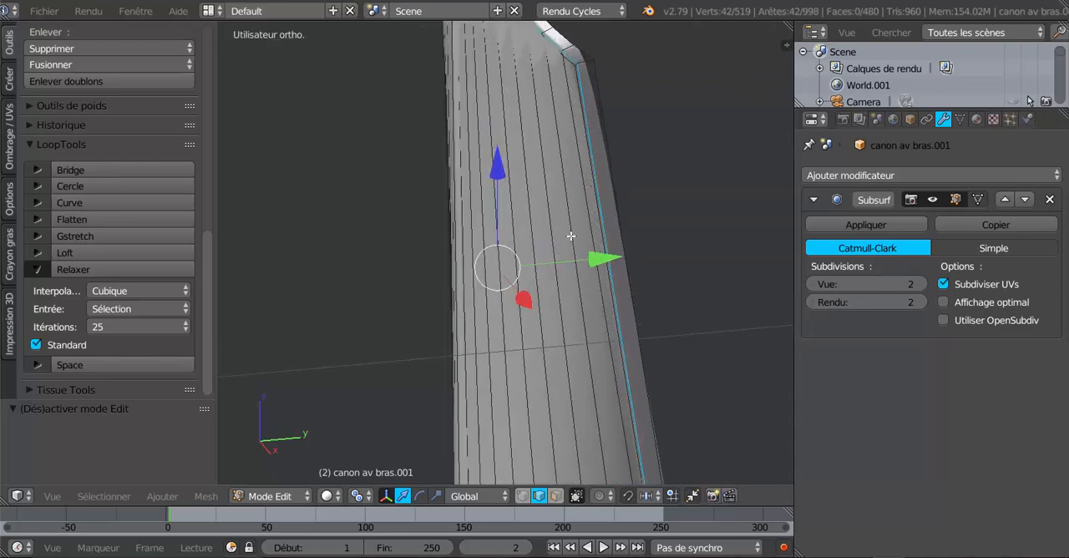
key(ctrl+z)
key(ctrl+z)
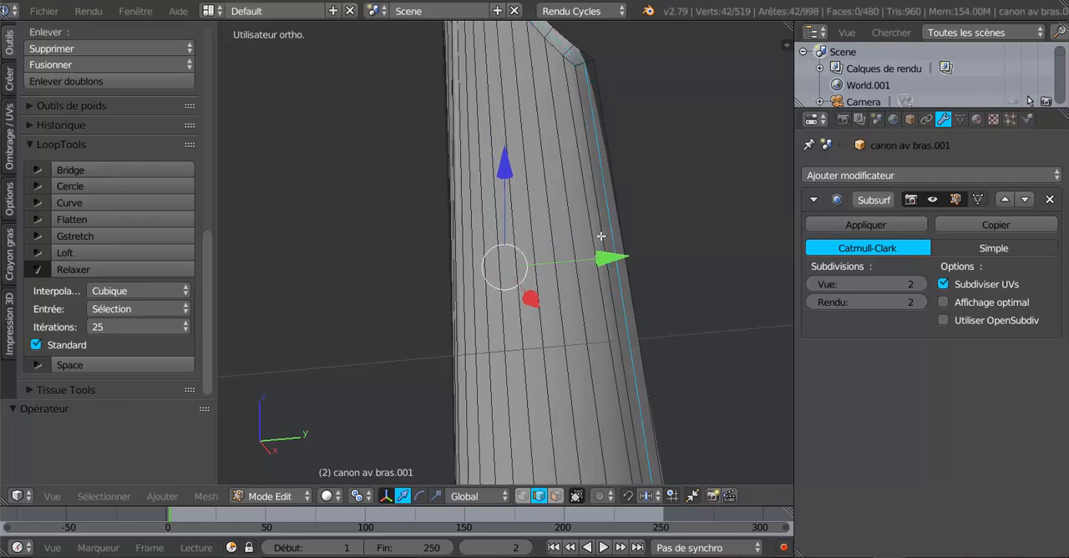
- Deselect the border loop's long edge on each side of the cuff and move the remaining edges -0.006 along Y
shift+right_click(613, 217)
scroll(422, 315, down, 3)
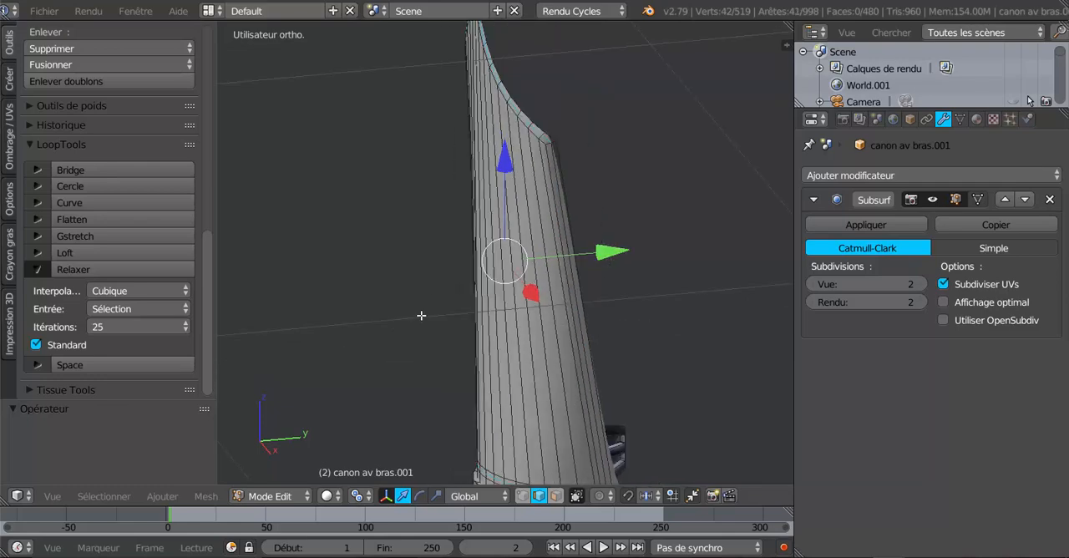
middle_drag(436, 317, 669, 322)
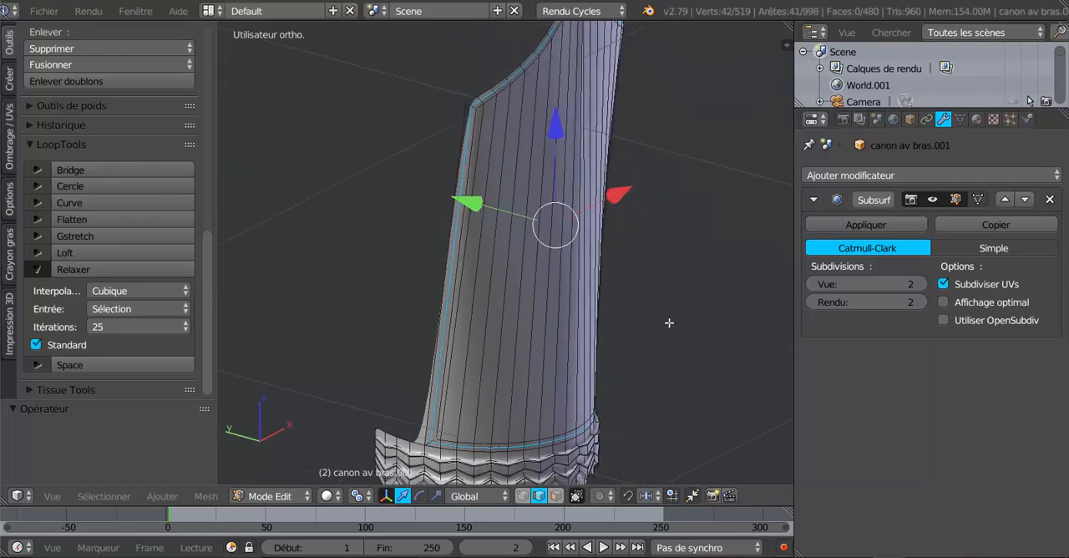
shift+right_click(457, 207)
middle_drag(543, 312, 517, 244)
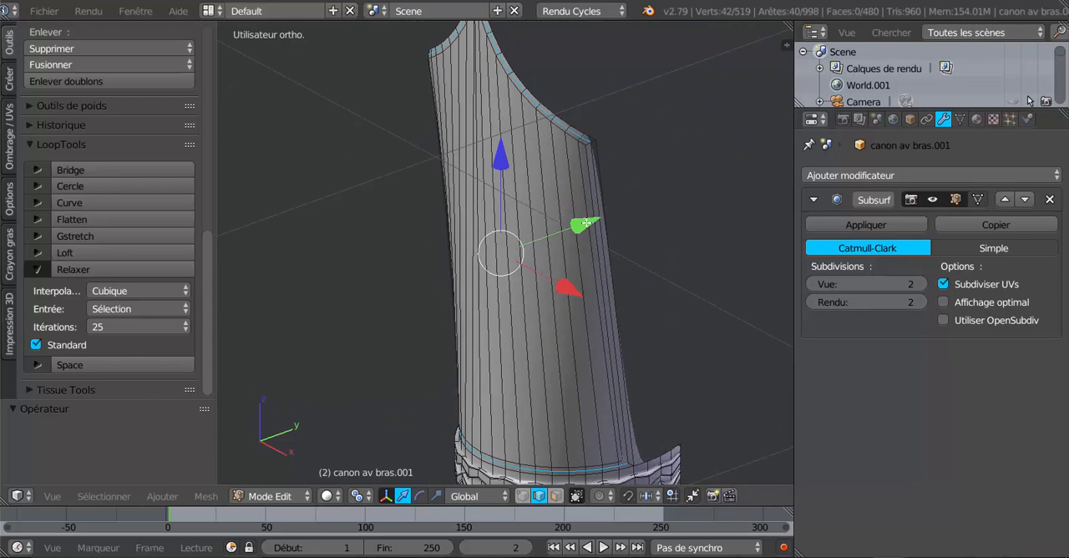
drag(585, 224, 585, 229)
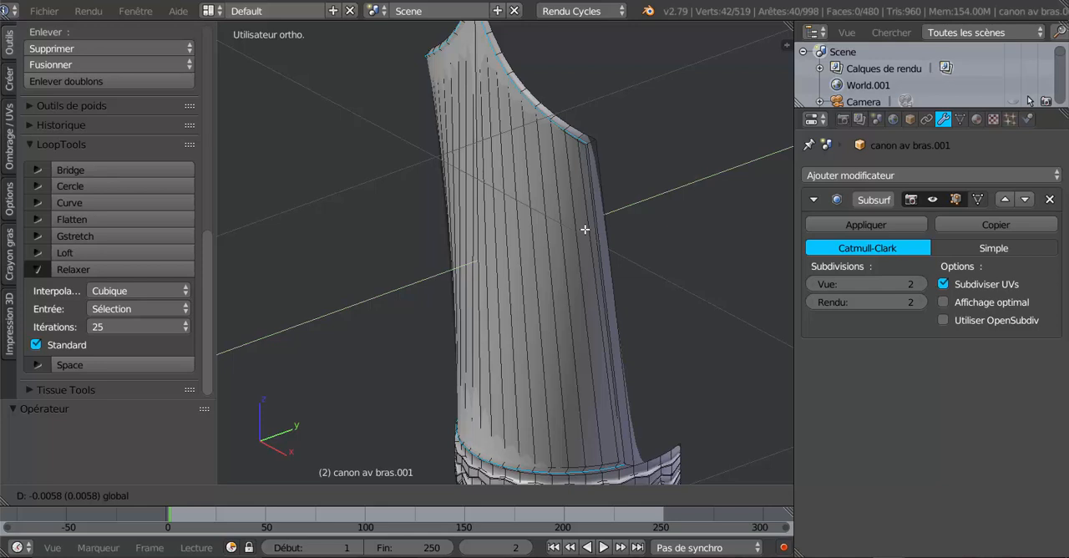
drag(585, 229, 583, 234)
scroll(578, 239, up, 4)
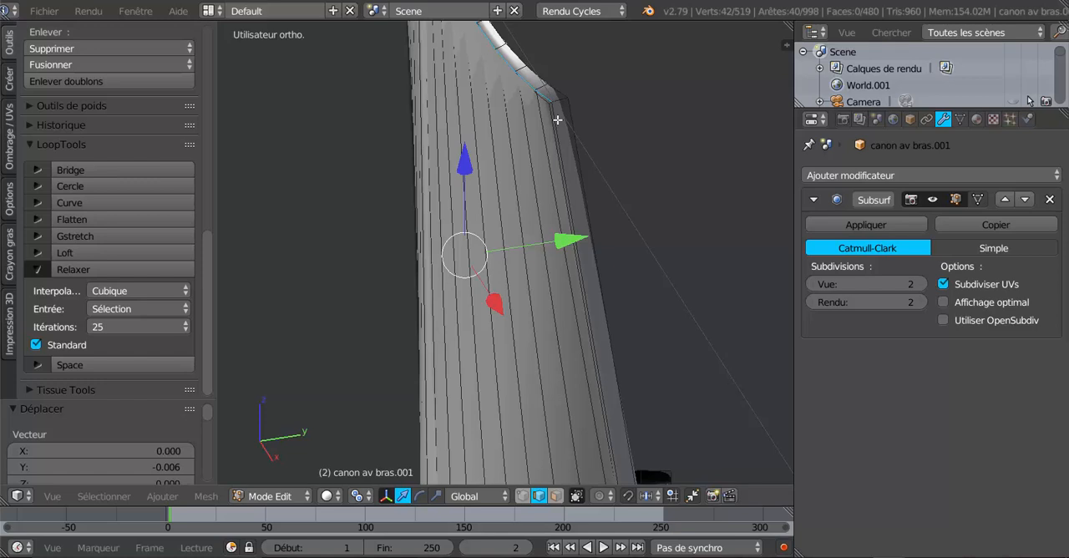
scroll(511, 169, down, 1)
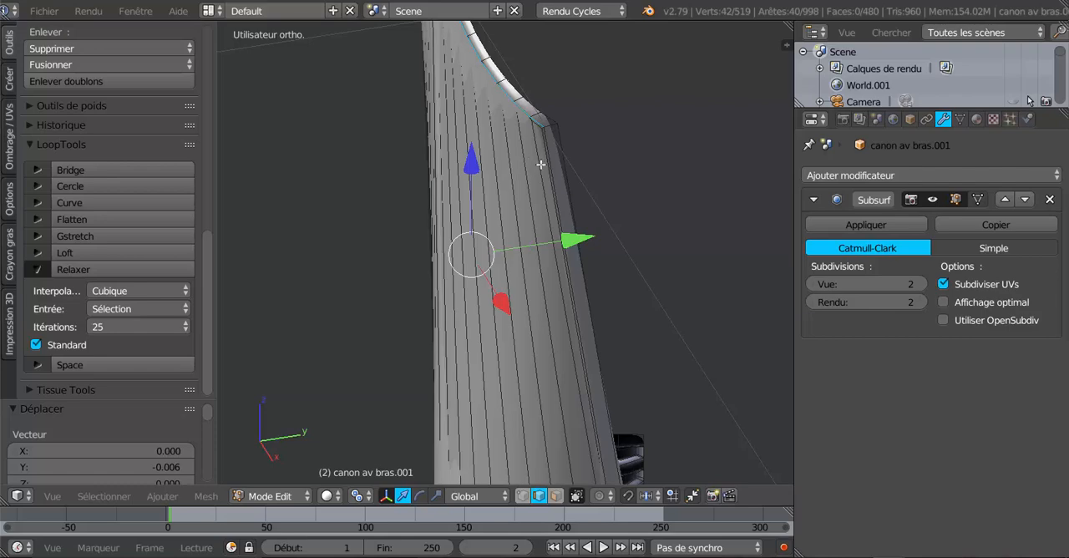
- Select only the border loop's long vertical edges on both sides of the cuff
middle_drag(543, 166, 589, 178)
right_click(586, 187)
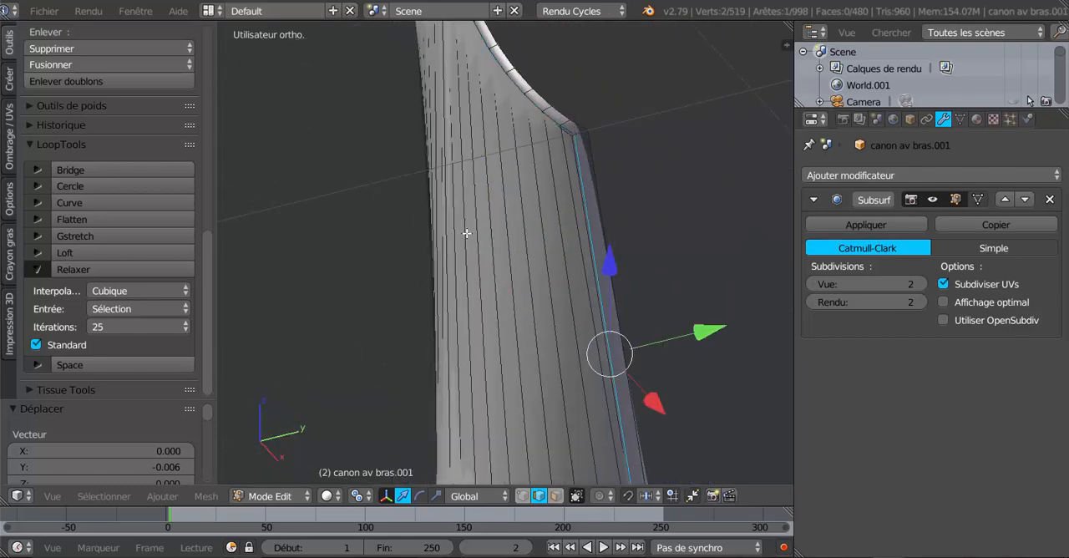
middle_drag(466, 233, 477, 198)
shift+right_click(438, 167)
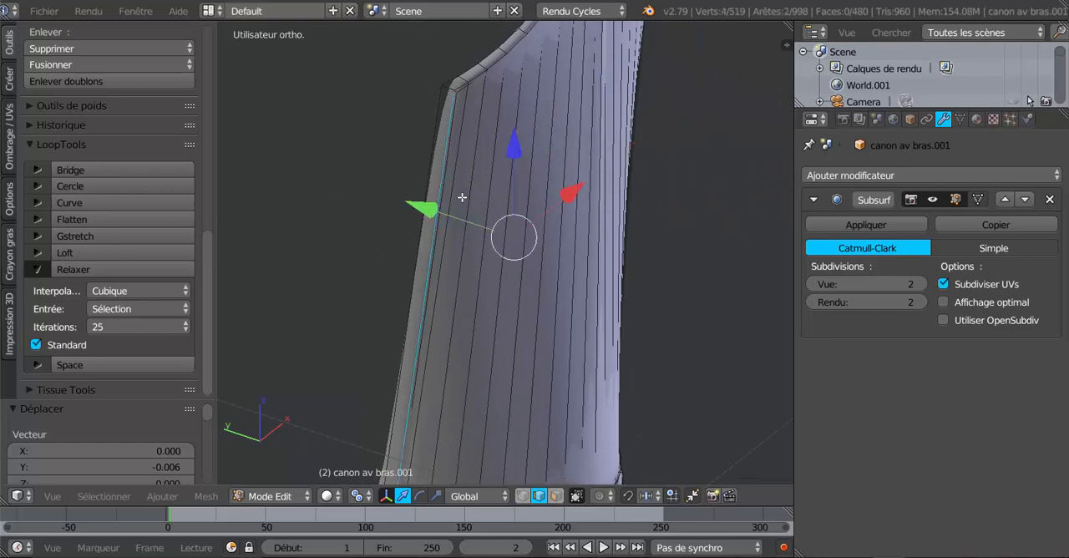
scroll(465, 201, down, 3)
middle_drag(550, 243, 470, 220)
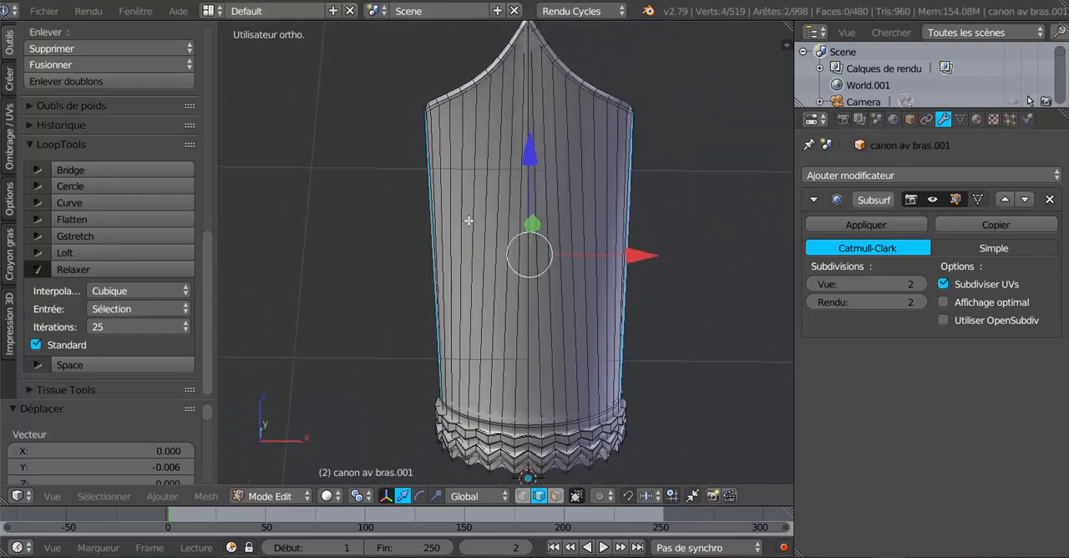
- Try scaling the two side edges by 1.201 along X, change the pivot point, and undo the scaling
click(436, 496)
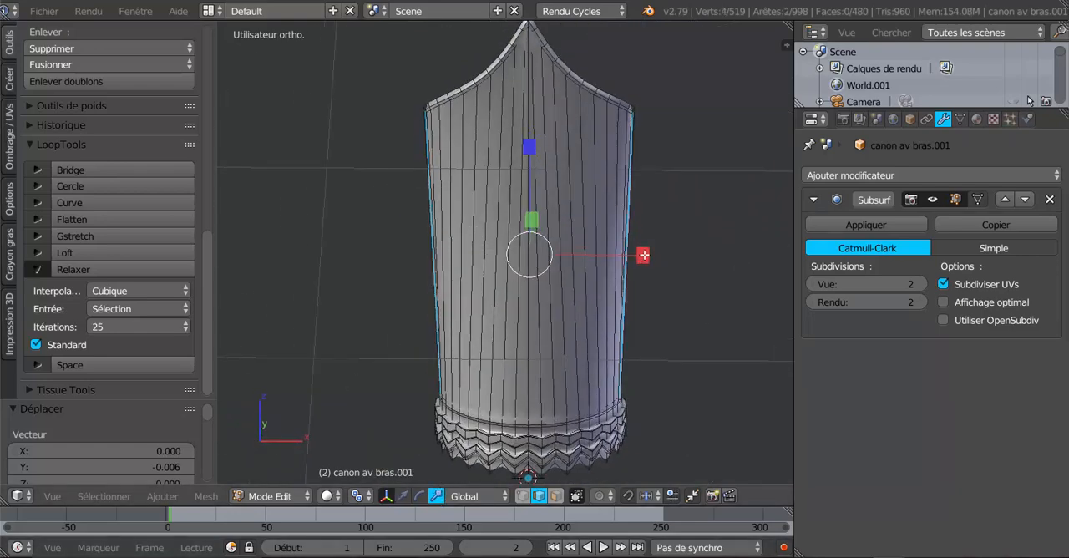
drag(643, 255, 664, 248)
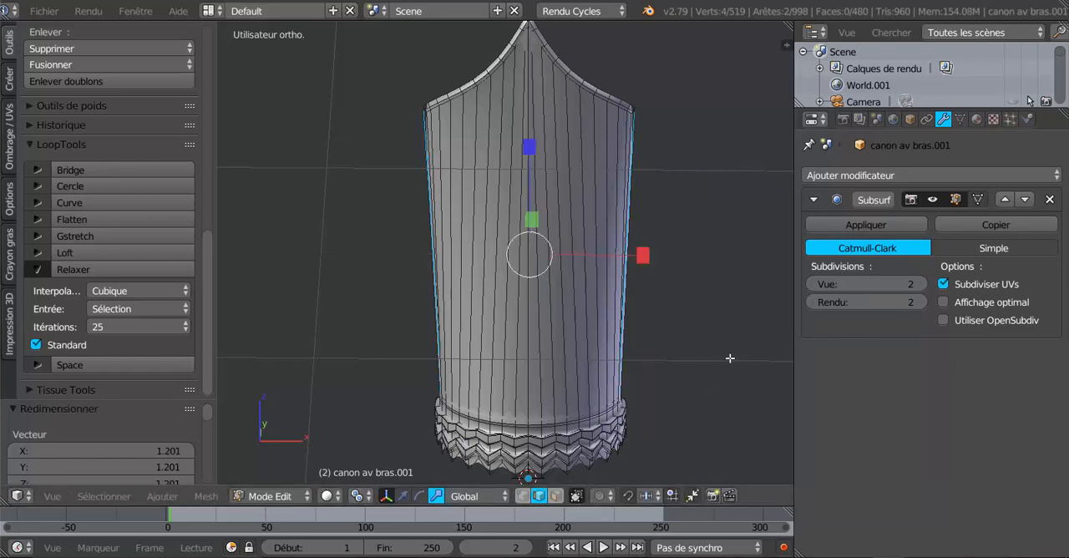
click(355, 499)
click(399, 404)
key(ctrl+z)
- Set the pivot to individual origins, try scaling the two side edges along X, and inspect the cuff
click(357, 496)
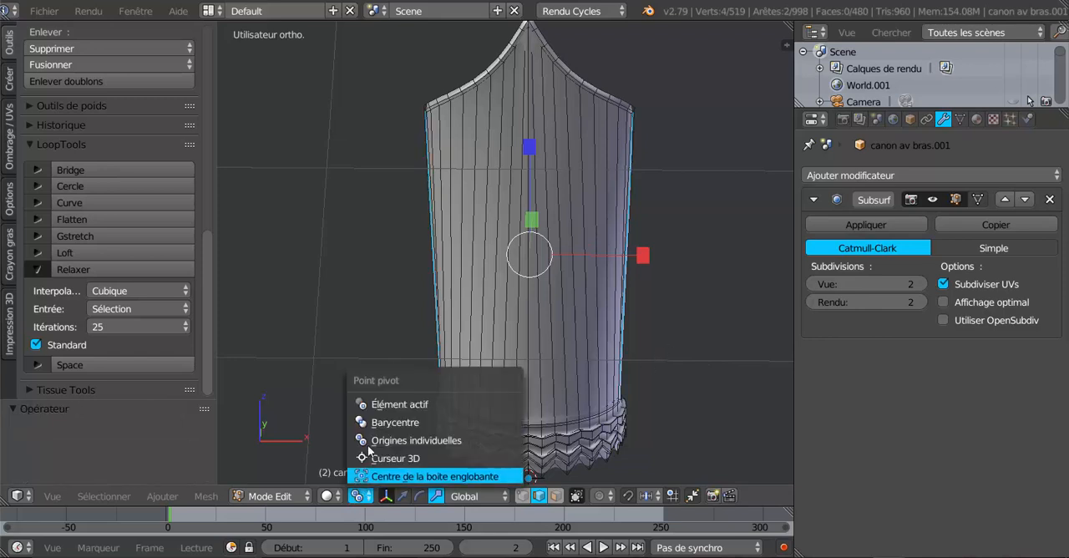
click(389, 441)
drag(641, 256, 668, 249)
click(667, 248)
key(Tab)
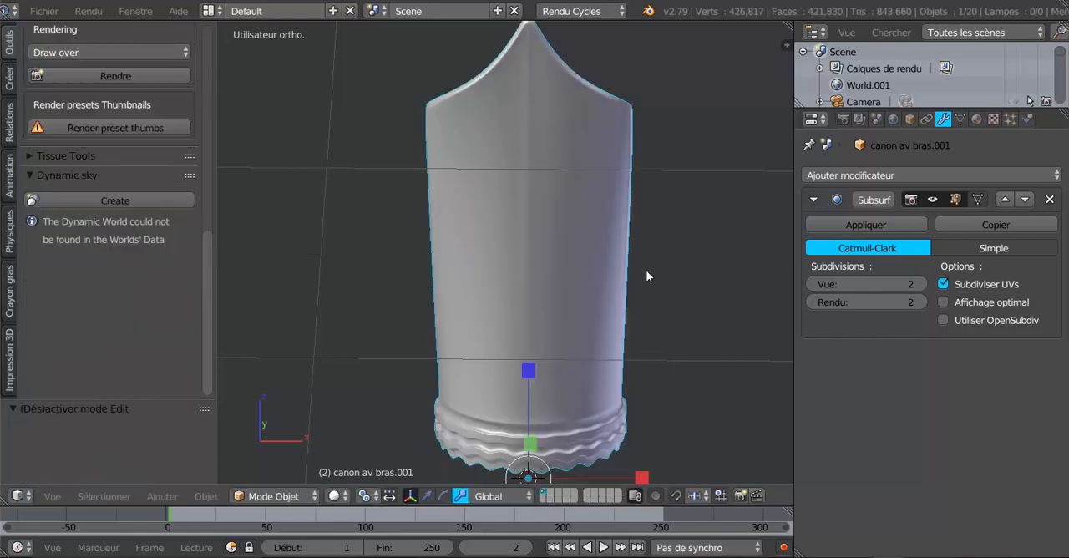
middle_drag(645, 270, 726, 289)
scroll(583, 258, up, 2)
scroll(582, 257, up, 3)
key(Tab)
key(KP_1)
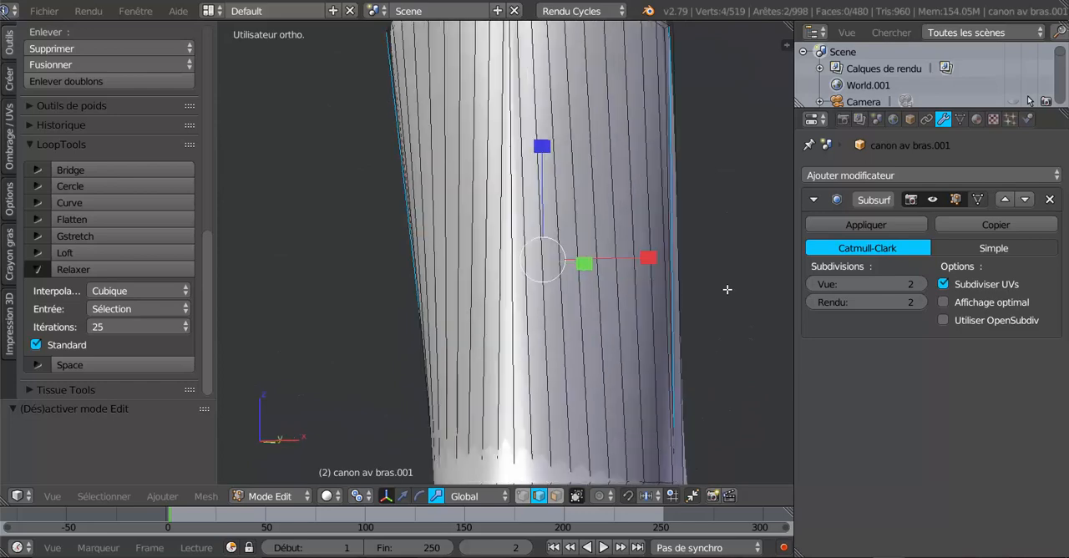
scroll(667, 299, down, 2)
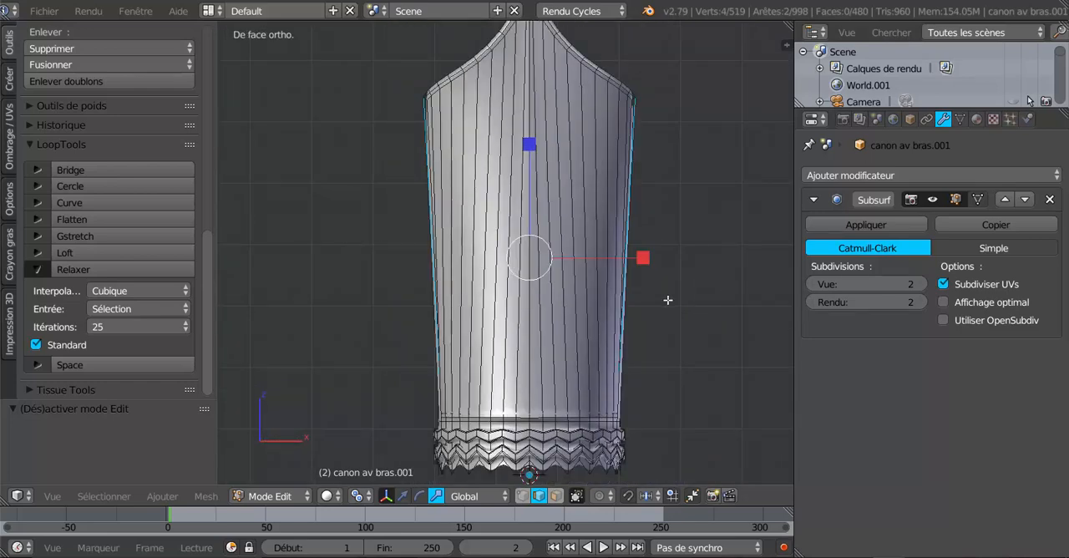
- Undo the last scaling of the cuff's two side edges and set the pivot point to Barycentre
click(356, 495)
key(ctrl+z)
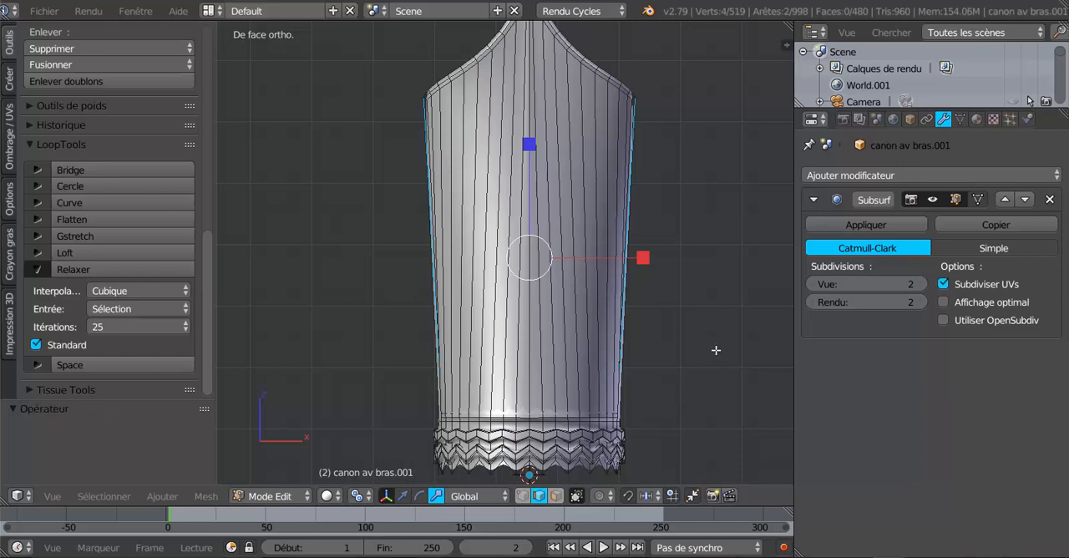
click(357, 495)
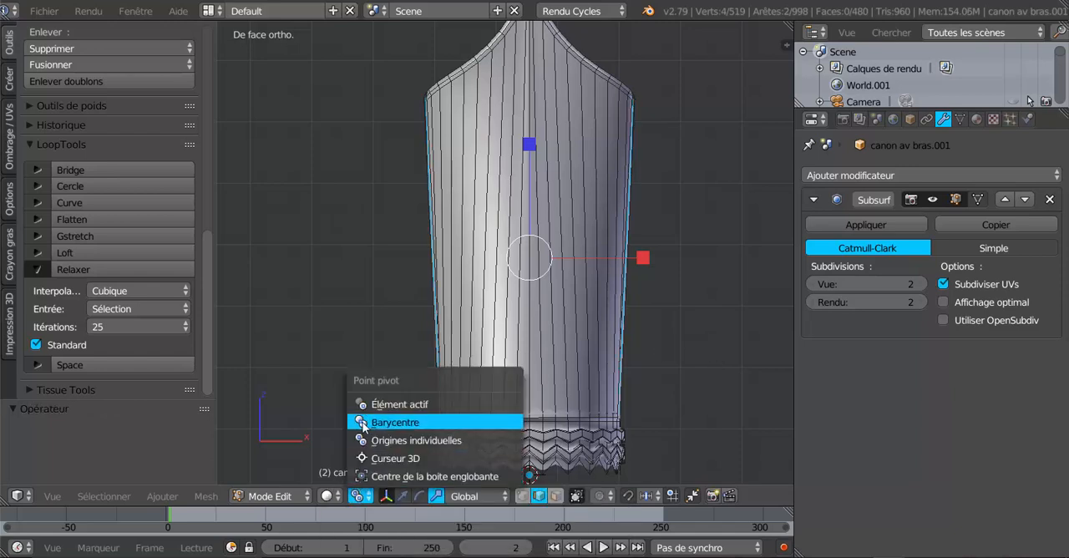
click(368, 426)
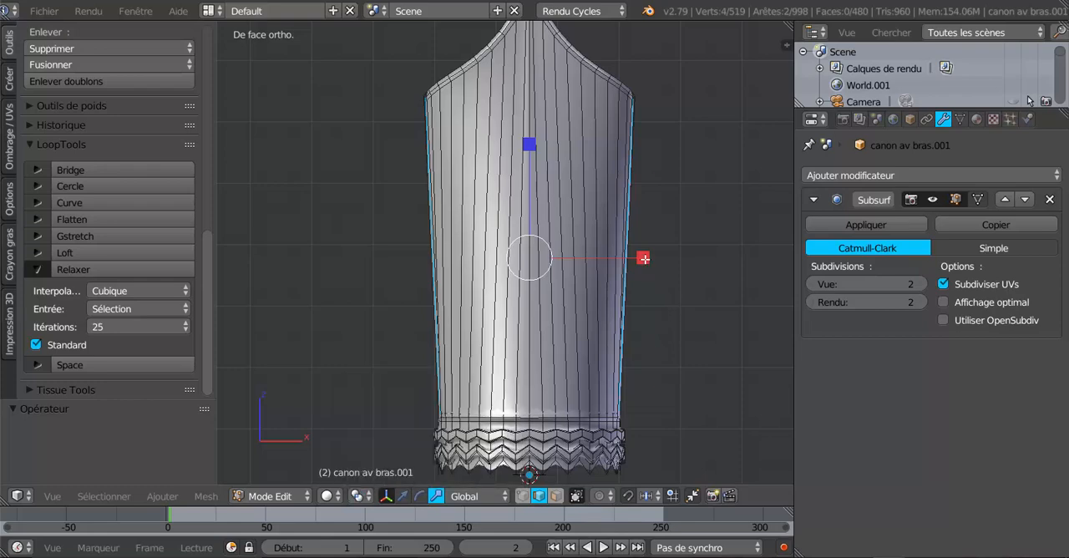
- Scale the two side edges of the cuff outward by 1.046 along X and check the shaded result
drag(647, 258, 651, 260)
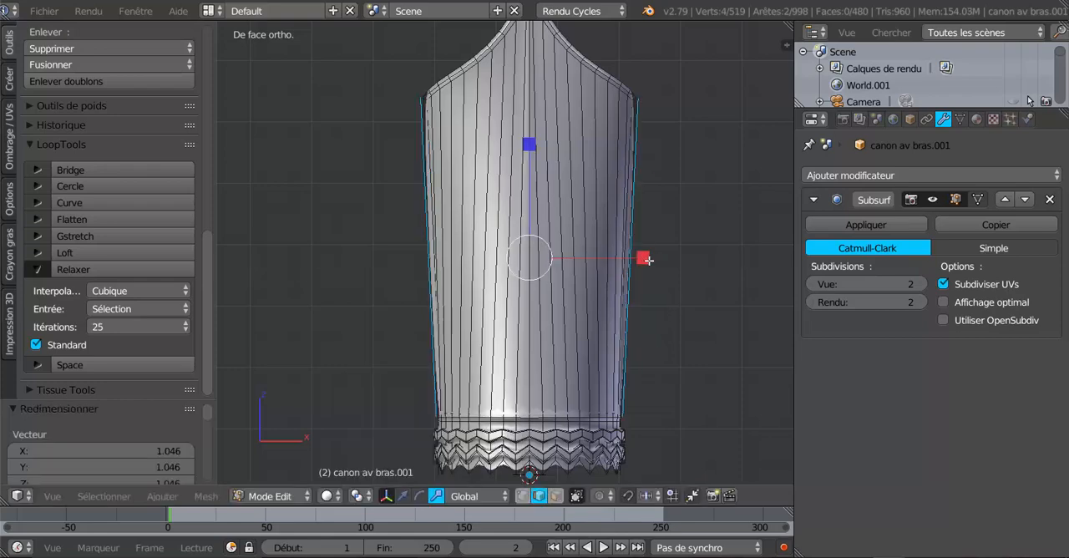
key(Tab)
middle_drag(651, 260, 627, 348)
key(Tab)
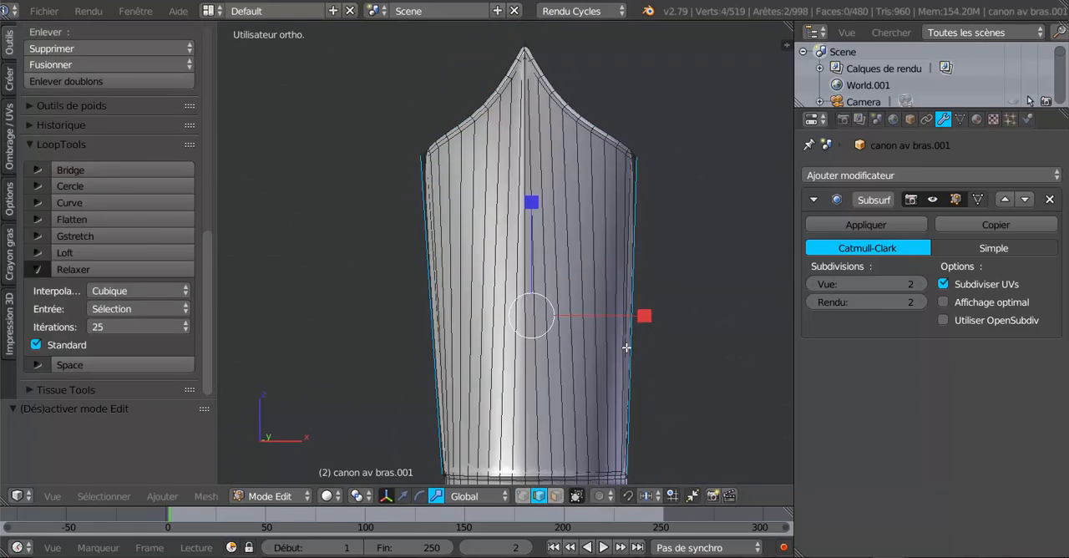
- In face selection mode, select all the long vertical faces across the cuff's front, inside the border edge loop
scroll(587, 313, up, 1)
scroll(552, 257, down, 1)
middle_drag(616, 324, 541, 338)
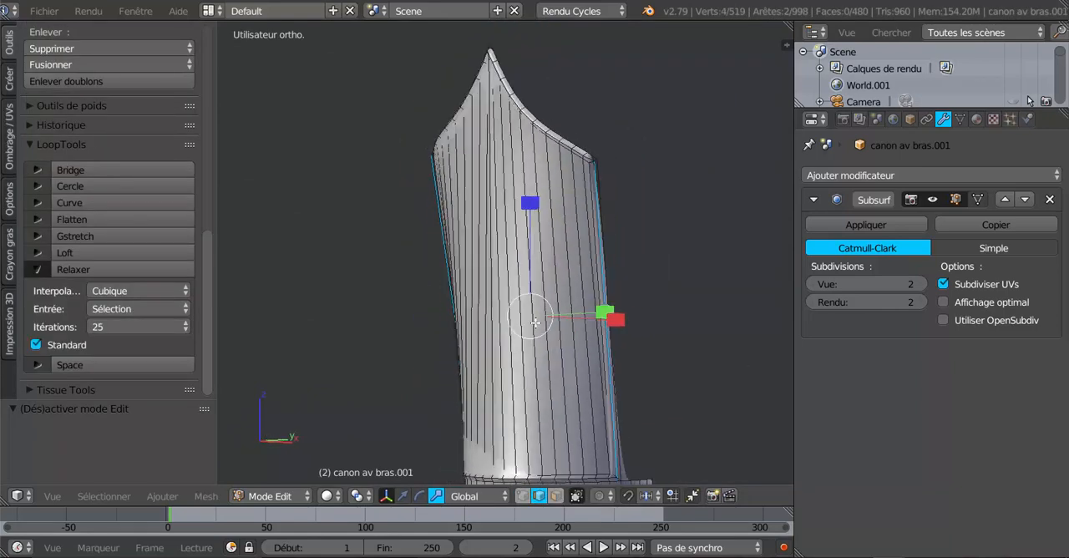
click(555, 496)
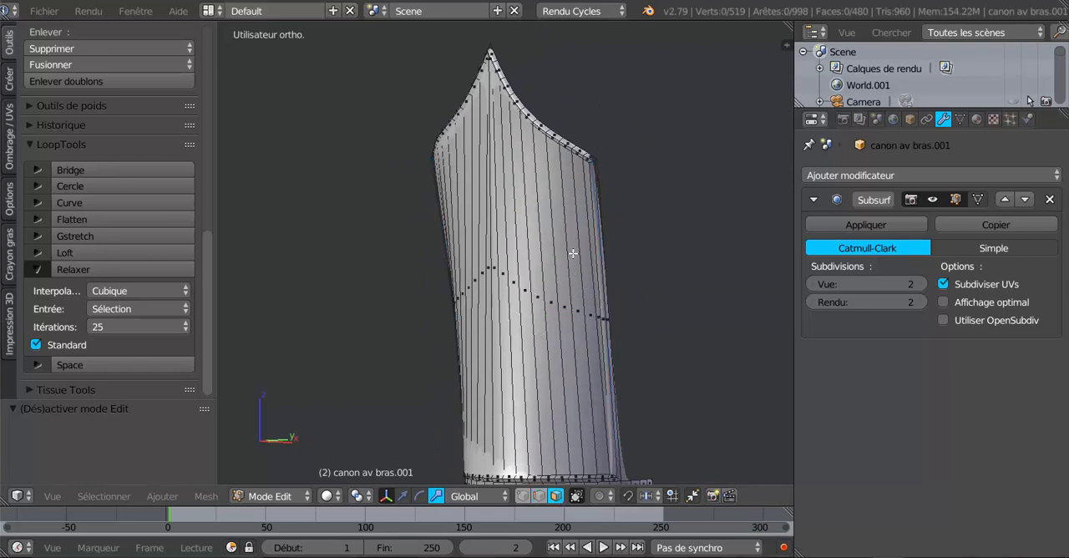
middle_drag(574, 273, 570, 271)
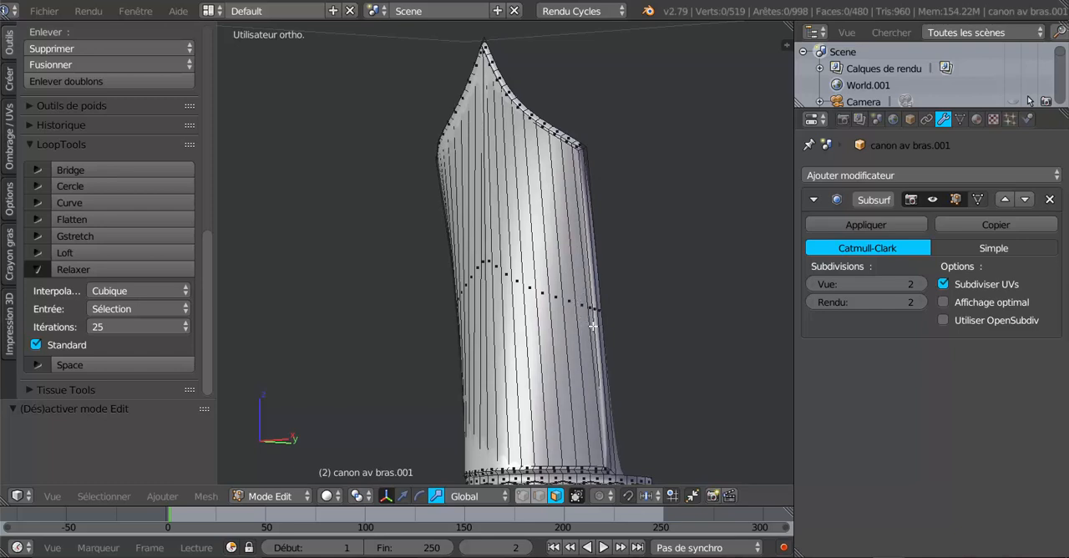
right_click(567, 302)
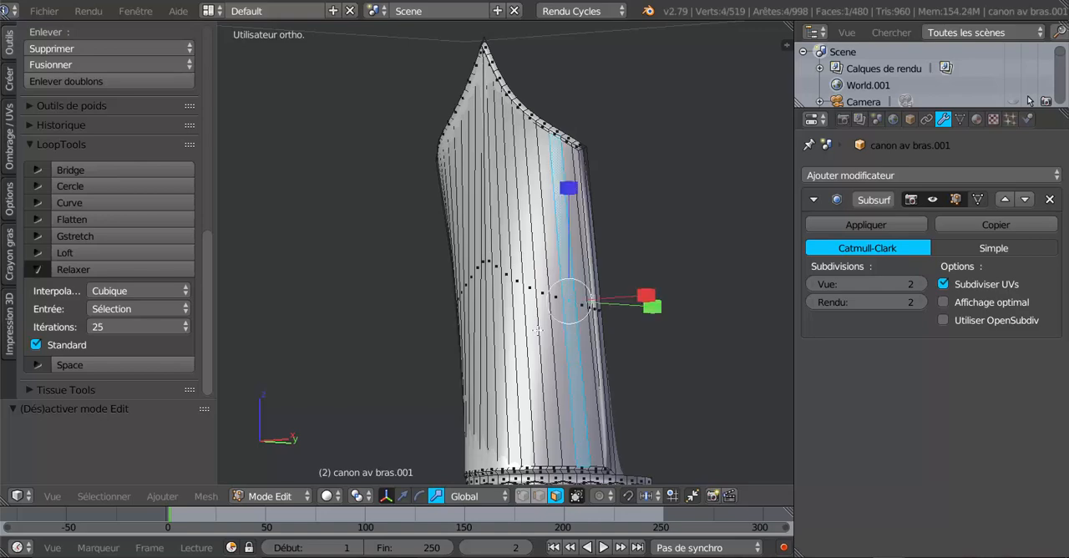
middle_drag(528, 339, 619, 341)
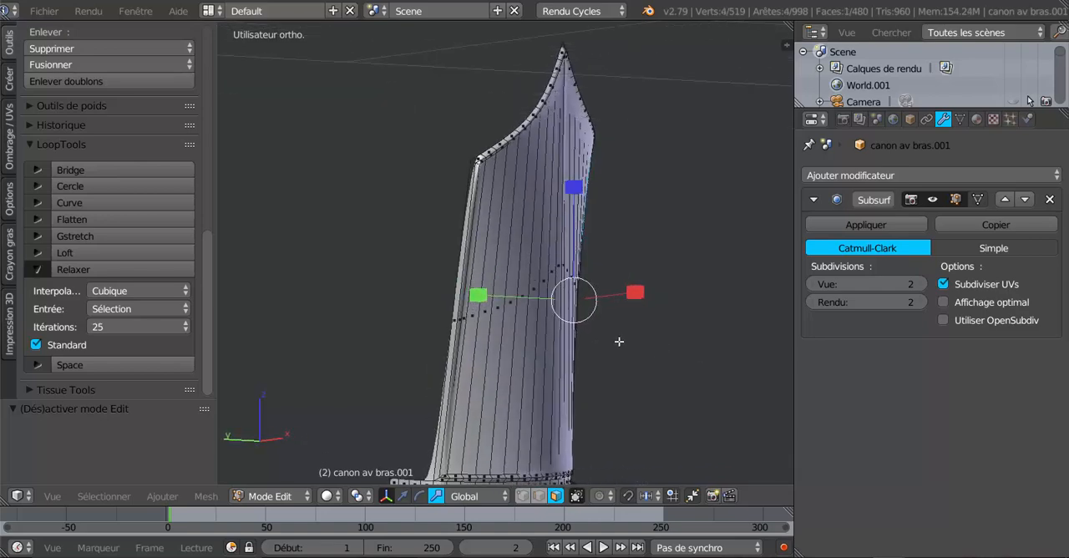
shift+right_click(483, 306)
middle_drag(547, 354, 458, 352)
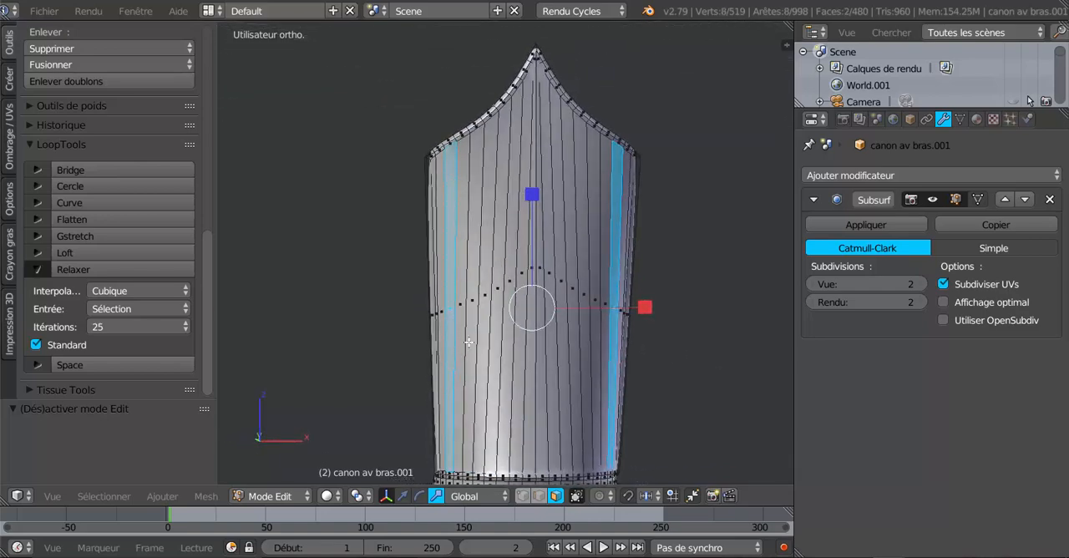
drag(481, 255, 582, 253)
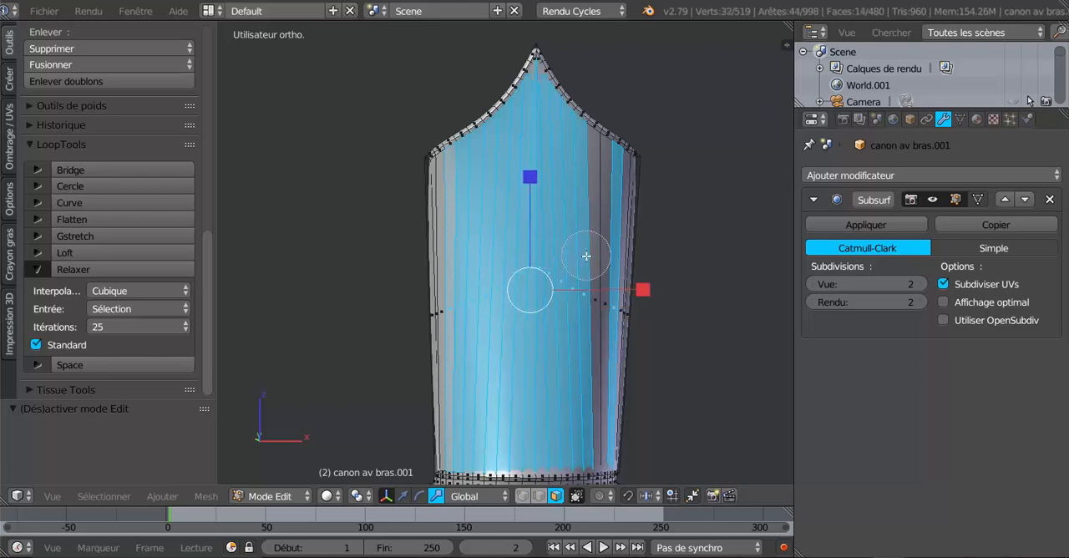
click(588, 256)
right_click(579, 256)
scroll(606, 301, down, 2)
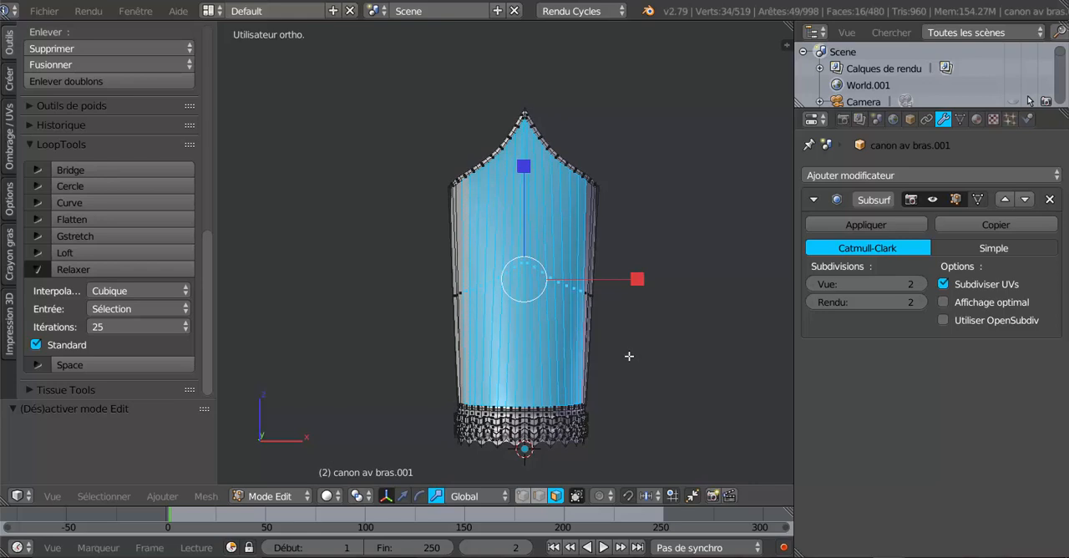
middle_drag(629, 356, 627, 356)
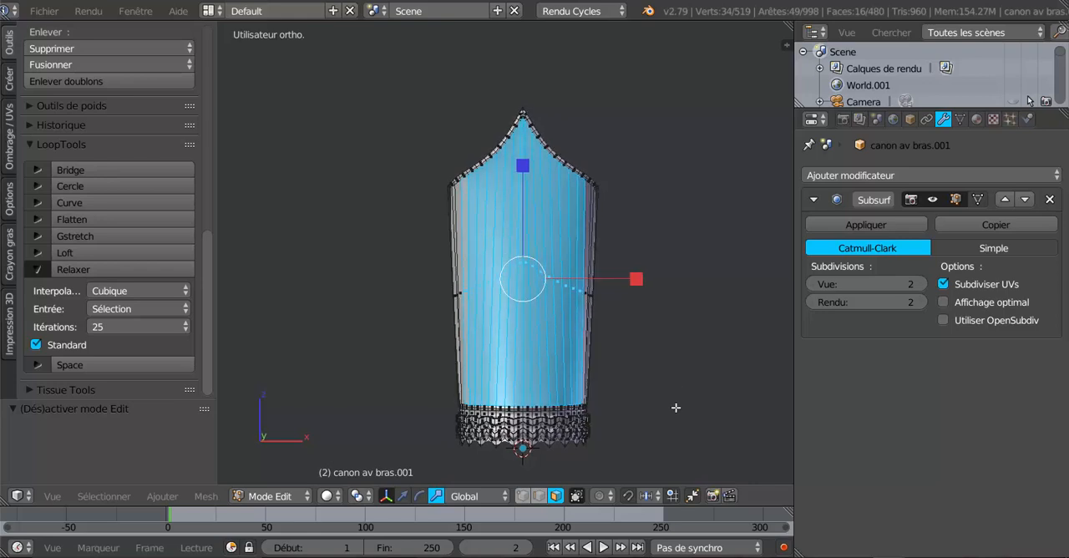
key(i)
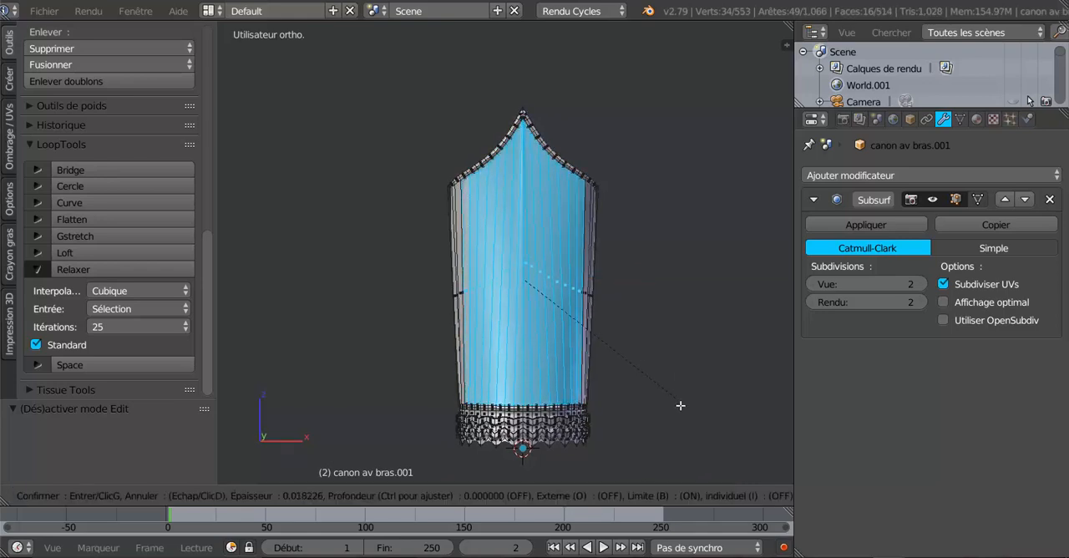
right_click(670, 380)
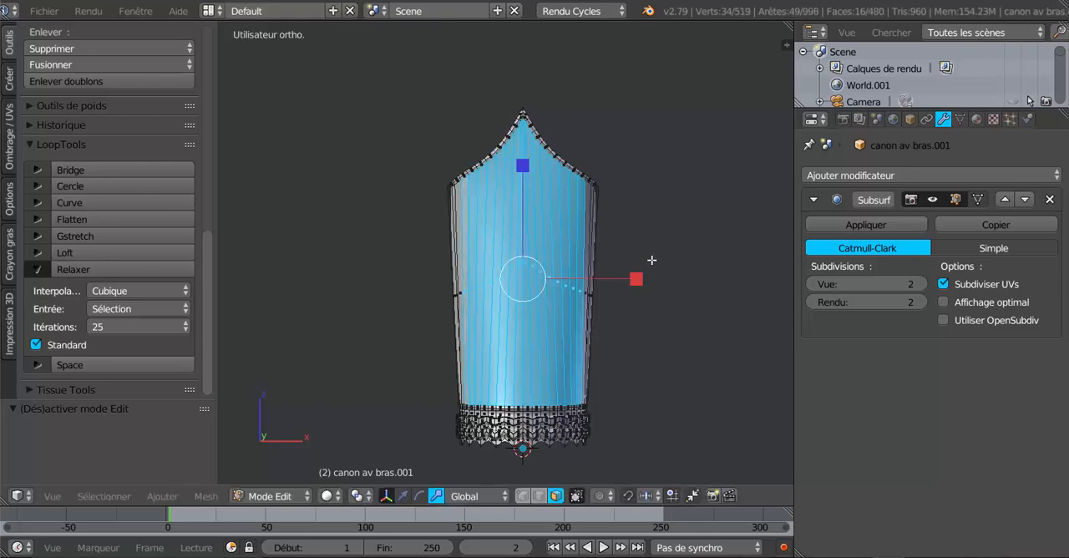
- Set the Subsurf modifier's view subdivisions to 0
scroll(563, 283, up, 5)
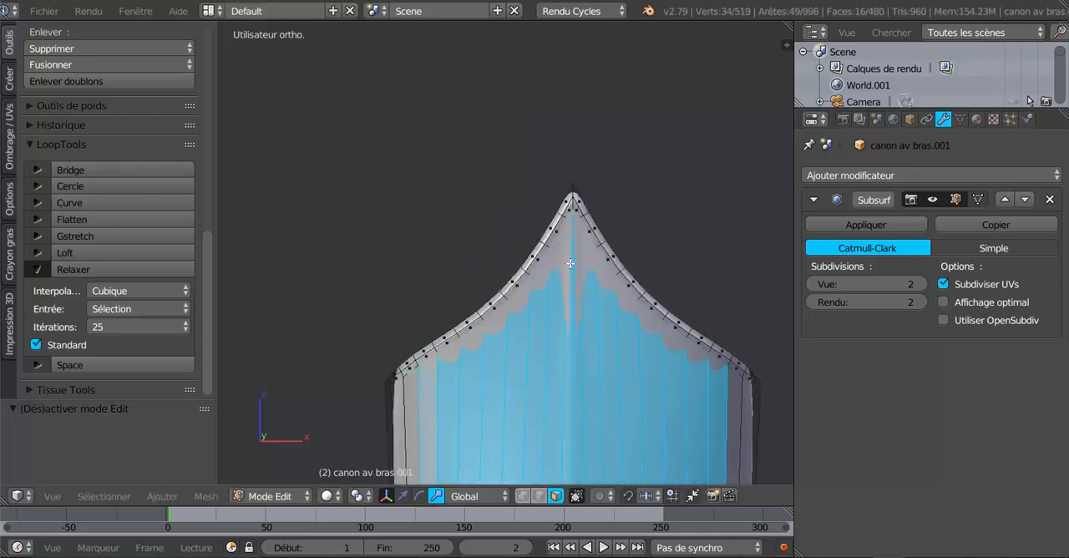
shift+middle_drag(579, 317, 493, 257)
click(816, 286)
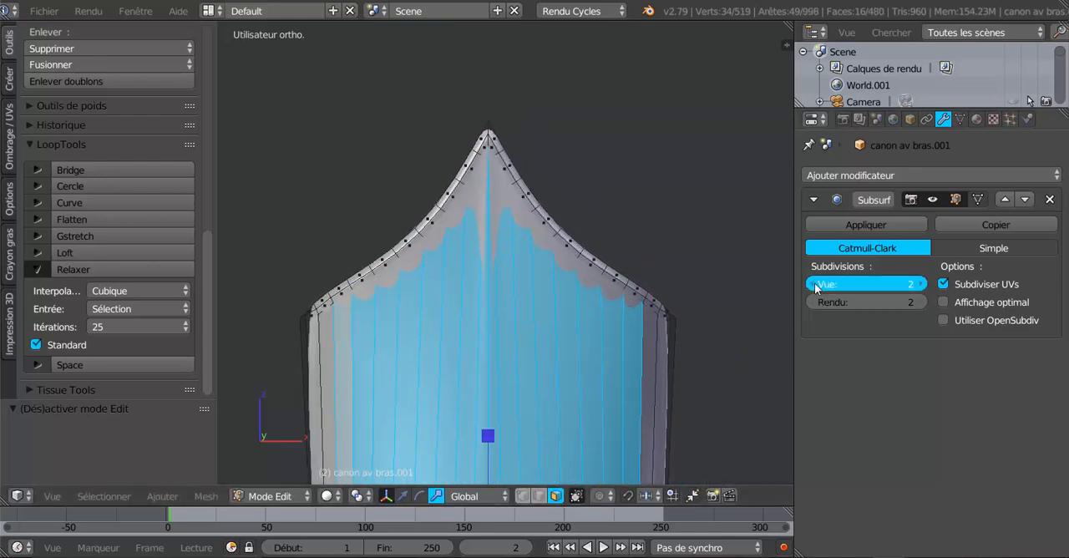
drag(816, 286, 809, 284)
- Inset the selected front faces of the cuff with a thickness of 0.01
scroll(728, 316, down, 3)
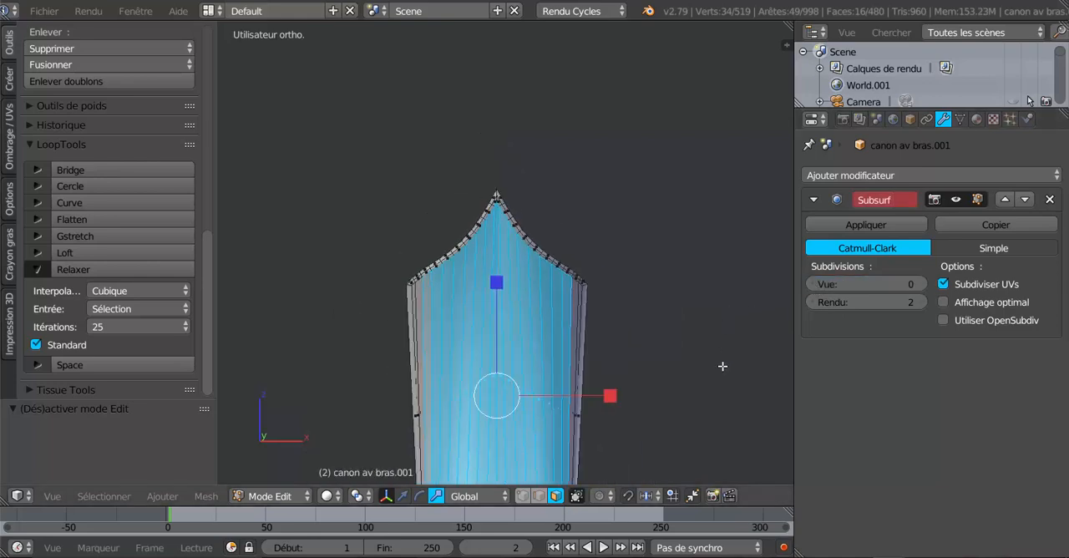
key(i)
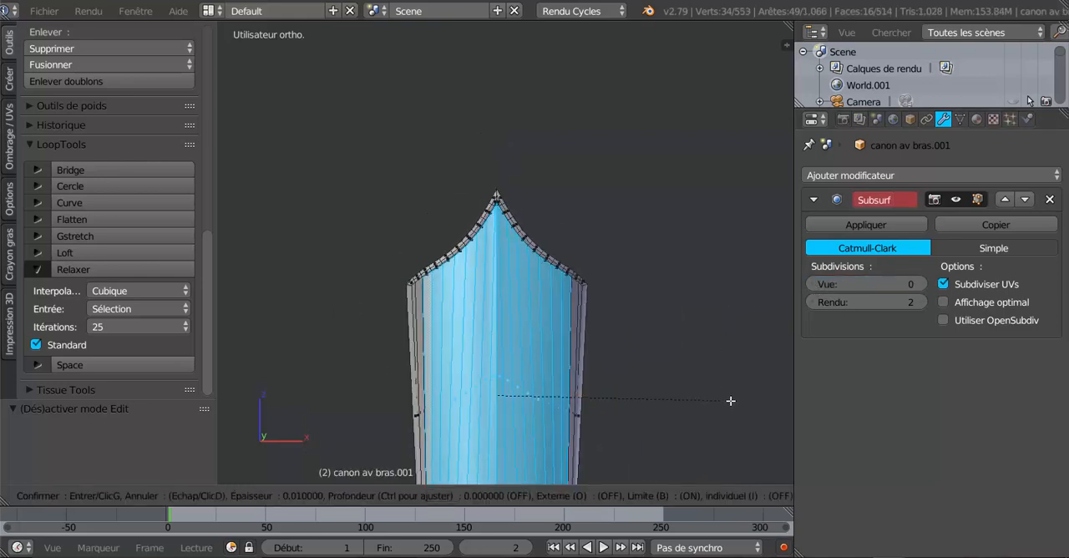
click(730, 401)
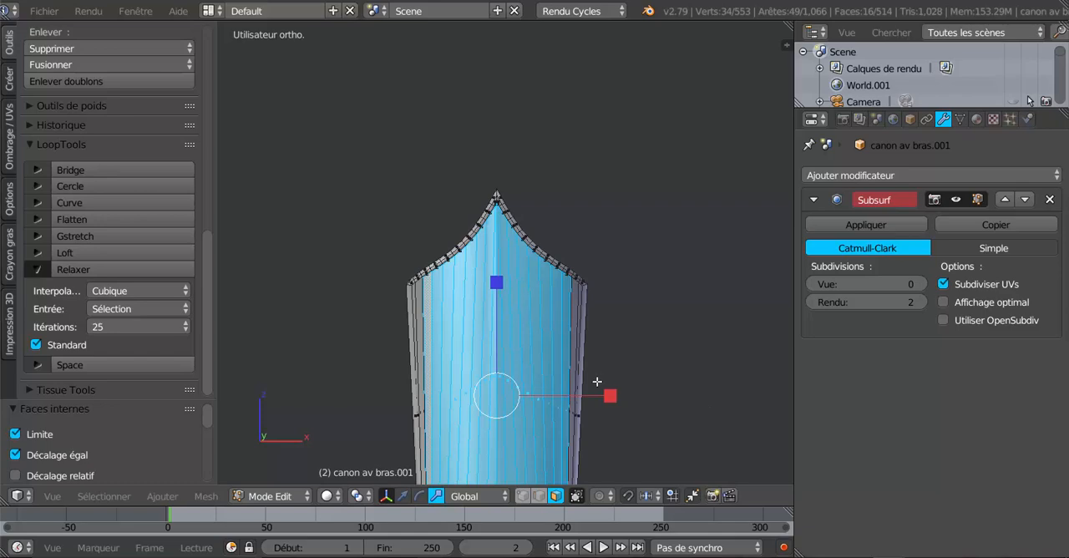
- Set the transform orientation to Normale and scale the inset faces down along their length to widen the border at the tip and base
middle_drag(597, 381, 567, 329)
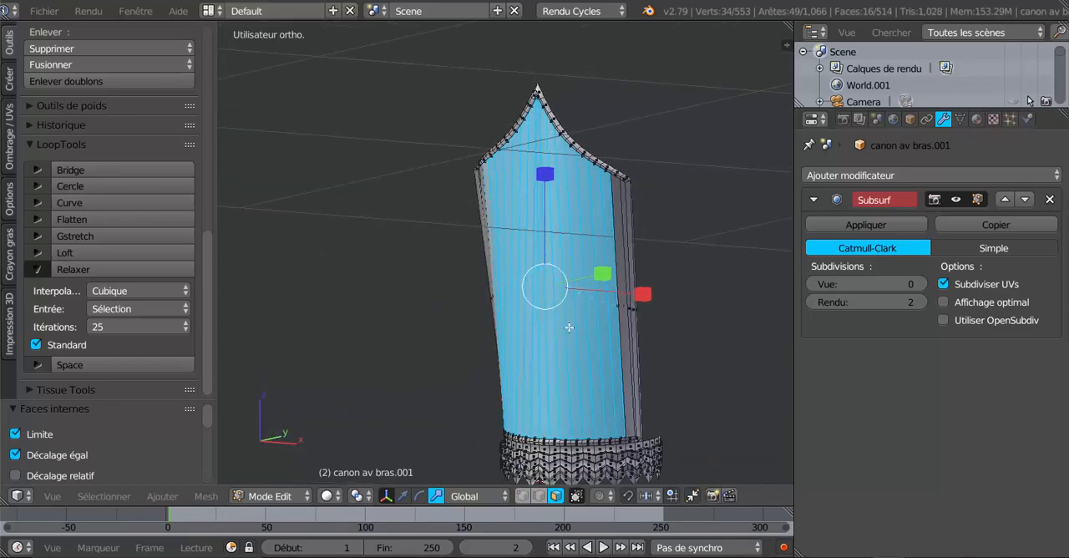
click(458, 496)
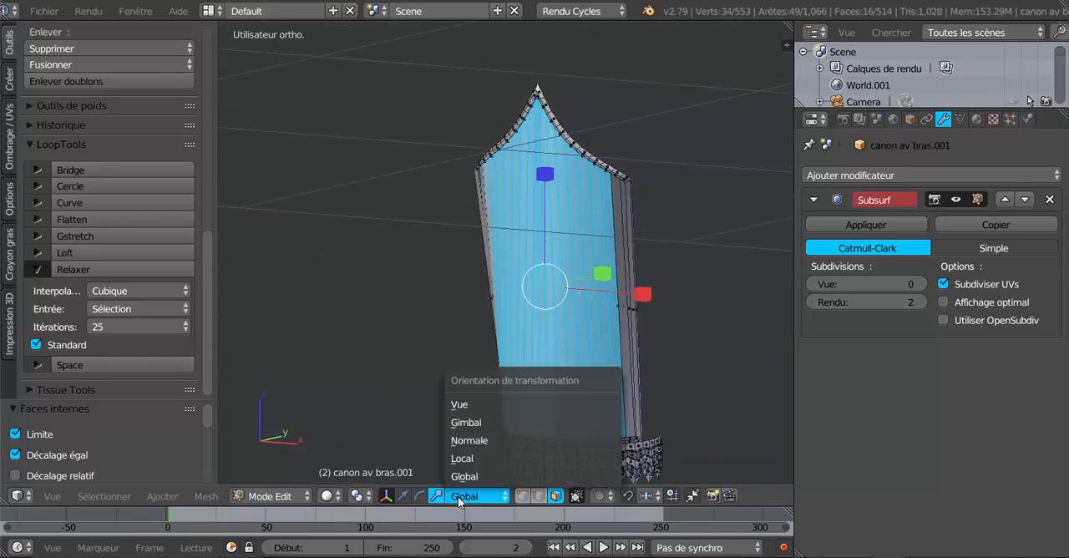
click(470, 440)
drag(534, 176, 545, 190)
middle_drag(535, 225, 595, 222)
drag(541, 173, 542, 171)
key(Tab)
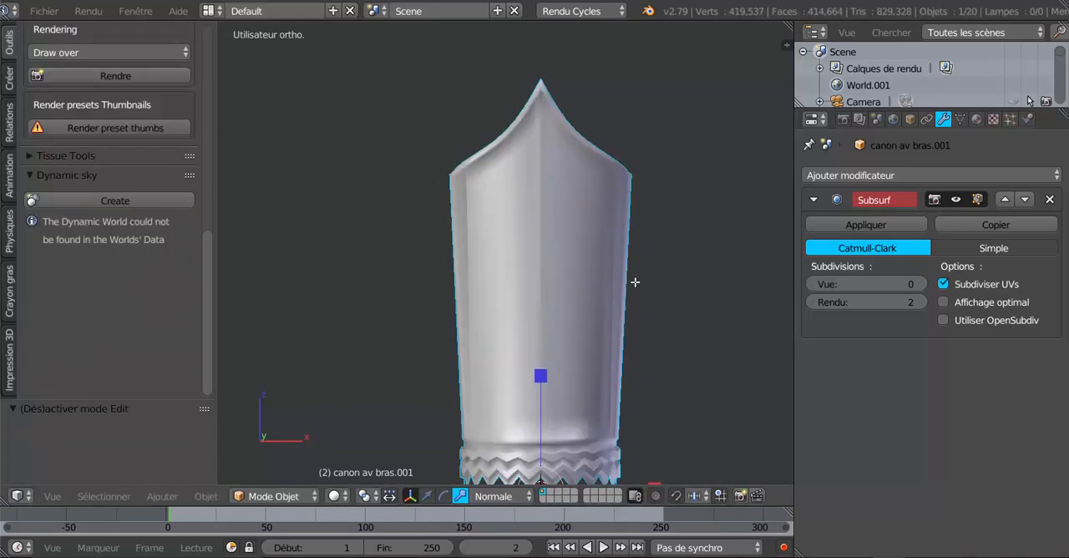
key(Tab)
- Select only the closed ring of border faces surrounding the cuff's inset front panel, including both narrow side strips
middle_drag(638, 387, 603, 393)
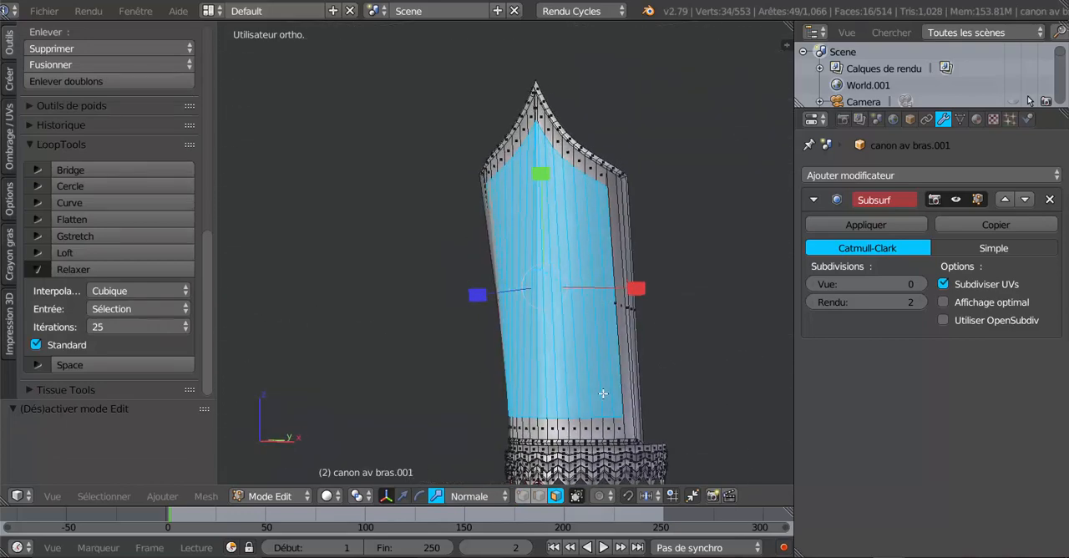
scroll(617, 359, up, 2)
shift+right_click(664, 209)
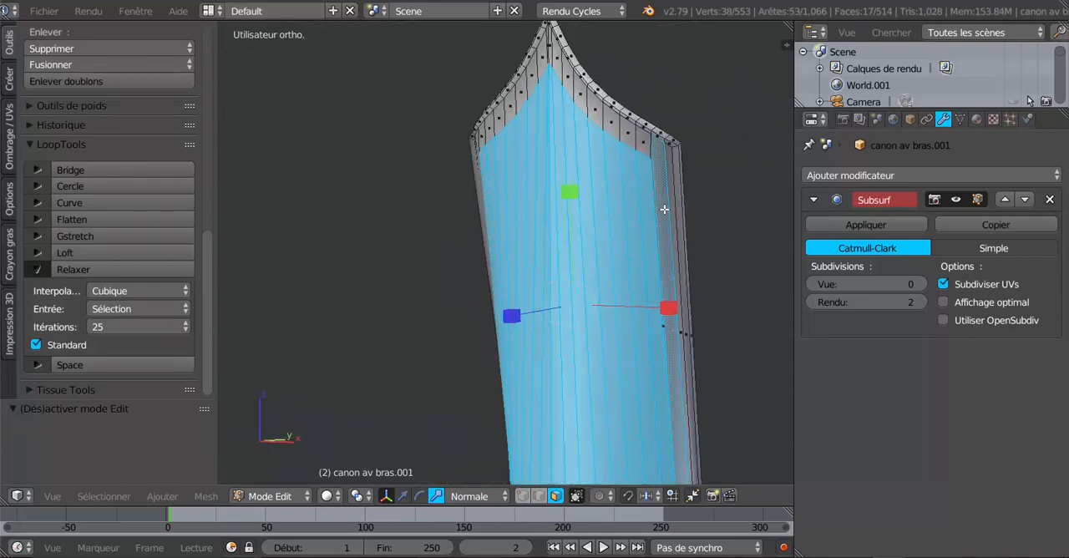
alt+shift+right_click(586, 106)
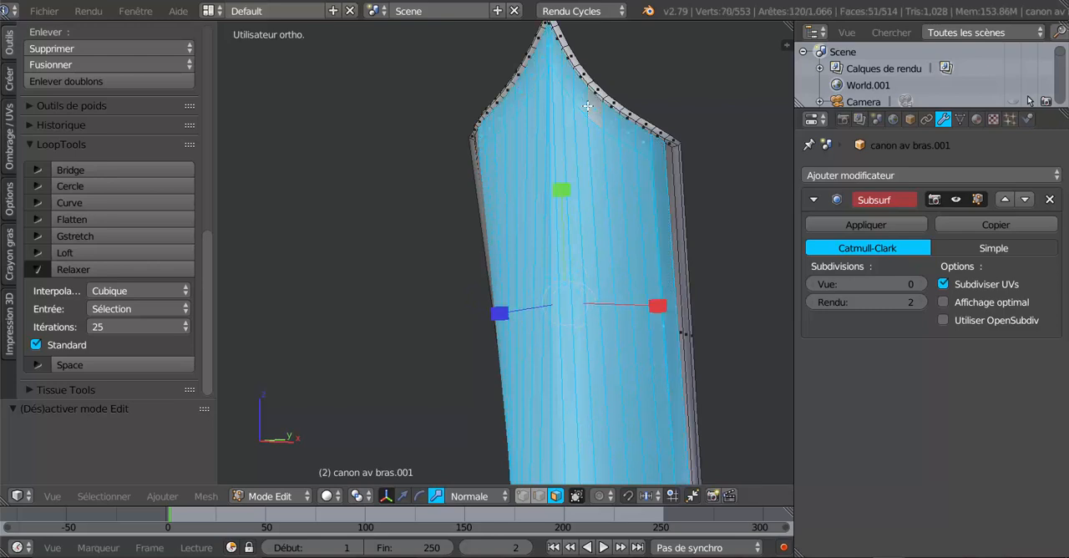
right_click(591, 114)
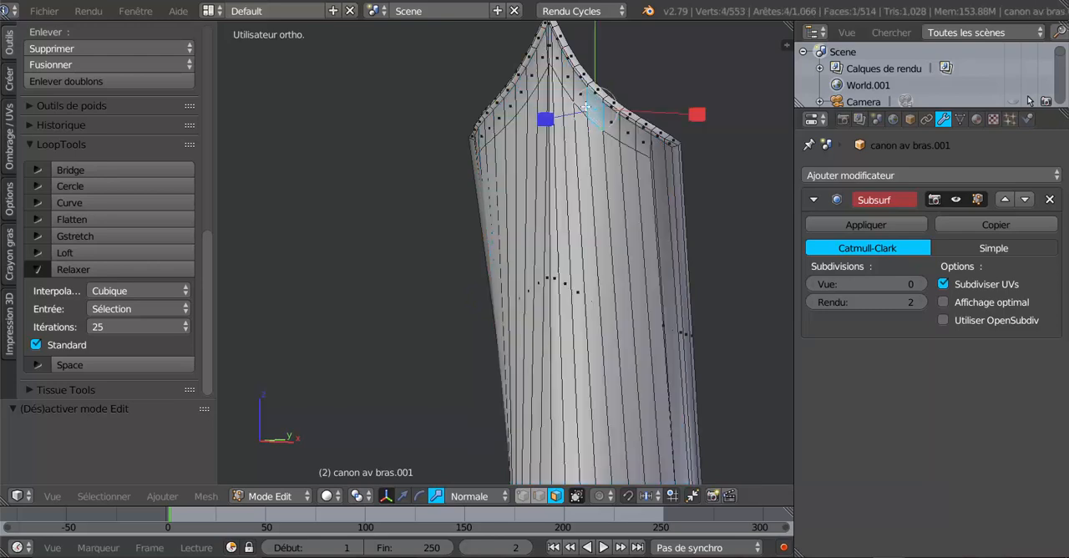
alt+shift+right_click(589, 112)
alt+shift+right_click(664, 216)
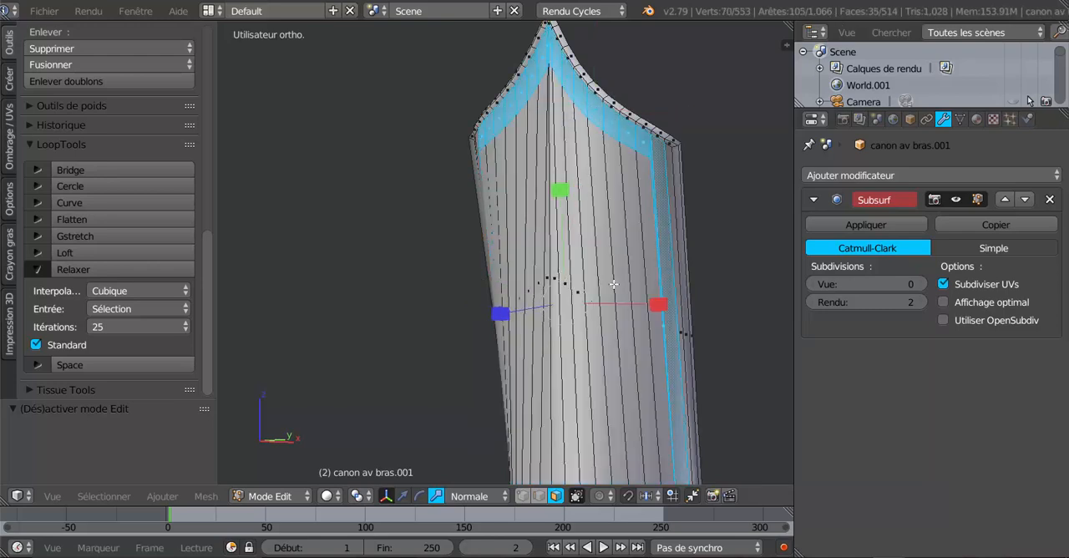
scroll(614, 284, down, 3)
middle_drag(614, 284, 613, 324)
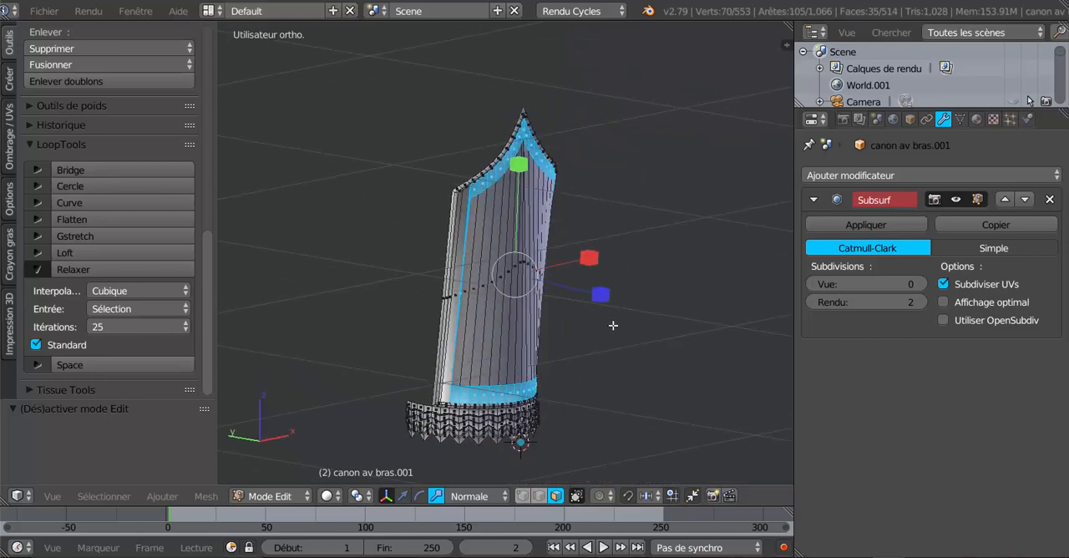
shift+right_click(456, 291)
middle_drag(504, 385, 443, 363)
scroll(535, 393, up, 2)
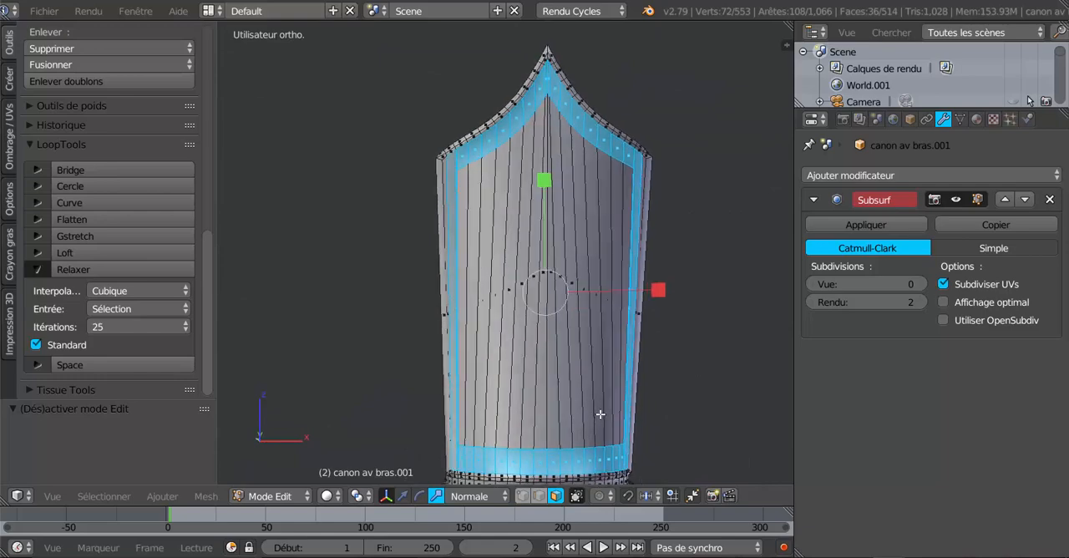
- Inset the selected ring of border faces around the cuff's front panel
shift+middle_drag(600, 414, 605, 365)
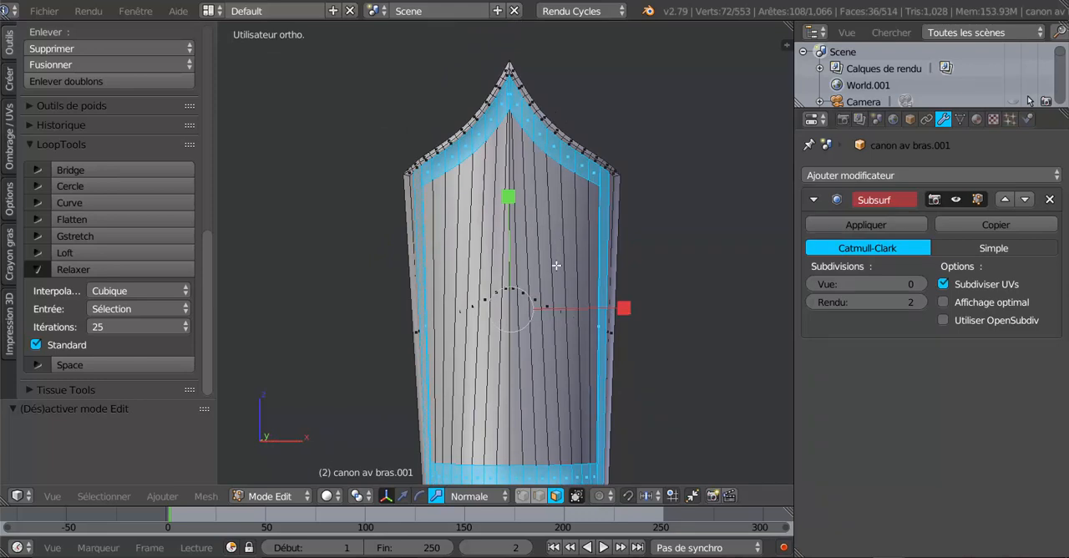
middle_drag(555, 227, 528, 287)
middle_drag(577, 214, 589, 191)
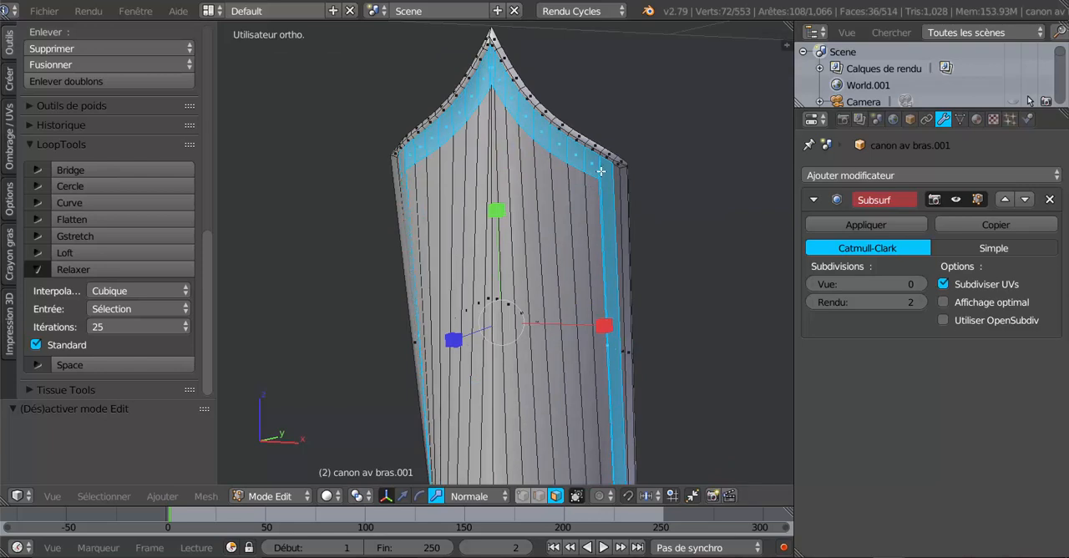
middle_drag(564, 197, 604, 196)
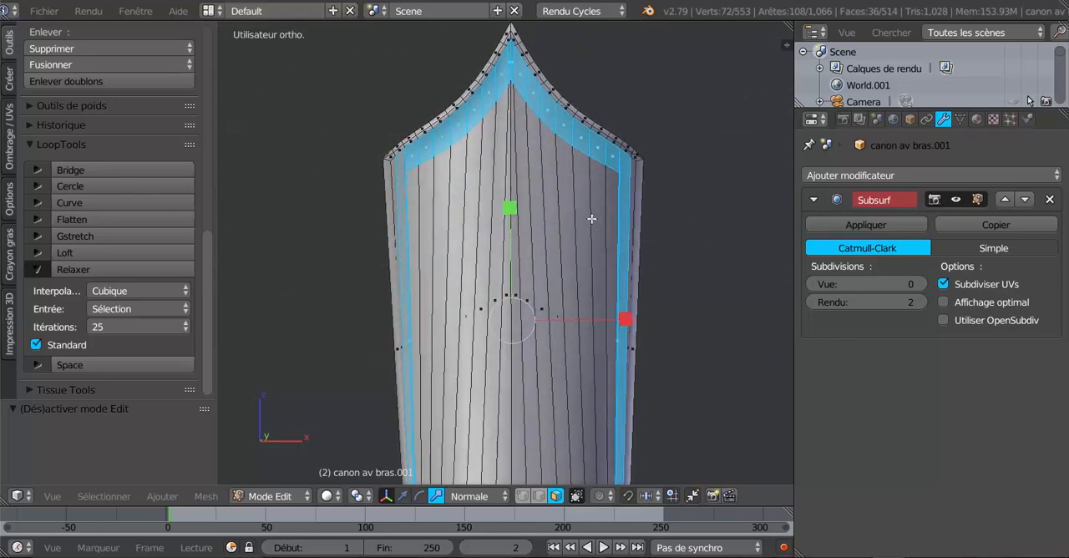
key(i)
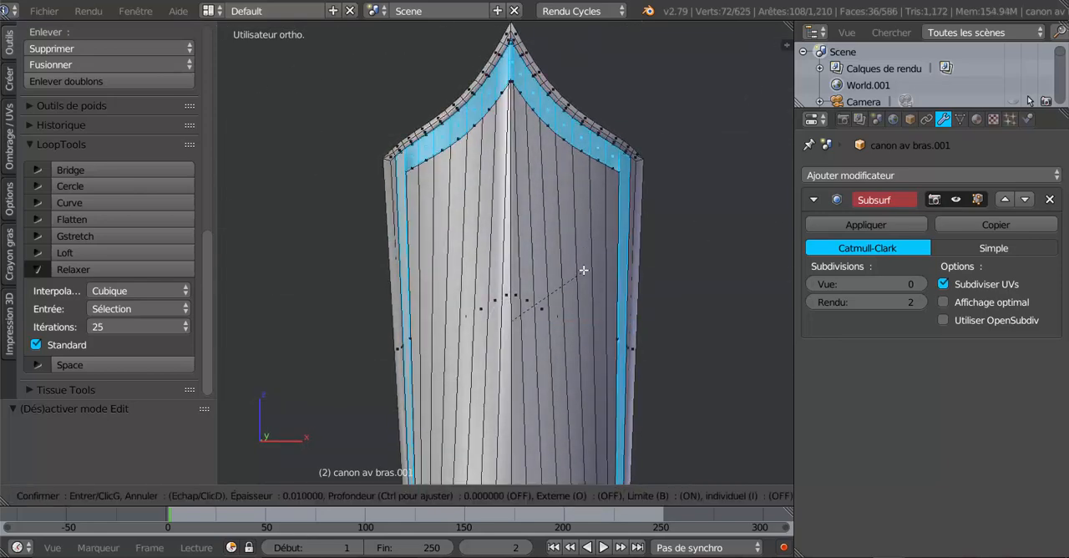
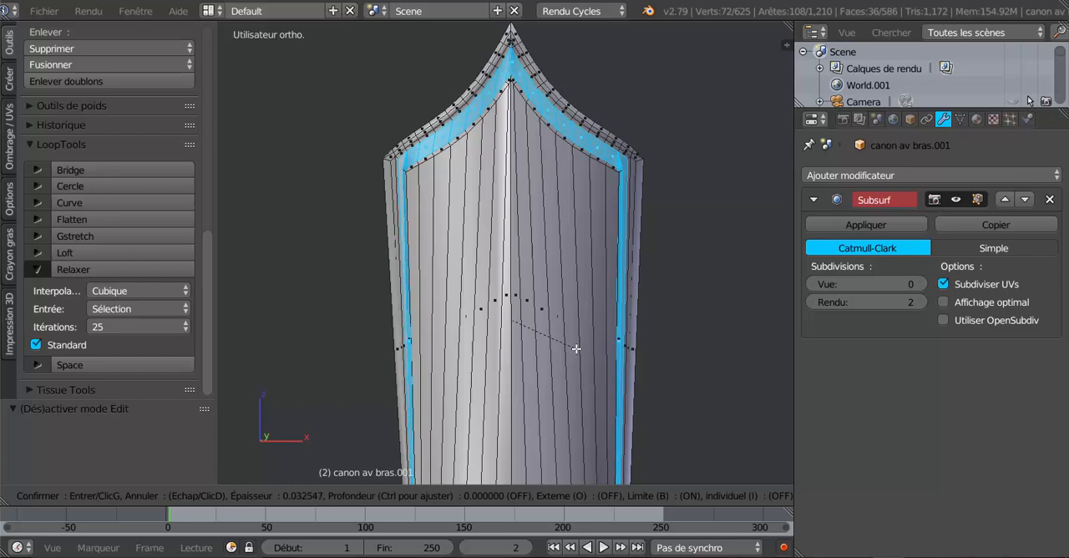
- Apply the inset to the ring of border faces and check the cuff's surface in Object mode
click(574, 346)
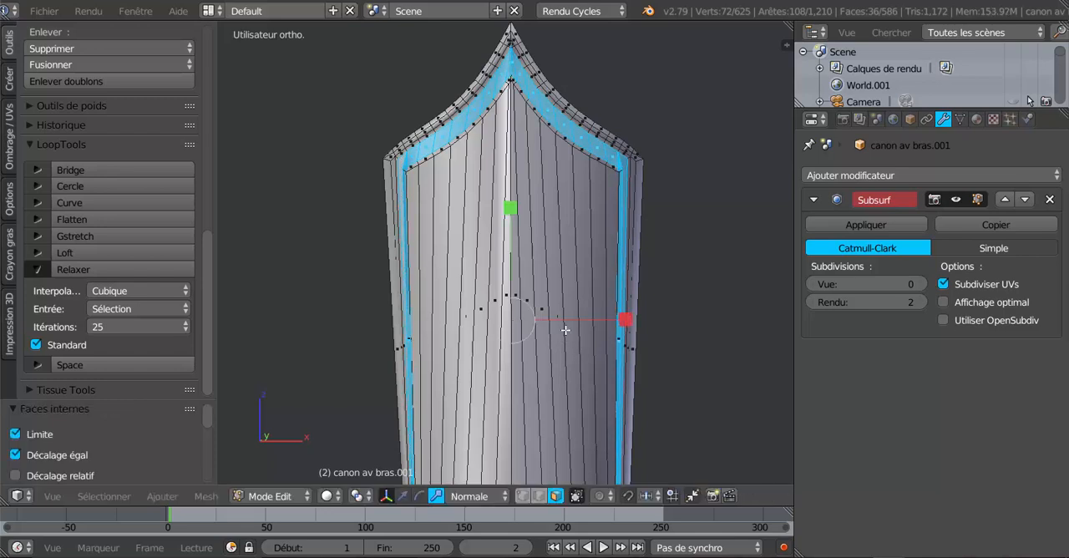
key(Tab)
middle_drag(551, 301, 477, 314)
scroll(488, 301, up, 3)
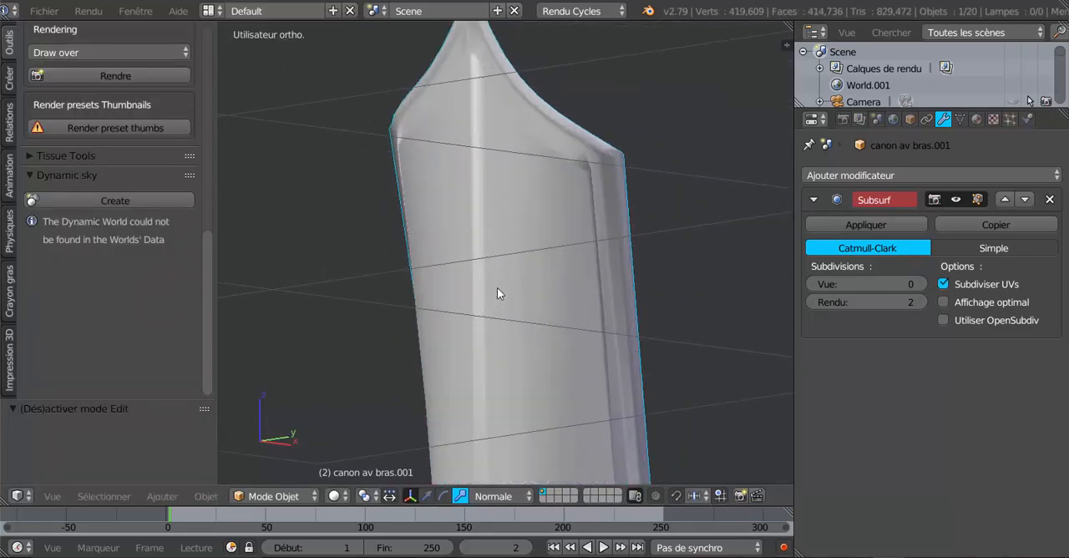
key(Tab)
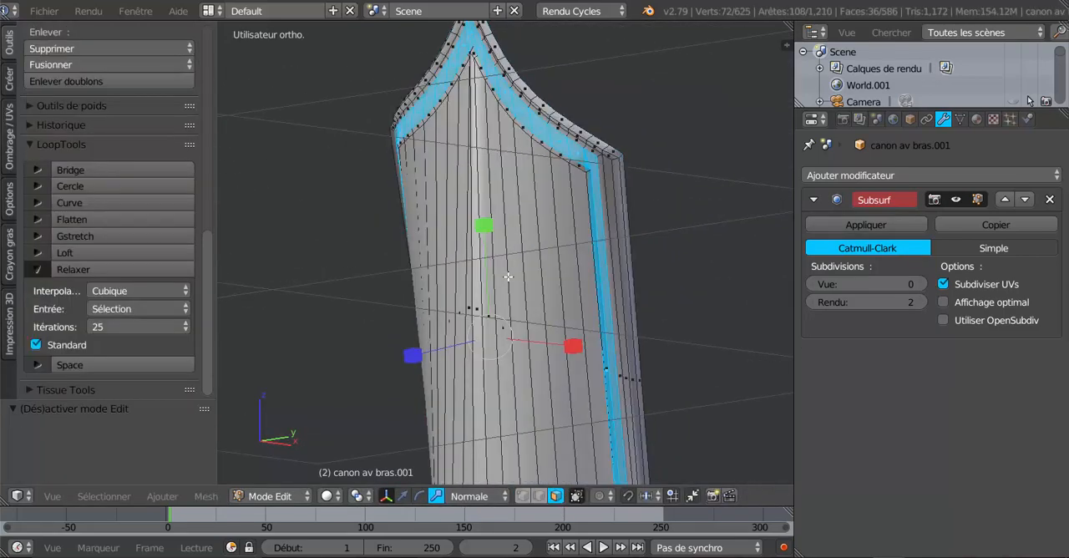
- Extrude the ring of border faces and move it outward 0.007 along its normal
click(403, 495)
middle_drag(525, 365, 516, 382)
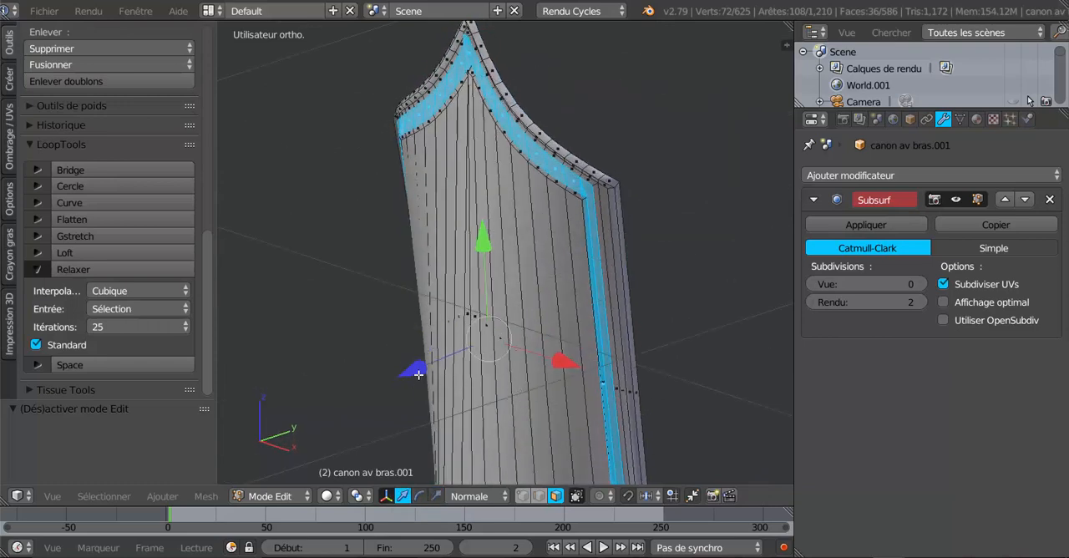
drag(418, 374, 413, 370)
key(e)
click(476, 404)
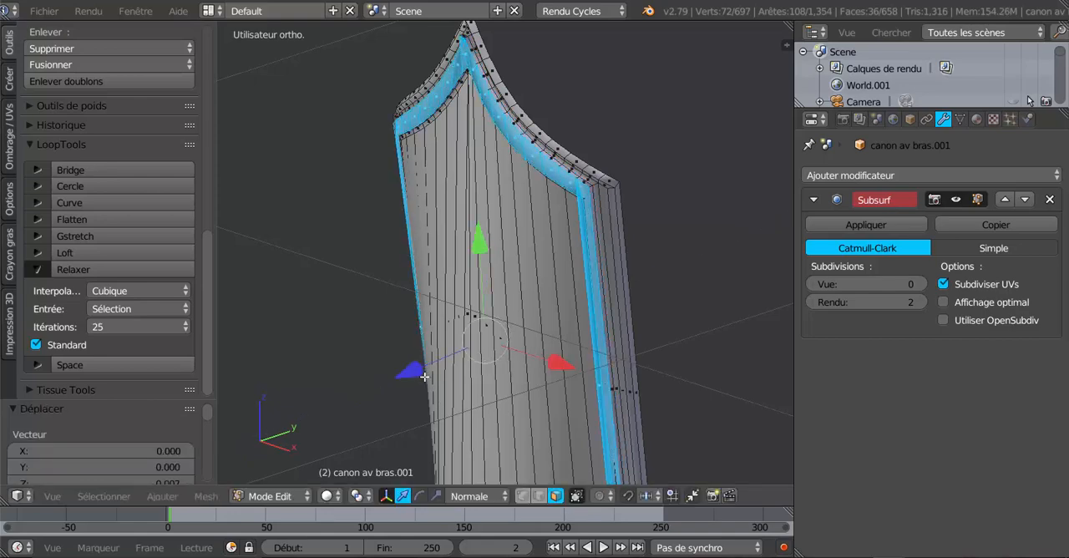
- Set the Subsurf modifier's viewport subdivisions to 2 and inspect the smoothed border around the front panel
key(Tab)
mouse_move(490, 373)
middle_down()
mouse_move(599, 365)
mouse_move(604, 348)
middle_up()
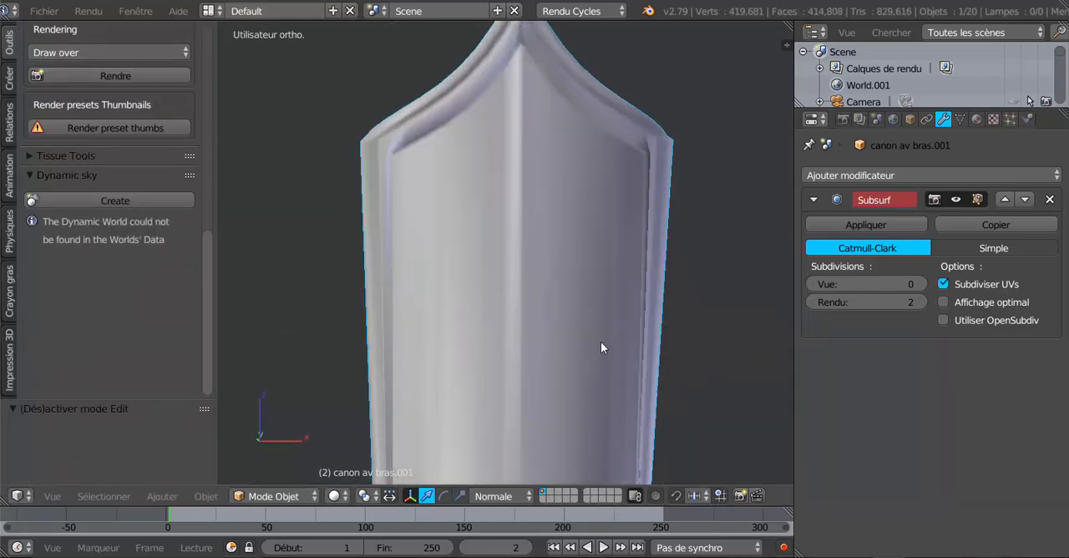
click(919, 284)
click(918, 284)
scroll(751, 359, down, 4)
middle_drag(682, 349, 609, 334)
scroll(626, 346, up, 4)
key(Tab)
scroll(620, 324, up, 3)
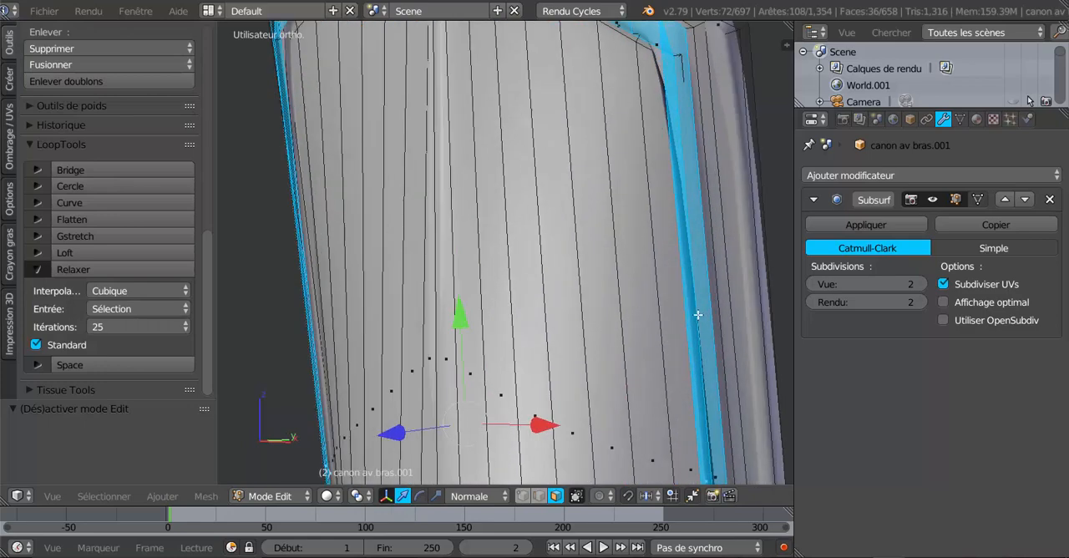
- Undo the outward move, the extrusion and the inset of the border ring
key(ctrl+z)
key(ctrl+z)
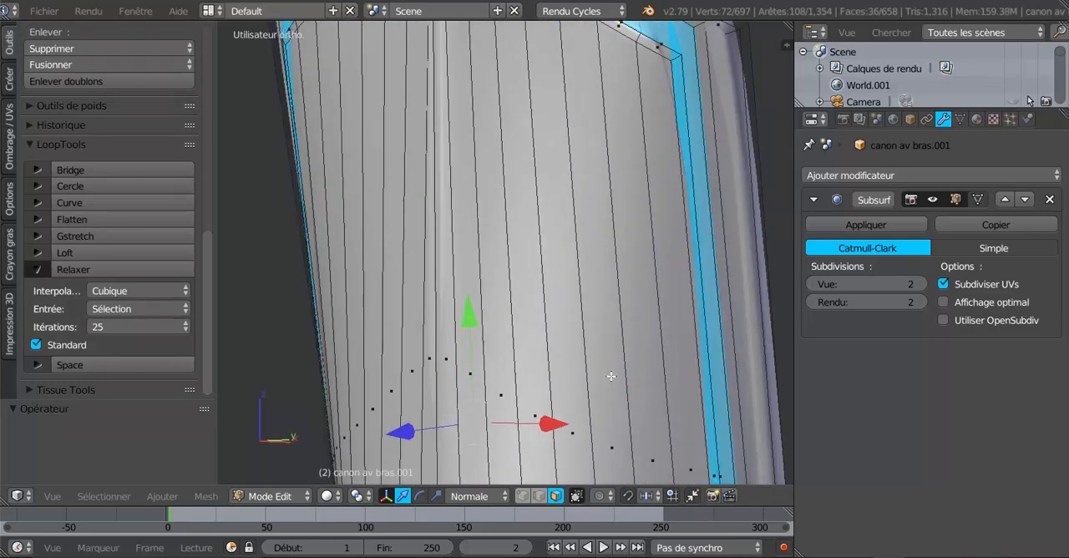
ctrl+scroll(612, 376, down, 2)
key(ctrl+z)
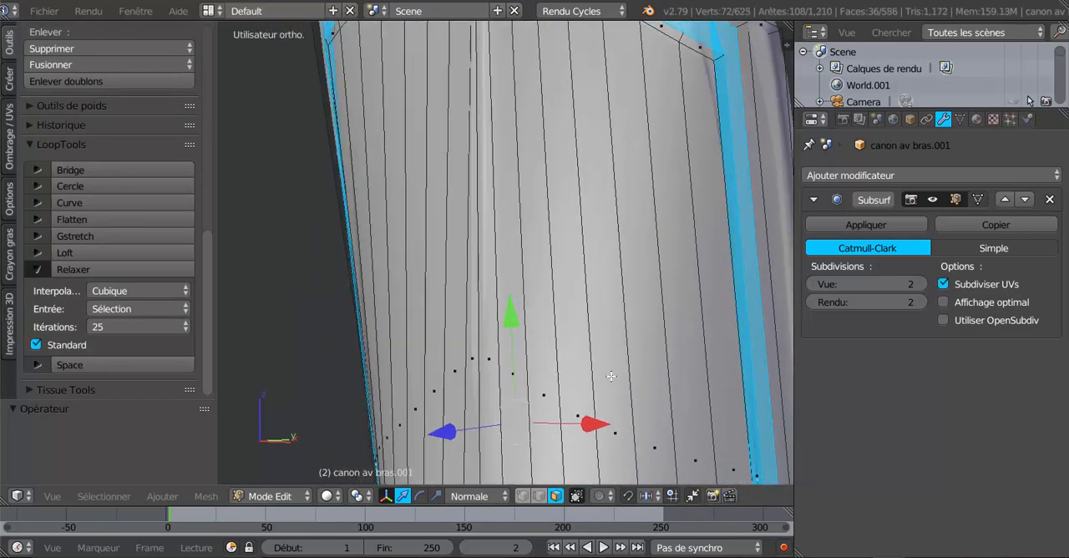
key(ctrl+z)
scroll(614, 374, down, 4)
middle_drag(614, 373, 579, 388)
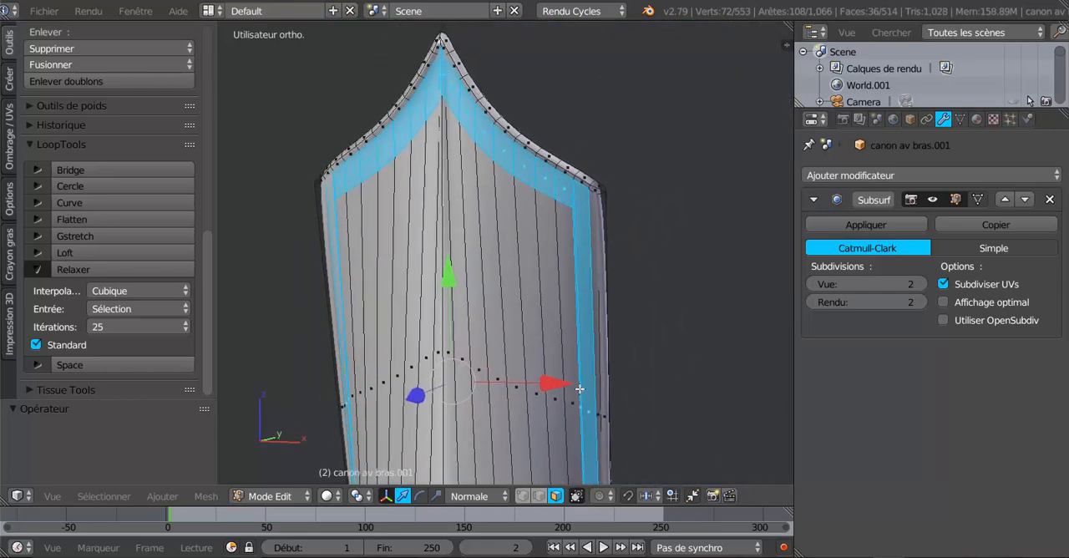
- Try sliding the single short rim edge above the border's upper corner by a factor of -0.111
click(522, 496)
scroll(551, 327, up, 3)
middle_drag(540, 332, 491, 392)
scroll(521, 353, up, 2)
scroll(543, 327, up, 1)
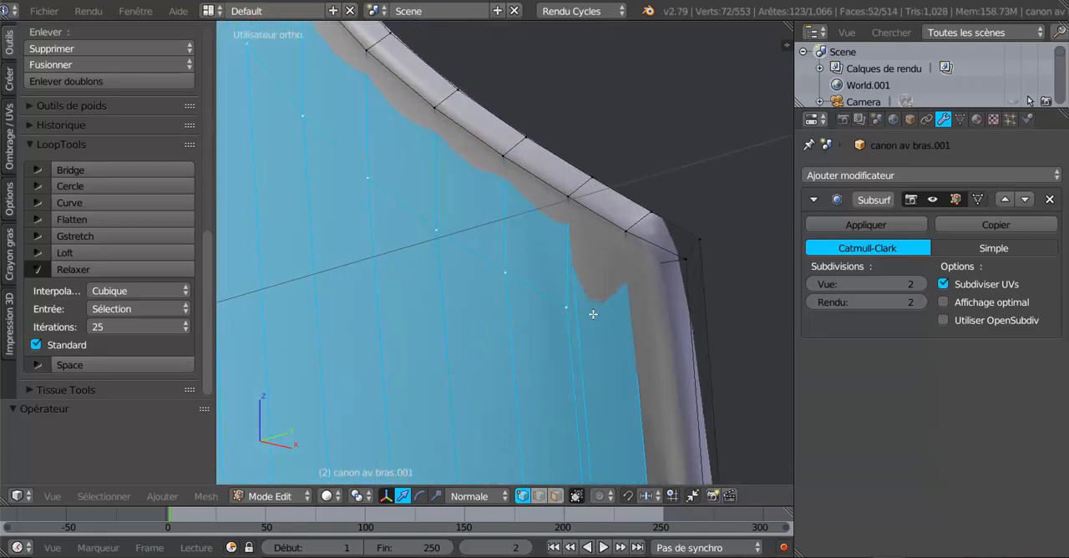
scroll(591, 313, up, 1)
click(540, 495)
right_click(586, 183)
key(g)
key(g)
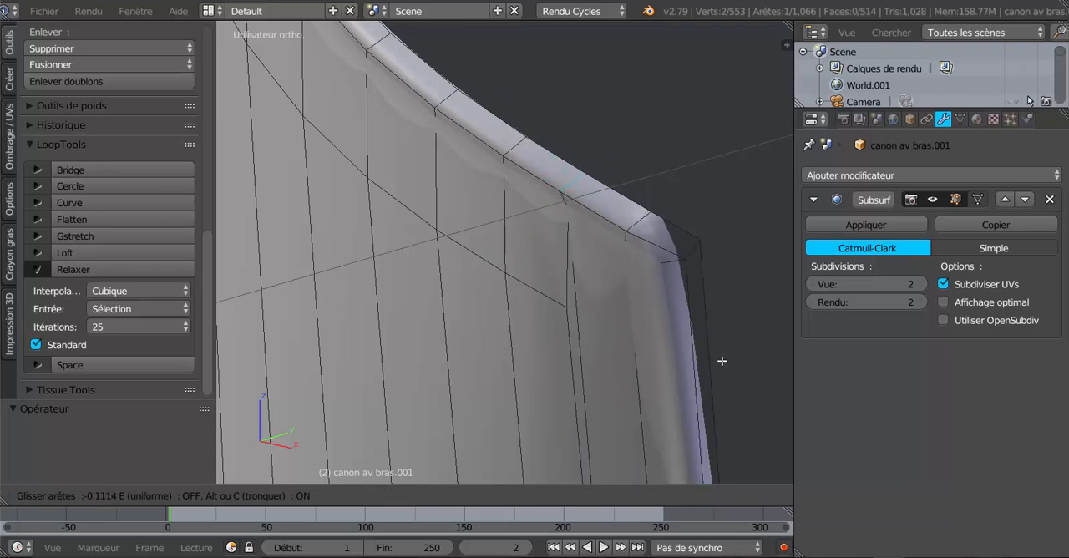
click(721, 362)
middle_drag(658, 336, 657, 310)
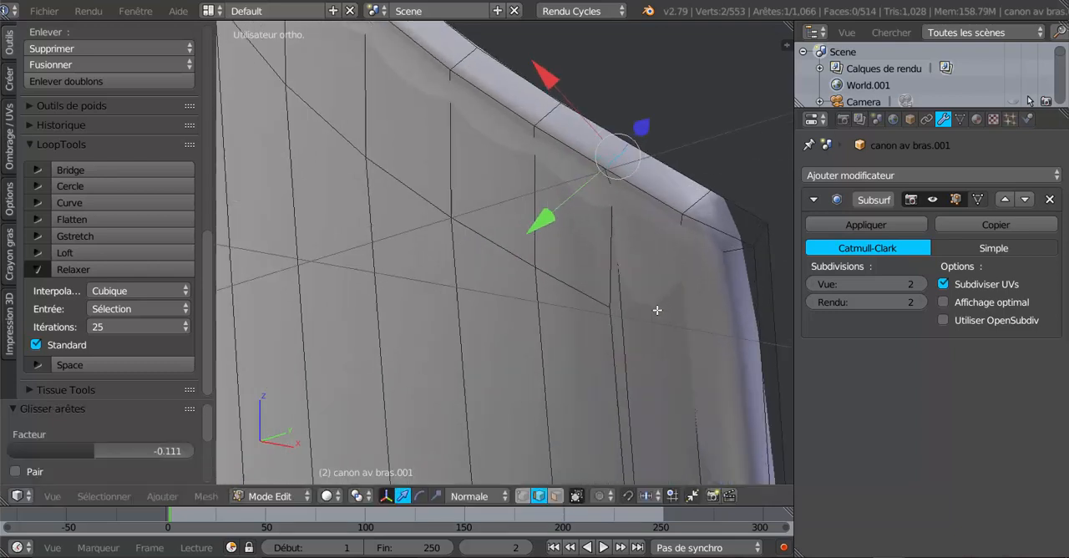
- Set the Subsurf modifier's viewport subdivisions to 0 and undo the last edge slide
click(810, 283)
click(809, 283)
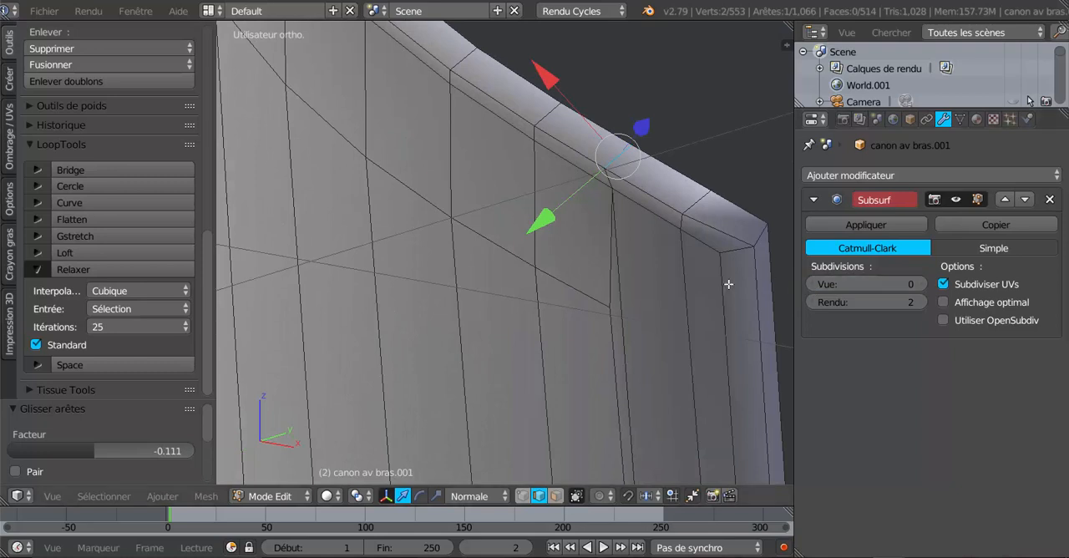
middle_drag(651, 267, 580, 299)
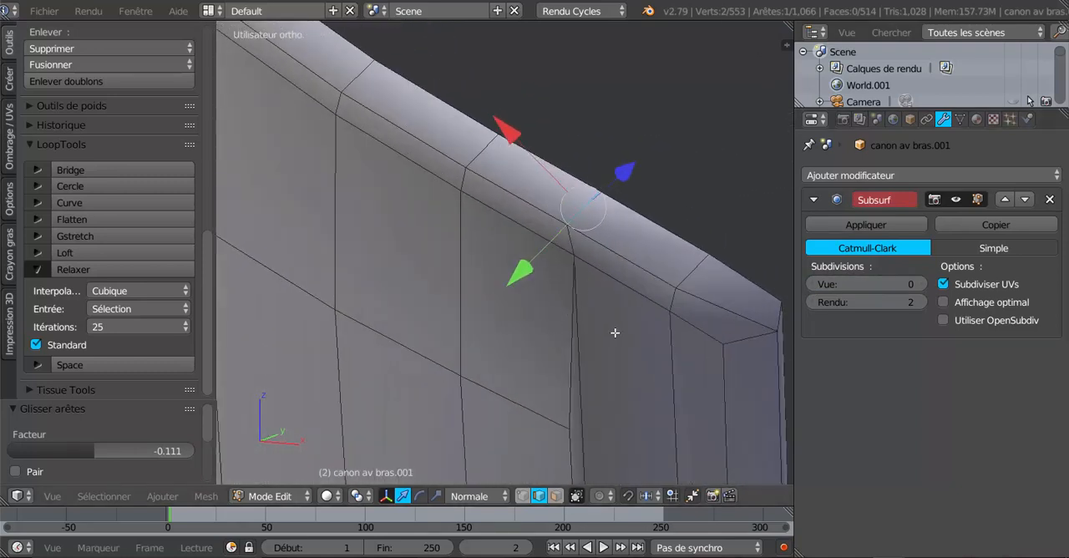
key(ctrl+z)
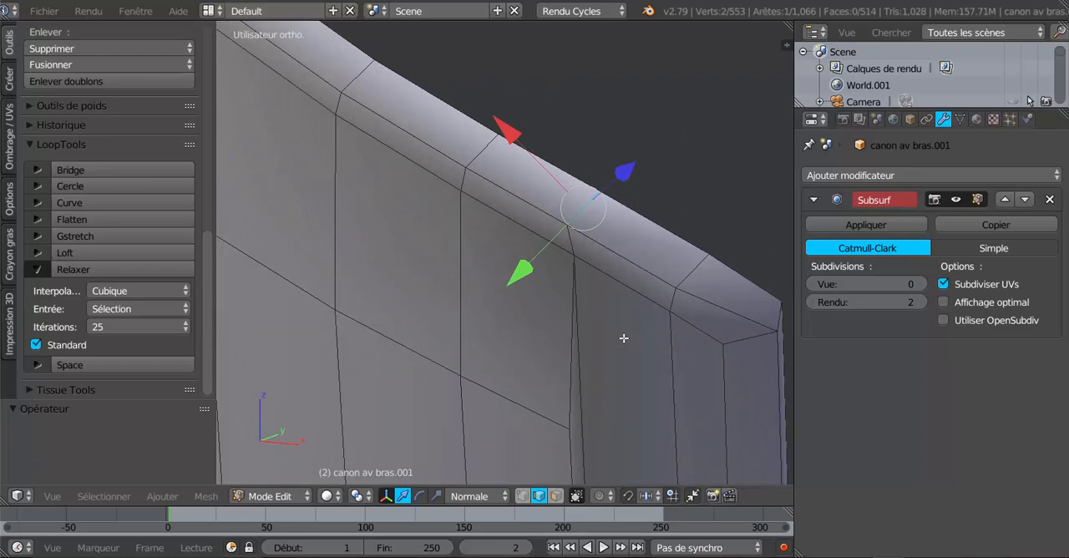
key(ctrl+z)
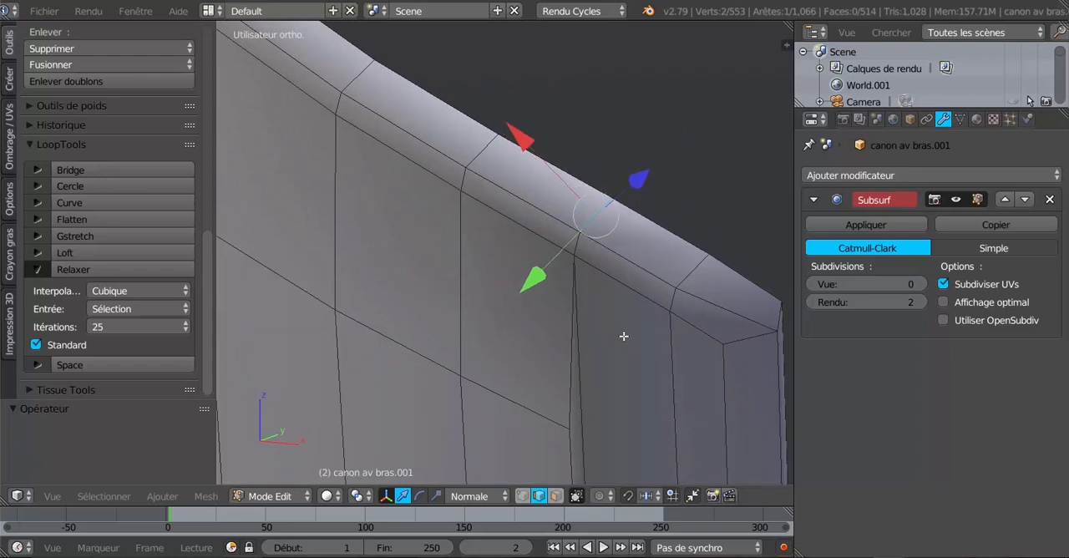
- Add the adjoining short edge to the selection and slide both rim edges toward the cuff's outer upper corner
shift+click(579, 247)
middle_drag(607, 315, 571, 341)
scroll(558, 349, up, 2)
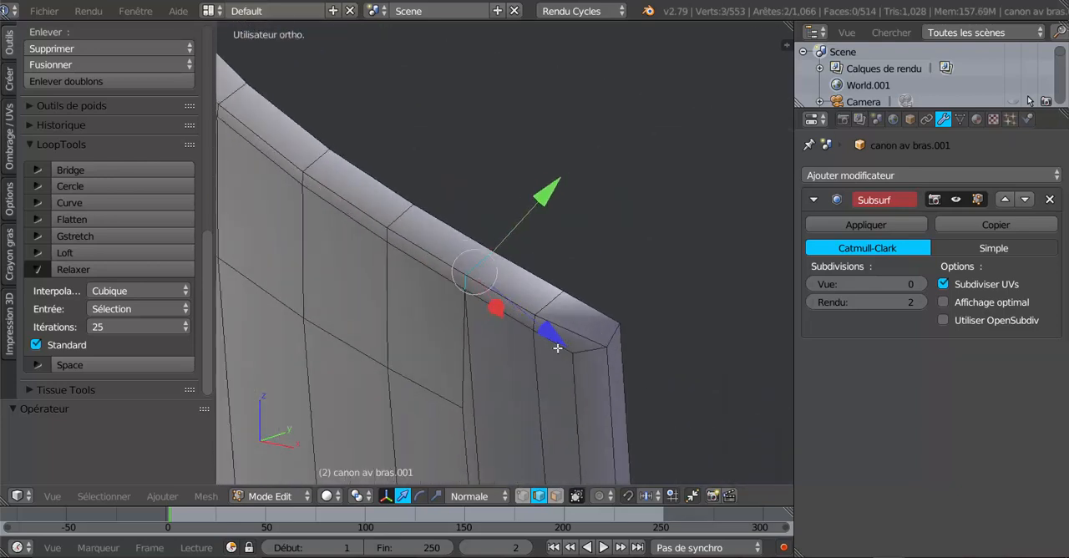
key(g)
key(g)
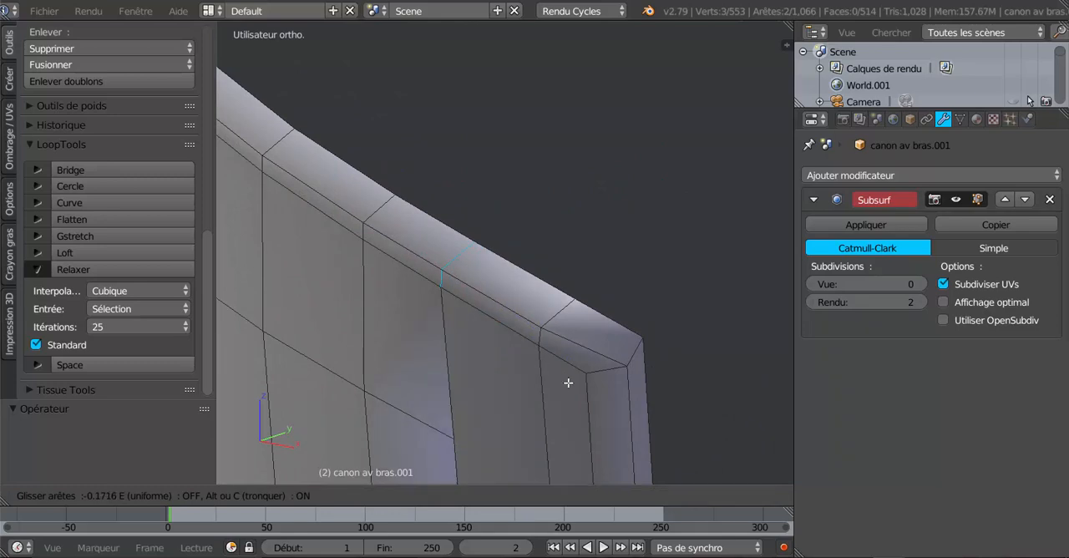
click(618, 415)
key(Tab)
scroll(617, 409, down, 5)
key(Tab)
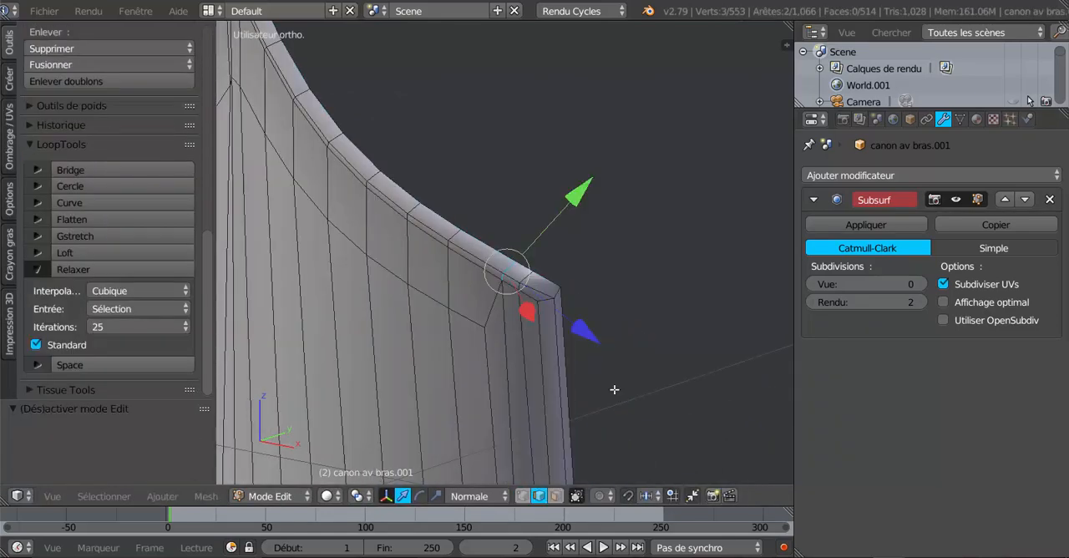
- Select the two short rim edges below the border's lower corner on the same side and slide them about 0.47 toward the outer corner
scroll(613, 390, down, 4)
middle_drag(574, 391, 576, 368)
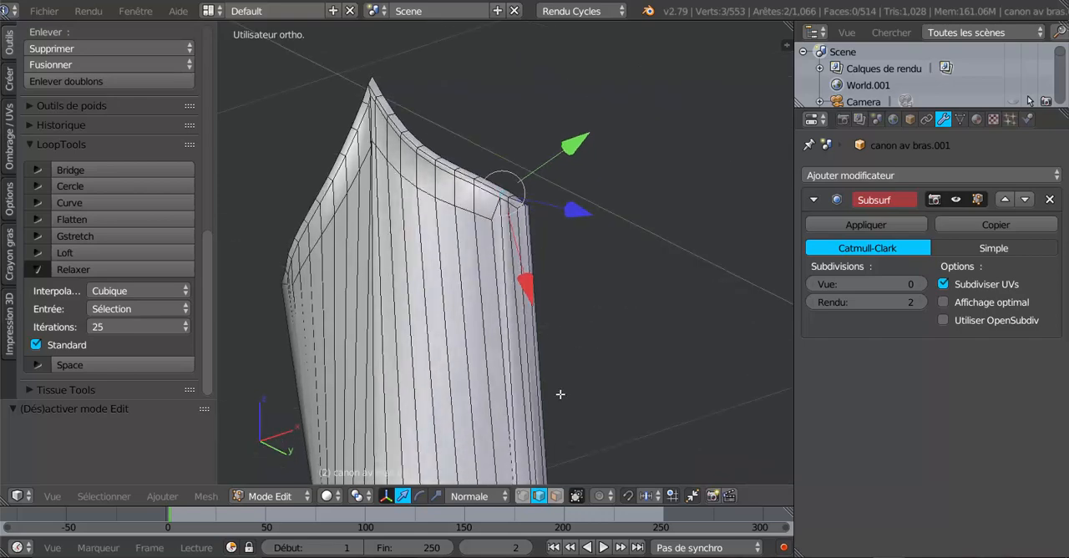
shift+middle_drag(554, 414, 583, 195)
middle_drag(528, 350, 505, 350)
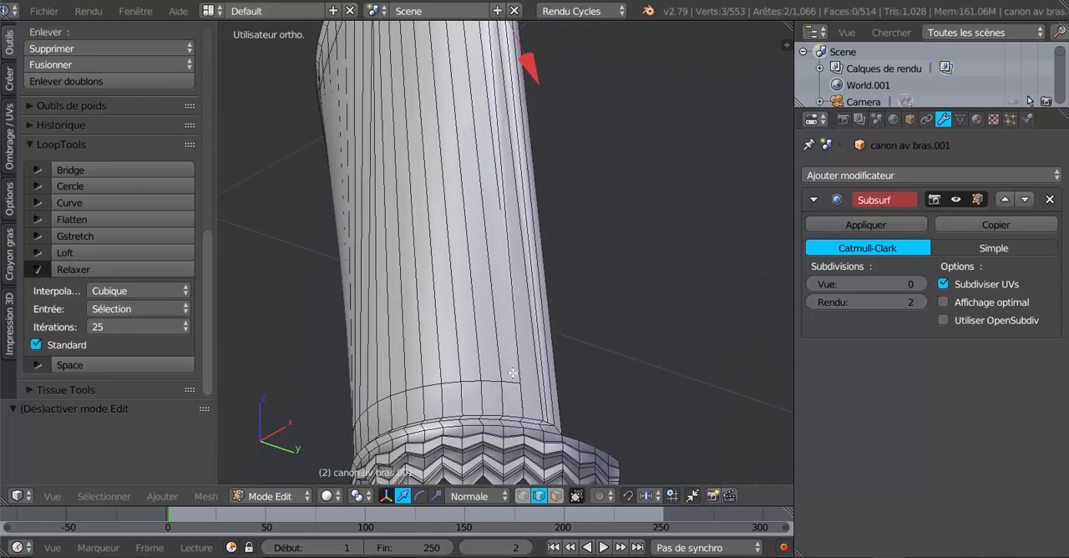
shift+middle_drag(521, 410, 518, 307)
scroll(518, 307, up, 6)
scroll(518, 307, down, 2)
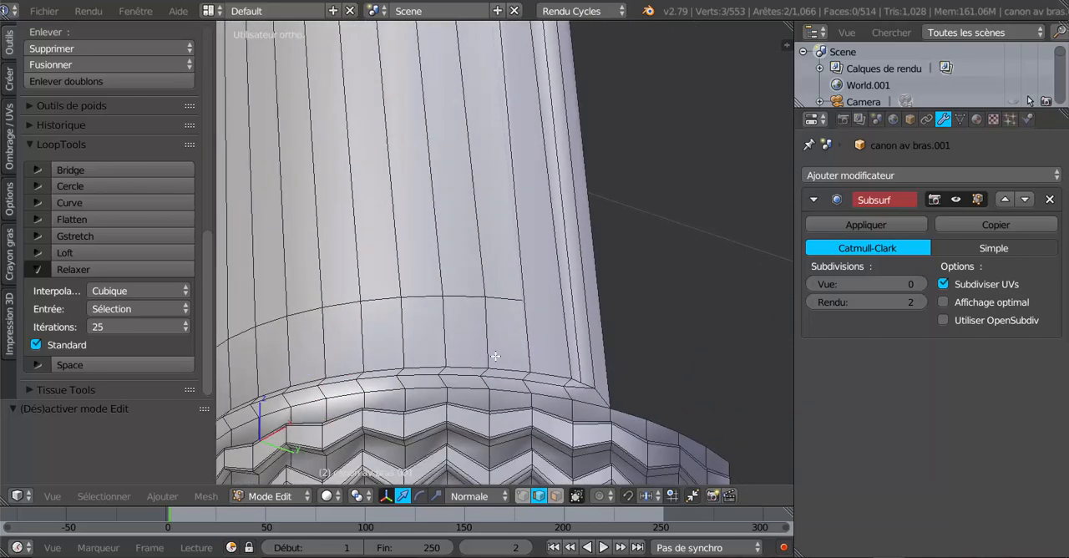
middle_drag(495, 357, 470, 176)
scroll(493, 255, up, 3)
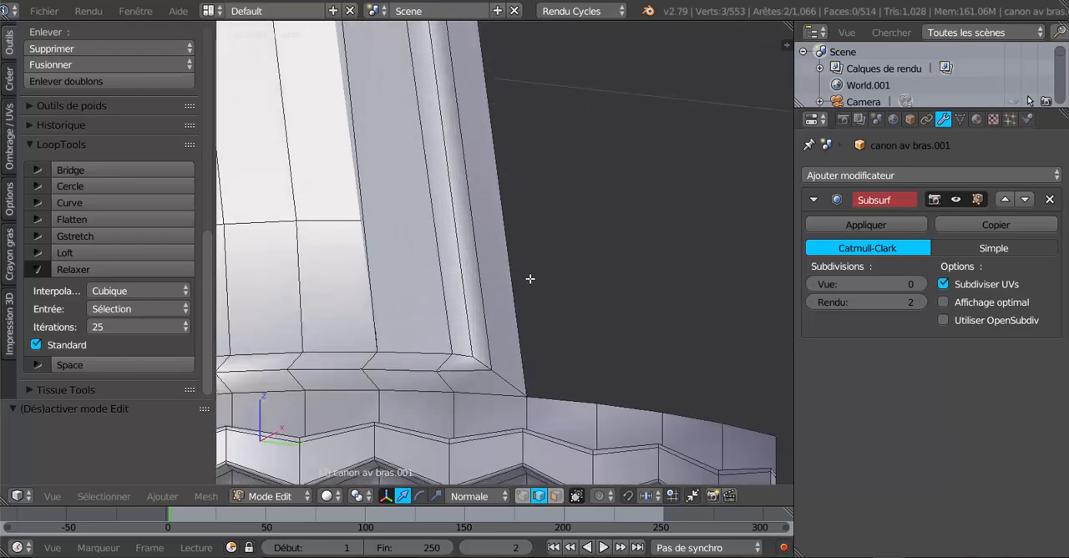
middle_drag(529, 278, 593, 293)
shift+middle_drag(684, 331, 435, 268)
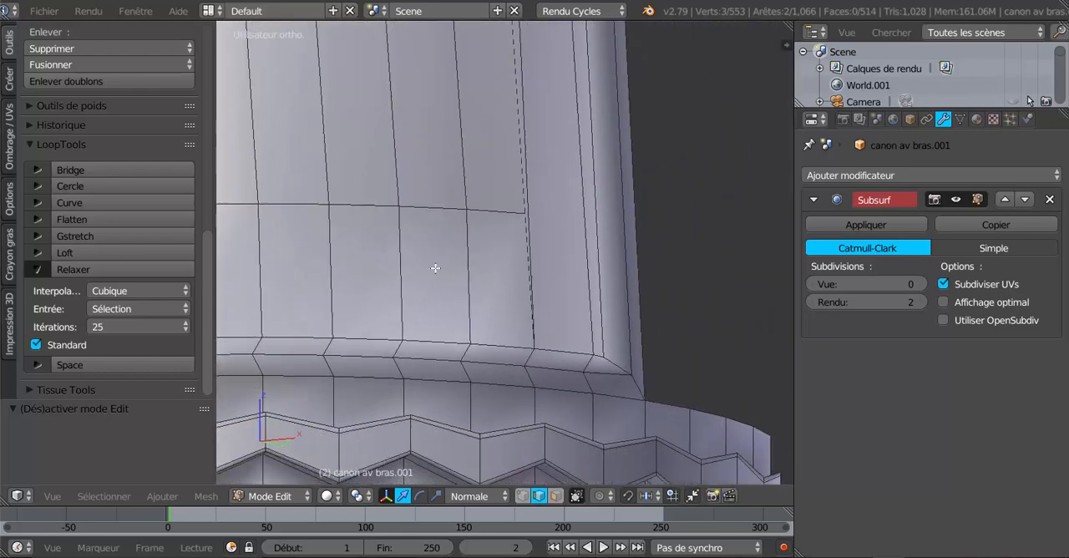
right_click(531, 355)
shift+right_click(529, 375)
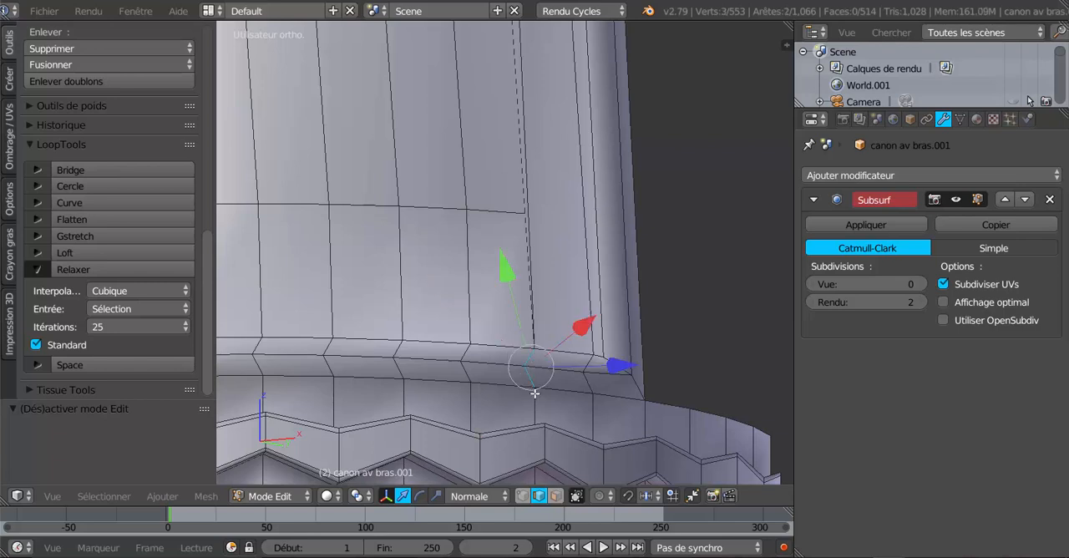
key(g)
key(g)
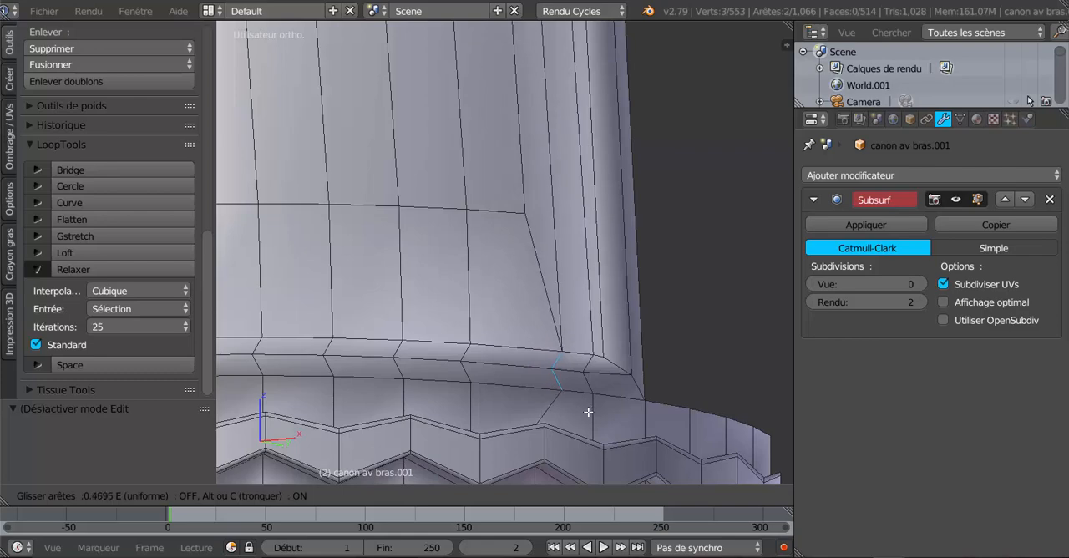
click(588, 410)
- Select the matching two short rim edges at the opposite lower corner and slide them outward by a factor of 0.390
key(Tab)
scroll(583, 406, down, 5)
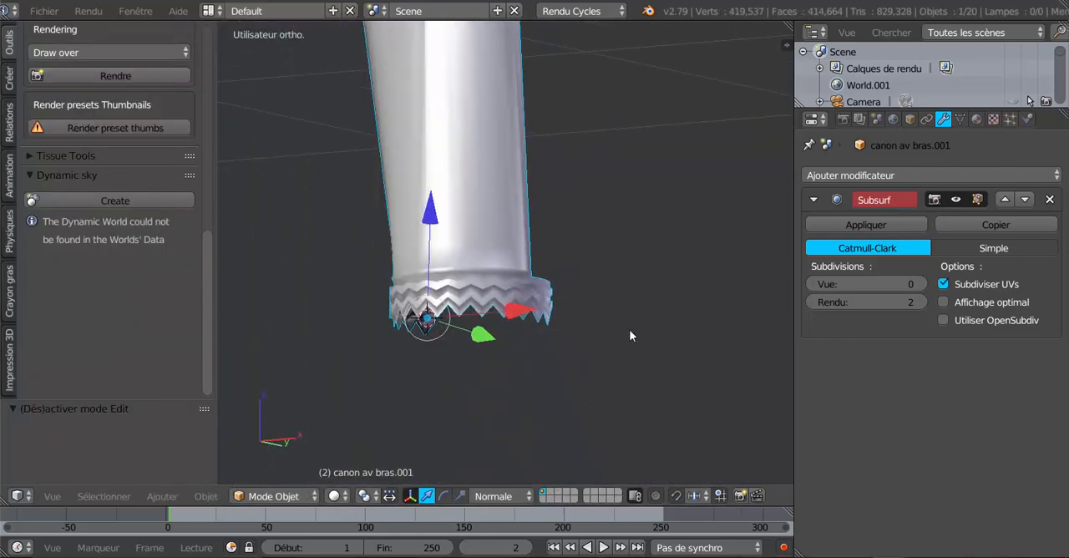
middle_drag(629, 331, 712, 343)
scroll(713, 342, up, 1)
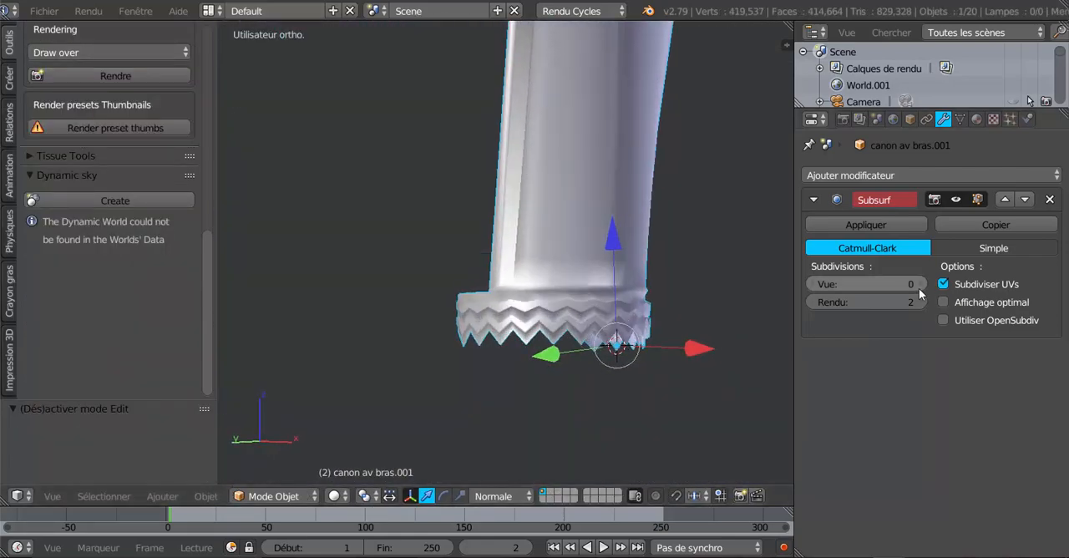
scroll(558, 327, up, 4)
key(Tab)
scroll(558, 327, up, 1)
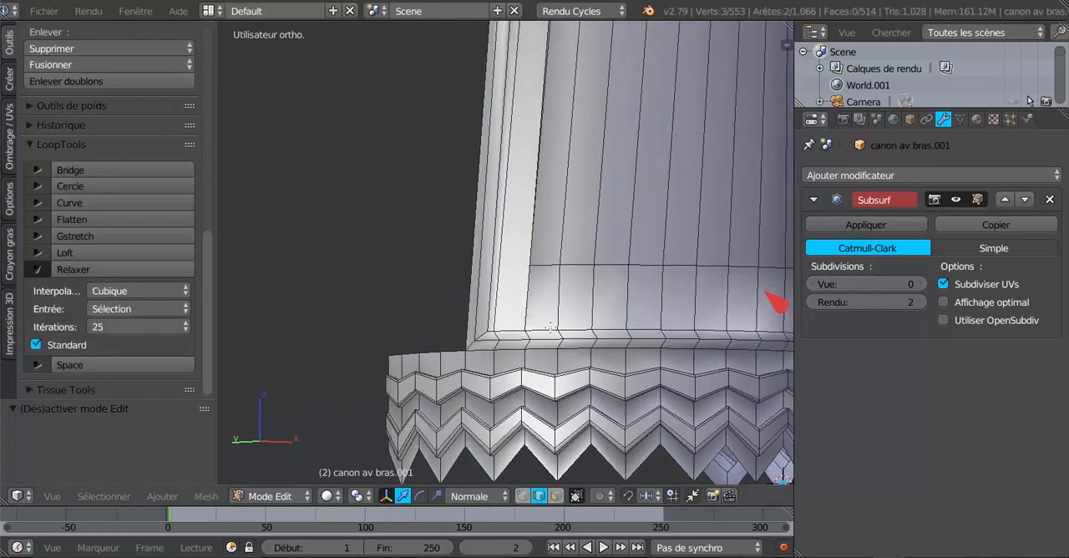
scroll(550, 327, up, 1)
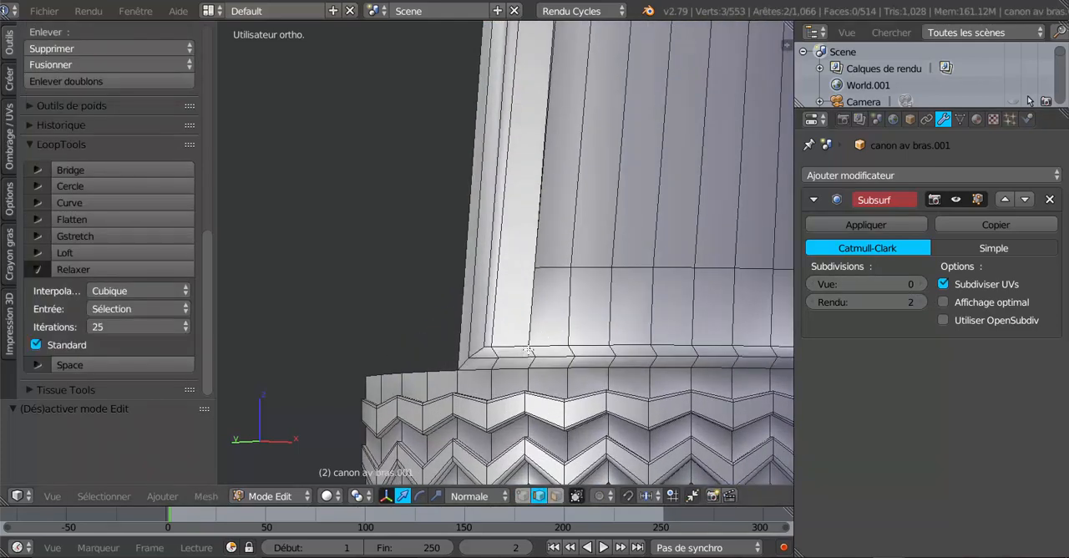
shift+right_click(529, 352)
shift+right_click(541, 373)
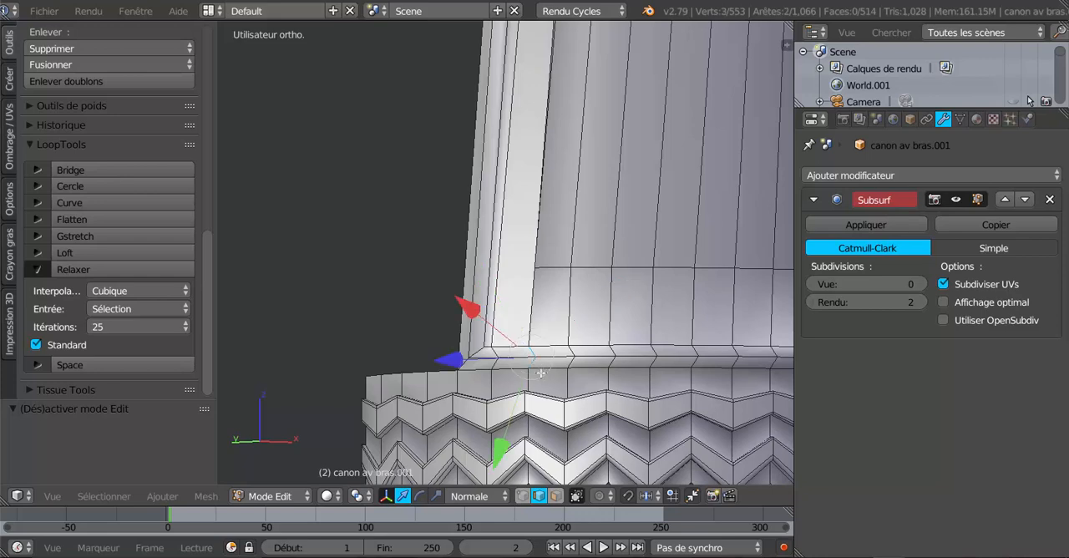
key(g)
key(g)
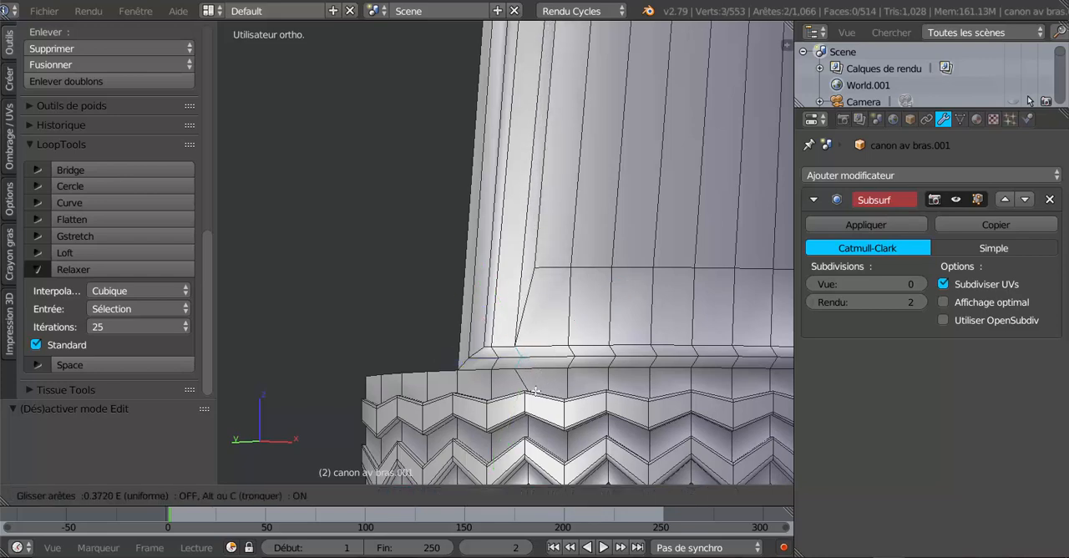
click(535, 390)
- Select the two short rim edges at the cuff's opposite upper corner and slide them toward the outer corner
scroll(561, 275, down, 5)
middle_drag(561, 238, 446, 258)
shift+middle_drag(463, 192, 490, 432)
middle_drag(478, 383, 508, 380)
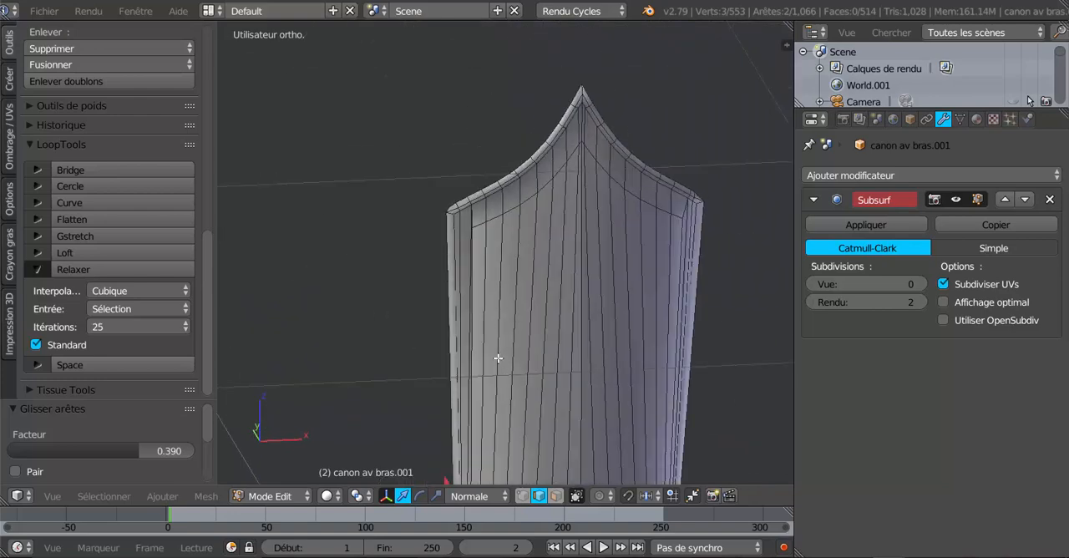
scroll(472, 280, up, 4)
scroll(471, 276, up, 2)
right_click(405, 102)
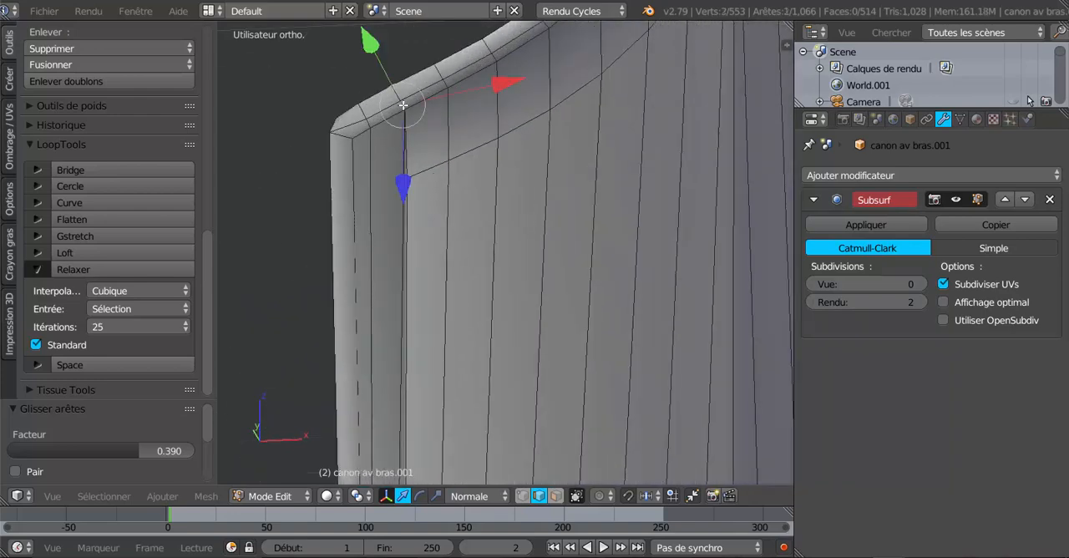
shift+right_click(399, 93)
middle_drag(426, 202, 478, 287)
key(g)
key(g)
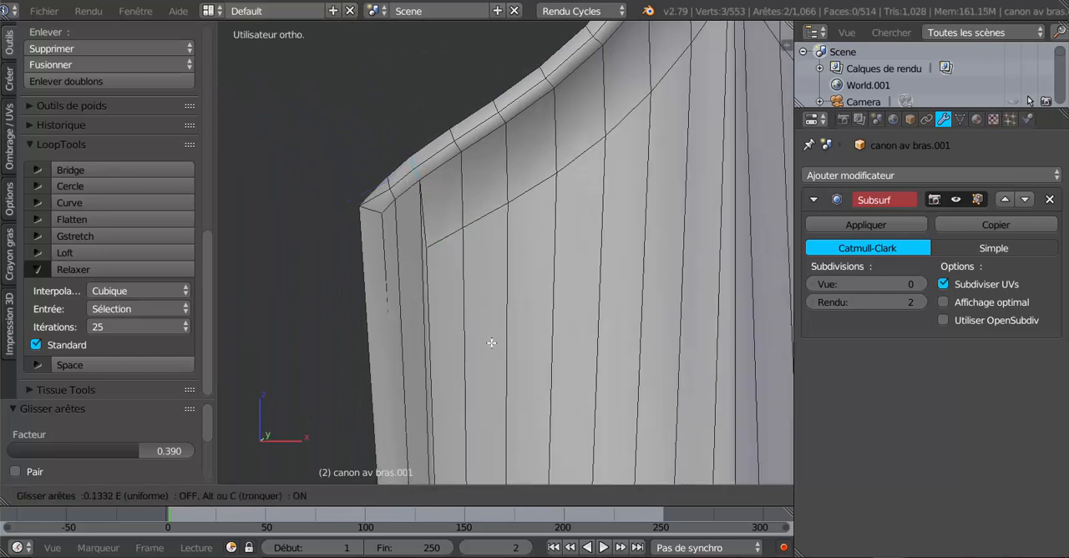
click(483, 356)
- Leave mesh editing and set the Subsurf modifier's viewport subdivisions to 2
key(Tab)
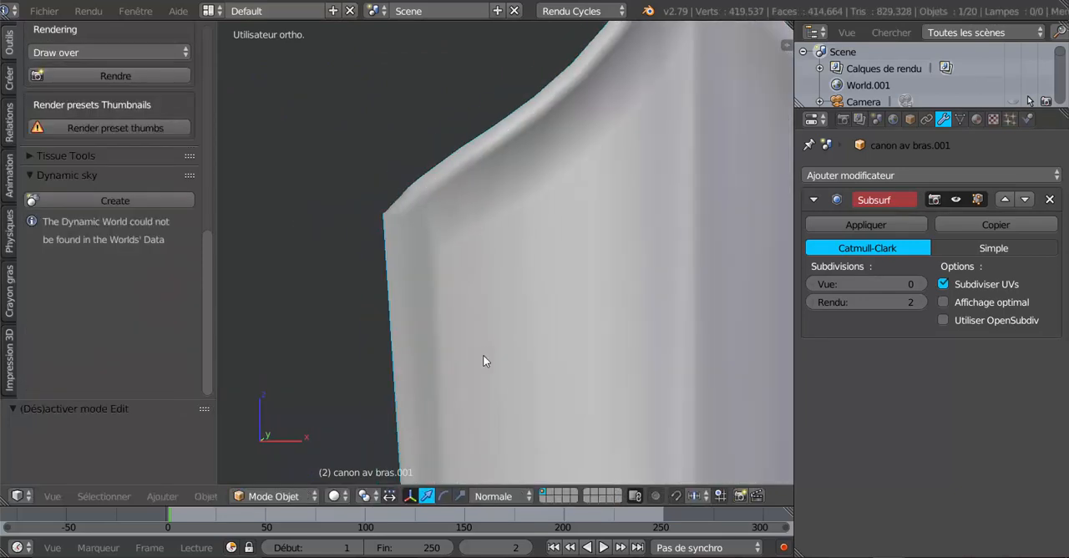
middle_drag(482, 355, 510, 364)
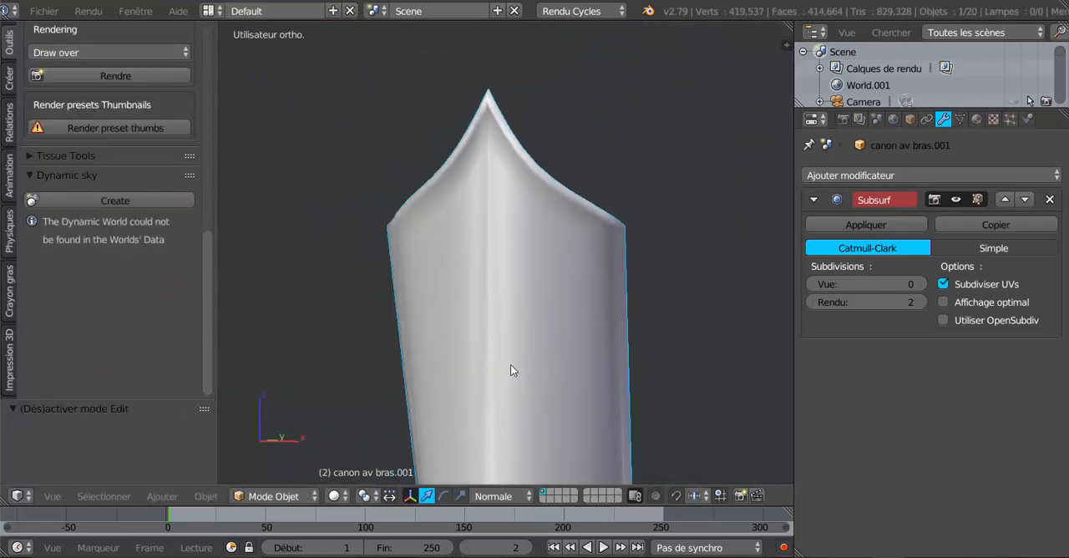
click(921, 286)
click(921, 286)
scroll(717, 362, down, 3)
middle_drag(717, 362, 645, 337)
- Cut two evenly spaced edge loops into the border strip surrounding the cuff's front panel
key(Tab)
scroll(634, 334, up, 5)
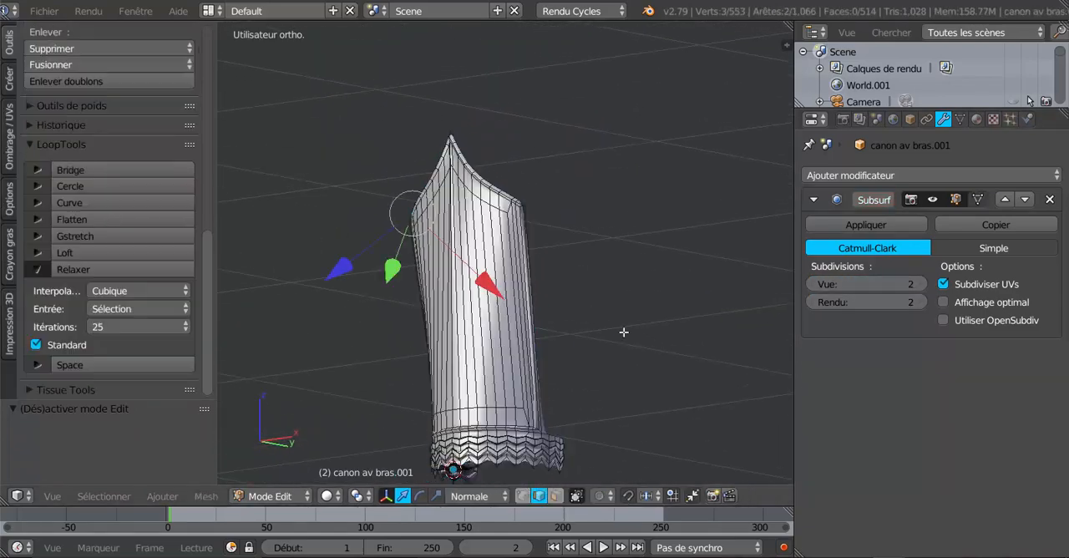
scroll(511, 251, up, 2)
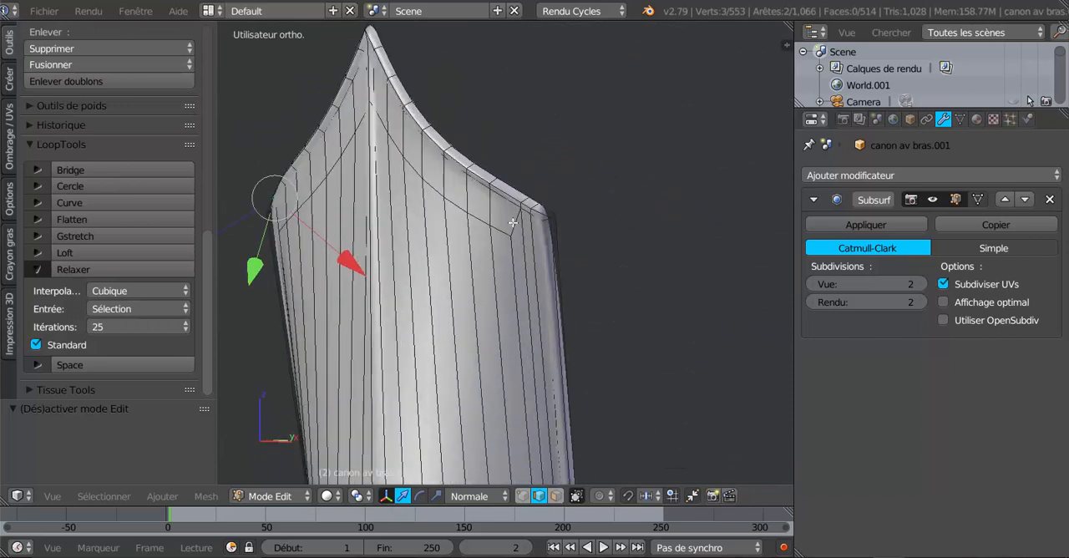
key(ctrl+r)
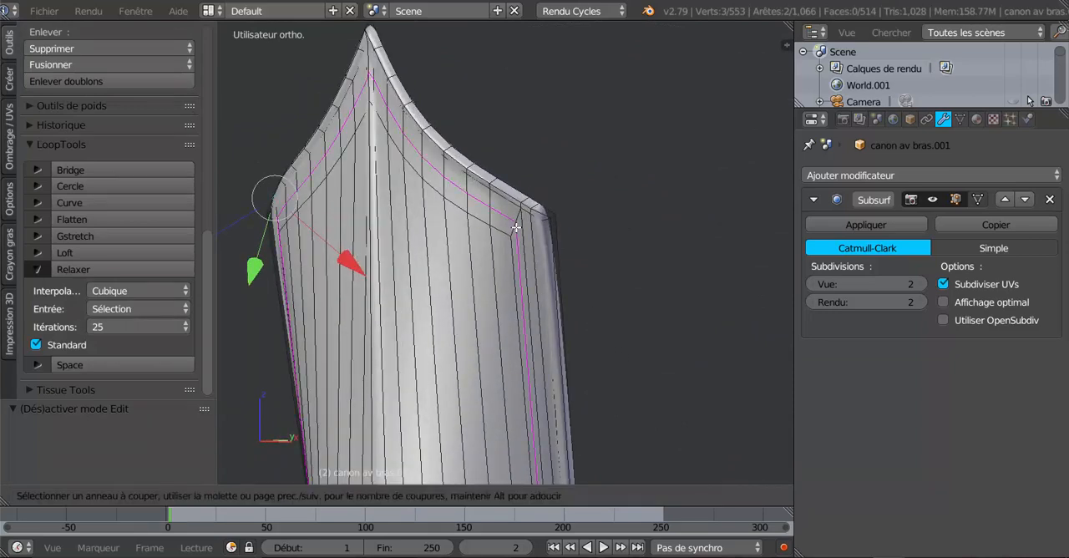
click(516, 226)
right_click(516, 226)
scroll(554, 307, down, 3)
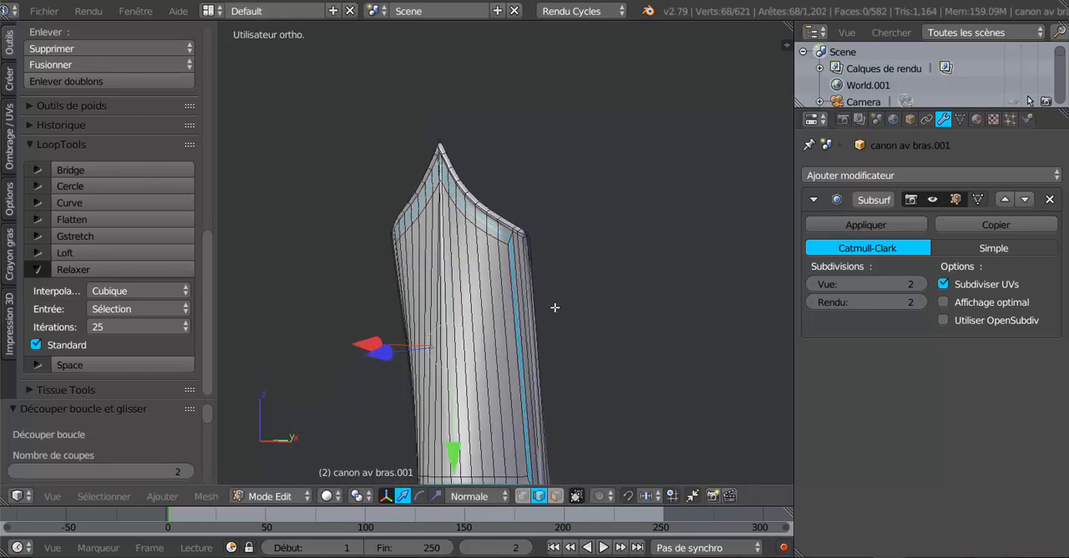
mouse_move(554, 308)
middle_down()
mouse_move(621, 286)
mouse_move(617, 267)
mouse_move(547, 302)
middle_up()
scroll(550, 297, up, 5)
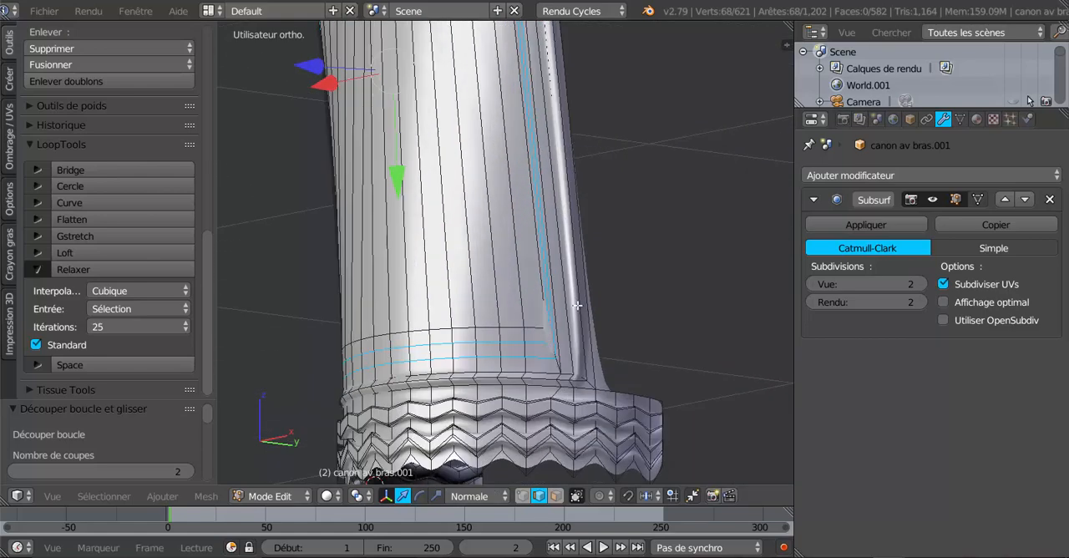
middle_drag(576, 307, 643, 331)
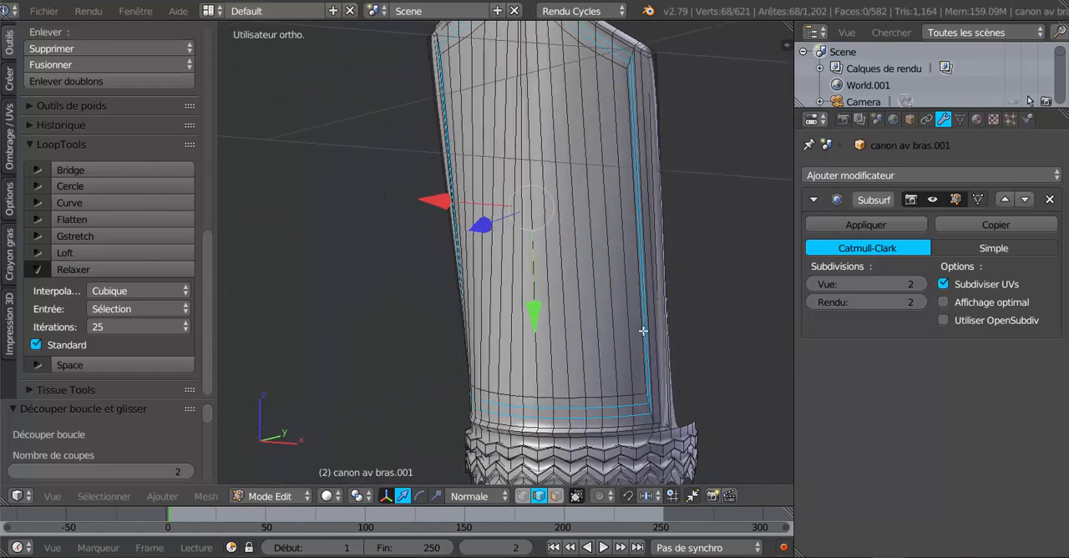
- Switch to face selection and select the narrow face loop between the two new edge loops around the front panel
click(556, 495)
shift+middle_drag(633, 172, 570, 309)
scroll(568, 198, up, 1)
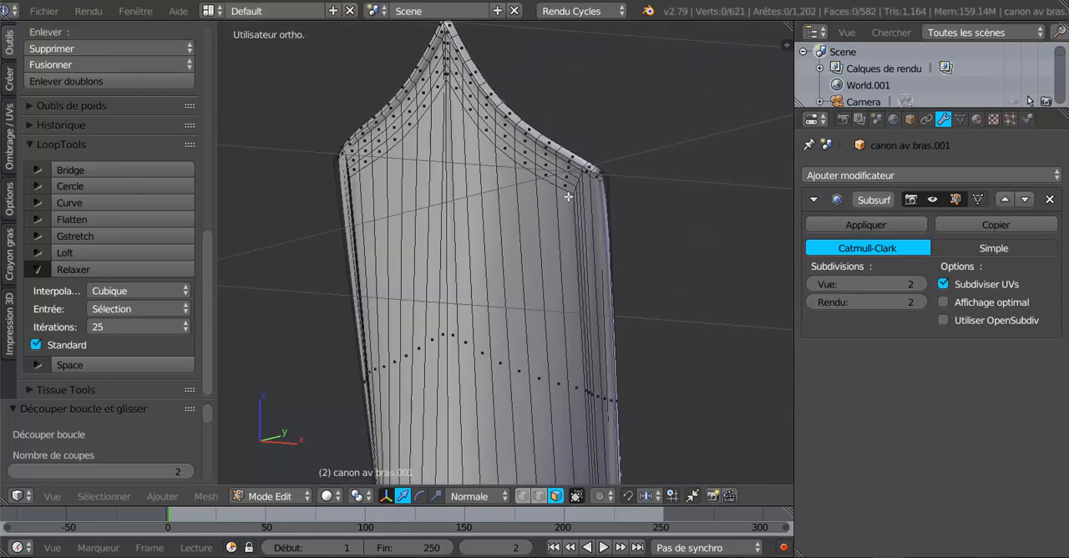
alt+right_click(574, 182)
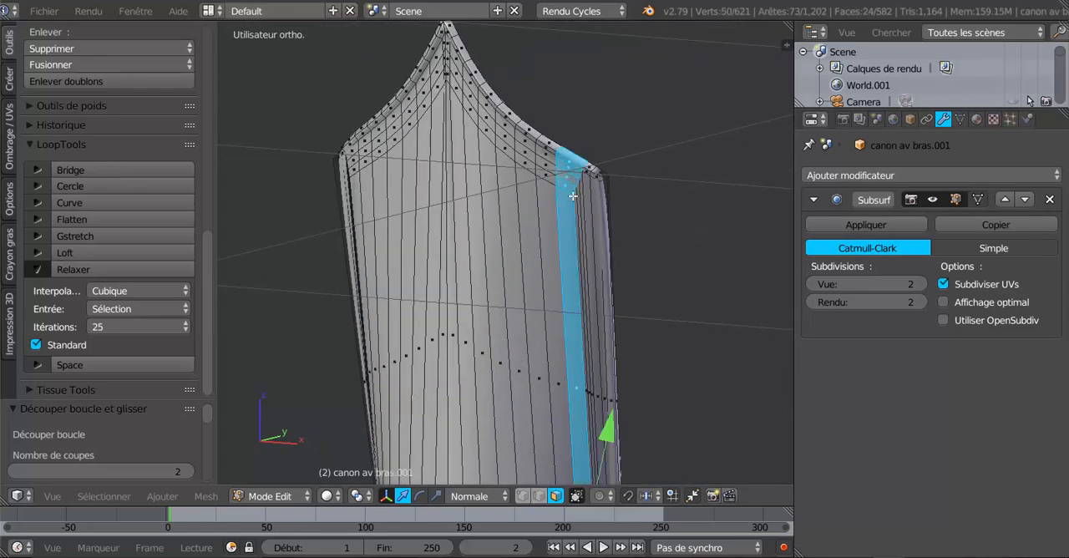
alt+shift+right_click(462, 82)
scroll(501, 167, down, 5)
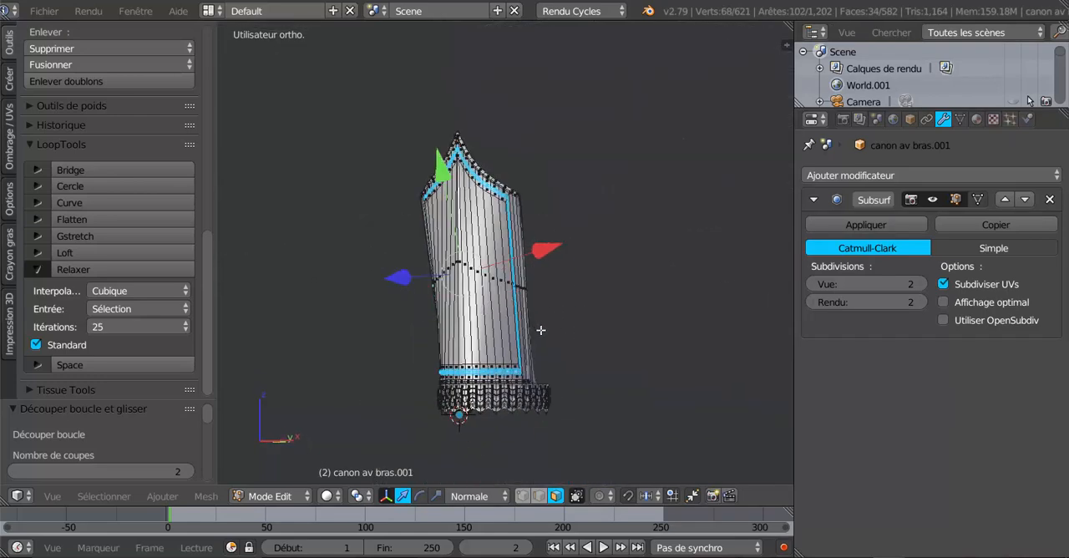
- Extrude the selected border face loop in place, without any offset
scroll(540, 330, up, 3)
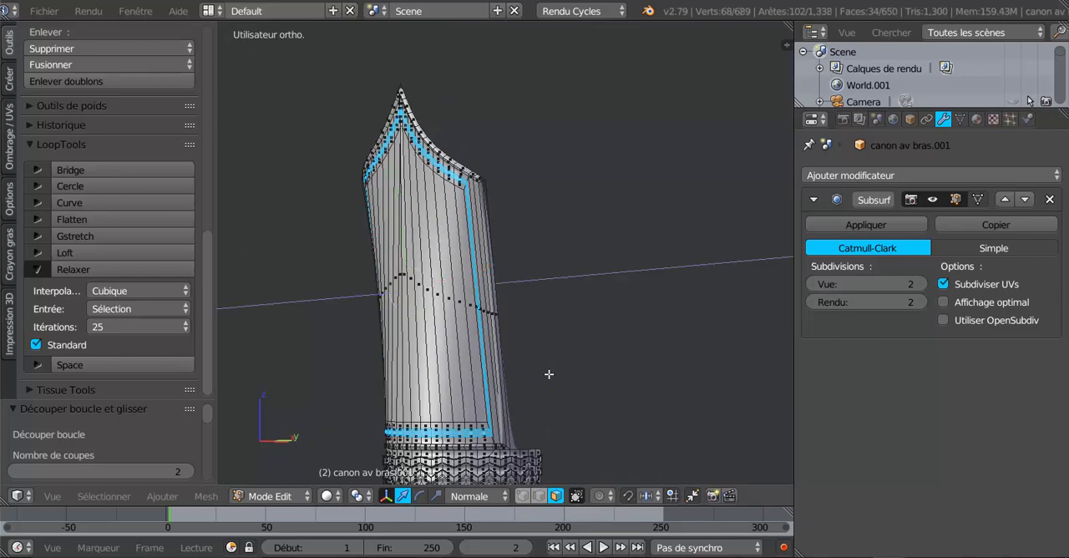
key(e)
right_click(549, 374)
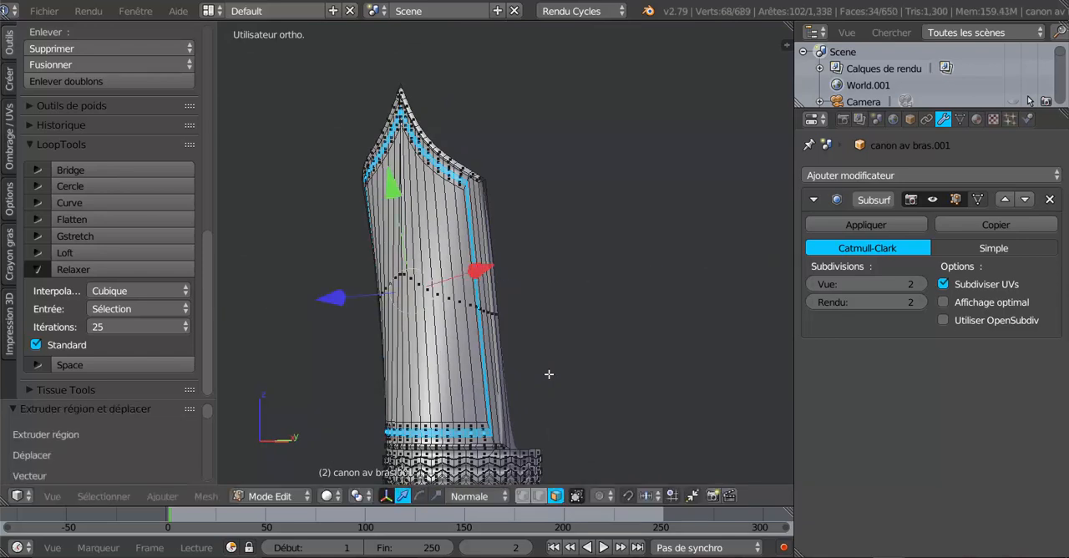
- Change the pivot point and try to enlarge the extruded border band uniformly by about 1.136
click(356, 496)
click(359, 459)
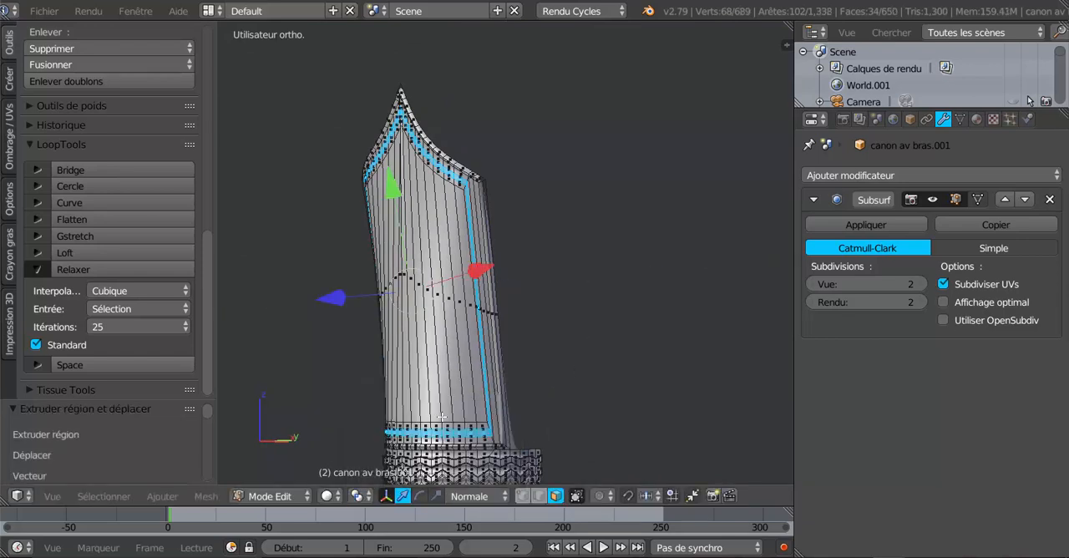
click(357, 496)
click(373, 430)
key(s)
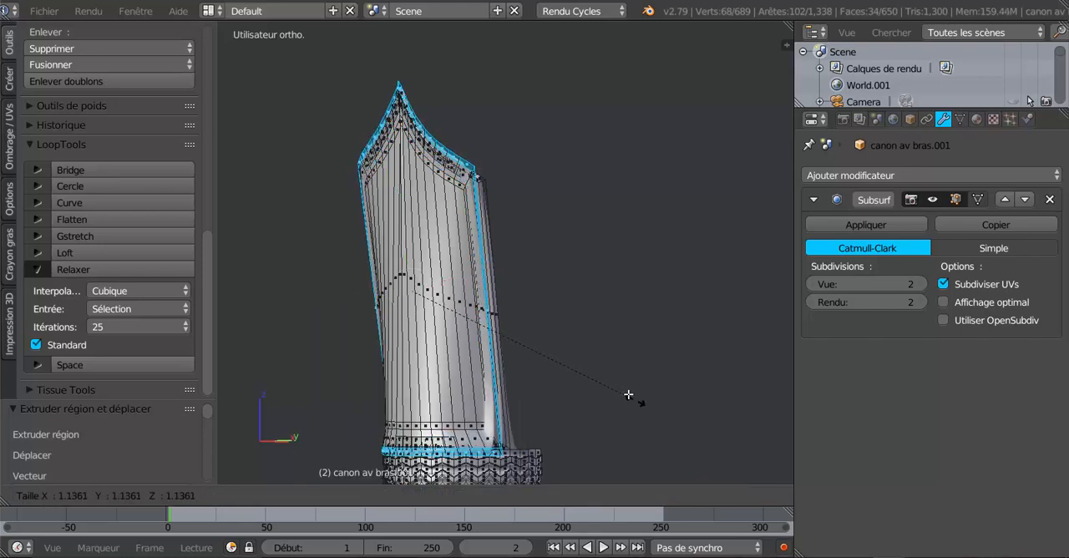
click(626, 394)
middle_drag(553, 358, 543, 370)
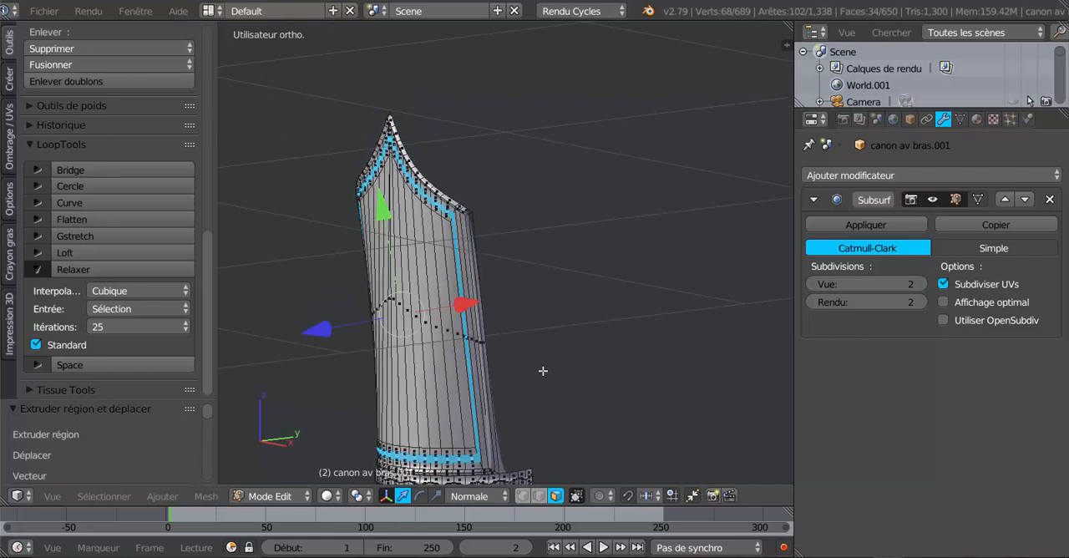
scroll(493, 377, up, 4)
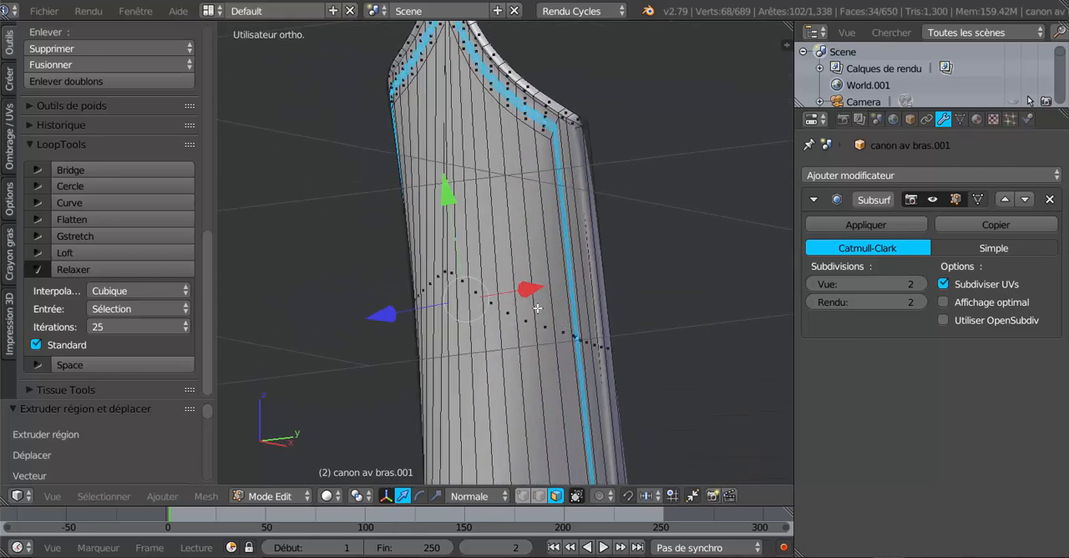
scroll(530, 297, down, 5)
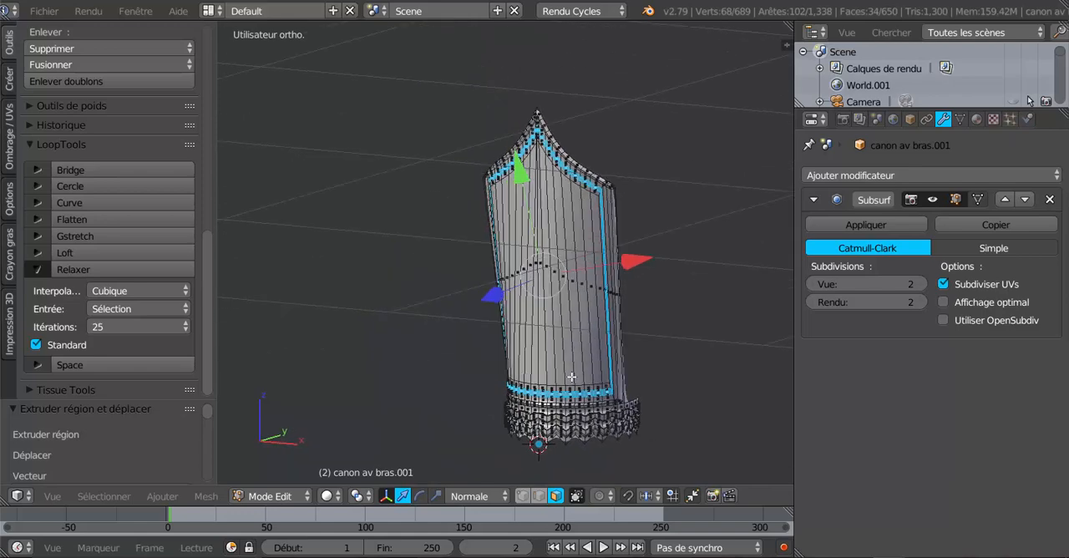
- Switch to the scale manipulator with Global orientation, scale the extruded border band uniformly by 1.024, and check the smoothed result
click(435, 495)
middle_drag(586, 372, 624, 368)
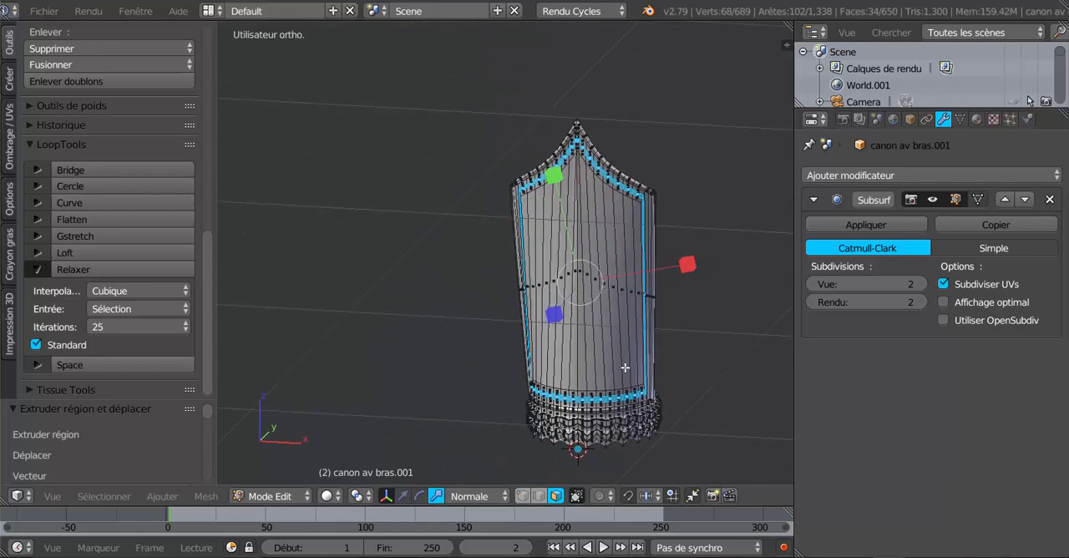
click(478, 495)
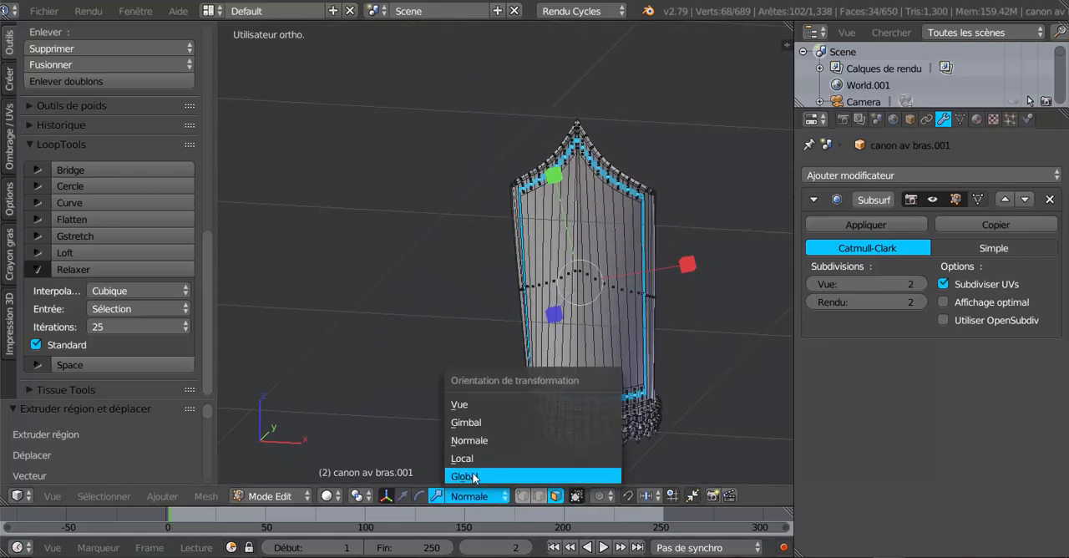
click(474, 474)
key(s)
click(692, 291)
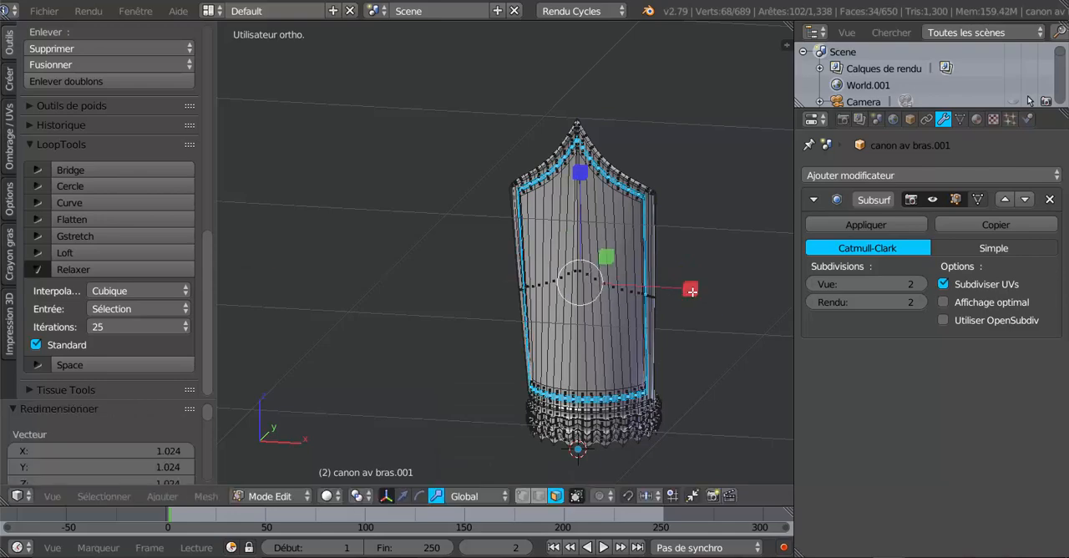
key(Tab)
middle_drag(620, 321, 540, 325)
scroll(568, 305, up, 3)
scroll(563, 300, down, 1)
key(Tab)
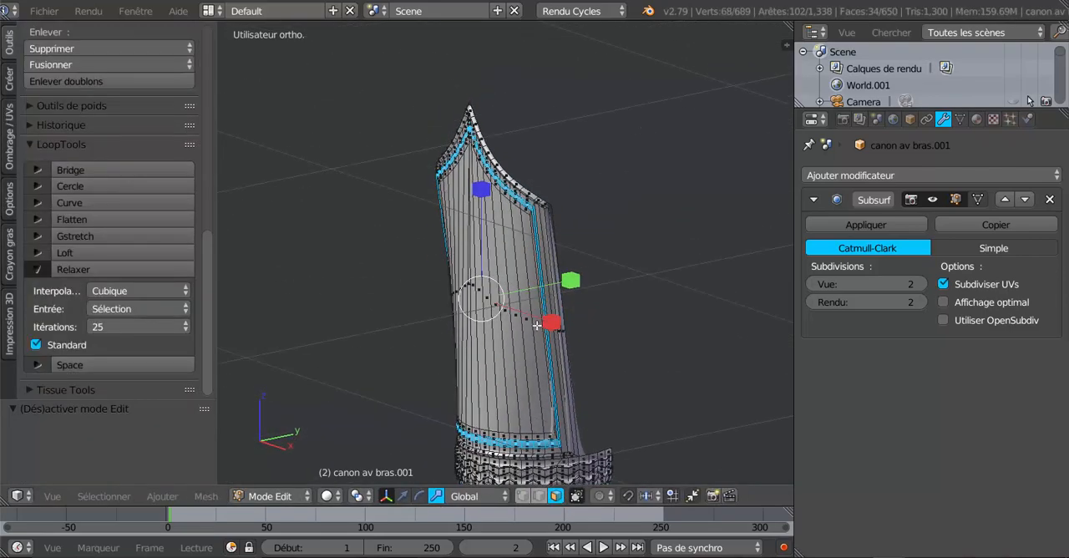
- Restore the translate manipulator and inspect the smoothed raised band around the front panel
scroll(536, 327, up, 2)
scroll(536, 326, up, 2)
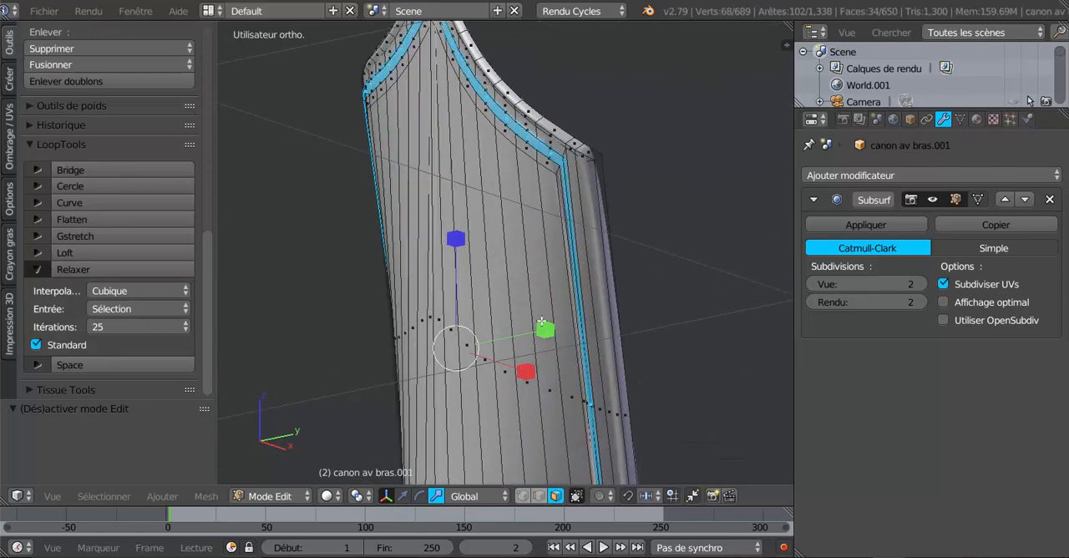
click(403, 496)
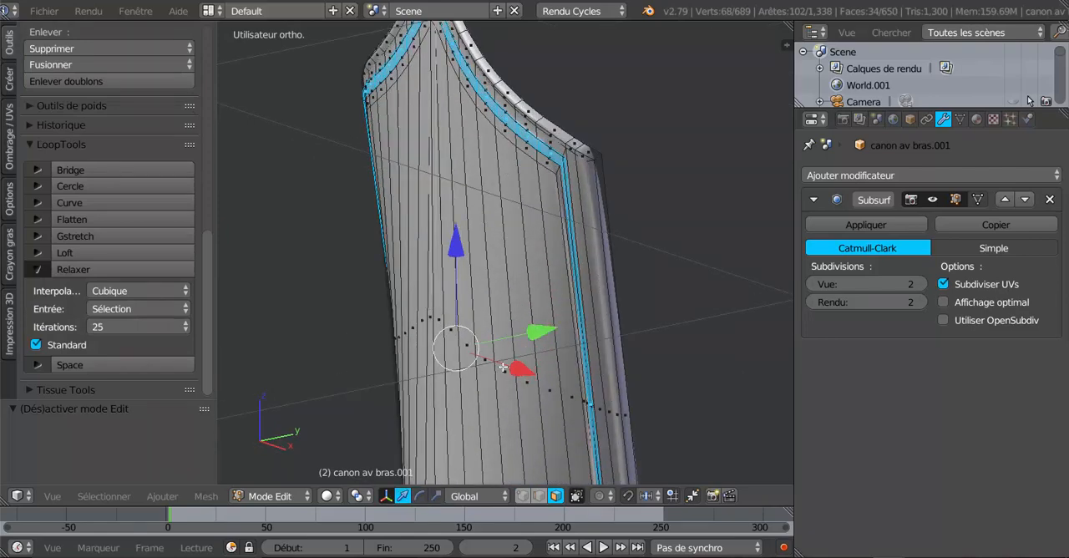
key(Tab)
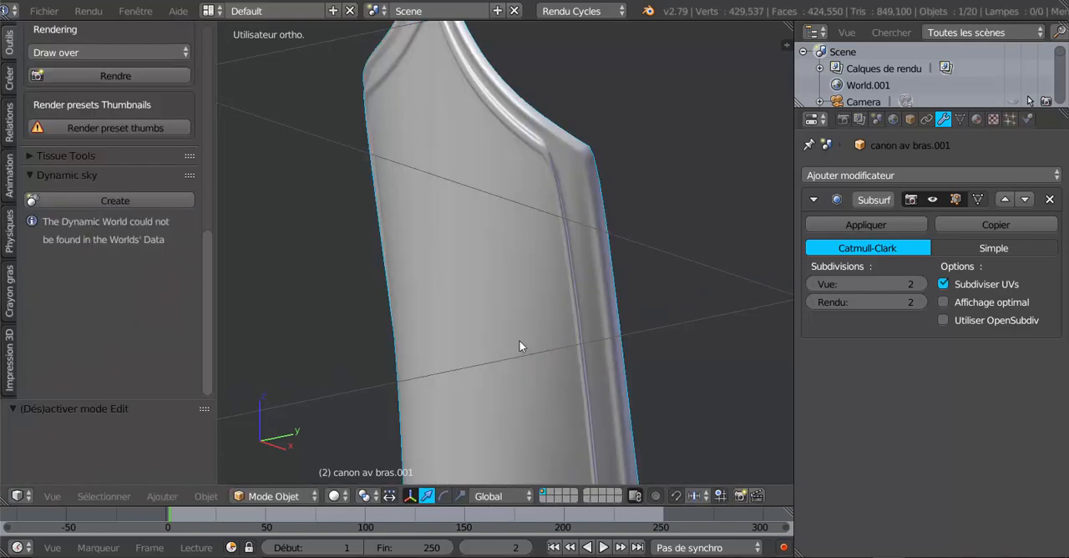
scroll(520, 342, down, 3)
middle_drag(557, 343, 451, 358)
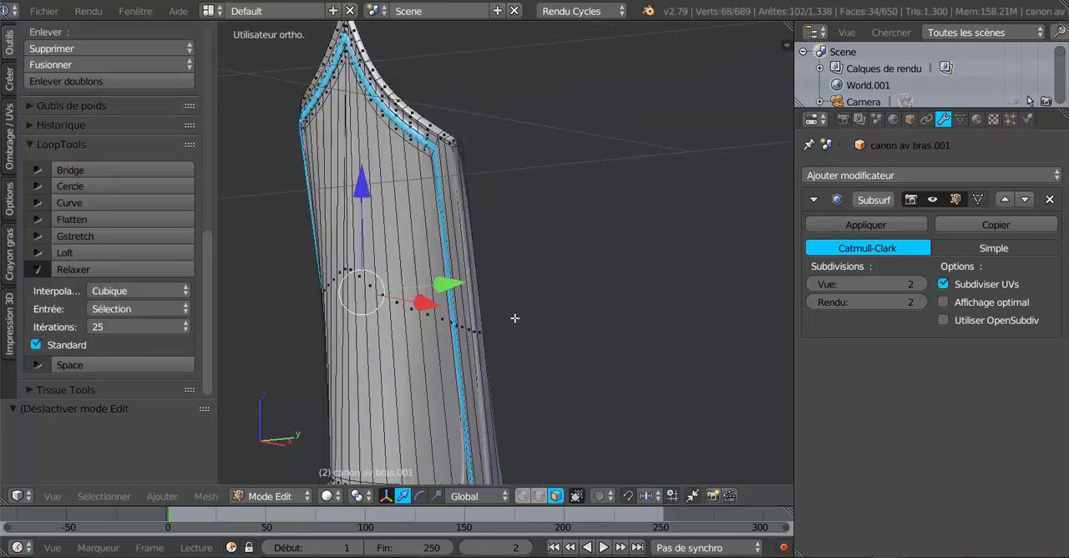
mouse_move(515, 318)
middle_down()
mouse_move(613, 339)
mouse_move(527, 318)
mouse_move(543, 351)
mouse_move(521, 334)
middle_up()
scroll(535, 317, down, 4)
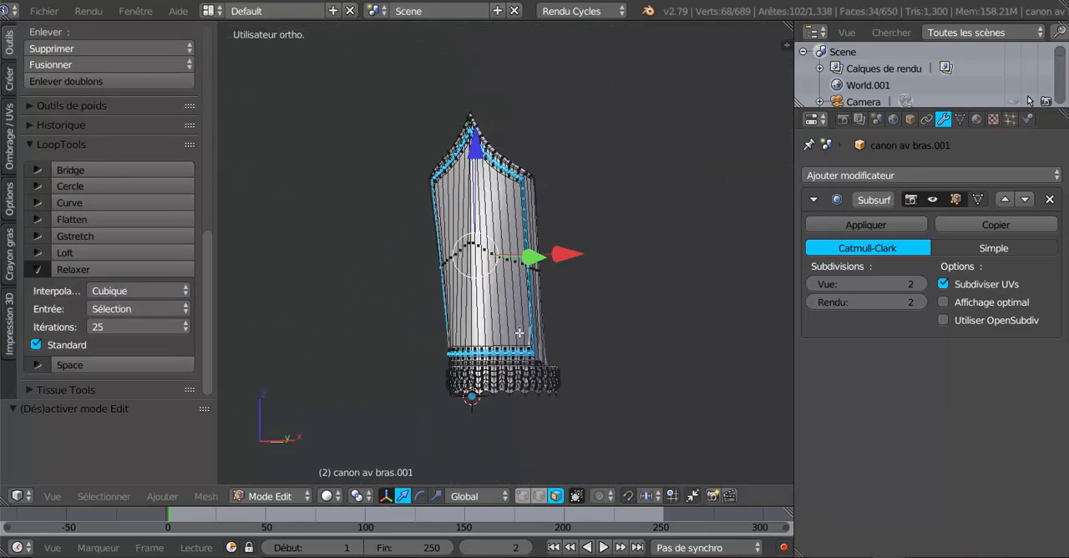
- Create a new vertex group, assign the selected border band to it, and check the cuff in object mode
click(960, 120)
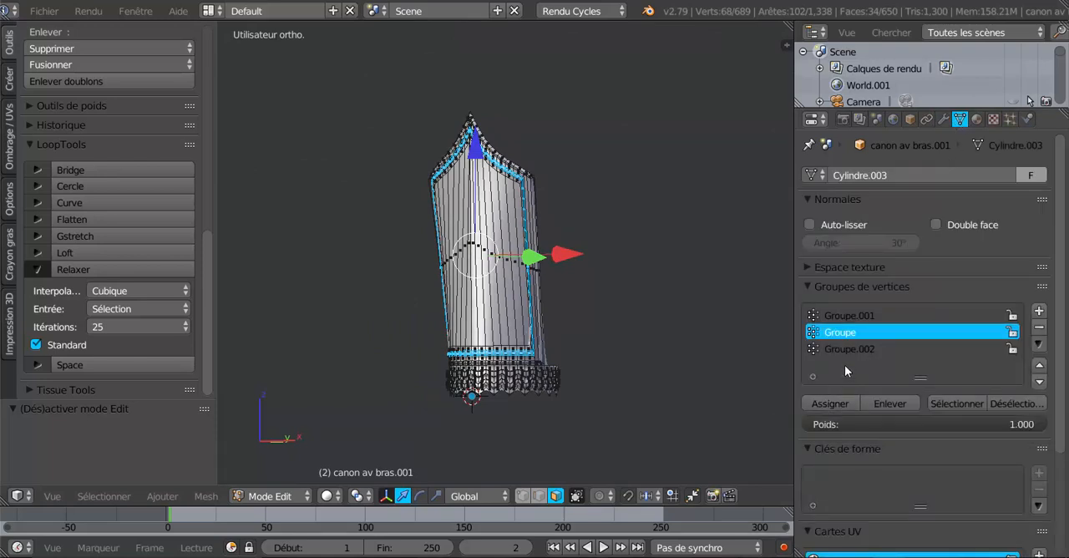
click(1037, 313)
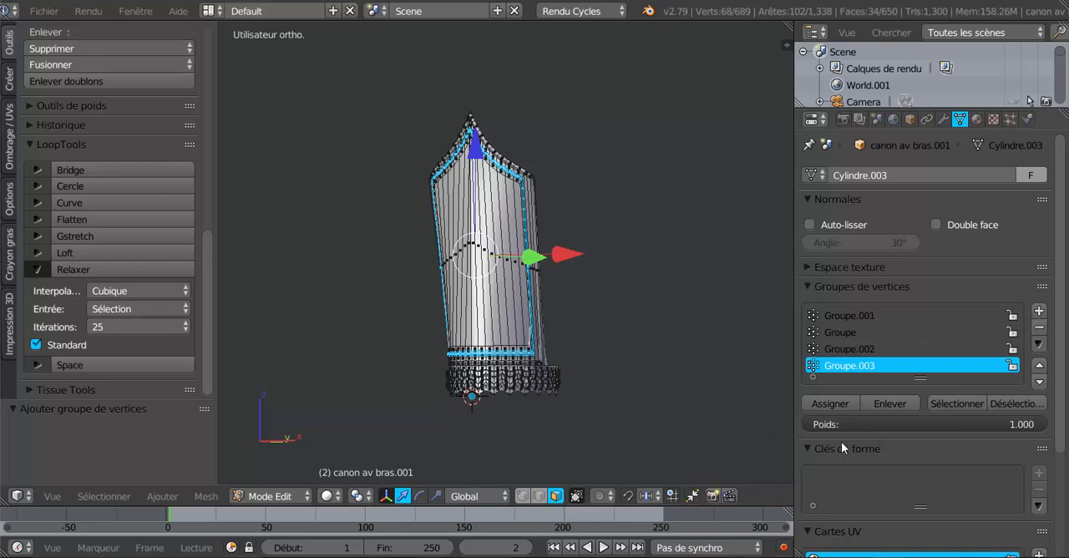
click(821, 403)
key(Tab)
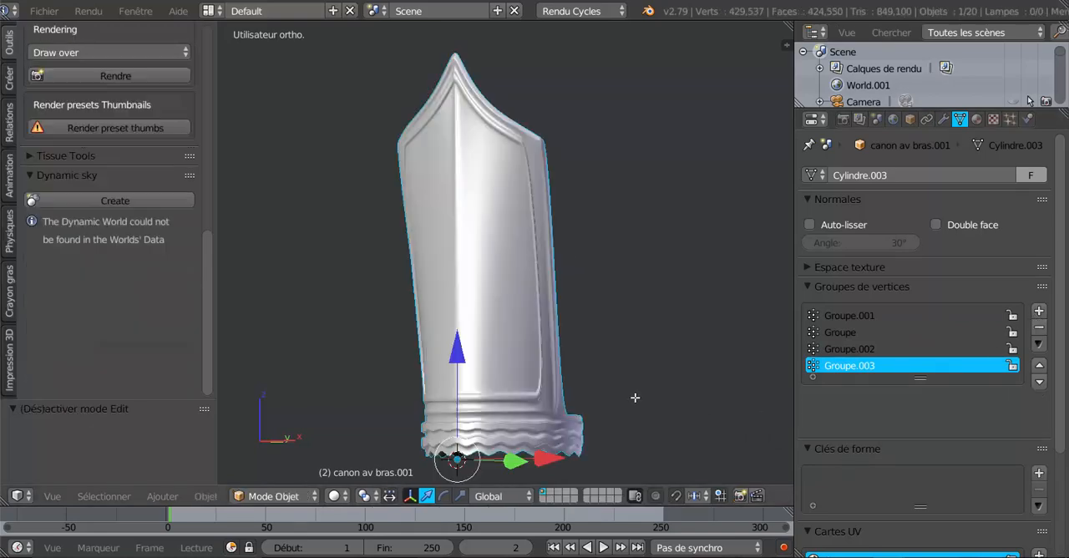
scroll(680, 424, up, 2)
scroll(680, 427, up, 2)
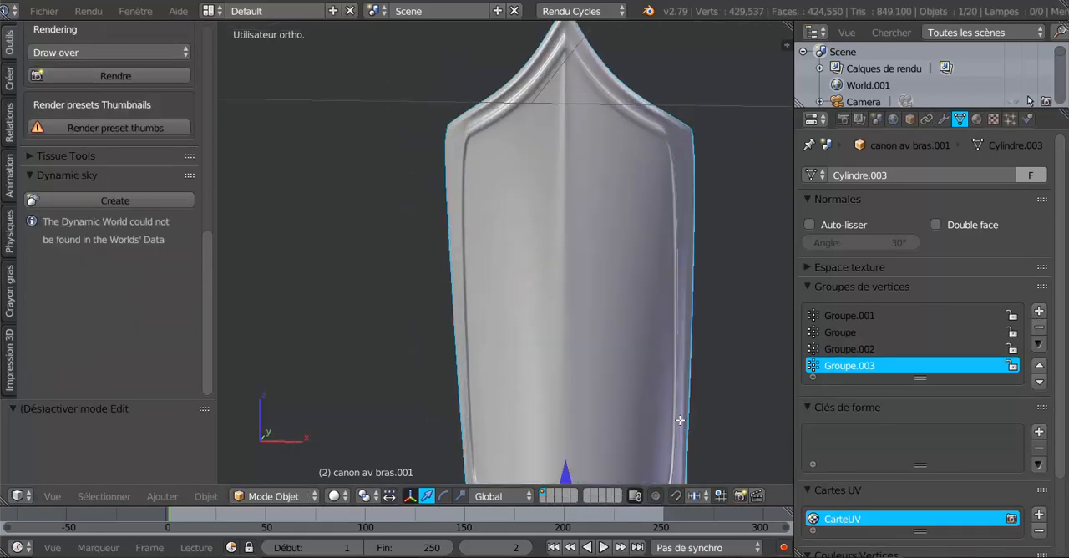
- Select the narrow face loop just outside the cuff's raised border band and assign it to a new vertex group
key(Tab)
middle_drag(680, 420, 605, 411)
scroll(610, 314, up, 2)
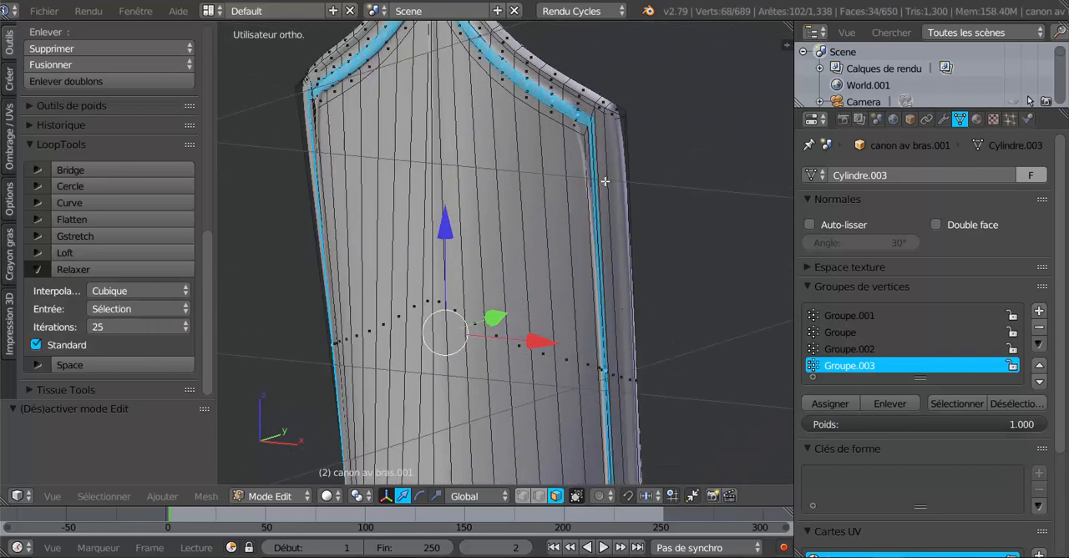
alt+right_click(592, 112)
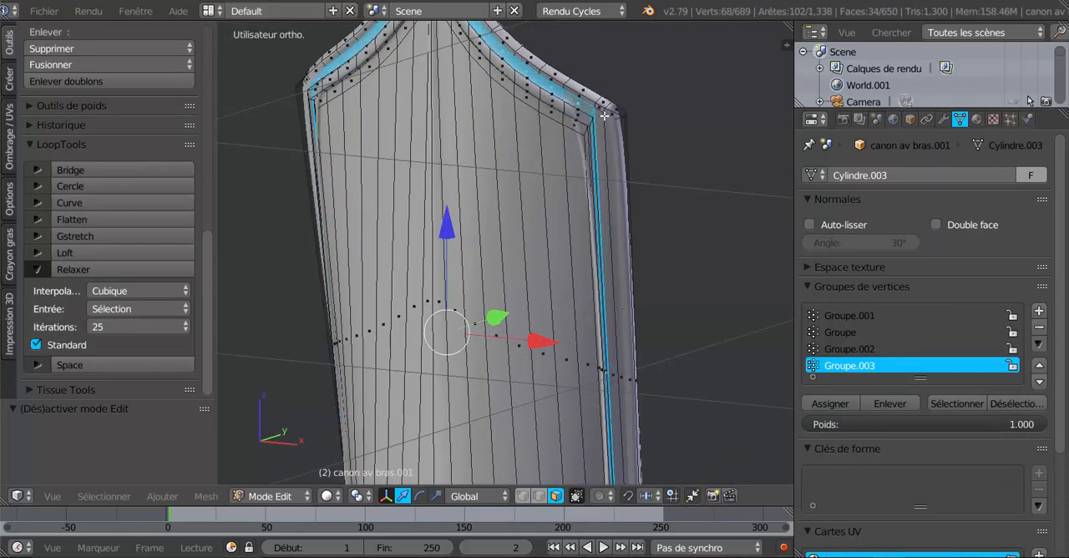
shift+right_click(601, 140)
scroll(511, 276, down, 2)
middle_drag(557, 314, 516, 329)
shift+right_click(639, 194)
scroll(632, 218, down, 2)
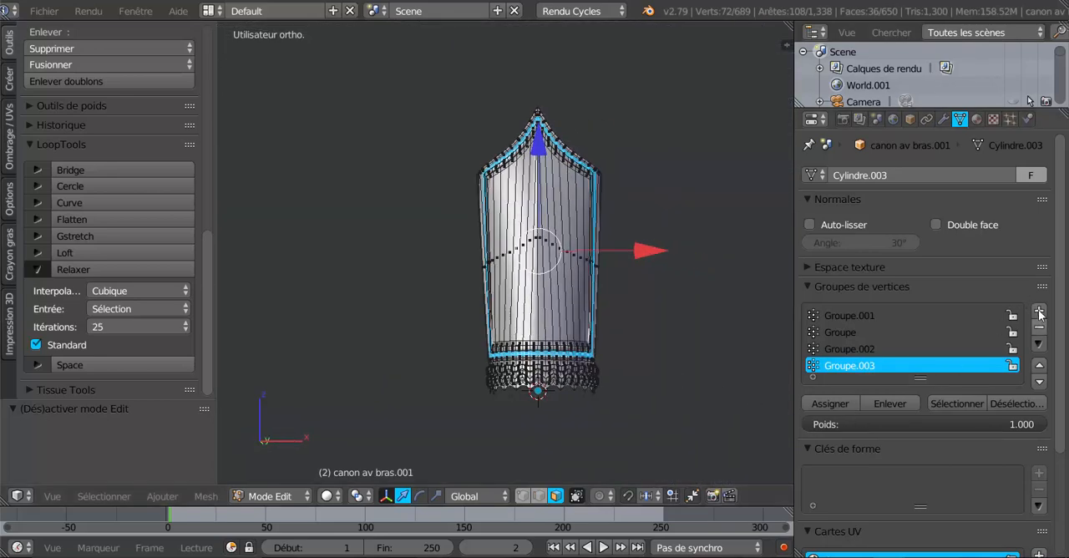
click(1039, 310)
click(830, 414)
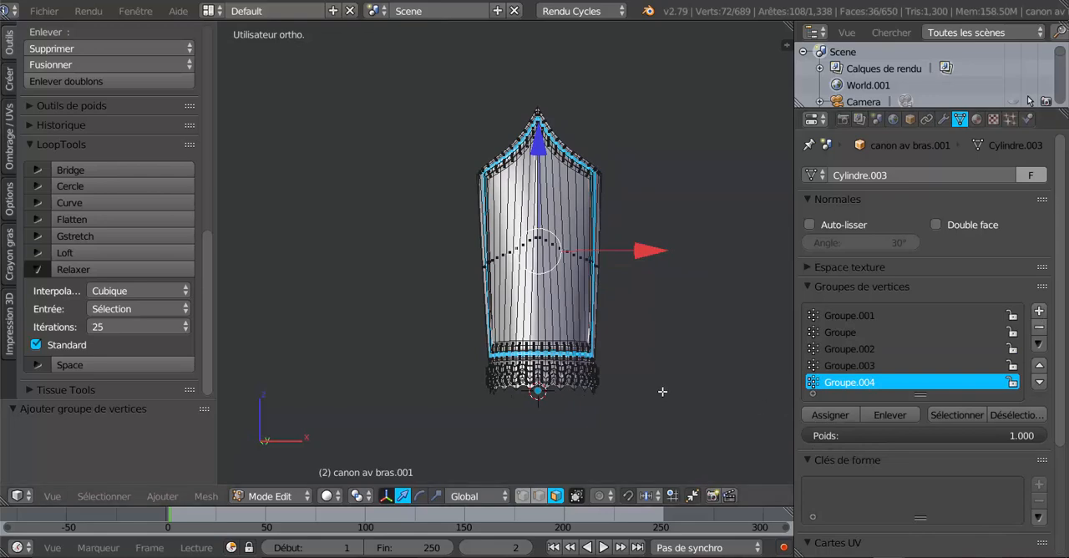
- Circle-select all the long faces of the cuff's front panel enclosed by the raised border band
middle_drag(662, 392, 666, 417)
scroll(635, 412, up, 4)
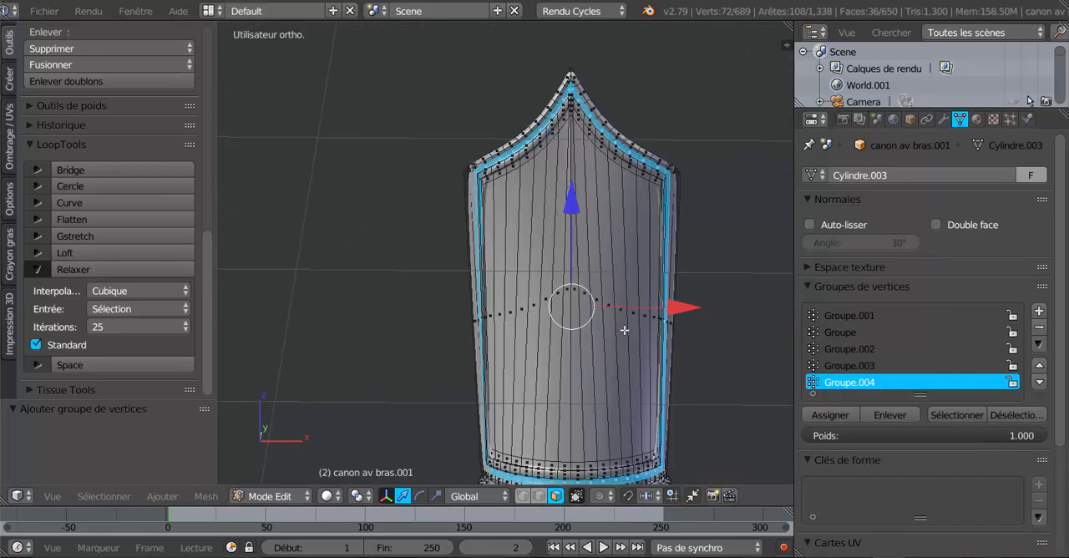
middle_drag(608, 338, 583, 340)
right_click(583, 336)
key(c)
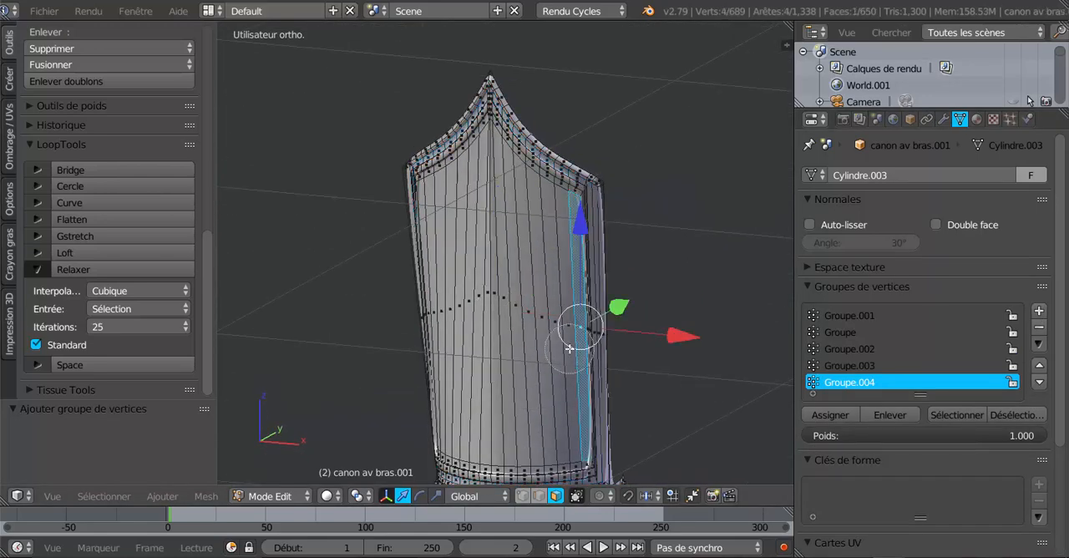
drag(556, 346, 534, 346)
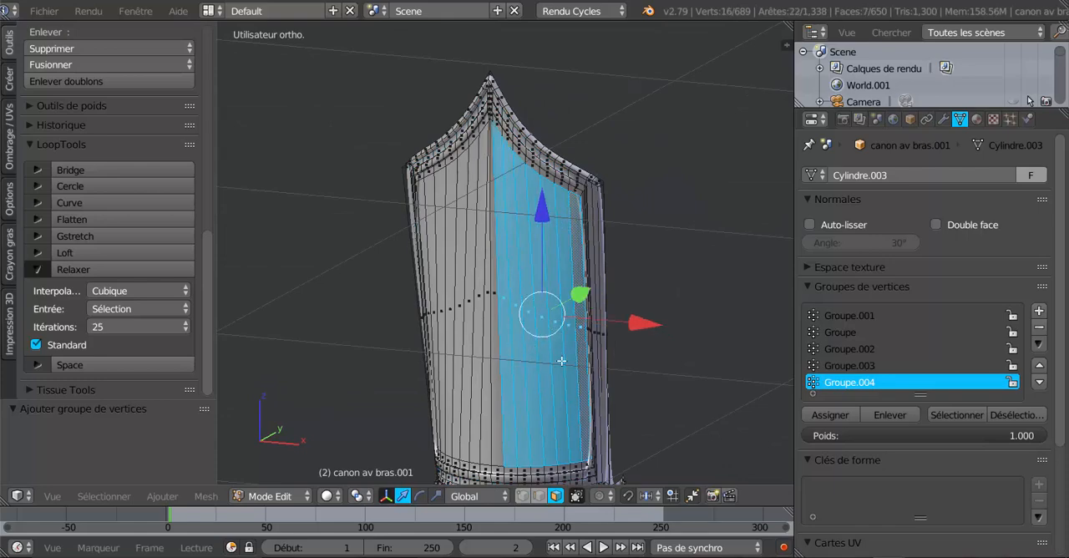
mouse_move(562, 361)
middle_down()
mouse_move(635, 359)
mouse_move(605, 365)
mouse_move(622, 368)
middle_up()
key(c)
drag(569, 320, 623, 312)
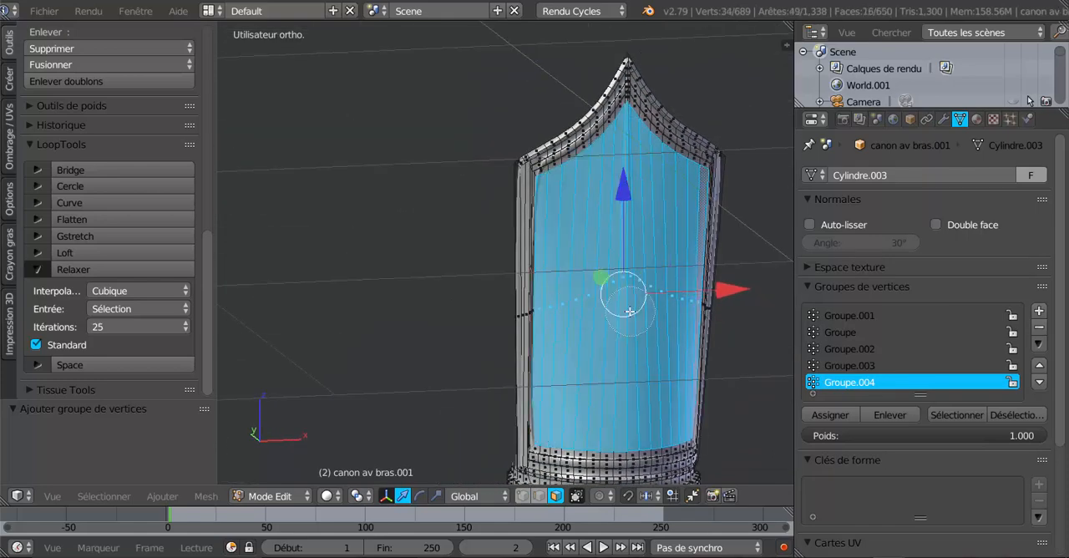
right_click(622, 320)
- Create a new vertex group and assign the selected front panel faces to it
scroll(622, 334, down, 3)
middle_drag(623, 337, 560, 331)
scroll(582, 338, up, 1)
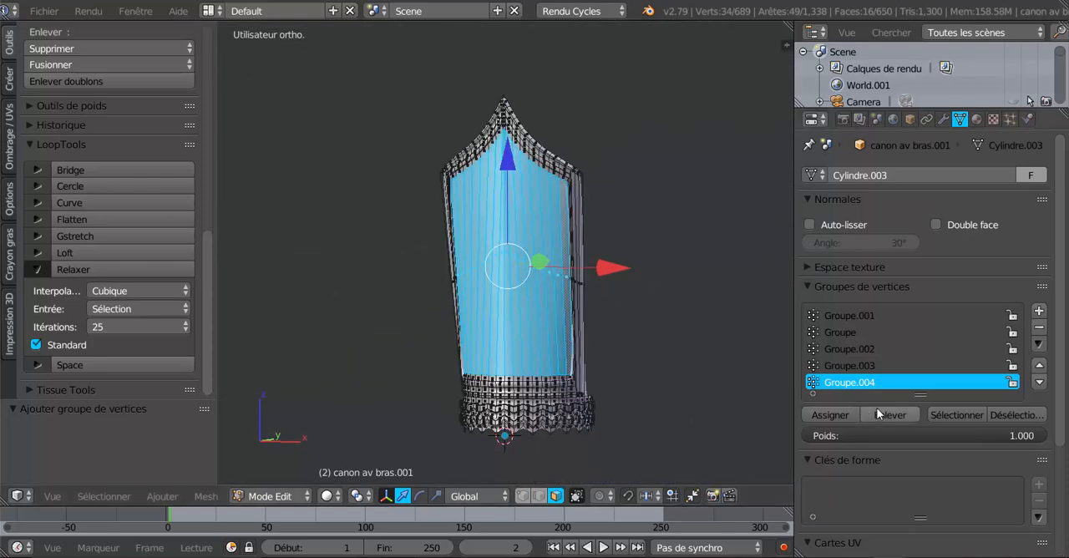
click(1038, 311)
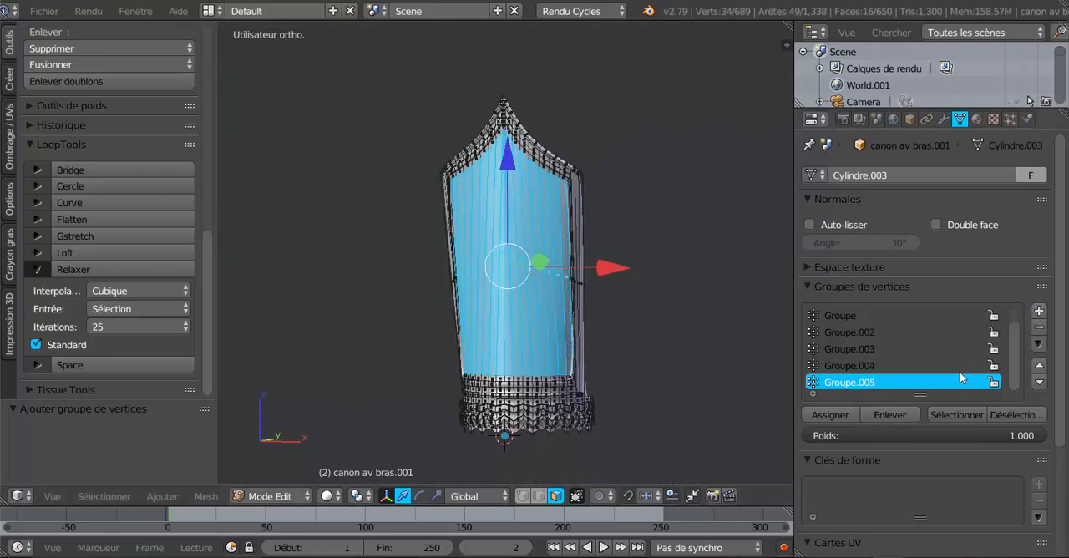
click(838, 411)
middle_drag(667, 428, 659, 394)
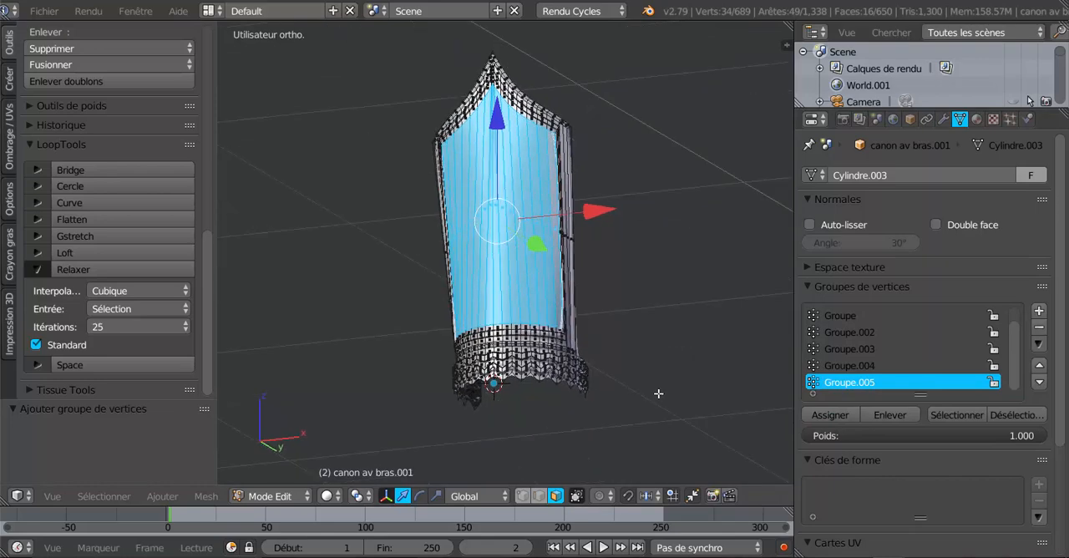
- Select two zigzag face loops around the cuff's scalloped wrist end and assign them to a new vertex group
key(Tab)
shift+middle_drag(653, 438, 587, 359)
scroll(656, 317, up, 4)
key(Tab)
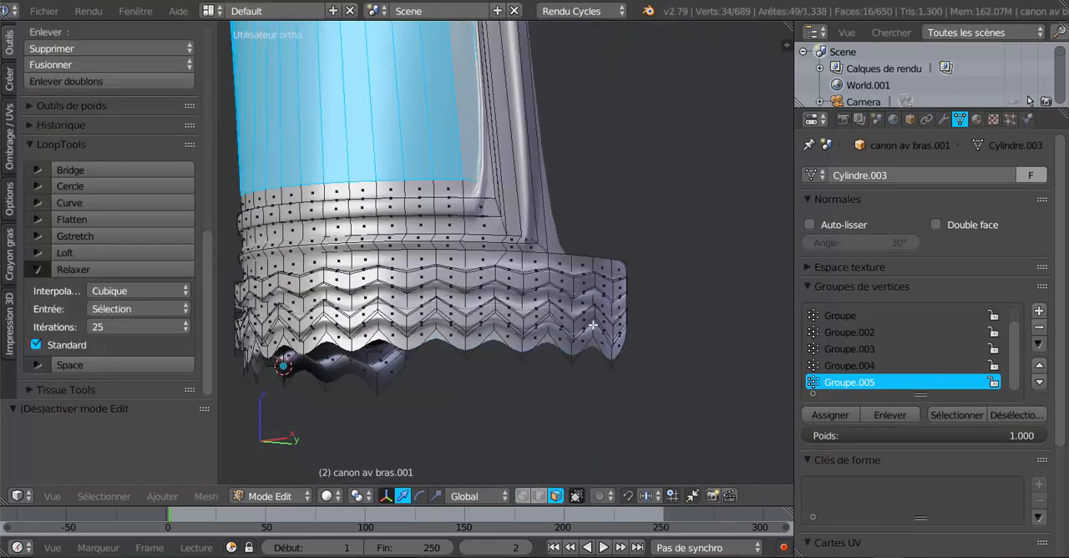
alt+right_click(596, 315)
alt+shift+right_click(595, 282)
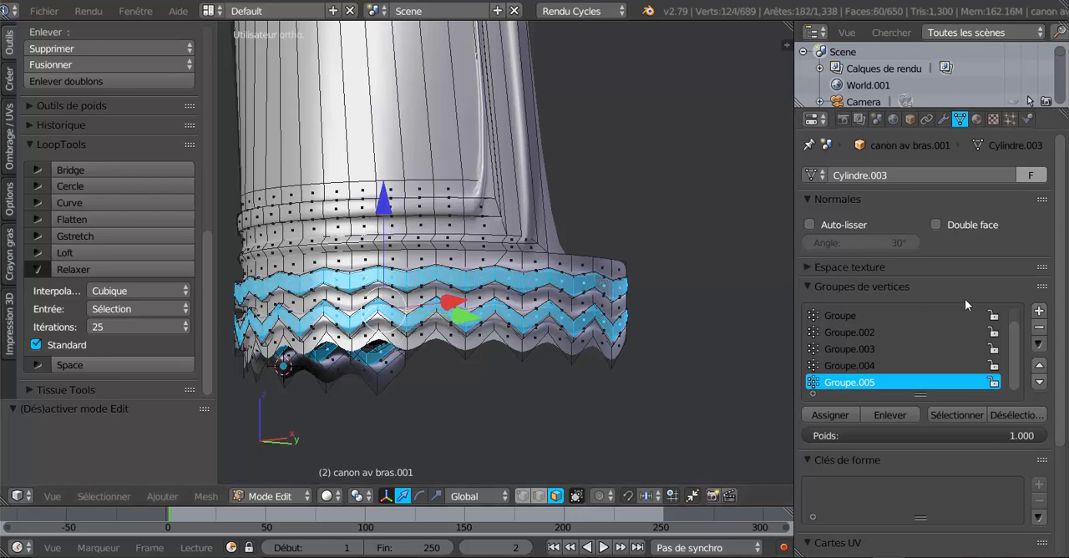
scroll(697, 381, down, 3)
mouse_move(609, 392)
middle_down()
mouse_move(657, 394)
mouse_move(601, 393)
middle_up()
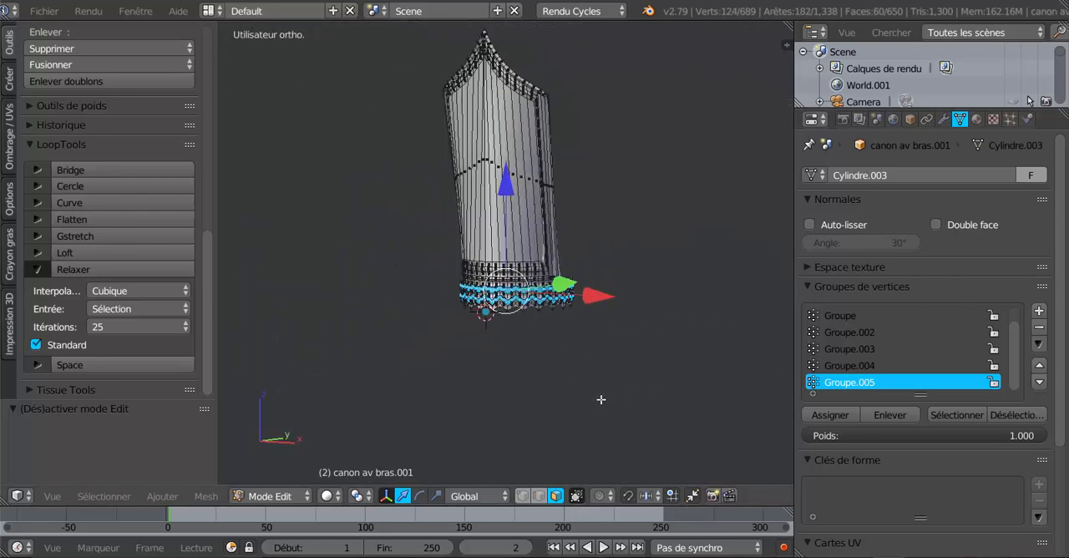
click(1039, 310)
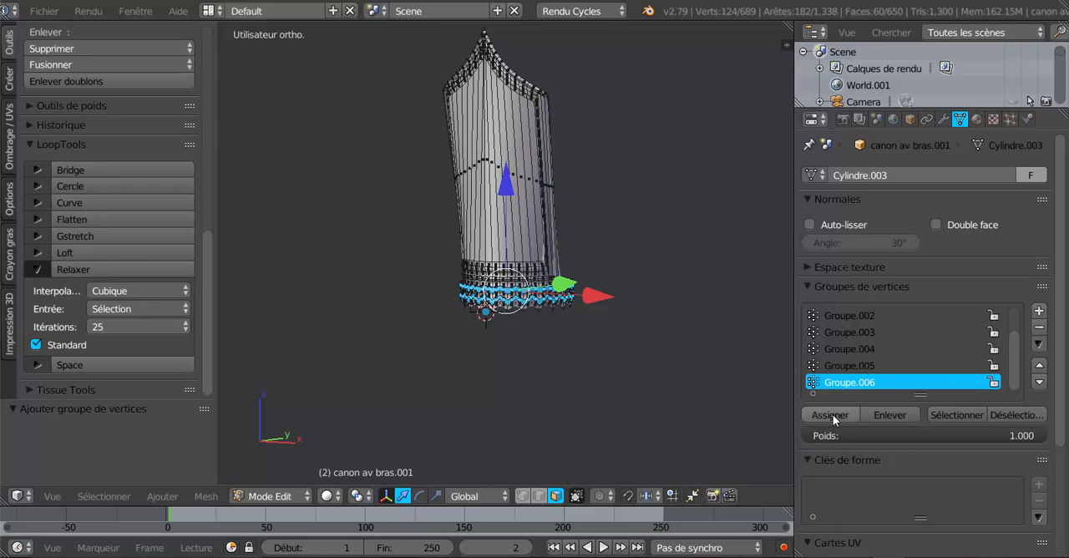
middle_drag(708, 428, 716, 425)
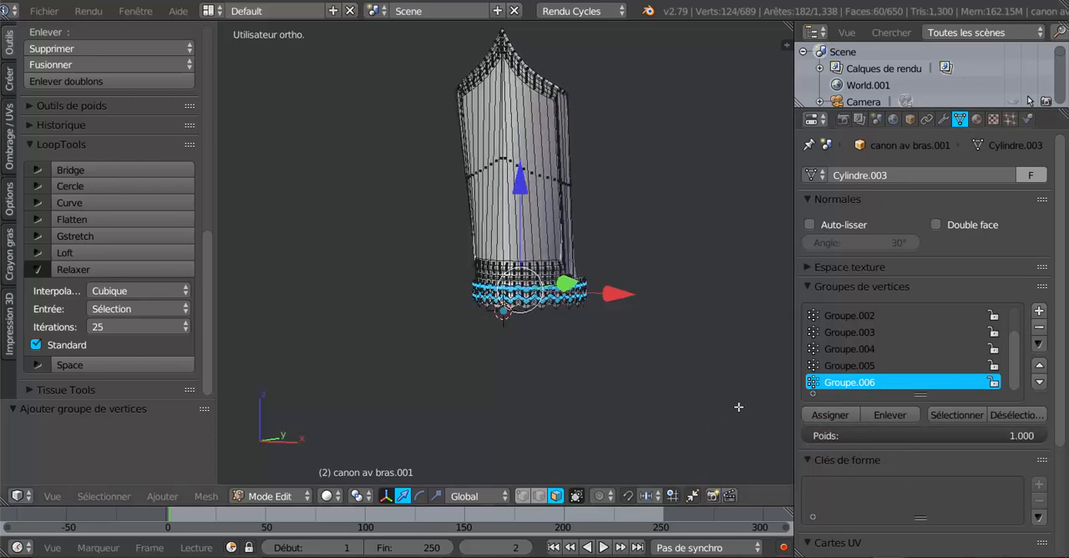
- Widen the properties area and check vertex group Groupe.006 by selecting and deselecting its faces
click(846, 370)
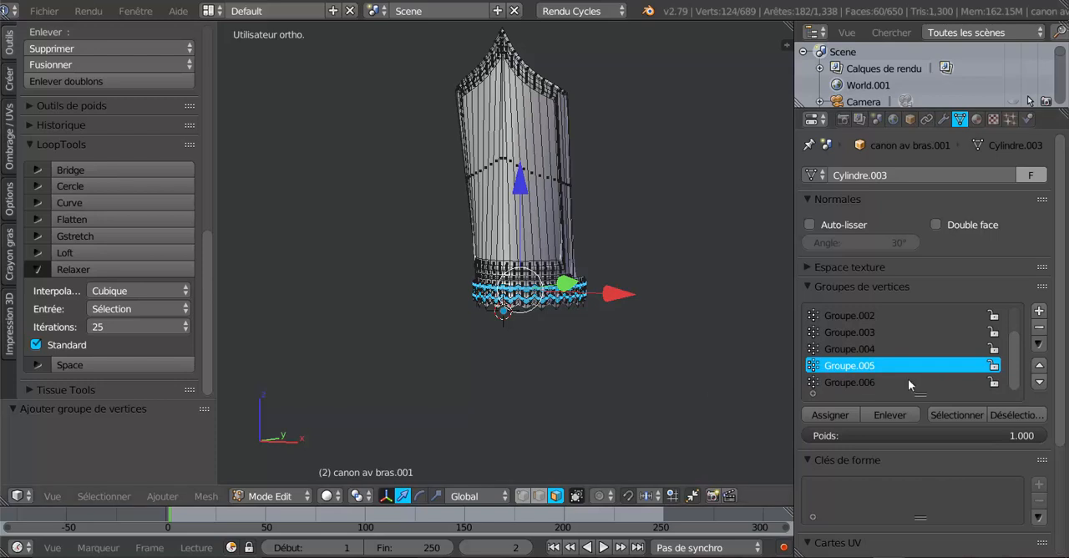
click(851, 382)
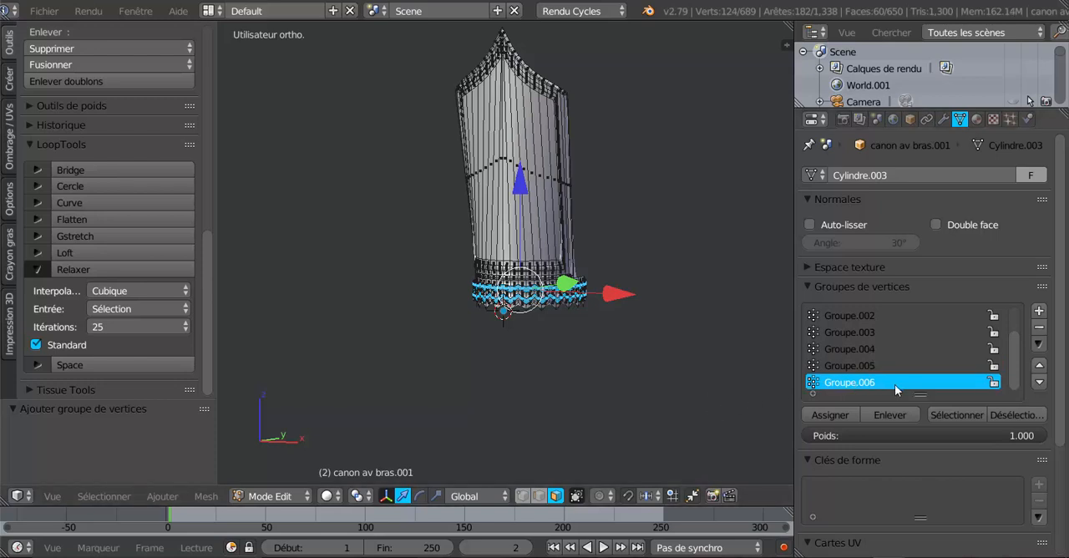
drag(792, 347, 686, 365)
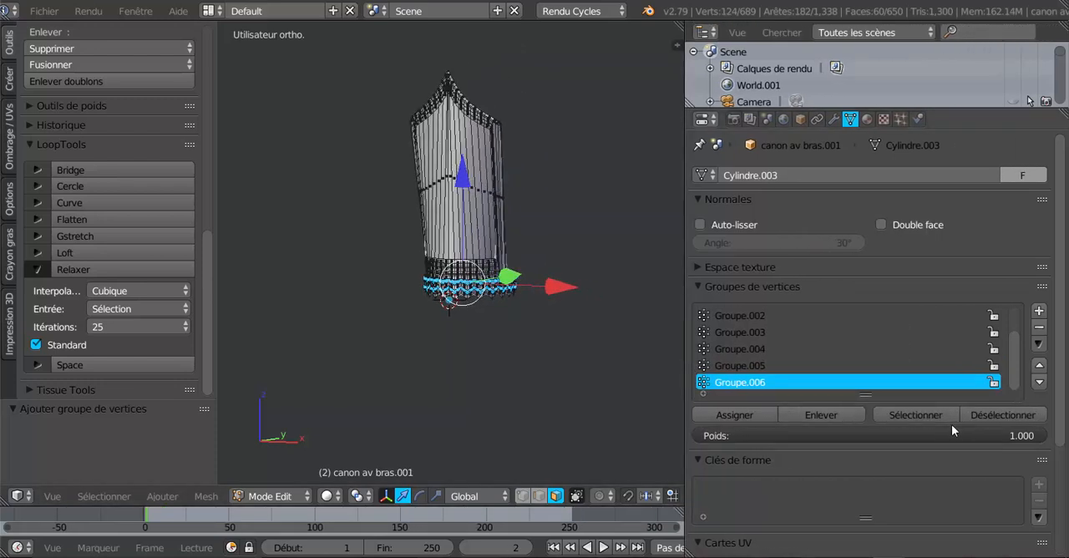
click(927, 415)
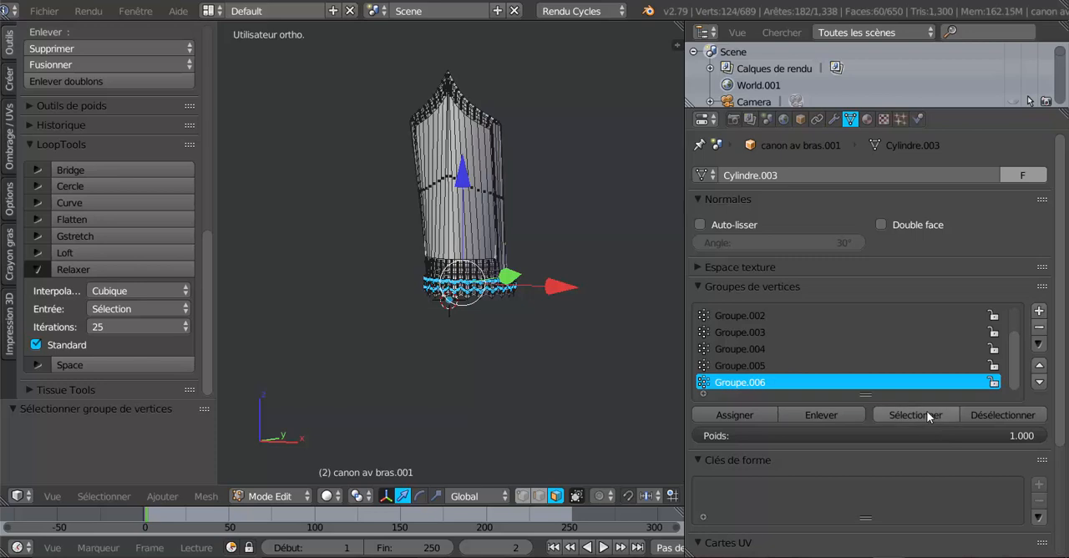
click(982, 415)
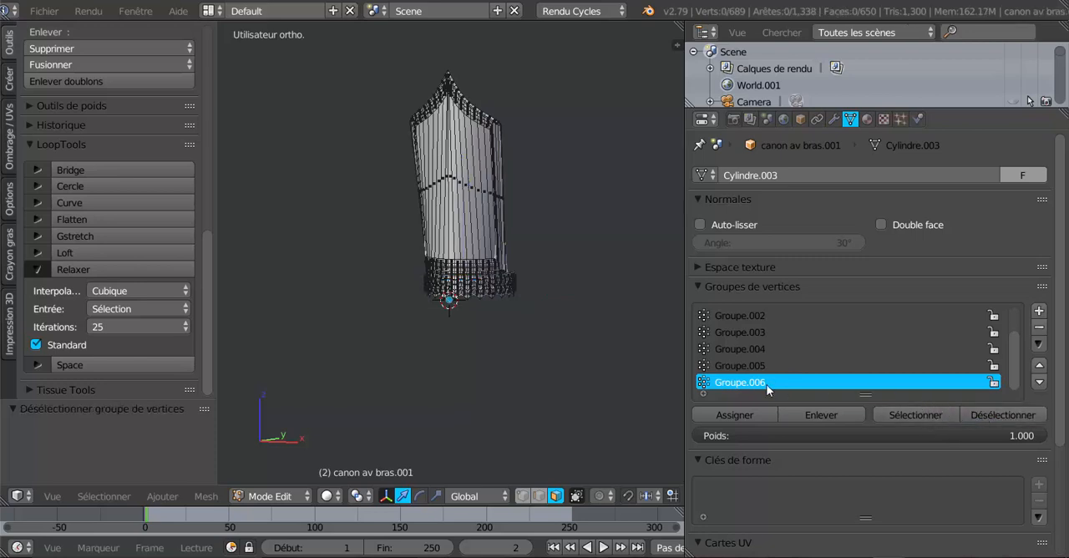
- Check vertex groups Groupe.005, Groupe.004 and Groupe.003 in turn by selecting and deselecting each one's faces
click(753, 366)
click(905, 412)
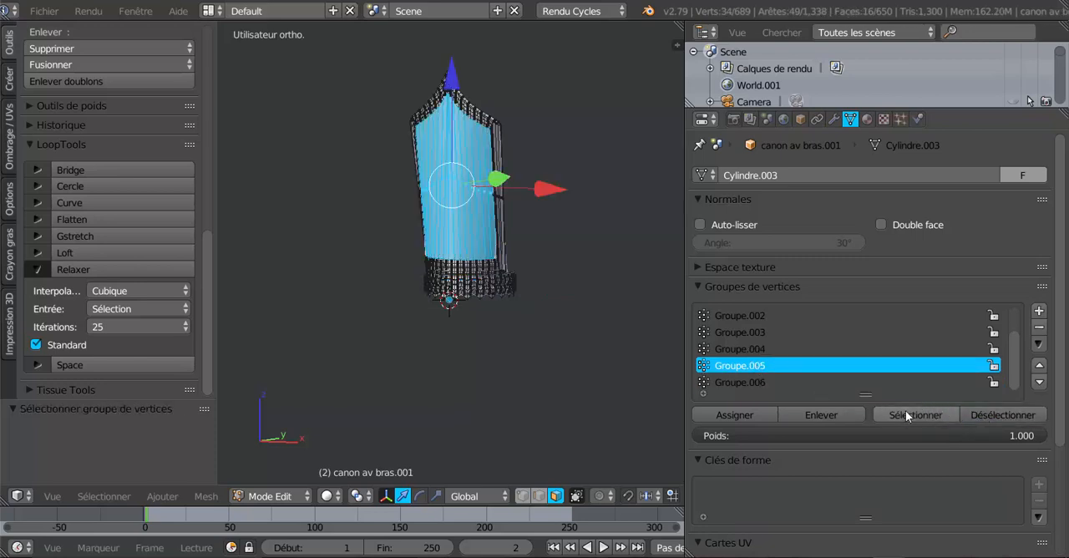
click(993, 415)
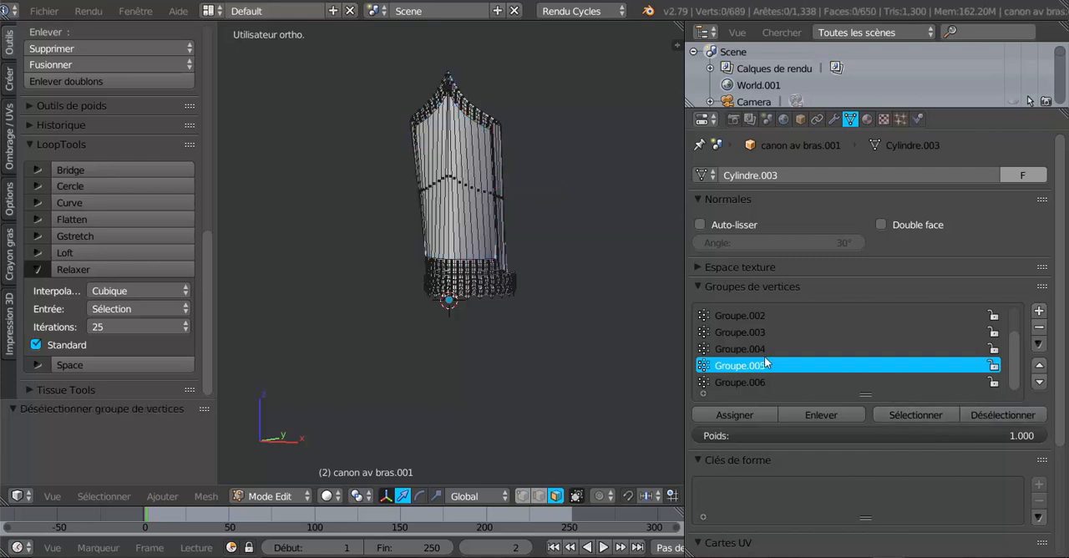
click(759, 350)
click(916, 412)
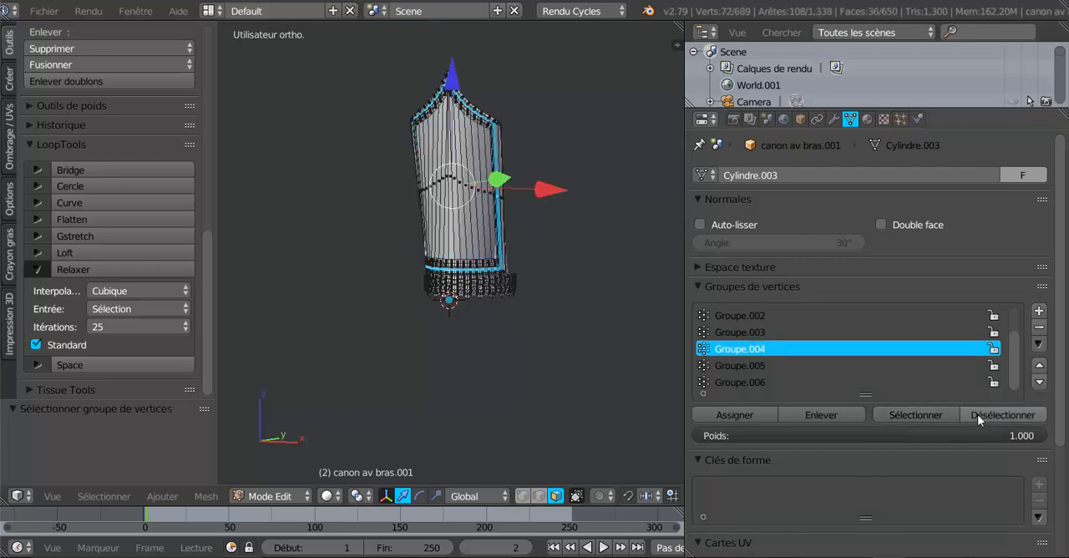
click(1006, 415)
click(754, 333)
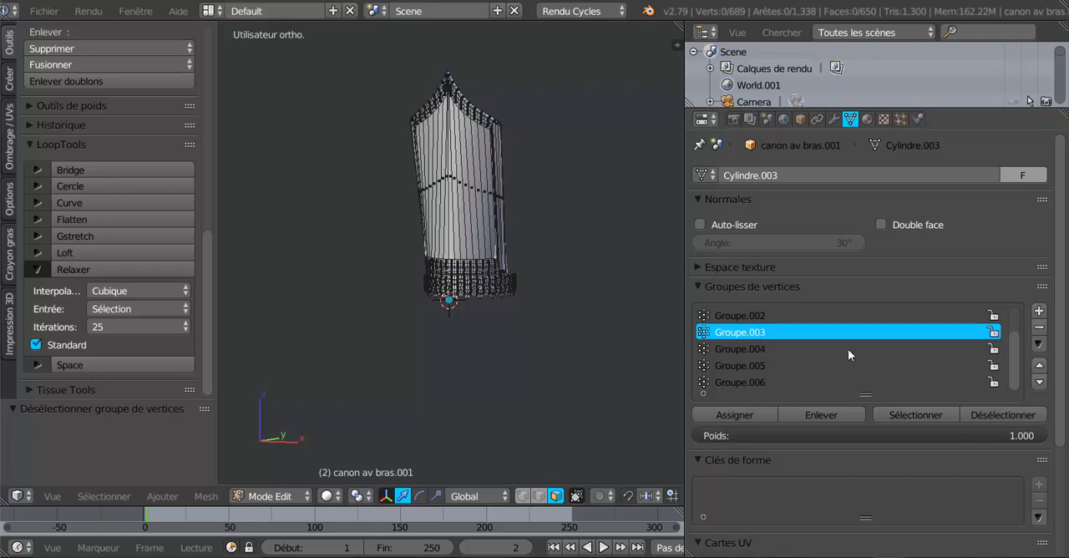
click(916, 412)
click(1001, 415)
- Narrow the properties area, return to object mode in front view, and reveal all hidden armour parts
drag(681, 321, 870, 334)
middle_drag(801, 365, 721, 408)
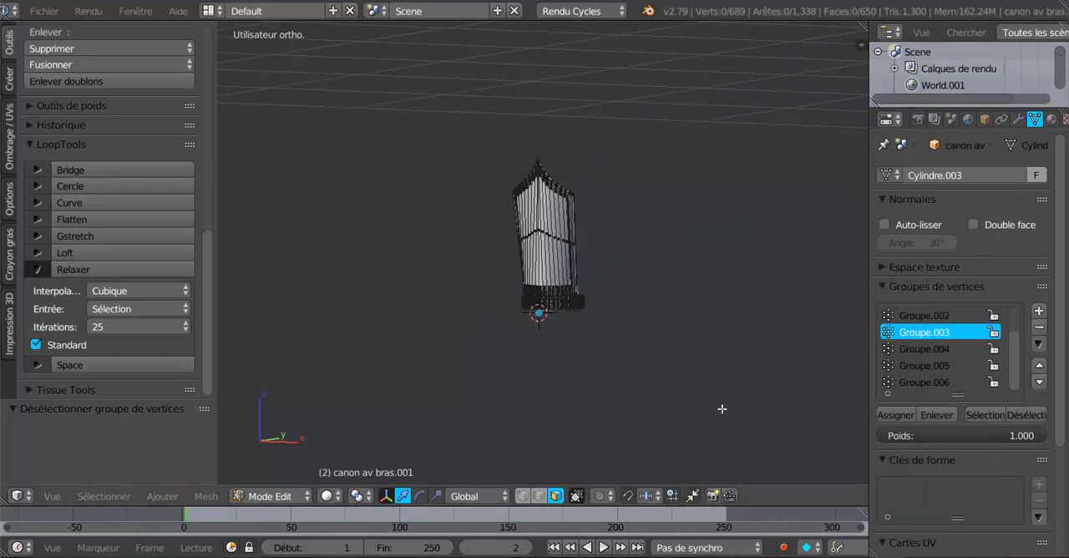
key(Tab)
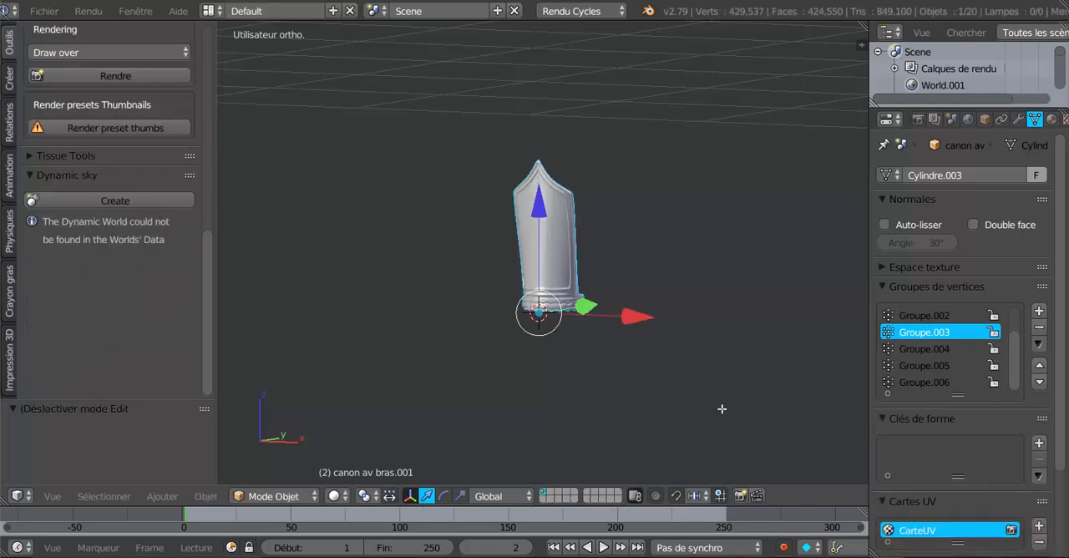
key(KP_1)
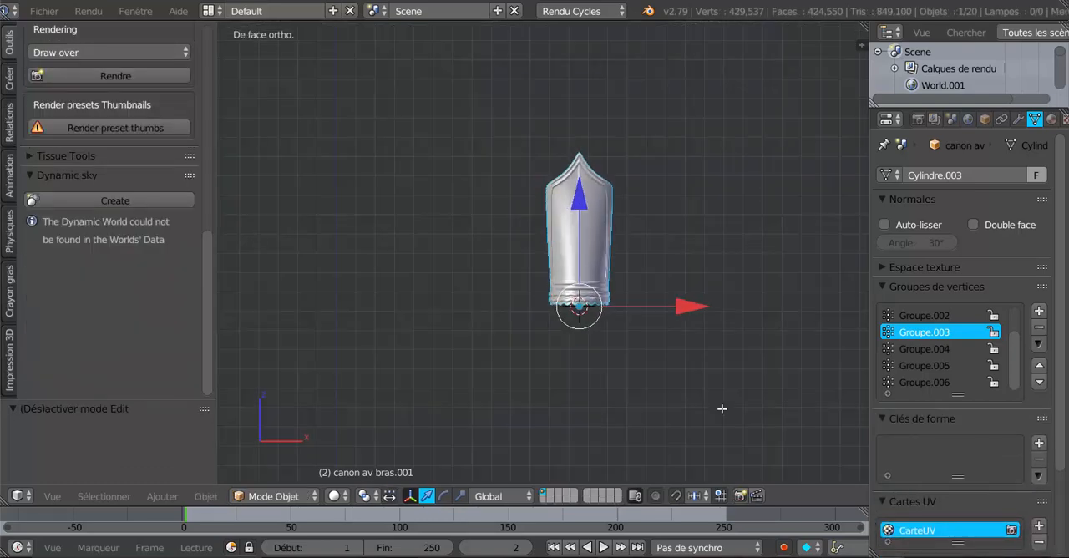
scroll(721, 408, down, 10)
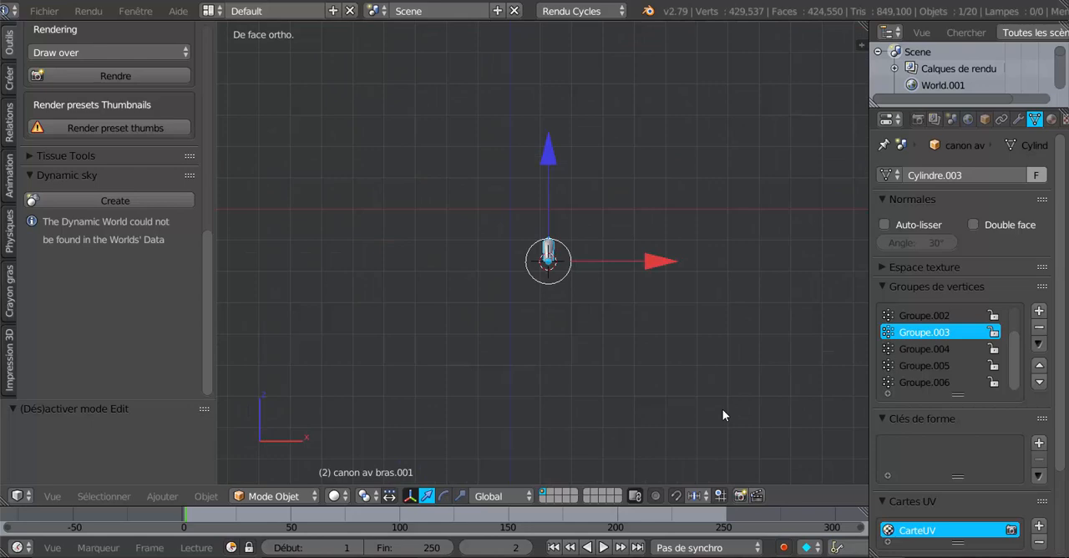
scroll(723, 415, up, 10)
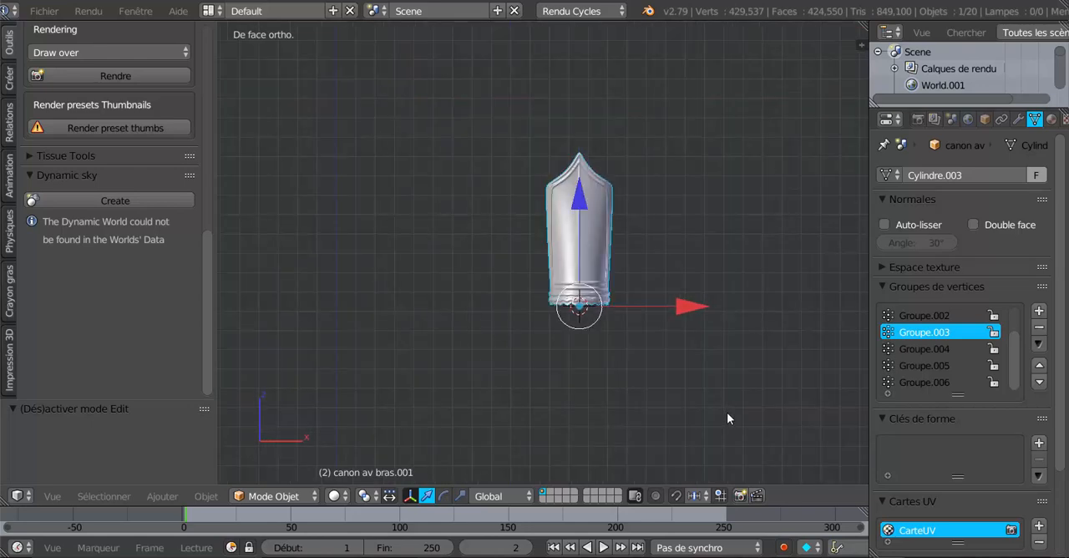
key(alt+h)
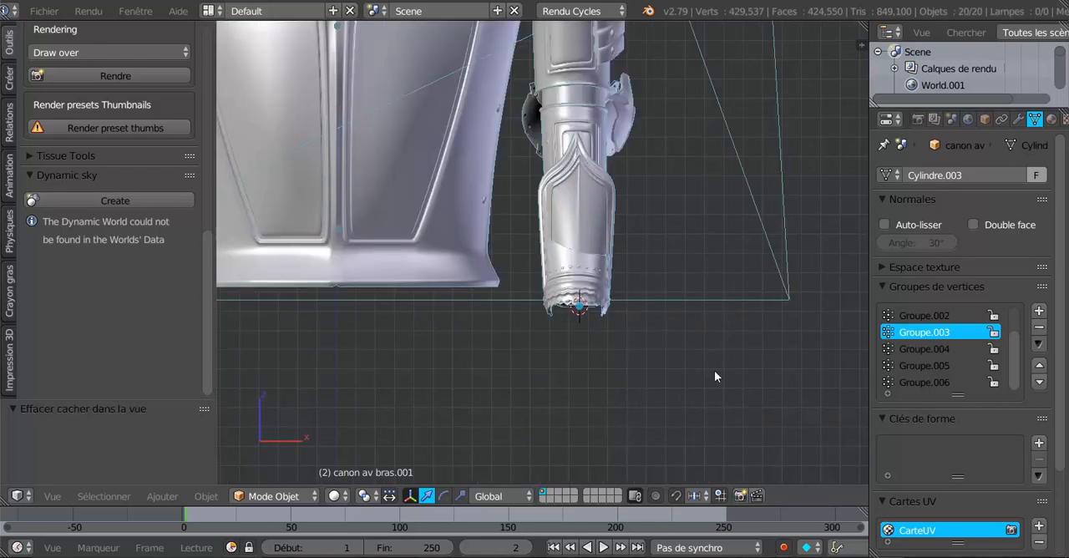
- Hide the gauntlet piece gantelets 2.001 and select the forearm cuff canon av bras.001 to inspect it against the arm
middle_drag(714, 370, 585, 405)
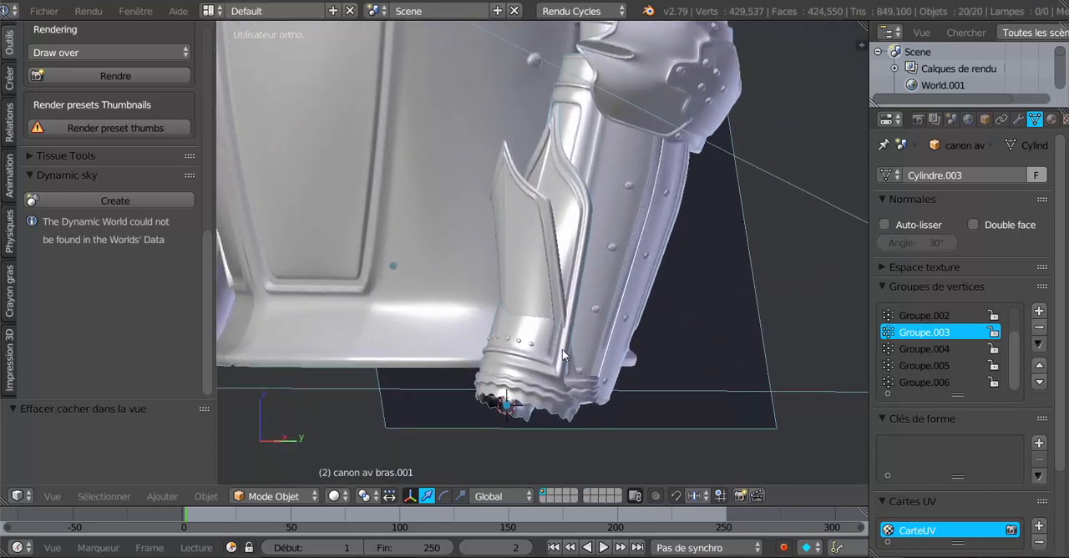
right_click(573, 232)
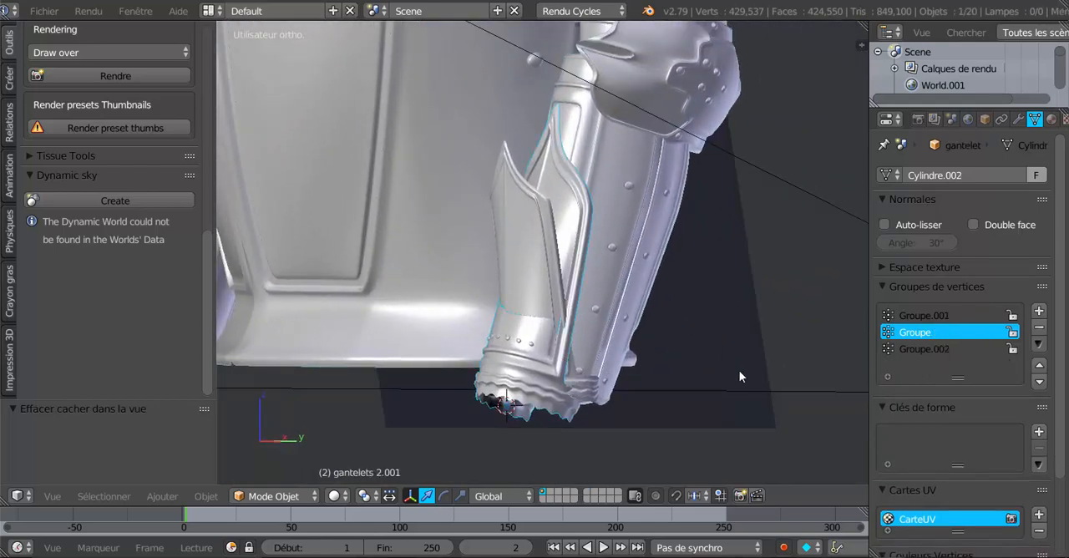
key(h)
right_click(555, 303)
scroll(709, 403, down, 2)
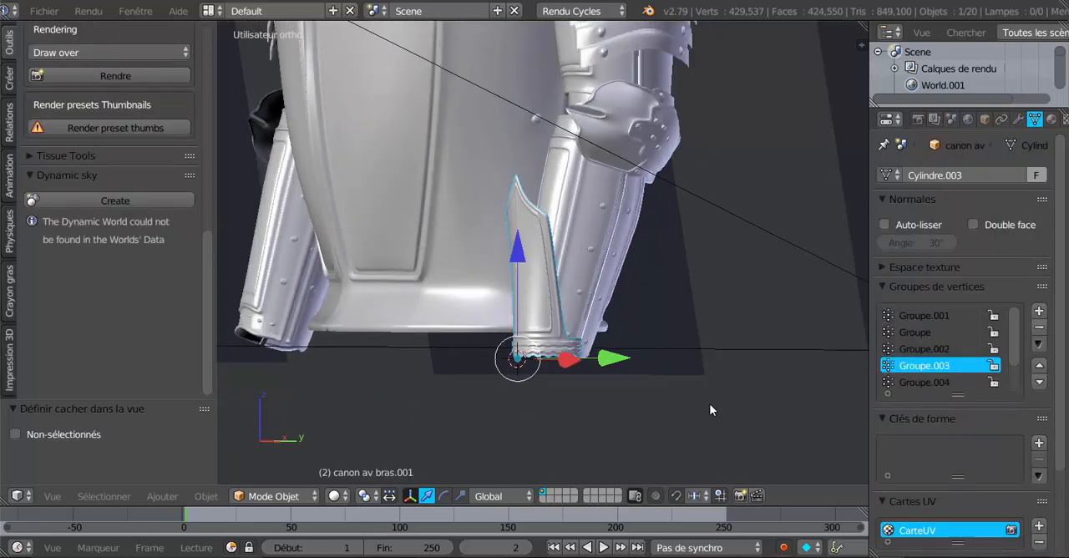
middle_drag(619, 411, 723, 414)
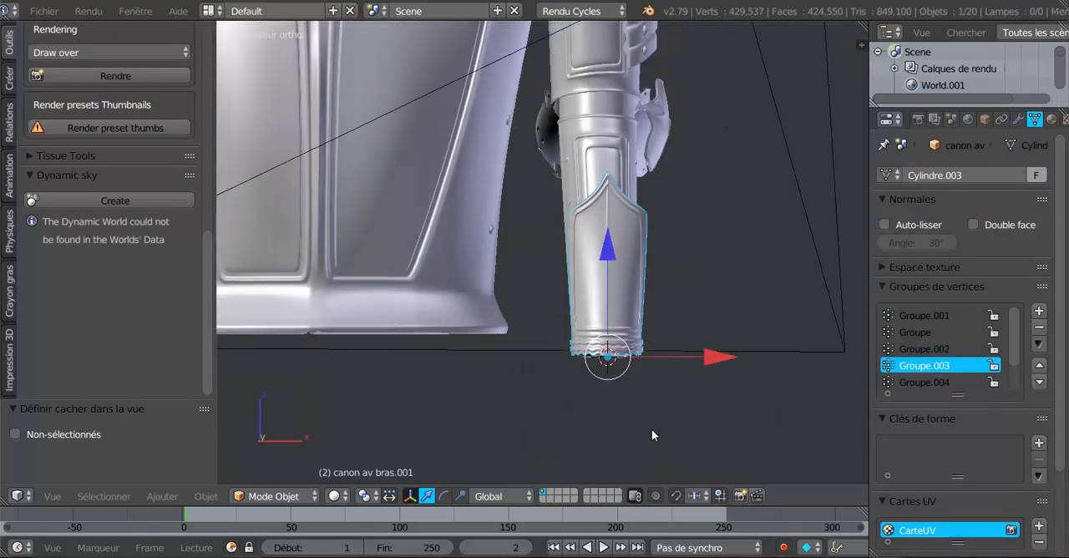
- Add a Mirror modifier (Miroir) to the forearm cuff canon av bras.001
middle_drag(651, 428, 561, 382)
scroll(550, 372, up, 3)
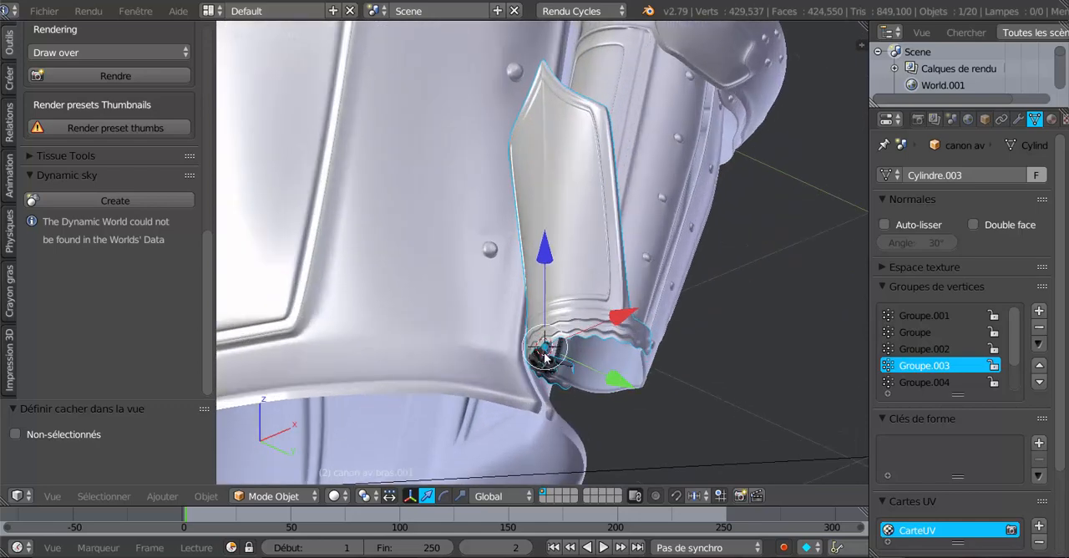
scroll(825, 429, down, 6)
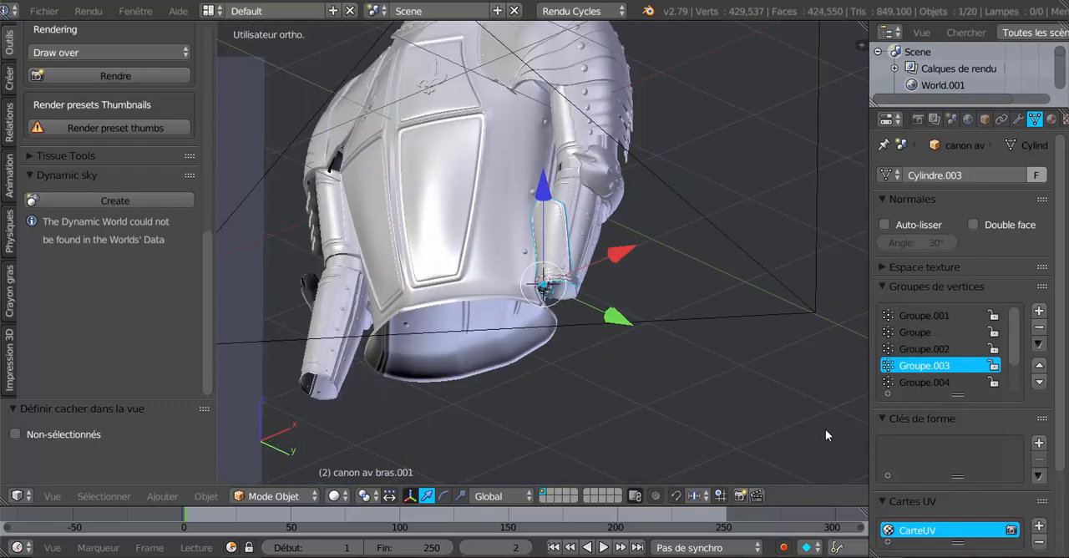
middle_drag(825, 429, 801, 442)
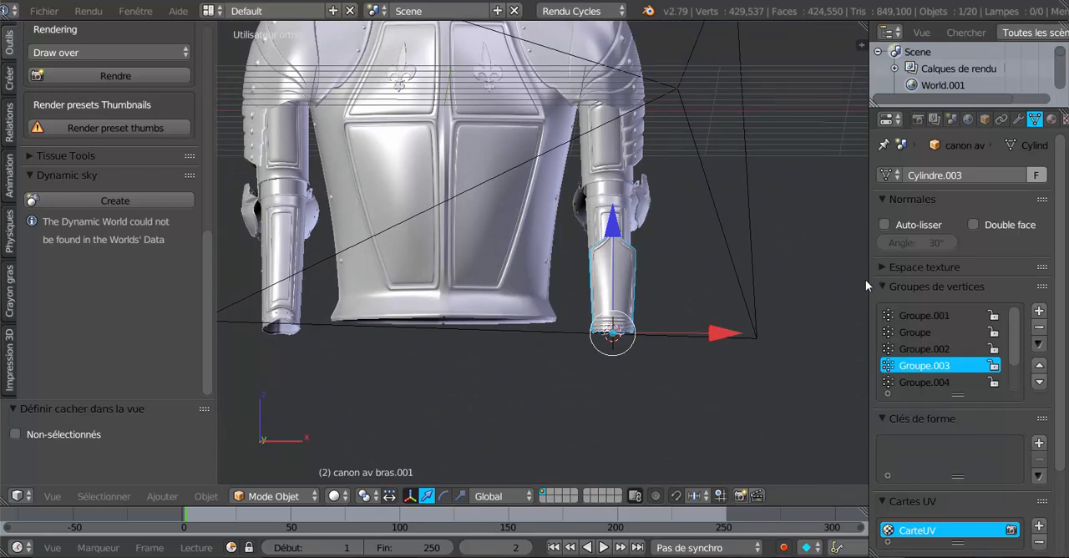
click(1019, 120)
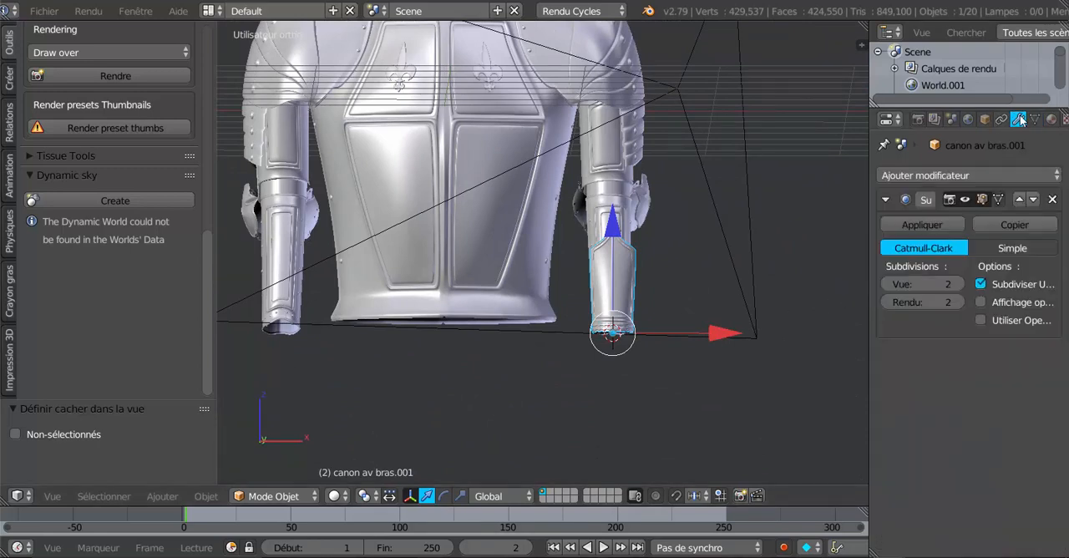
click(959, 175)
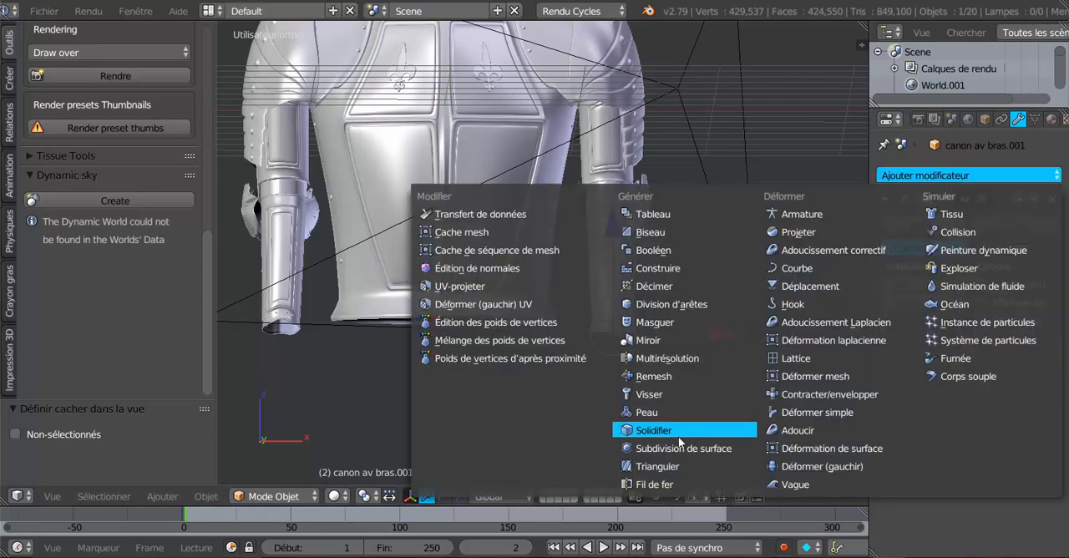
click(654, 340)
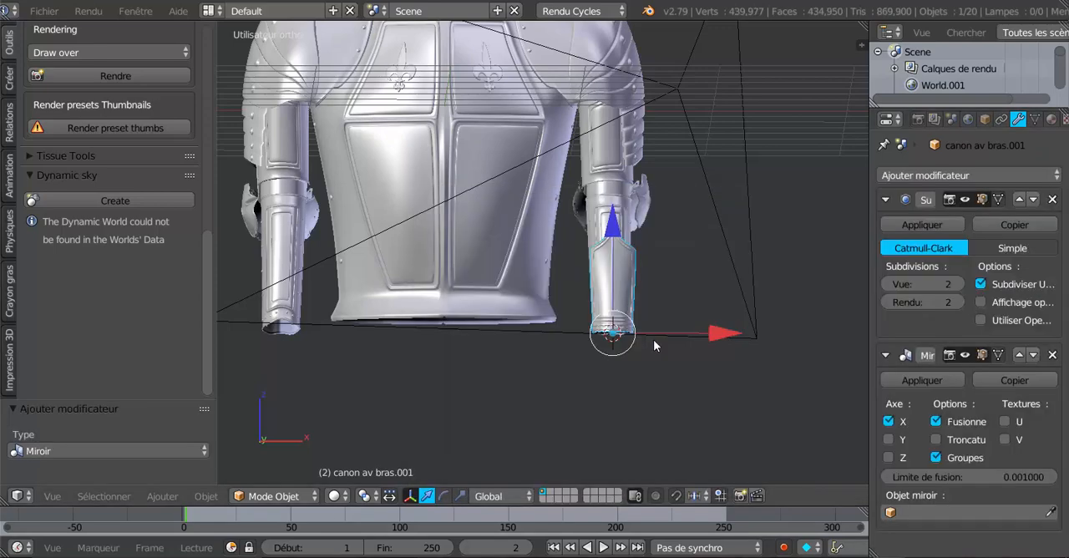
- Try the Mirror modifier's Z and Y axes in turn with X disabled, and re-enable only the X axis
click(887, 421)
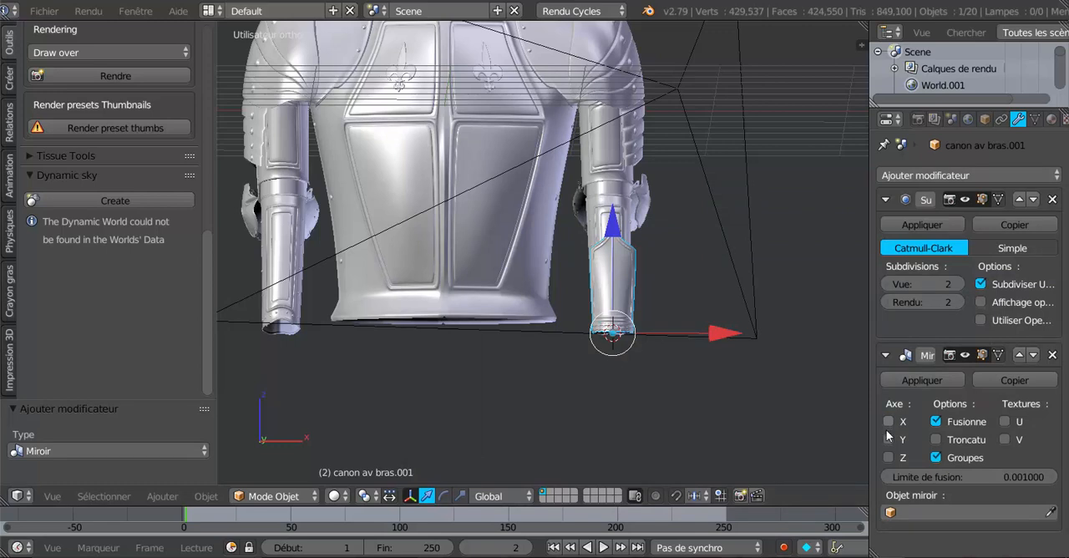
click(888, 457)
click(888, 457)
click(889, 440)
click(888, 440)
click(888, 422)
scroll(739, 409, down, 4)
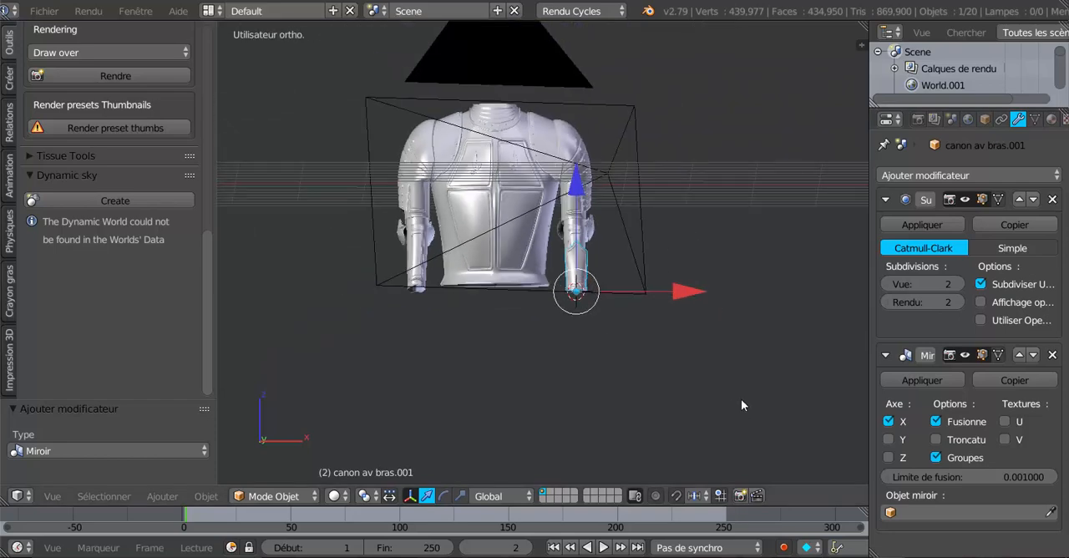
- Move the cuff's Mirror modifier above its Subdivision Surface modifier and narrow the properties area
middle_drag(741, 399, 682, 424)
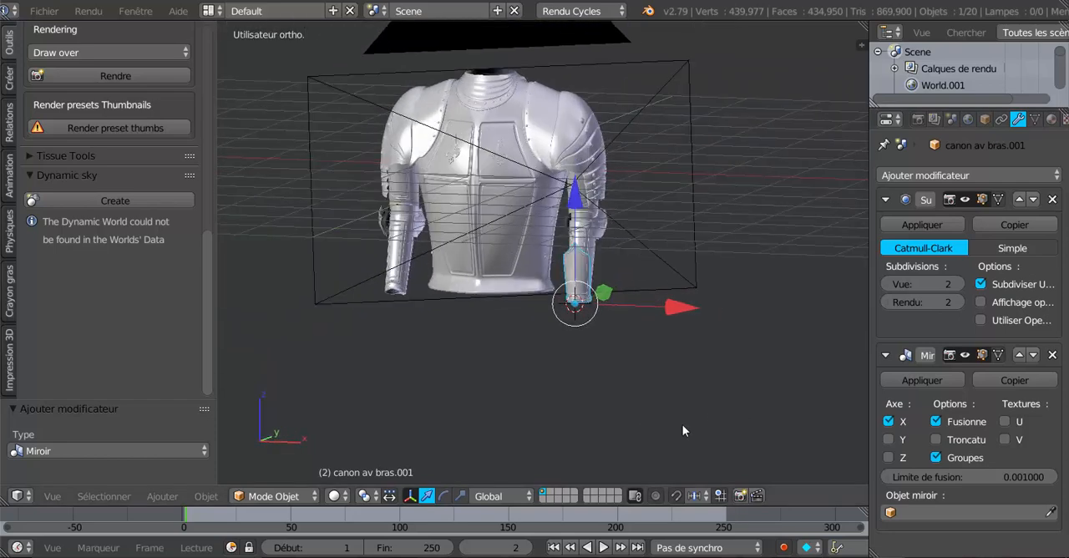
scroll(682, 424, up, 2)
click(1019, 354)
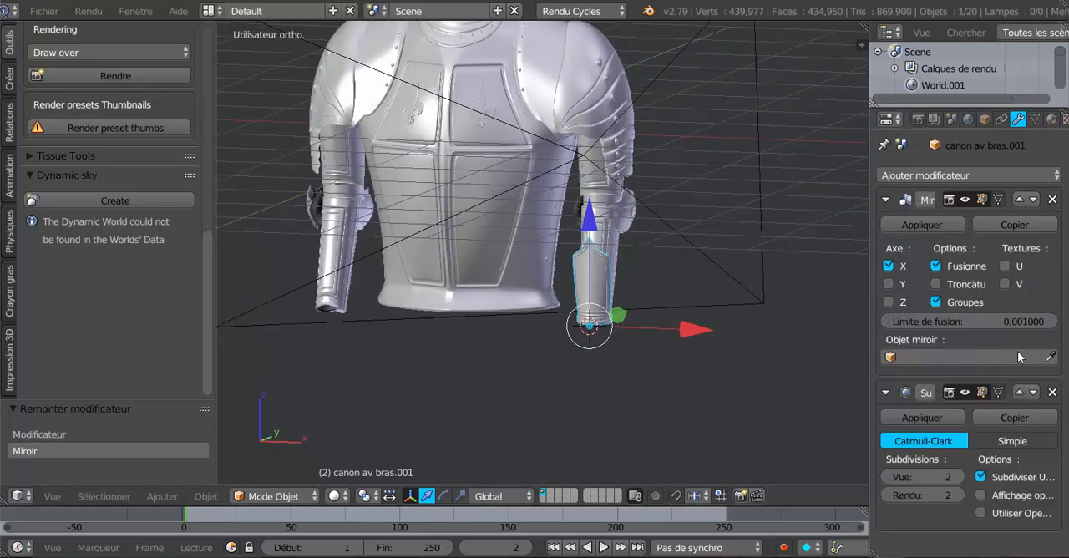
shift+middle_drag(743, 400, 804, 439)
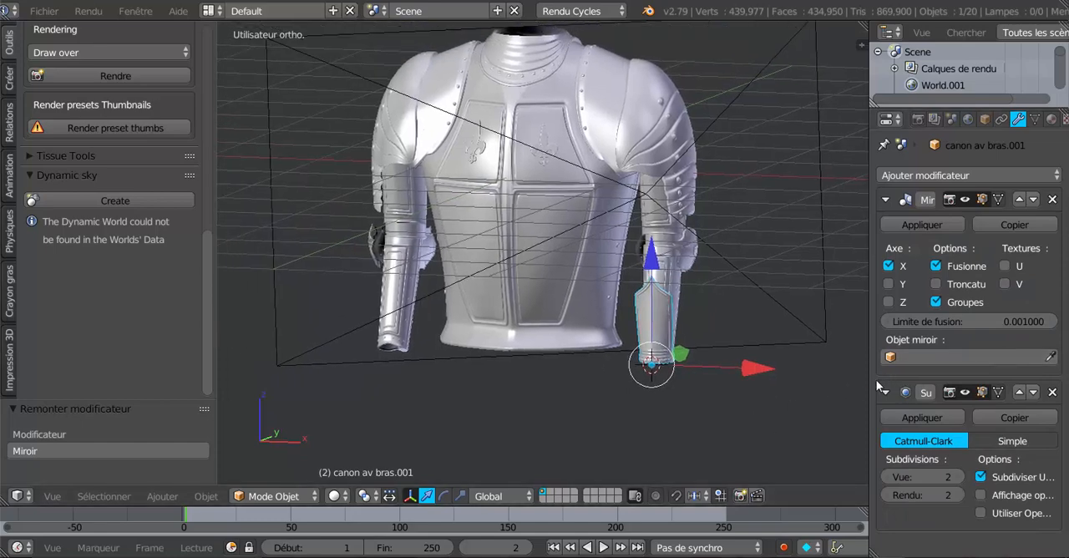
drag(869, 384, 917, 385)
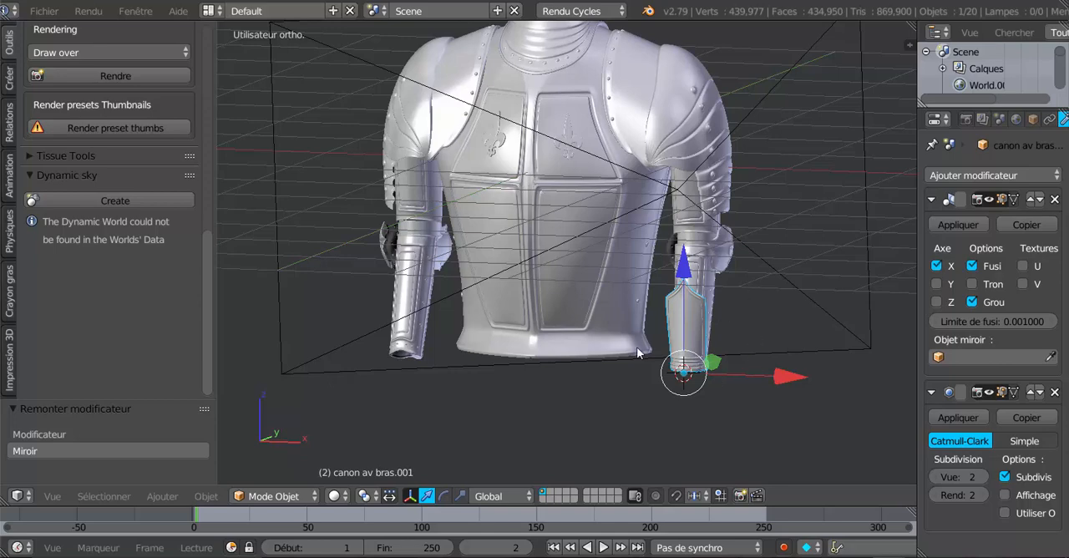
- Snap the 3D cursor to the scene centre and set the cuff's origin to the 3D cursor
shift+middle_drag(653, 414, 548, 415)
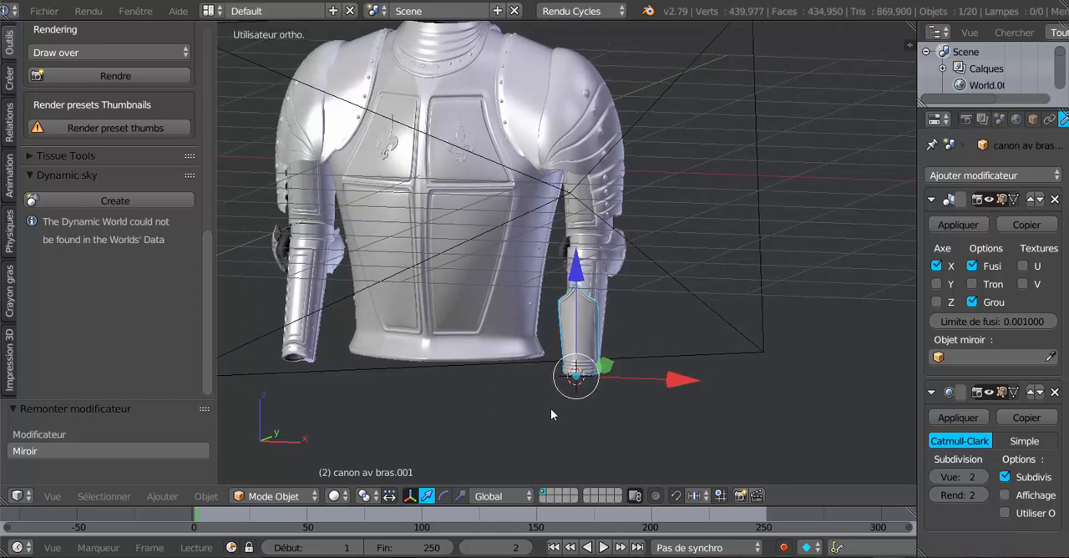
key(KP_1)
shift+middle_drag(593, 420, 689, 421)
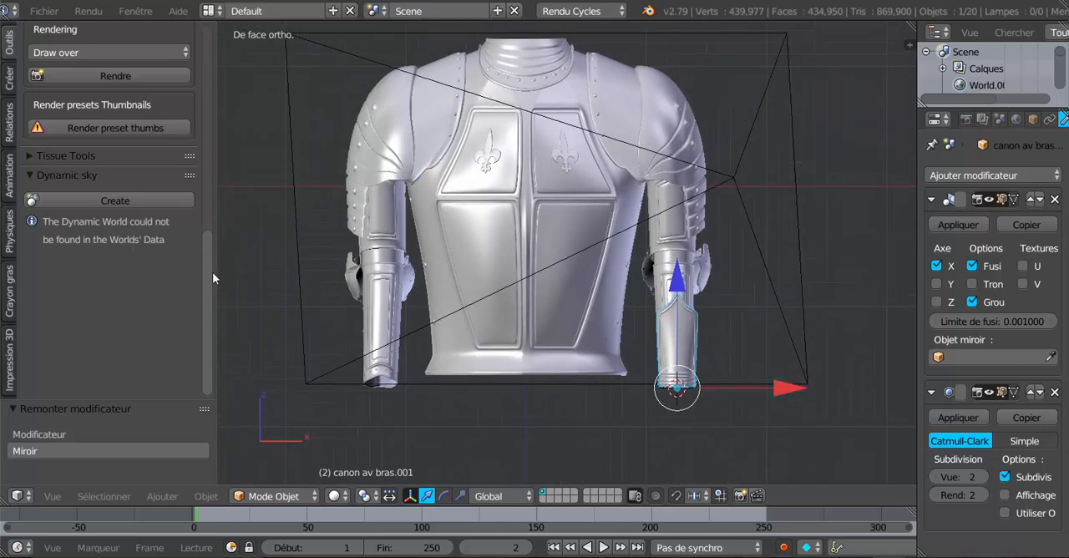
key(Tab)
key(Tab)
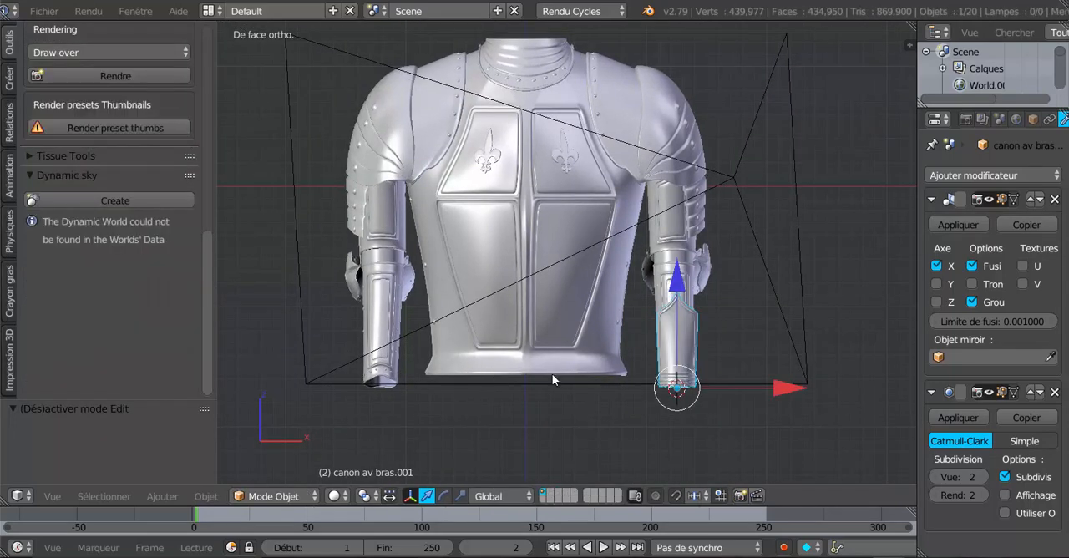
click(10, 43)
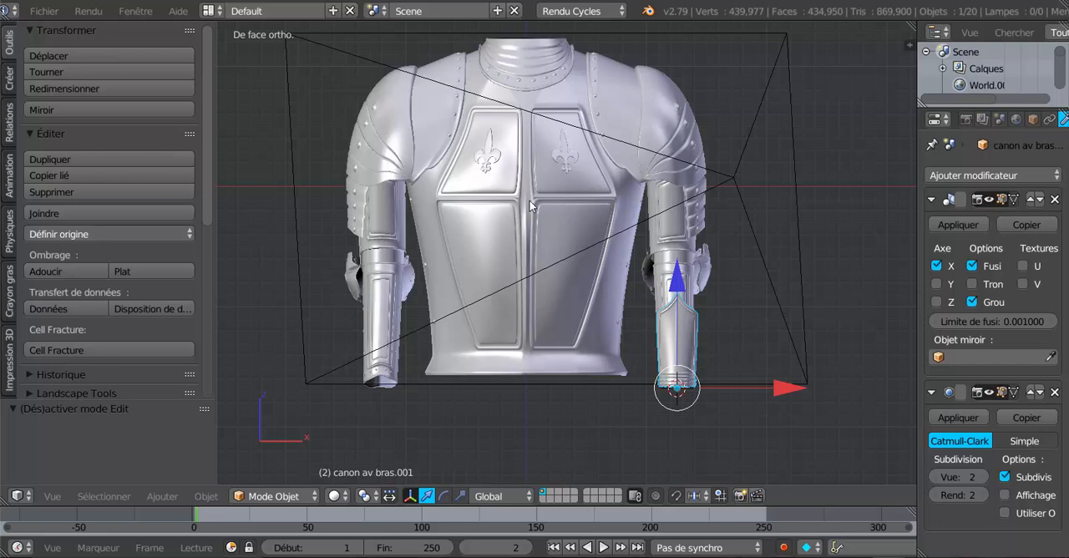
key(shift+s)
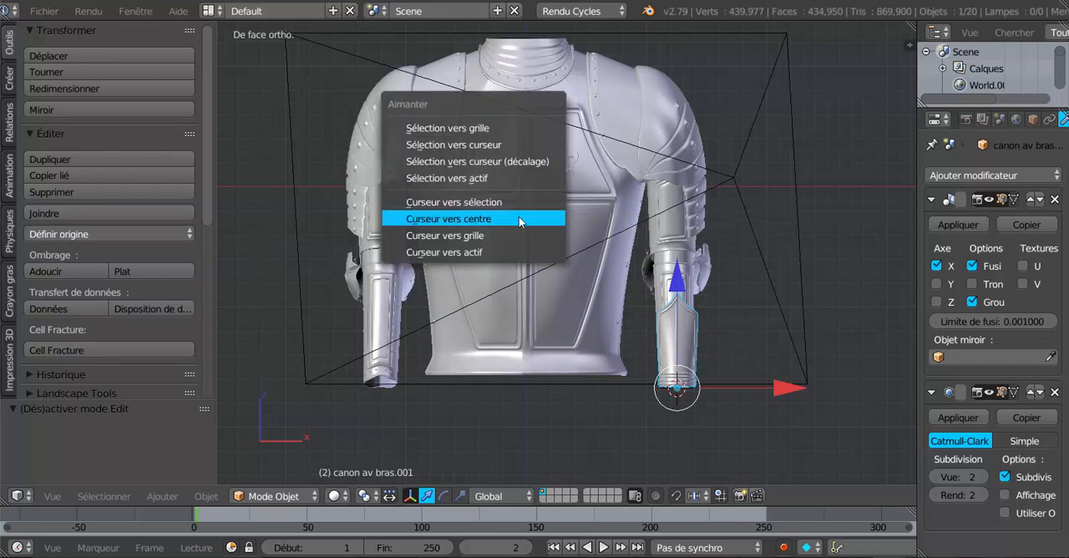
click(520, 218)
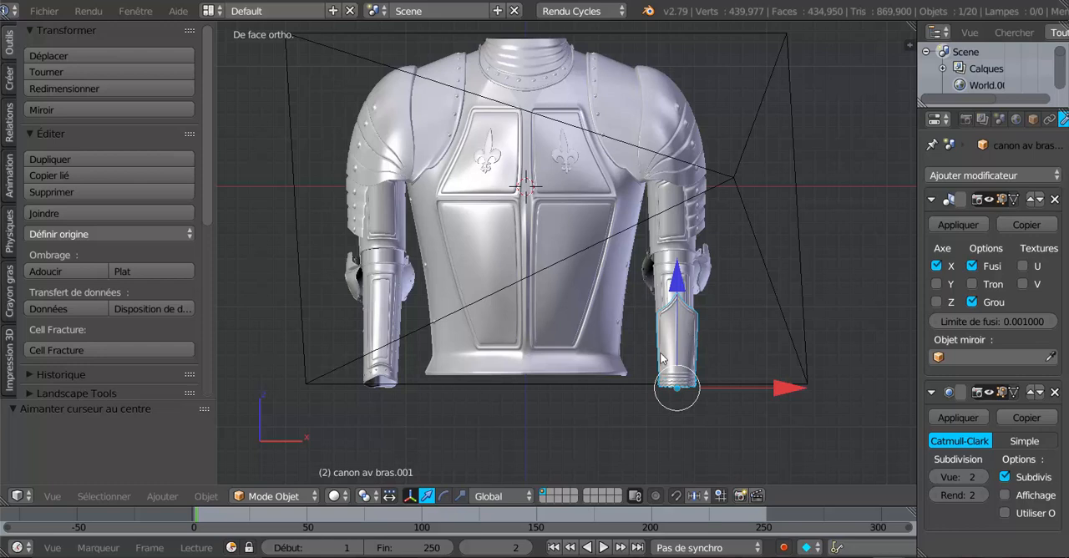
click(52, 233)
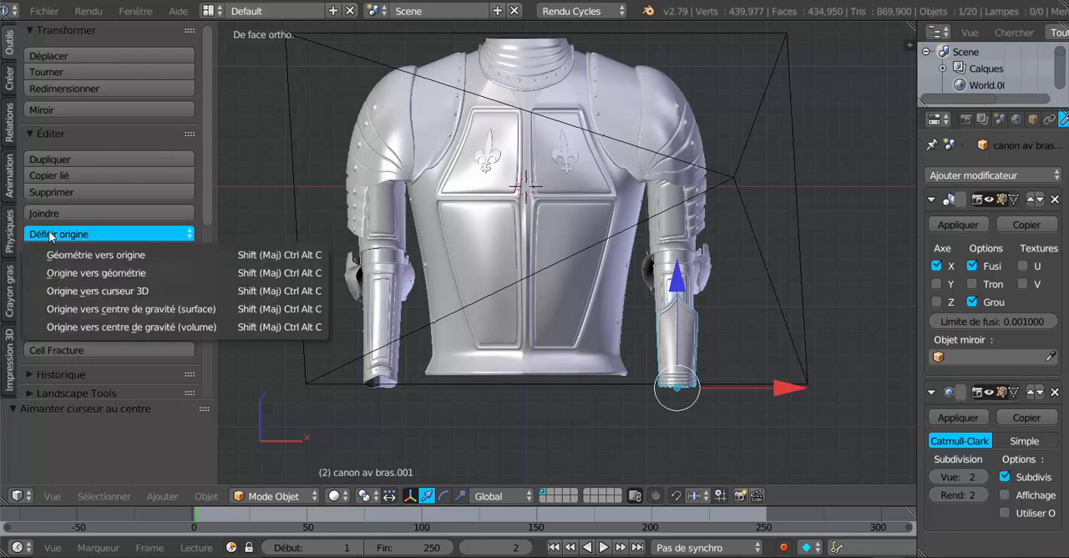
click(73, 290)
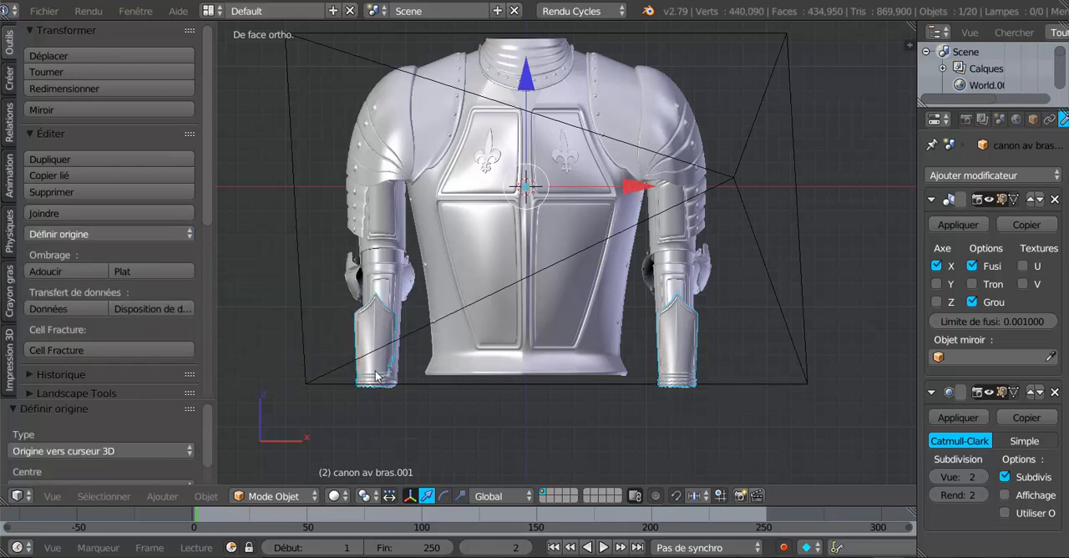
- Inspect the mirrored cuff on the opposite forearm, widen the properties area and apply the Mirror modifier
shift+middle_drag(377, 384, 388, 306)
middle_drag(322, 308, 346, 311)
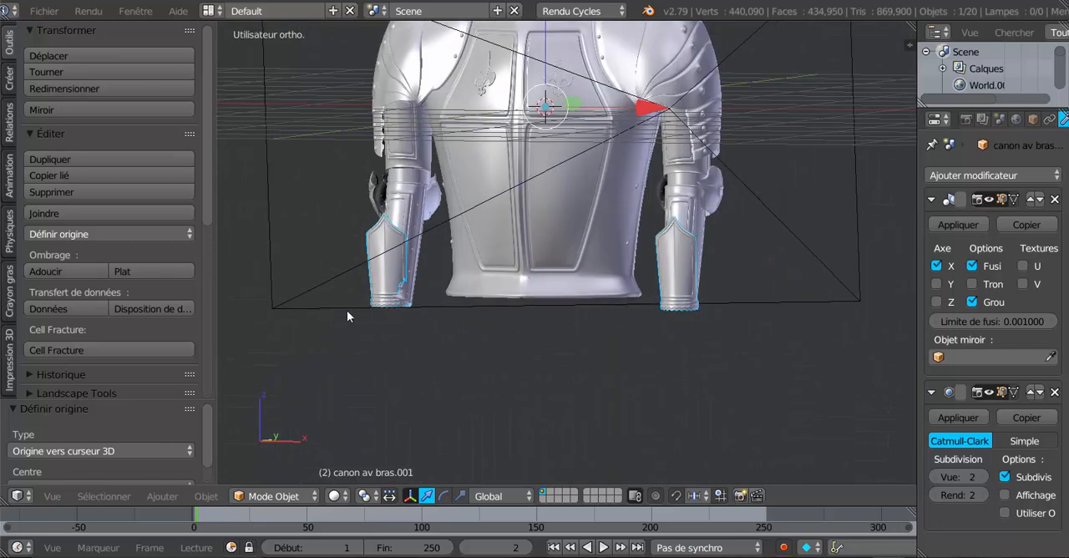
scroll(347, 312, up, 2)
scroll(436, 372, down, 2)
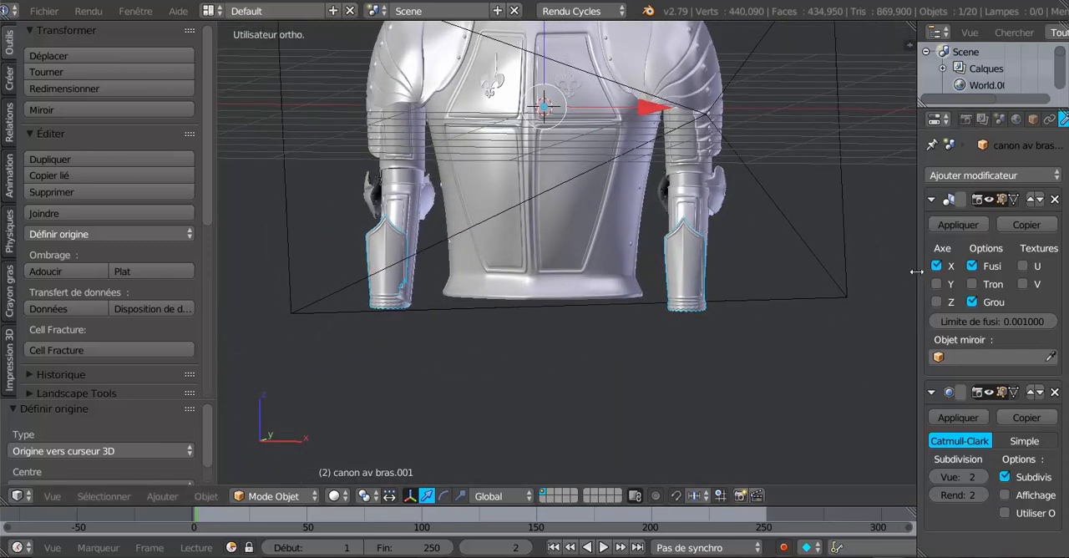
drag(917, 268, 847, 284)
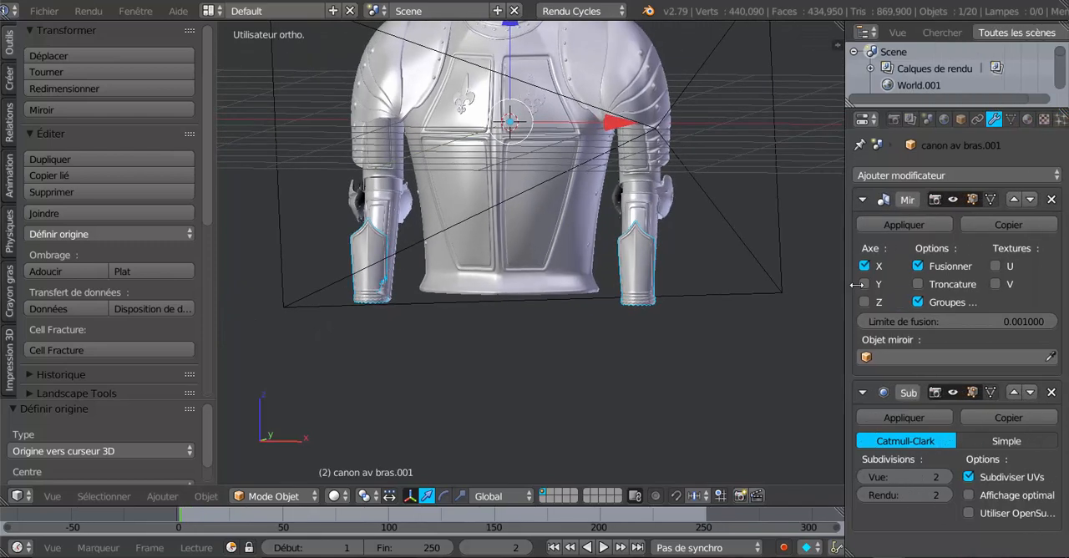
click(905, 223)
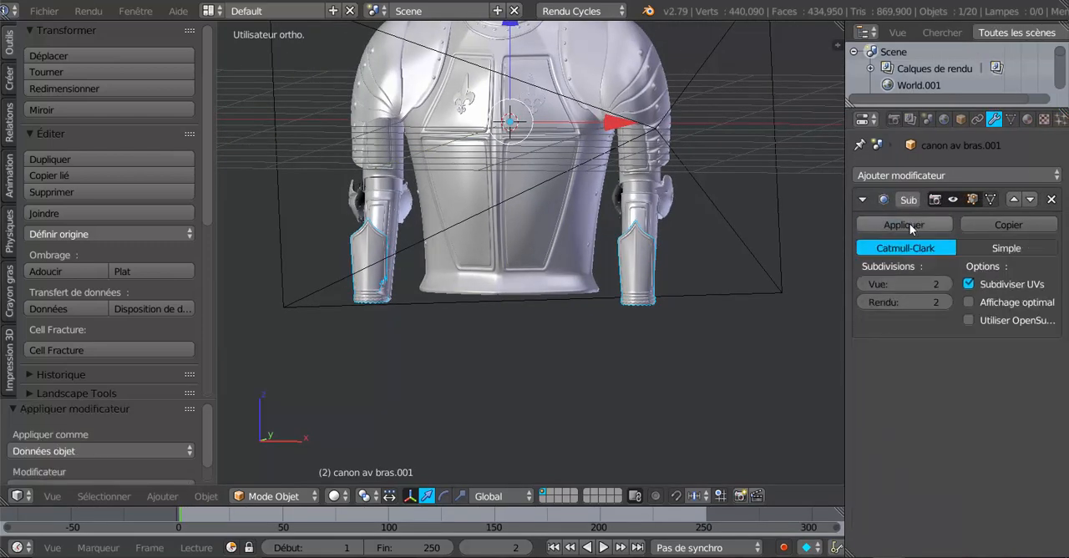
- Select all linked faces of the mirrored cuff in edit mode and shift them slightly along X to align with the forearm
key(Tab)
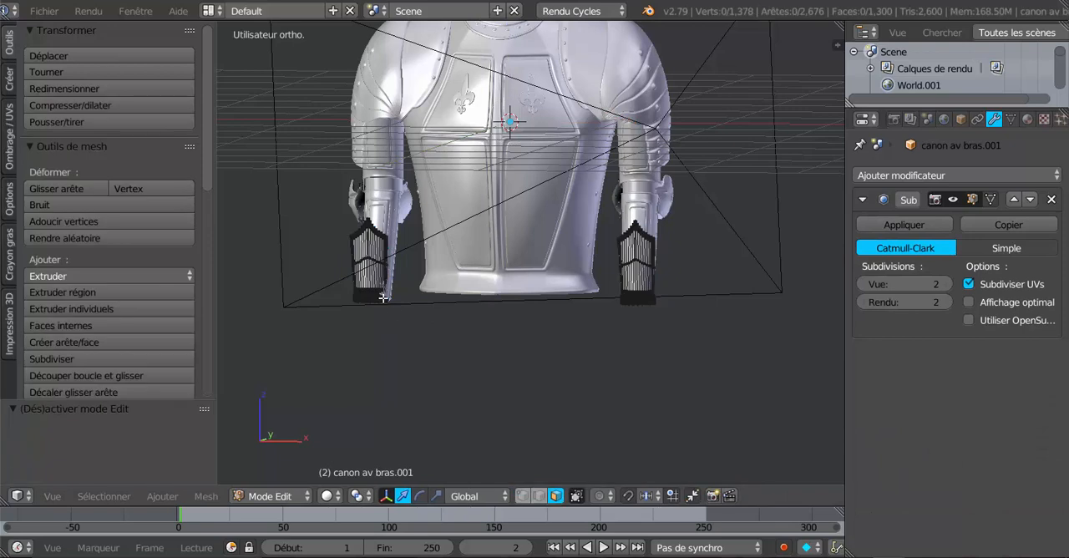
right_click(368, 257)
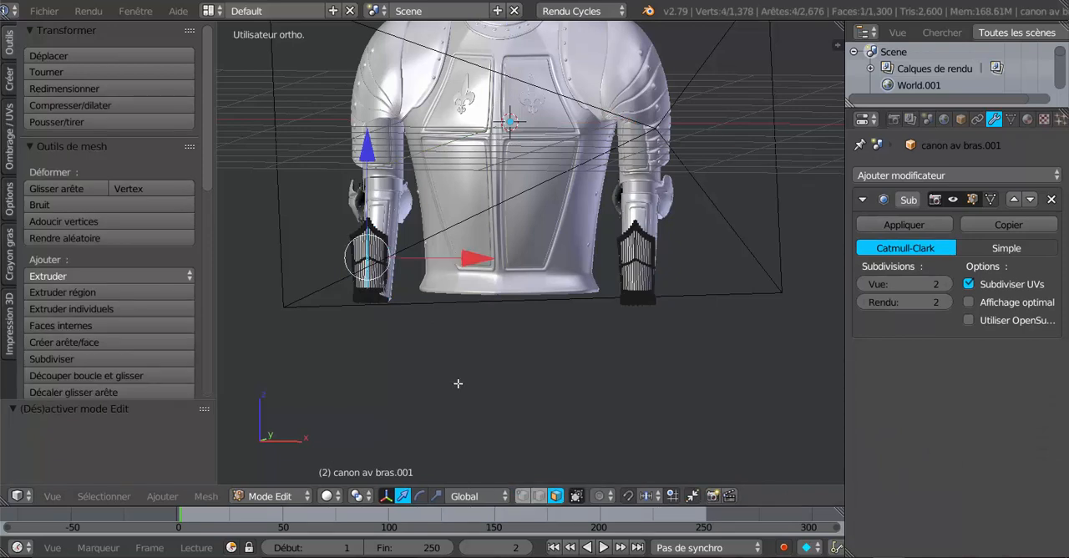
key(ctrl+l)
key(KP_1)
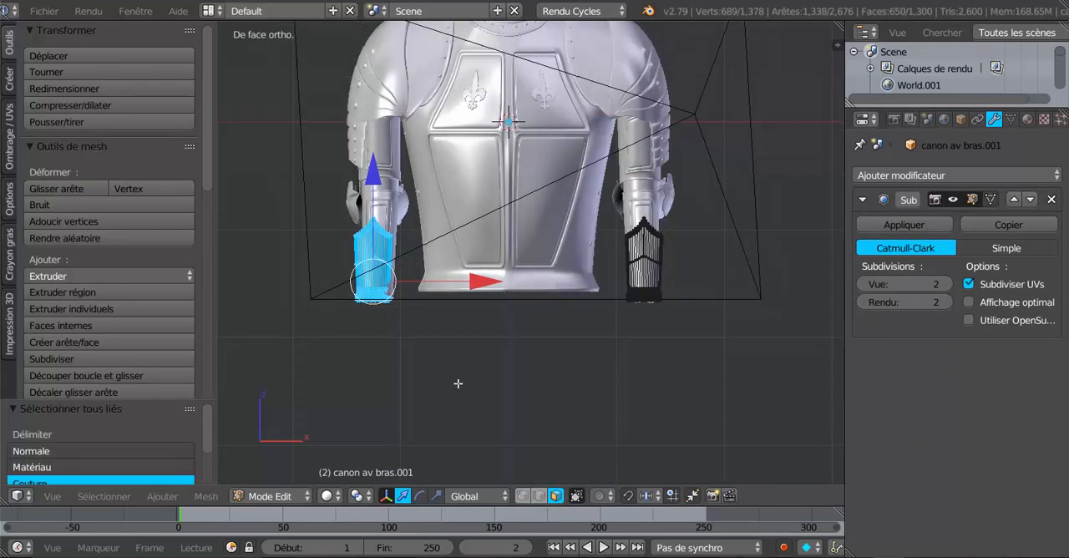
scroll(458, 383, up, 3)
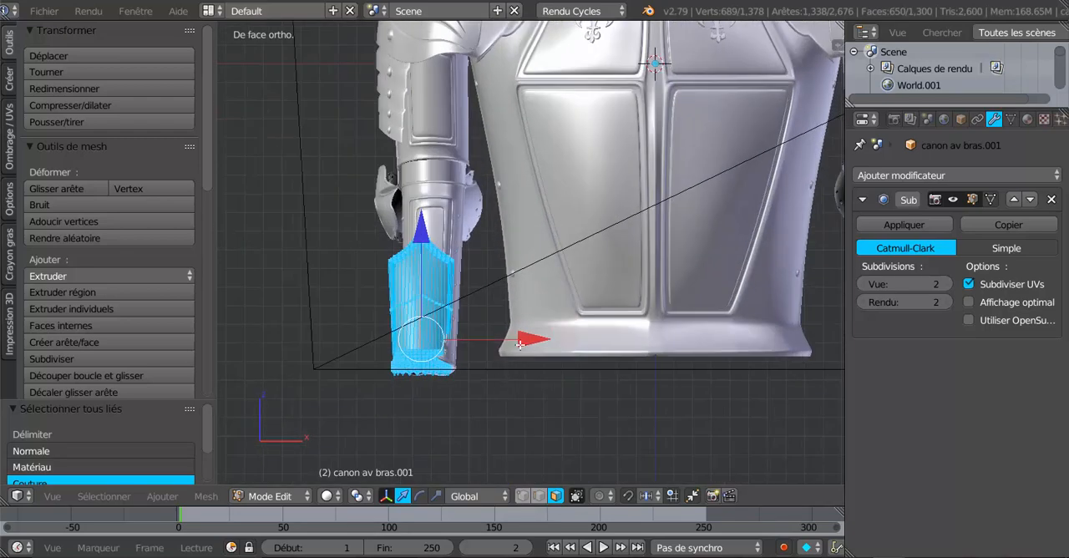
drag(524, 340, 535, 342)
scroll(535, 387, down, 3)
shift+middle_drag(501, 388, 525, 381)
key(Tab)
scroll(430, 389, up, 2)
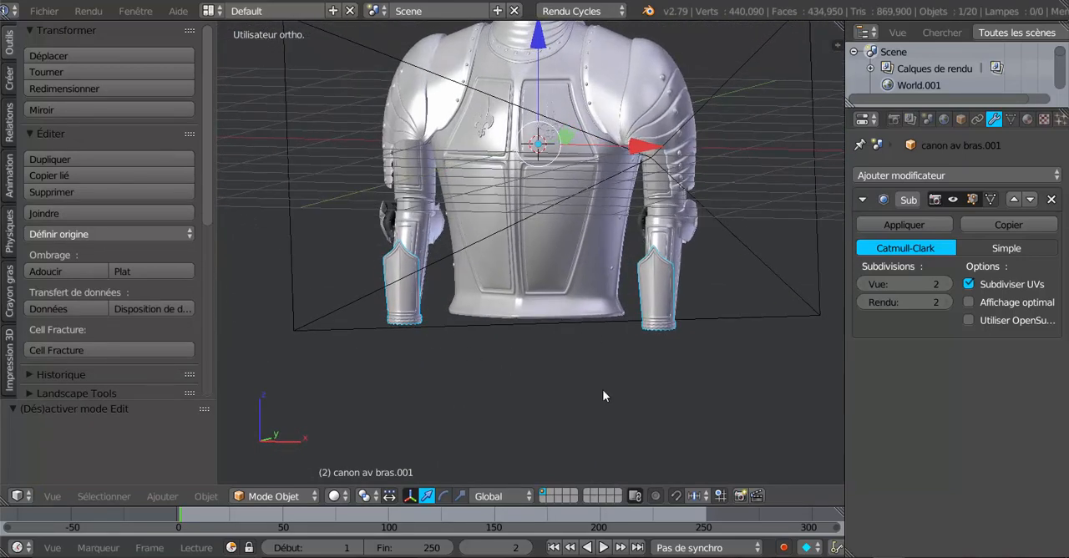
- Examine the original cuff's fit against the forearm from the side, and its mesh near the wavy wrist edge from the front in edit mode
key(KP_3)
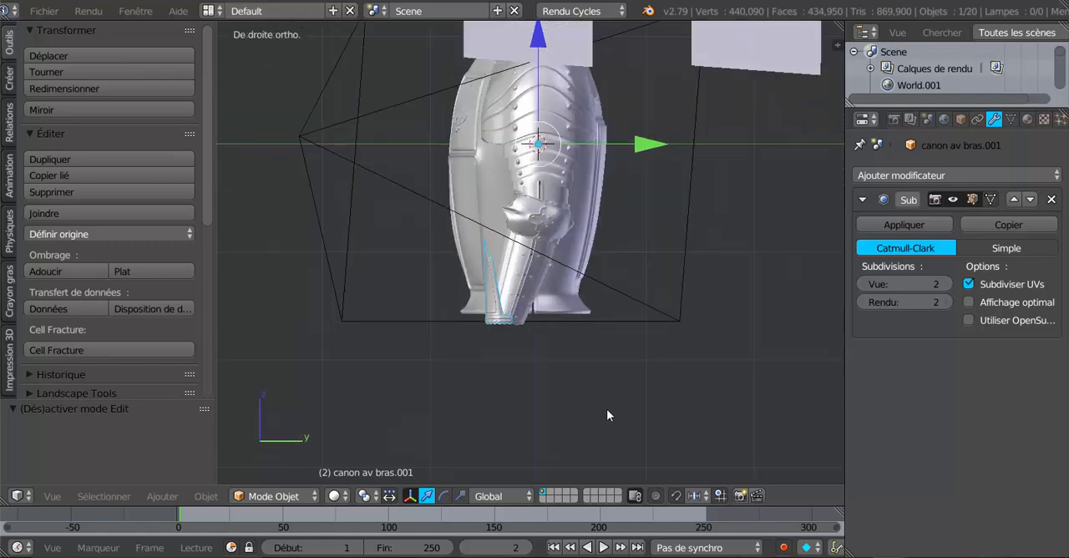
scroll(573, 437, up, 2)
shift+middle_drag(568, 435, 630, 390)
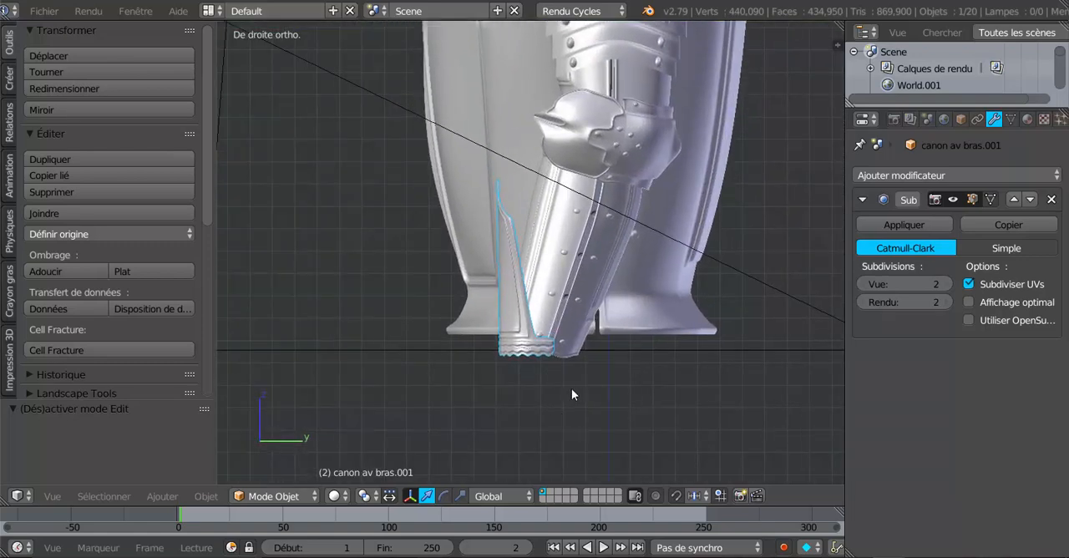
key(Tab)
key(a)
middle_drag(568, 403, 711, 415)
shift+middle_drag(621, 414, 495, 412)
scroll(616, 418, up, 2)
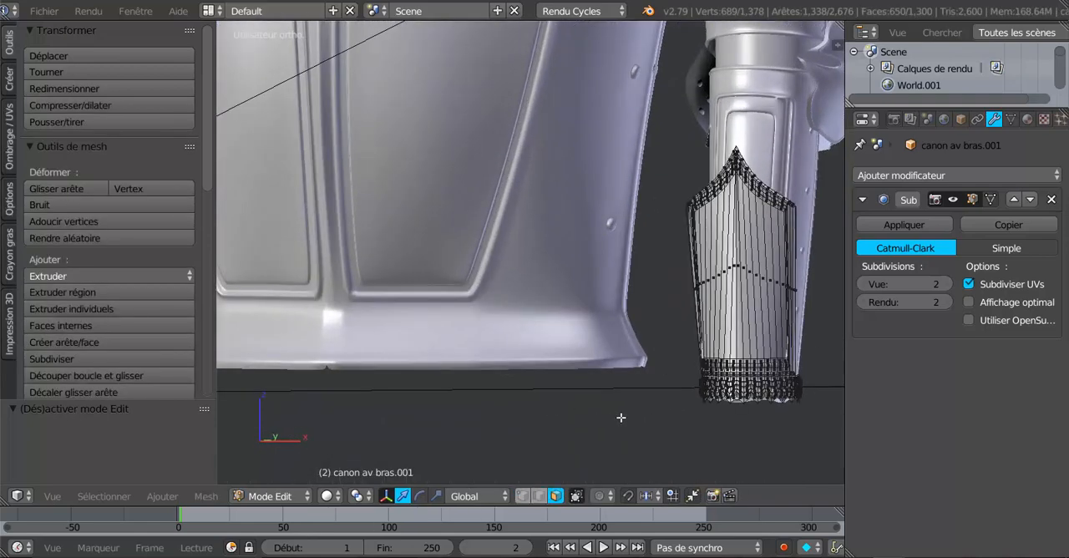
middle_drag(716, 427, 568, 372)
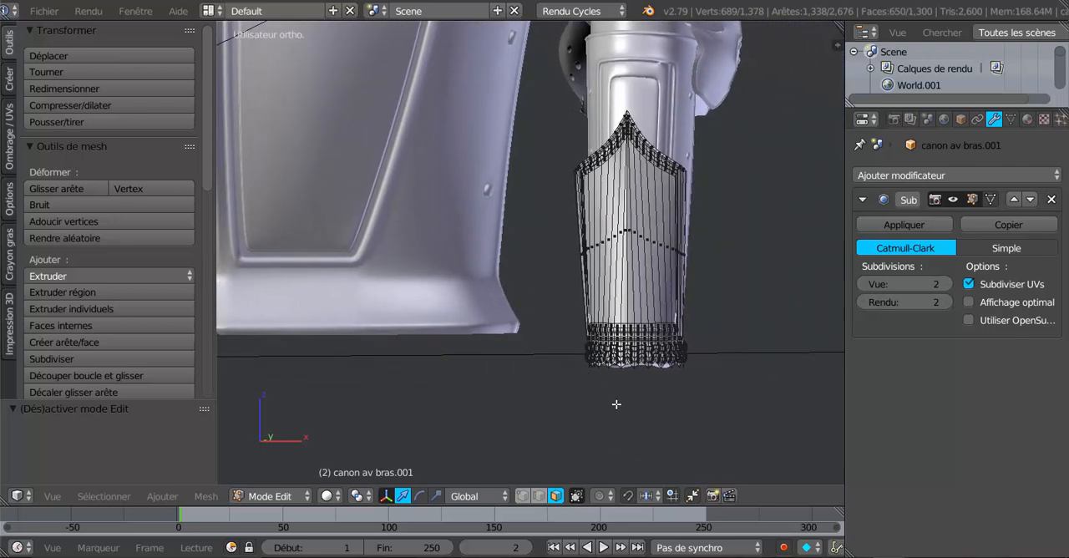
scroll(622, 409, up, 2)
middle_drag(720, 423, 625, 411)
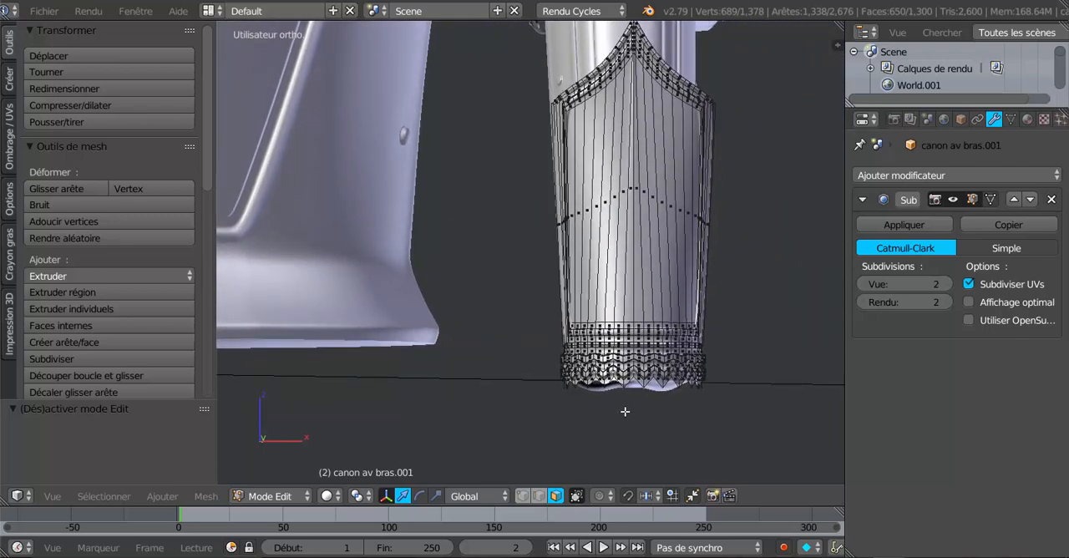
key(KP_1)
scroll(625, 411, up, 3)
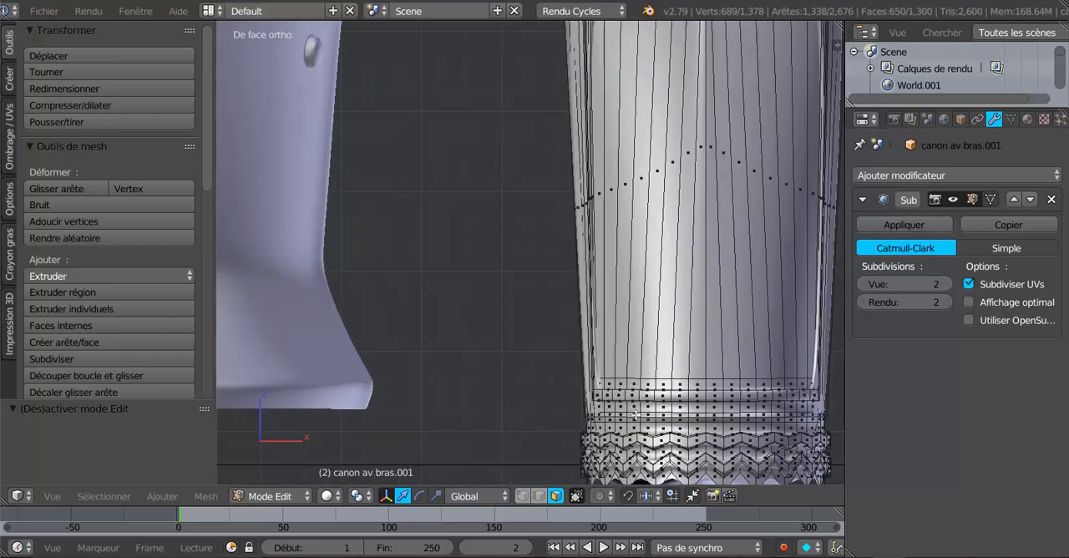
- Select the vertex in the middle of the cuff's wrist band in vertex mode and snap the 3D cursor to it
shift+middle_drag(635, 415, 519, 270)
scroll(559, 350, up, 2)
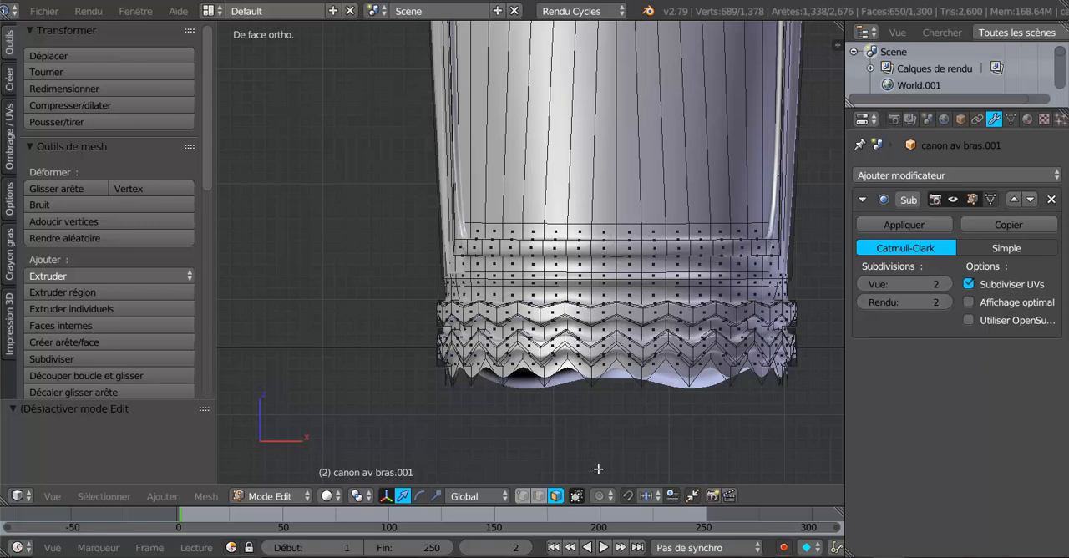
click(522, 496)
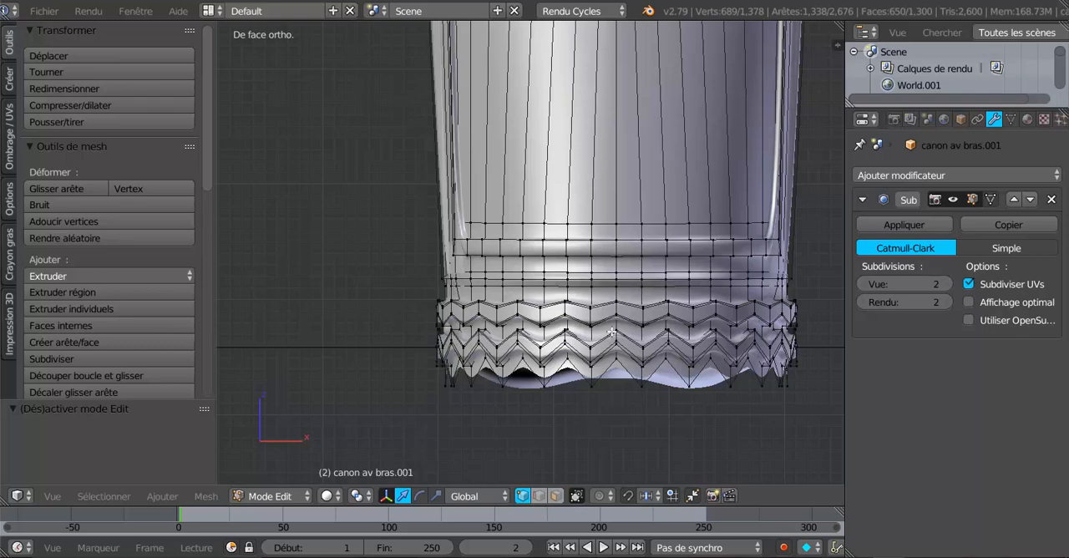
right_click(616, 287)
scroll(605, 366, down, 3)
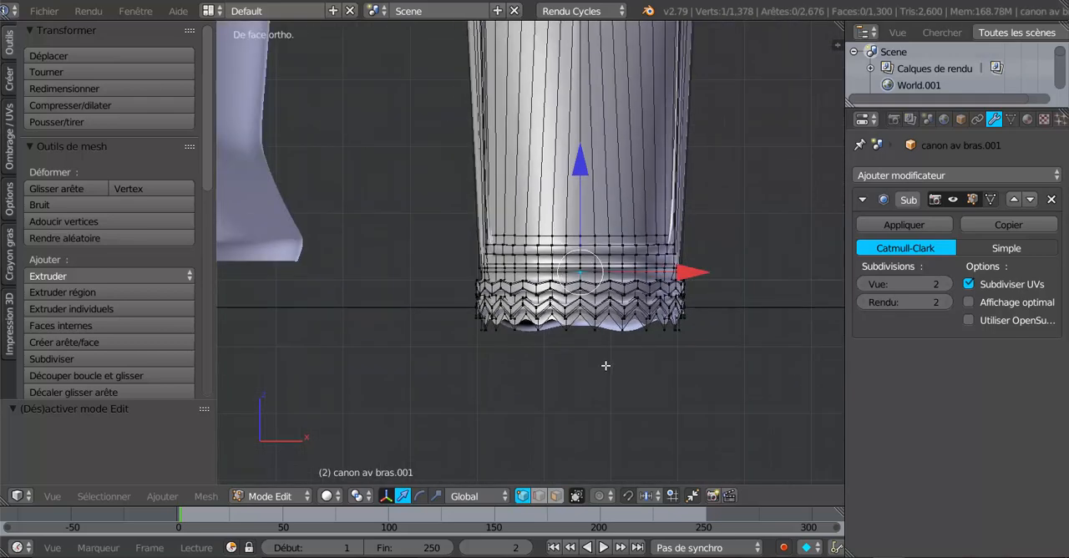
scroll(606, 351, up, 3)
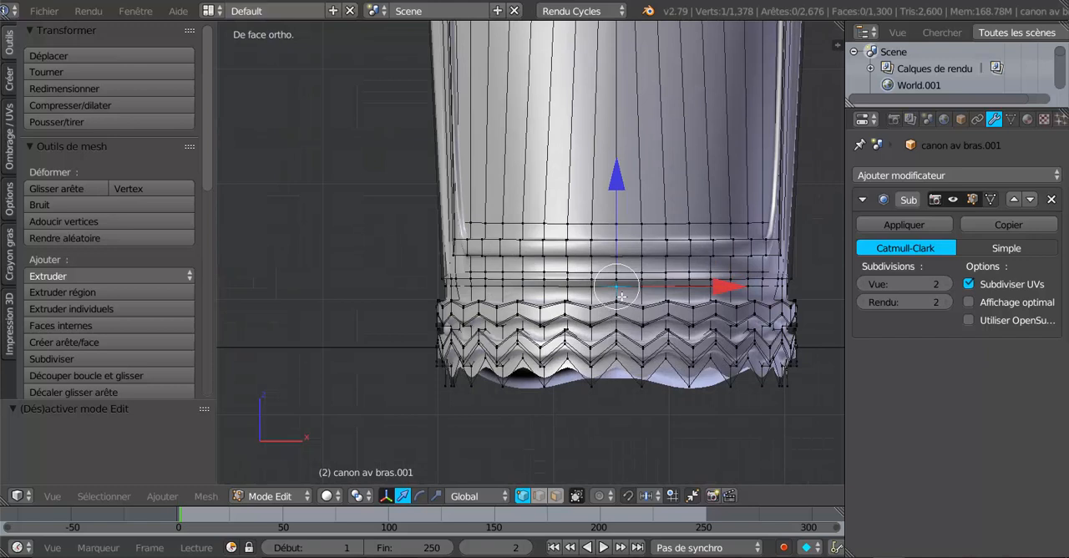
key(shift+s)
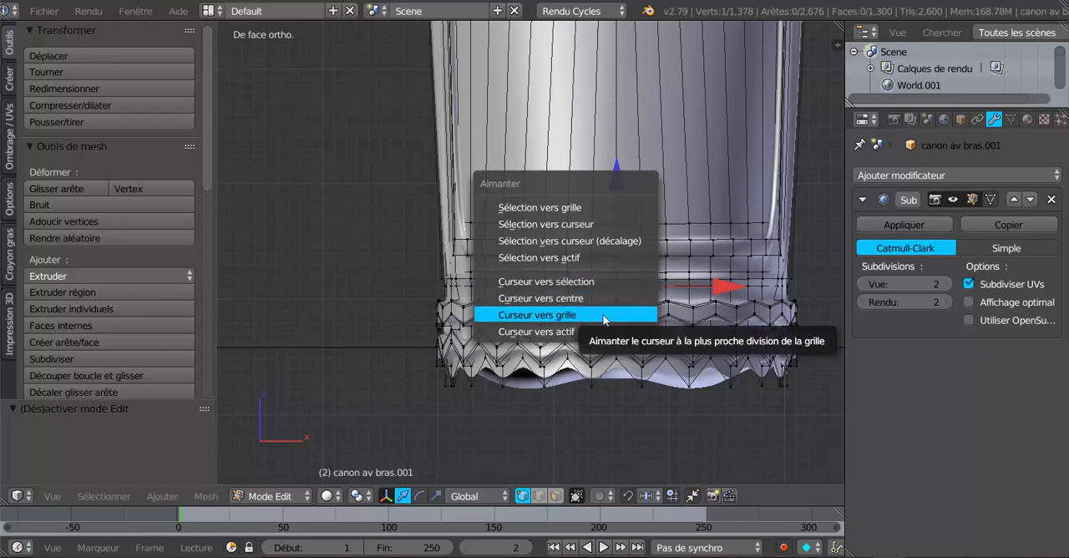
click(576, 332)
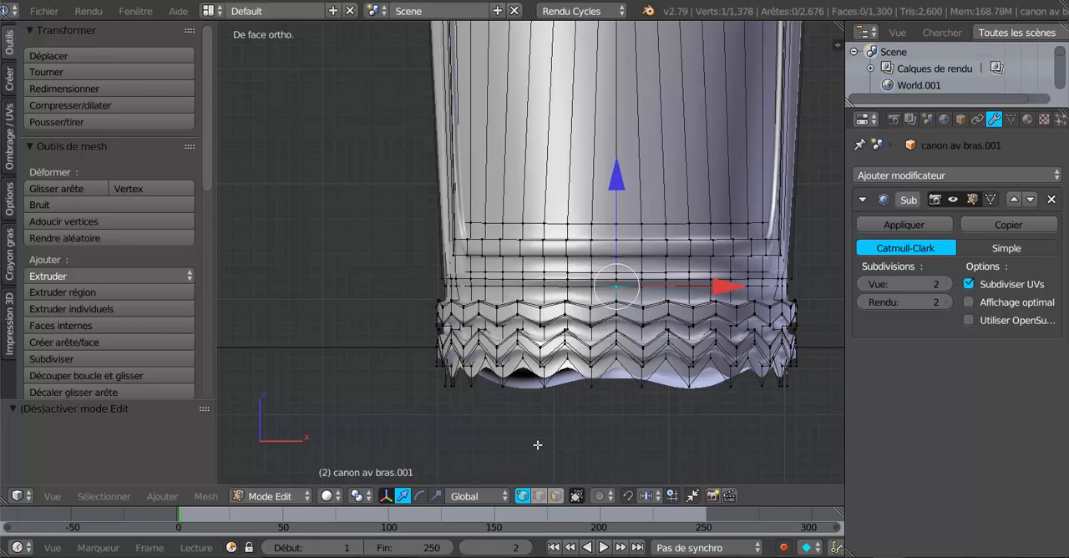
key(shift+s)
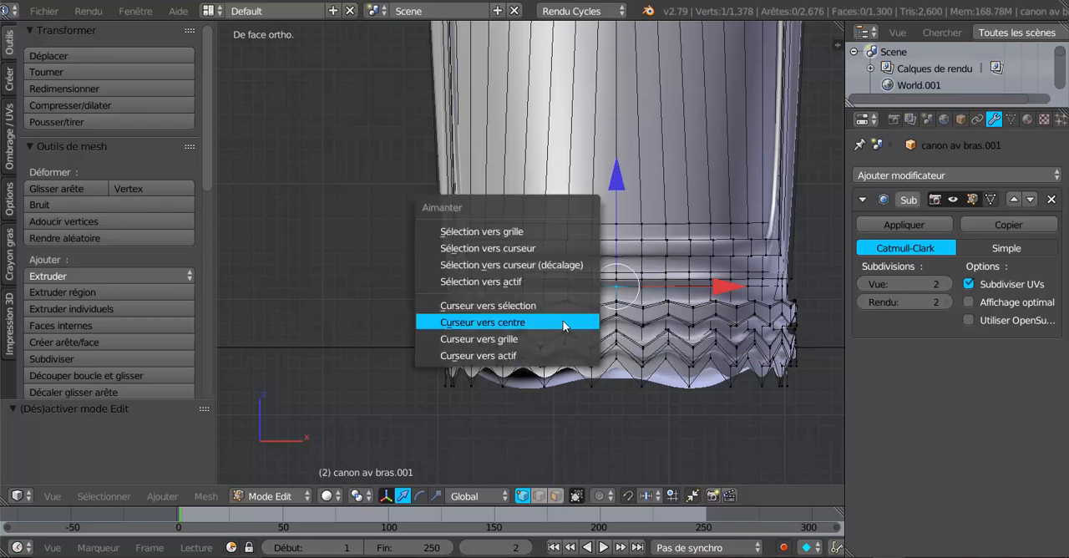
click(521, 304)
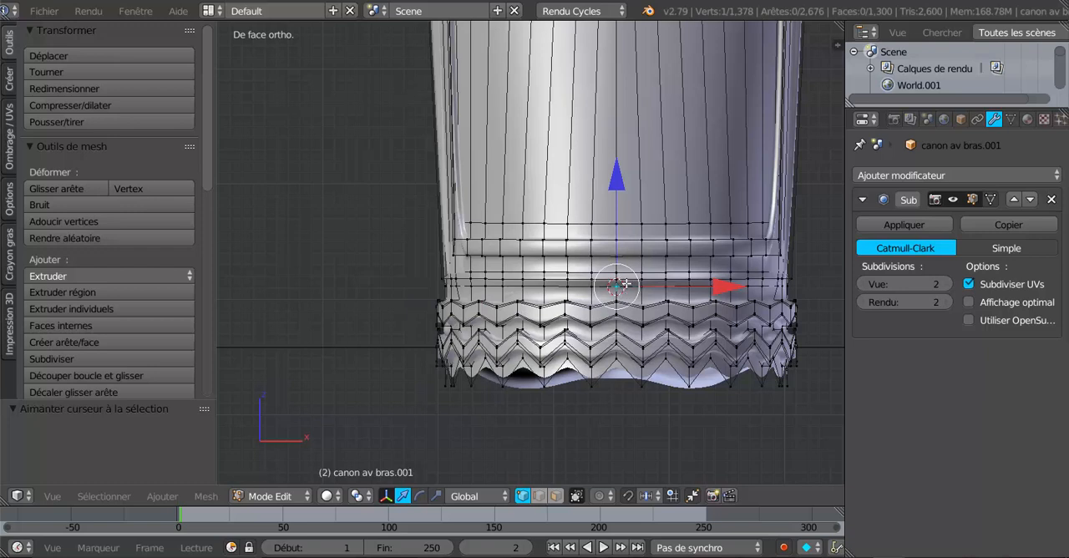
- Set the pivot point to the 3D cursor and select the entire mesh of both cuffs
click(329, 496)
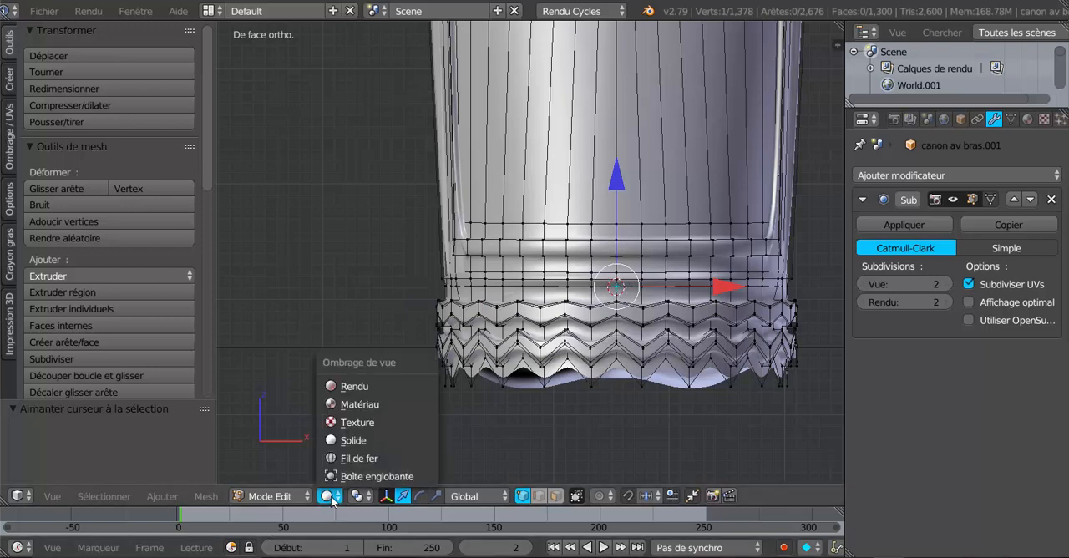
click(357, 496)
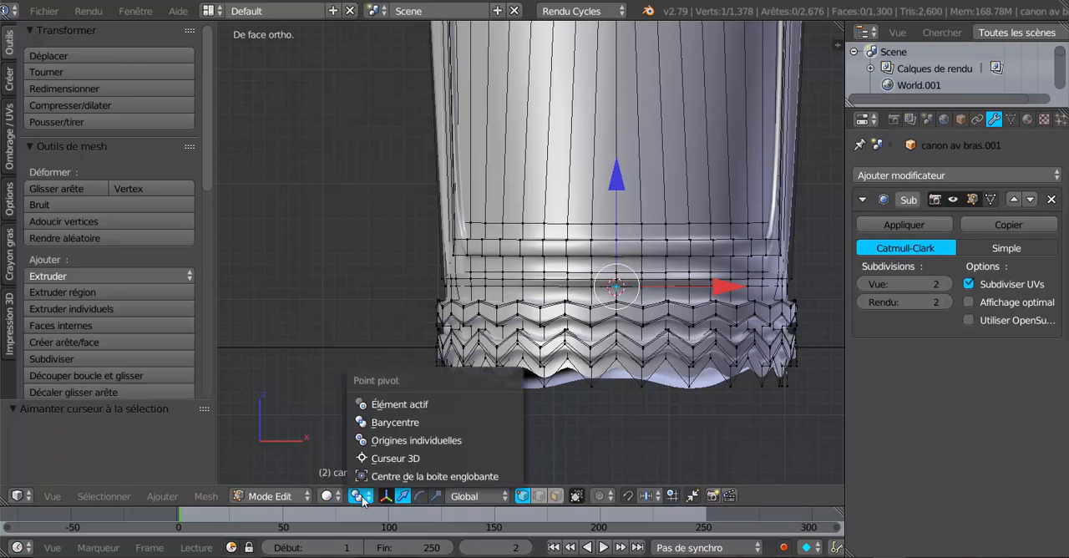
click(386, 459)
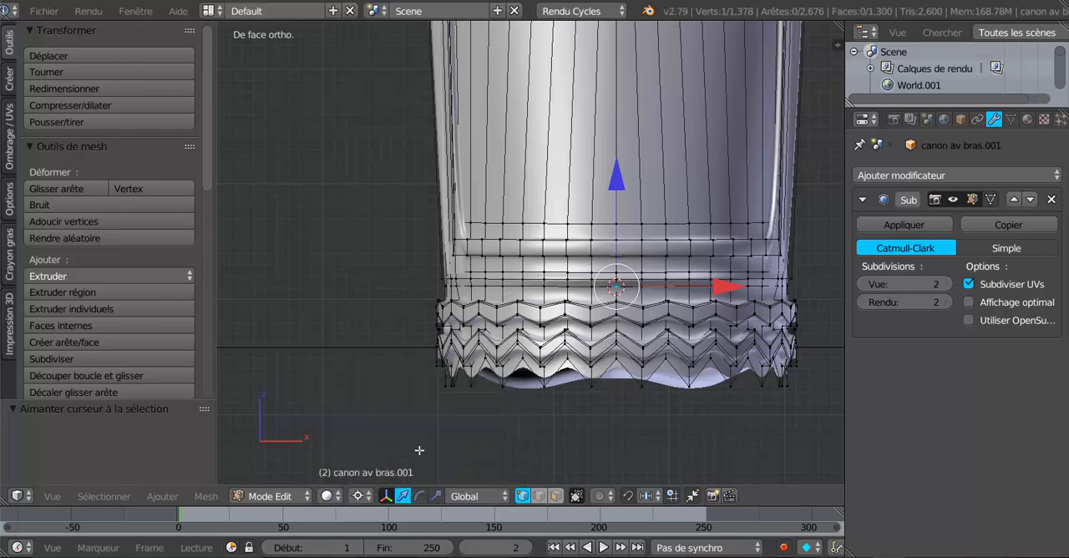
key(a)
key(a)
- Rotate the cuffs by about 13.3° in the right view to follow the forearm's slant, and shift them slightly down along Z
scroll(543, 433, down, 3)
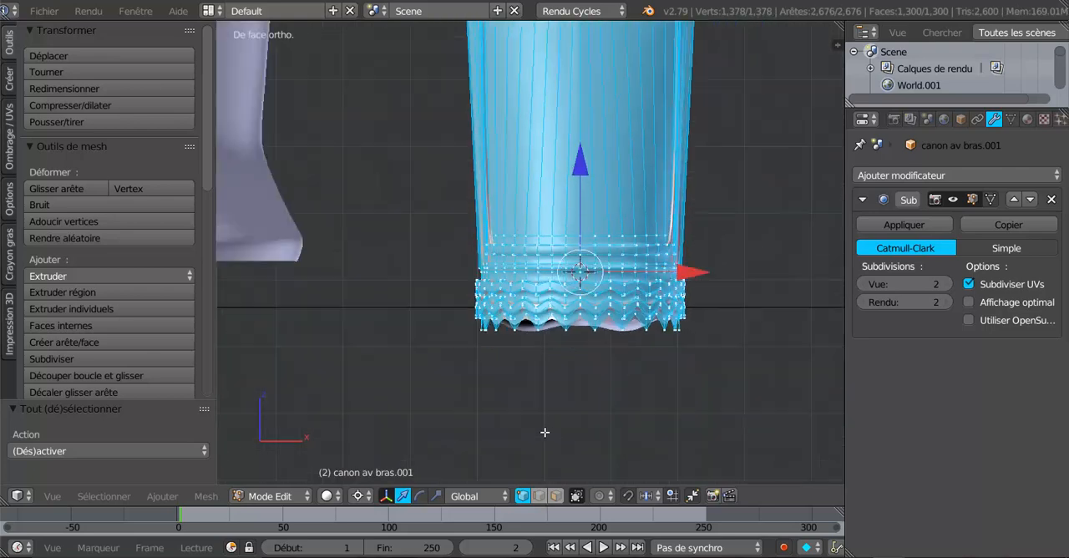
middle_drag(547, 432, 456, 213)
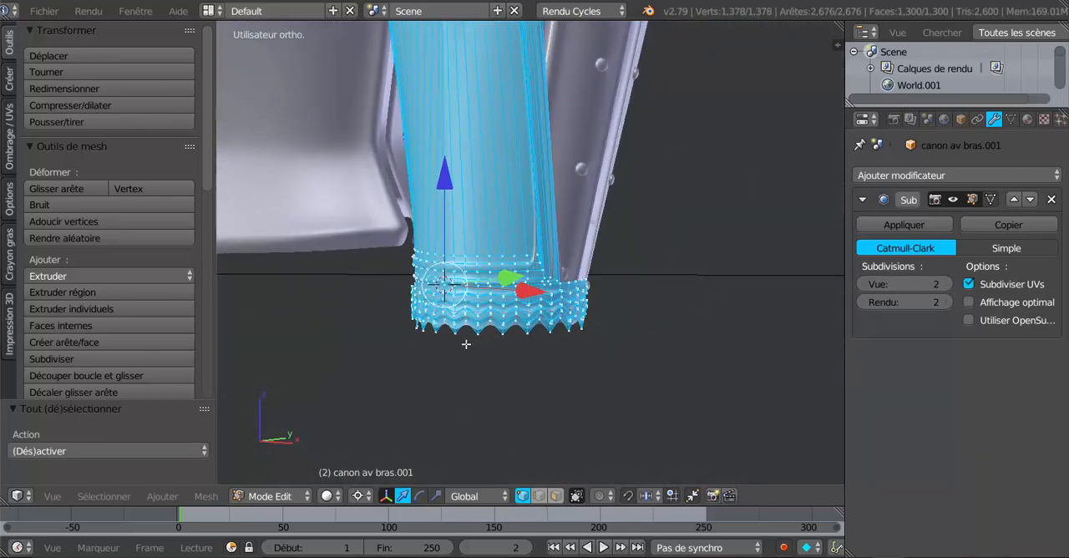
middle_drag(581, 389, 625, 409)
key(KP_3)
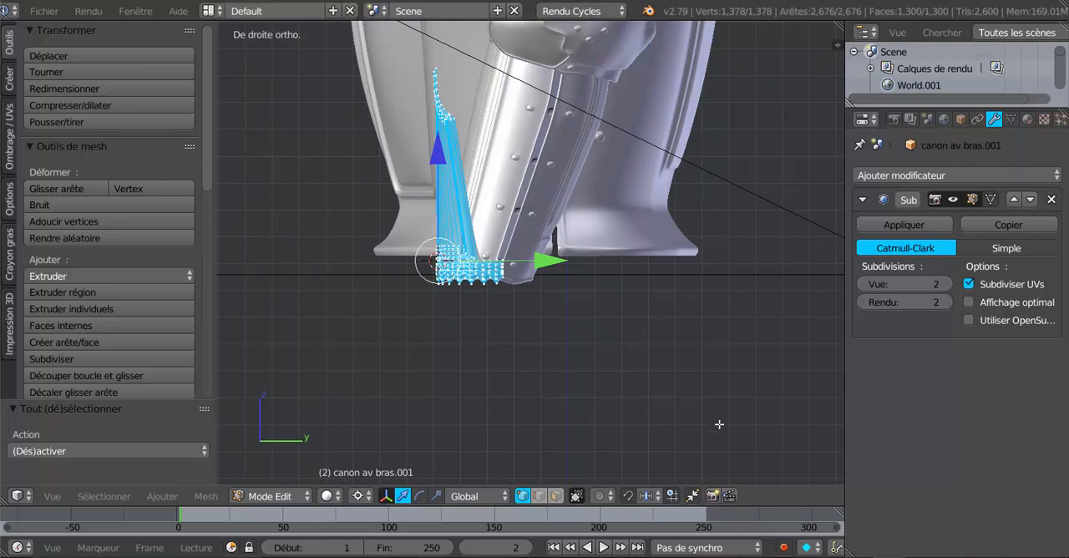
key(r)
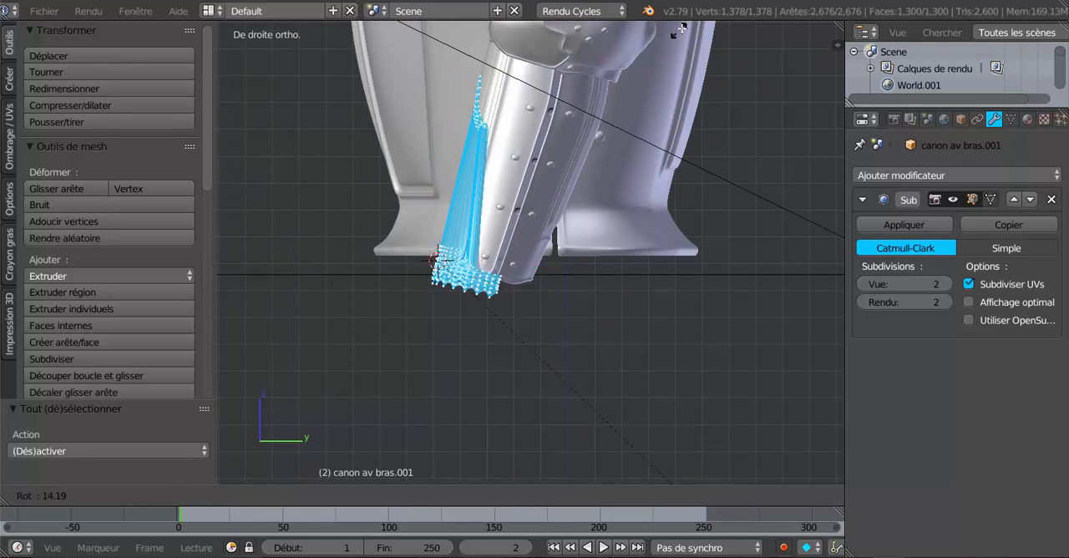
click(685, 25)
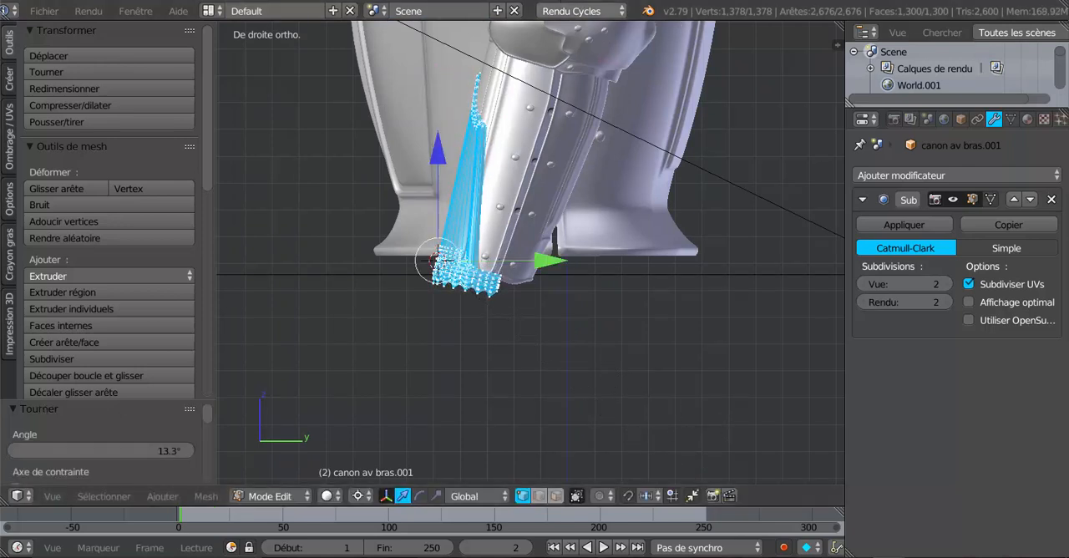
drag(434, 153, 432, 157)
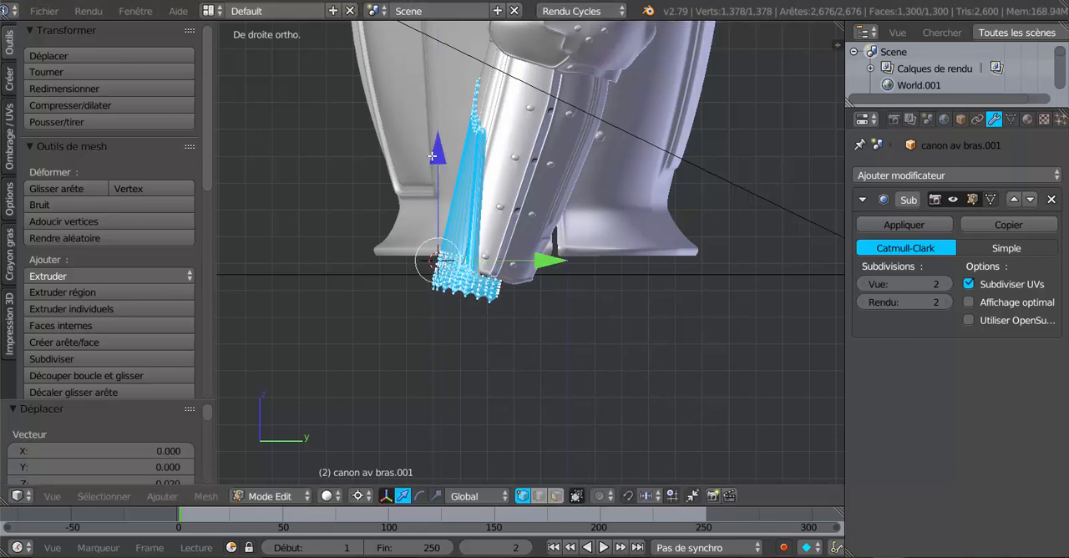
- Examine the tilted cuff's fit on the forearm in object mode from an angle and from the right side
key(Tab)
middle_drag(434, 159, 577, 224)
scroll(517, 107, up, 4)
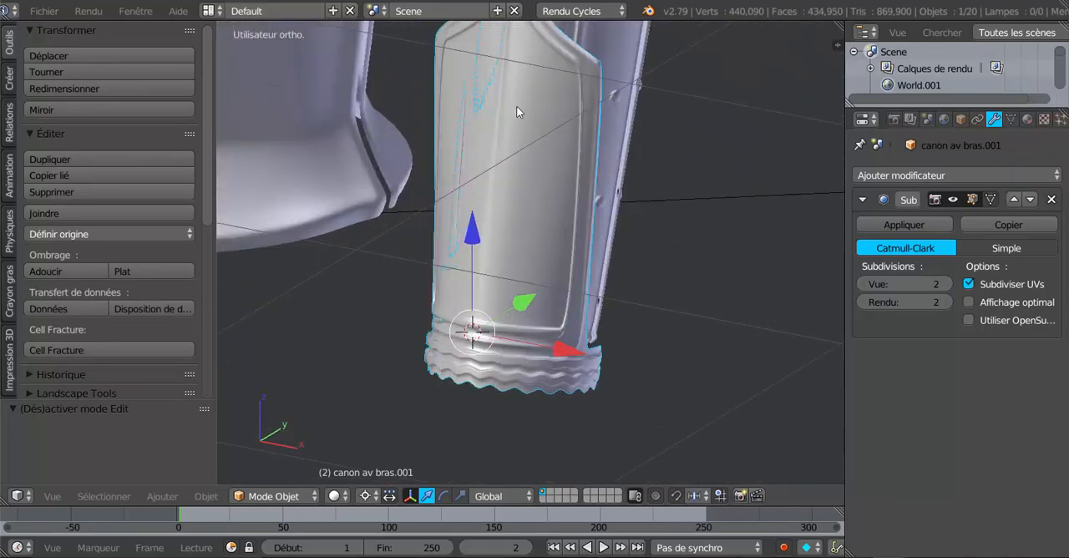
scroll(468, 120, down, 4)
middle_drag(467, 120, 628, 225)
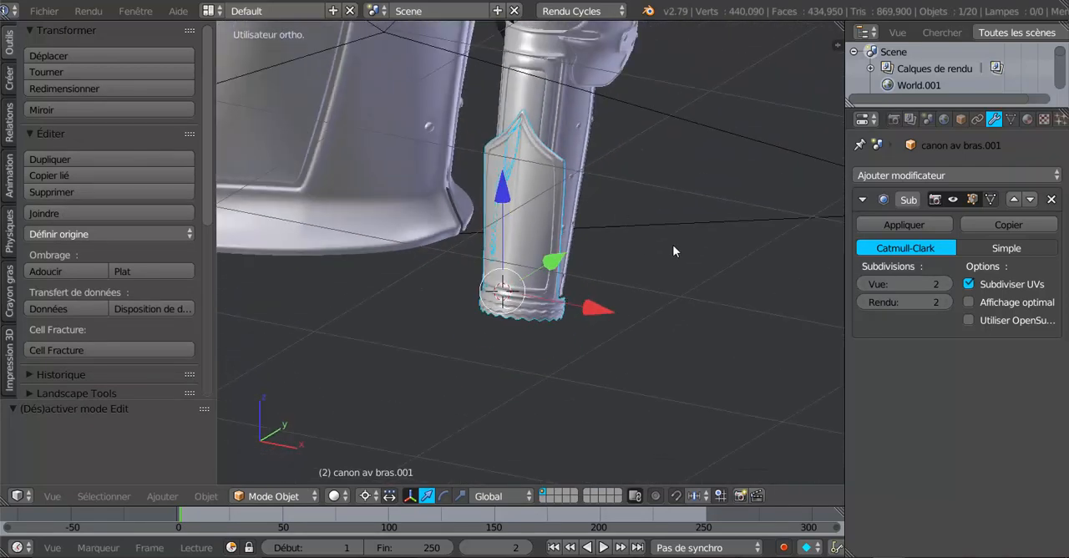
key(KP_3)
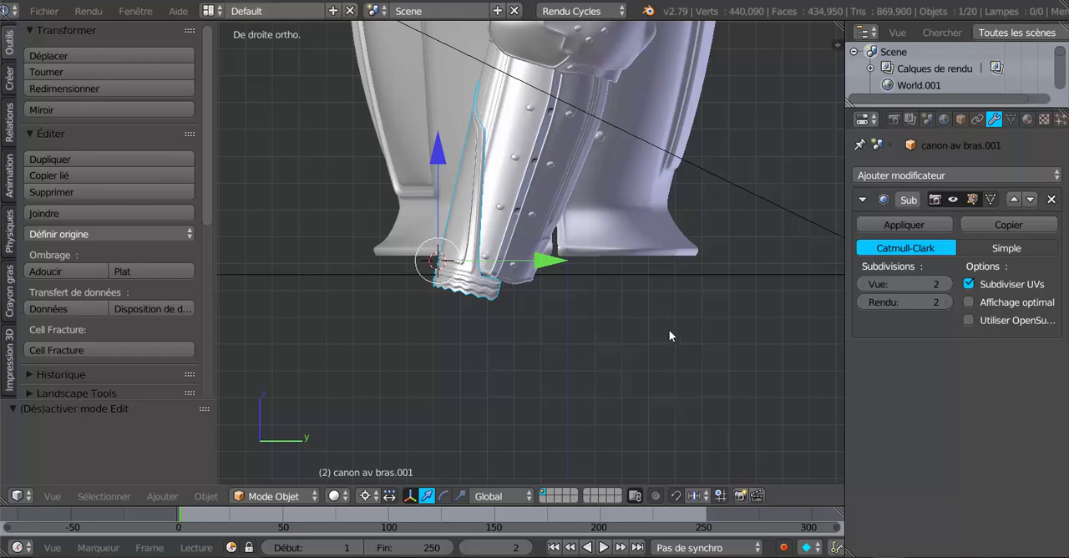
key(Tab)
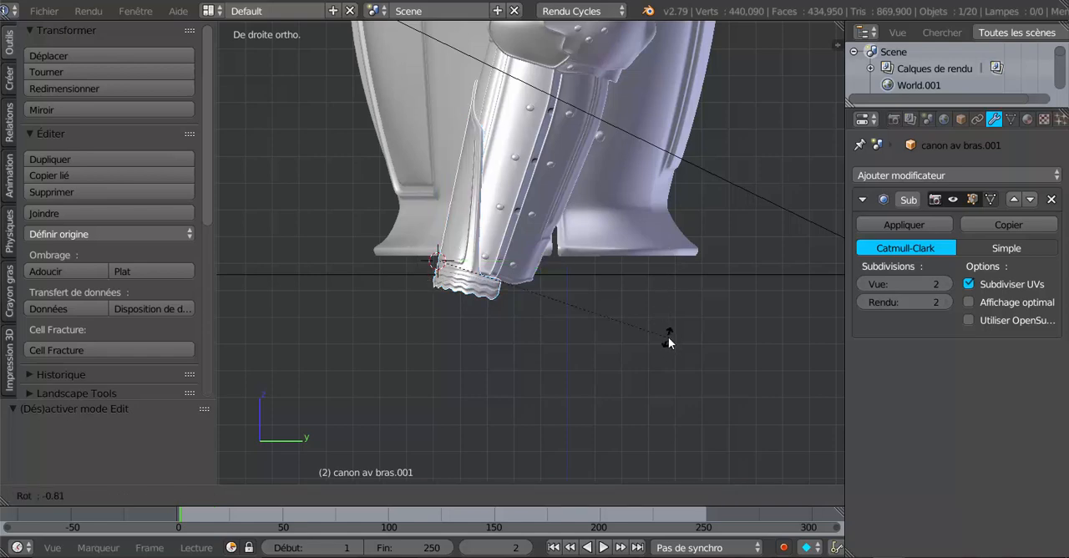
mouse_move(649, 337)
middle_down()
mouse_move(612, 340)
mouse_move(682, 351)
middle_up()
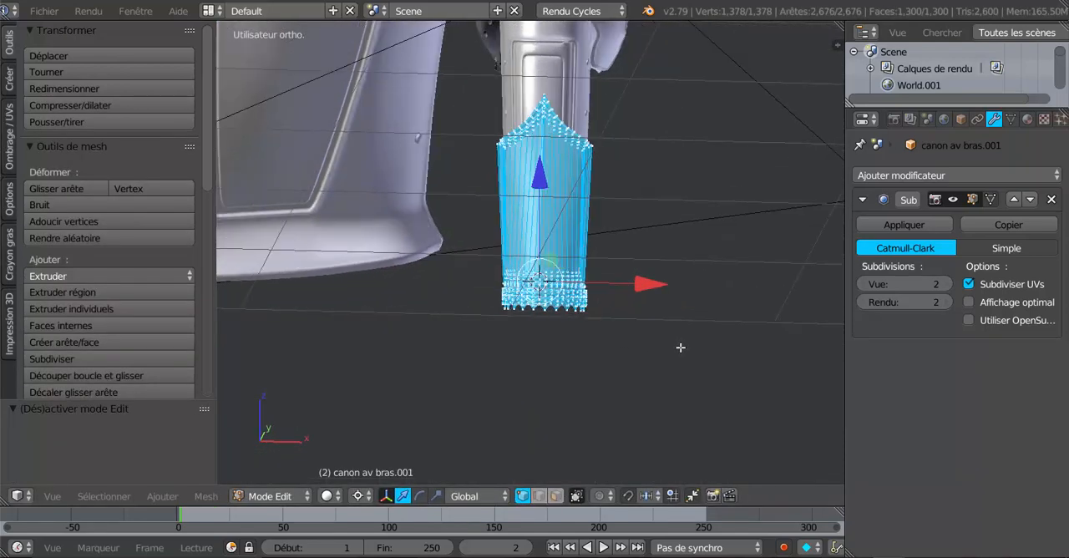
- Inspect both cuffs on the forearms in wireframe and solid shading, from a distance and close up
key(z)
key(Tab)
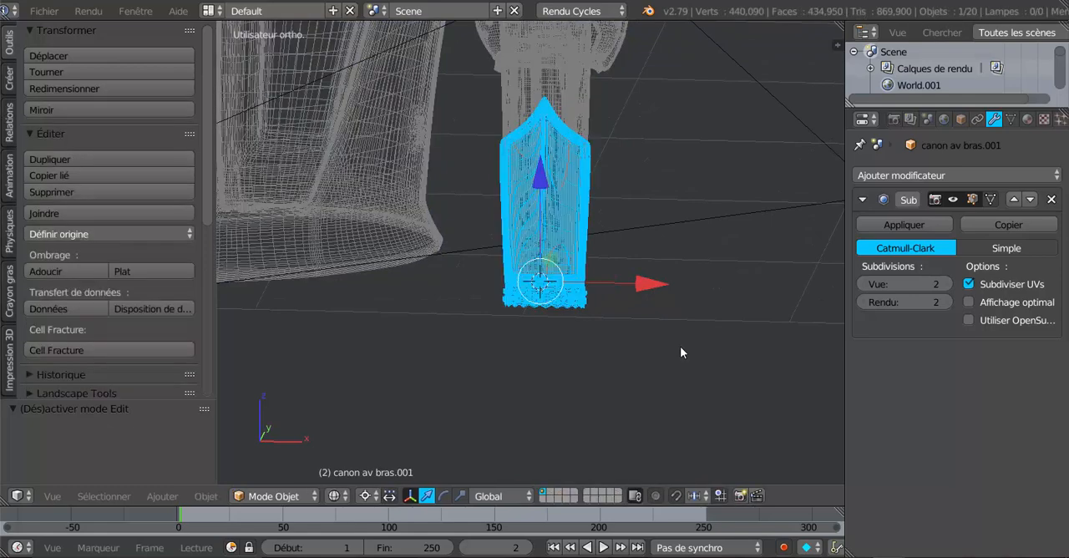
scroll(681, 347, down, 3)
key(z)
scroll(681, 346, down, 2)
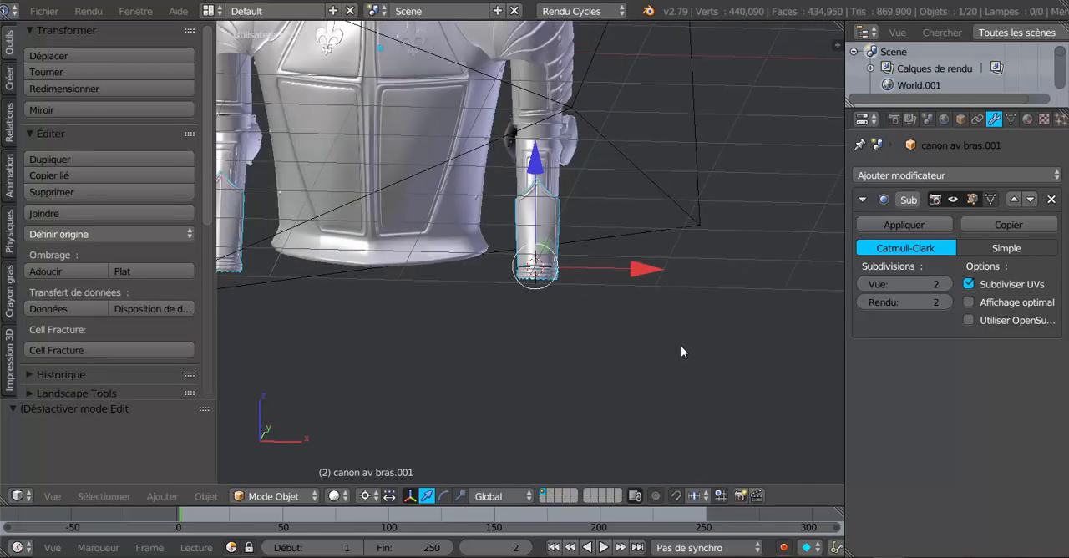
middle_drag(680, 346, 547, 324)
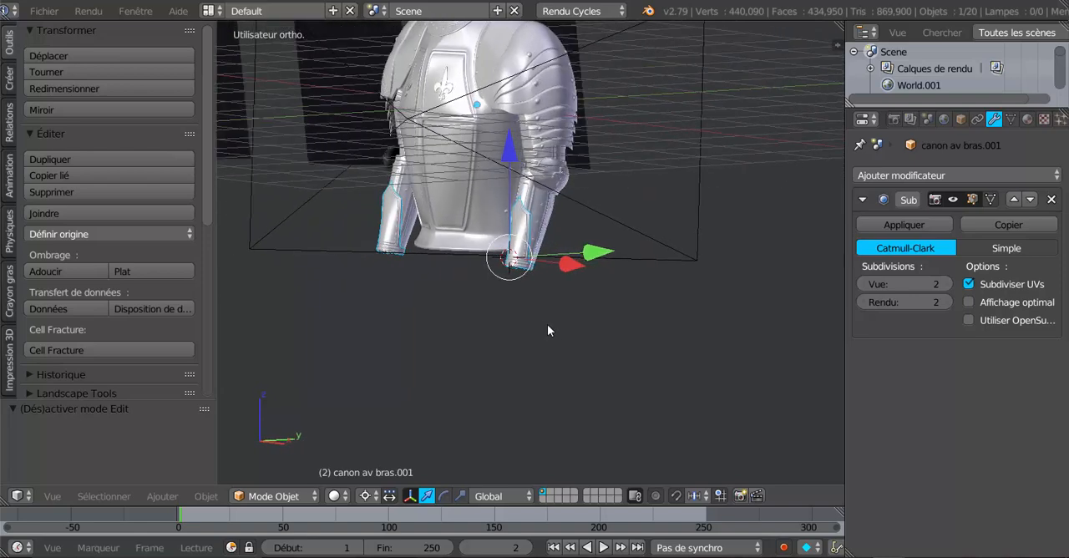
scroll(524, 322, up, 4)
key(Tab)
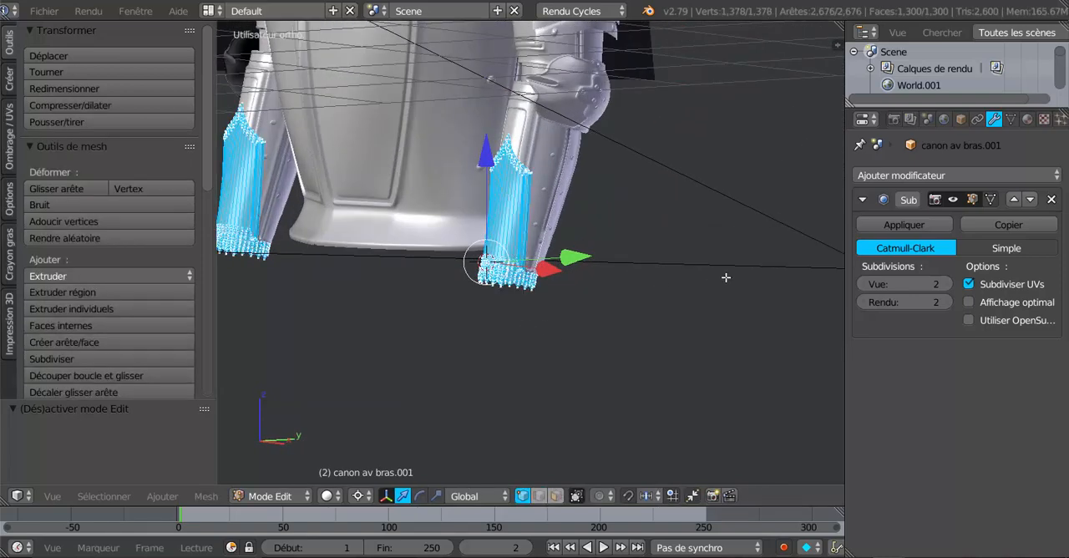
scroll(719, 280, down, 4)
key(Tab)
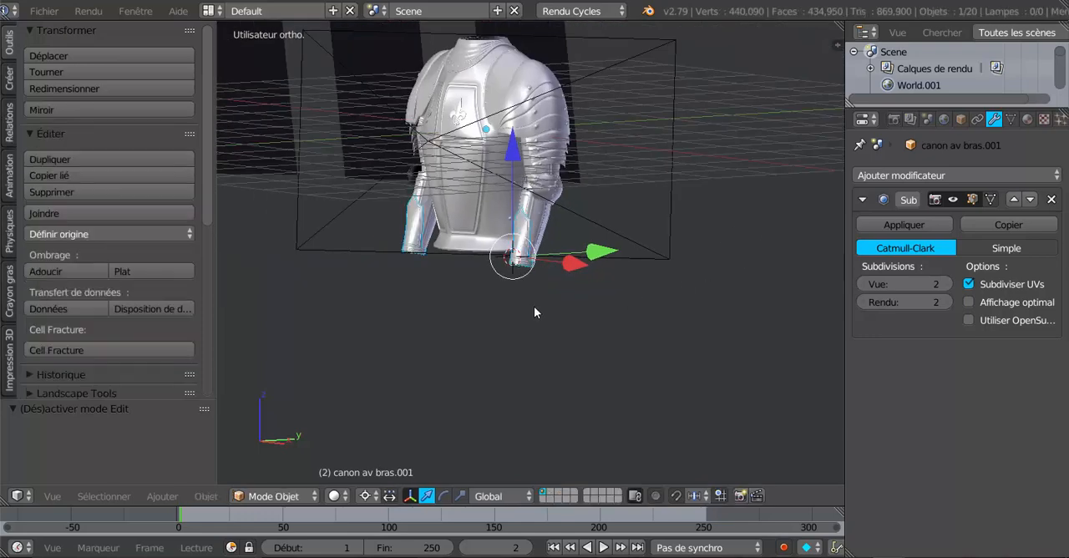
scroll(534, 310, up, 5)
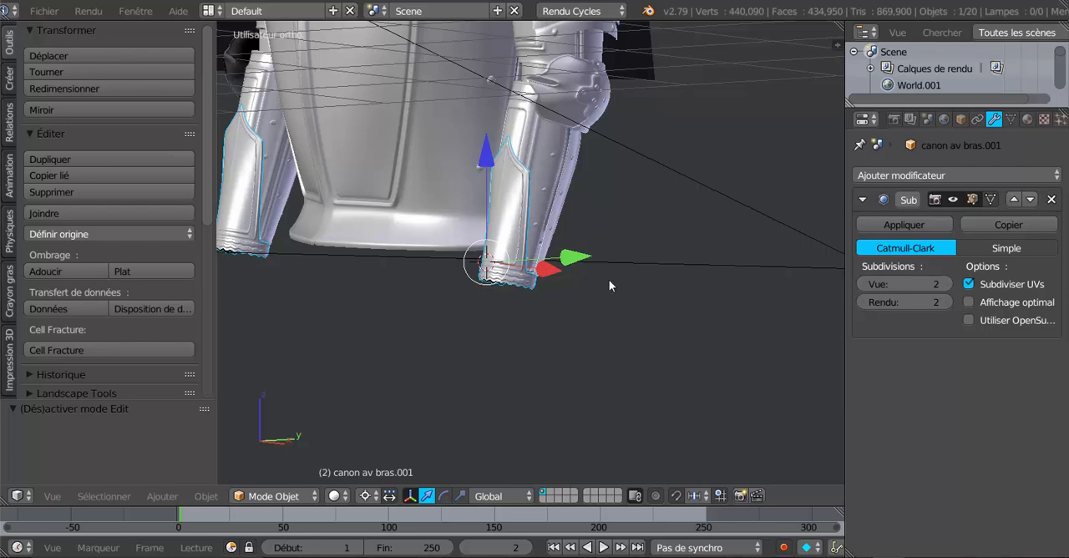
shift+middle_drag(590, 336, 690, 409)
scroll(605, 332, up, 2)
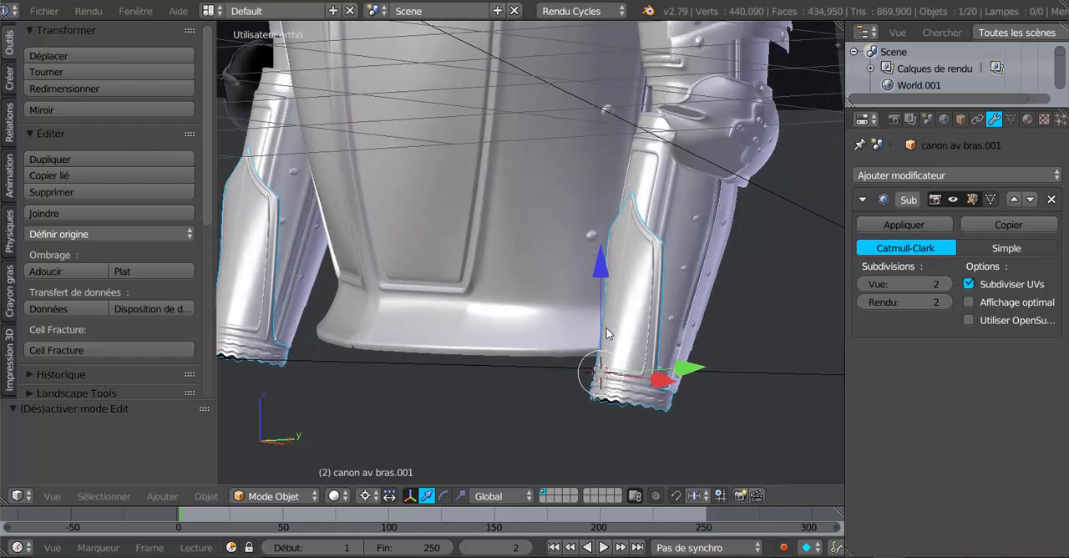
- Reveal the hidden objects and select the detailed gauntlet cuffs, gantelets 2.001
key(a)
right_click(632, 326)
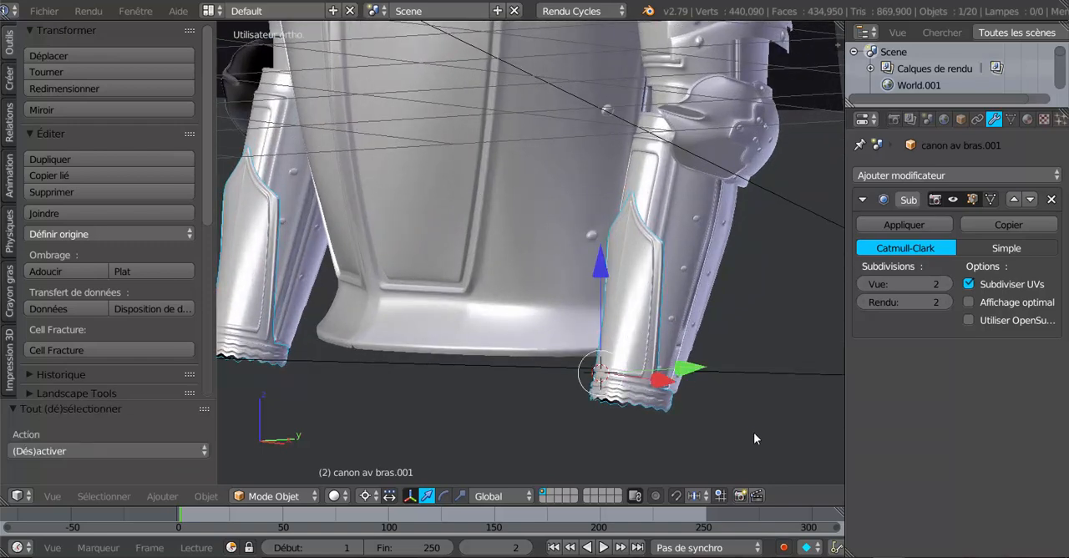
key(alt+h)
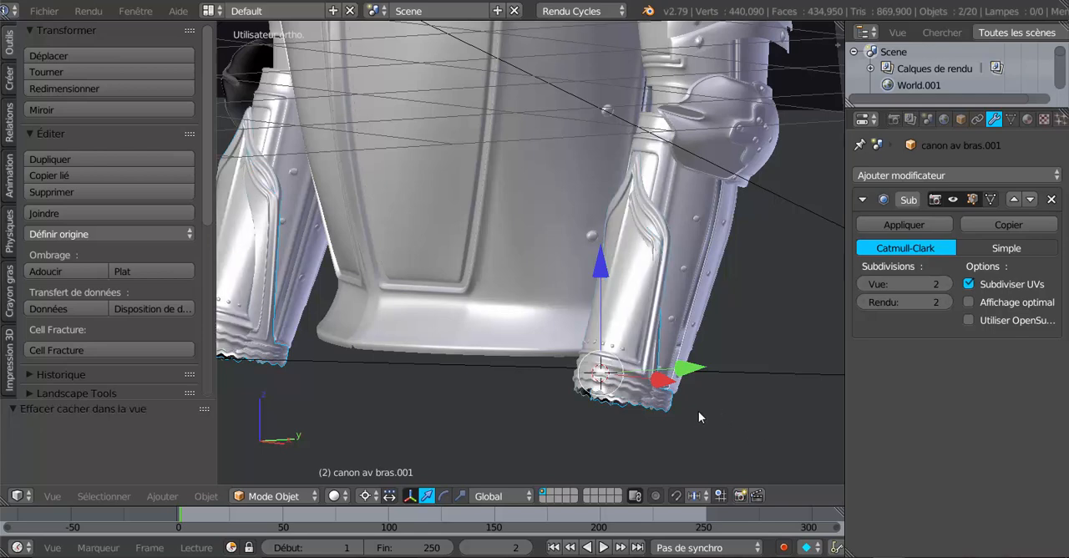
middle_drag(698, 411, 616, 340)
right_click(618, 319)
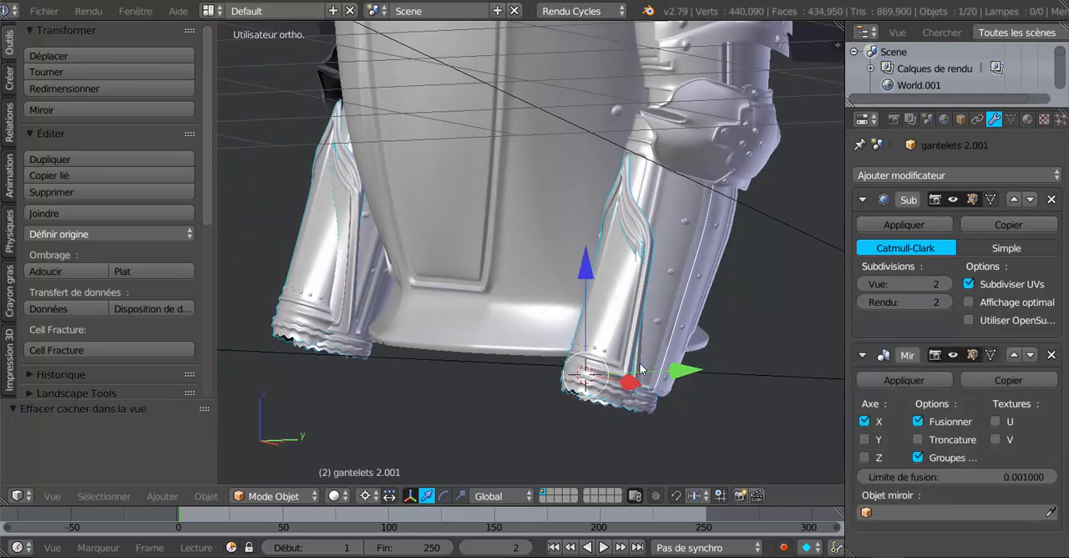
- Move the detailed gauntlet cuffs, gantelets 2.001, about 0.93 along negative Y, away from the forearms
scroll(641, 368, down, 3)
key(g)
key(z)
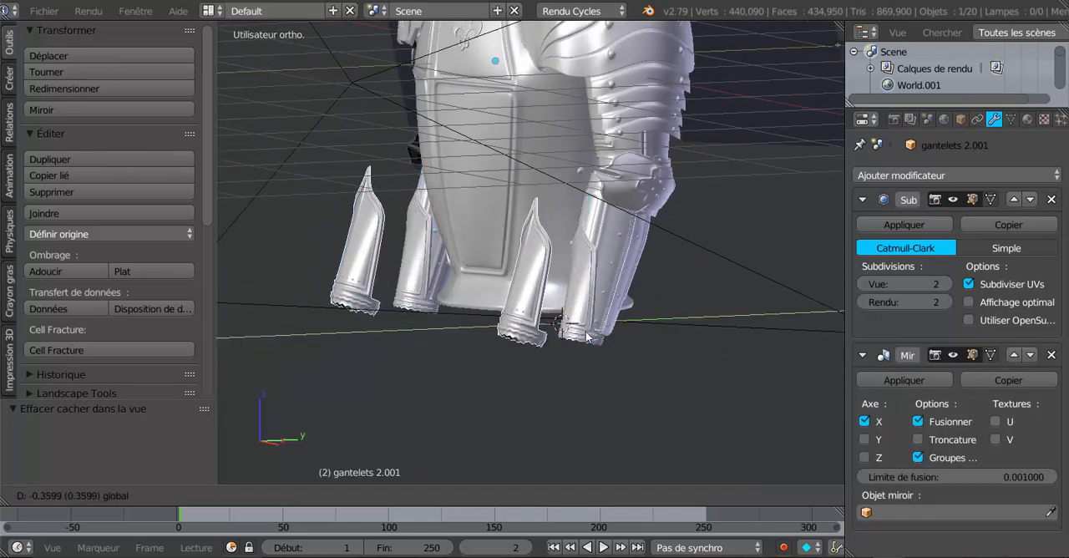
drag(586, 334, 532, 339)
mouse_move(576, 339)
middle_down()
mouse_move(664, 342)
mouse_move(587, 338)
middle_up()
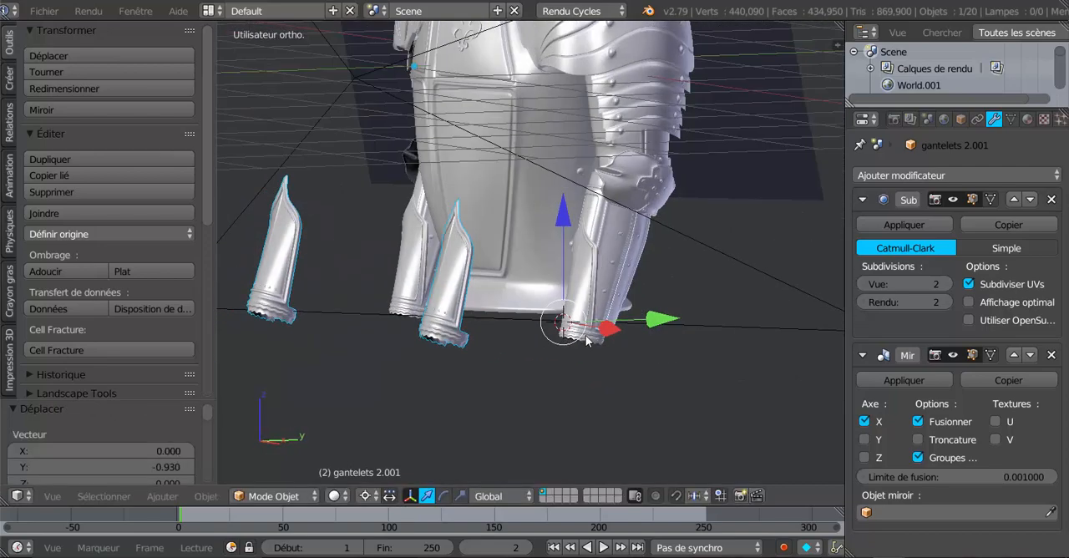
middle_drag(490, 348, 450, 346)
- Shift the detailed gauntlet cuffs a further 2.287 or so along negative Y, well in front of the armour
drag(653, 324, 506, 335)
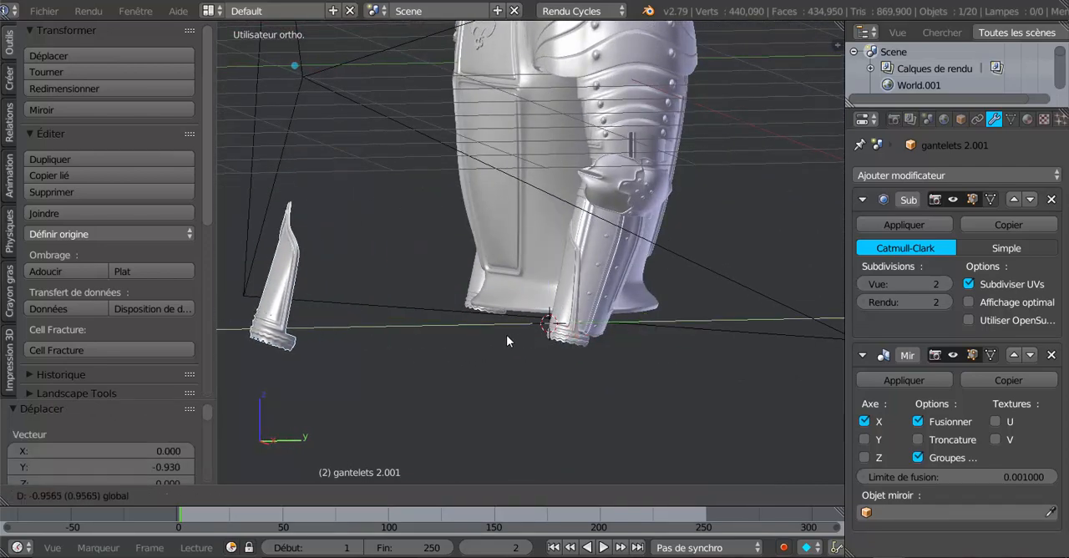
middle_drag(508, 334, 576, 329)
middle_drag(583, 269, 539, 391)
scroll(673, 358, down, 4)
drag(640, 273, 504, 304)
scroll(511, 312, up, 4)
middle_drag(525, 319, 710, 327)
scroll(628, 322, up, 3)
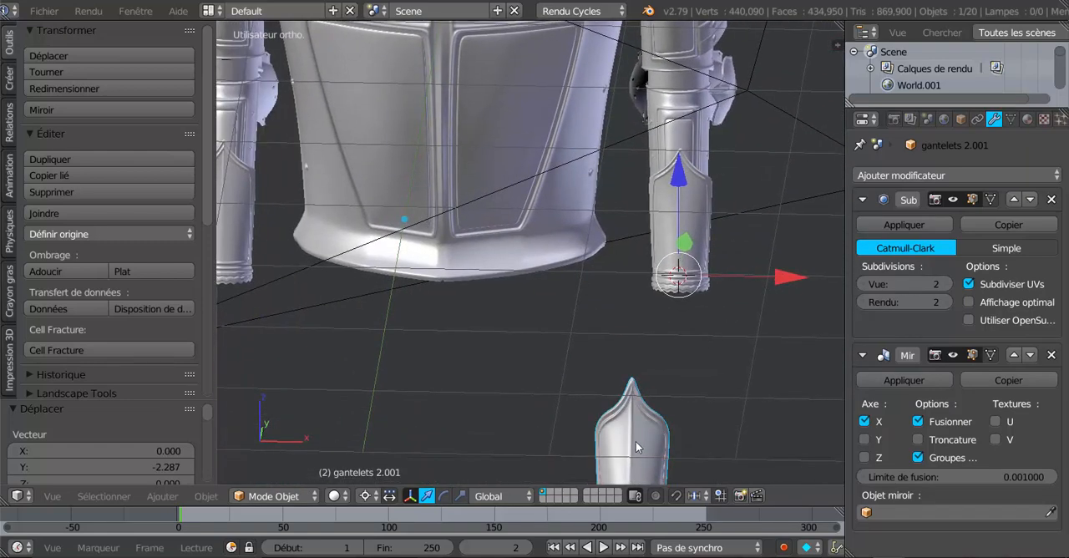
- Hide the detailed gauntlet cuffs and select the plain forearm cuffs, canon av bras.001
key(h)
right_click(680, 257)
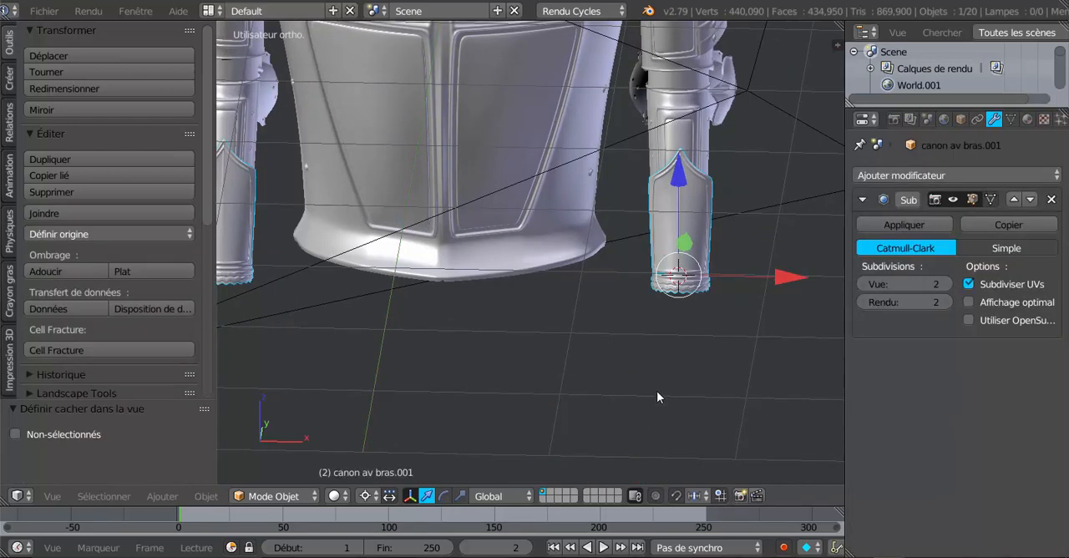
mouse_move(656, 390)
middle_down()
mouse_move(626, 369)
mouse_move(643, 401)
middle_up()
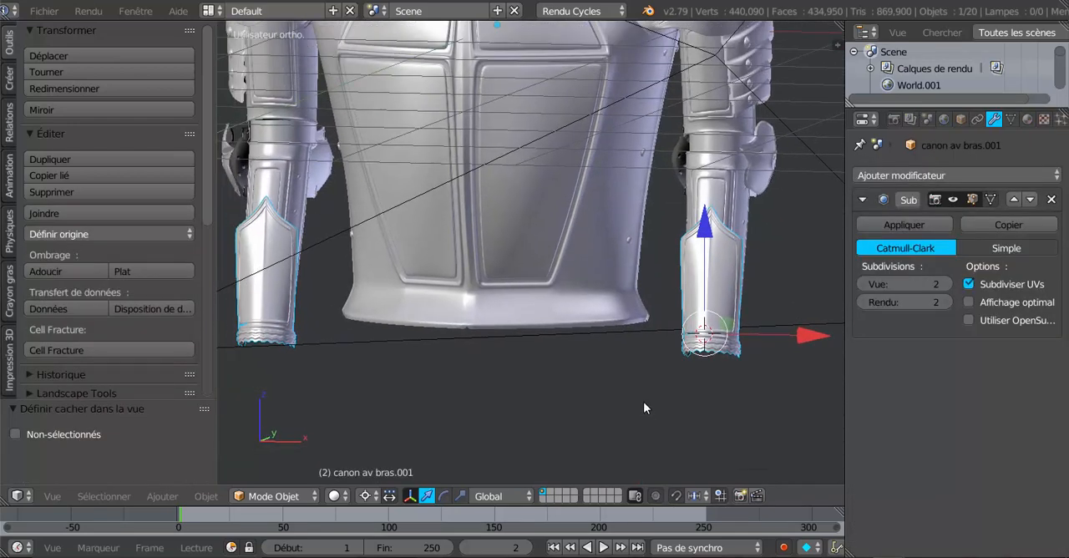
- Switch the viewport to rendered shading and examine the plain cuffs on the forearms from an angle and from the front
click(333, 498)
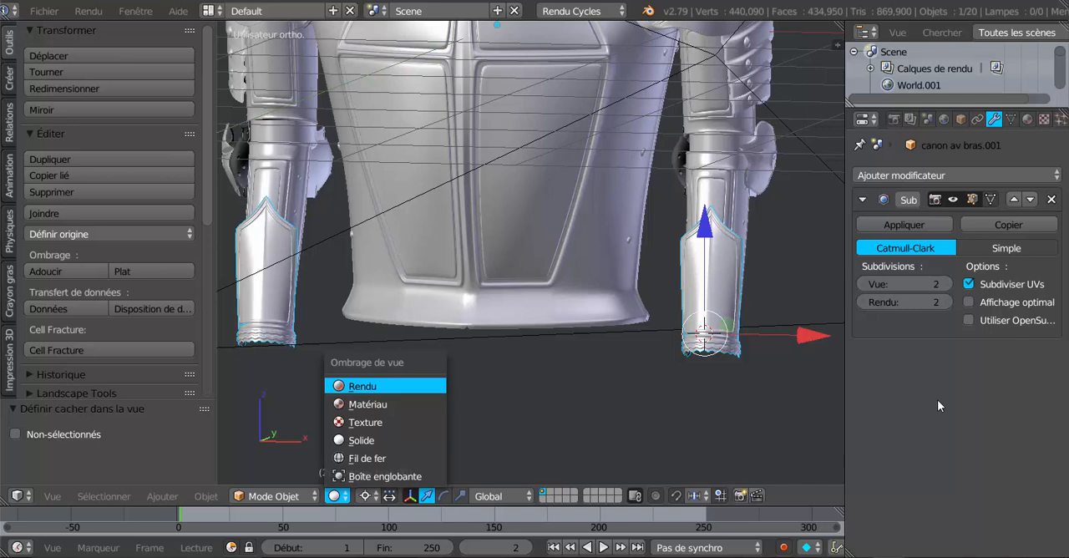
key(Return)
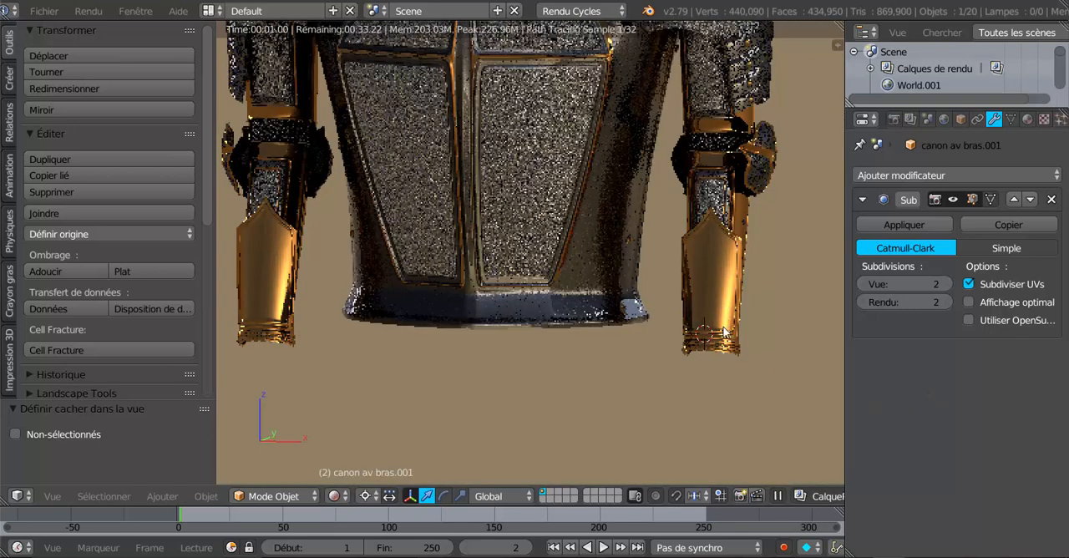
middle_drag(667, 326, 543, 327)
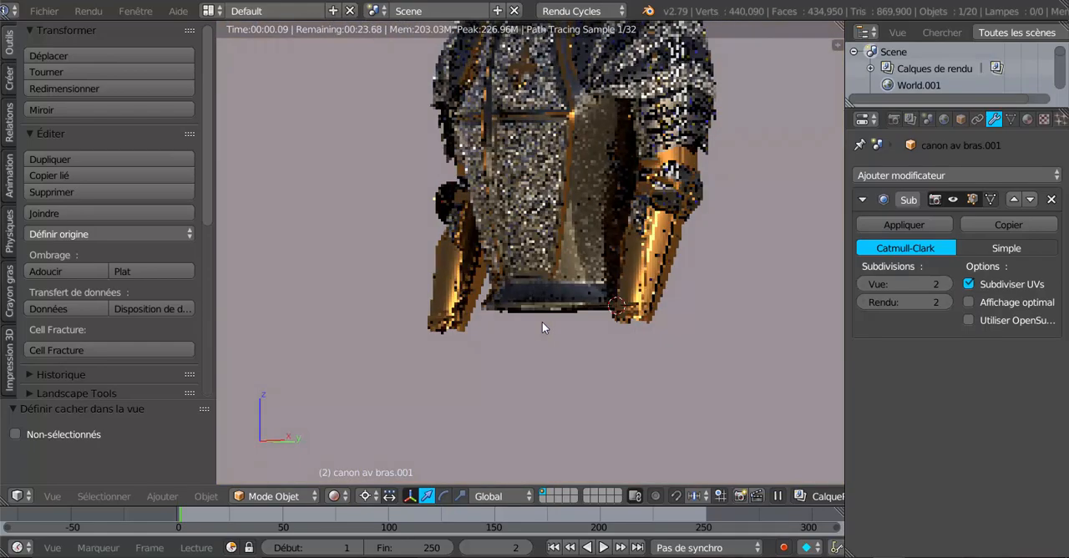
scroll(542, 321, up, 5)
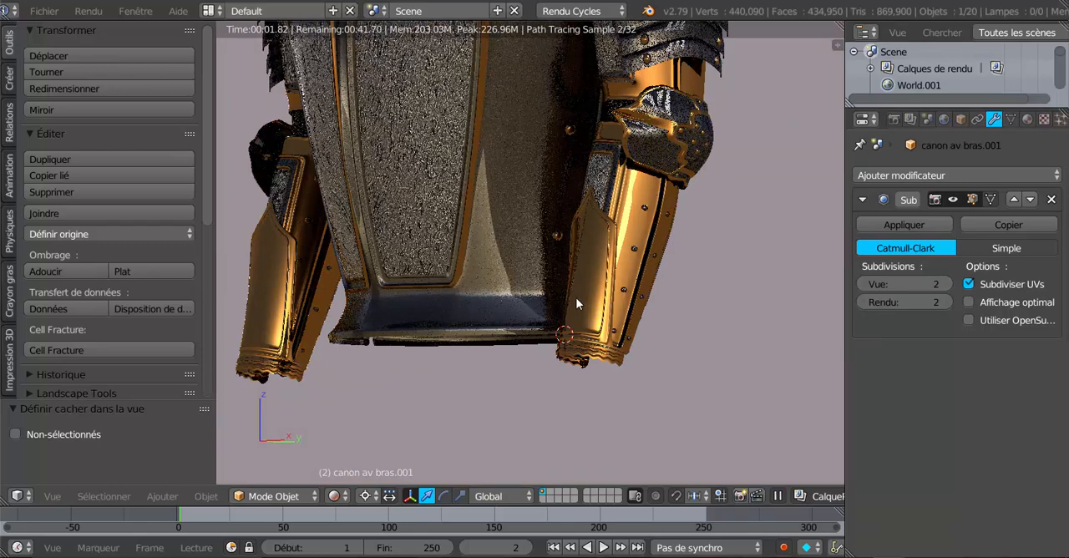
scroll(592, 282, down, 2)
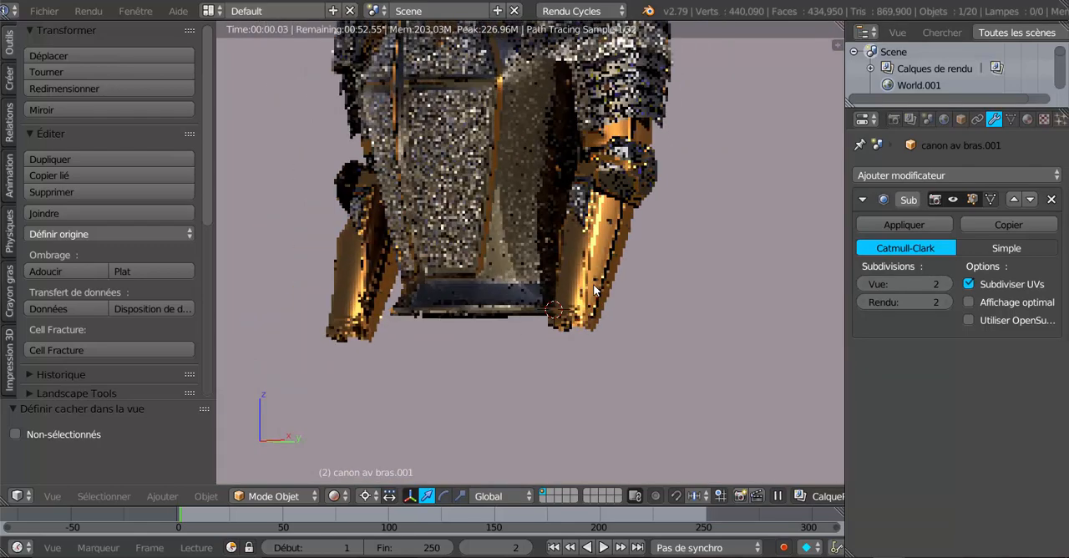
key(KP_5)
key(KP_1)
middle_drag(698, 298, 712, 355)
scroll(629, 297, up, 4)
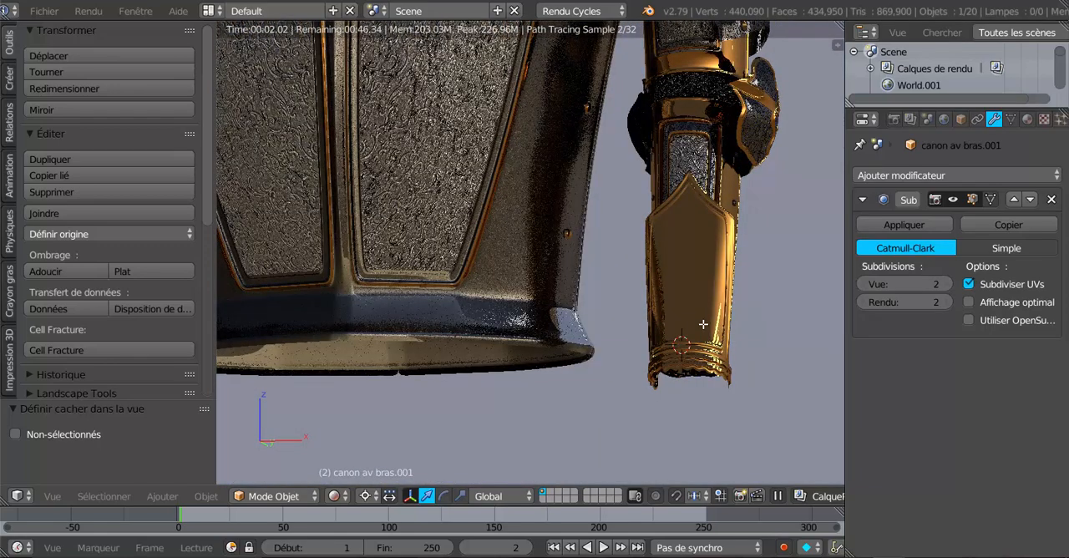
- Put the cuffs in edit mode and inspect the gold surface and borders in the rendered view, close up and from several sides
key(Tab)
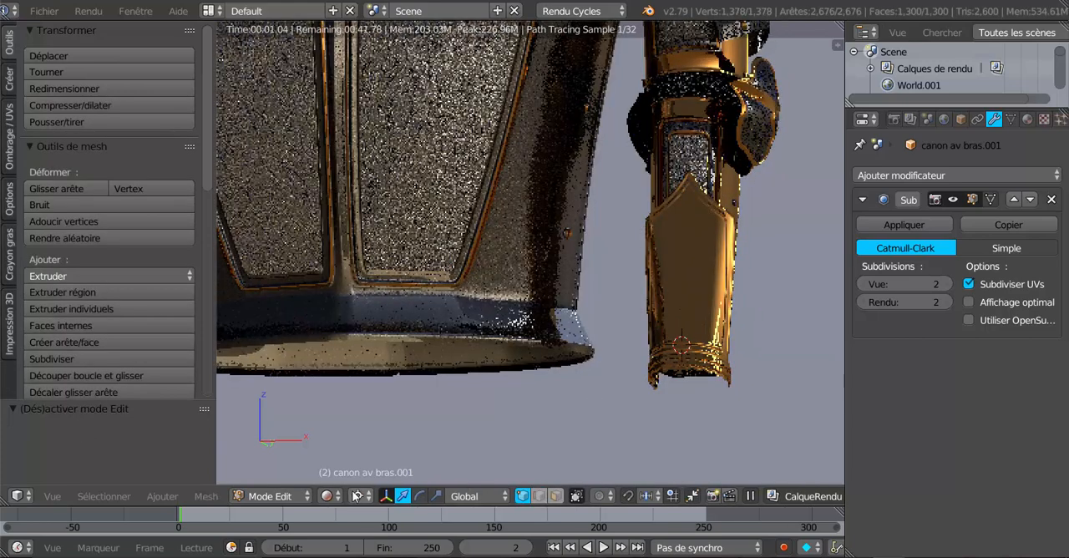
click(357, 496)
click(397, 458)
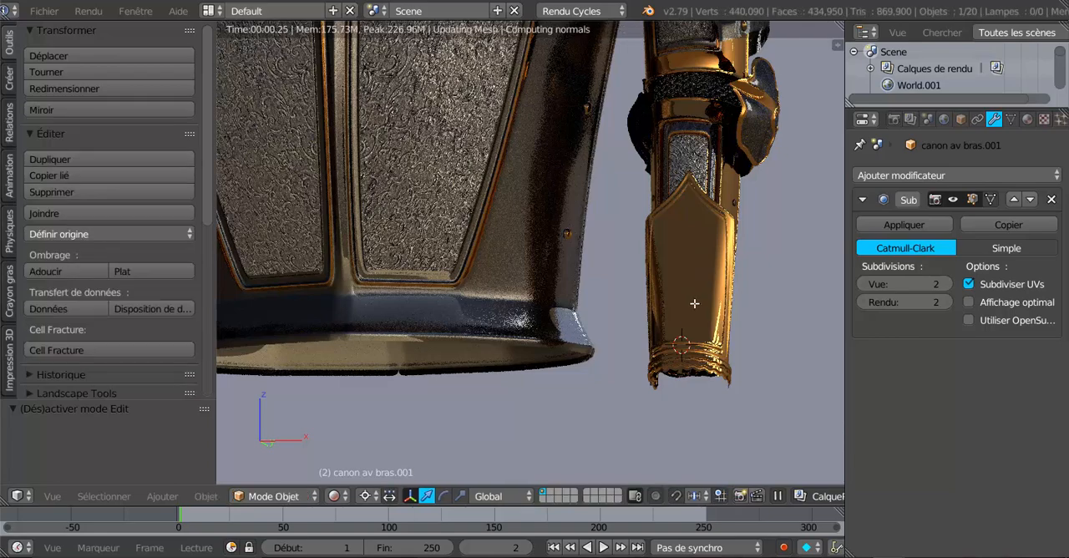
scroll(696, 269, down, 5)
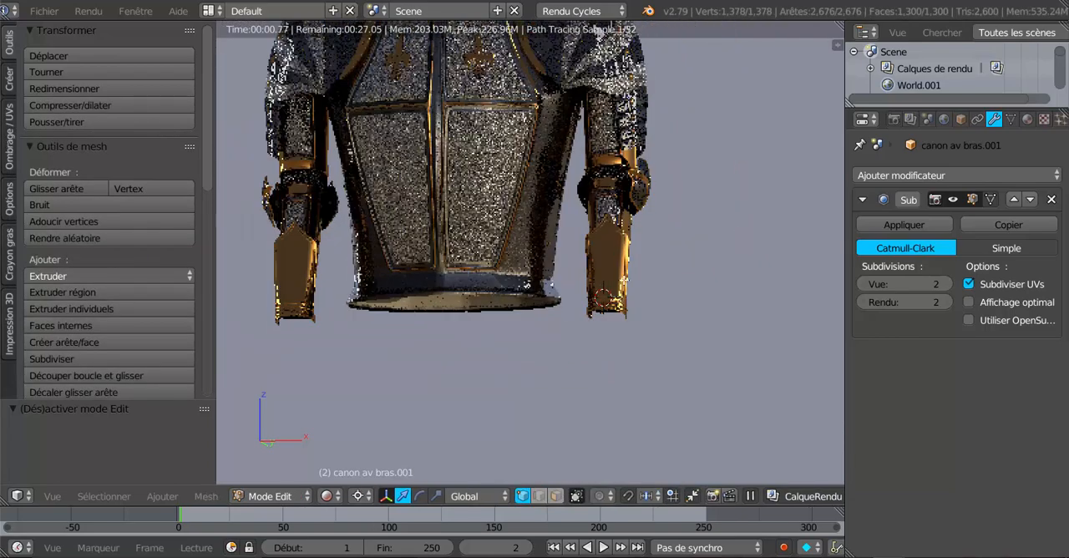
scroll(528, 265, up, 5)
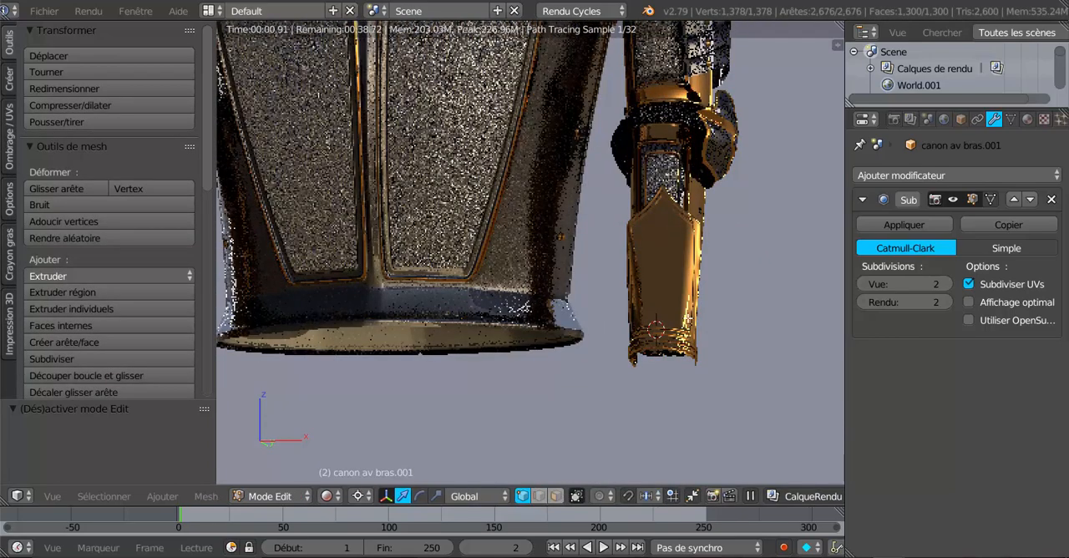
middle_drag(689, 321, 647, 332)
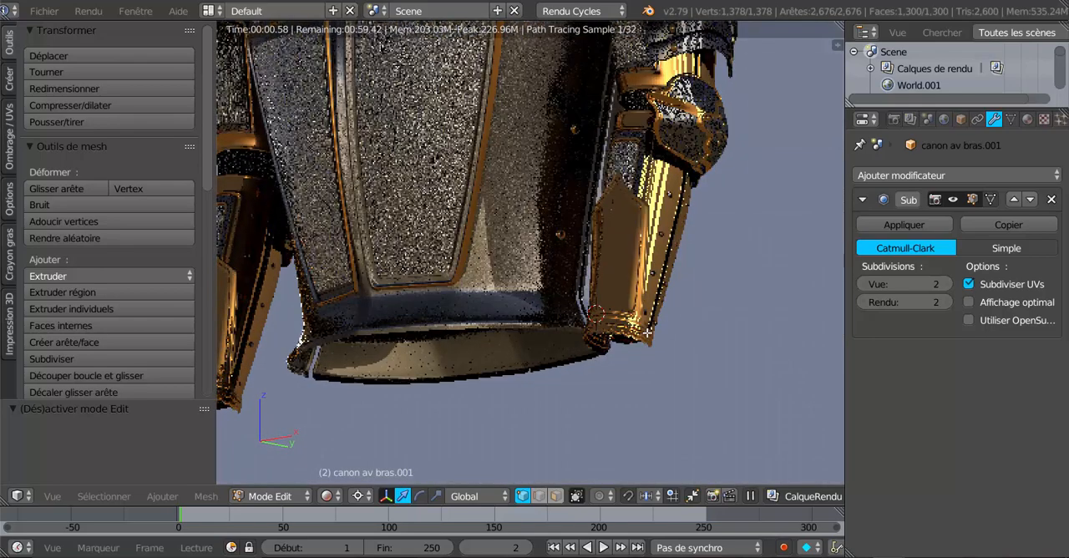
scroll(647, 333, up, 2)
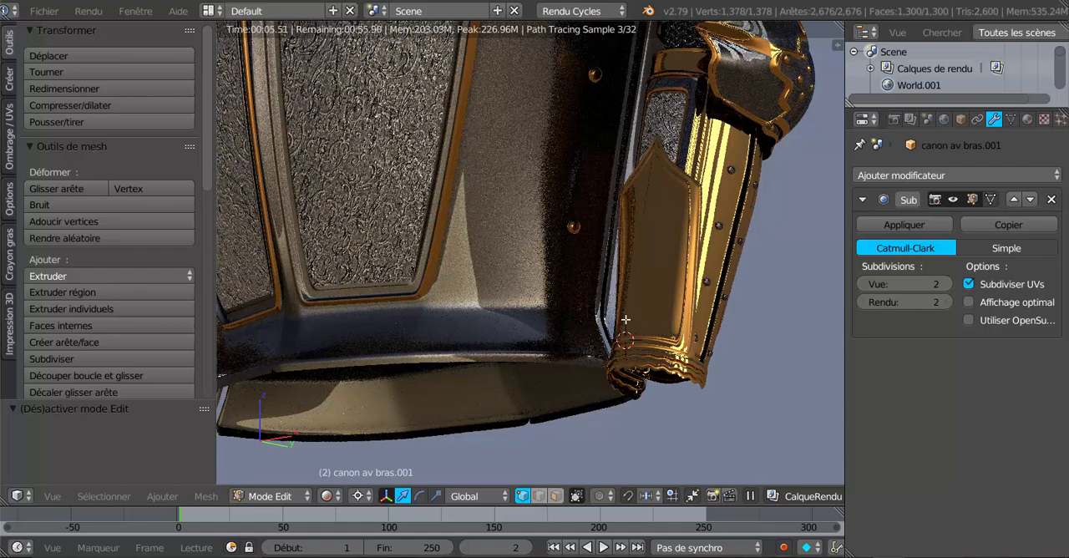
middle_drag(623, 319, 491, 317)
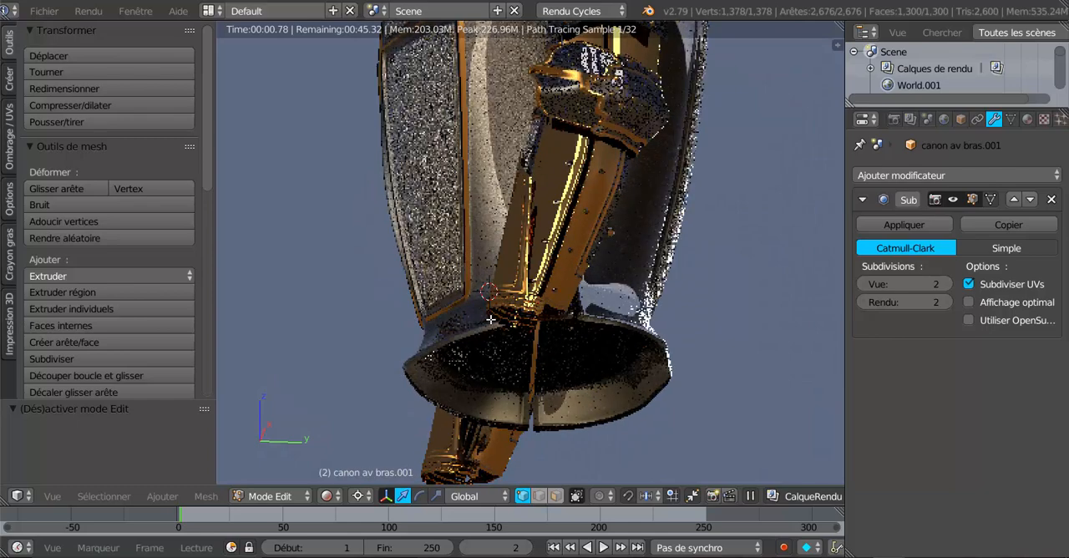
middle_drag(490, 319, 709, 339)
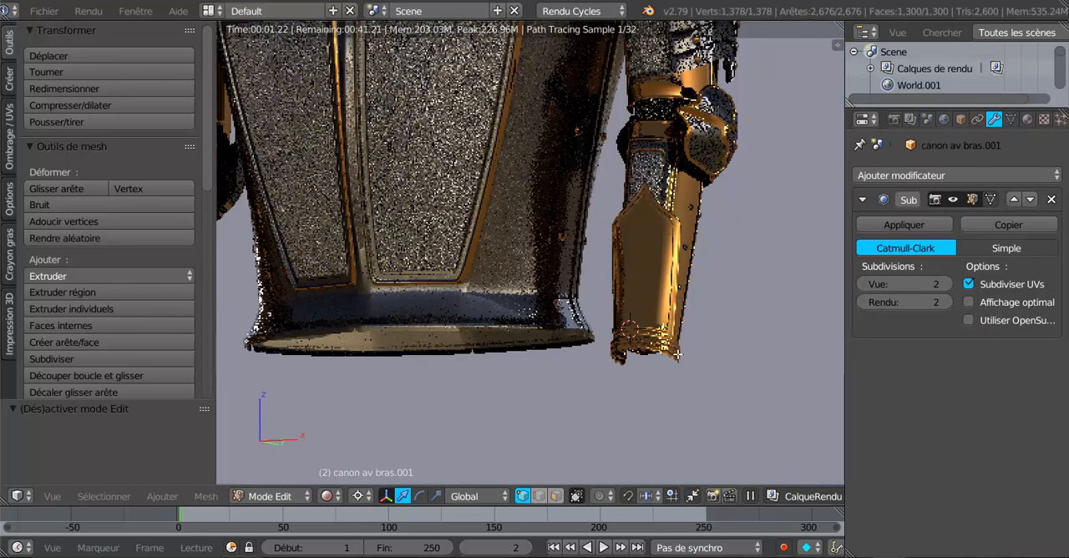
- Return the cuffs to object mode and set the viewport to solid shading
click(359, 496)
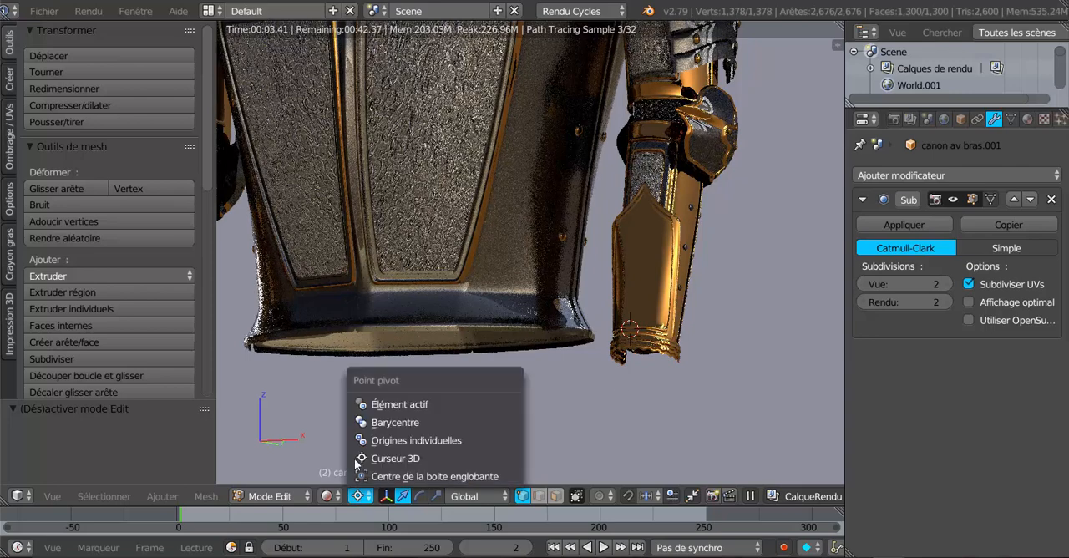
click(328, 496)
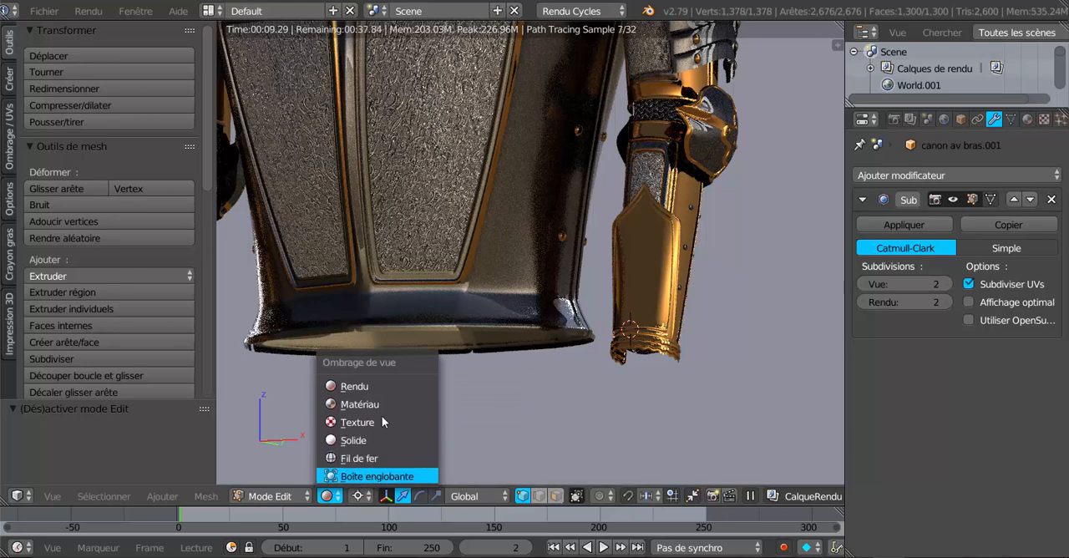
key(Tab)
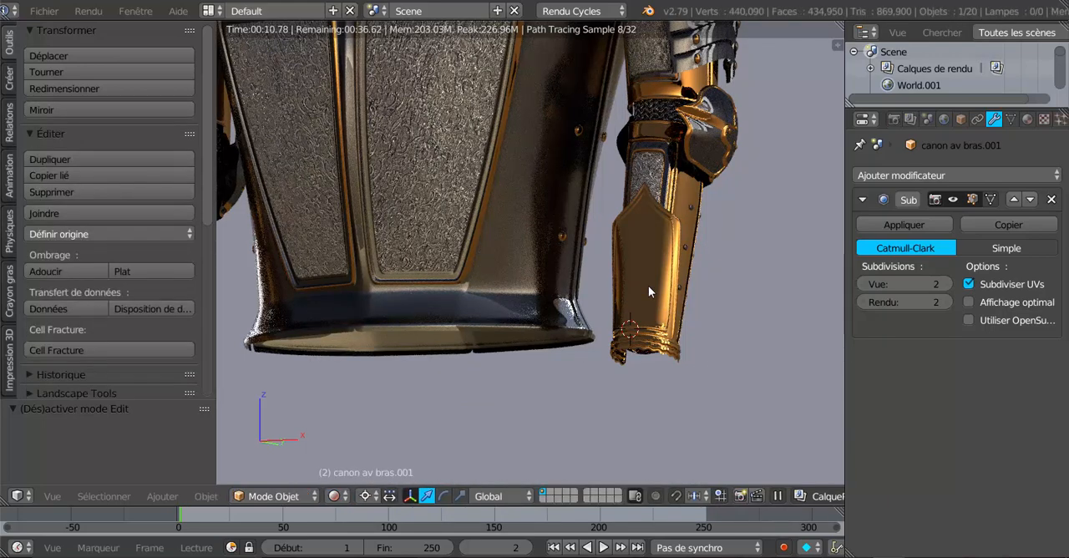
click(336, 499)
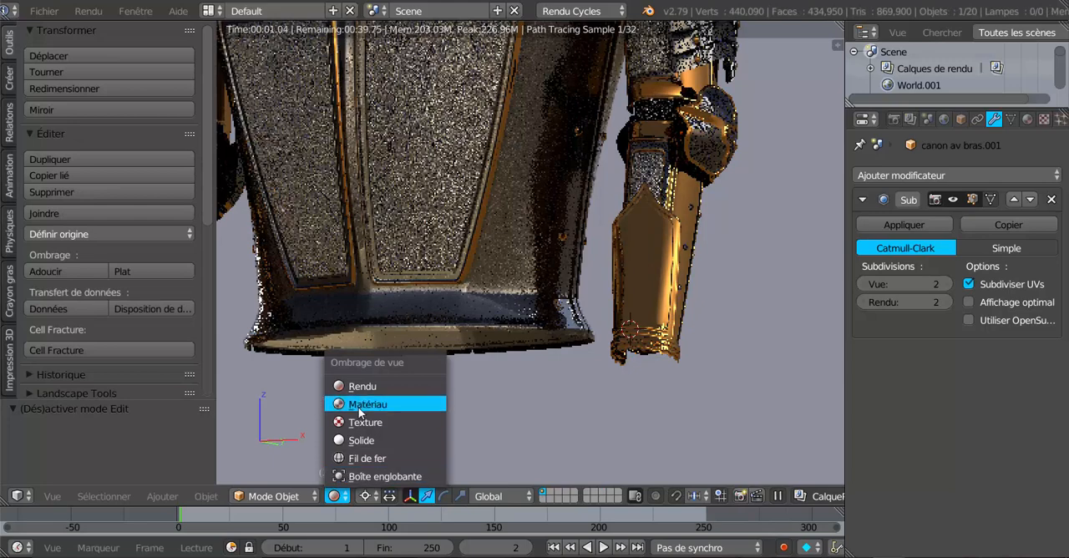
click(352, 440)
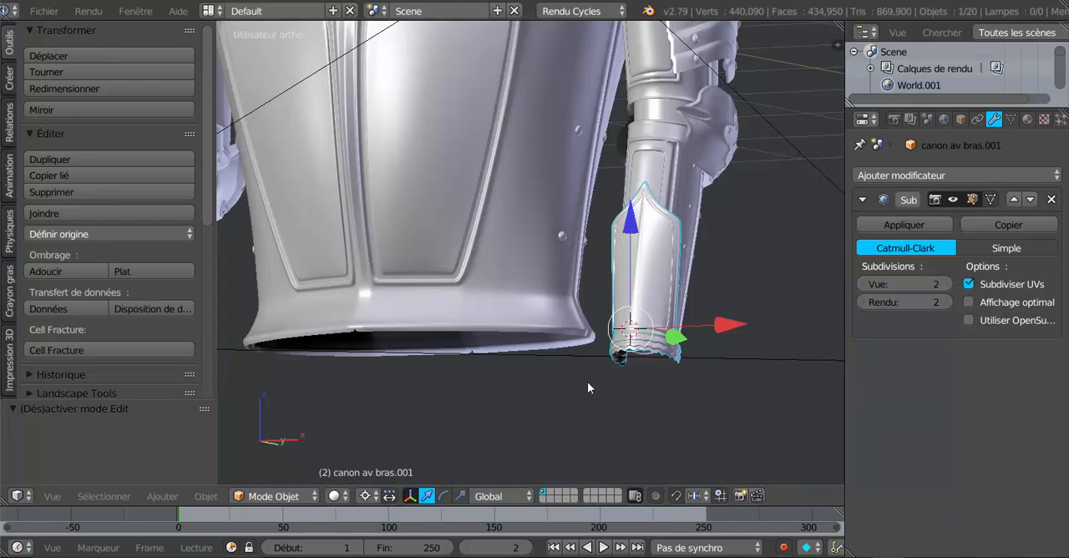
- Open the cuff mesh for editing, widen the properties area to show its vertex groups, and deselect all vertices
key(Tab)
middle_drag(707, 382, 689, 398)
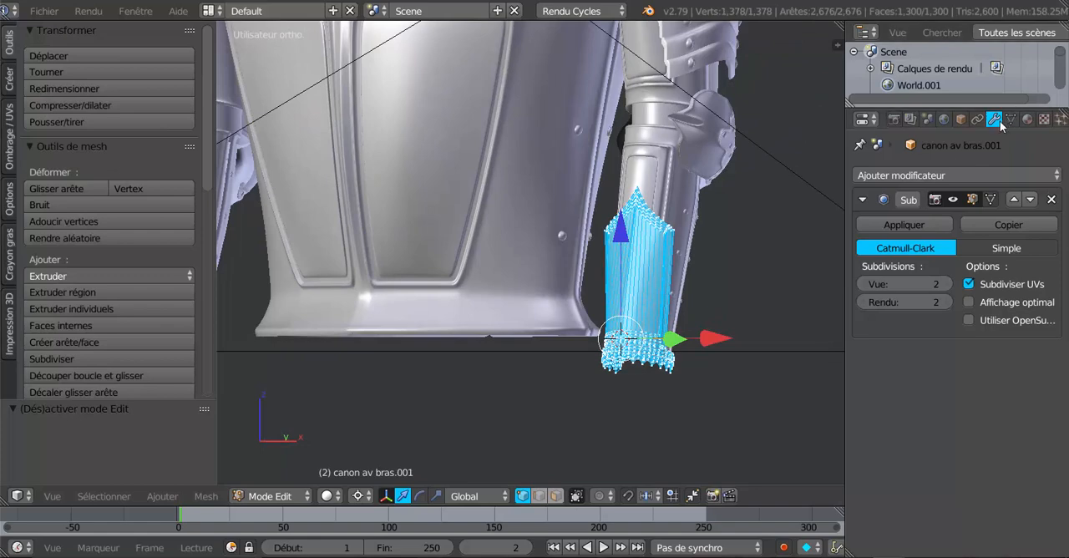
drag(847, 242, 816, 242)
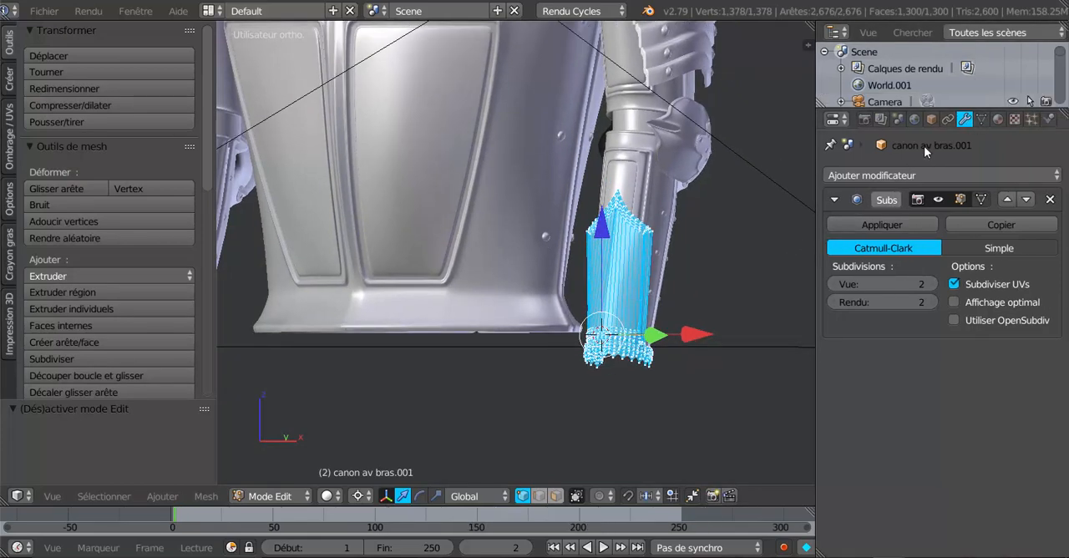
click(981, 120)
middle_drag(735, 331, 658, 396)
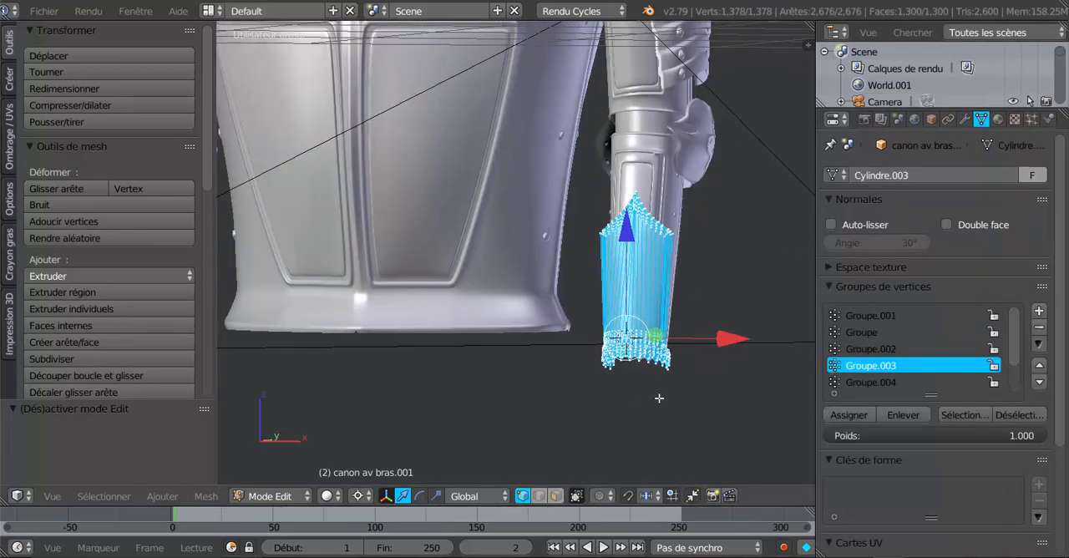
key(a)
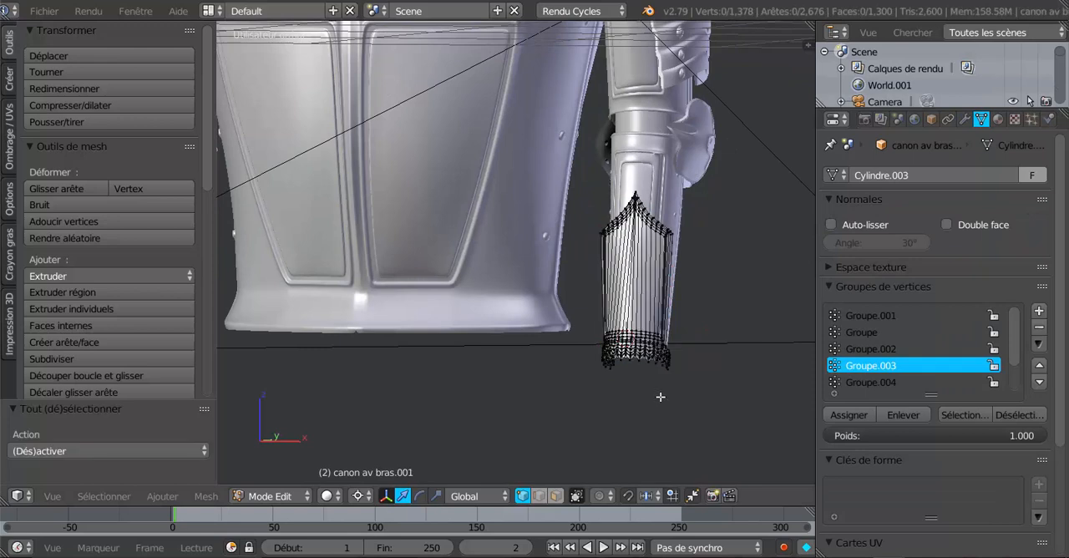
- Select the vertices of the group Groupe.004 and inspect that band along the cuff's border from an angle
click(870, 381)
click(869, 365)
click(870, 348)
scroll(697, 376, down, 2)
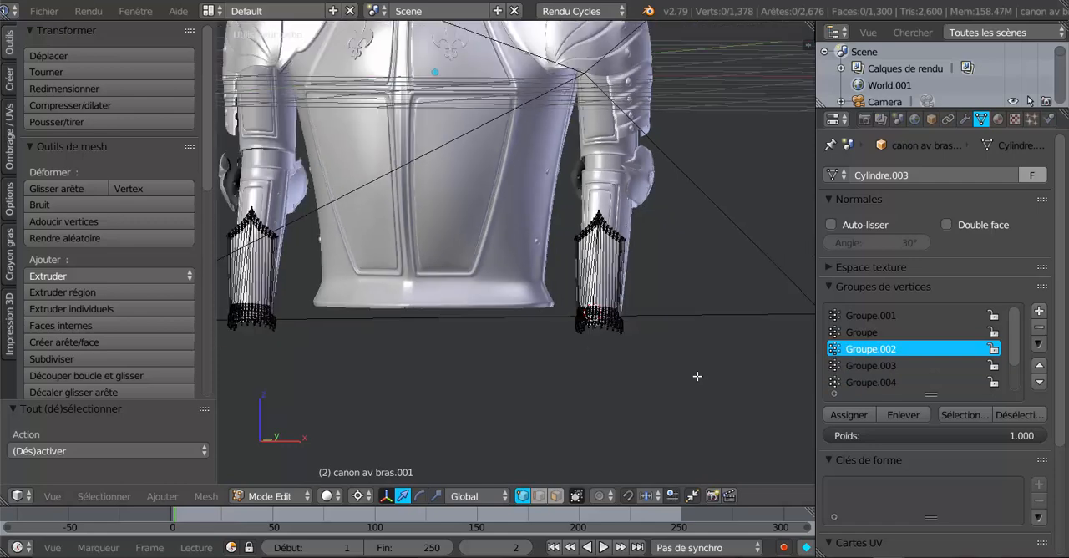
scroll(696, 376, up, 2)
click(856, 382)
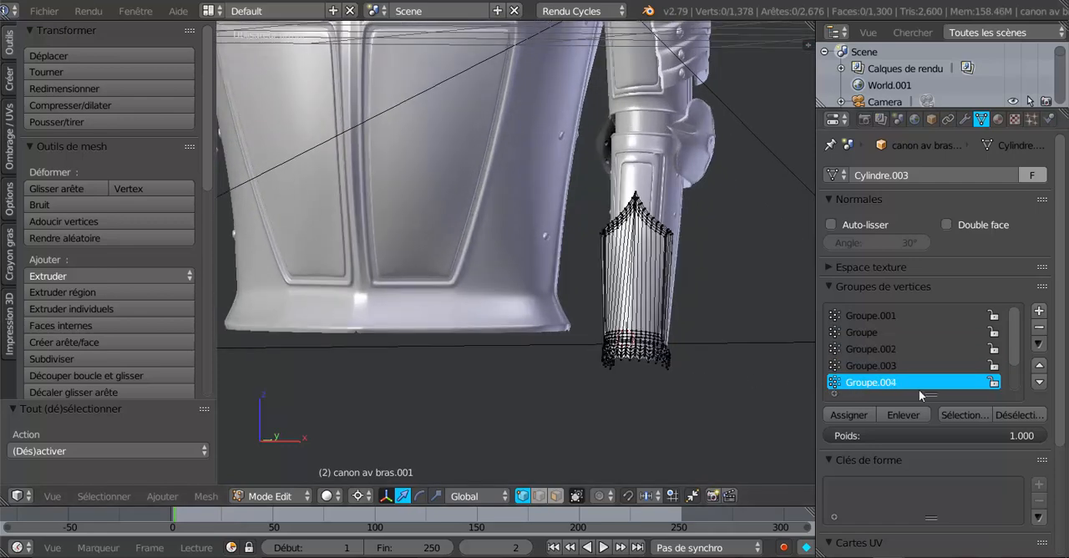
click(956, 415)
middle_drag(745, 391, 666, 402)
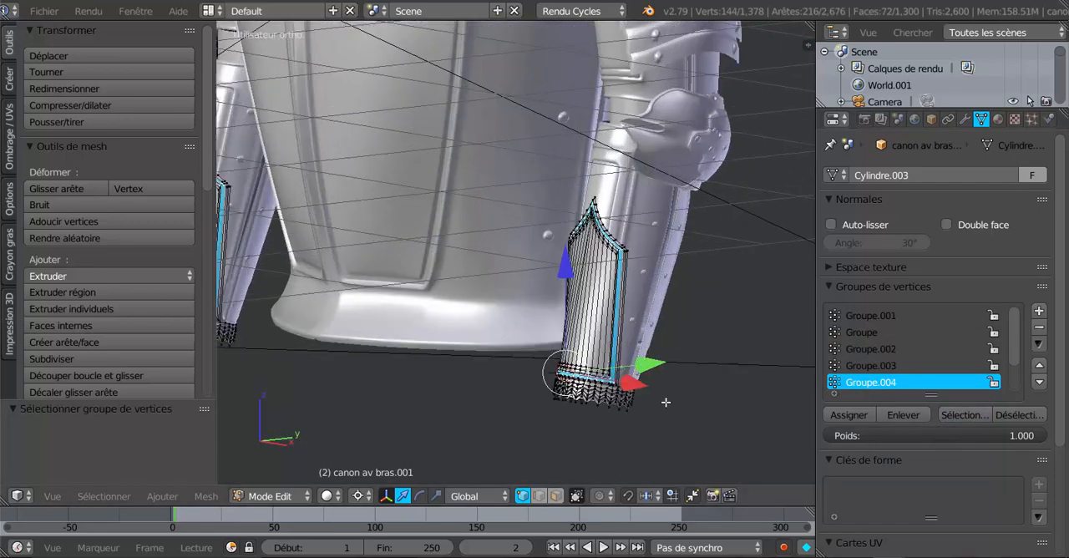
scroll(666, 402, up, 1)
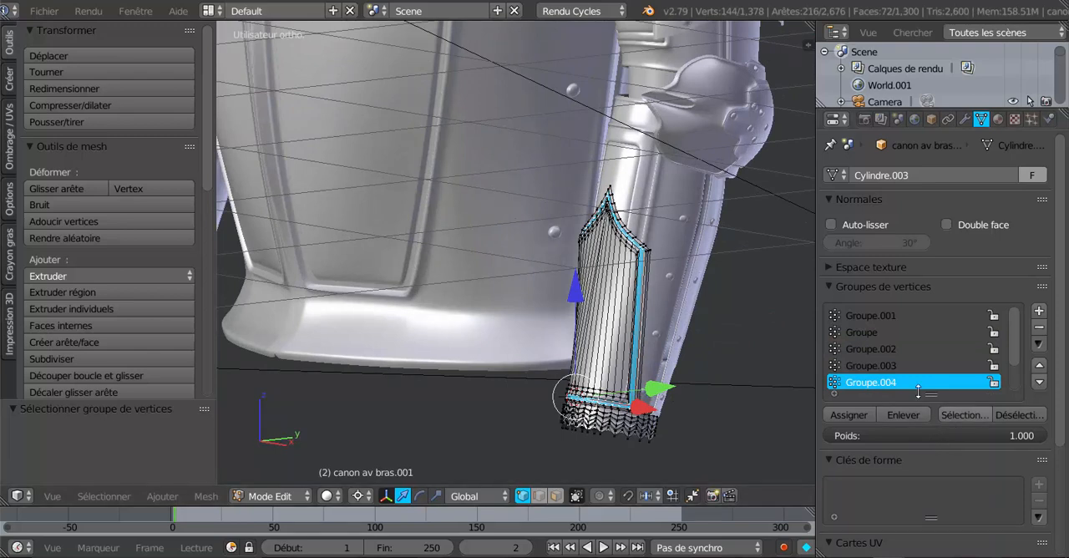
- Deselect the vertices of Groupe.004 and select those of Groupe.003
click(1019, 415)
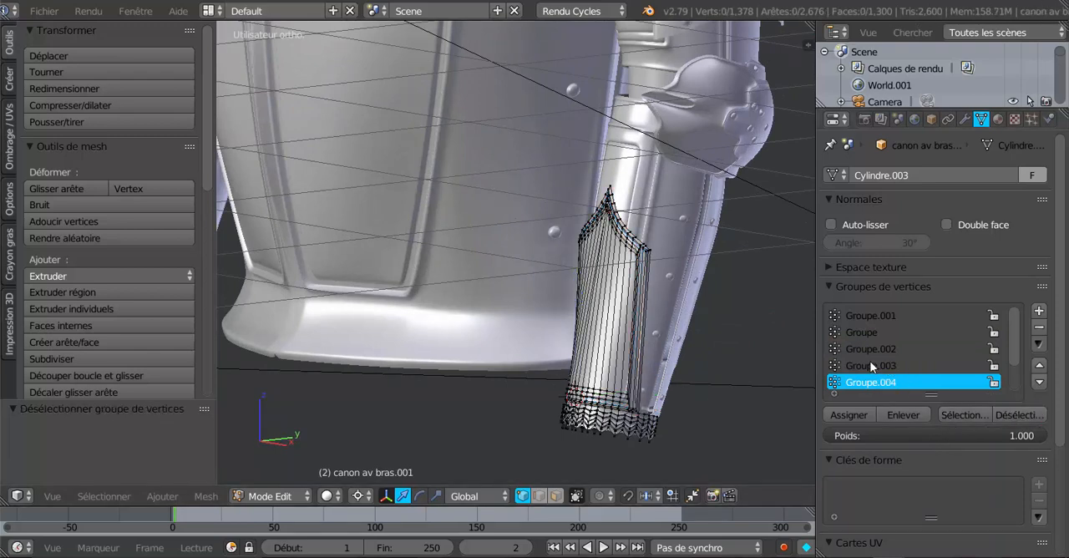
click(875, 366)
click(965, 415)
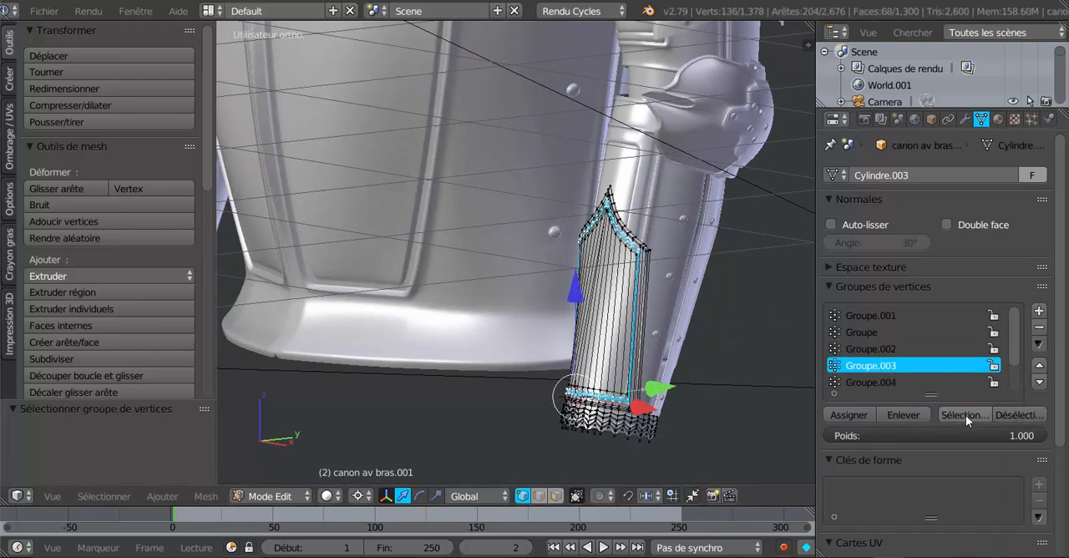
- Add a material slot to the cuff and create a new material in it for the selected border band
scroll(734, 391, up, 1)
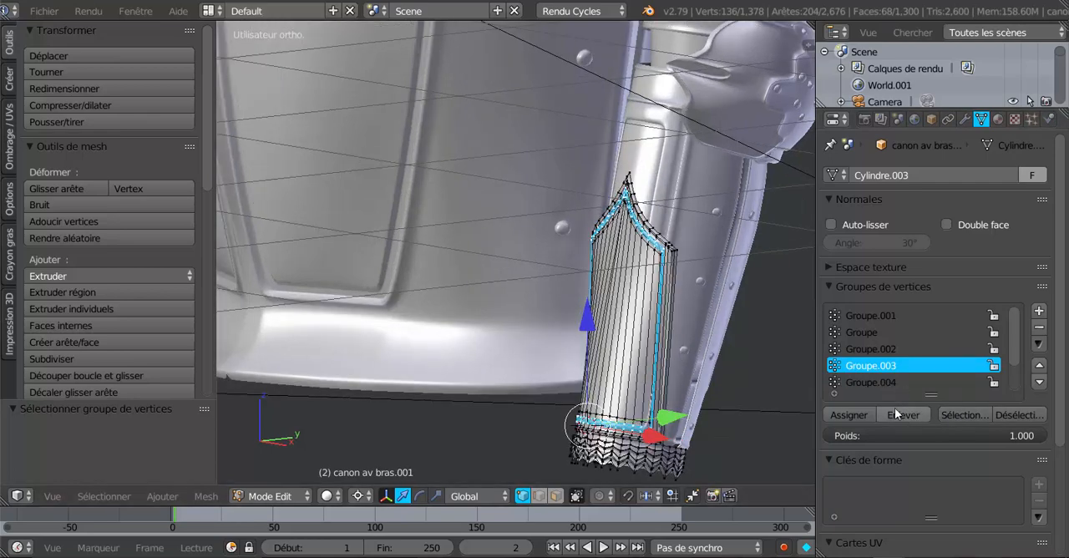
shift+middle_drag(707, 395, 632, 367)
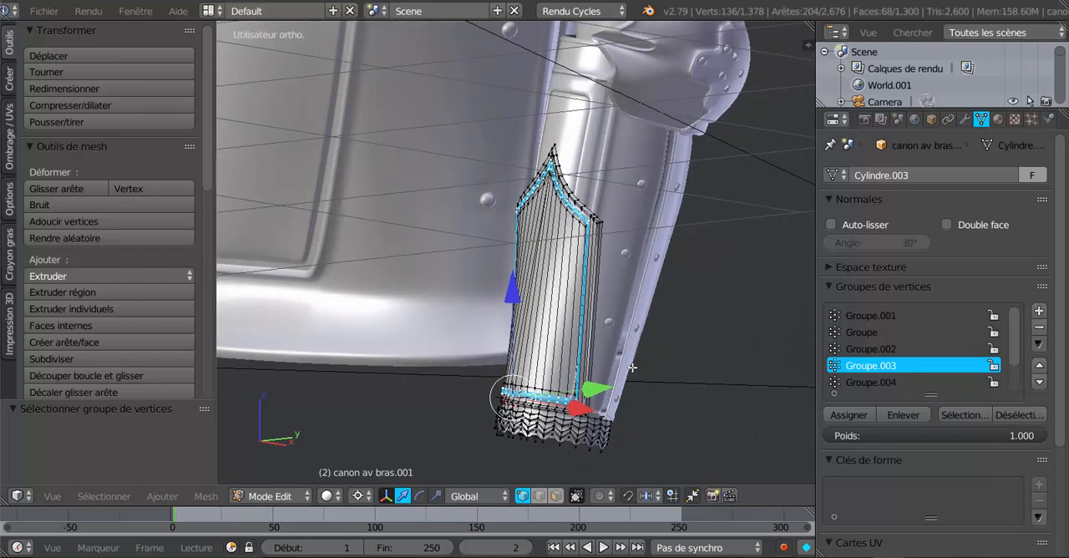
scroll(632, 368, up, 3)
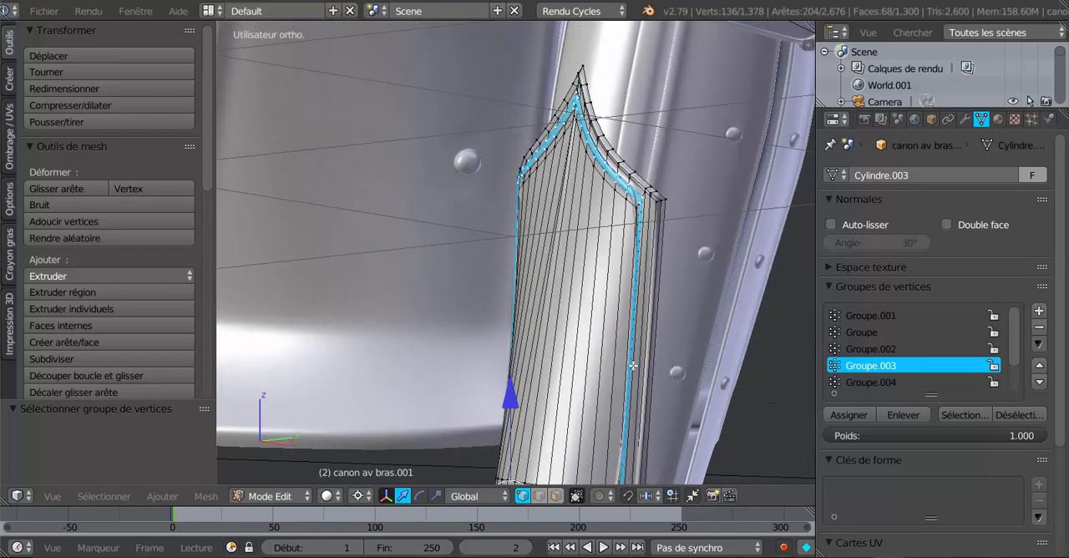
middle_drag(658, 359, 551, 370)
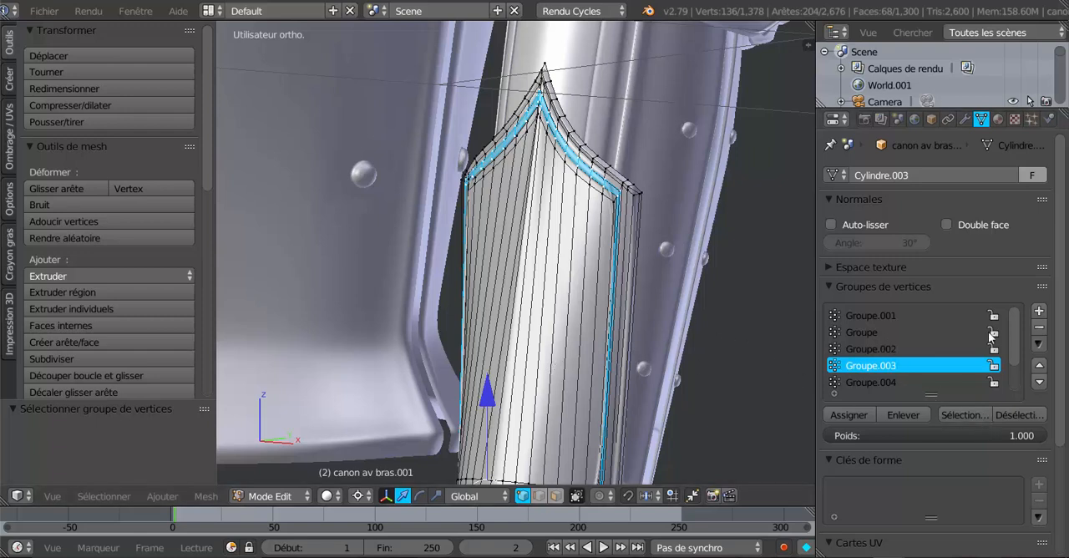
click(999, 119)
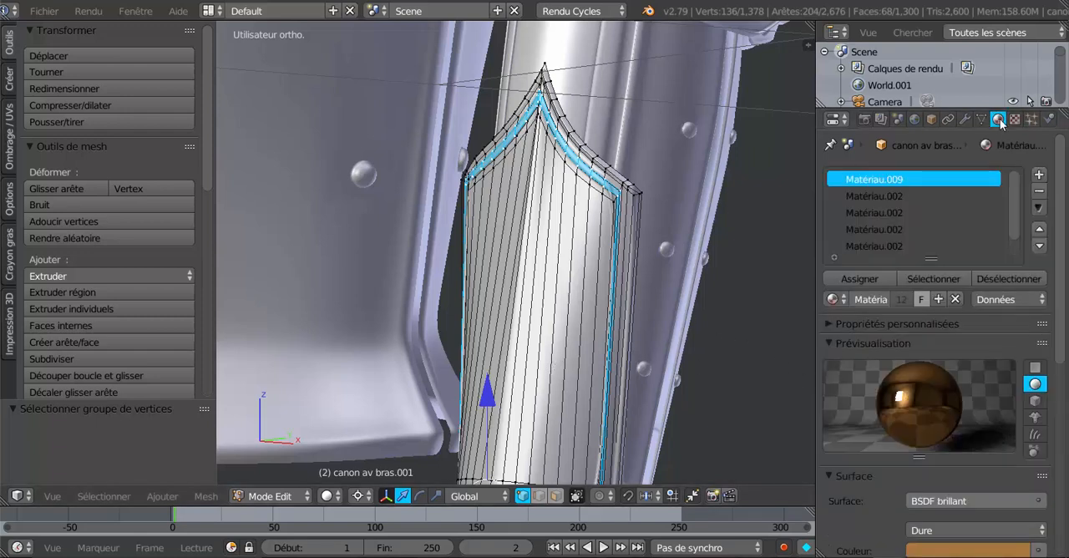
click(1040, 175)
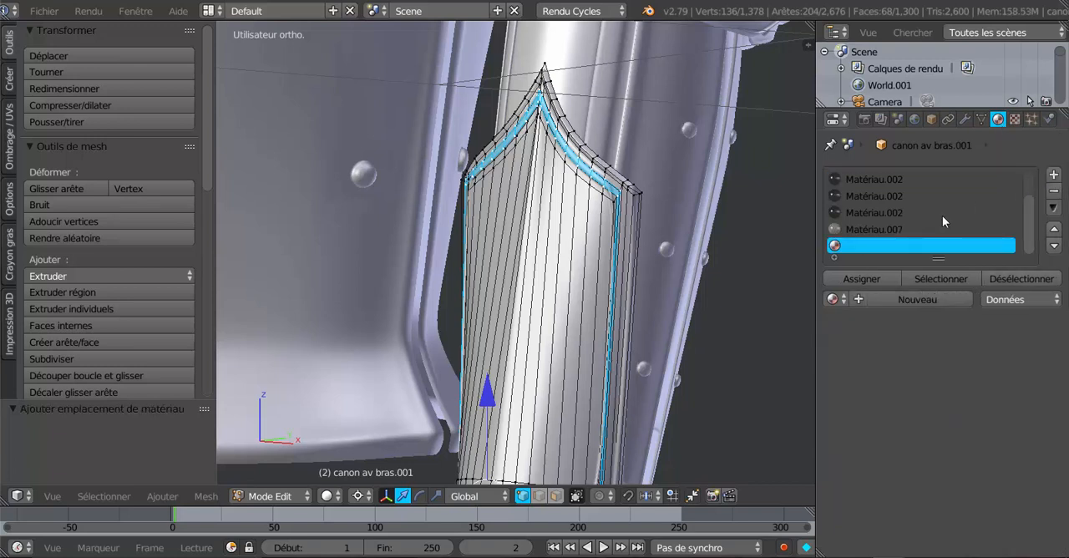
scroll(942, 215, up, 3)
click(833, 299)
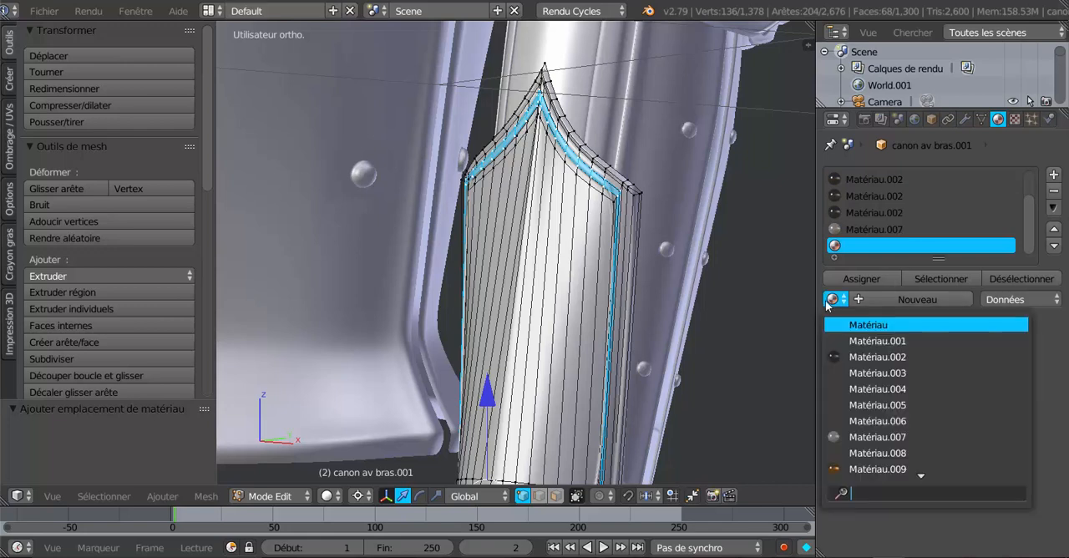
click(914, 299)
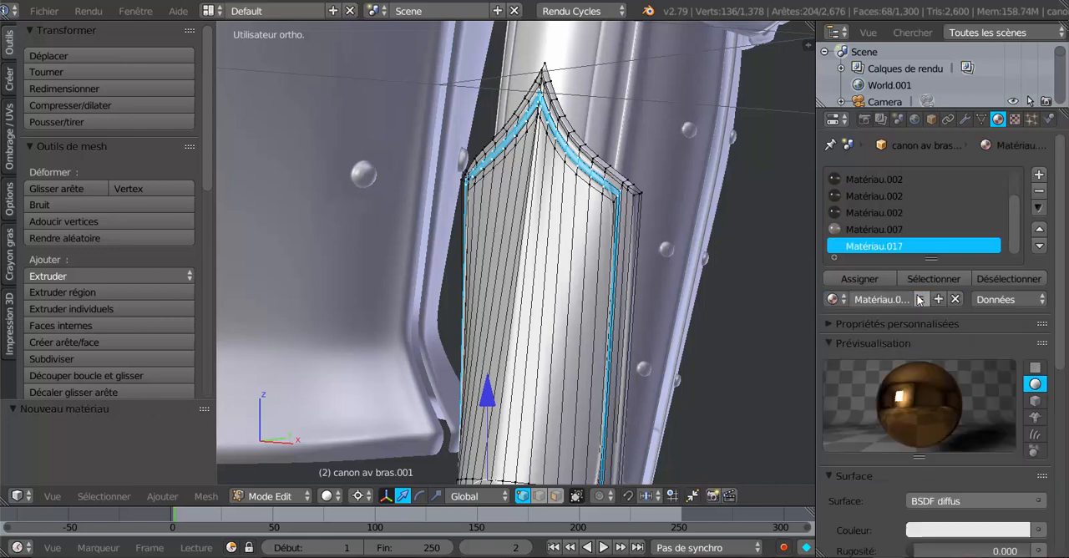
- Replace the new slot's material with the existing Matériau.010 and assign it to the selected border band of the cuff
click(835, 299)
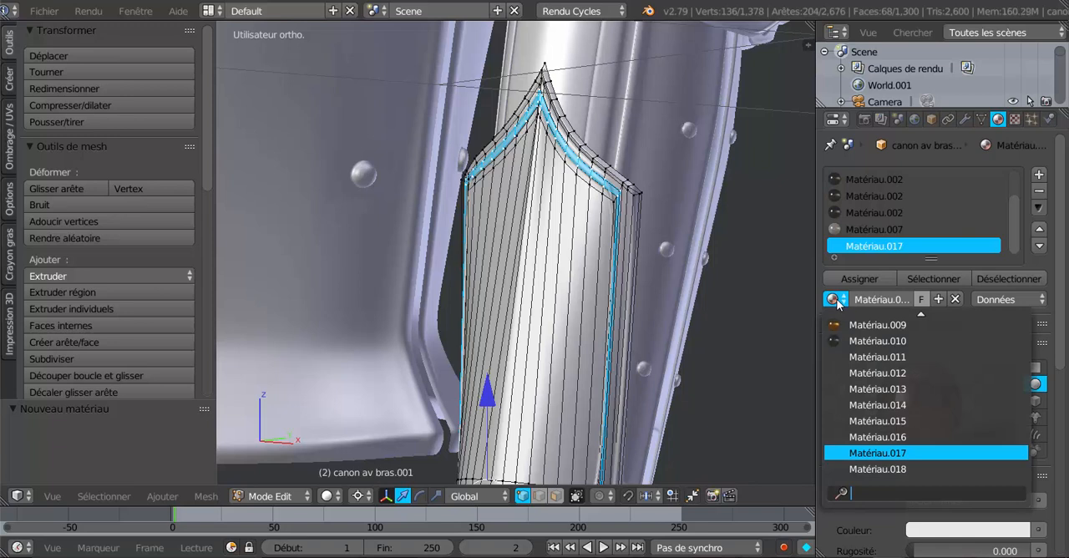
key(Down)
key(Down)
key(Down)
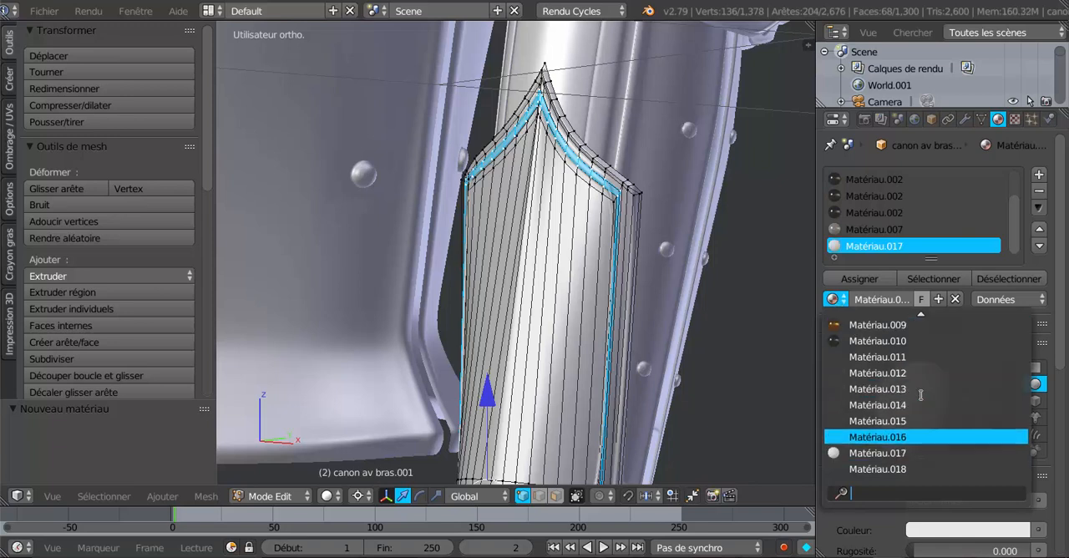
key(Down)
key(Down)
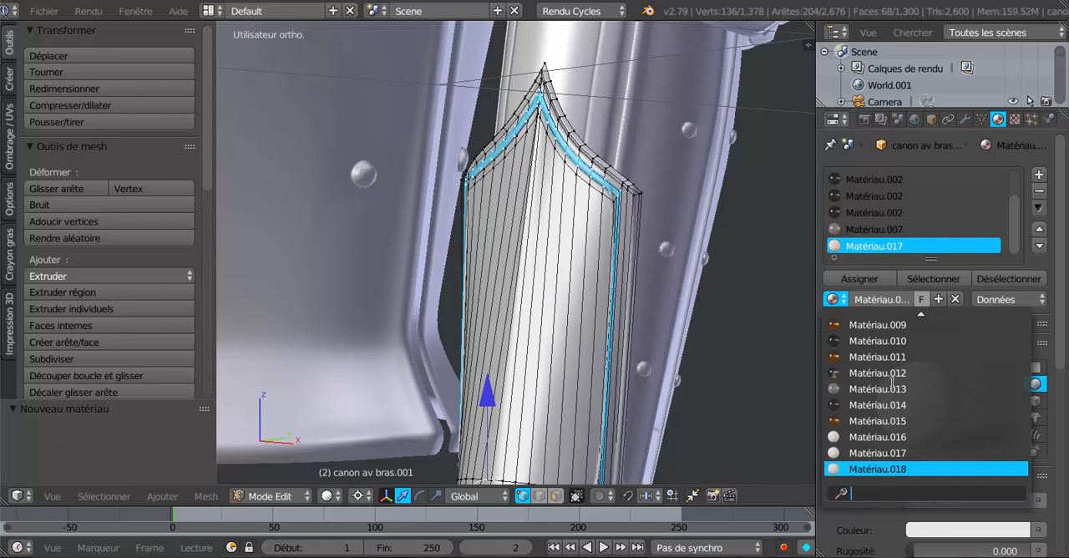
click(862, 341)
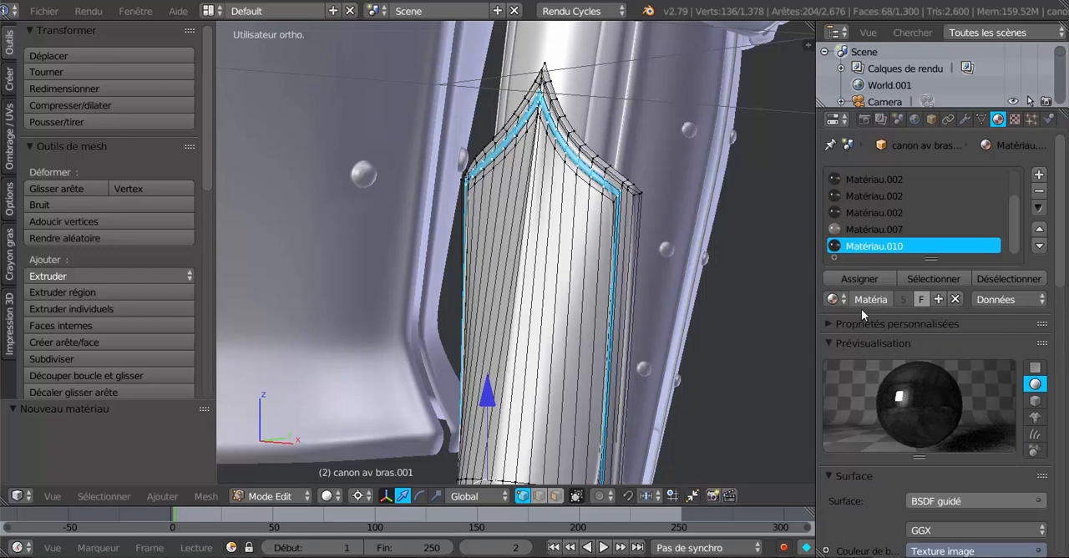
click(853, 279)
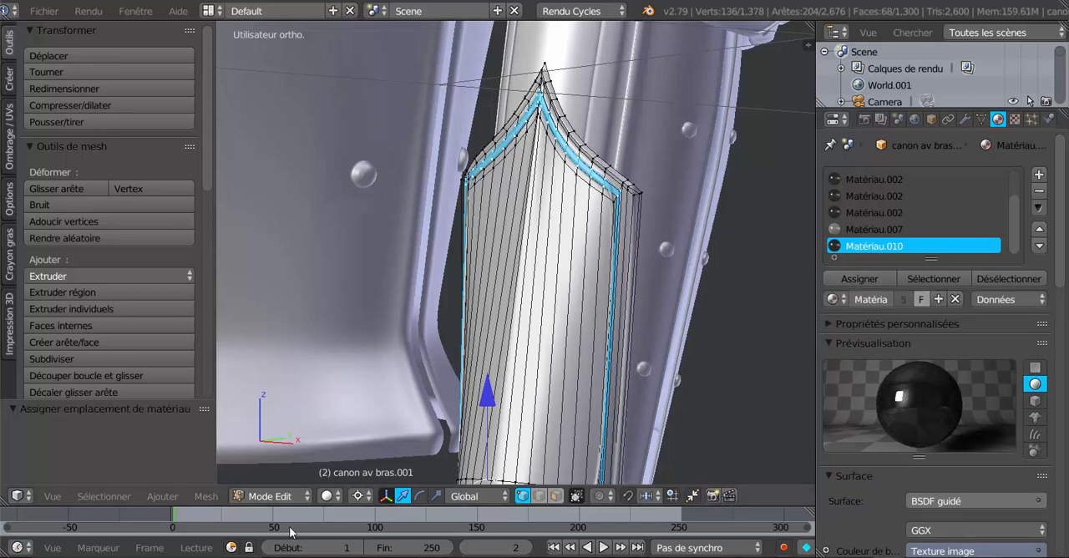
- Switch the viewport to rendered shading to check the material on the cuff's border band
click(327, 495)
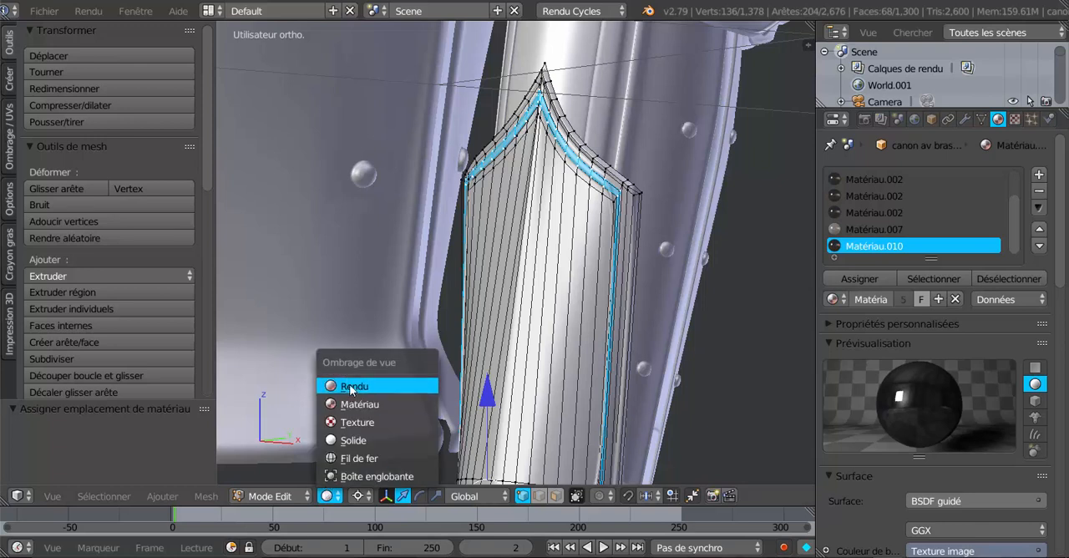
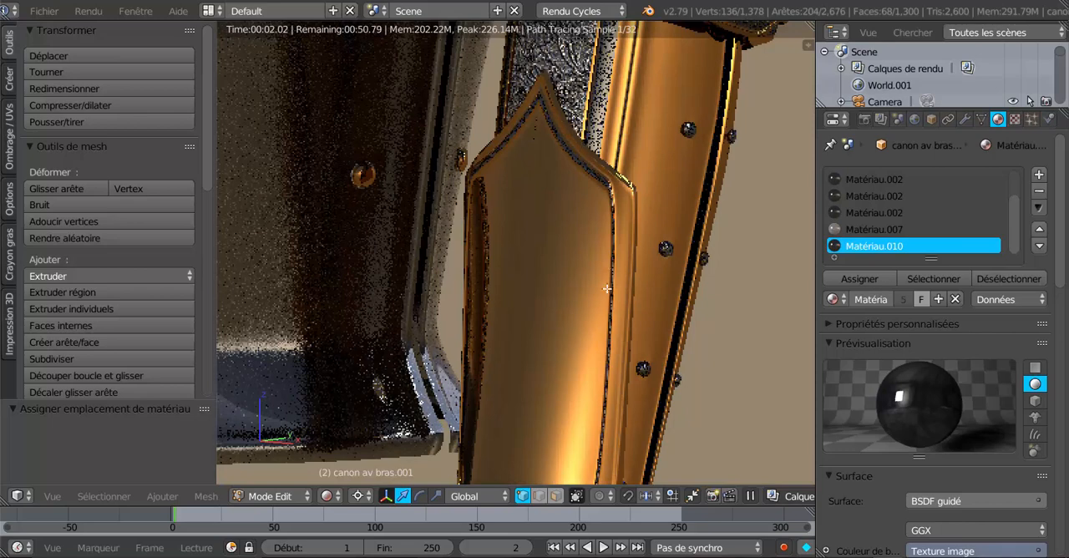
- Look over the rendered border band of the cuff and return the viewport to solid shading
scroll(606, 363, down, 1)
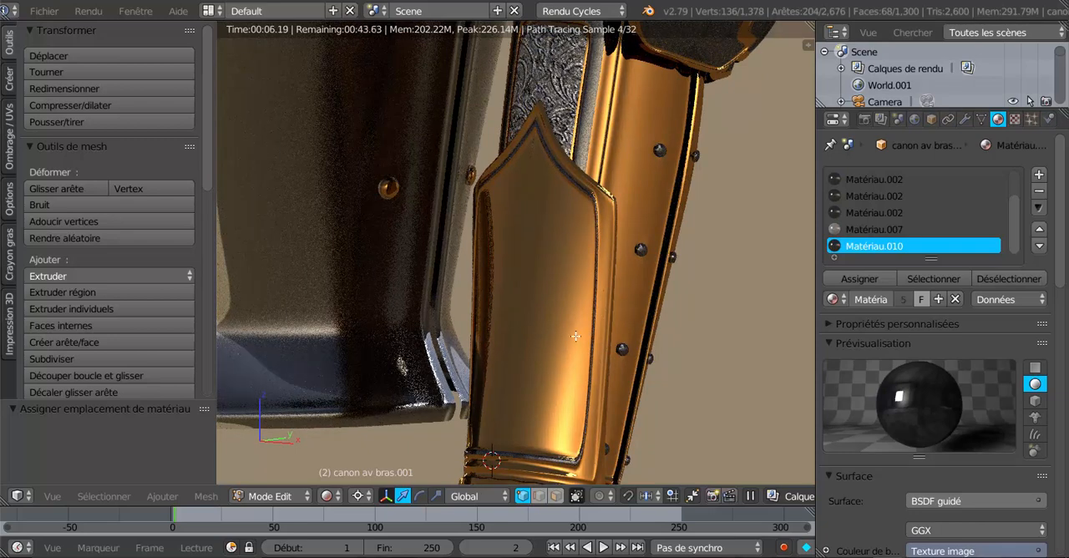
click(331, 496)
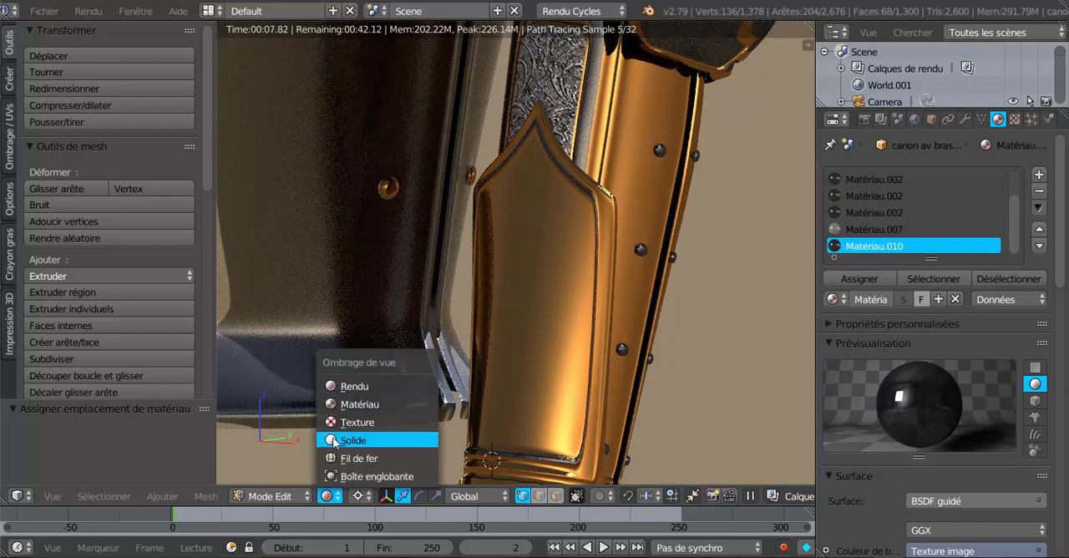
click(350, 440)
scroll(585, 327, up, 2)
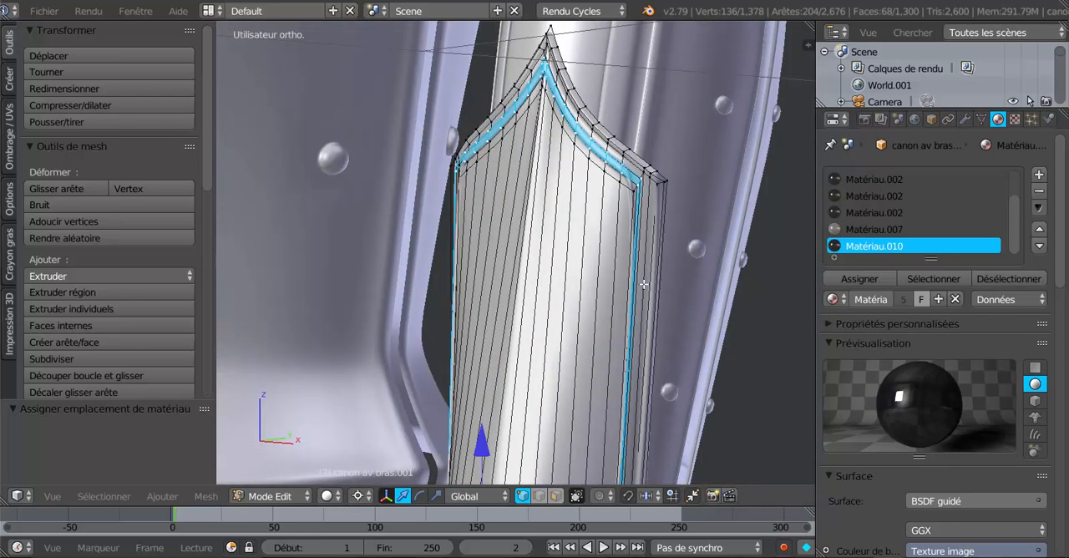
- Deselect the vertices of Groupe.003 and select those of Groupe.004
click(981, 120)
click(1018, 415)
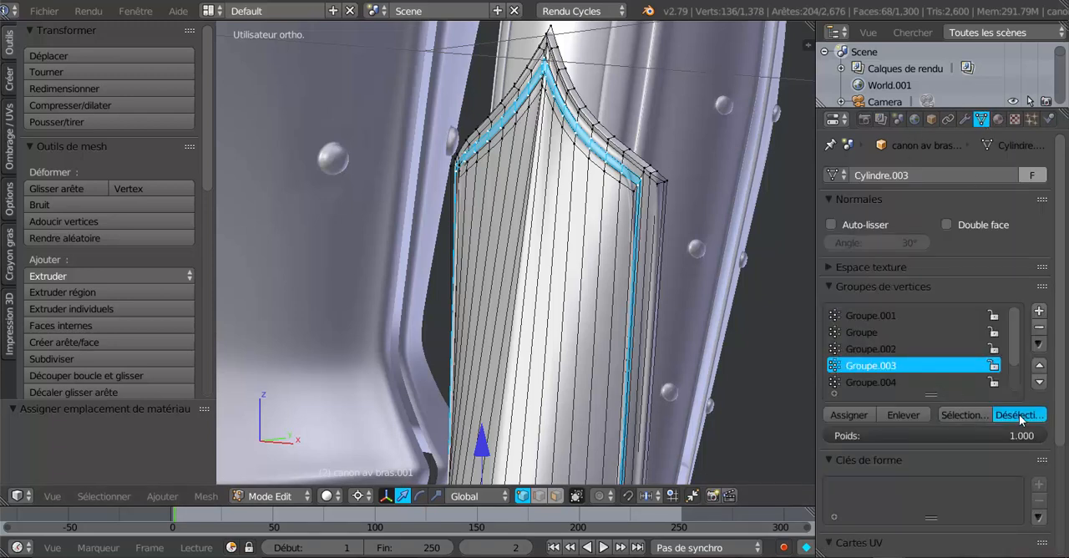
click(893, 382)
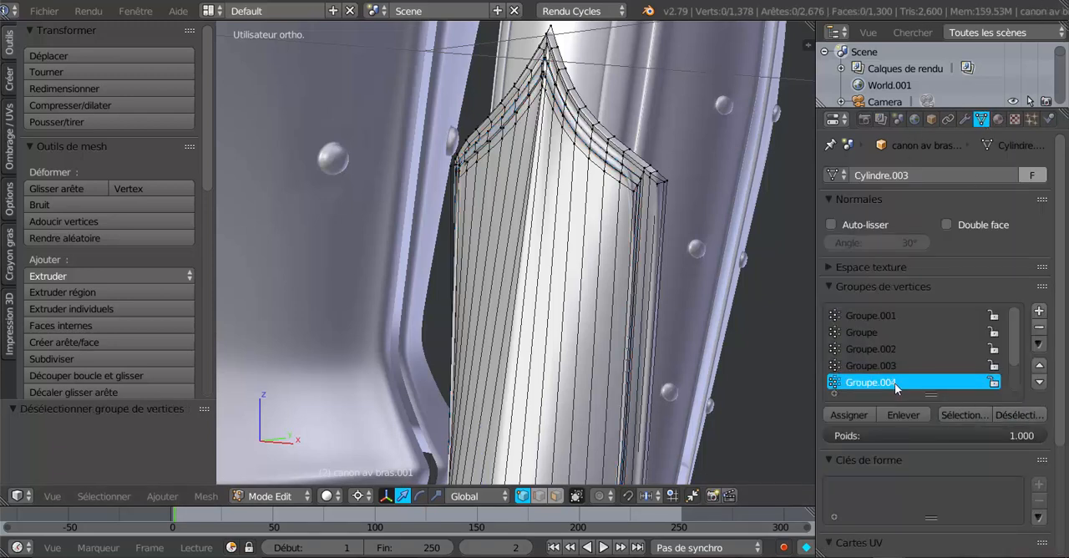
click(966, 415)
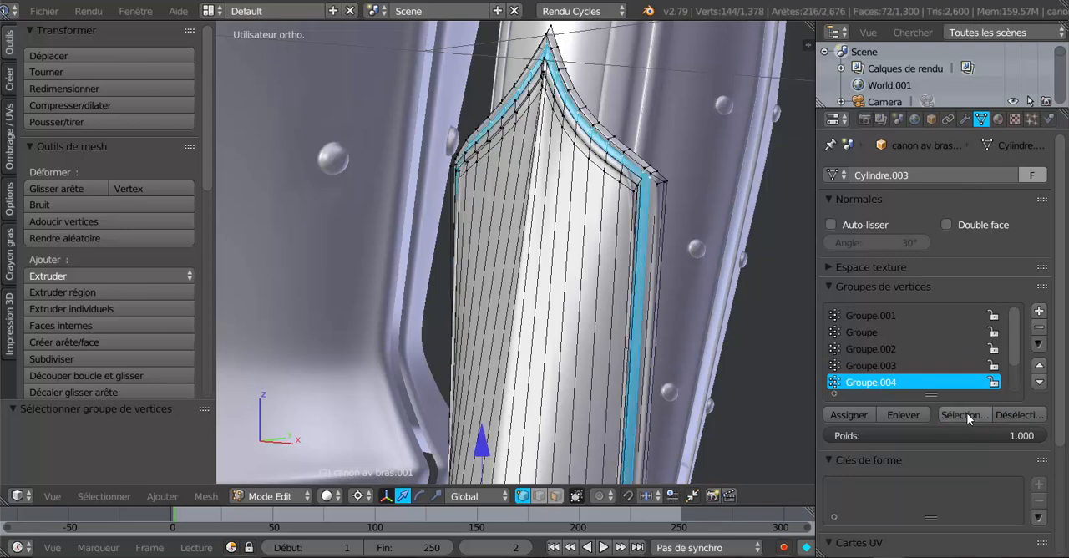
- Switch to face selection and select the face loop running along the cuff's outer border
middle_drag(746, 355, 714, 343)
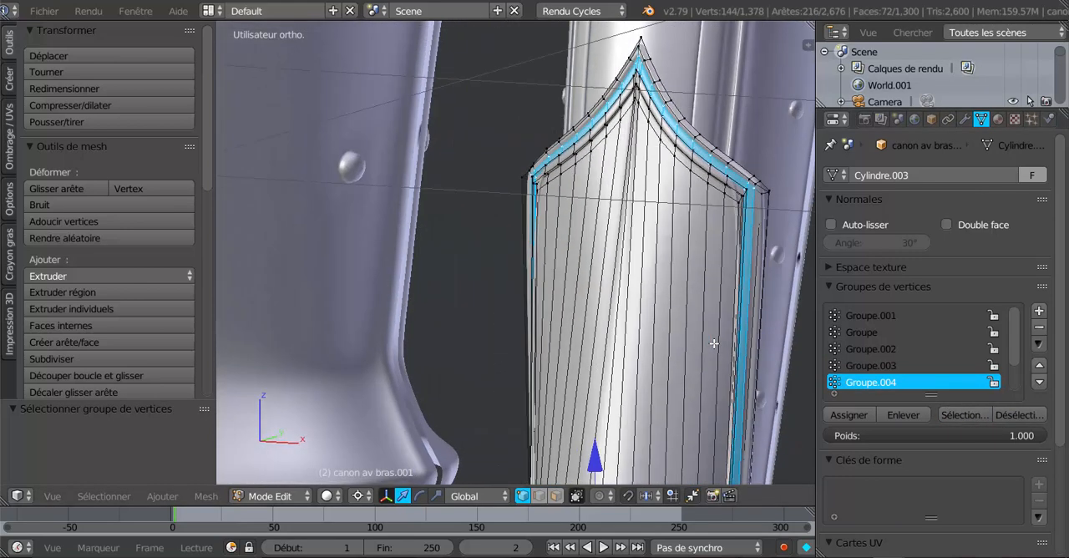
scroll(706, 338, up, 5)
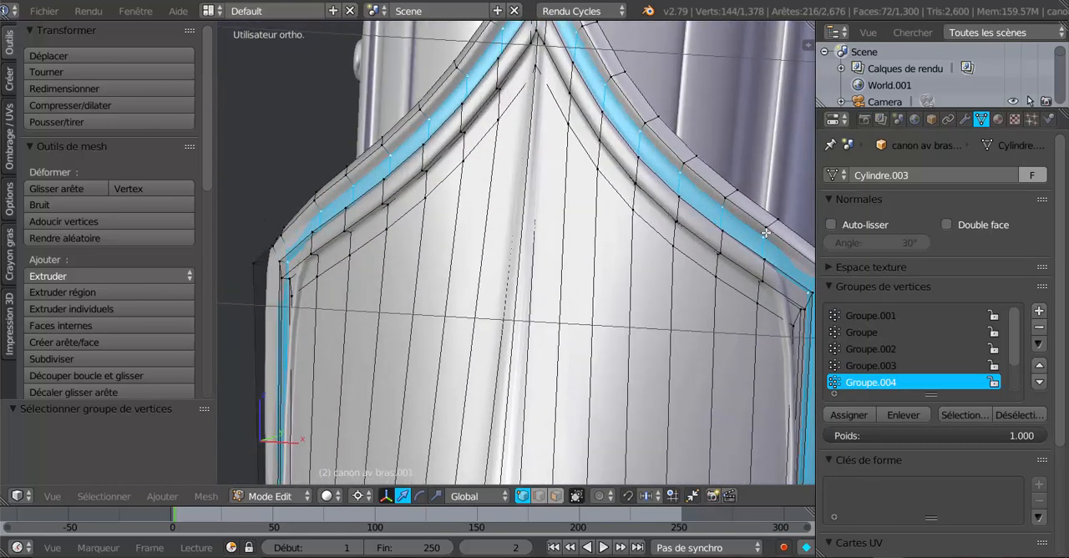
alt+right_click(764, 233)
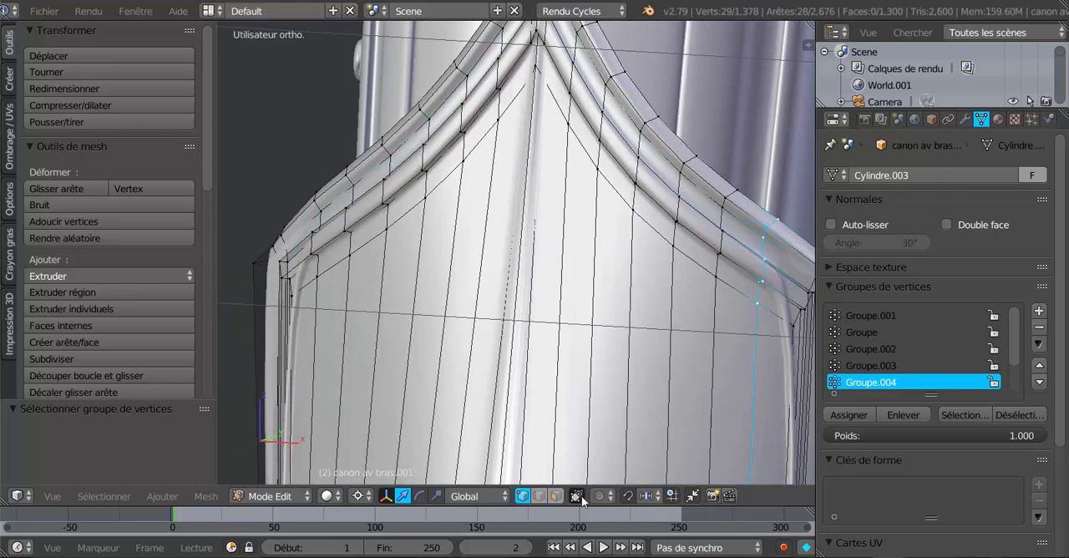
click(556, 496)
alt+right_click(764, 234)
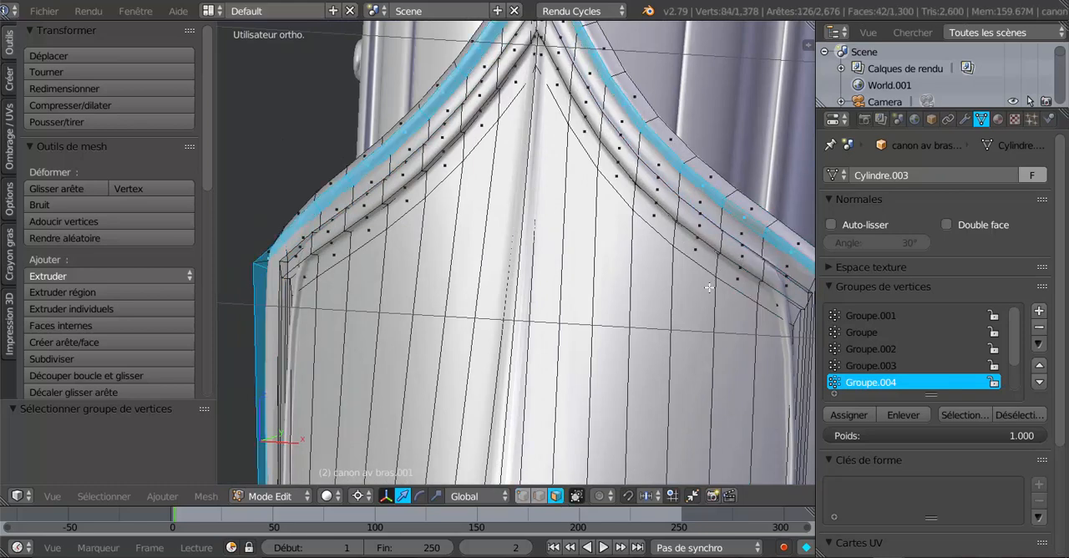
scroll(708, 287, down, 8)
middle_drag(674, 397, 636, 396)
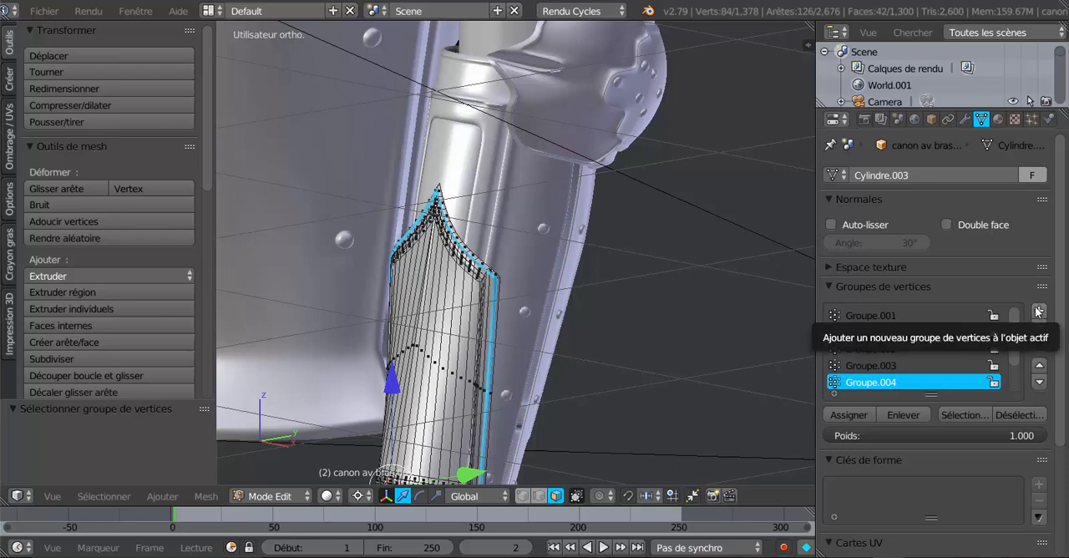
- Assign Matériau.010 to the selected border face loop and check the cuff in rendered shading
click(997, 119)
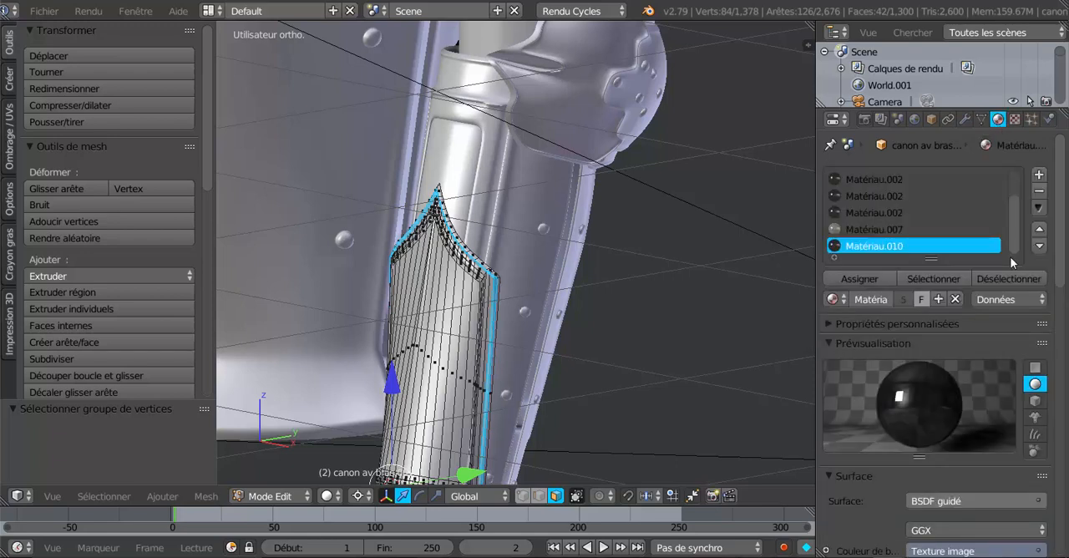
click(863, 277)
click(330, 496)
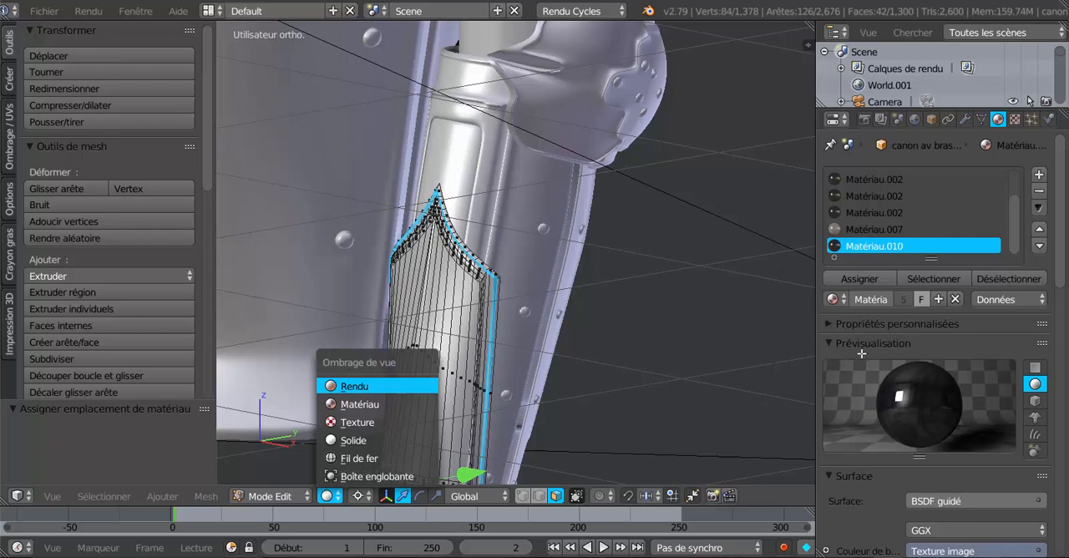
key(Return)
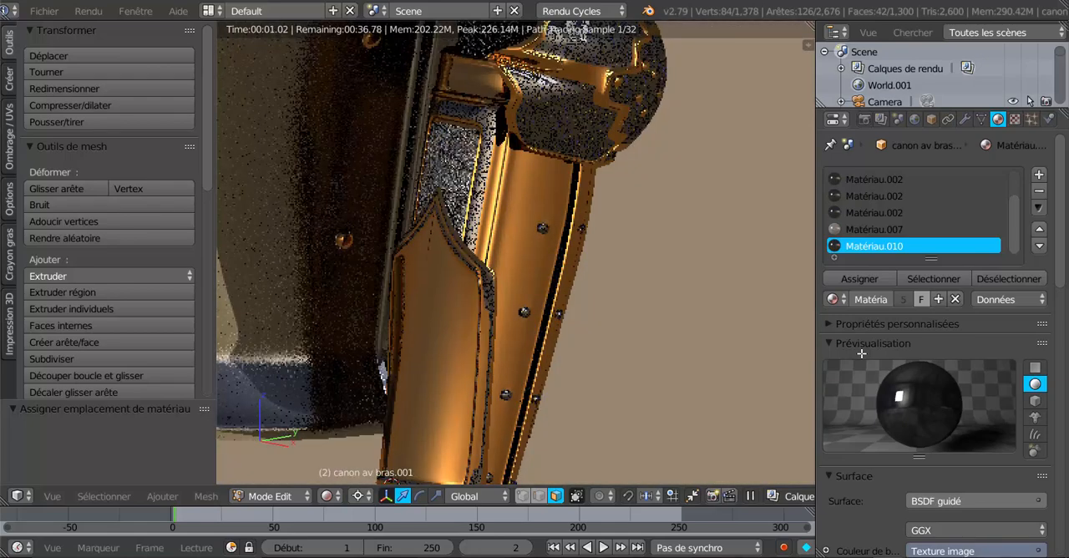
scroll(650, 401, down, 2)
middle_drag(651, 400, 630, 368)
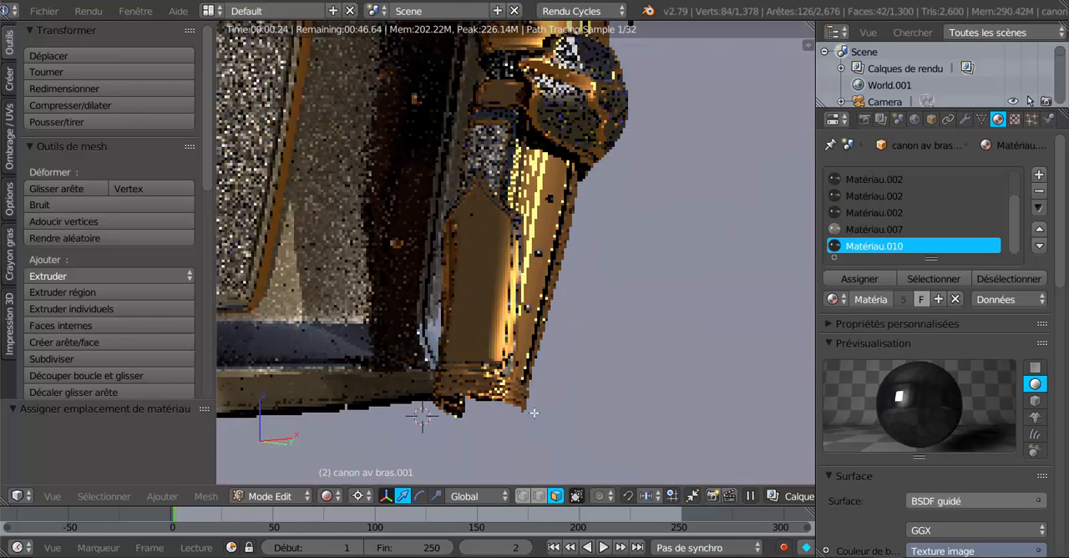
scroll(512, 420, up, 3)
scroll(516, 455, down, 2)
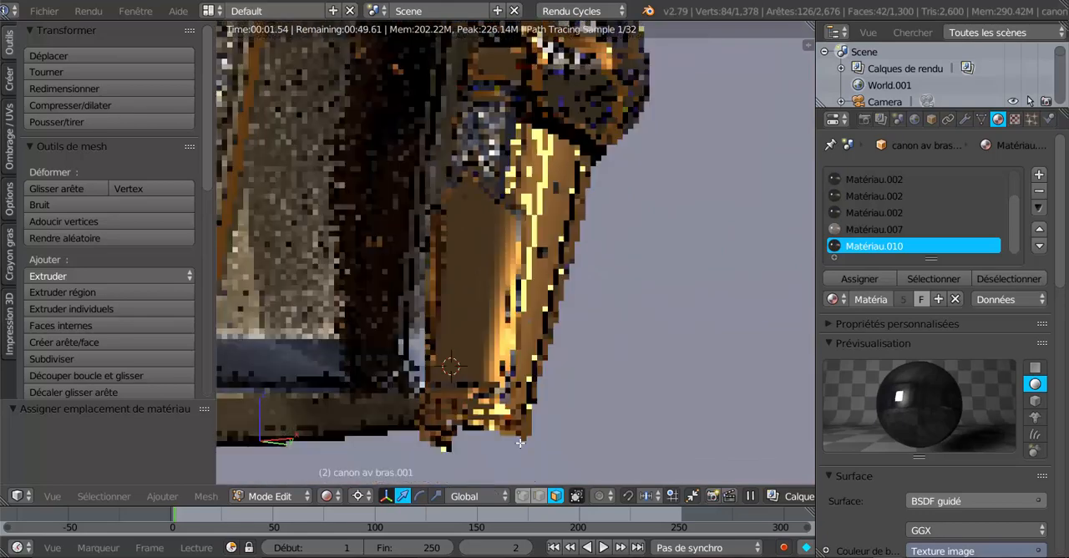
middle_drag(430, 433, 530, 406)
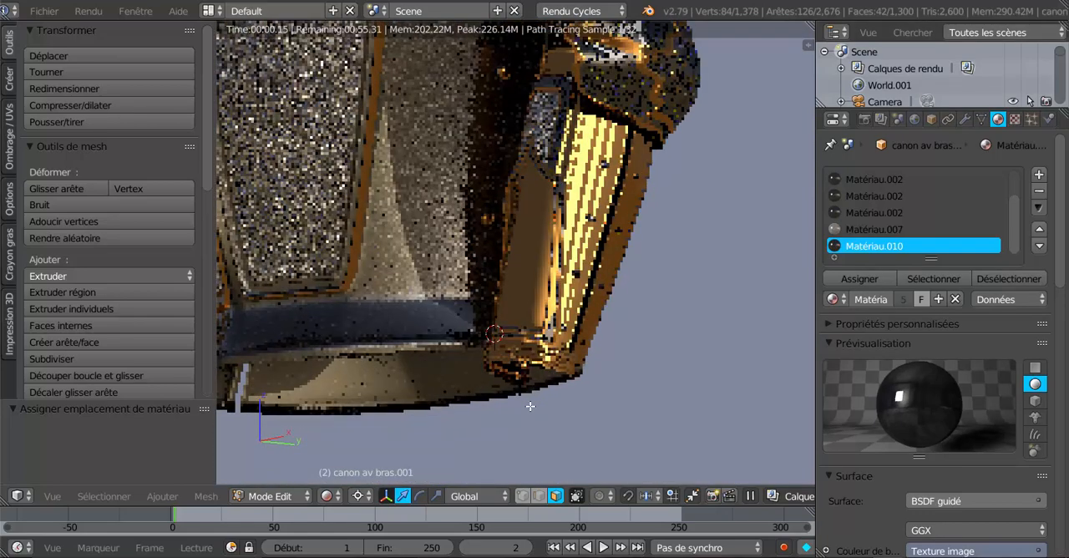
scroll(577, 438, up, 3)
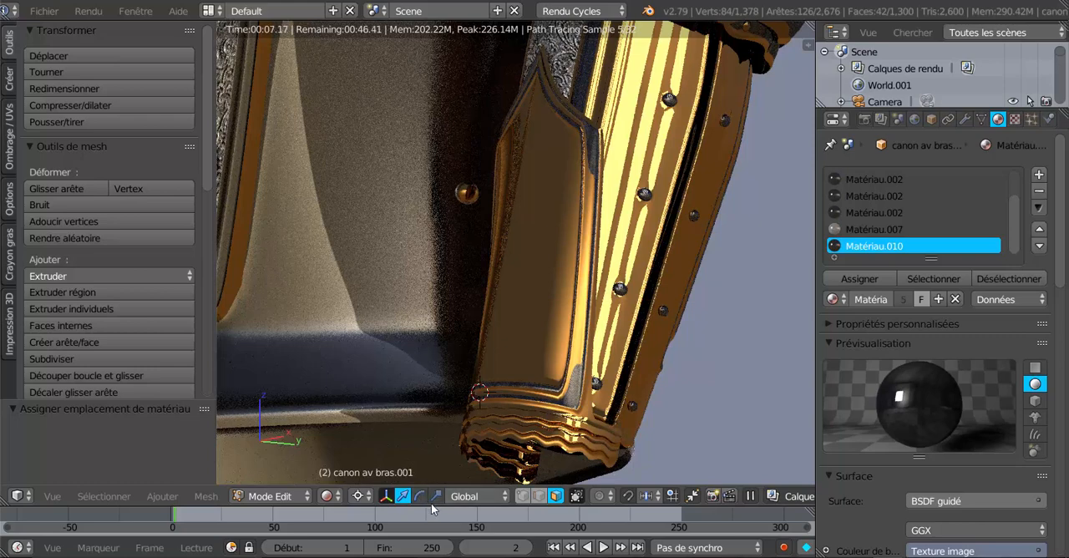
- Return the viewport to solid shading and inspect the selected face loop at the cuff's upper corner
click(324, 496)
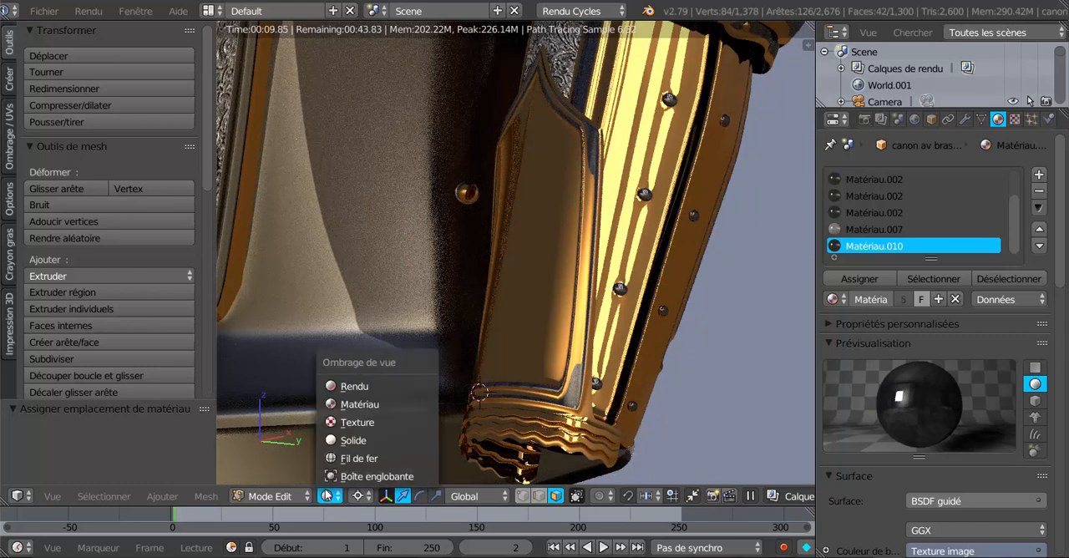
click(347, 440)
scroll(574, 404, up, 1)
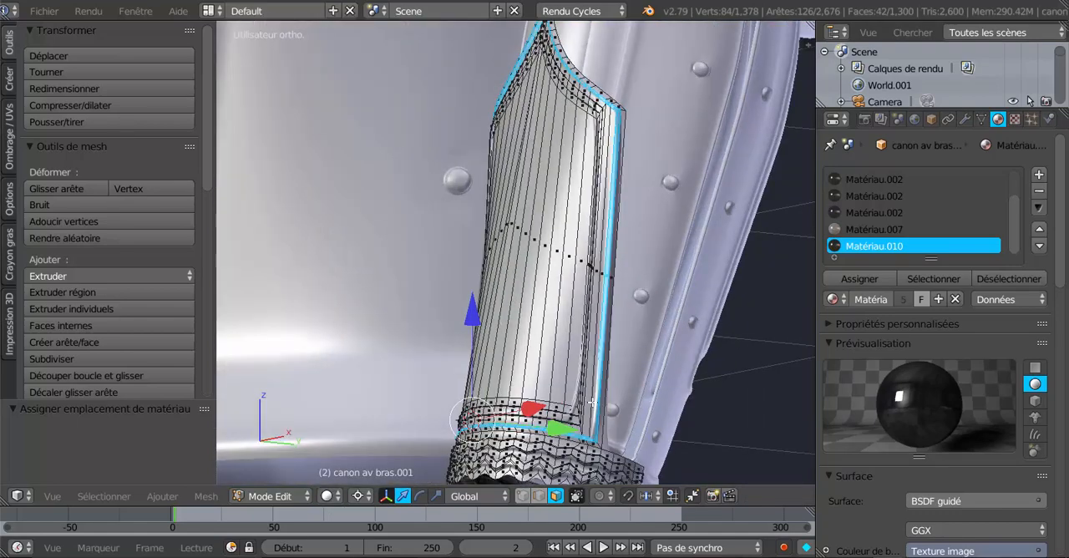
scroll(591, 406, up, 5)
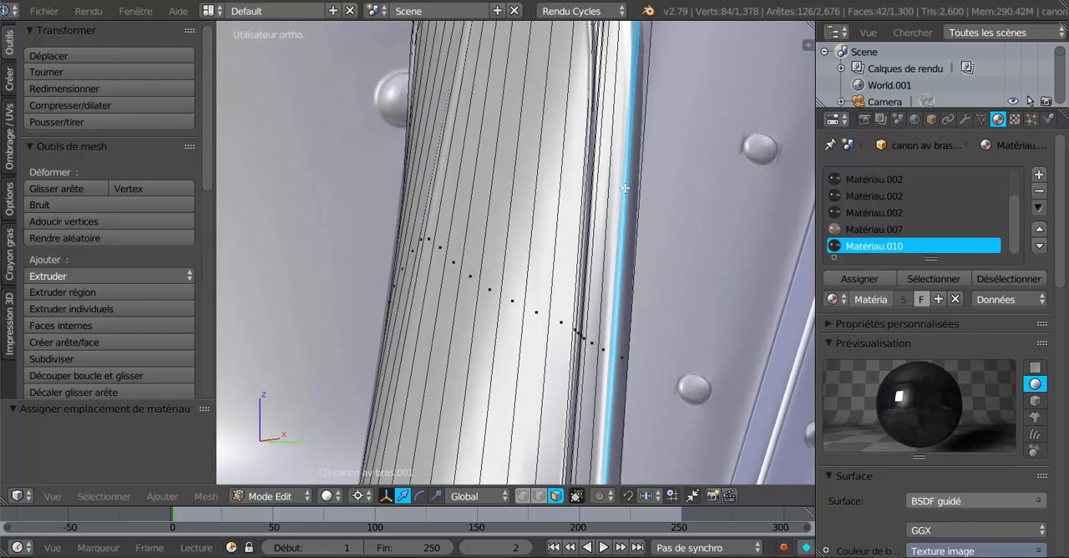
shift+middle_drag(624, 188, 546, 459)
scroll(547, 345, up, 3)
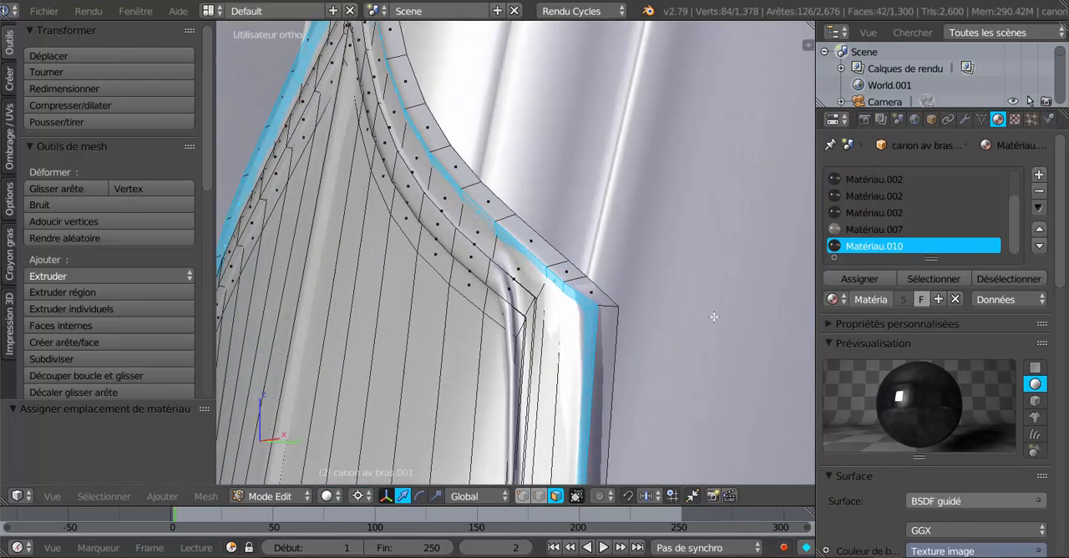
- Set the cuff's Subsurf viewport subdivisions to 0 and inspect the unsmoothed border faces
click(962, 122)
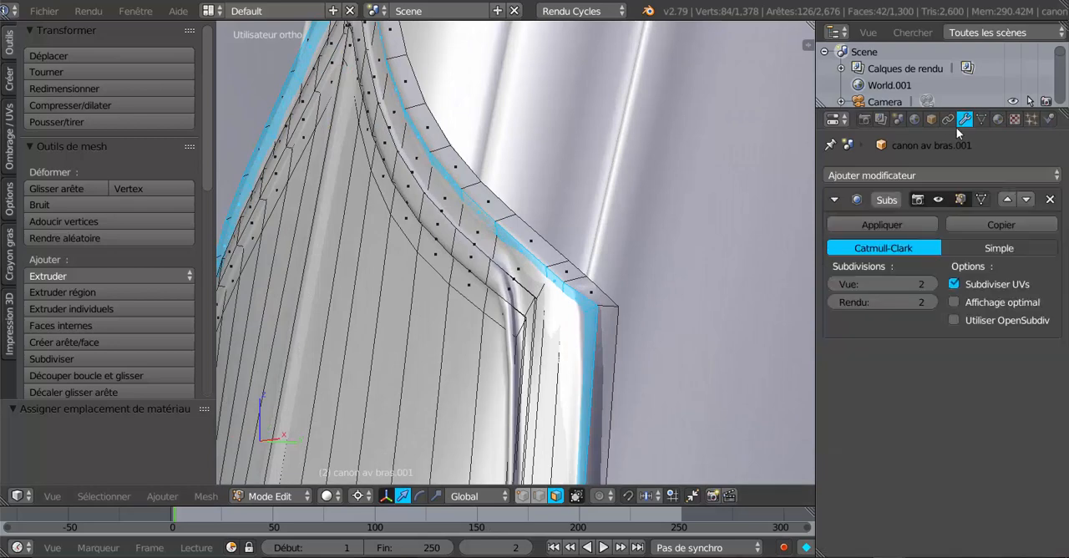
click(837, 285)
click(837, 285)
scroll(700, 363, down, 2)
middle_drag(701, 364, 551, 347)
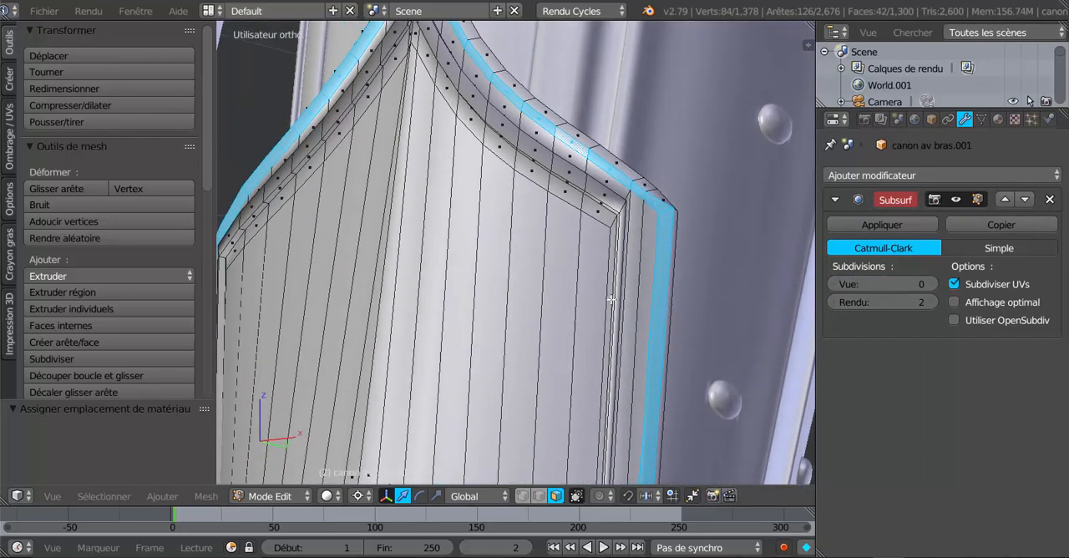
mouse_move(630, 301)
middle_down()
mouse_move(471, 303)
mouse_move(522, 311)
mouse_move(629, 282)
middle_up()
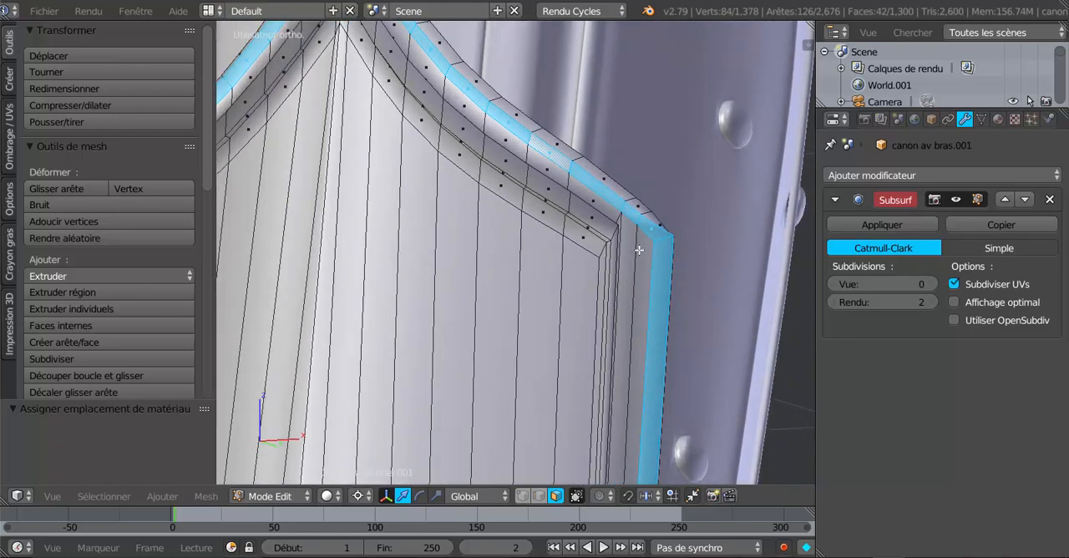
key(ctrl+r)
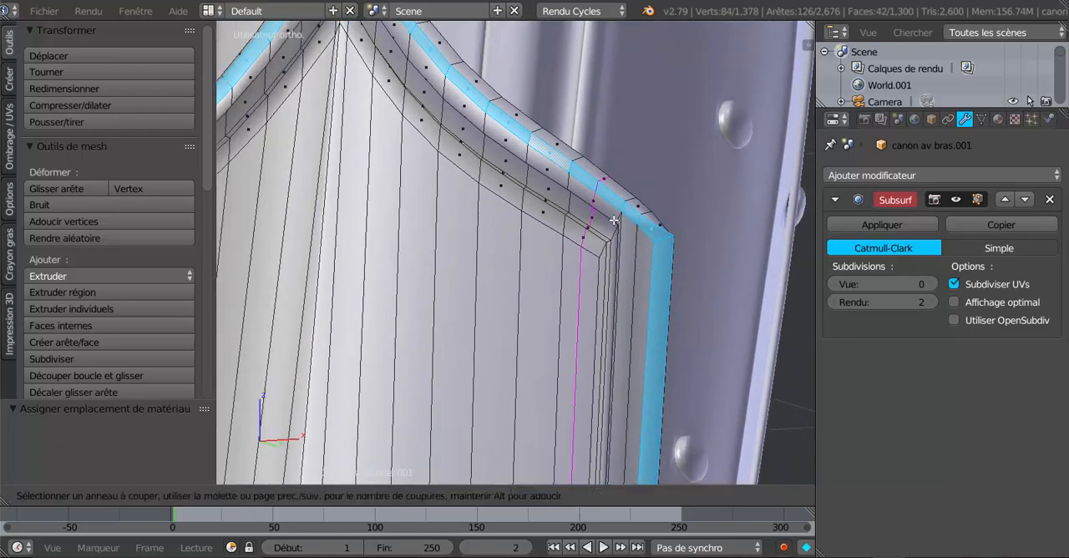
key(Escape)
scroll(644, 259, down, 4)
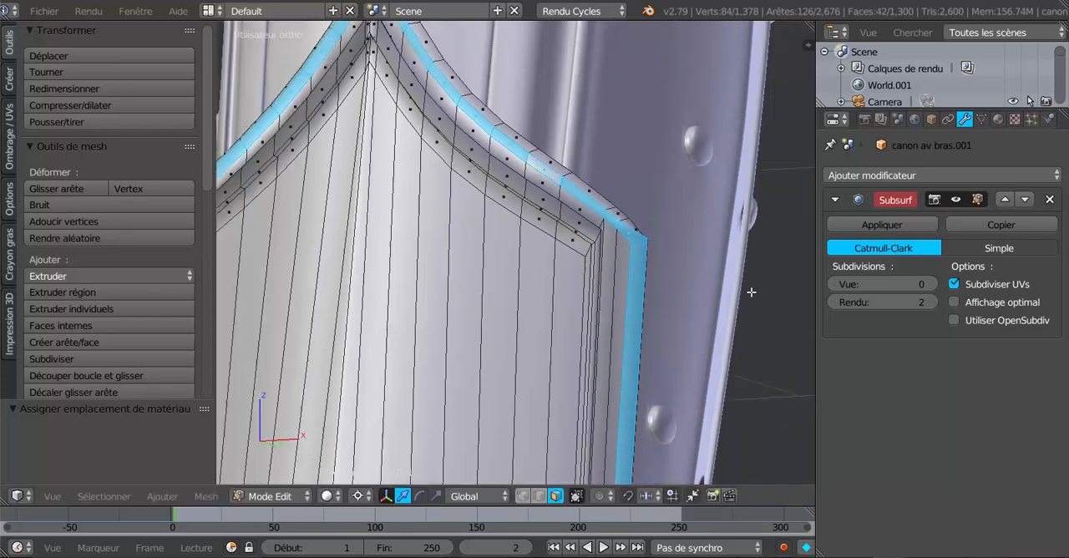
- Assign Matériau.009 to the selected face loop along the cuff's outer border
scroll(725, 334, down, 1)
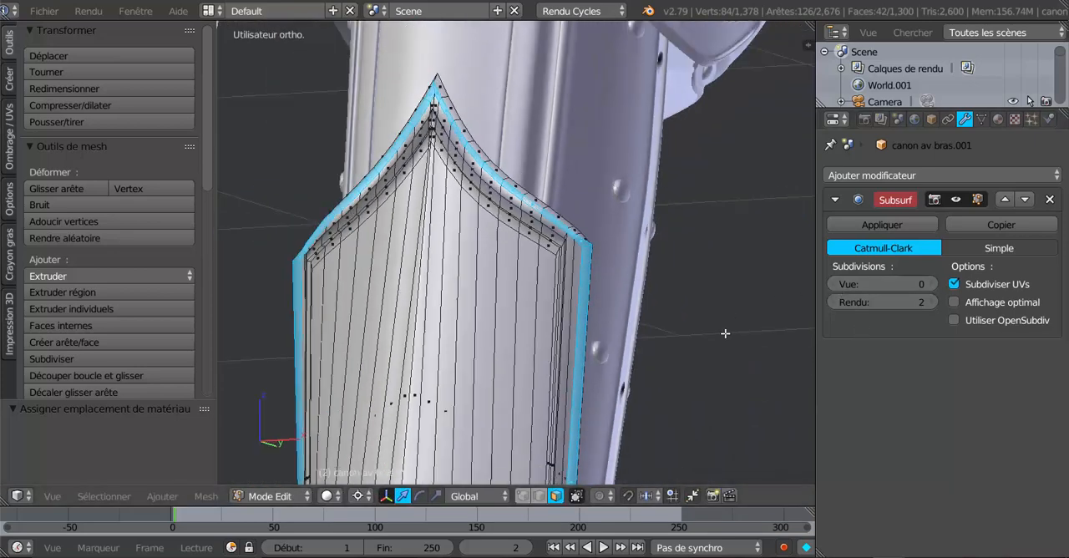
middle_drag(583, 367, 659, 356)
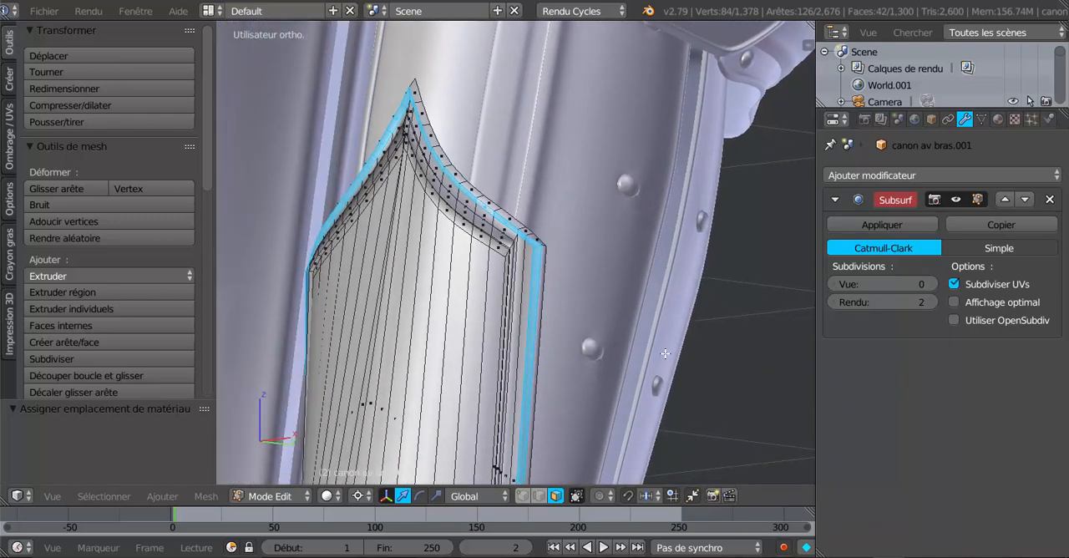
scroll(628, 364, up, 5)
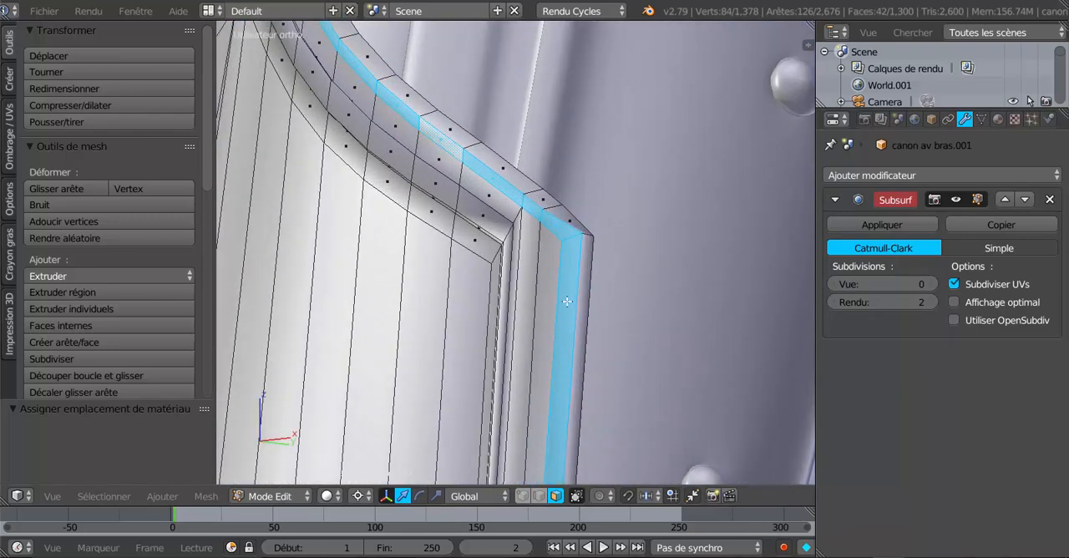
scroll(538, 246, down, 4)
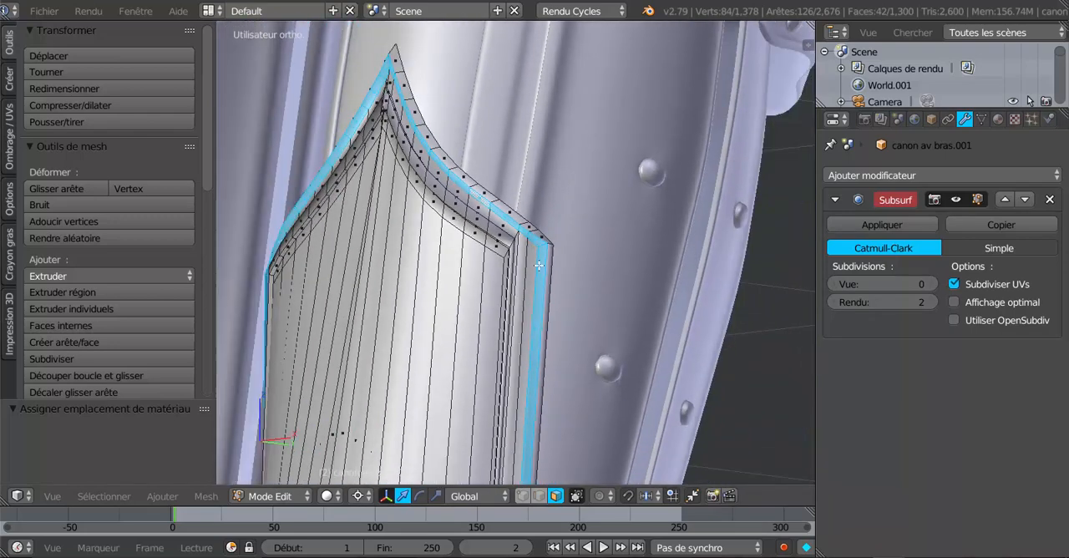
middle_drag(578, 288, 586, 290)
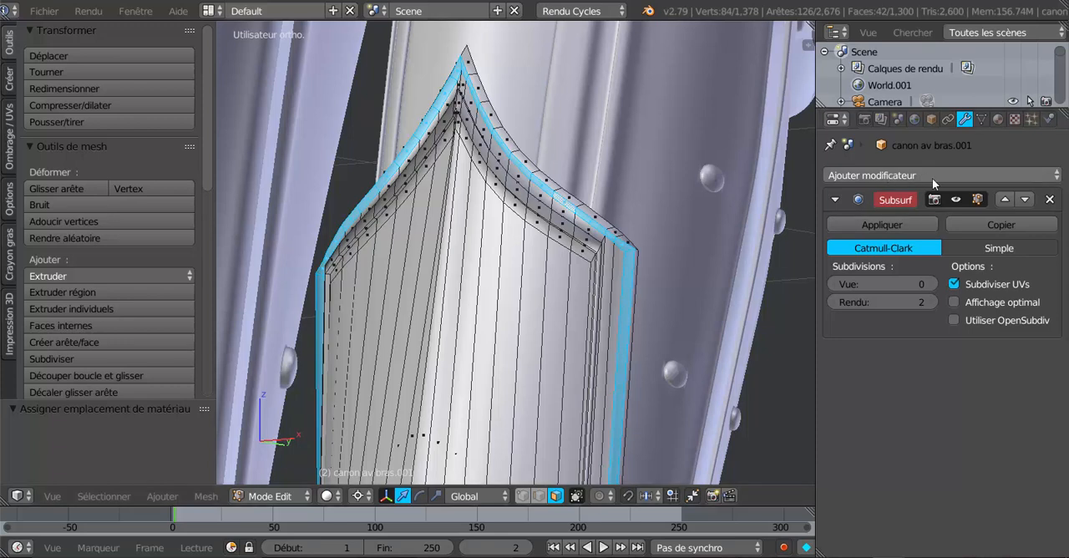
click(998, 120)
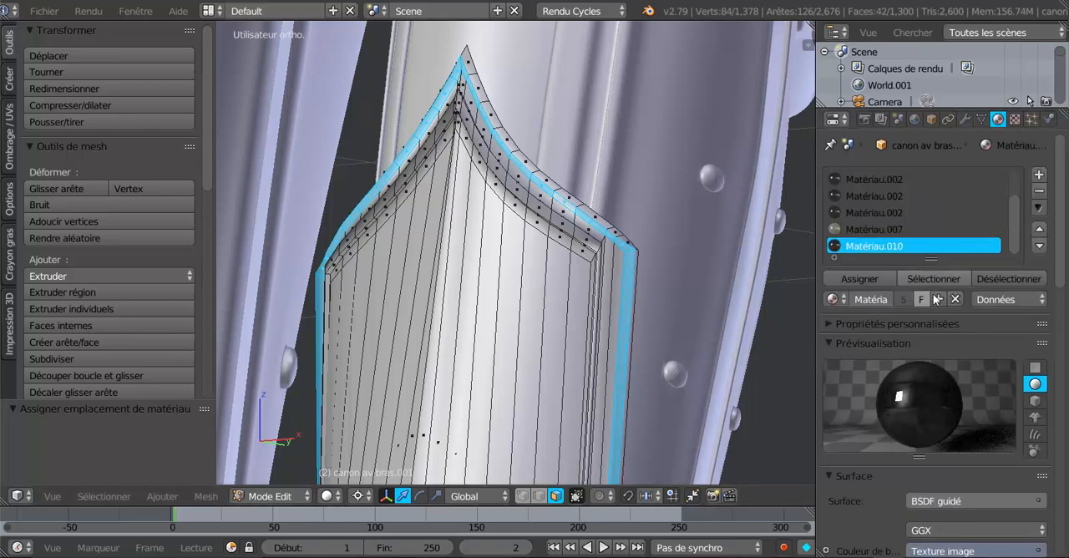
scroll(864, 225, up, 3)
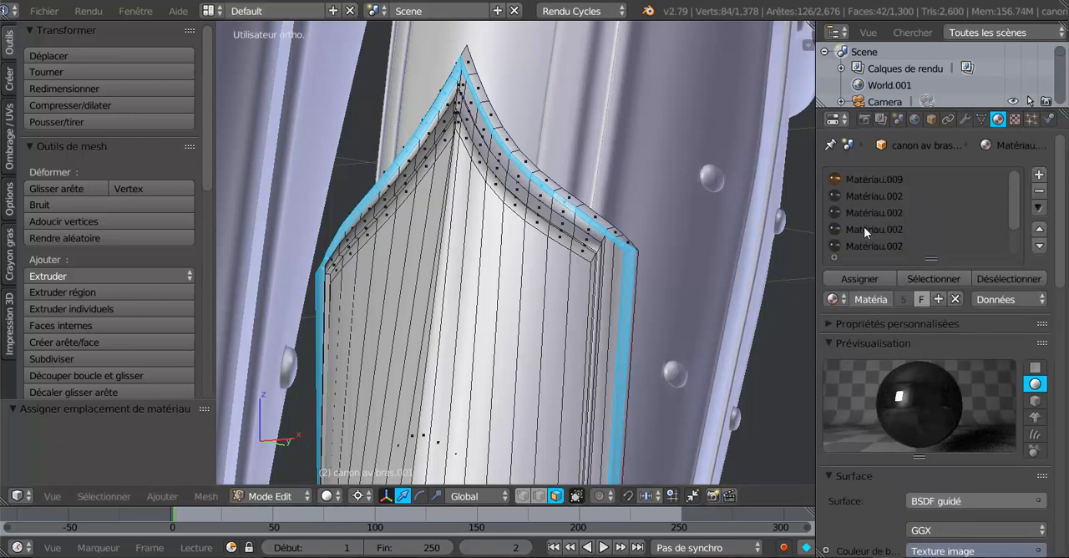
click(854, 178)
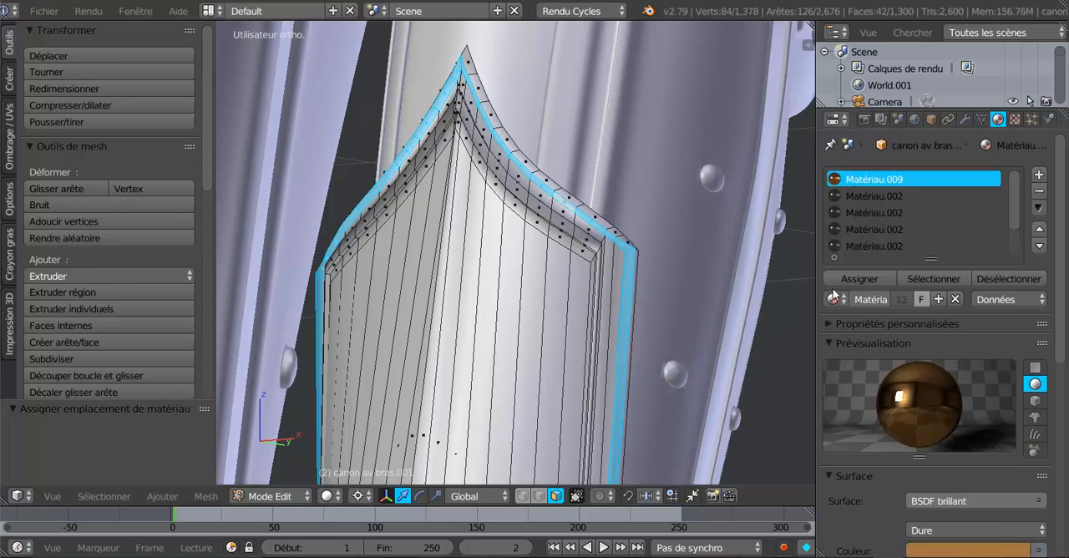
click(864, 280)
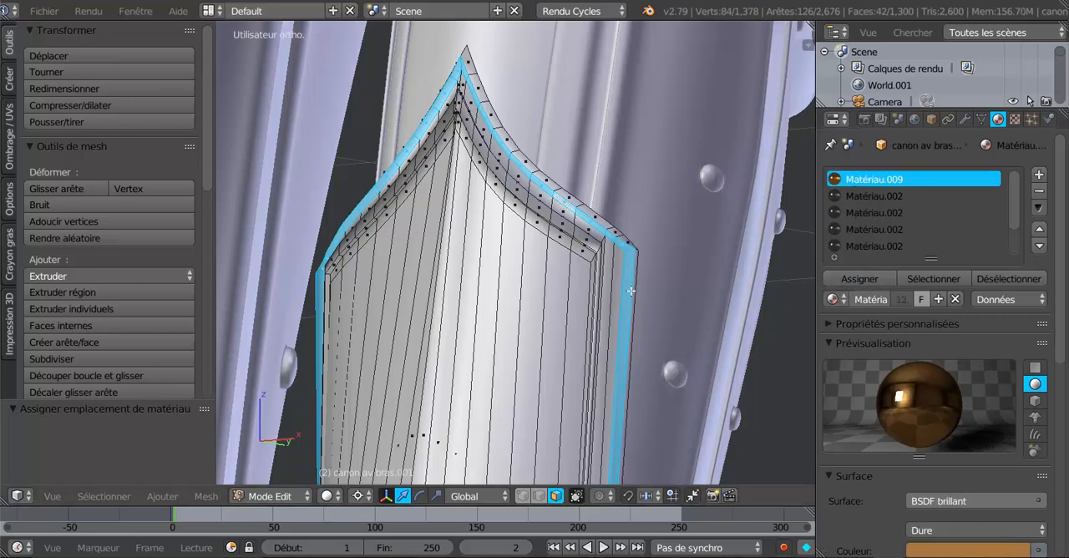
- Select the face loop in the groove just inside the cuff's border and assign Matériau.010 to it
scroll(612, 275, up, 1)
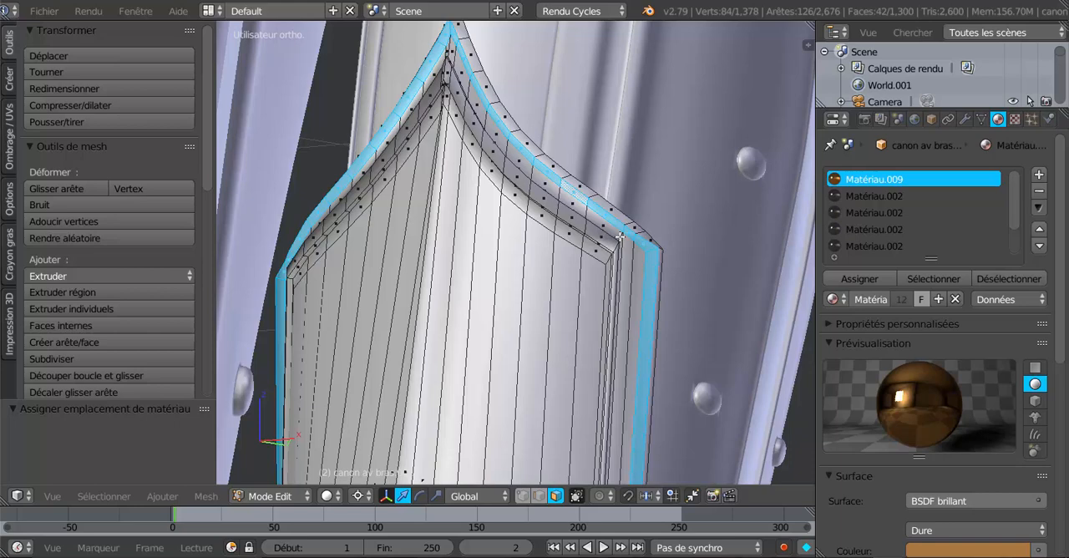
alt+right_click(620, 238)
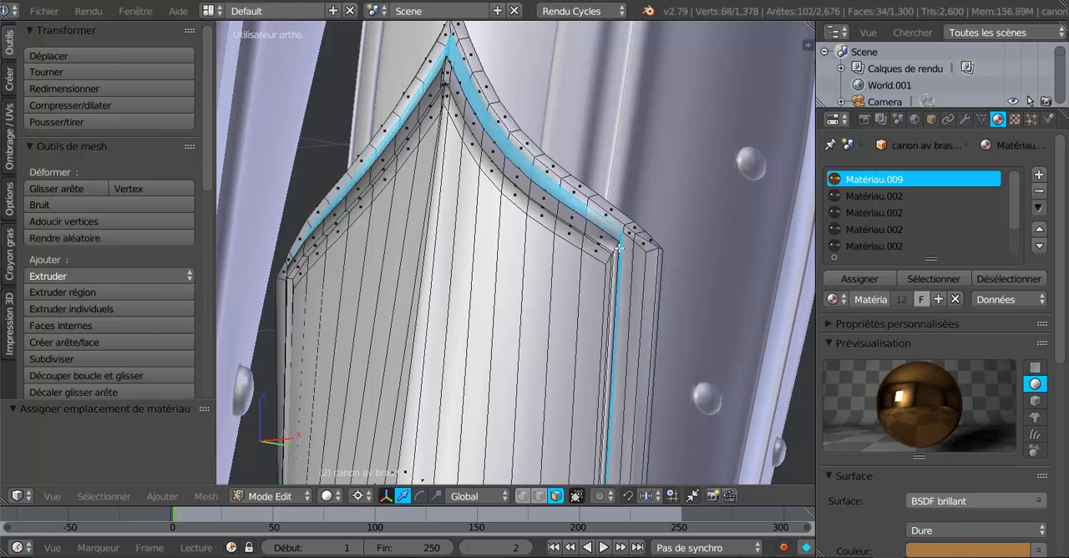
scroll(618, 254, down, 2)
middle_drag(622, 268, 544, 298)
scroll(544, 298, up, 3)
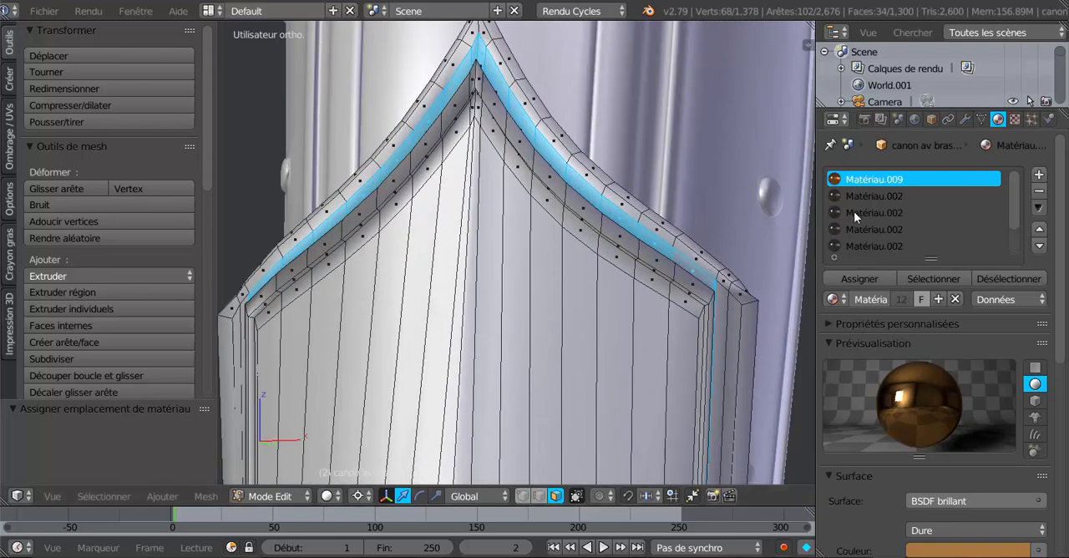
scroll(862, 221, down, 2)
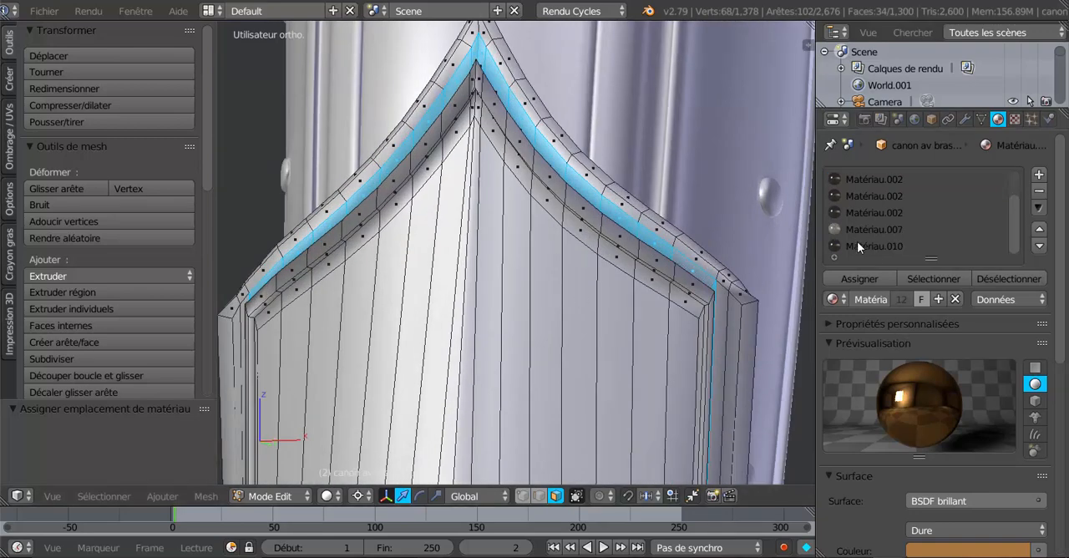
click(857, 241)
click(861, 277)
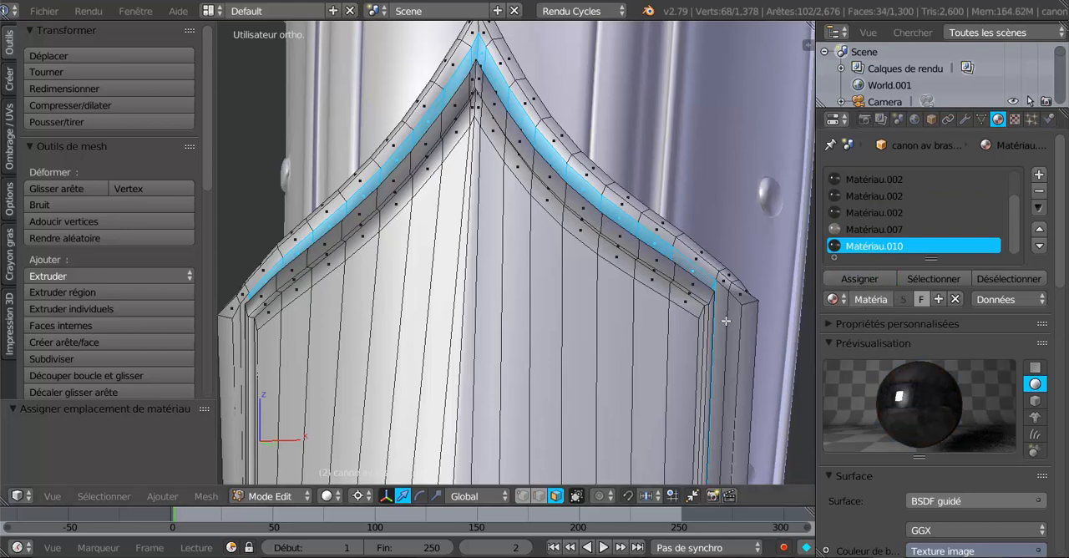
- Leave Edit Mode, show the cuff in rendered shading and set its Subsurf viewport subdivisions to 2
key(Tab)
scroll(684, 346, down, 3)
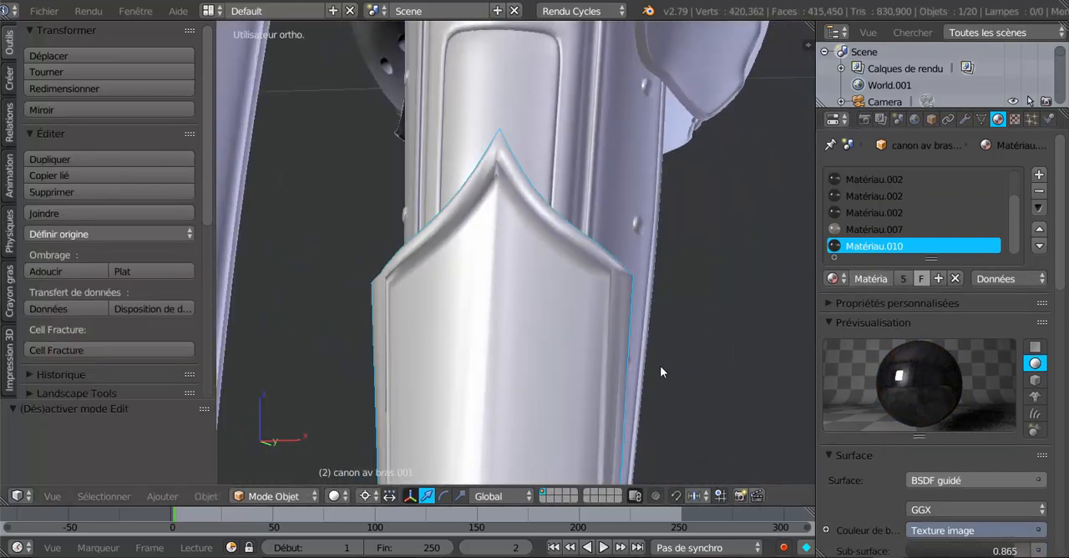
click(334, 496)
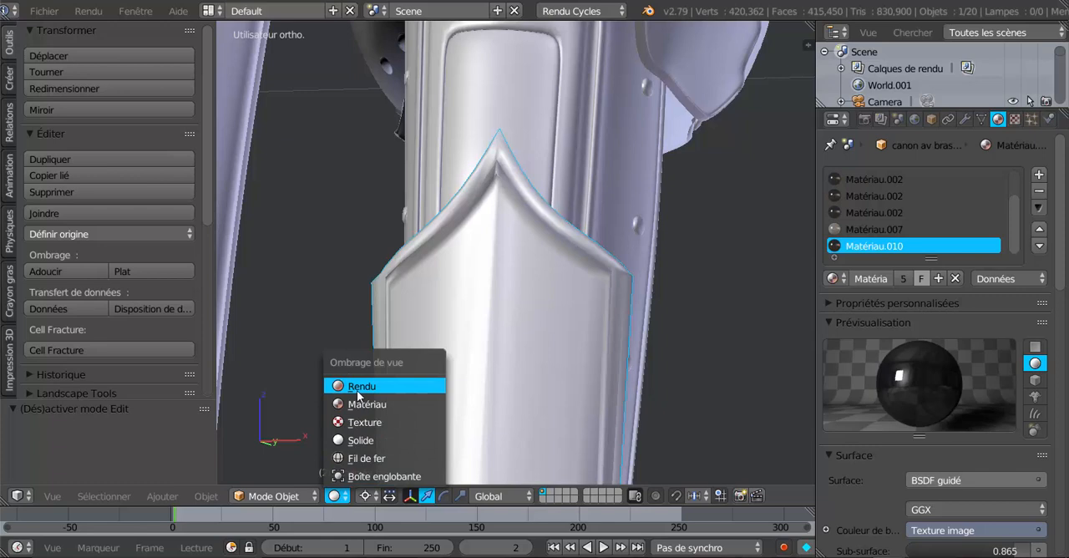
key(Return)
click(964, 120)
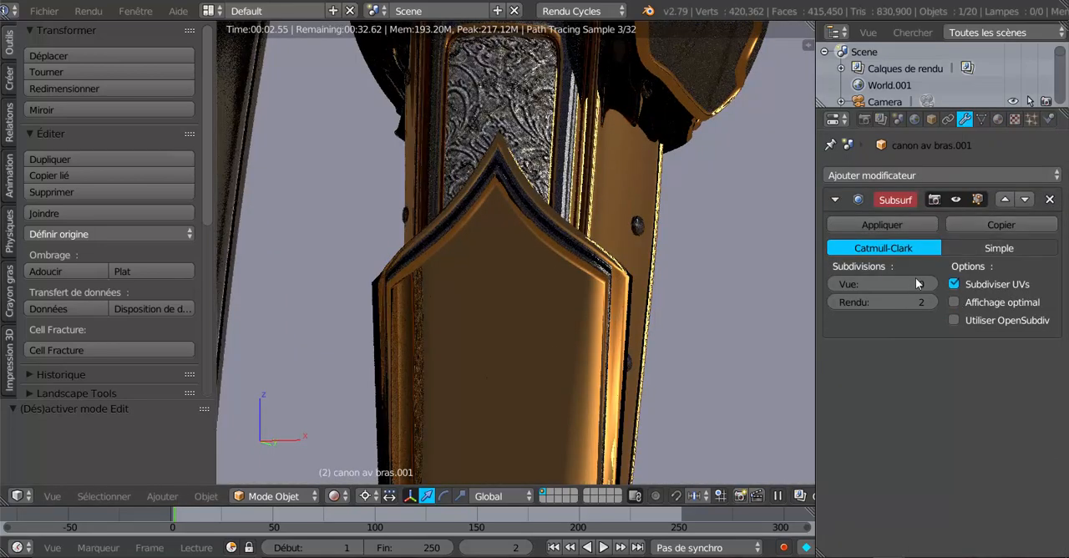
click(932, 283)
click(931, 284)
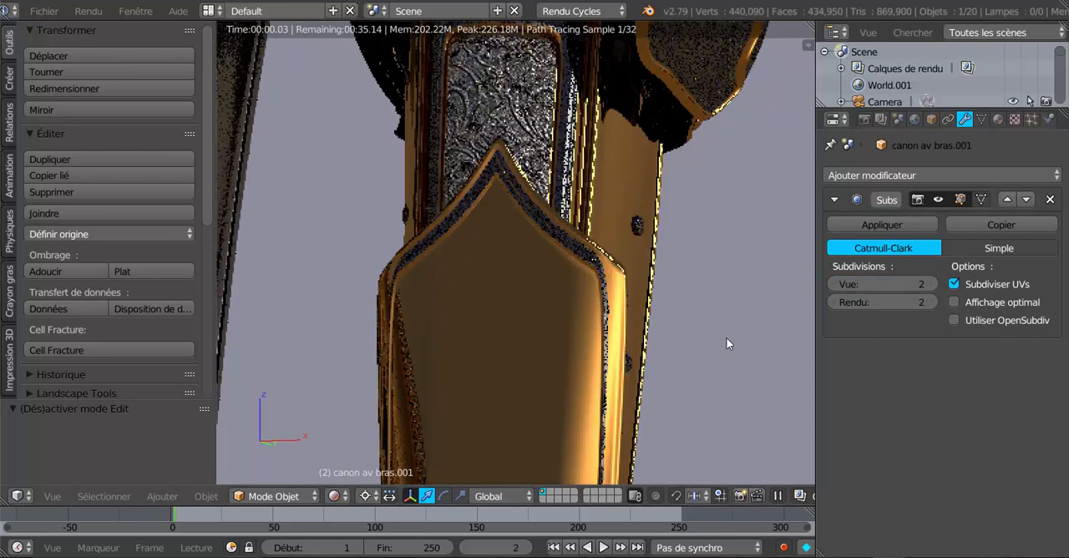
- Inspect the rendered forearm cuff and its border materials from a distance and close up
scroll(726, 337, down, 2)
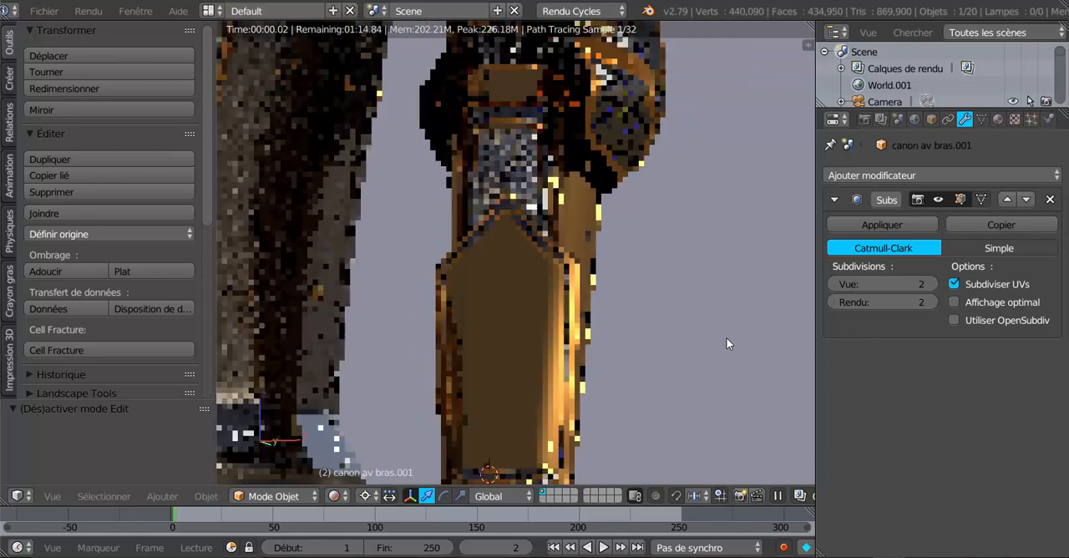
scroll(649, 381, down, 2)
mouse_move(649, 381)
middle_down()
mouse_move(686, 381)
mouse_move(679, 362)
mouse_move(644, 368)
middle_up()
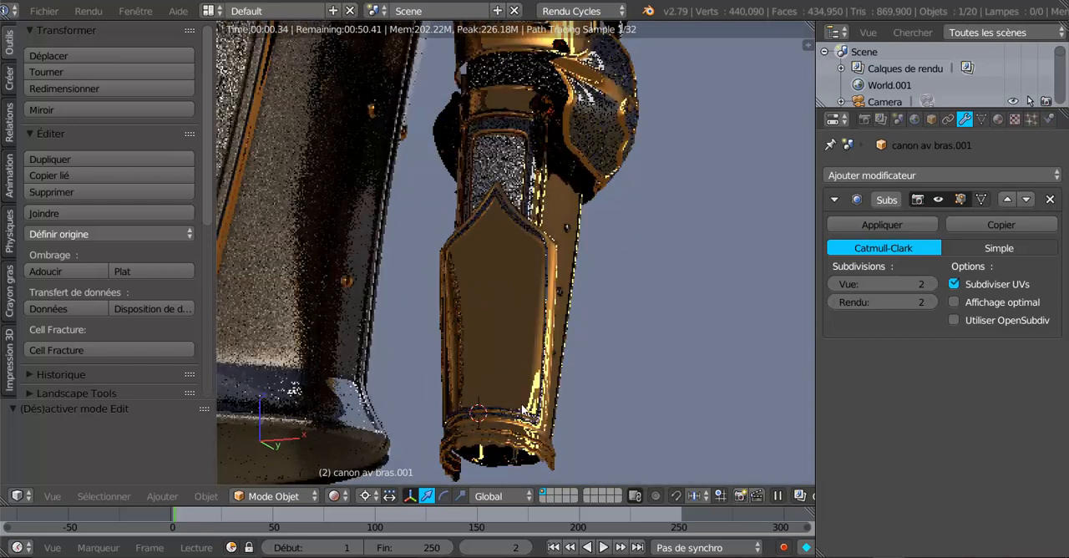
scroll(516, 389, up, 2)
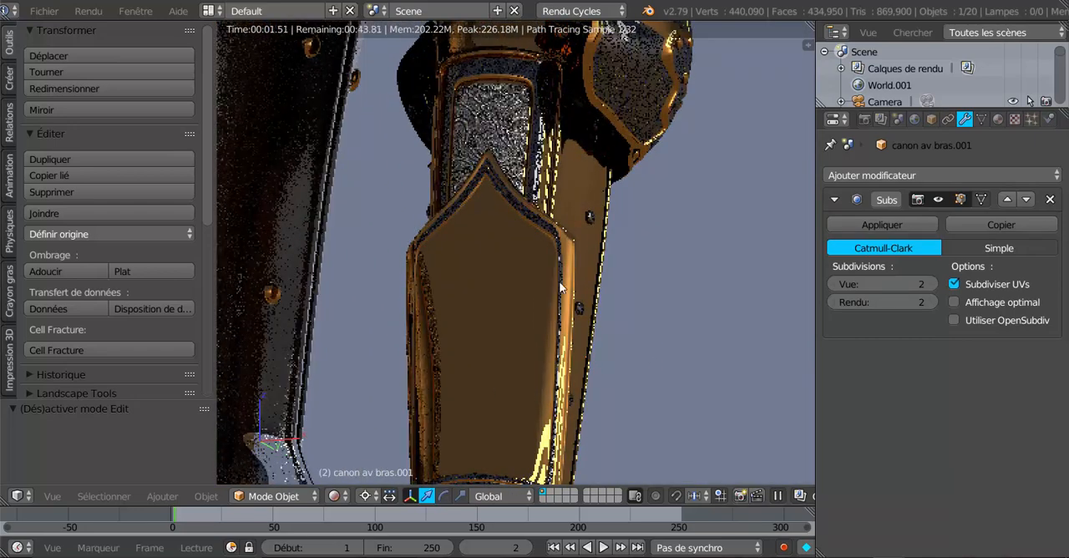
middle_drag(580, 379, 482, 285)
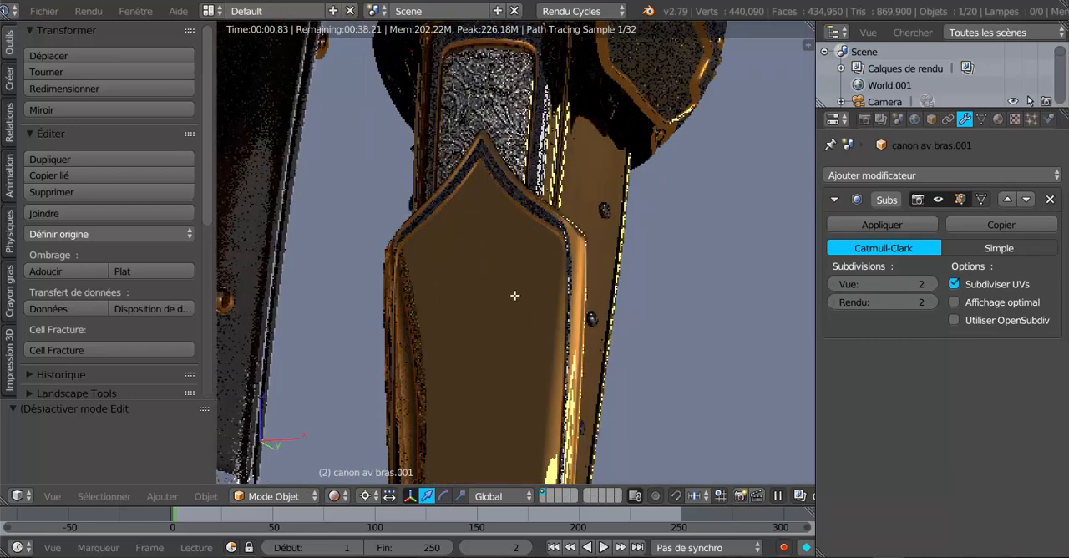
- Reenter Edit Mode on the cuff in face selection and return the viewport to solid shading
key(Tab)
click(561, 495)
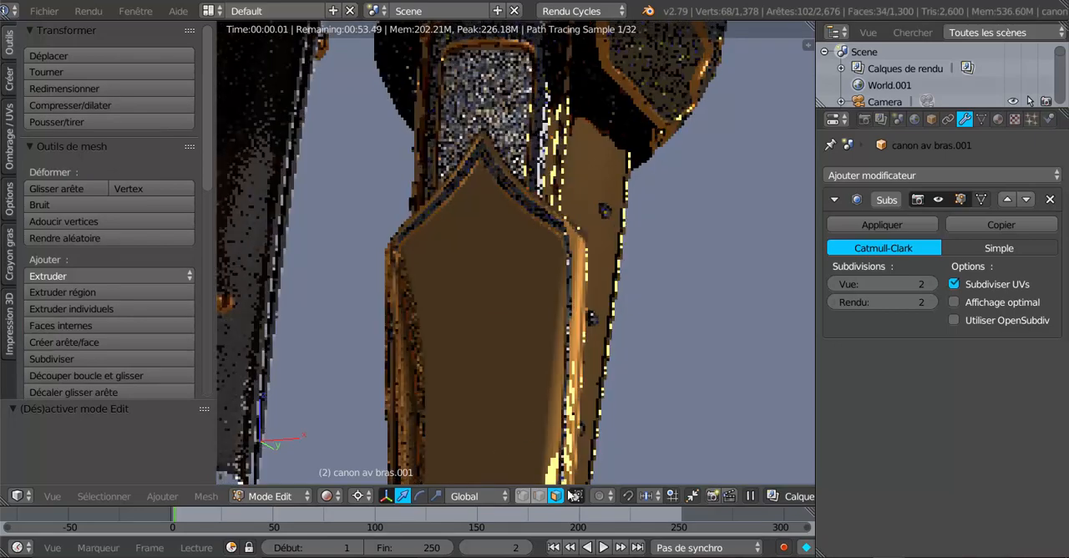
scroll(503, 407, down, 3)
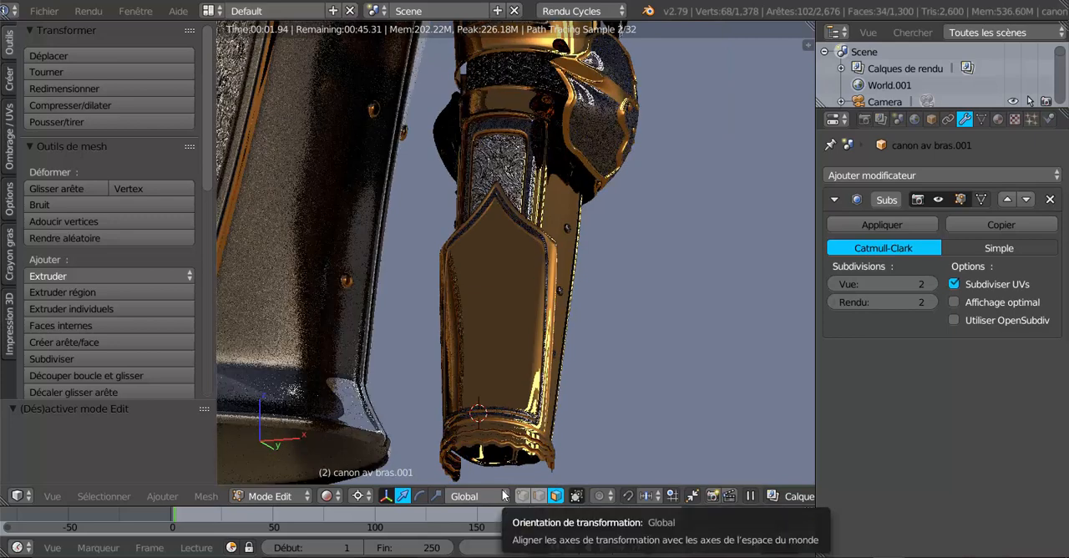
click(327, 496)
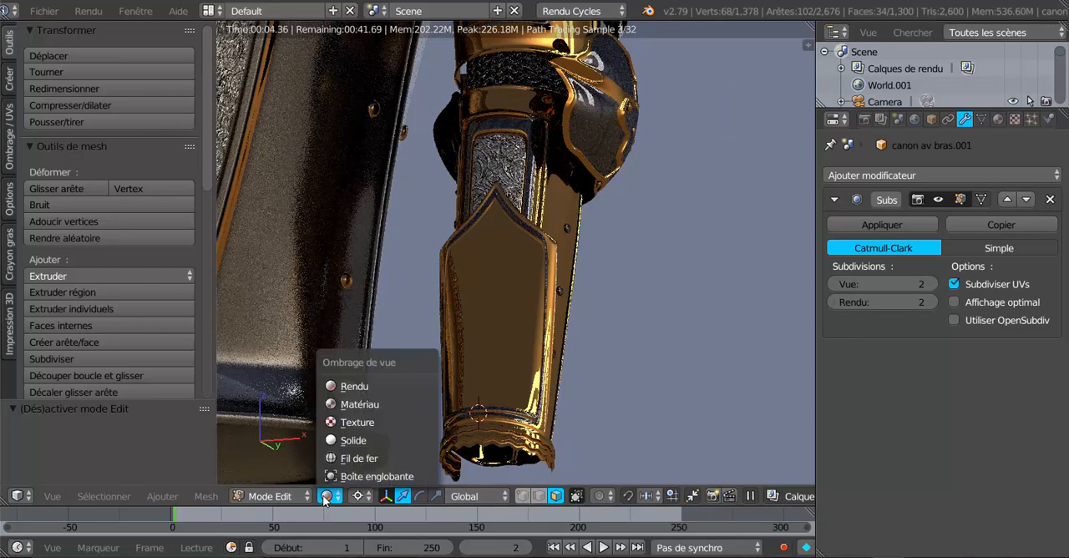
click(351, 440)
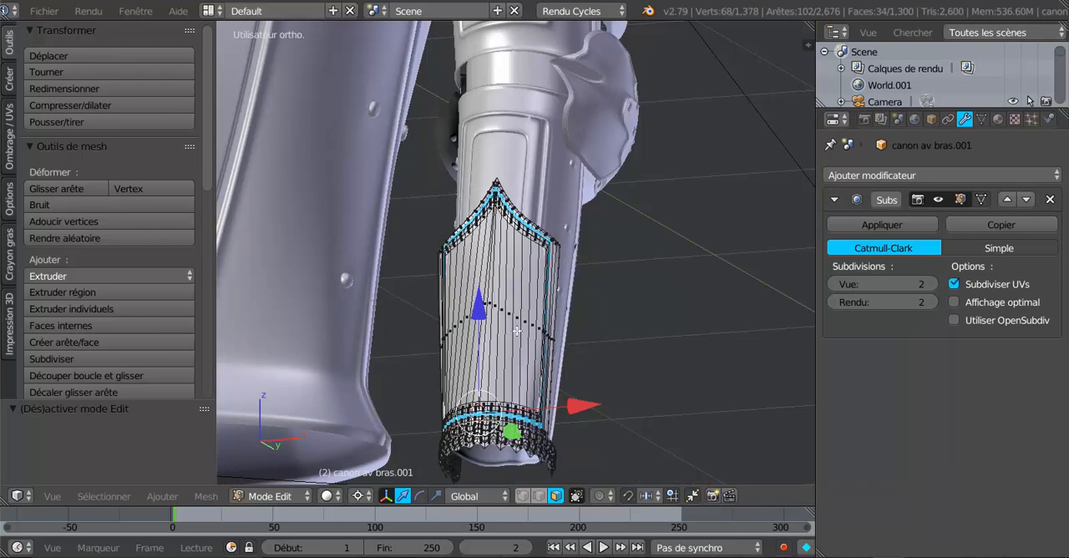
- Deselect the faces of vertex group Groupe.004 and check which faces Groupe.002 selects
click(982, 120)
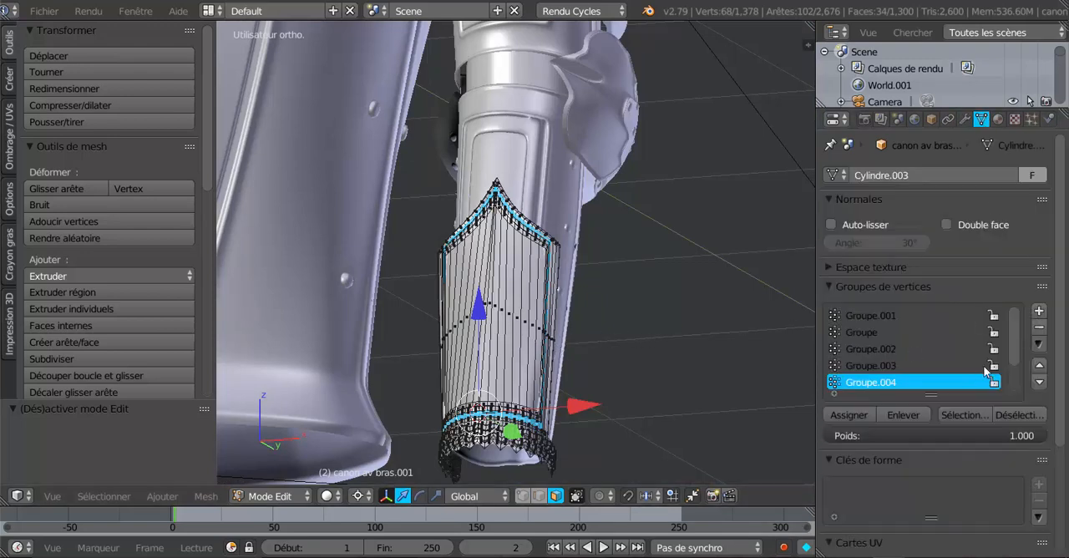
click(1009, 416)
click(884, 347)
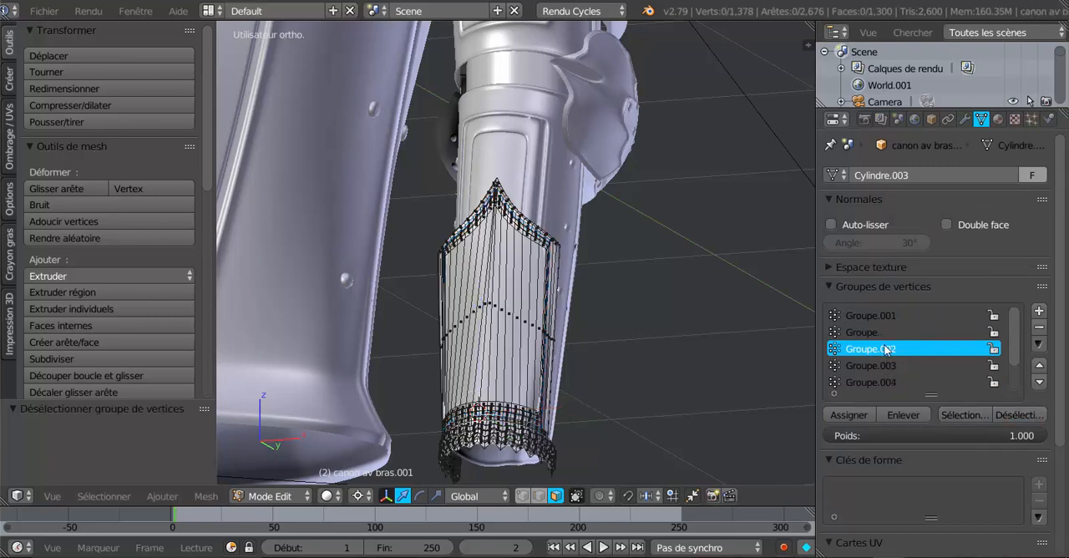
click(963, 415)
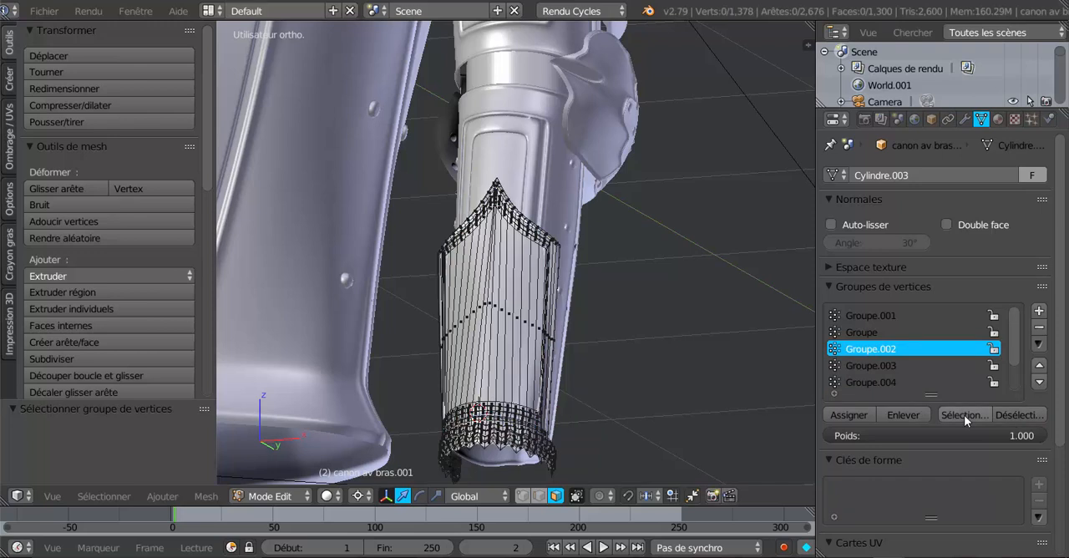
- Select the vertices of Groupe.003 to examine its loops on the cuff, and deselect them again
click(884, 366)
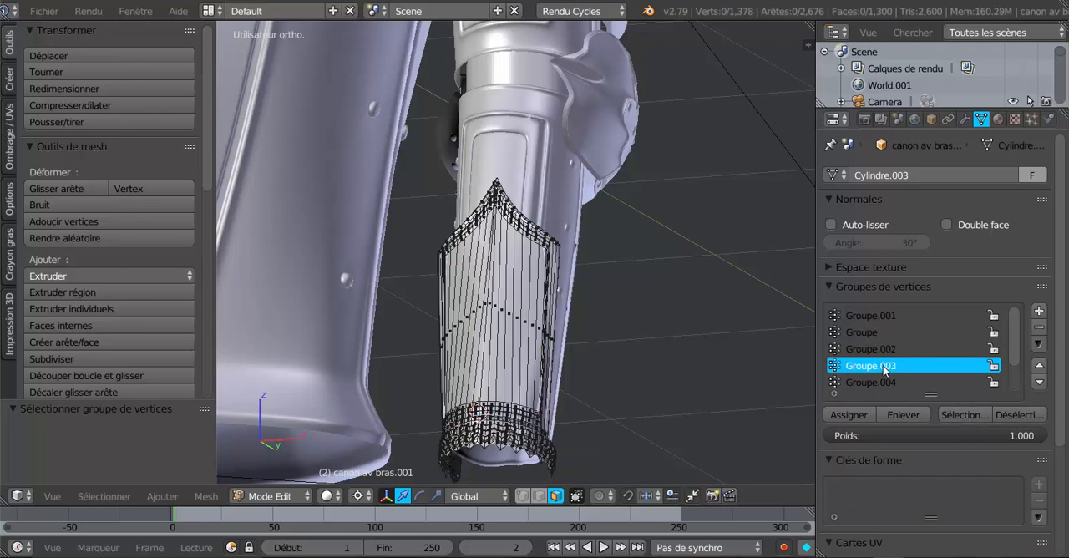
click(966, 415)
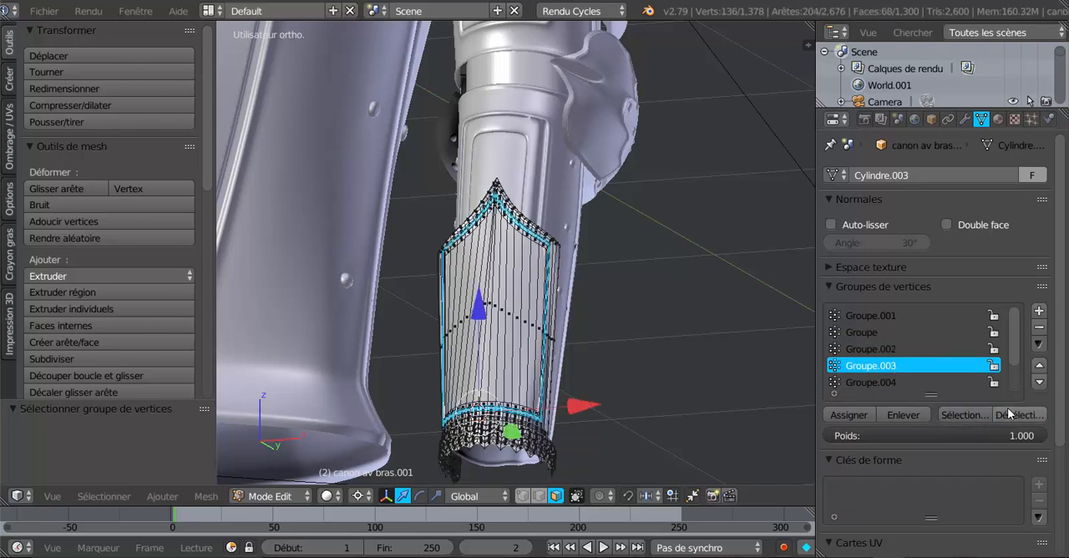
click(1017, 415)
- Select vertex group Groupe.002 again and look for its vertices across the whole armour
click(873, 351)
click(973, 414)
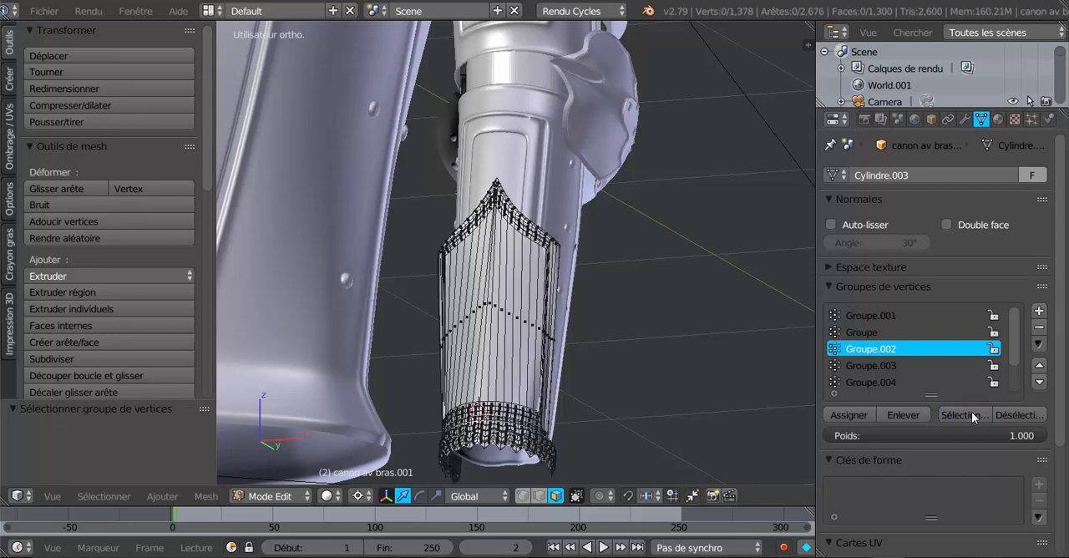
scroll(669, 380, down, 5)
scroll(670, 380, down, 5)
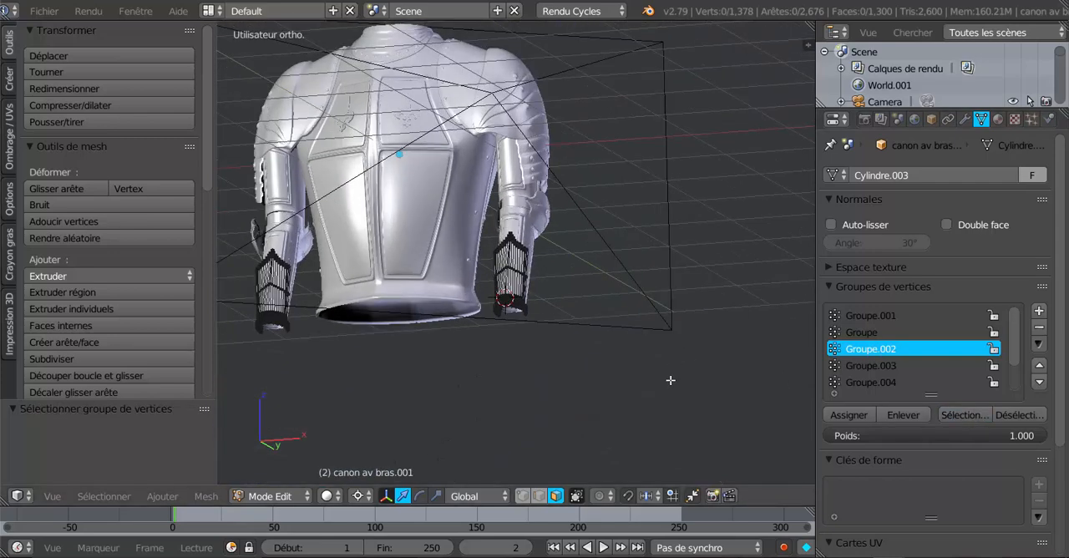
scroll(669, 380, up, 5)
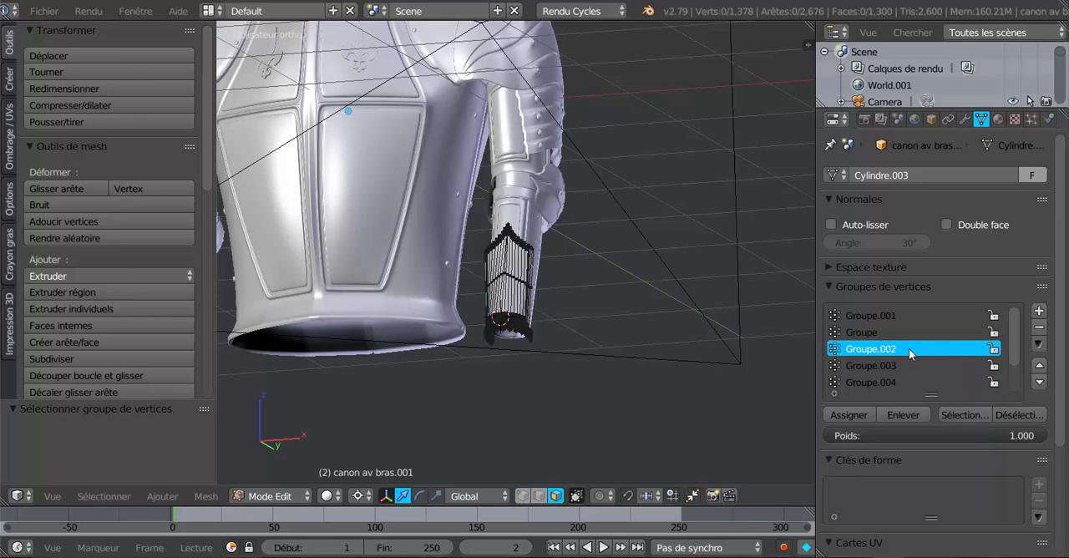
- Deselect the vertices of Groupe.002, select vertex group Groupe and examine which parts of the forearm cuffs it covers
click(1014, 415)
click(865, 332)
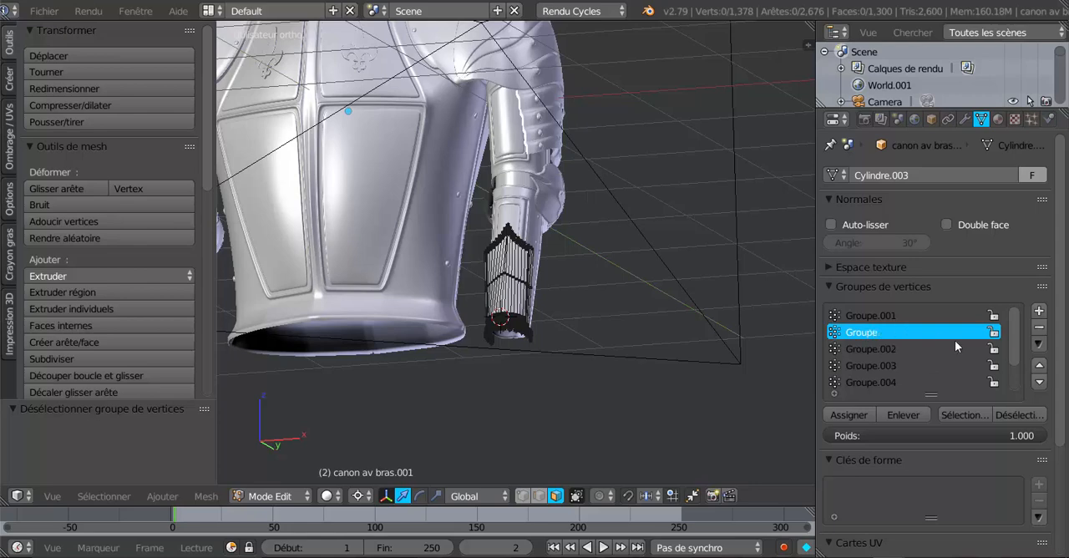
click(969, 415)
scroll(755, 407, down, 4)
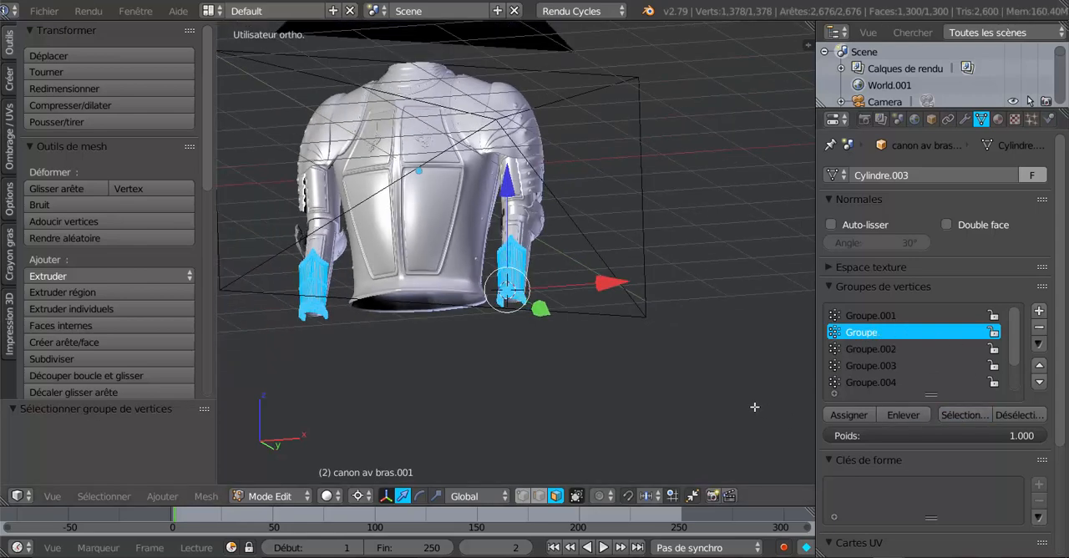
key(KP_Decimal)
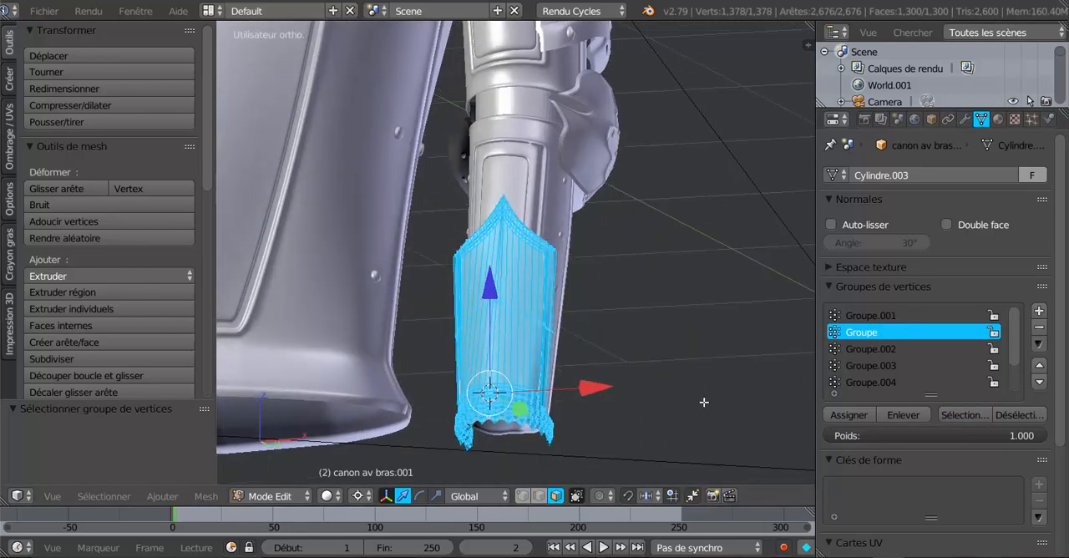
middle_drag(704, 402, 718, 405)
scroll(649, 410, up, 3)
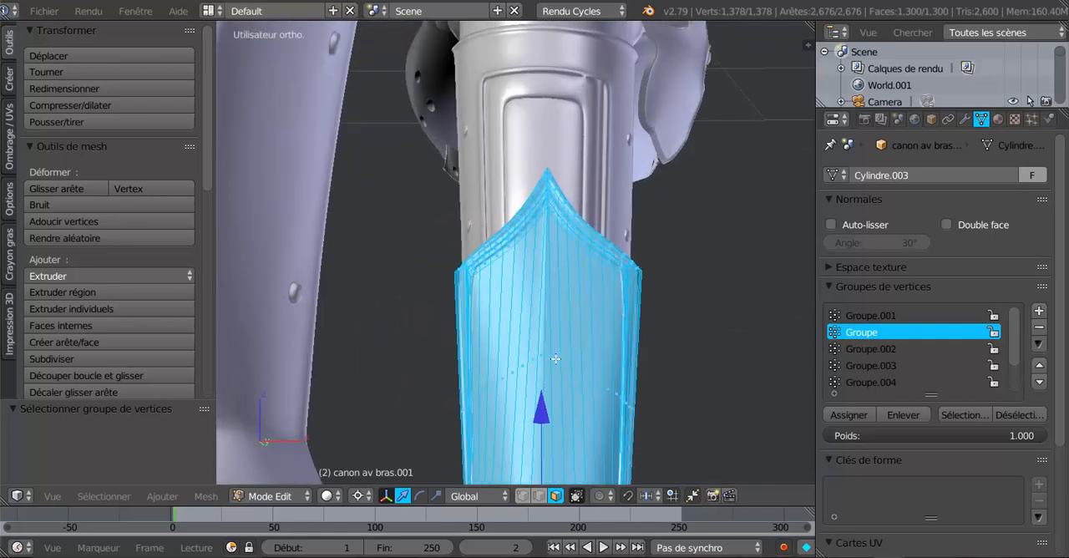
- Inspect the selected cuff mesh in wireframe, return to solid shading and deselect everything
key(Tab)
key(Tab)
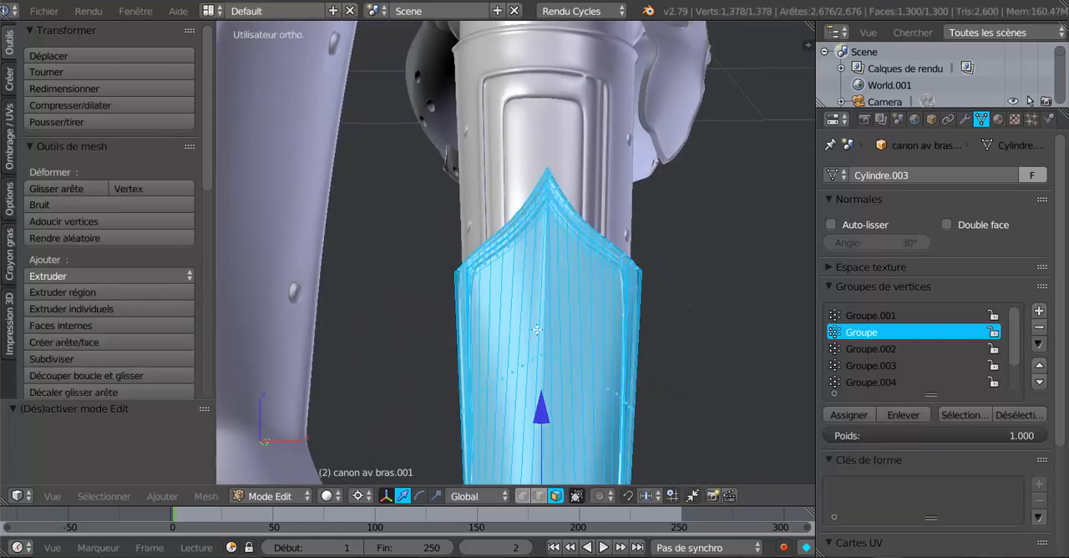
middle_drag(525, 418, 530, 423)
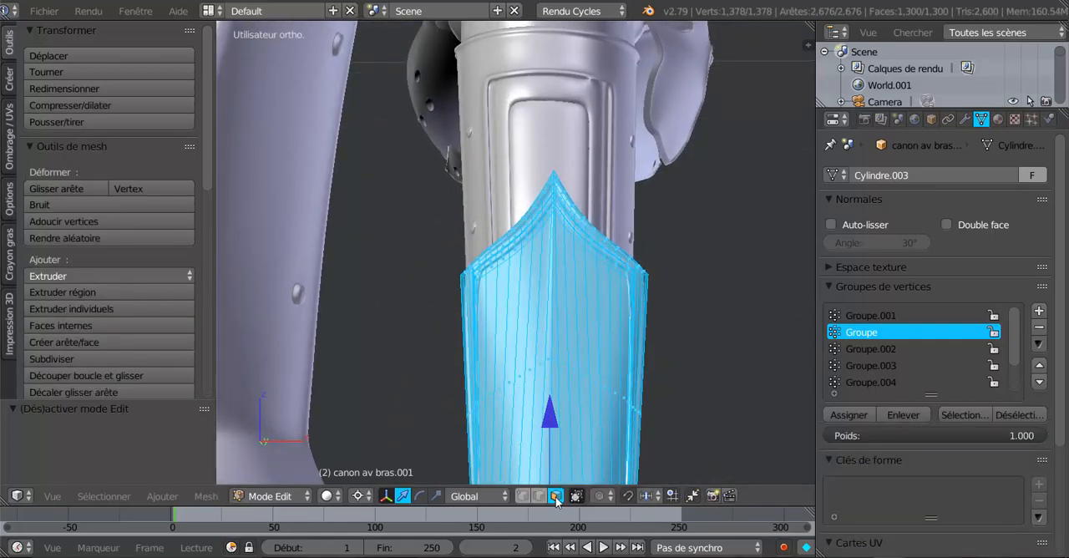
key(z)
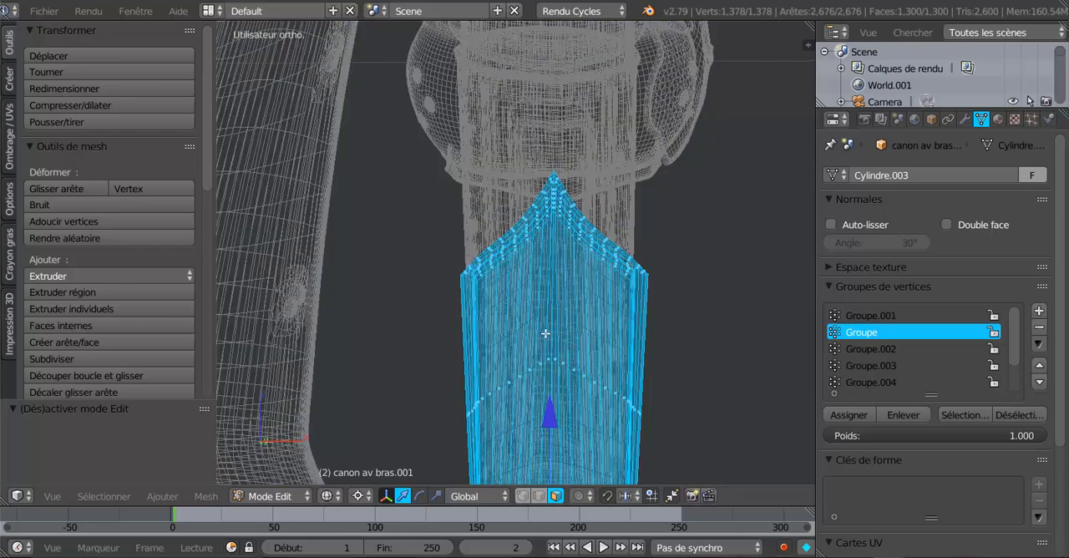
key(z)
key(a)
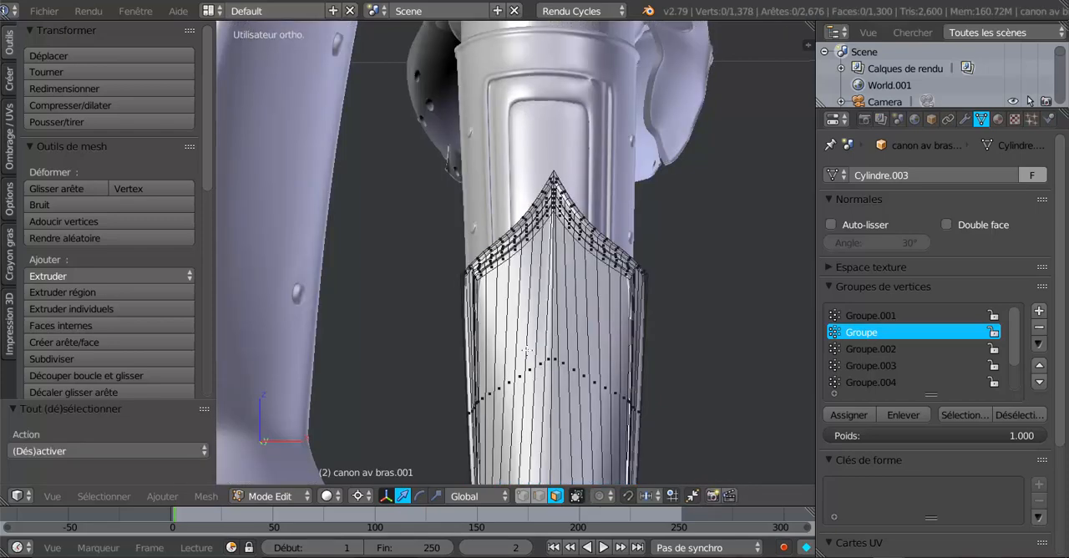
- Circle-select the long front panel faces of the first forearm cuff, inside its pointed border
middle_drag(544, 354, 550, 354)
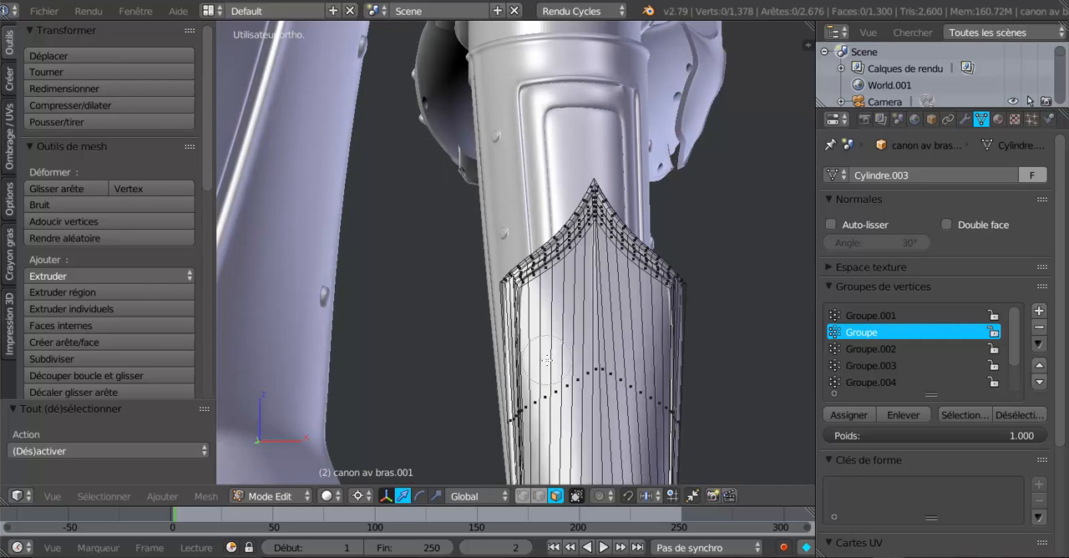
drag(545, 354, 644, 374)
right_click(639, 374)
scroll(638, 374, down, 6)
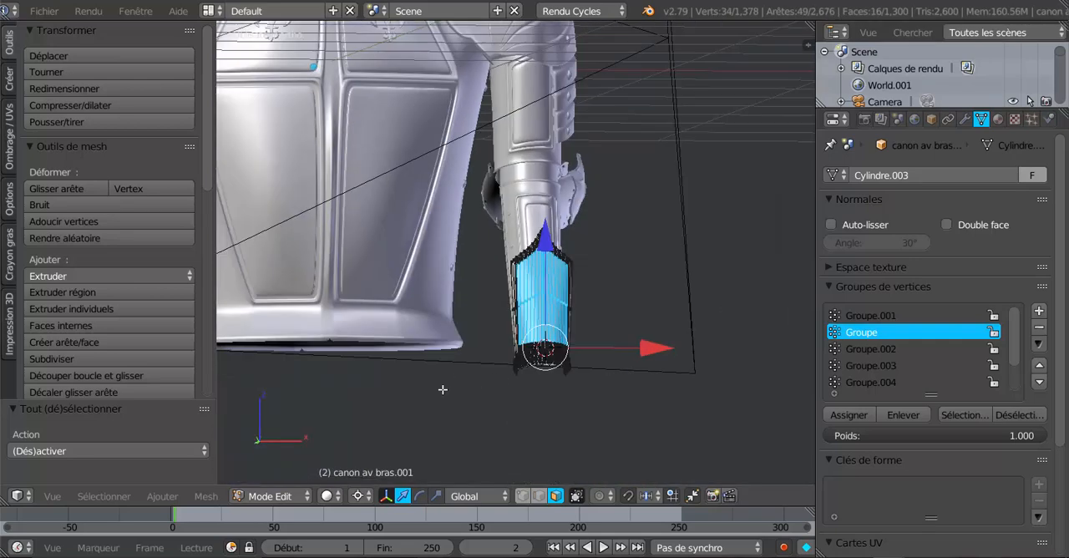
- Add the matching long front panel faces of the opposite forearm cuff to the selection, including the narrow edge face
shift+middle_drag(442, 389, 728, 400)
scroll(396, 358, up, 3)
shift+middle_drag(369, 351, 496, 343)
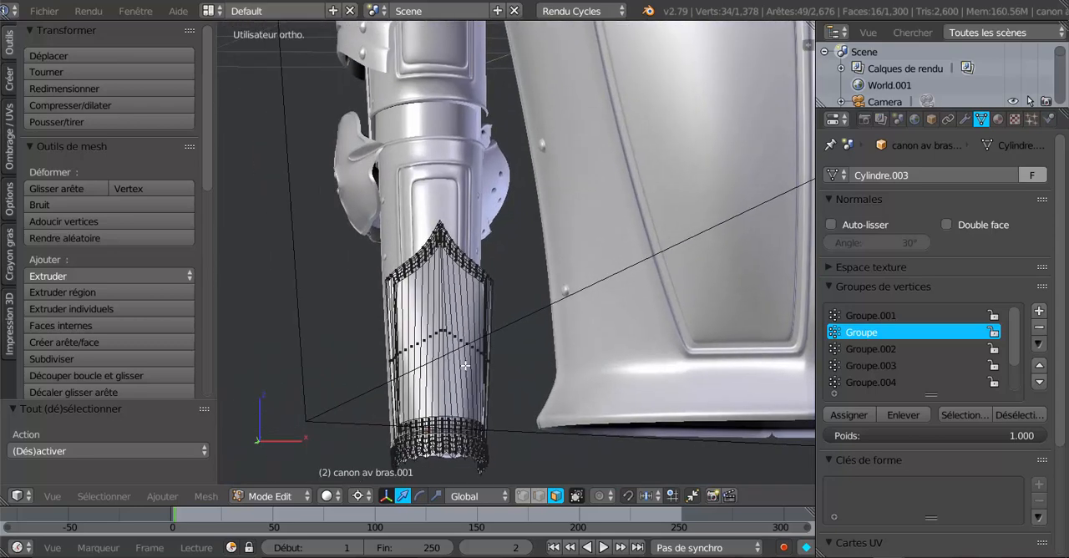
key(c)
drag(418, 338, 460, 338)
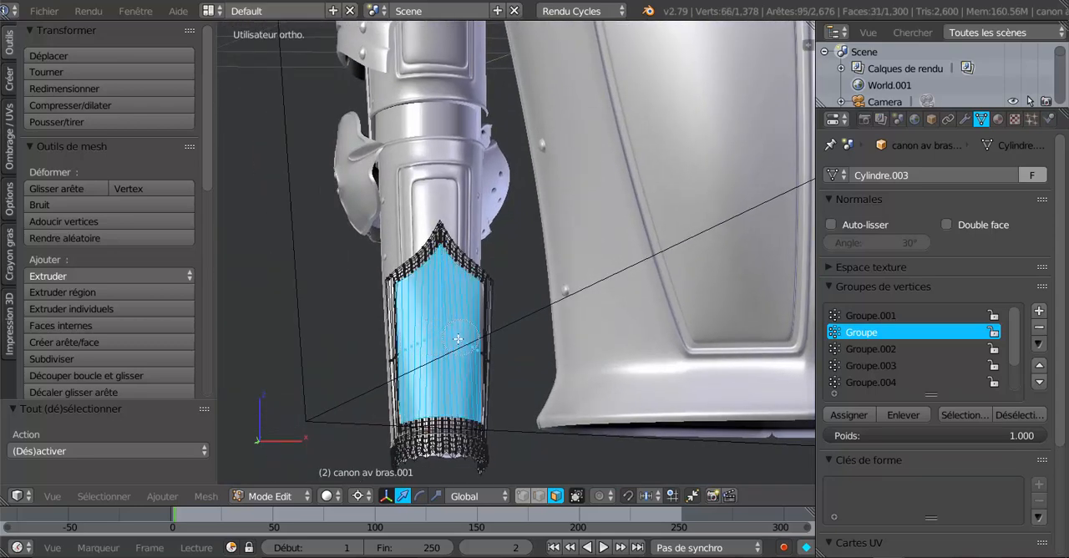
shift+middle_drag(446, 360, 353, 356)
scroll(421, 351, up, 3)
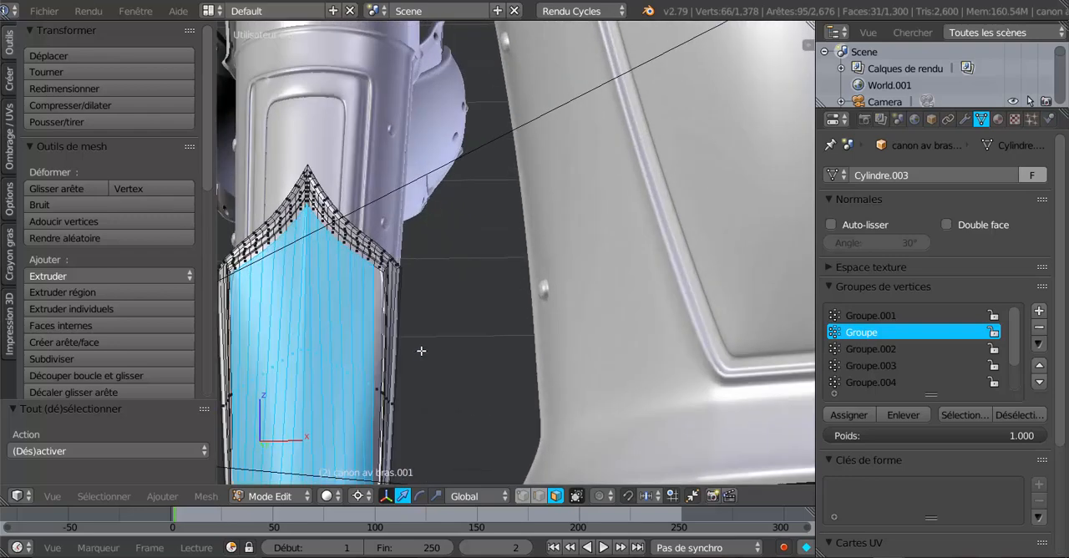
shift+right_click(377, 373)
scroll(343, 396, down, 2)
middle_drag(399, 384, 428, 379)
scroll(428, 379, down, 3)
scroll(496, 402, down, 4)
middle_drag(496, 402, 428, 437)
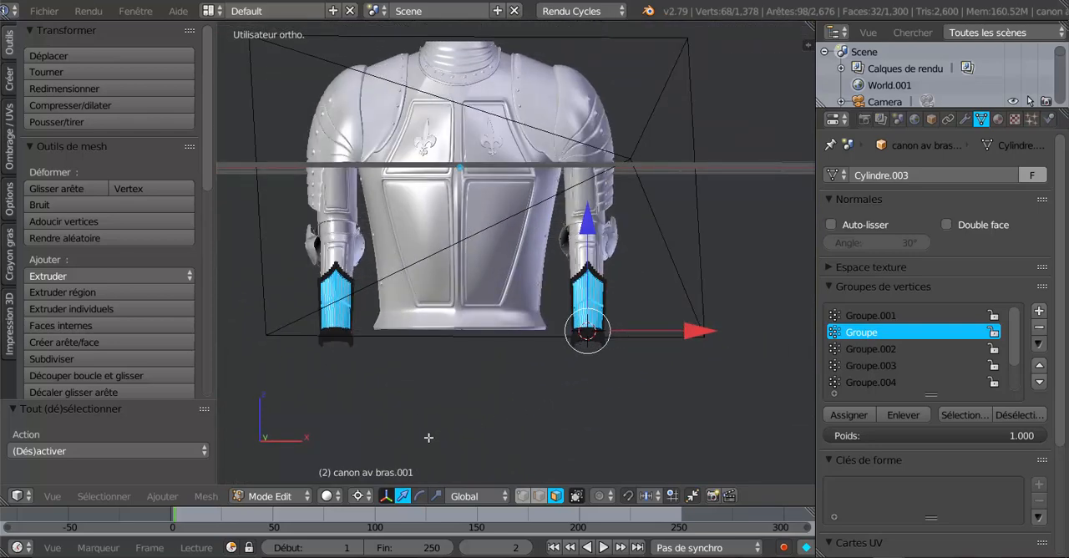
shift+middle_drag(547, 431, 559, 457)
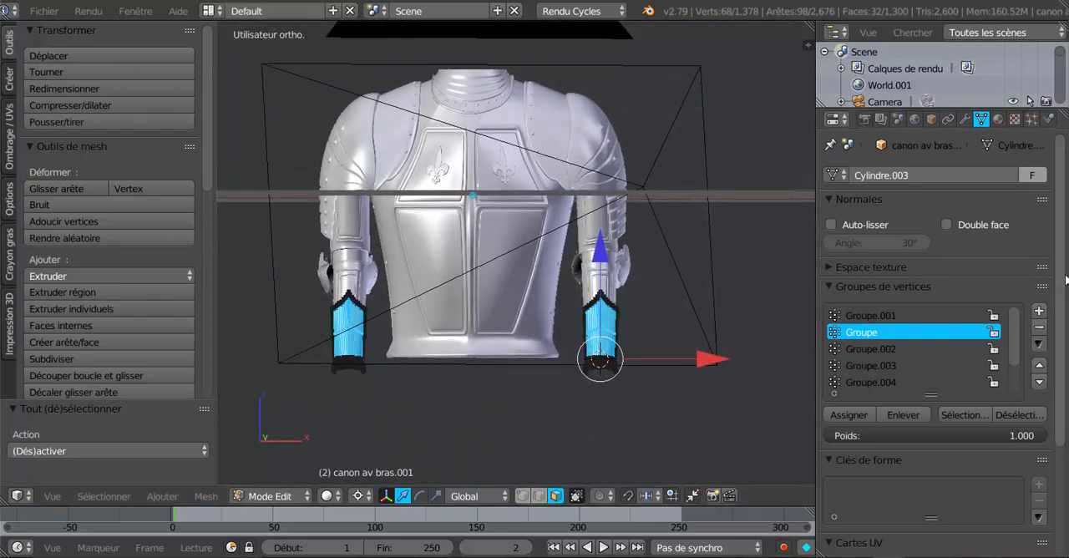
- Edit the breastplate mesh and pick a face of its lower panel to look up its material, clearing the selection when done
click(998, 120)
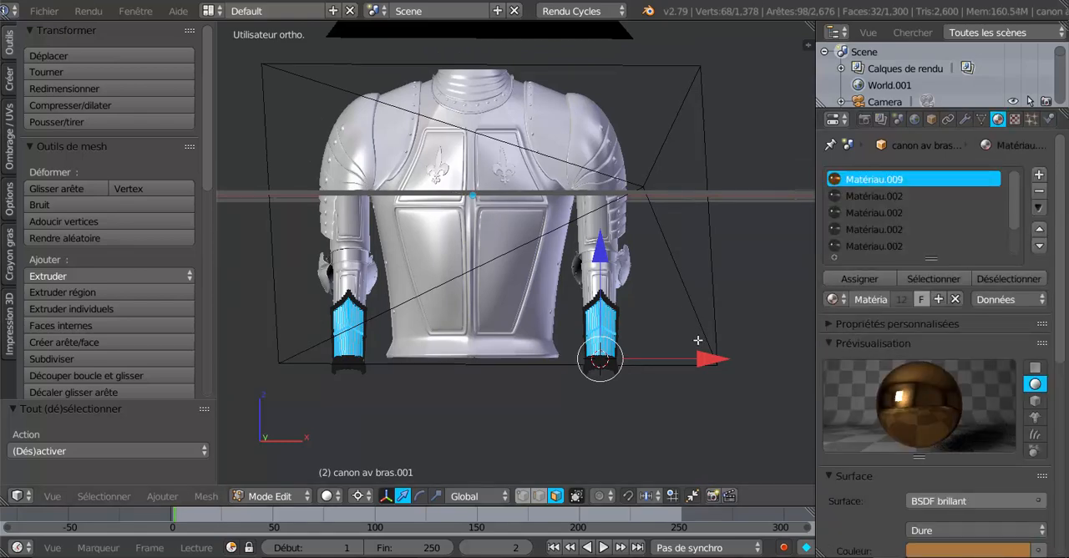
scroll(698, 340, up, 2)
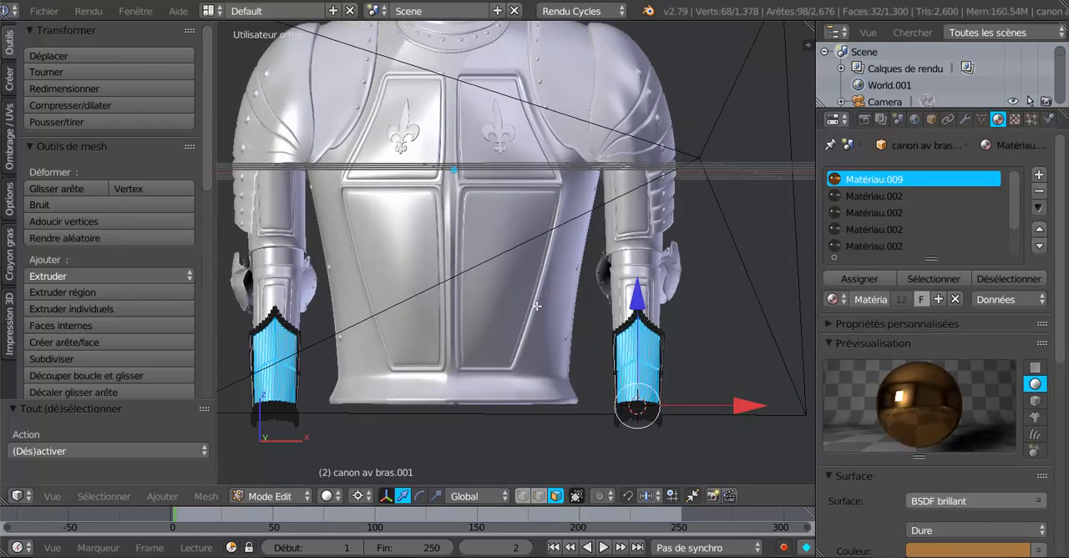
key(Tab)
right_click(502, 267)
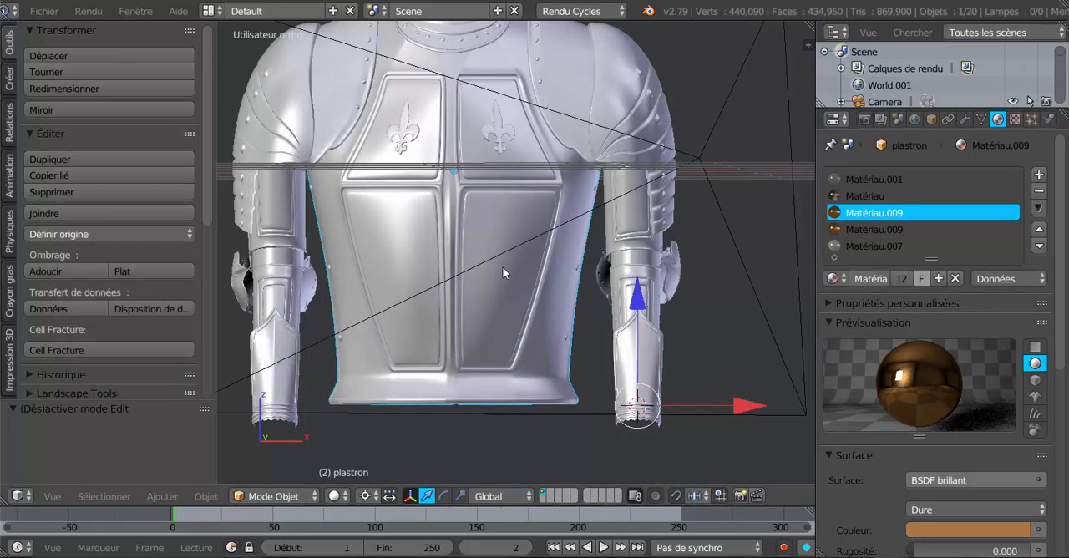
key(Tab)
scroll(501, 299, up, 2)
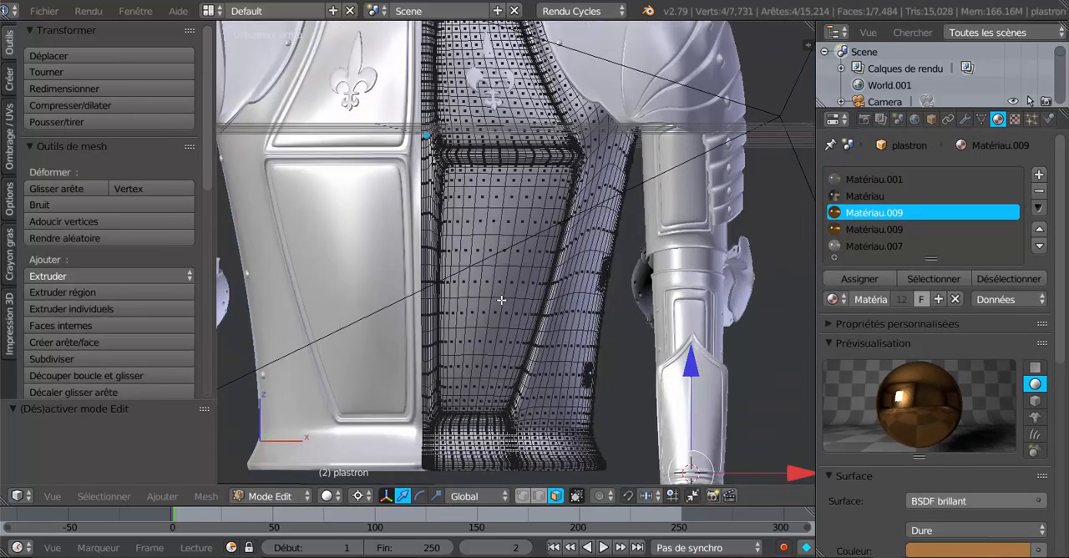
right_click(509, 224)
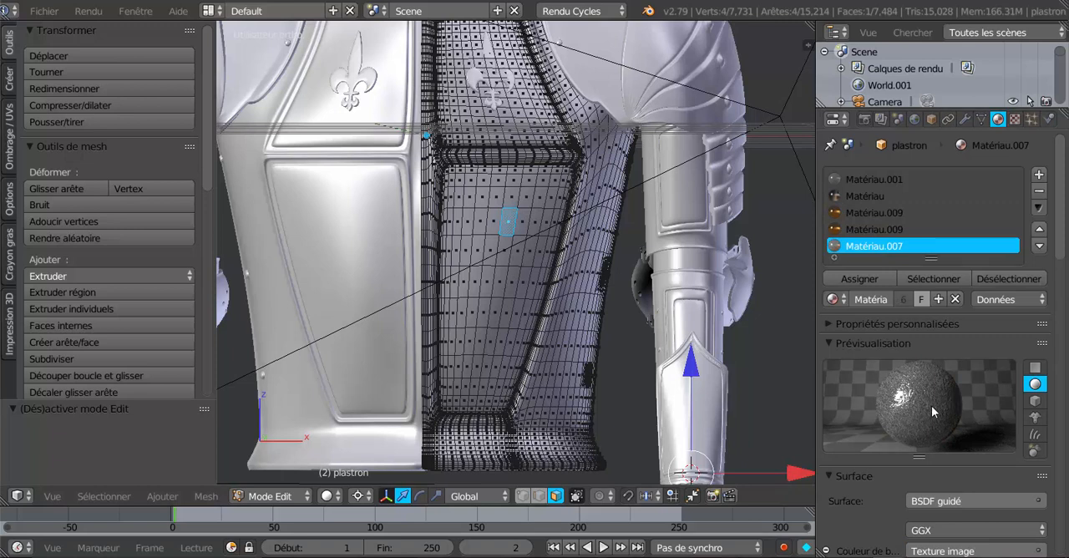
key(a)
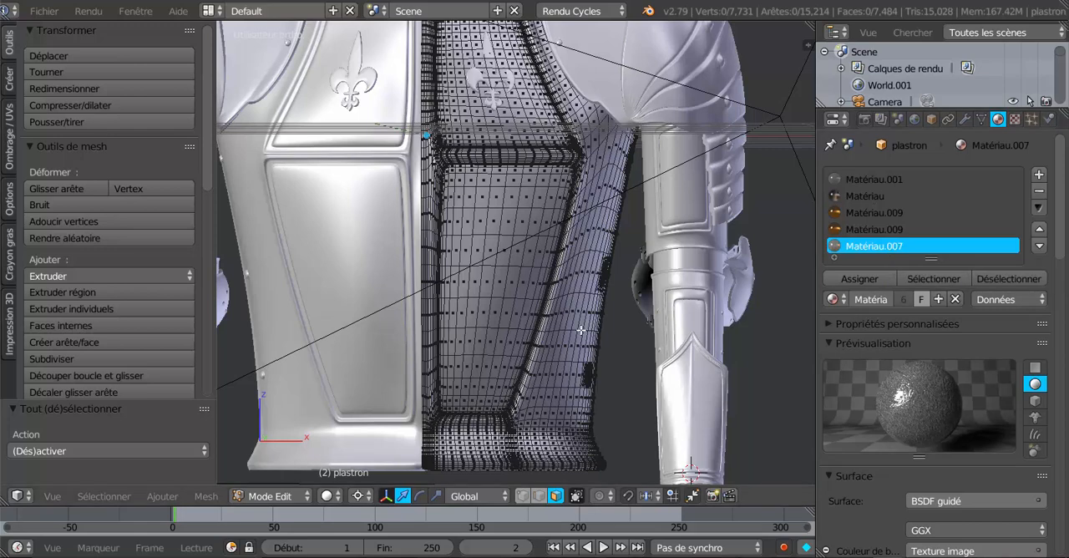
- Leave the breastplate and reenter Edit Mode on the forearm cuffs, canon av bras.001
scroll(627, 327, down, 4)
key(Tab)
right_click(626, 344)
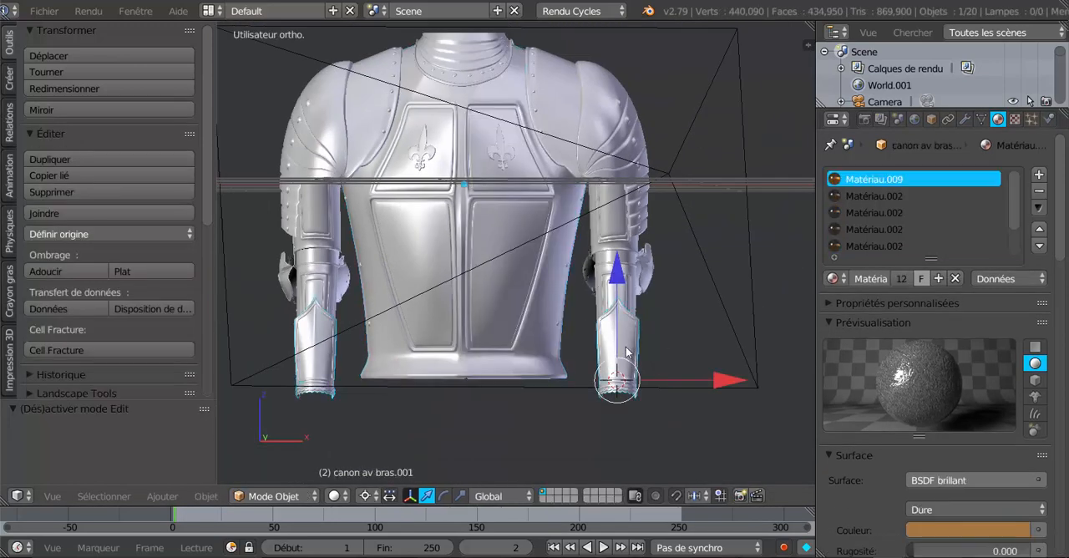
key(Tab)
shift+middle_drag(679, 382, 649, 355)
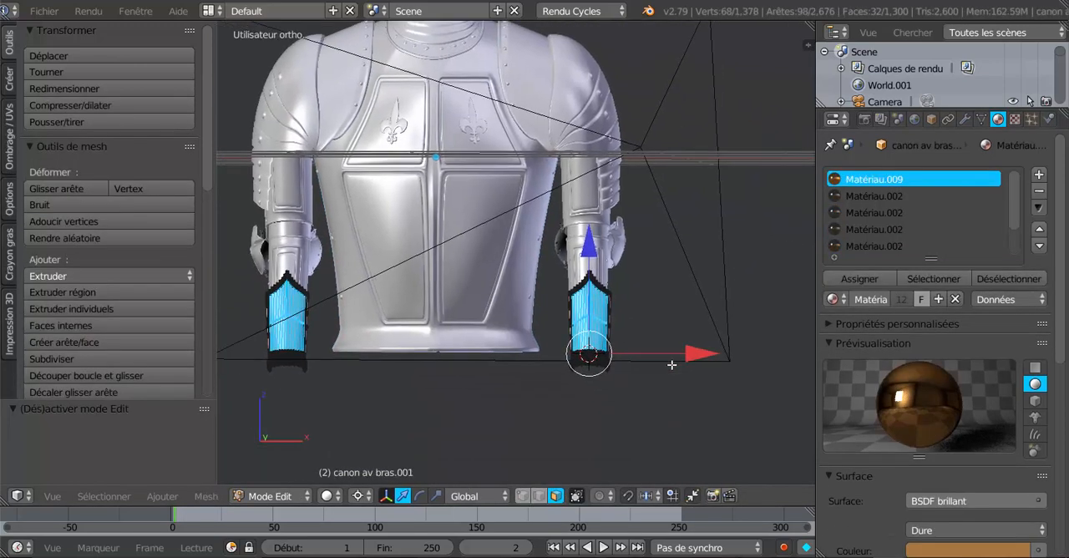
- Add a material slot to the cuffs, set it to Matériau.007 and assign it to the selected front panel faces
click(1038, 173)
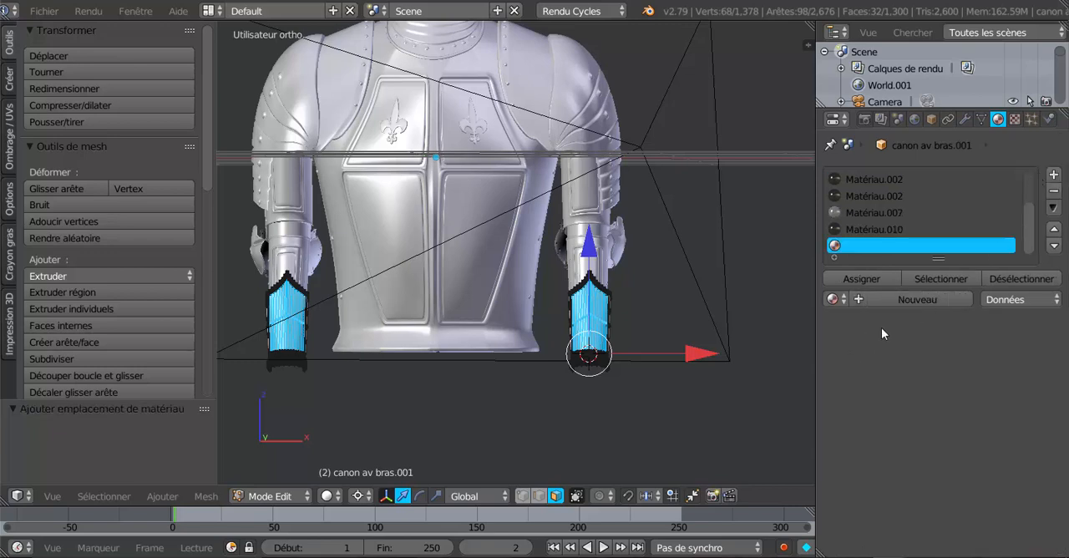
click(869, 298)
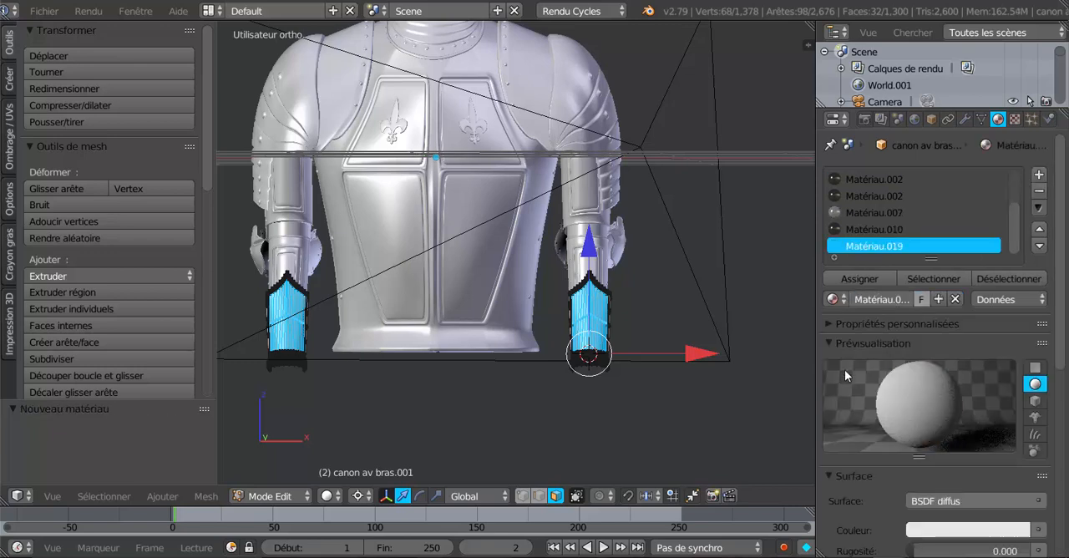
click(837, 299)
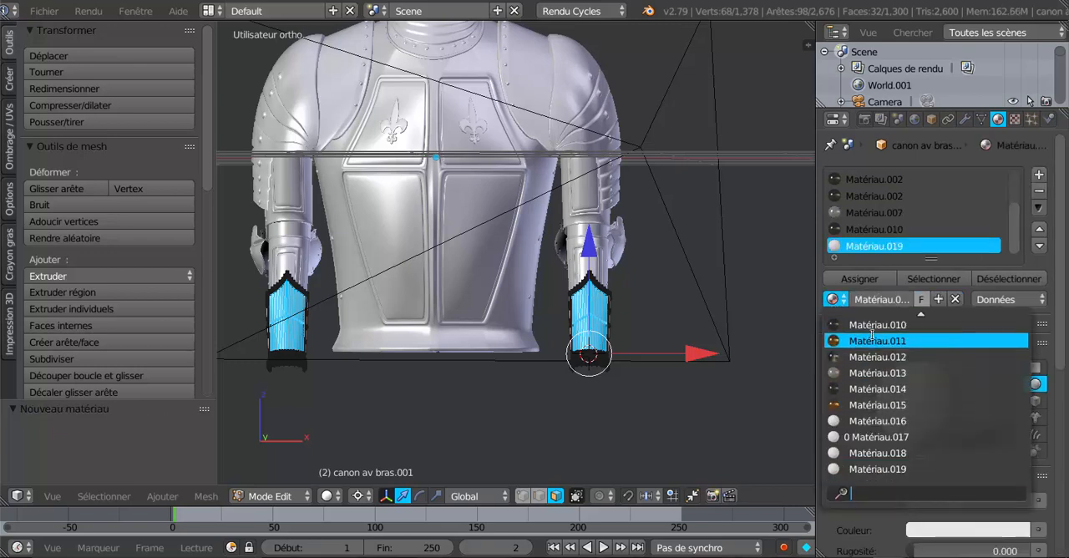
scroll(874, 330, up, 6)
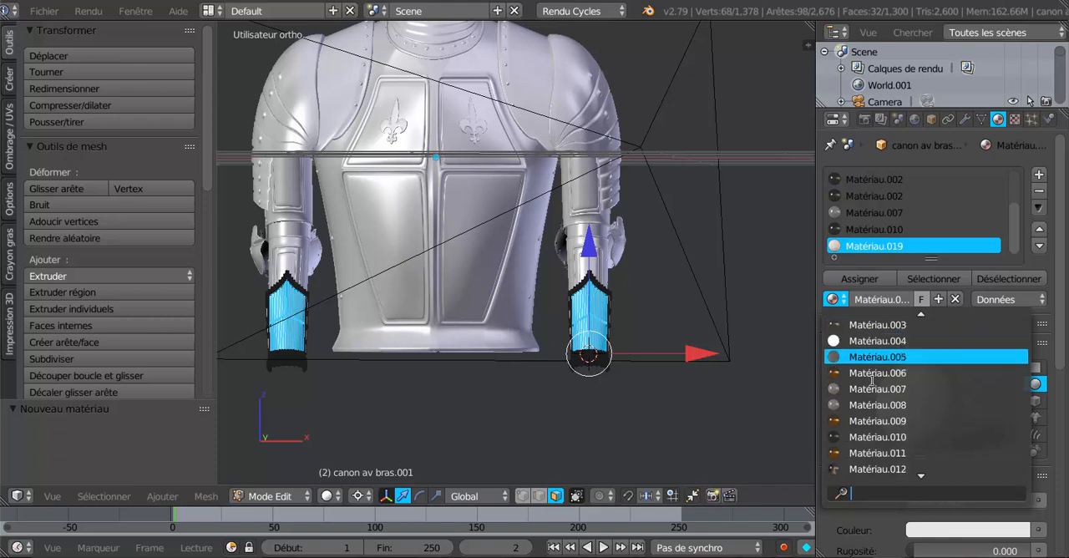
click(877, 384)
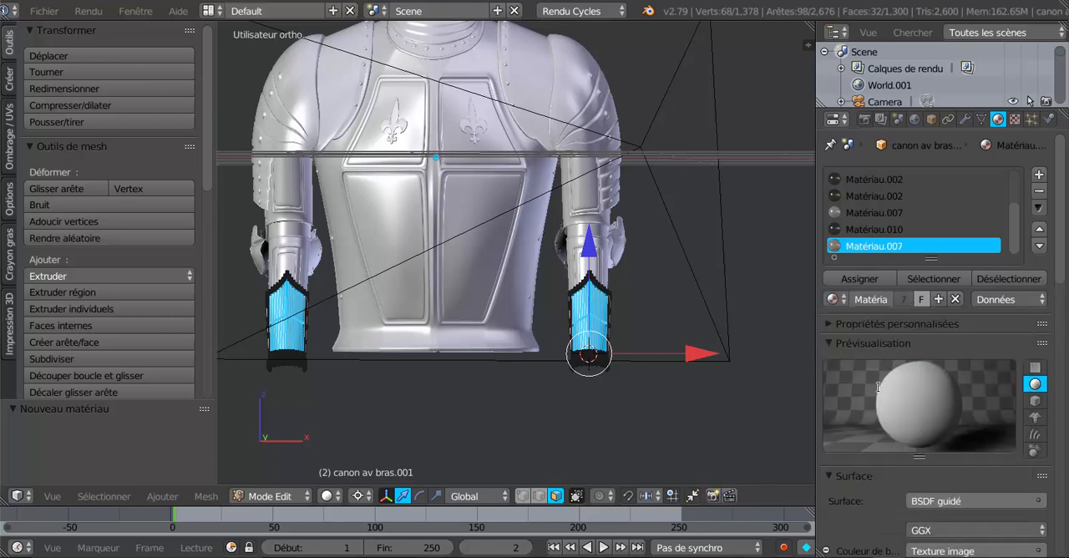
click(856, 278)
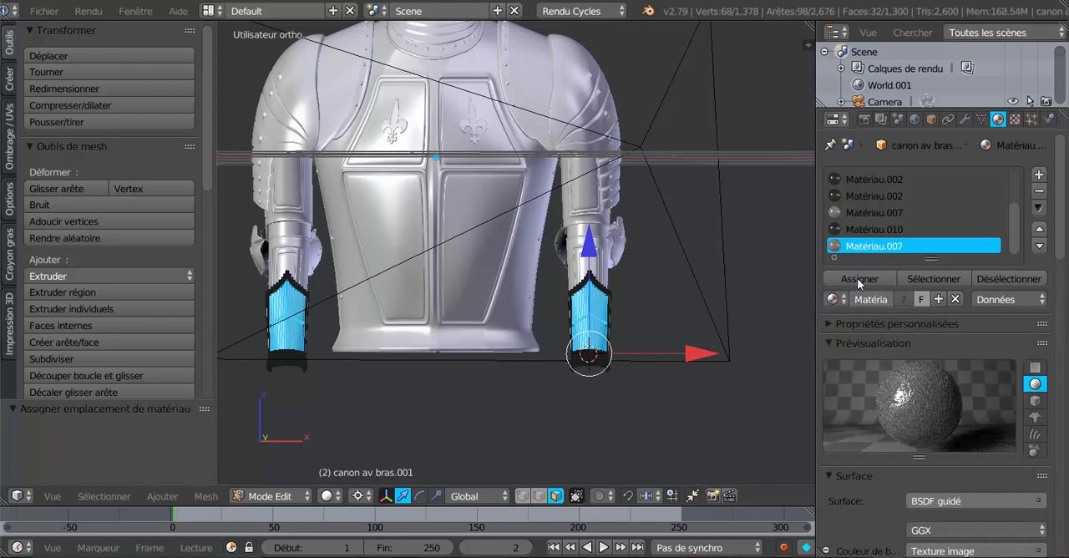
- Switch the viewport to rendered shading and examine the material on the cuff's front panel up close
click(331, 496)
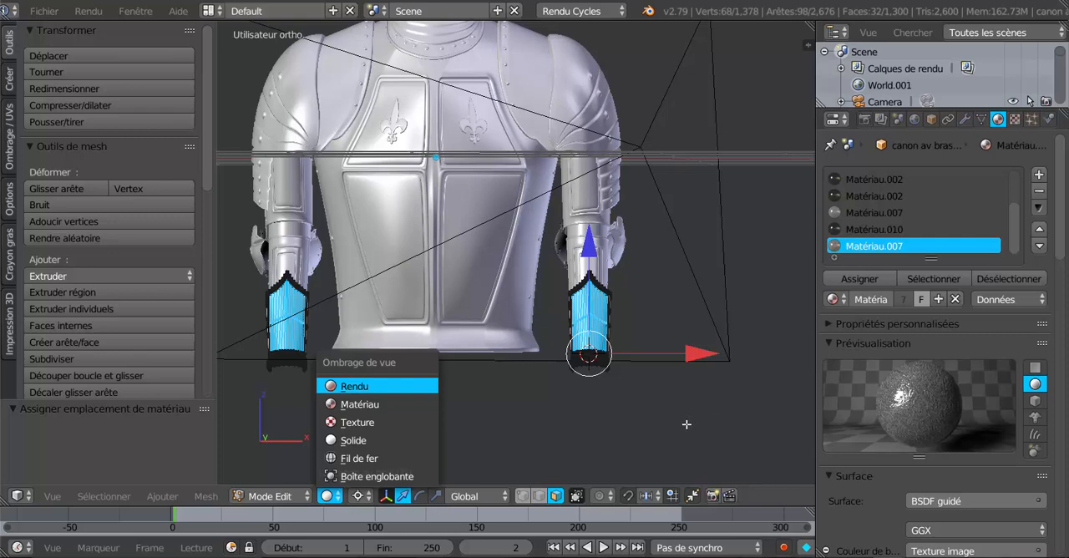
key(Return)
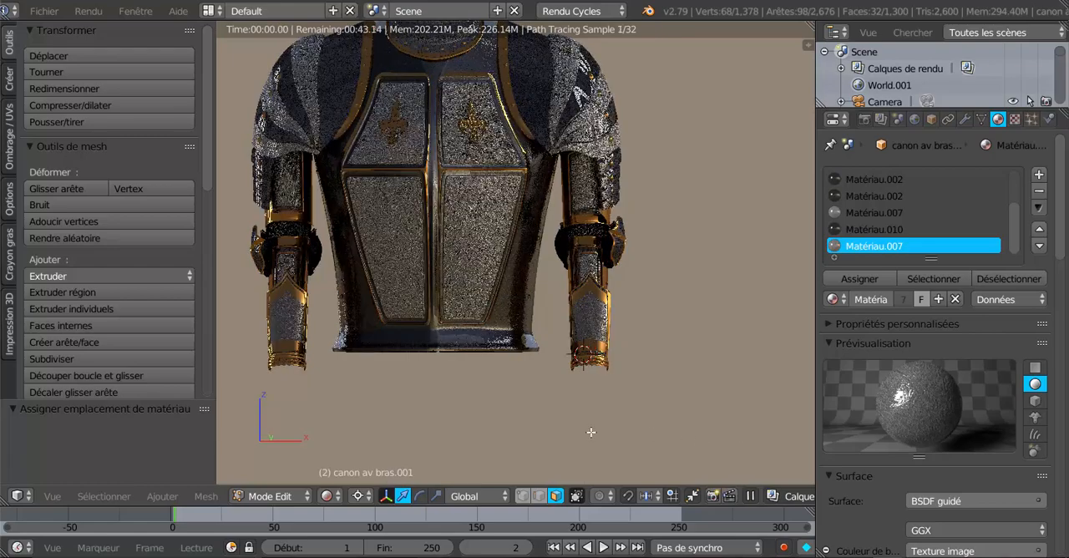
middle_drag(591, 433, 566, 434)
scroll(578, 455, up, 2)
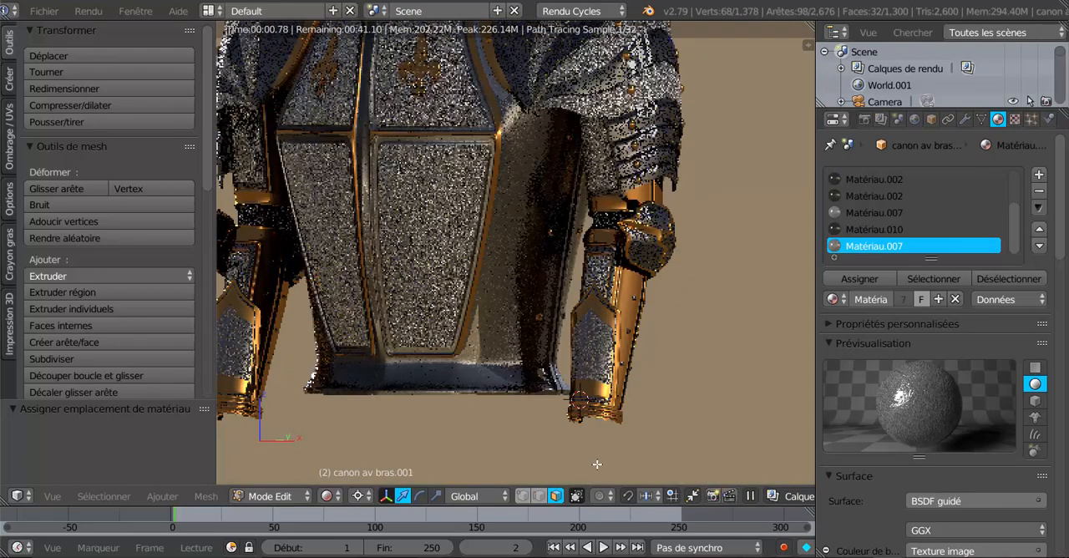
shift+middle_drag(596, 465, 568, 383)
scroll(571, 381, up, 2)
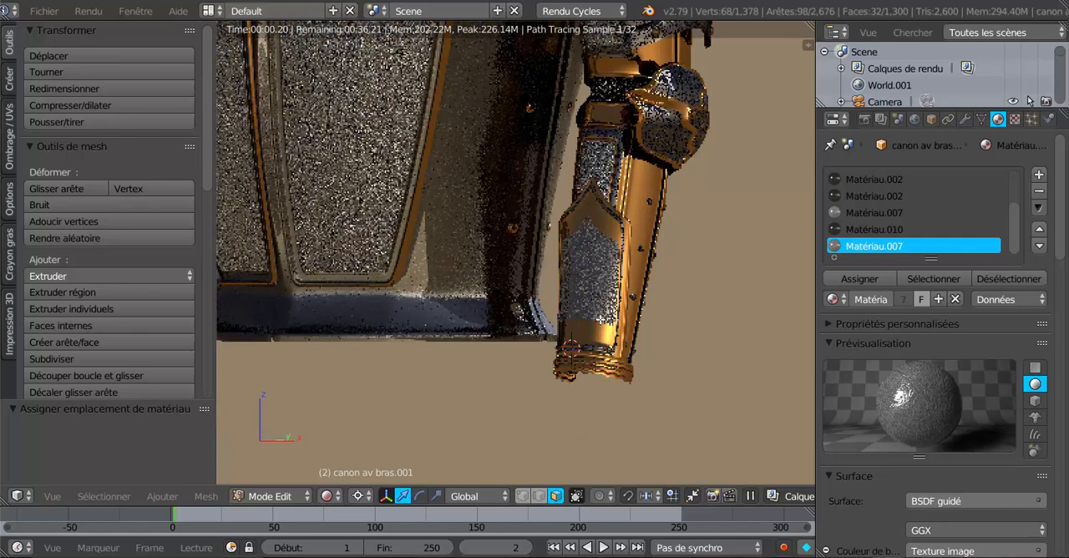
scroll(595, 298, up, 3)
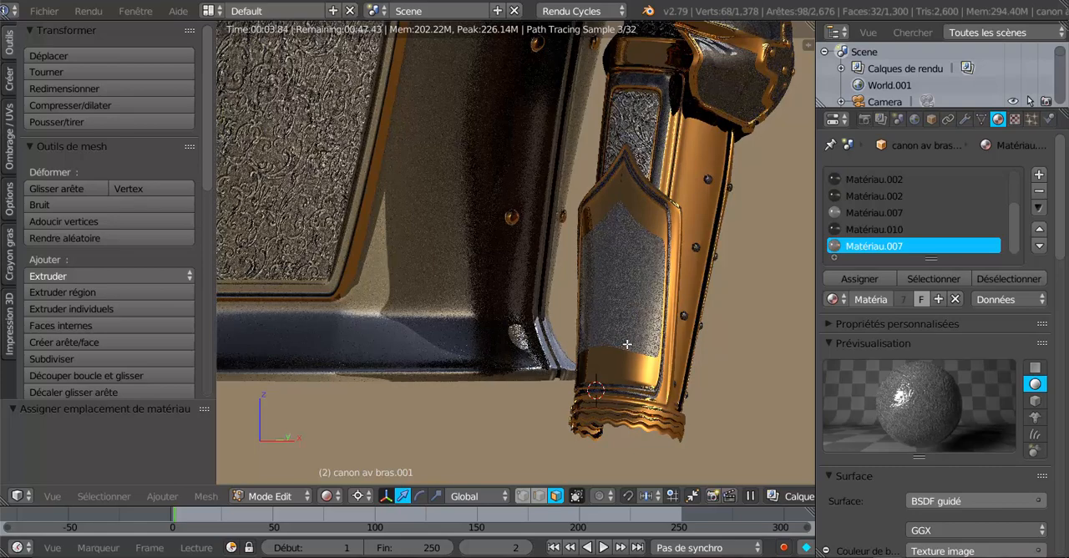
scroll(627, 344, up, 4)
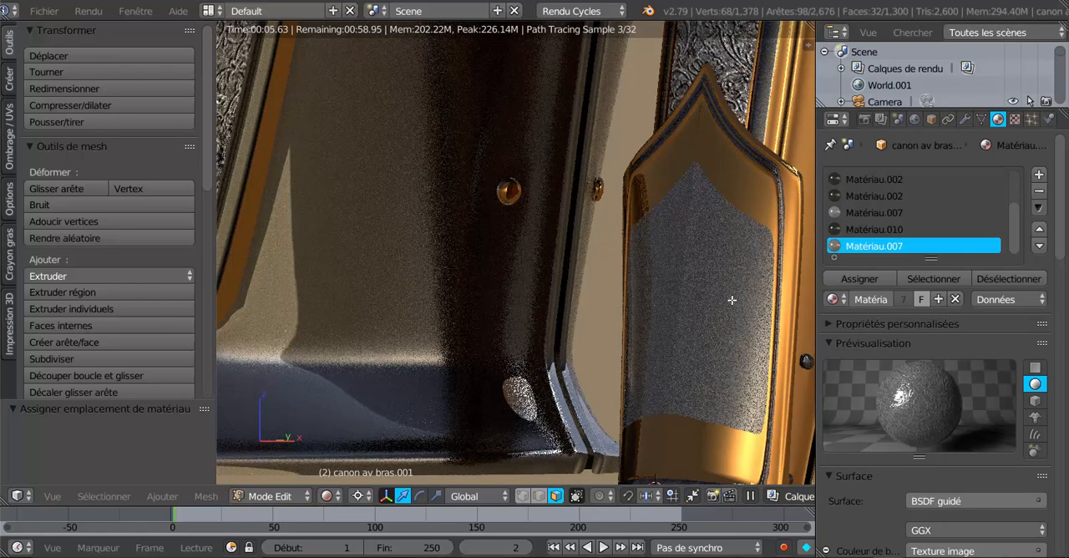
- Widen the 3D viewport, split off a second area beside it and make that area a UV/Image Editor
scroll(732, 300, down, 4)
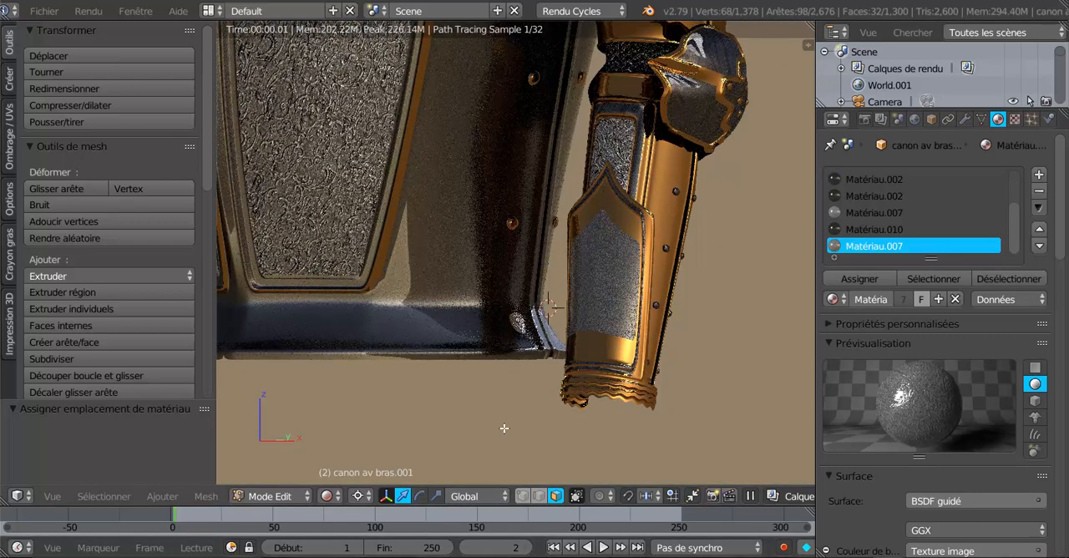
scroll(504, 428, down, 3)
scroll(573, 352, up, 2)
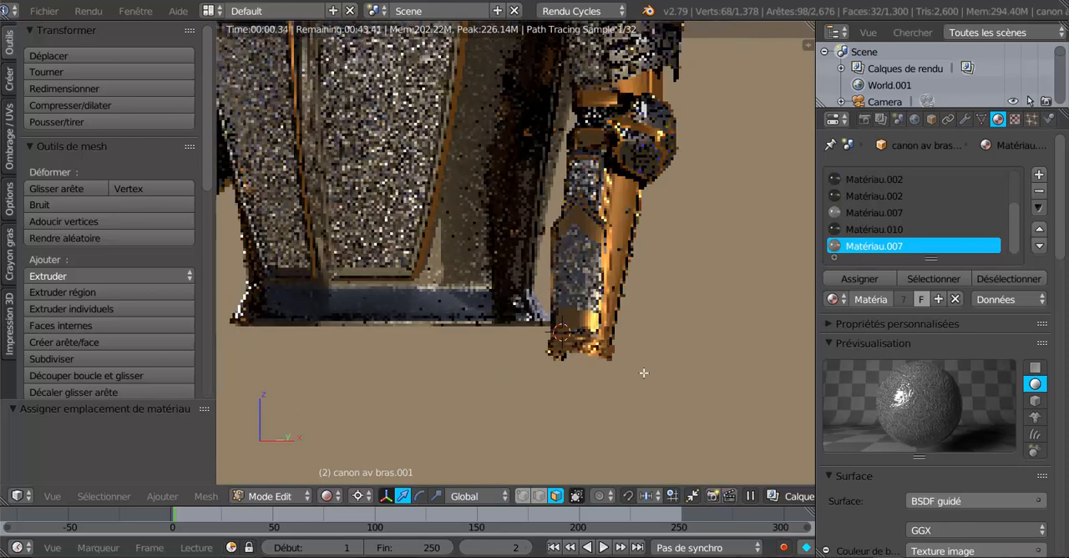
scroll(1058, 229, down, 8)
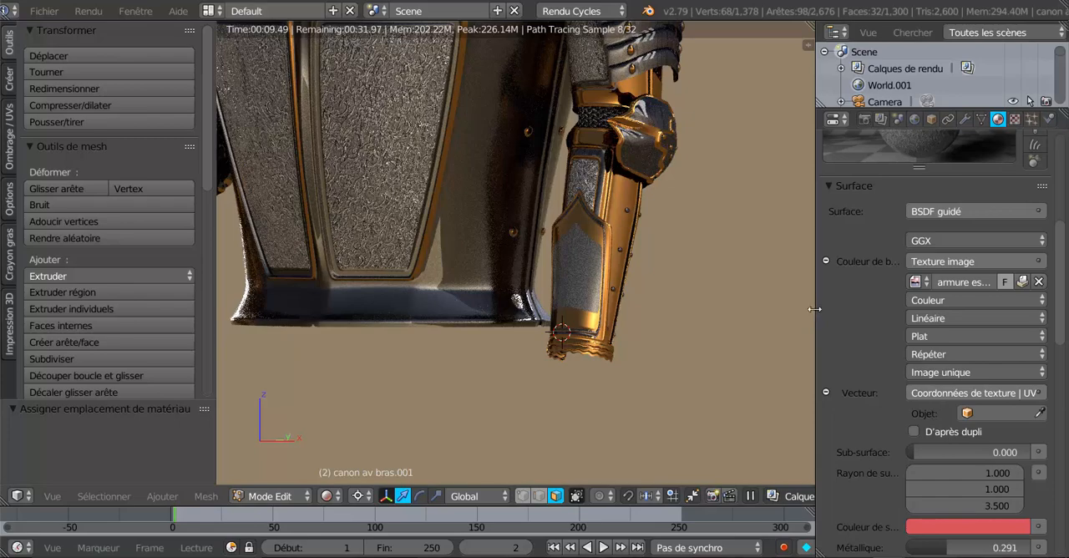
drag(814, 309, 917, 308)
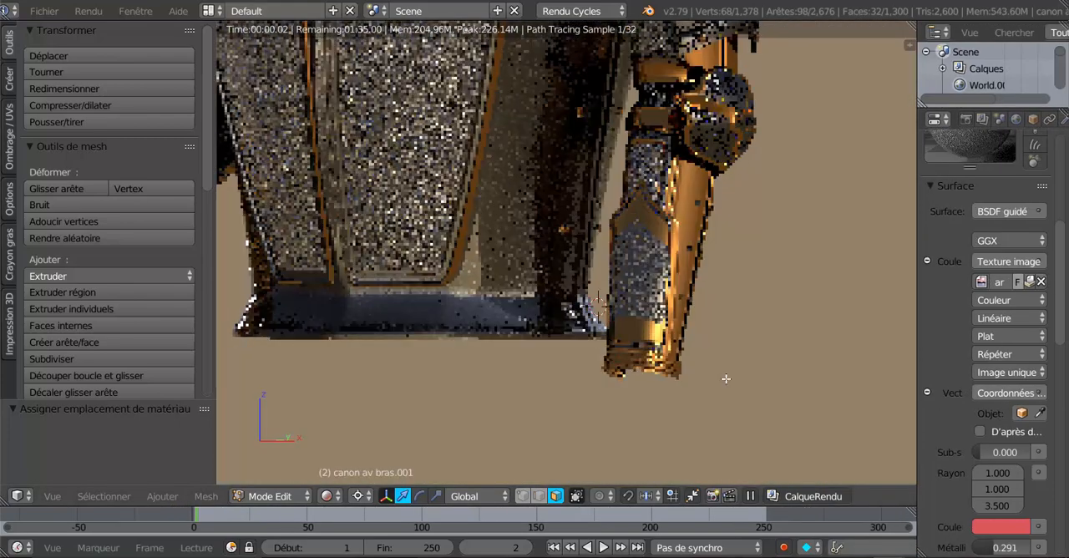
scroll(726, 378, down, 3)
click(206, 496)
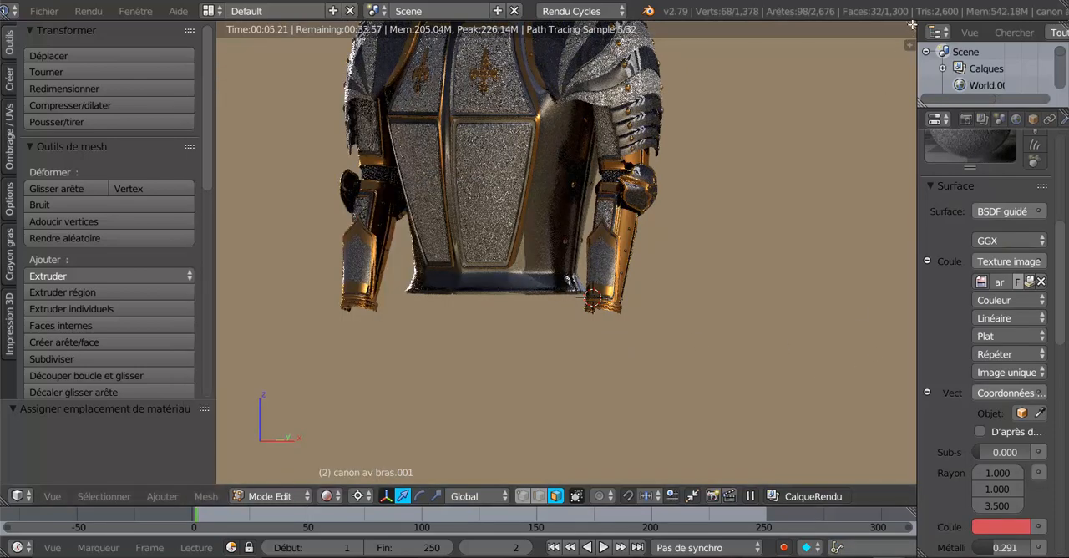
drag(911, 25, 758, 493)
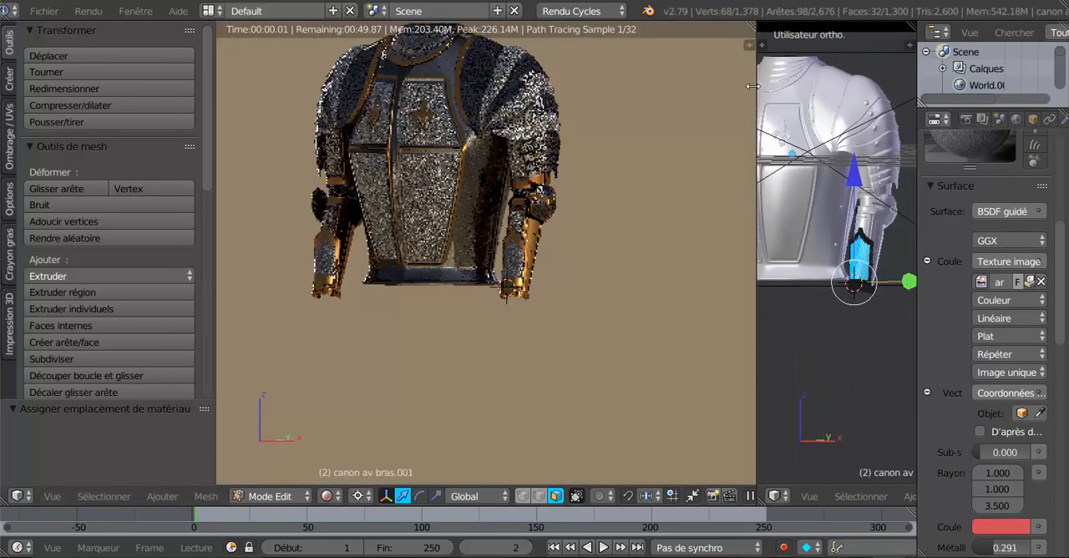
click(775, 496)
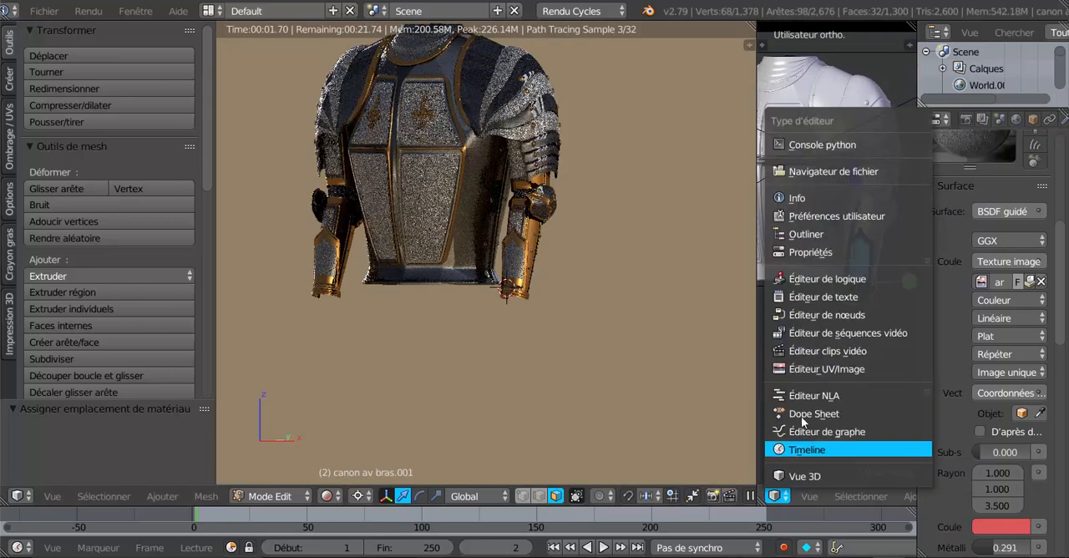
click(798, 373)
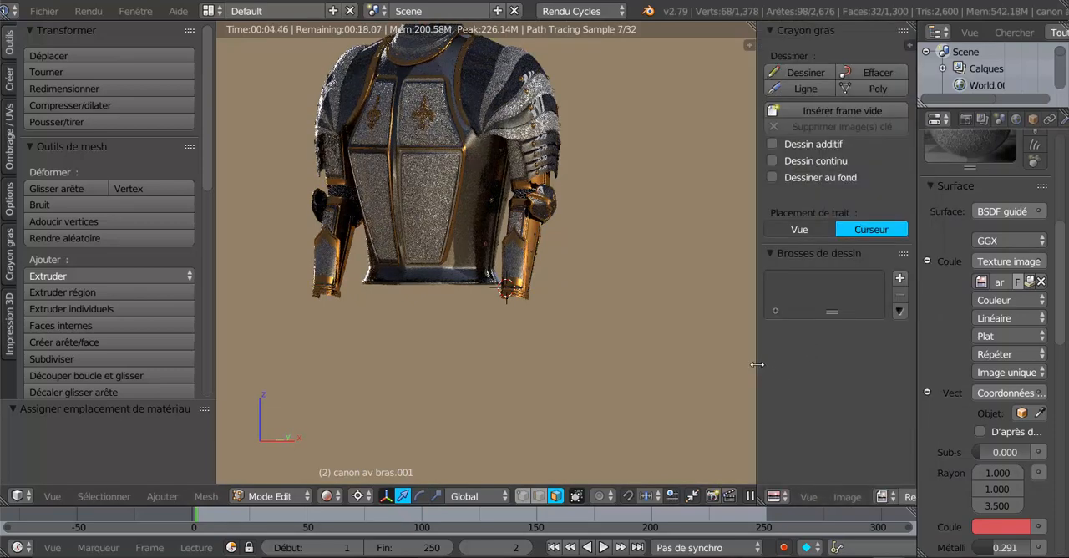
- Enlarge the UV/Image Editor on both sides and hide its tool shelf
drag(757, 369, 642, 369)
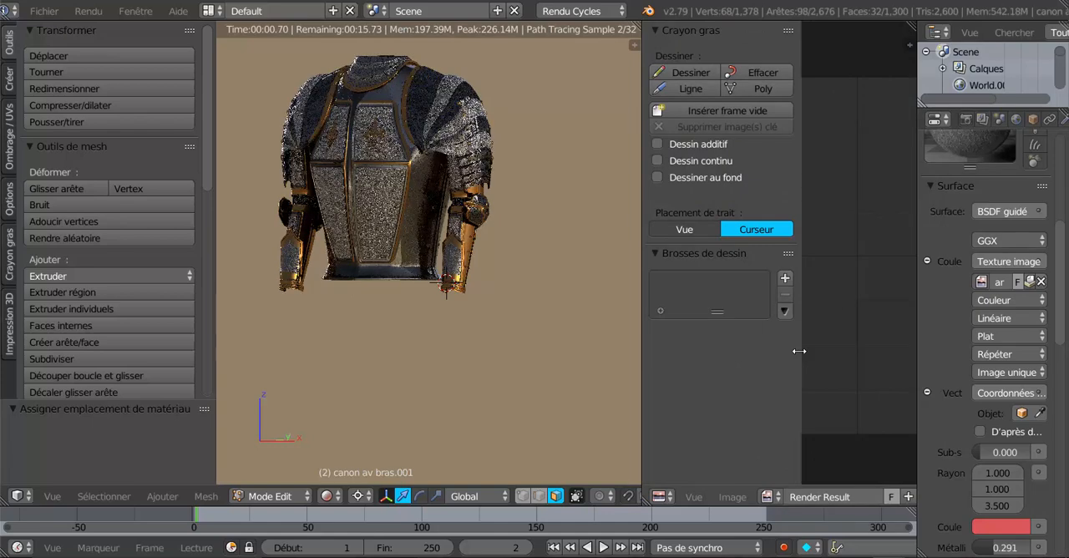
key(t)
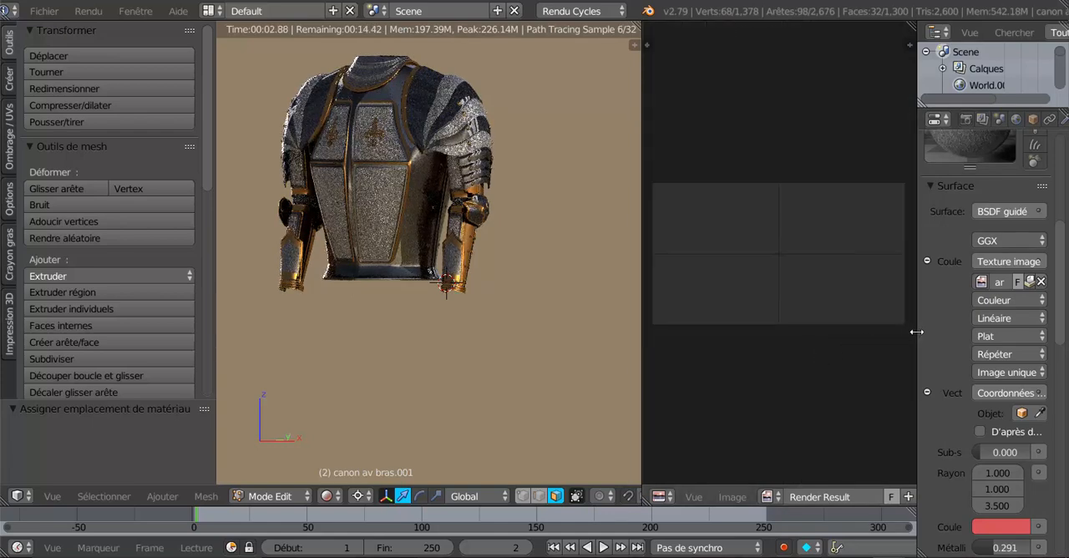
drag(916, 332, 1006, 332)
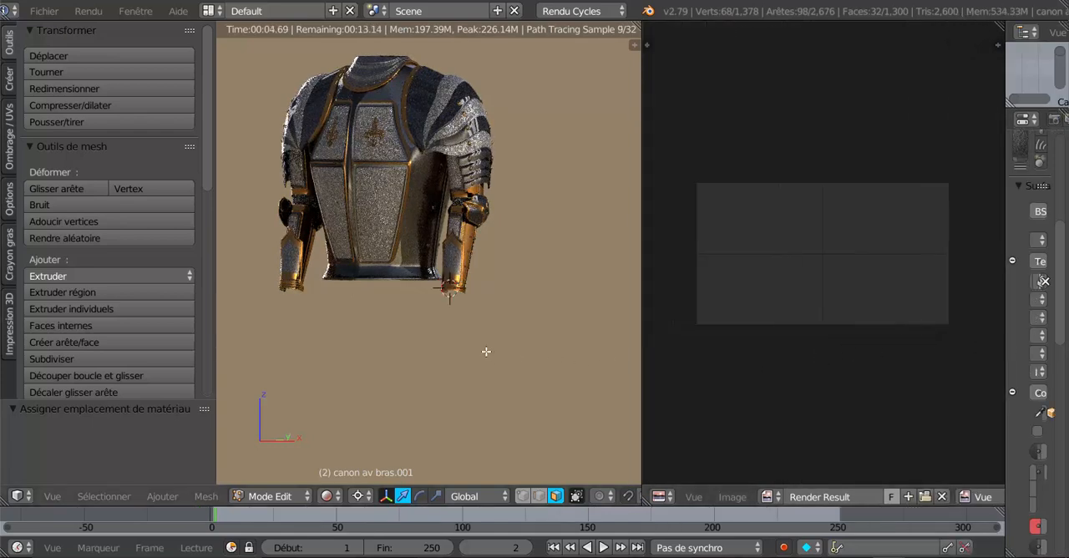
scroll(487, 351, up, 3)
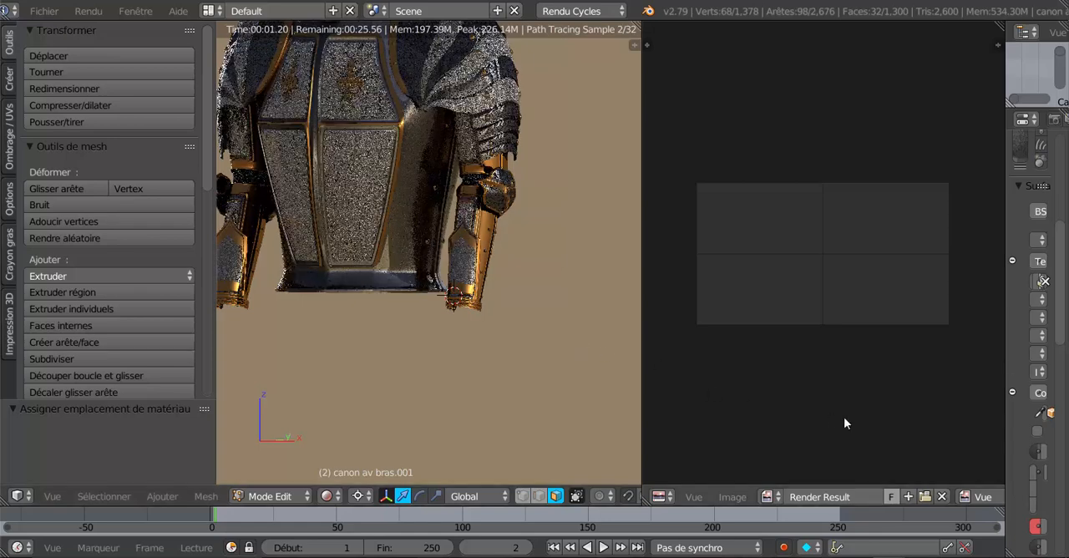
scroll(844, 419, up, 2)
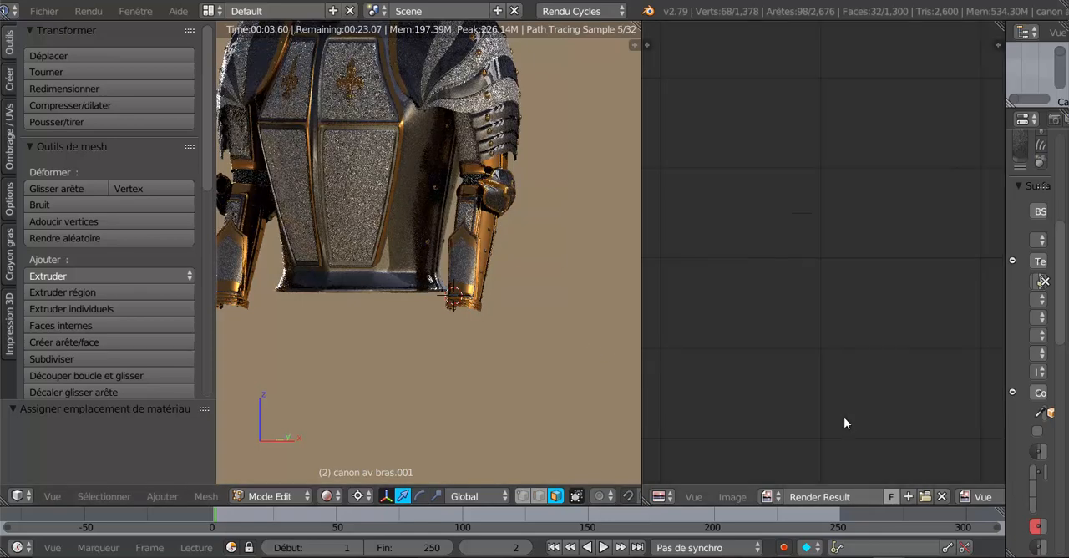
scroll(843, 416, down, 2)
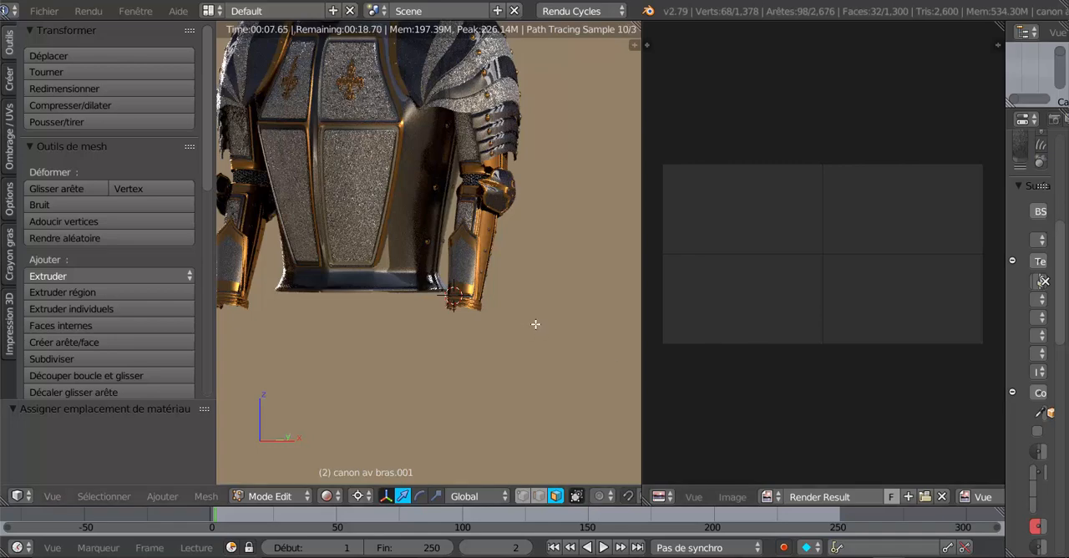
- Set the 3D view to the front and change its shading from rendered to Texture, giving the viewport slightly more width
key(KP_1)
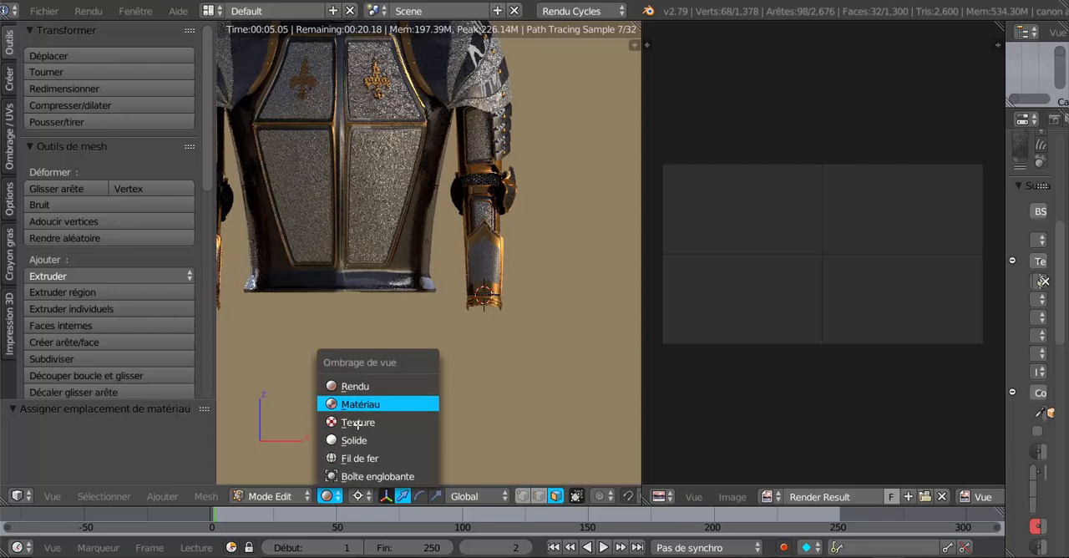
click(421, 443)
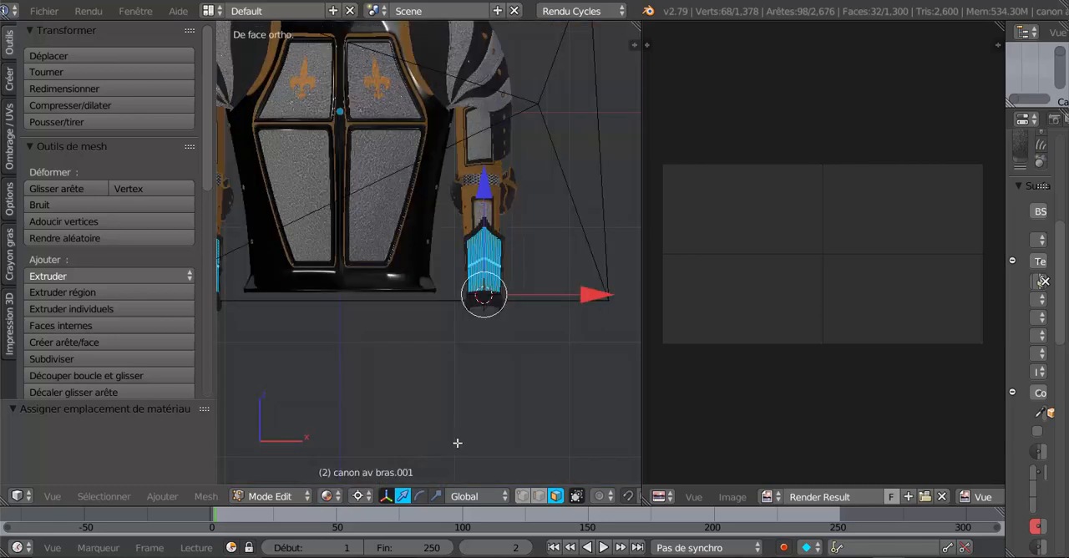
click(334, 499)
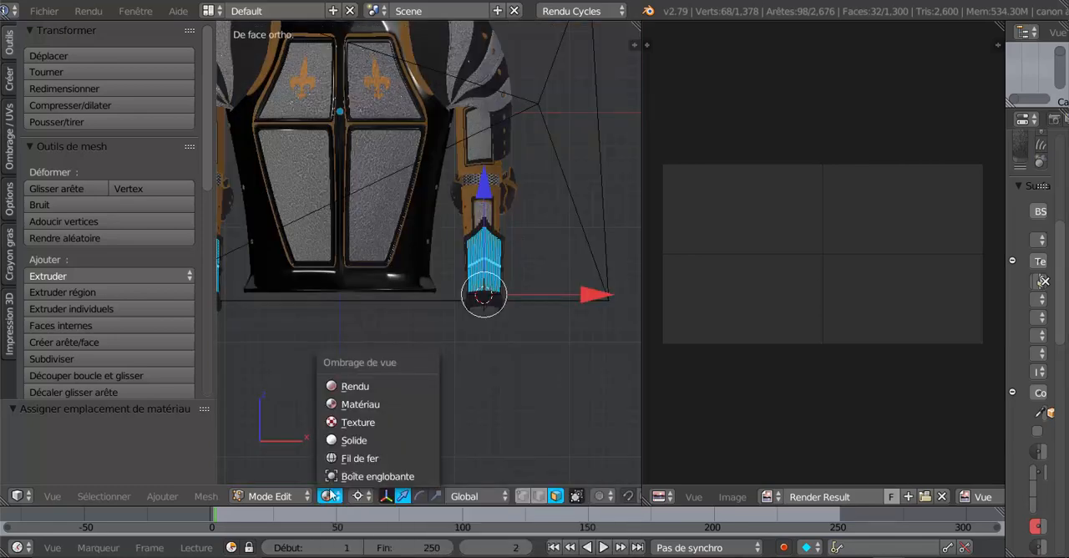
click(345, 422)
scroll(573, 386, up, 2)
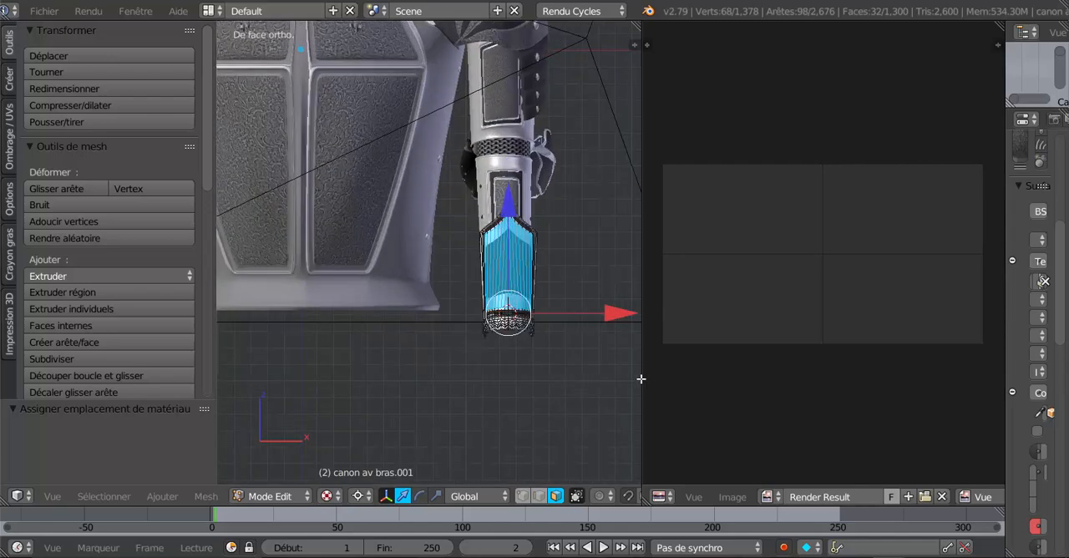
drag(643, 376, 702, 389)
scroll(711, 384, down, 1)
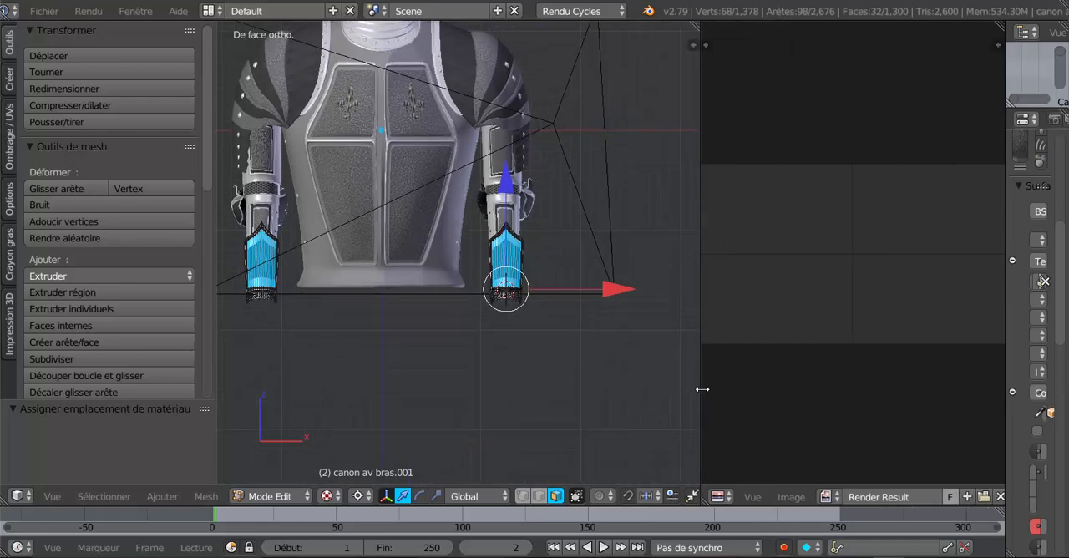
click(827, 496)
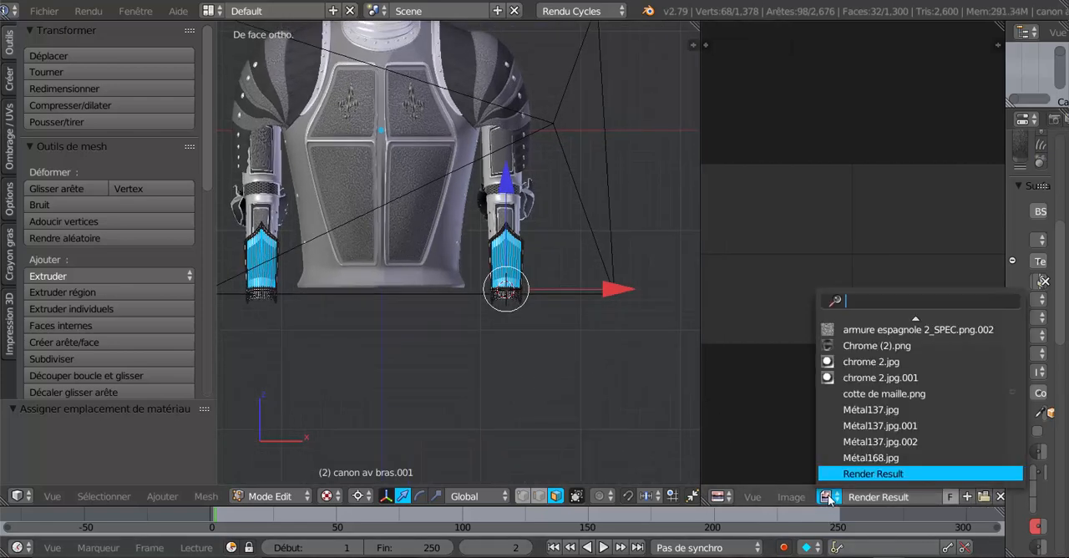
scroll(907, 437, up, 6)
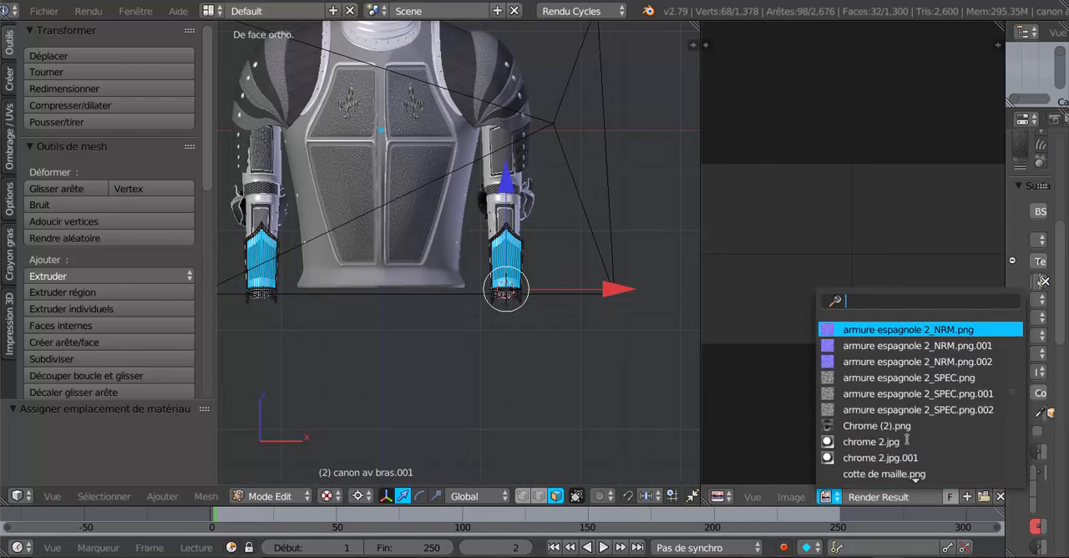
scroll(907, 437, down, 1)
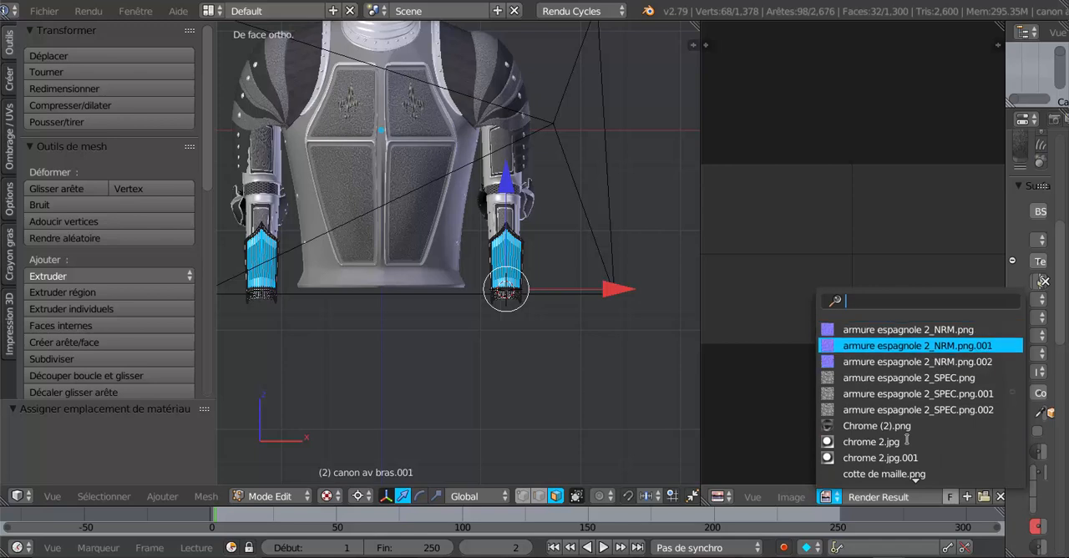
click(782, 413)
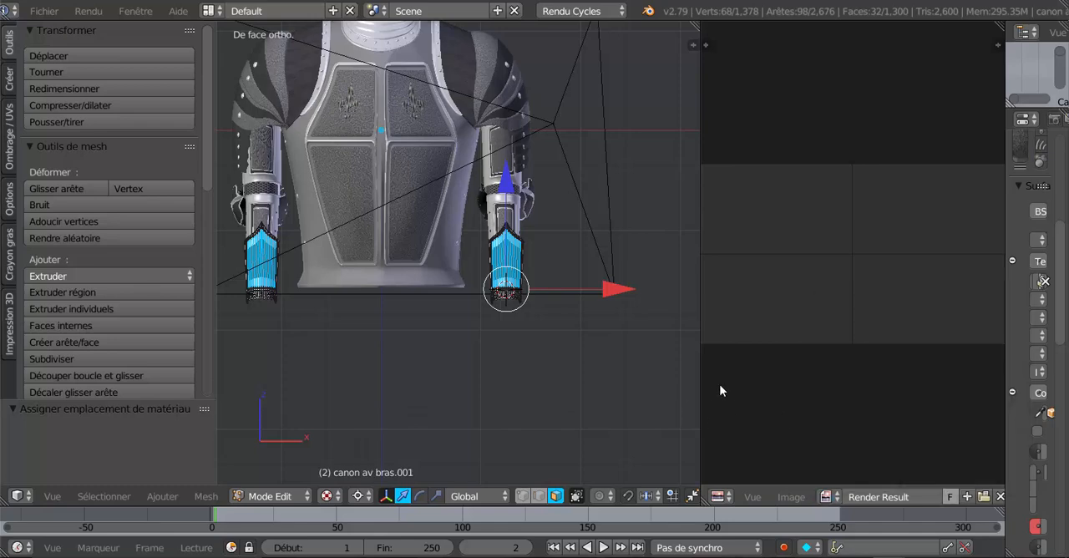
- Widen the UV/Image Editor and unwrap the selected front panel faces of the cuffs with the standard Unwrap (Déplier)
drag(648, 393, 634, 394)
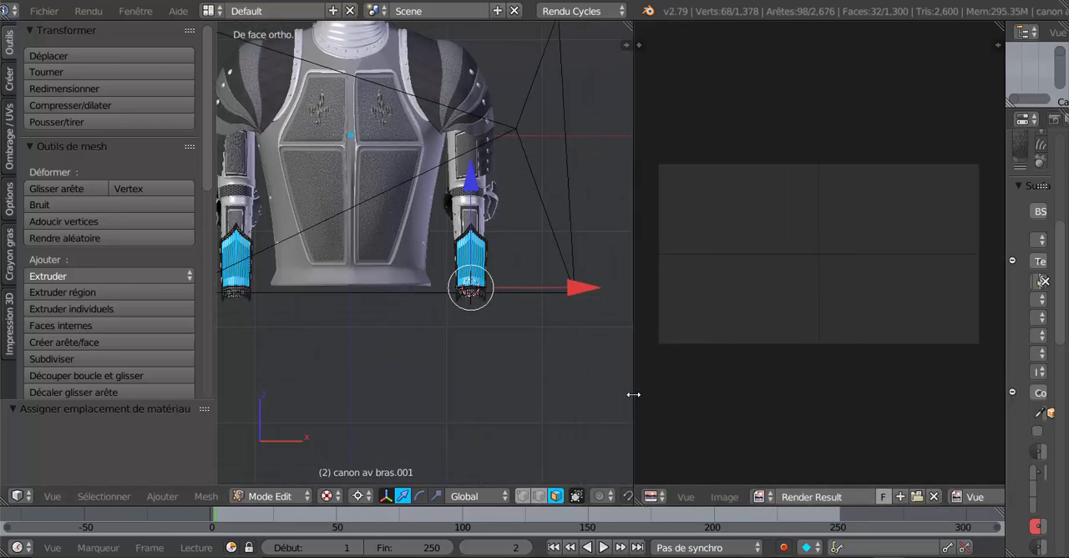
scroll(597, 406, up, 3)
scroll(598, 405, down, 1)
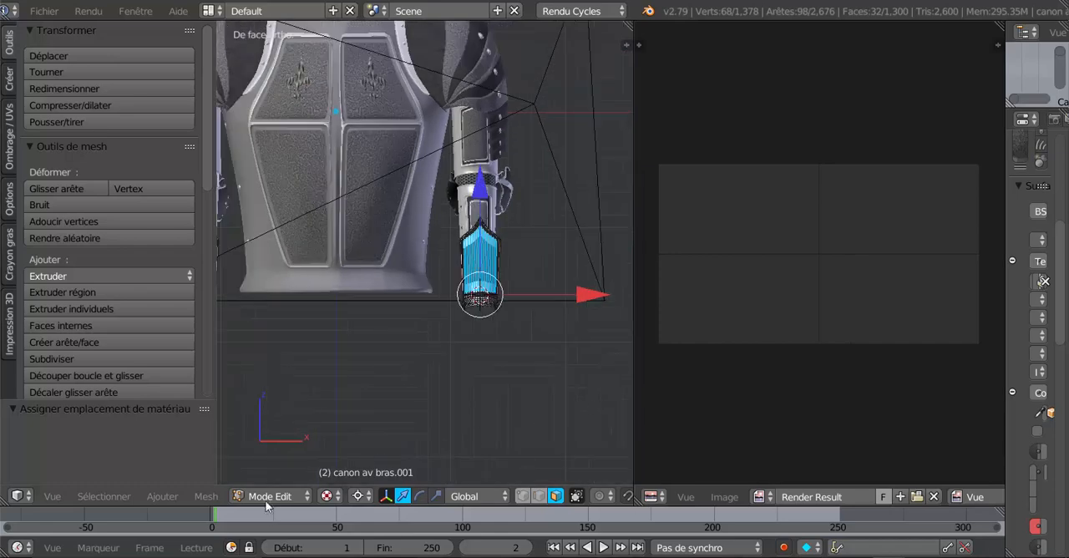
click(206, 496)
mouse_move(242, 359)
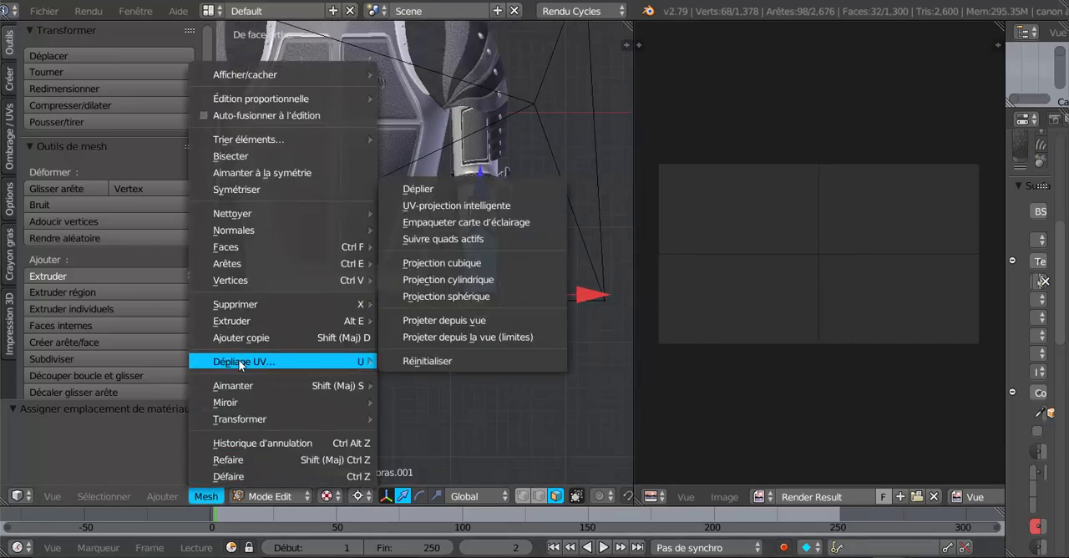
click(432, 191)
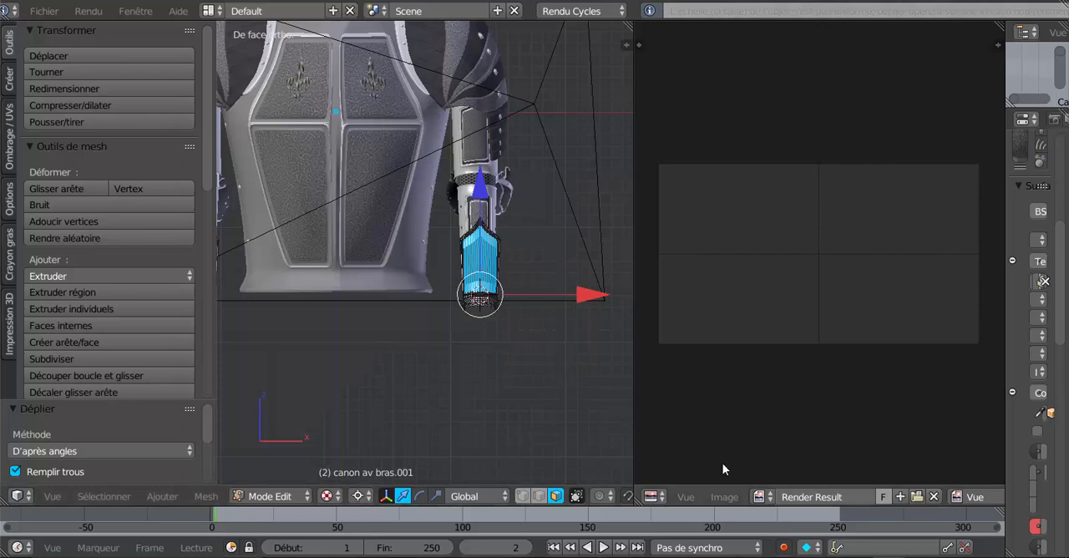
- Give the UV/Image Editor more room and load the image Métal137.jpg.002 behind the cuffs' UV layout
scroll(723, 462, down, 2)
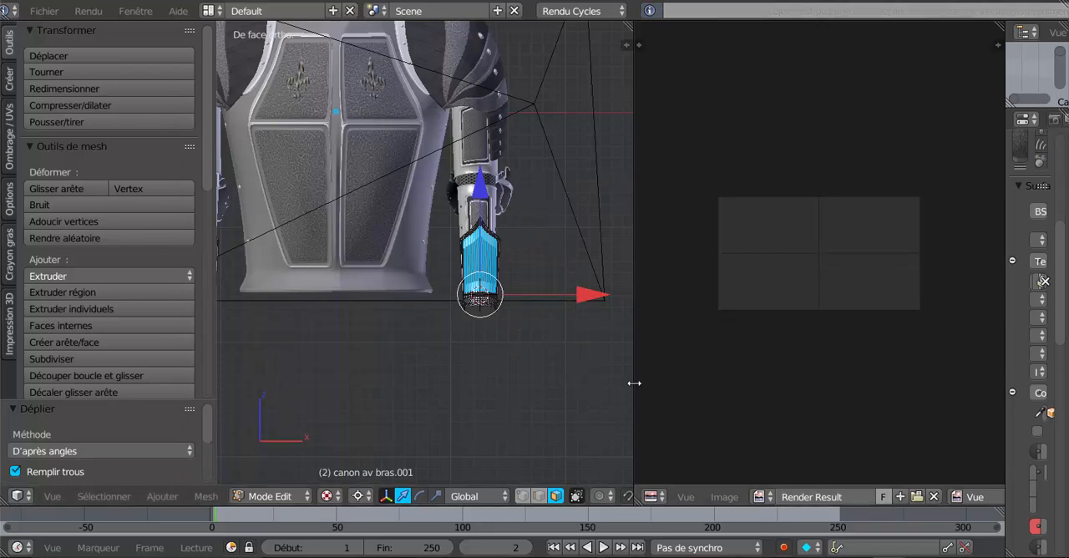
drag(625, 382, 592, 387)
scroll(687, 401, down, 2)
scroll(686, 401, up, 2)
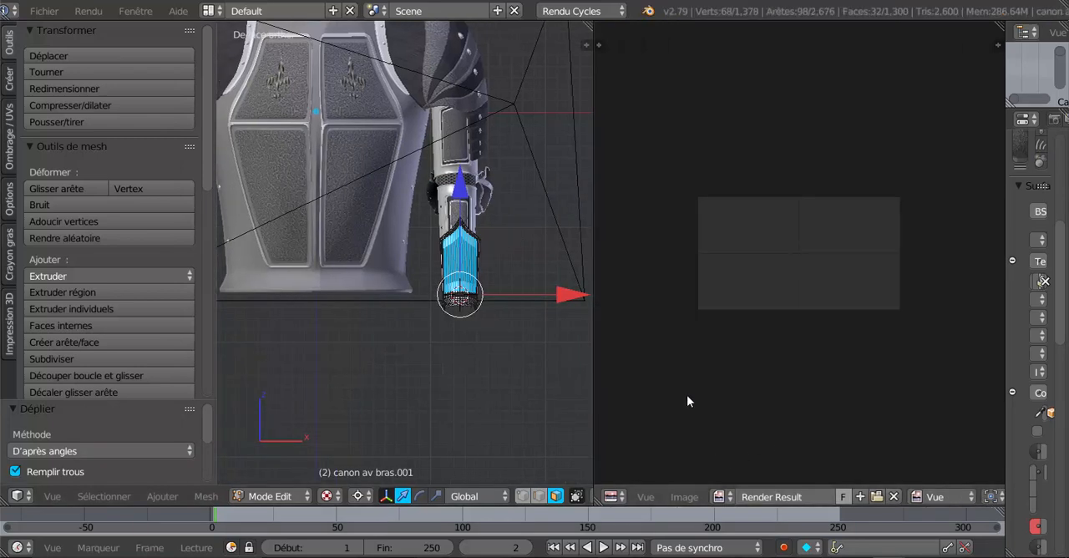
scroll(503, 384, down, 3)
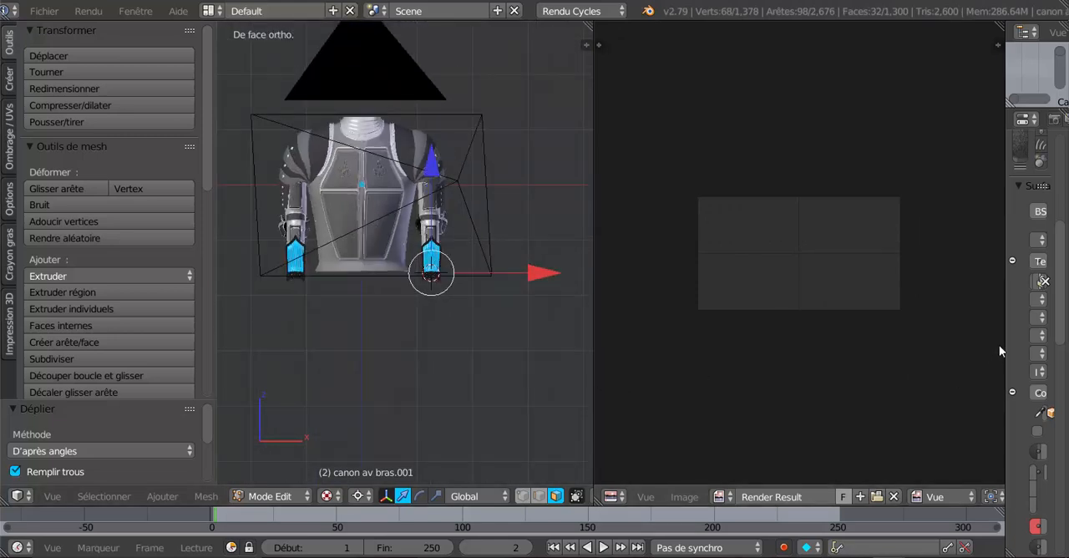
click(718, 496)
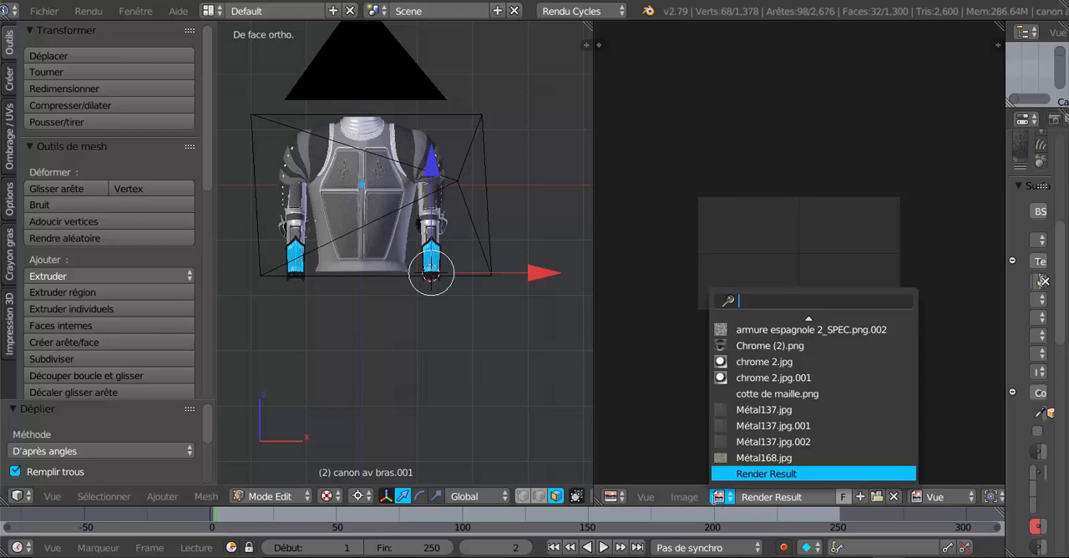
click(723, 440)
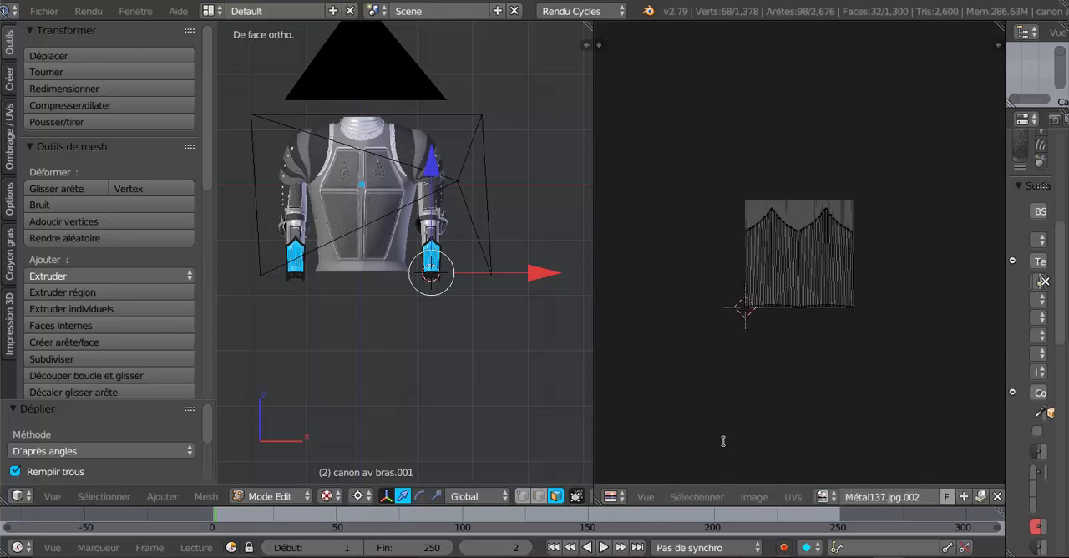
scroll(774, 435, up, 3)
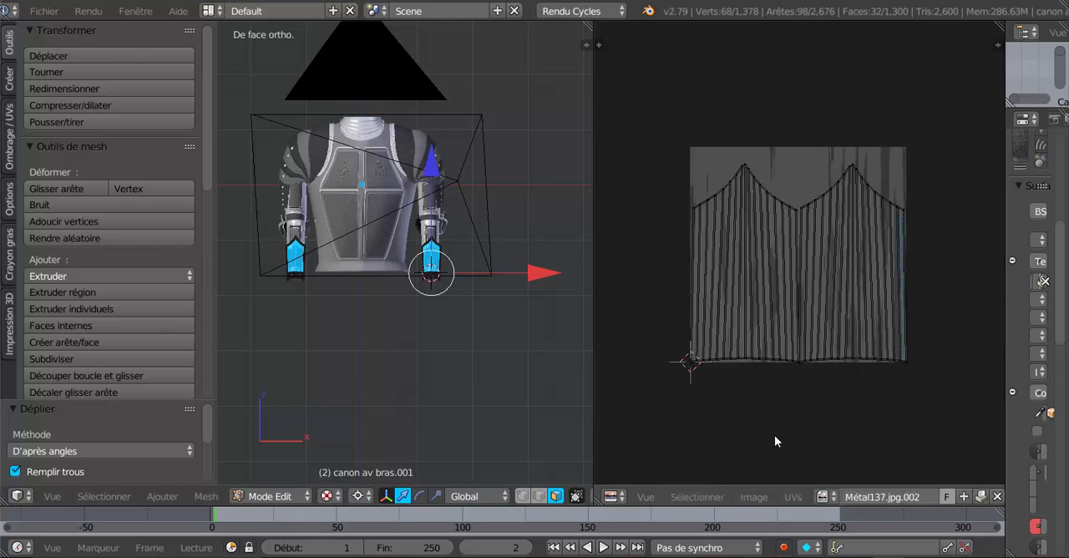
- Check the front panel's texture up close in Object Mode and return to editing the cuff mesh
key(Tab)
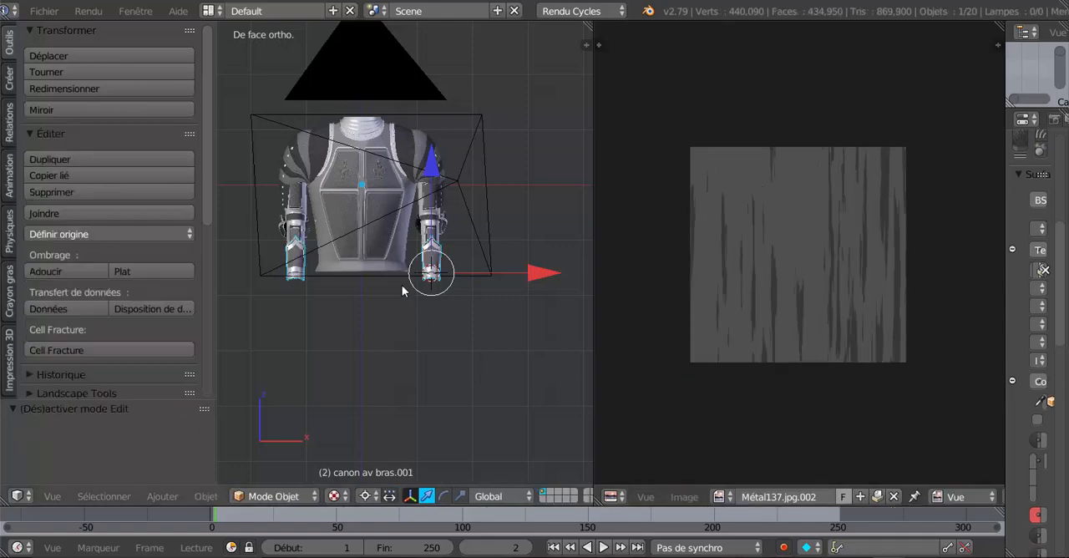
scroll(400, 281, up, 6)
key(Tab)
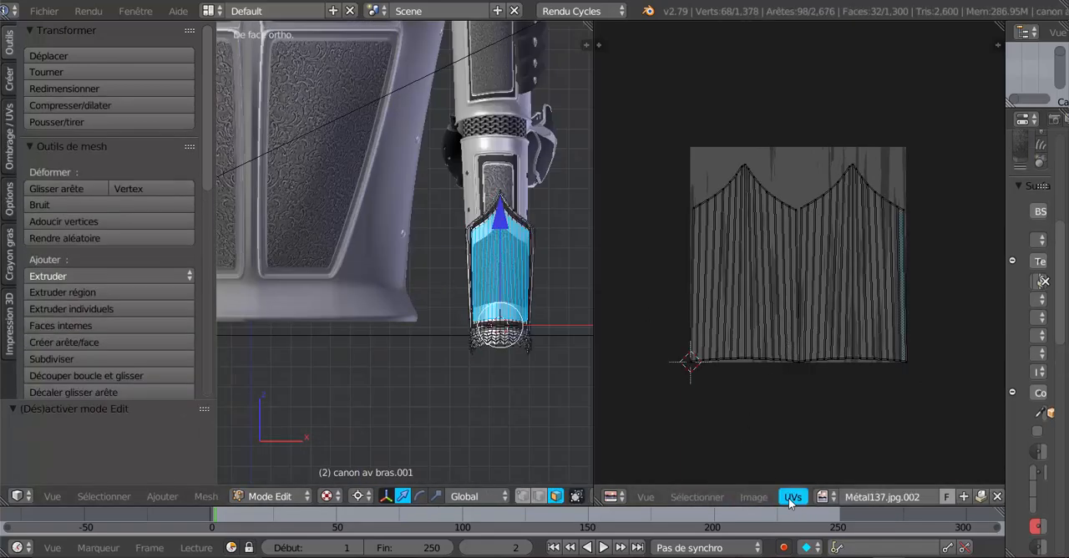
- Load the image armure espagnole 2_SPEC.png.002 behind the cuffs' UV layout and check the engraved pattern on the front panel
click(823, 496)
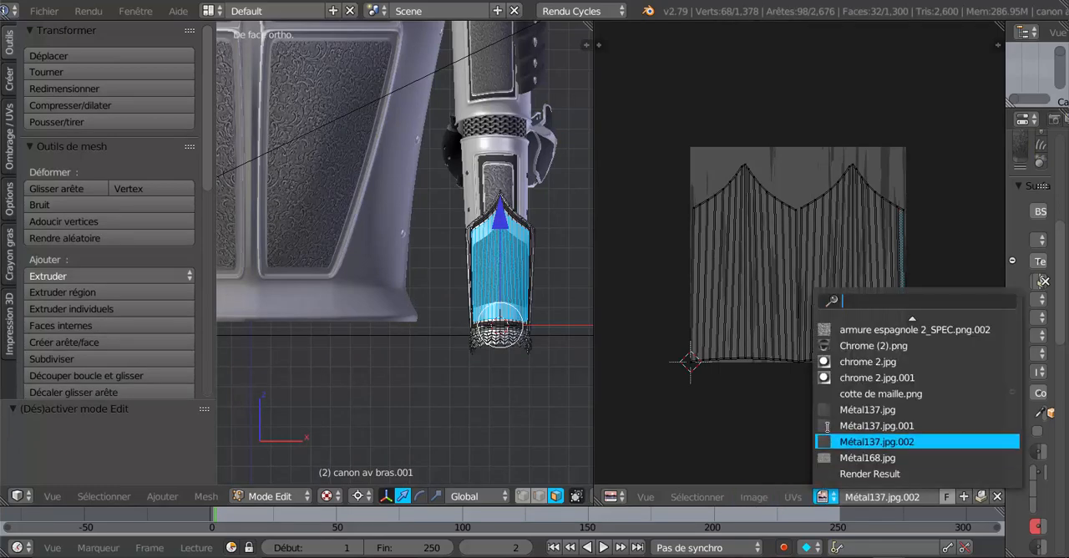
click(845, 329)
scroll(846, 338, up, 5)
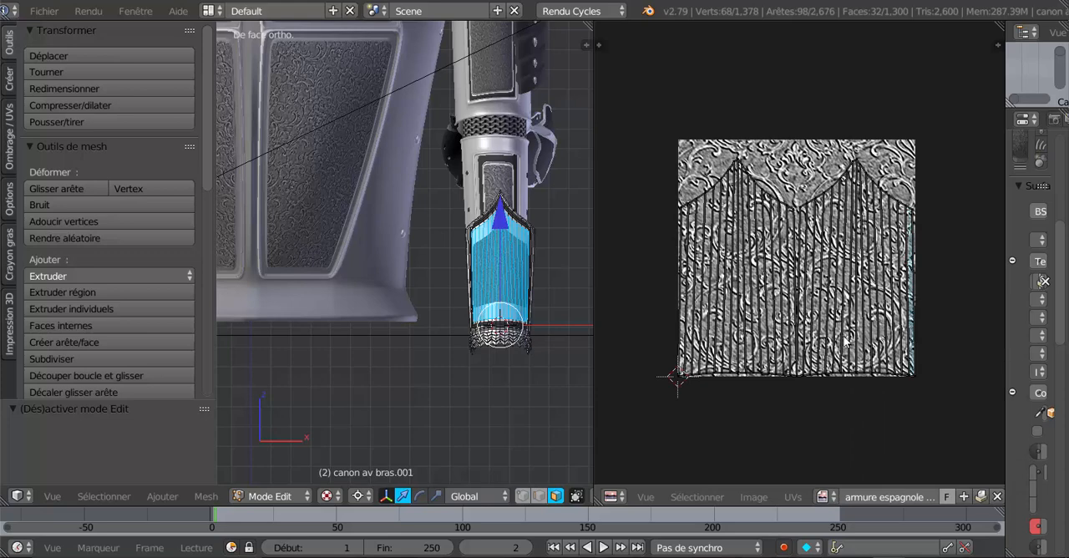
scroll(306, 231, up, 4)
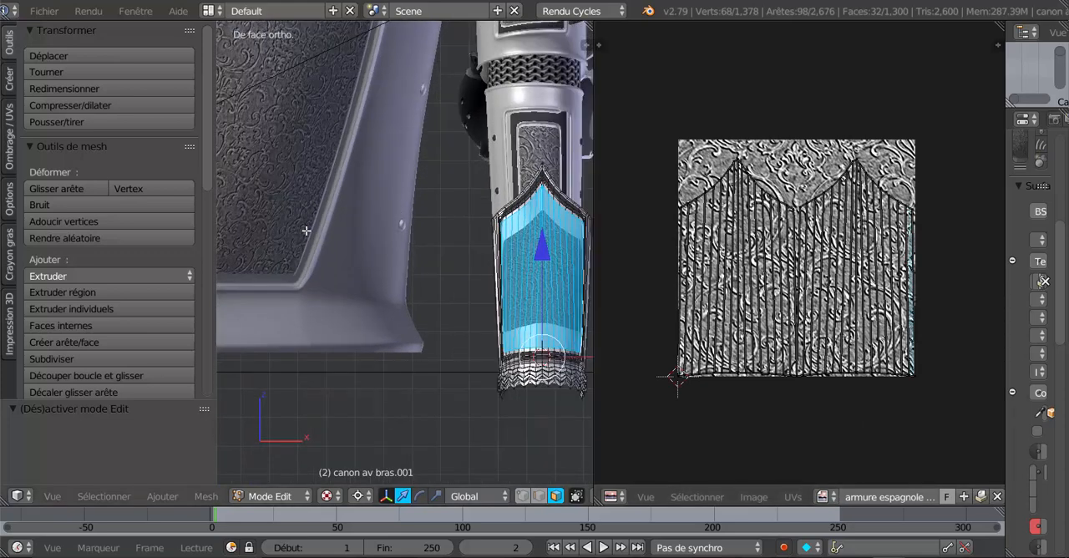
scroll(837, 306, down, 3)
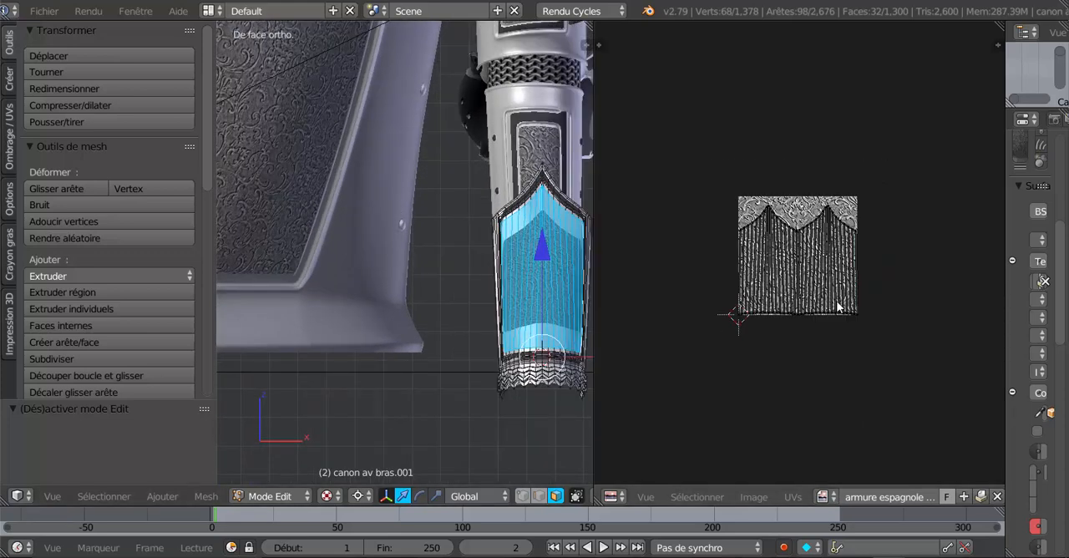
key(Tab)
key(Tab)
scroll(837, 354, down, 2)
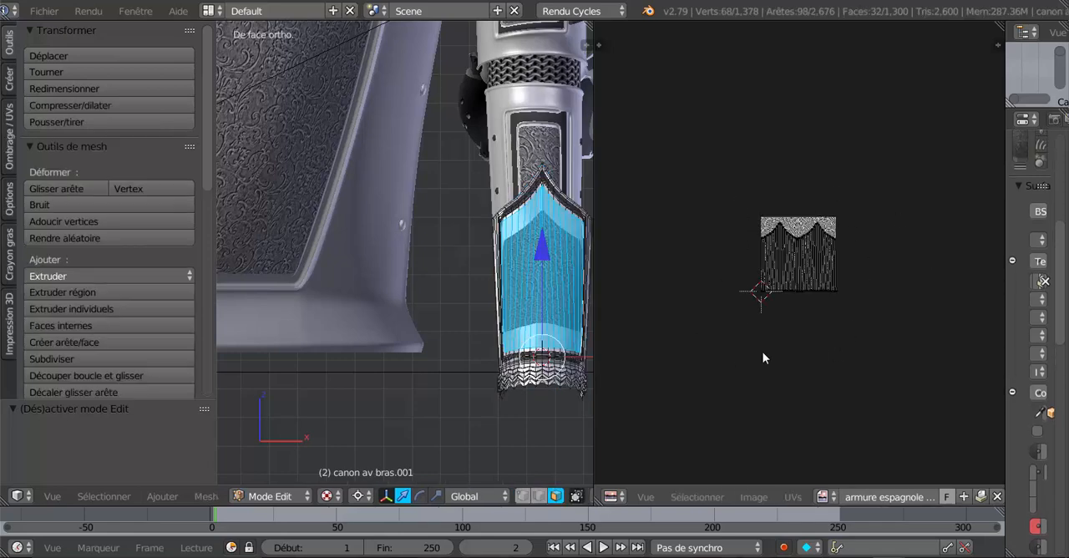
- Select all the cuffs' UVs, scale them up about 1.6 times and check the panel's pattern in Object Mode
key(a)
click(795, 362)
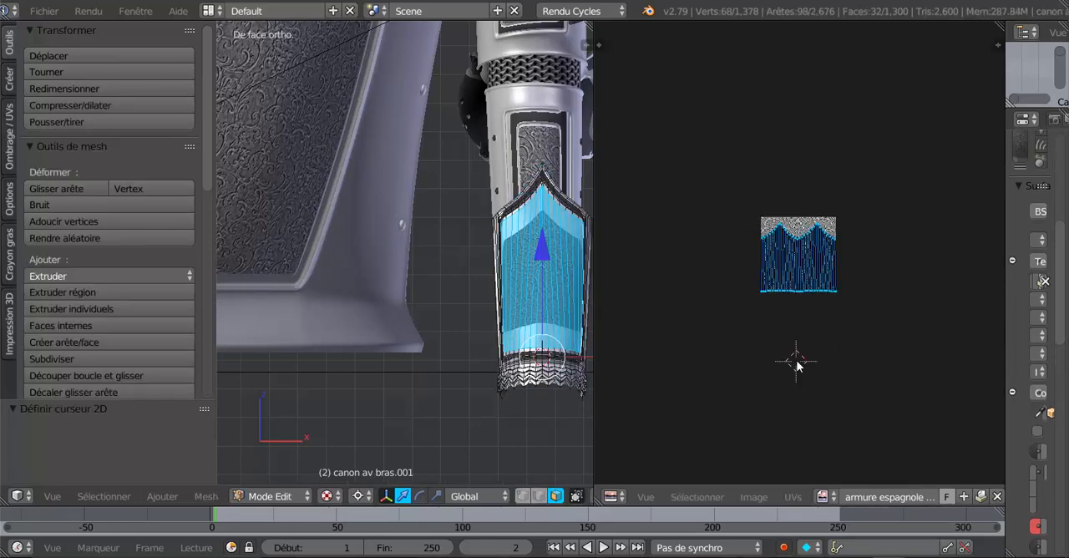
scroll(768, 372, up, 2)
scroll(768, 369, up, 2)
key(s)
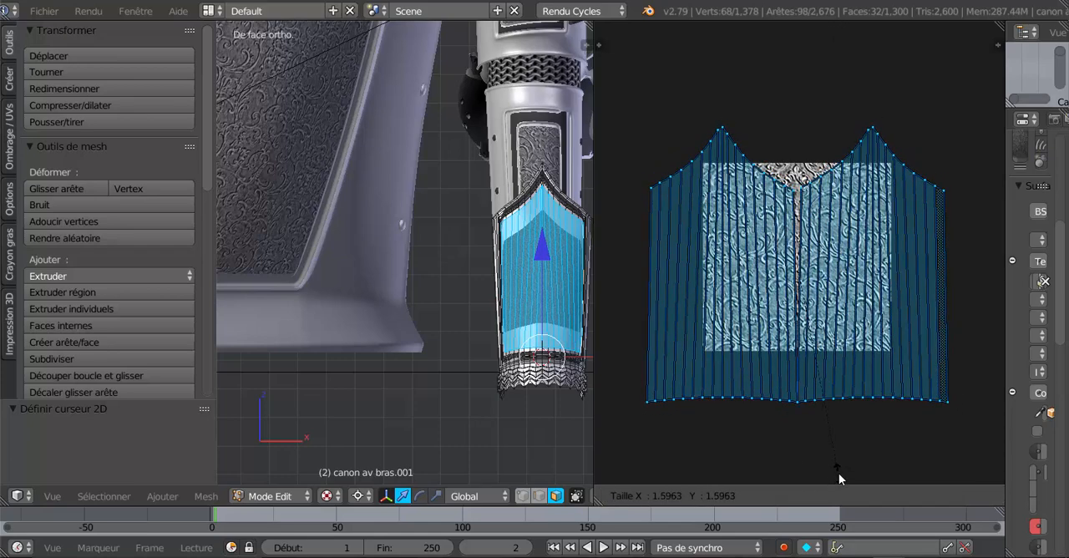
click(839, 473)
scroll(536, 378, up, 3)
key(Tab)
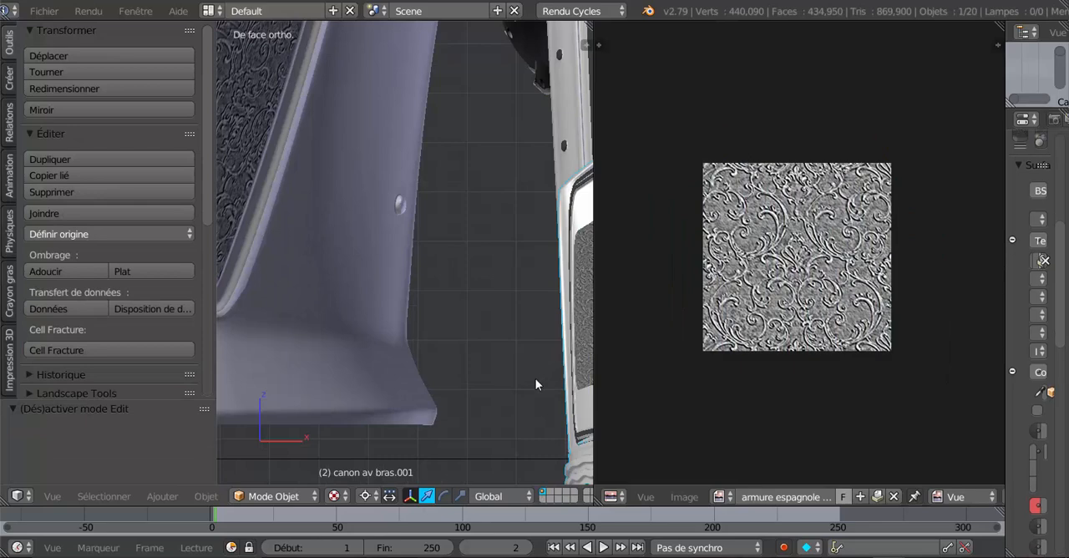
shift+middle_drag(504, 378, 441, 373)
scroll(571, 366, down, 3)
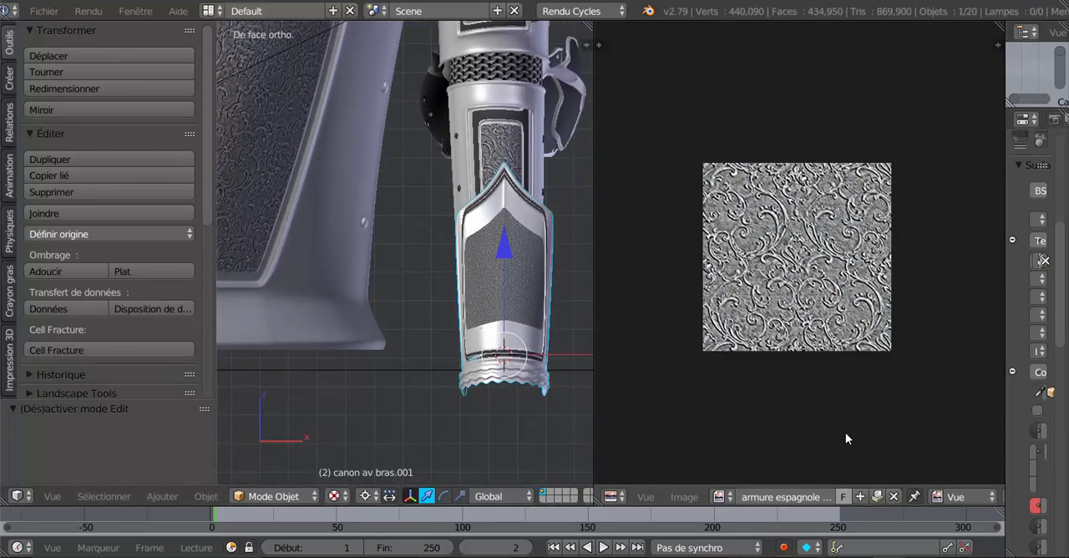
- Return to editing the cuff mesh, scale its UVs down to 0.373 and inspect the front panel's pattern up close
key(Tab)
key(s)
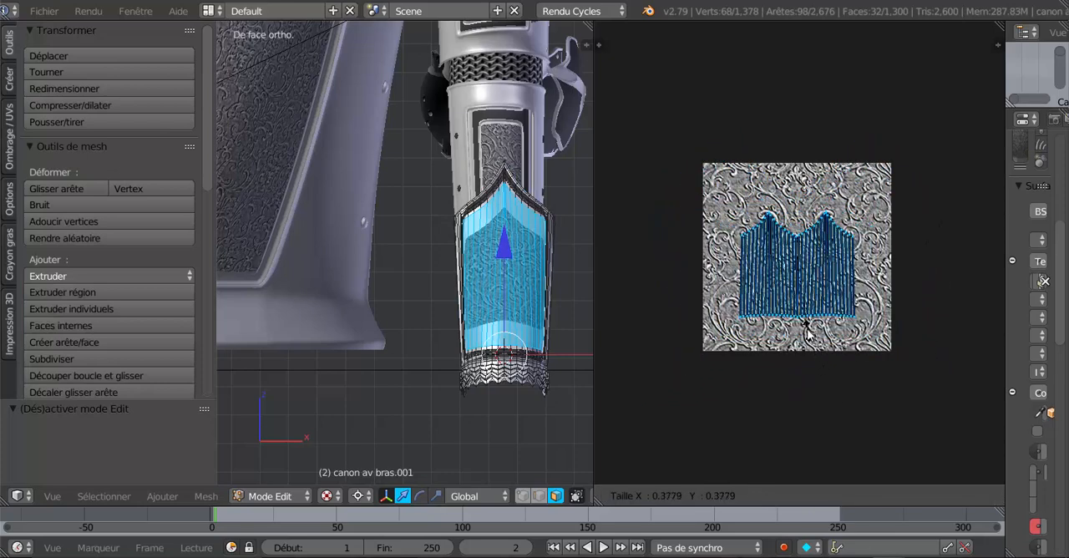
click(808, 335)
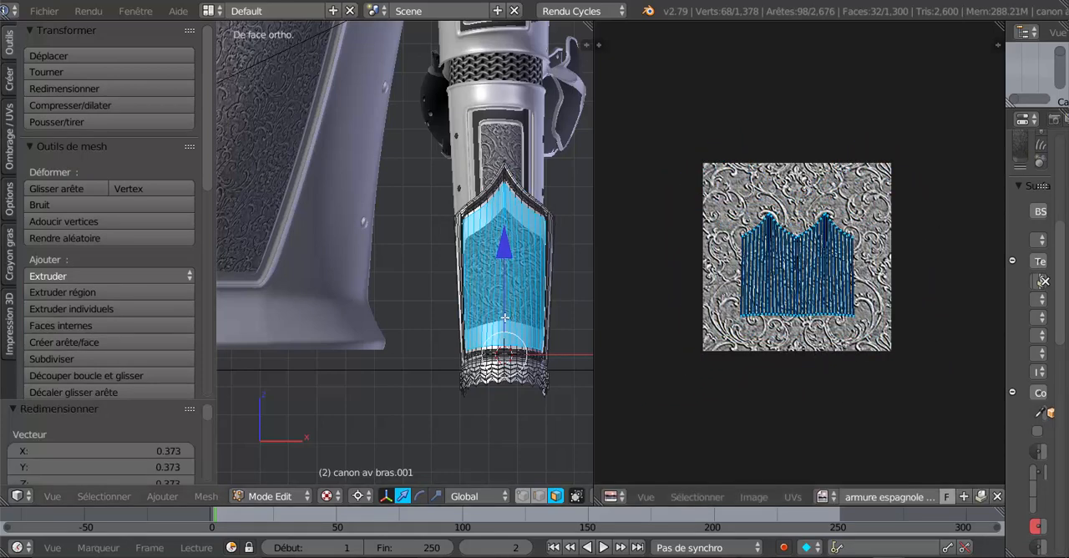
scroll(346, 203, up, 2)
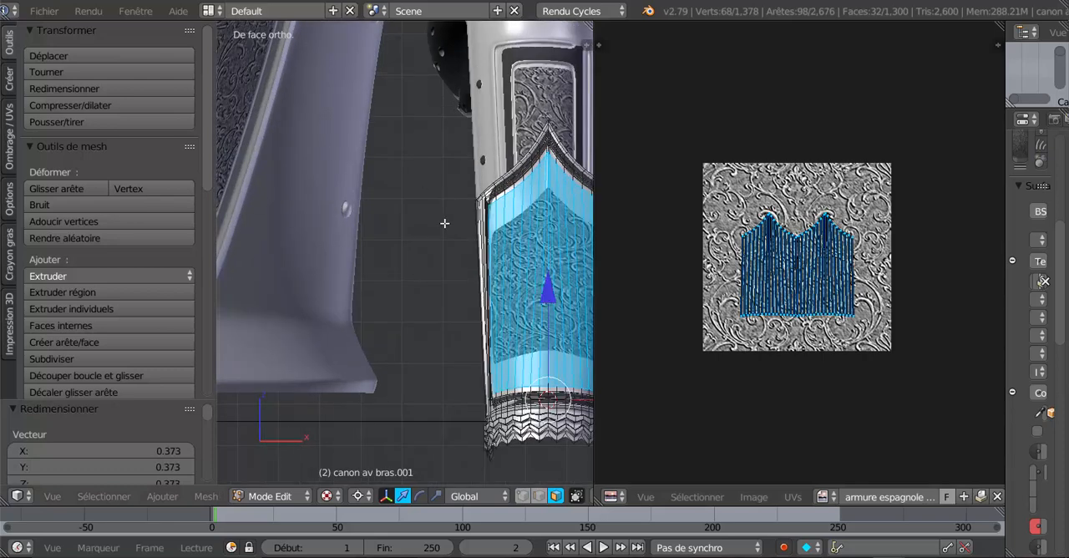
scroll(468, 283, down, 2)
middle_drag(441, 329, 452, 334)
scroll(451, 334, up, 4)
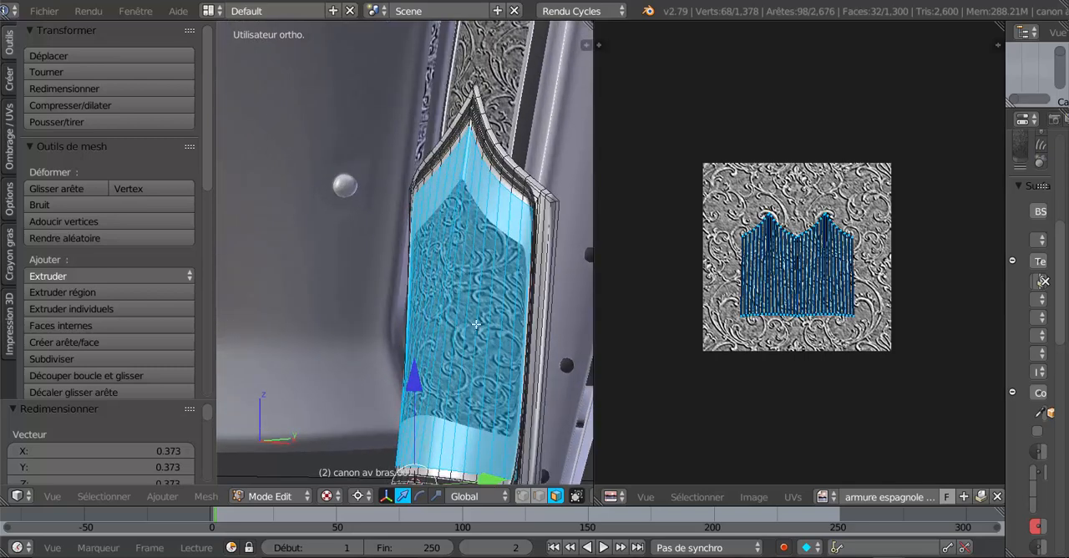
- Add a loop cut across the front panel close to its pointed upper edge, factor 0.953, with Correct UVs (Corriger UVs) enabled
drag(208, 172, 206, 202)
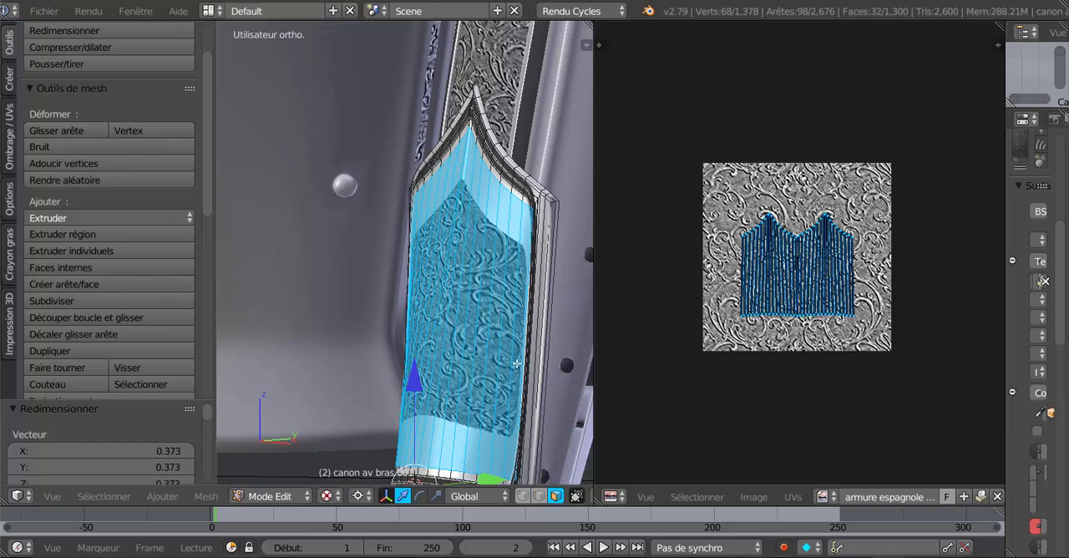
key(ctrl+r)
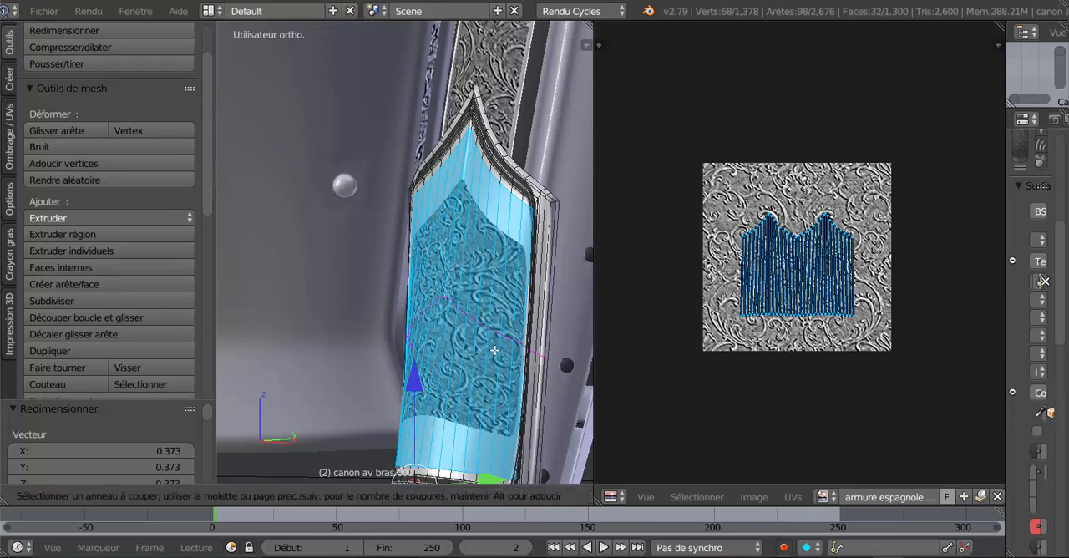
click(496, 344)
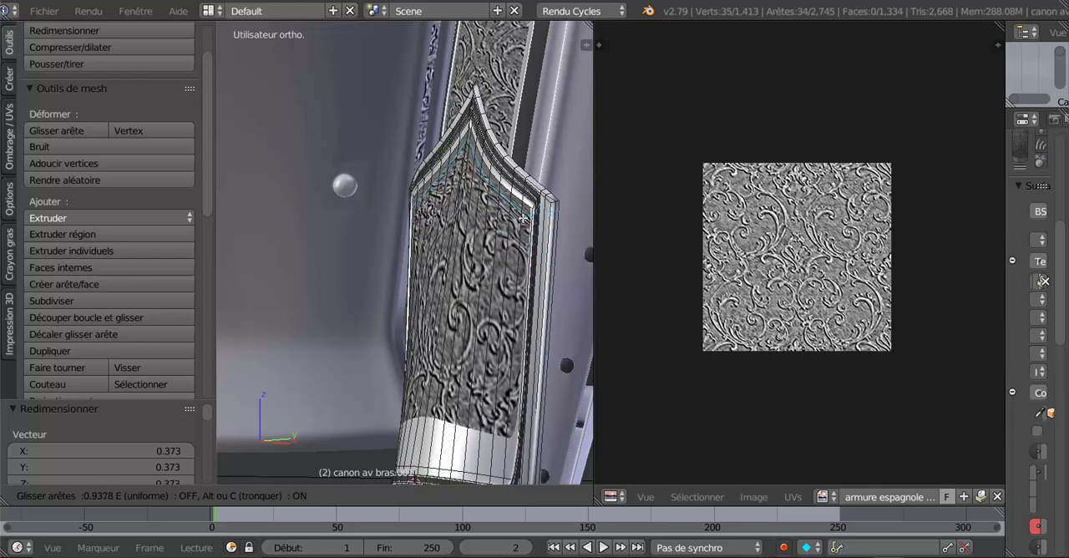
click(499, 235)
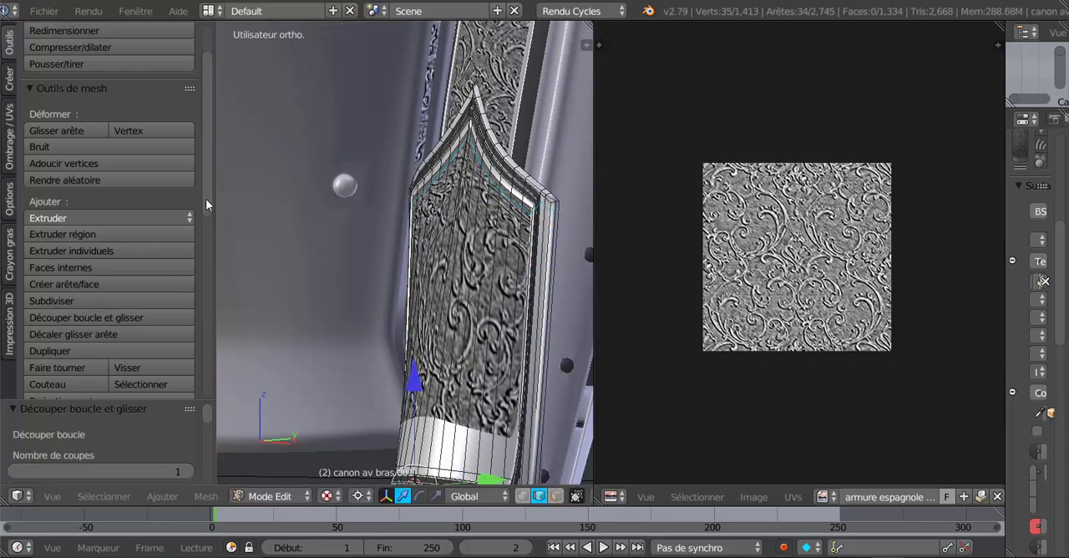
drag(206, 202, 208, 247)
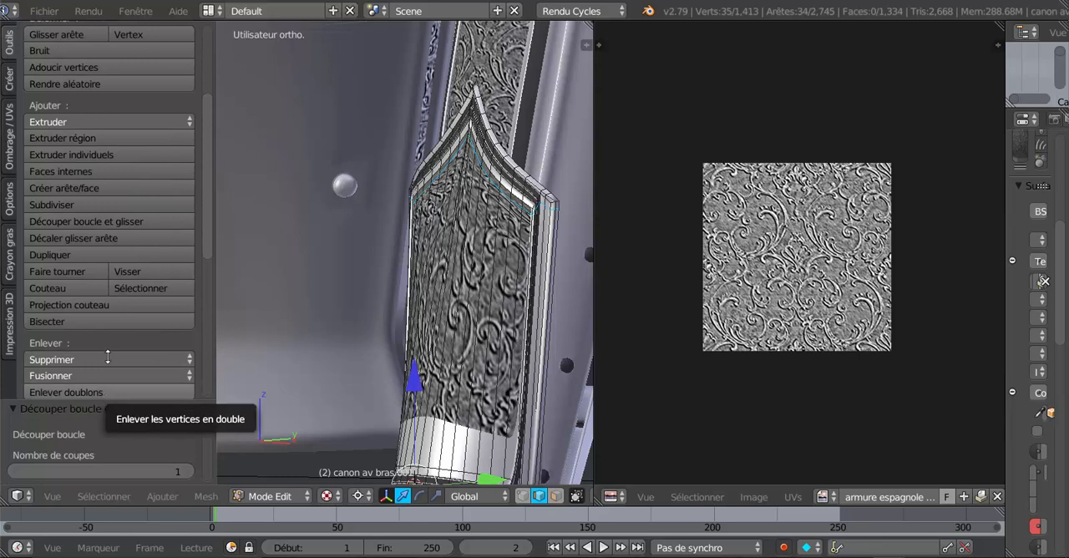
drag(105, 401, 132, 185)
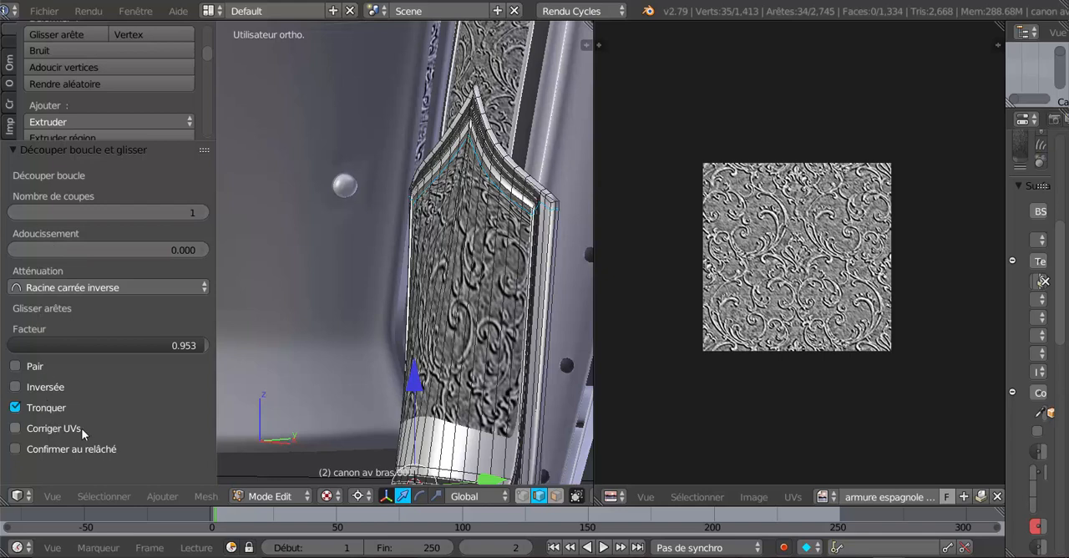
click(14, 429)
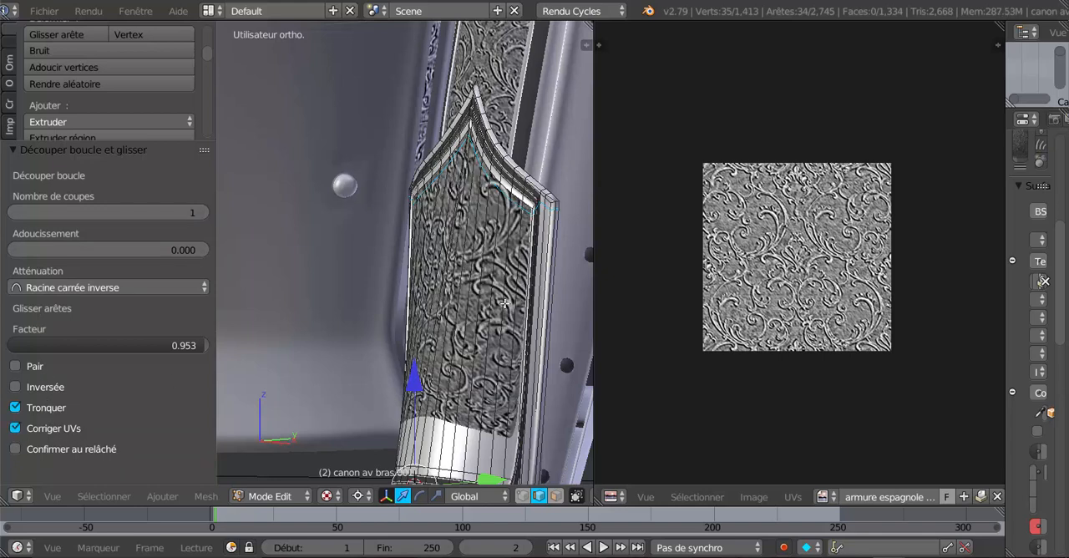
- Add a second loop cut across the same panel close to its lower edge, with a slide factor of -0.977
key(ctrl+r)
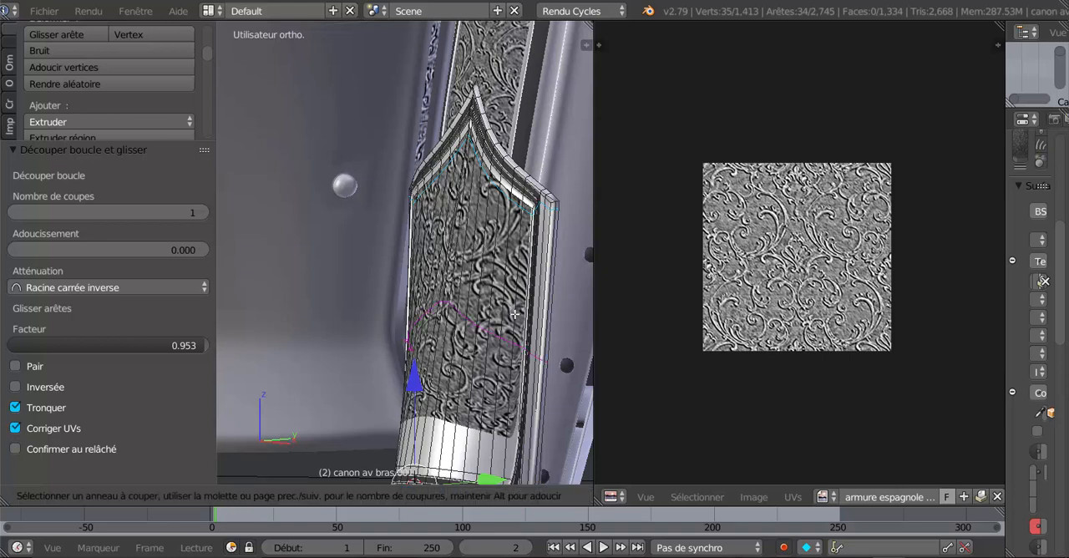
click(515, 314)
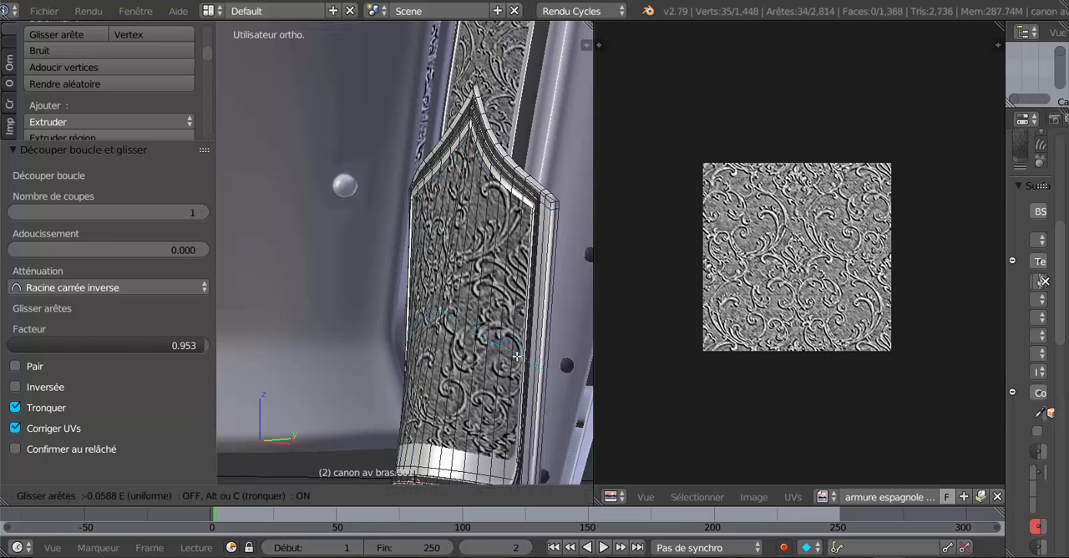
click(520, 447)
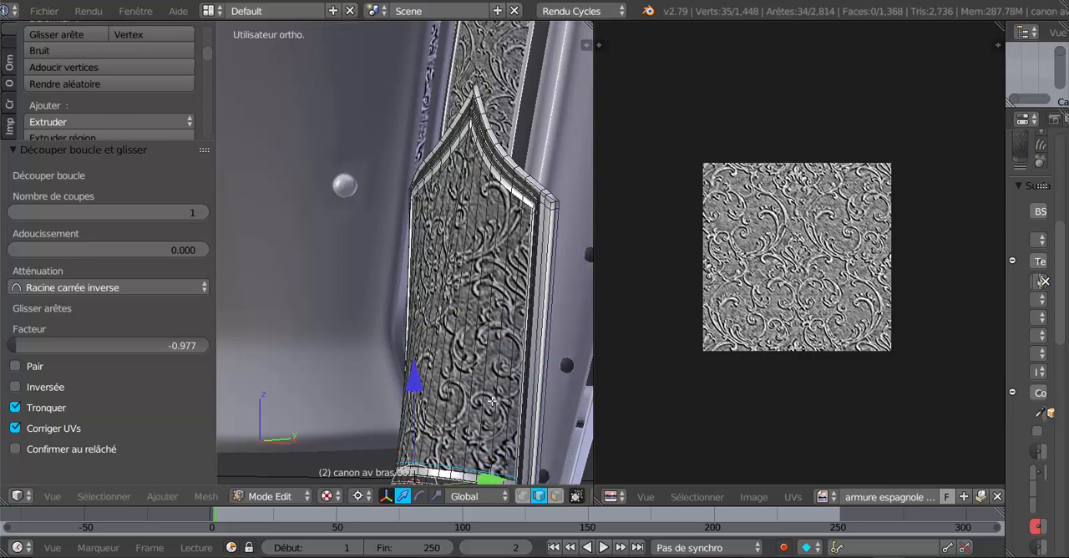
shift+middle_drag(492, 401, 534, 207)
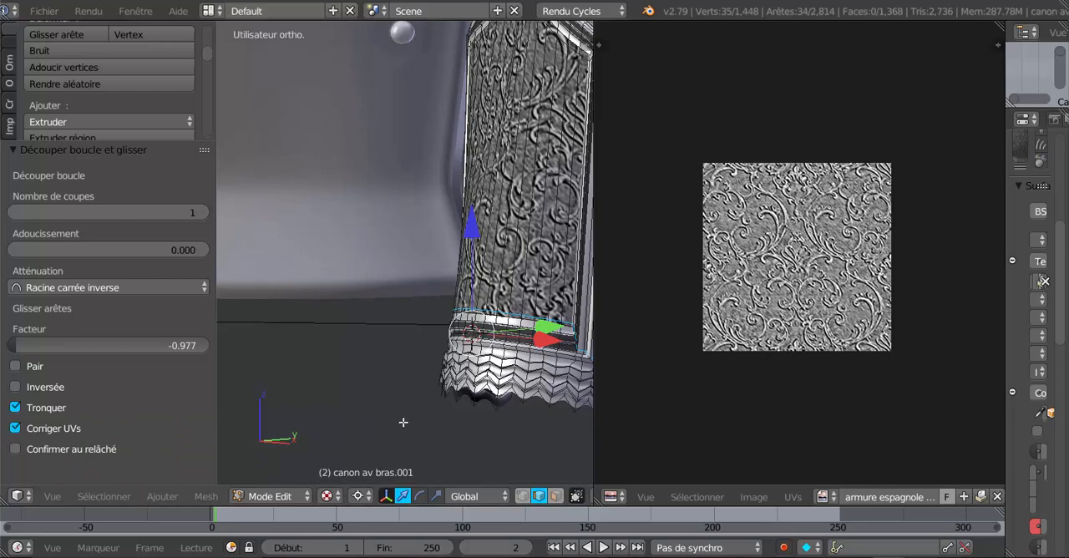
middle_drag(404, 421, 498, 406)
- Add a loop cut close to the pointed upper edge of the other forearm cuff's front panel, with a slide factor of 0.983
scroll(496, 405, down, 7)
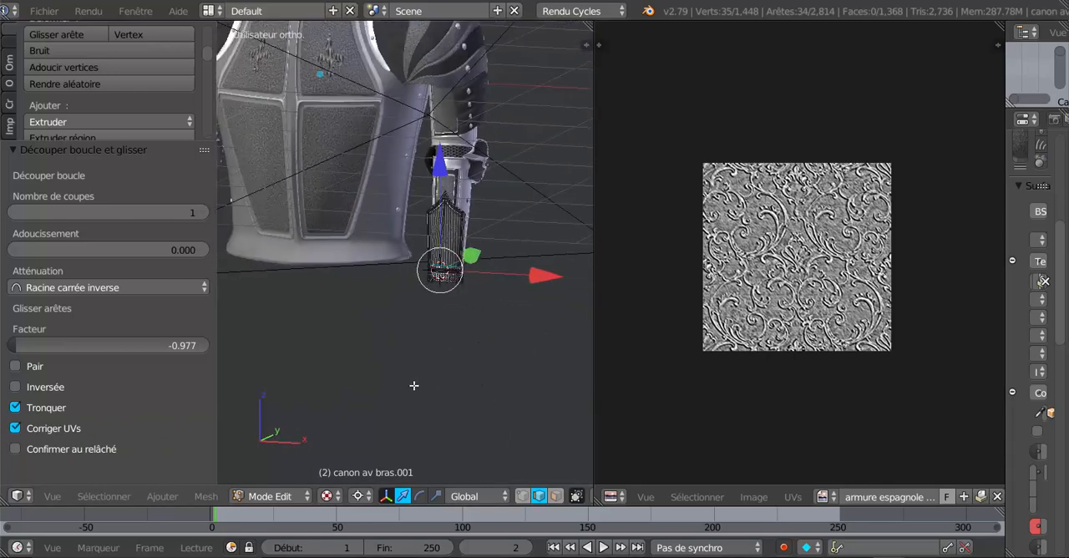
shift+middle_drag(369, 379, 498, 377)
middle_drag(393, 342, 477, 354)
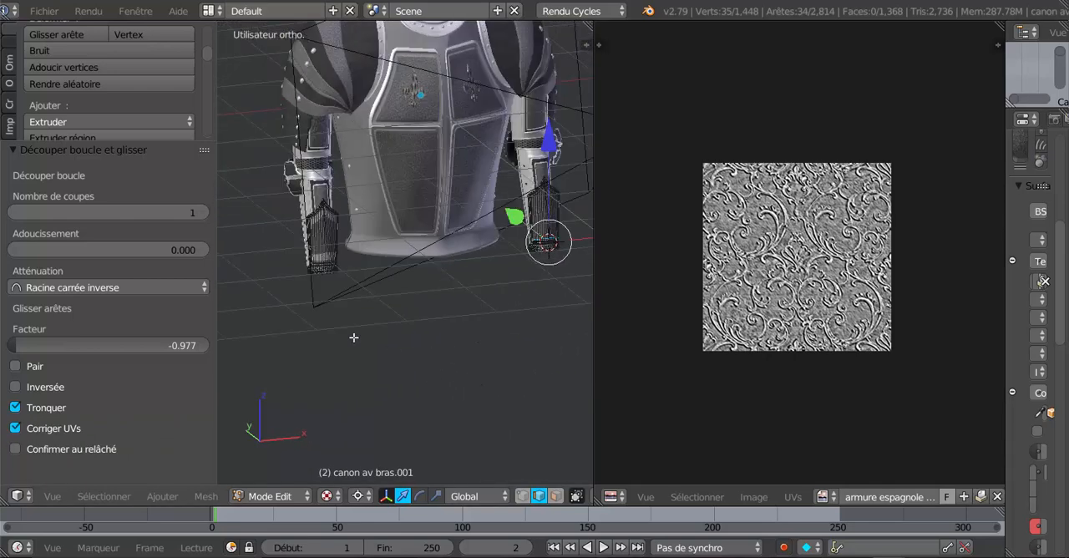
scroll(319, 319, up, 2)
shift+middle_drag(317, 315, 514, 340)
scroll(514, 340, up, 4)
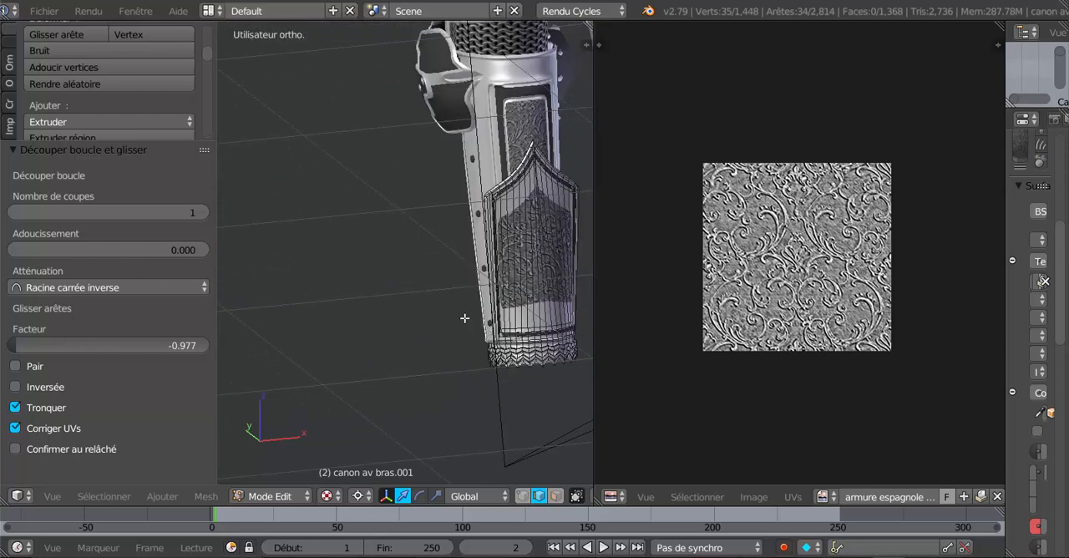
shift+middle_drag(387, 303, 287, 312)
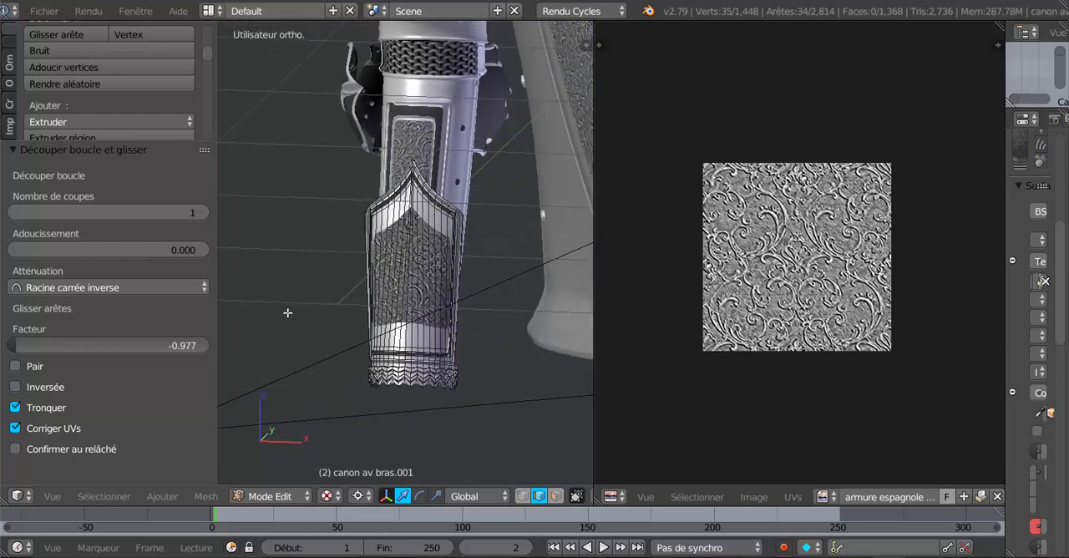
key(ctrl+r)
click(443, 284)
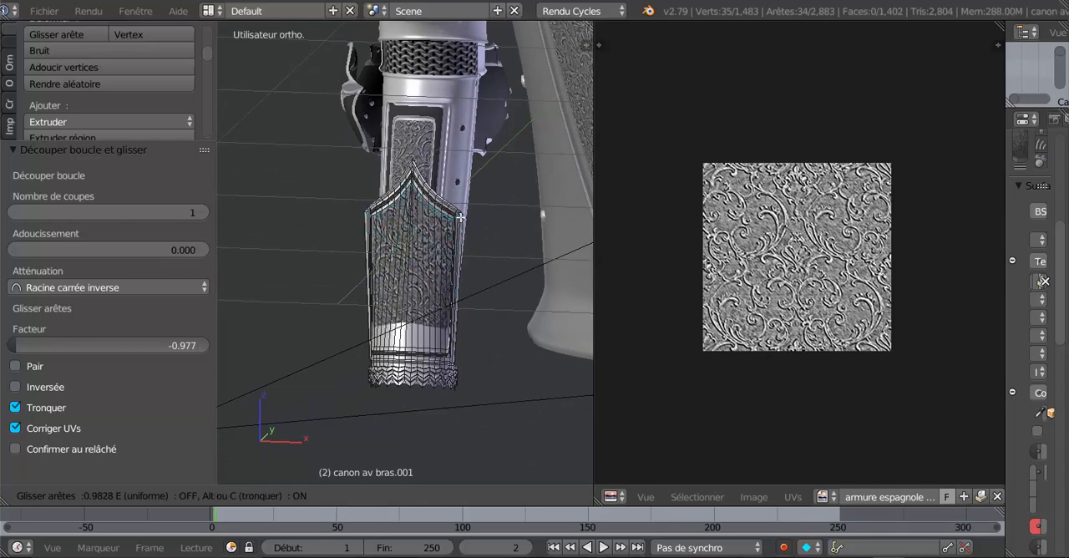
click(460, 216)
scroll(445, 294, up, 2)
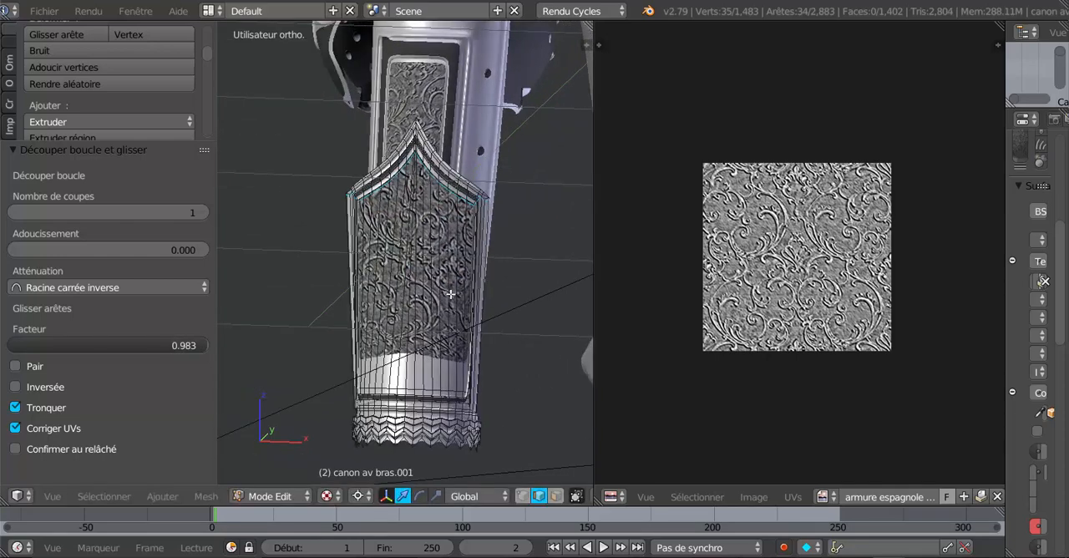
- Add a loop cut close to the lower edge of that cuff's front panel, sliding it to about -0.97
key(ctrl+r)
click(457, 330)
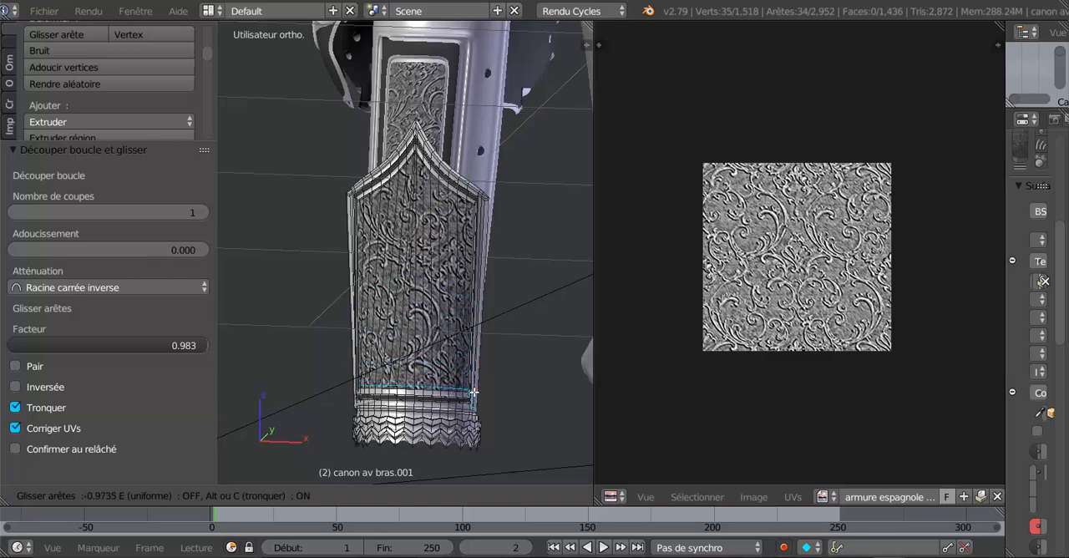
click(473, 391)
- Leave mesh editing, widen the 3D view at the UV/Image Editor's expense and view both cuffs on the whole armour
key(Tab)
scroll(475, 389, down, 5)
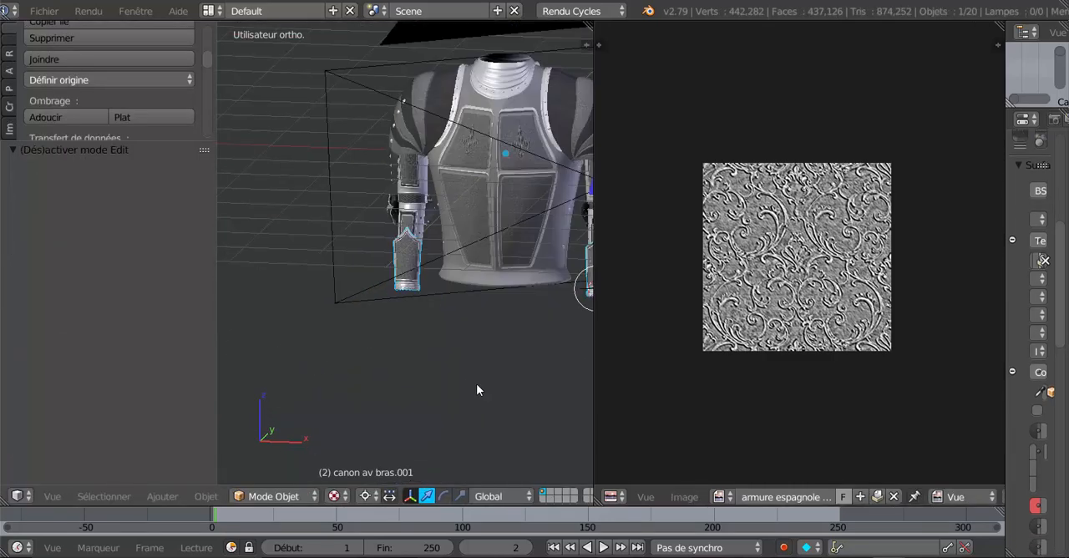
middle_drag(404, 380, 375, 375)
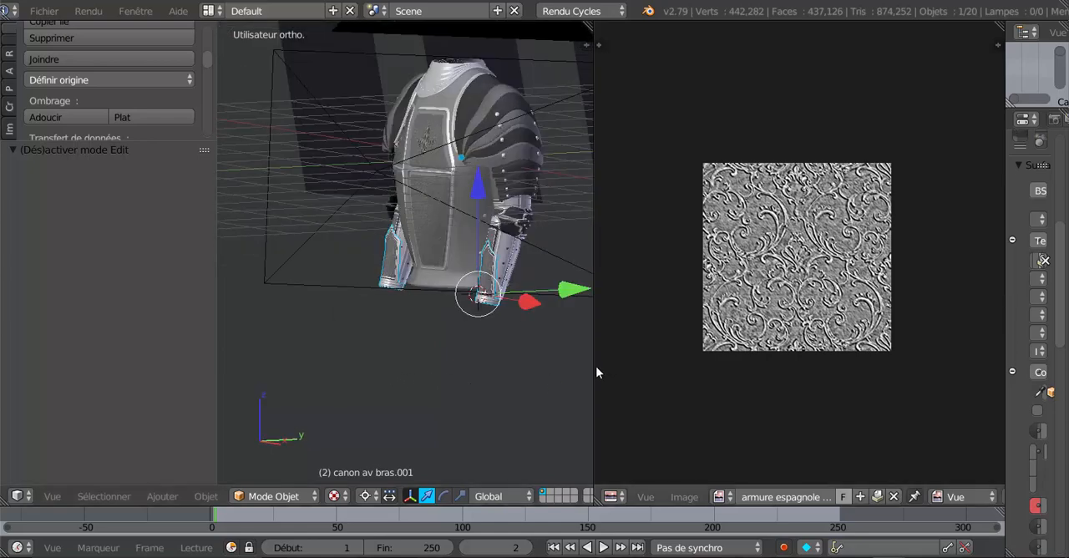
drag(701, 359, 754, 360)
middle_drag(529, 351, 469, 383)
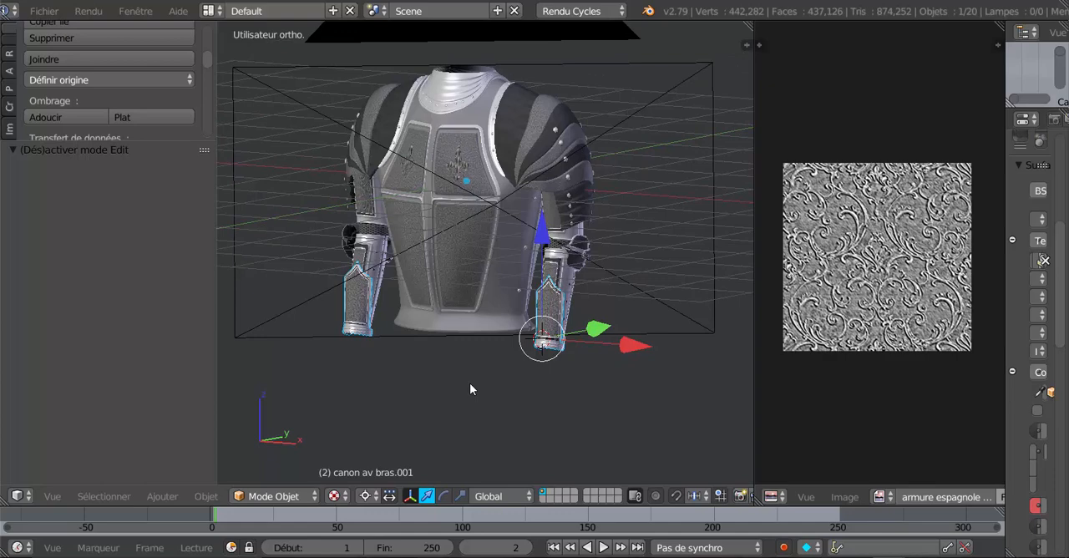
scroll(505, 377, up, 2)
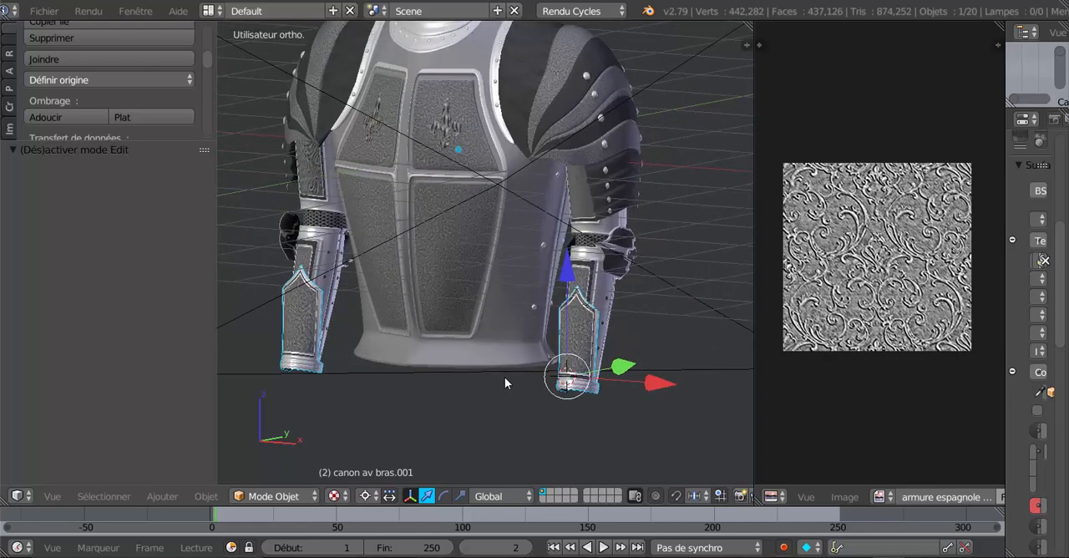
- Switch the 3D view to rendered shading, widen it and inspect the breastplate and forearm cuffs up close
click(366, 496)
click(335, 496)
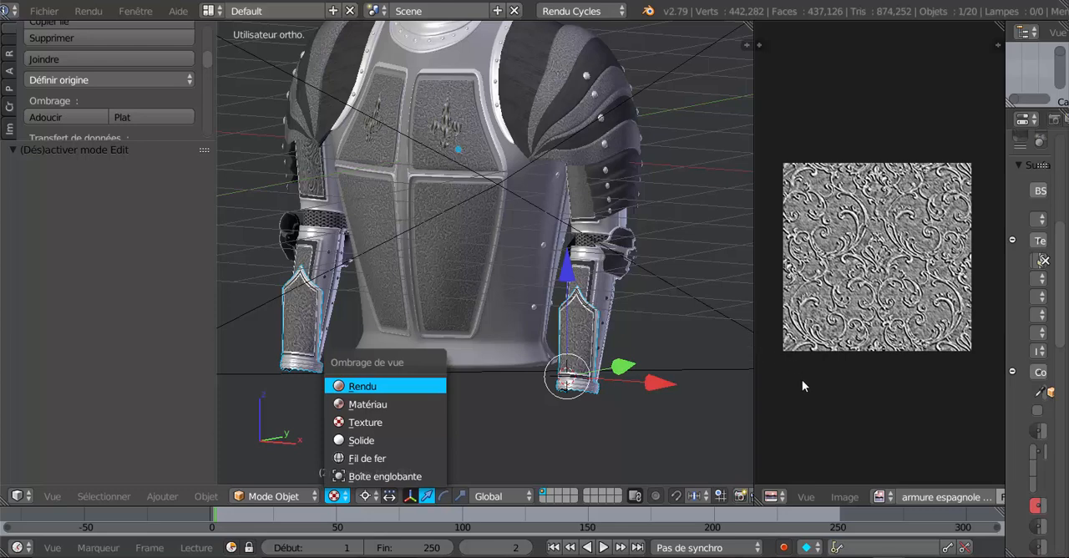
key(Return)
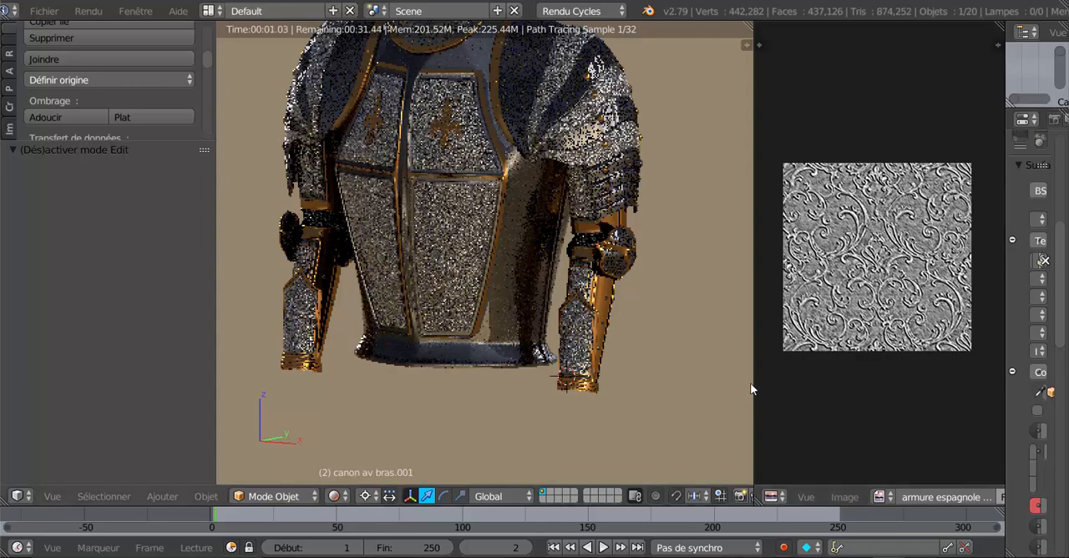
drag(754, 384, 859, 370)
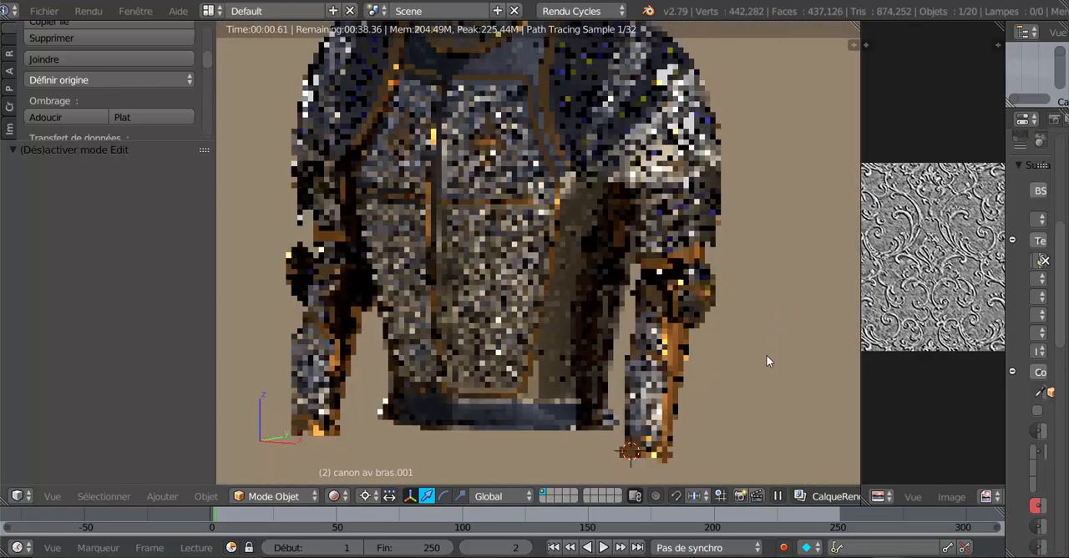
scroll(764, 360, up, 5)
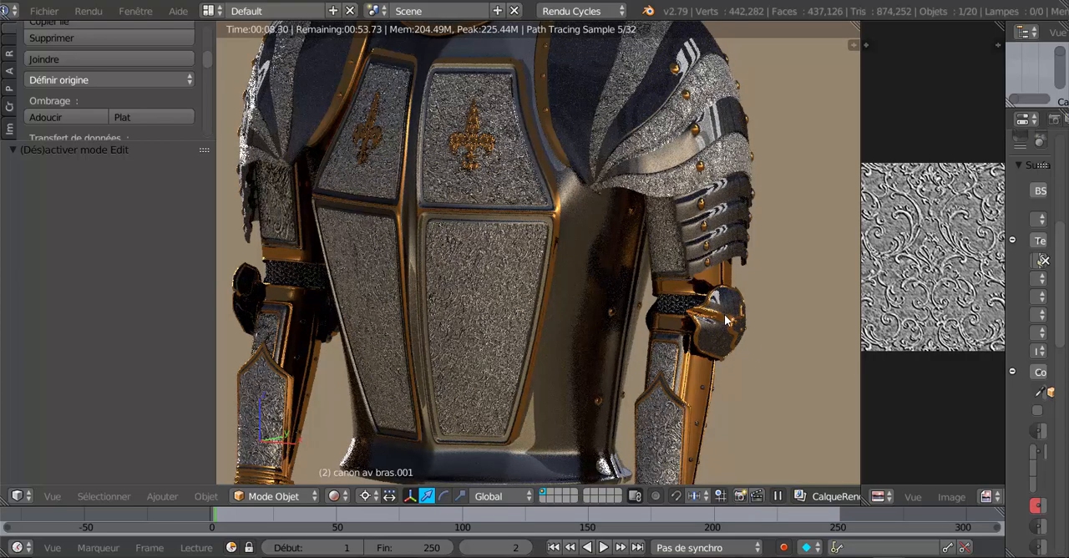
scroll(724, 315, up, 3)
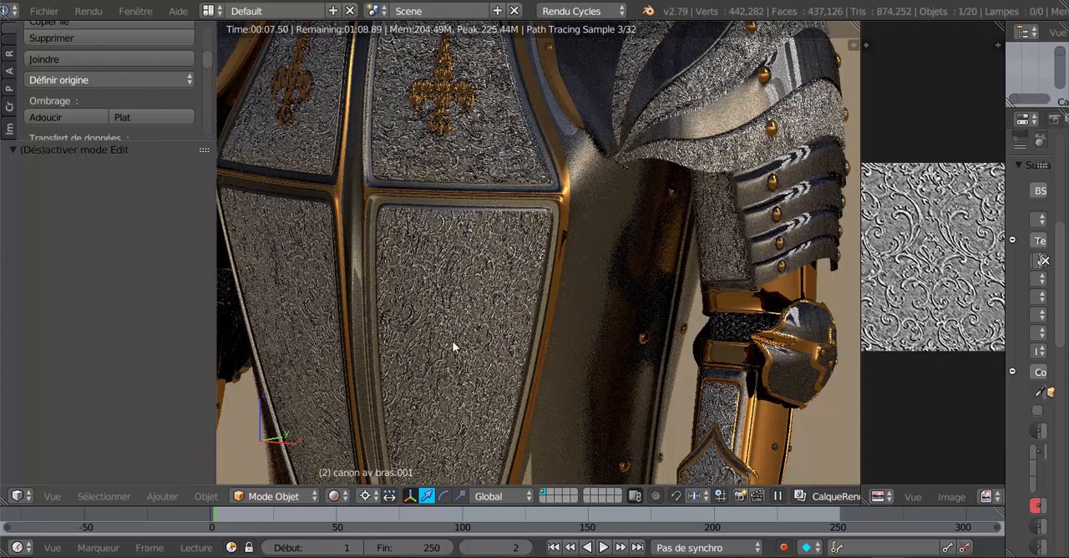
- Replace the UV/Image Editor with a widened Node Editor and frame the image texture and normal map nodes of Matériau.007
click(876, 496)
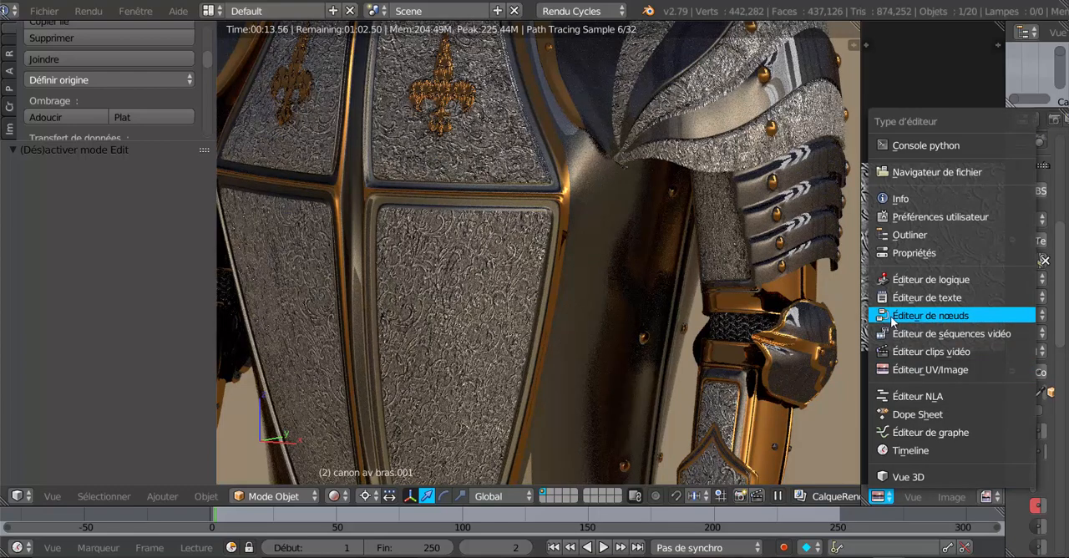
click(891, 318)
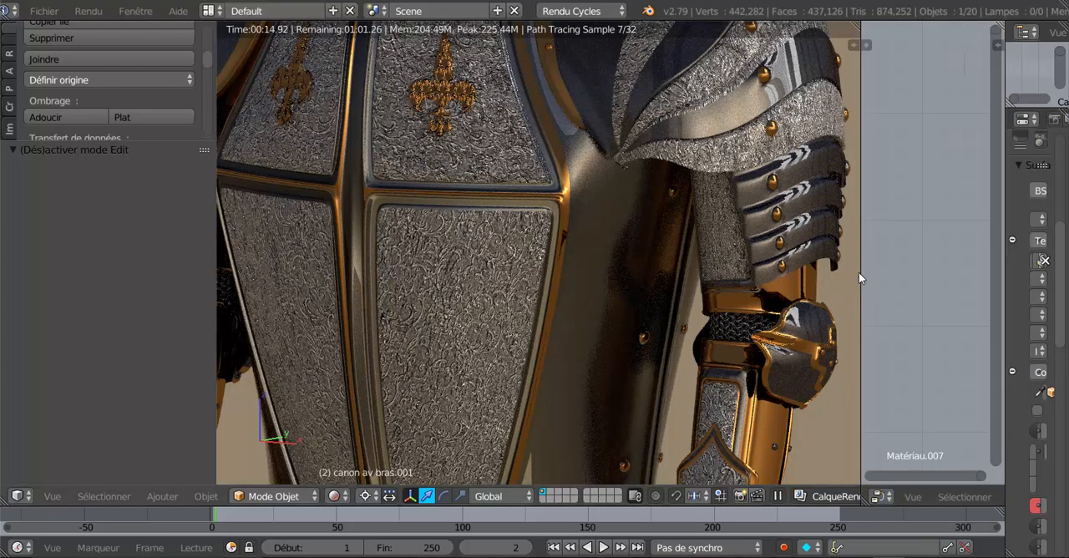
drag(858, 272, 623, 272)
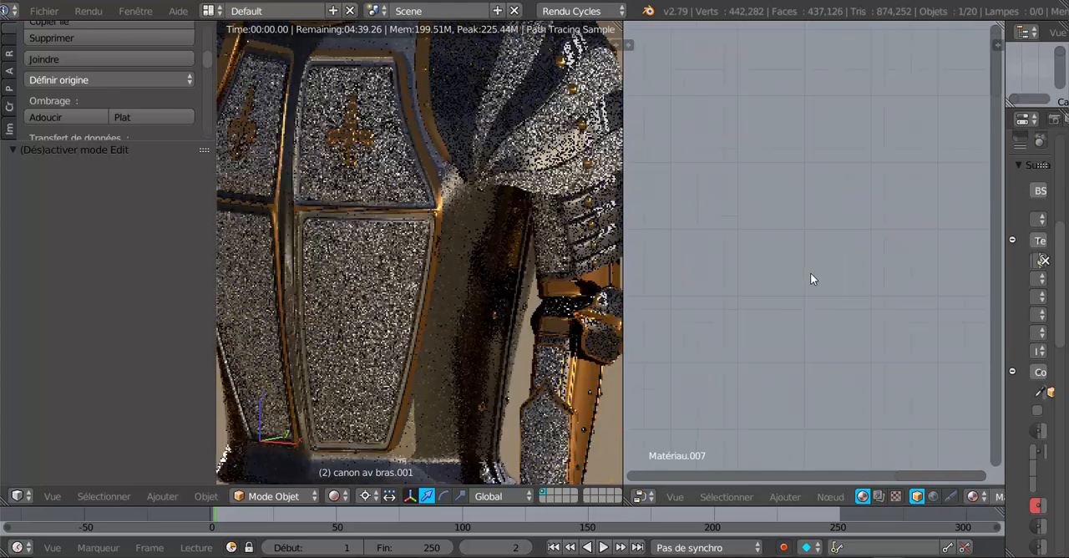
scroll(810, 273, down, 9)
middle_drag(804, 401, 808, 334)
scroll(869, 302, up, 5)
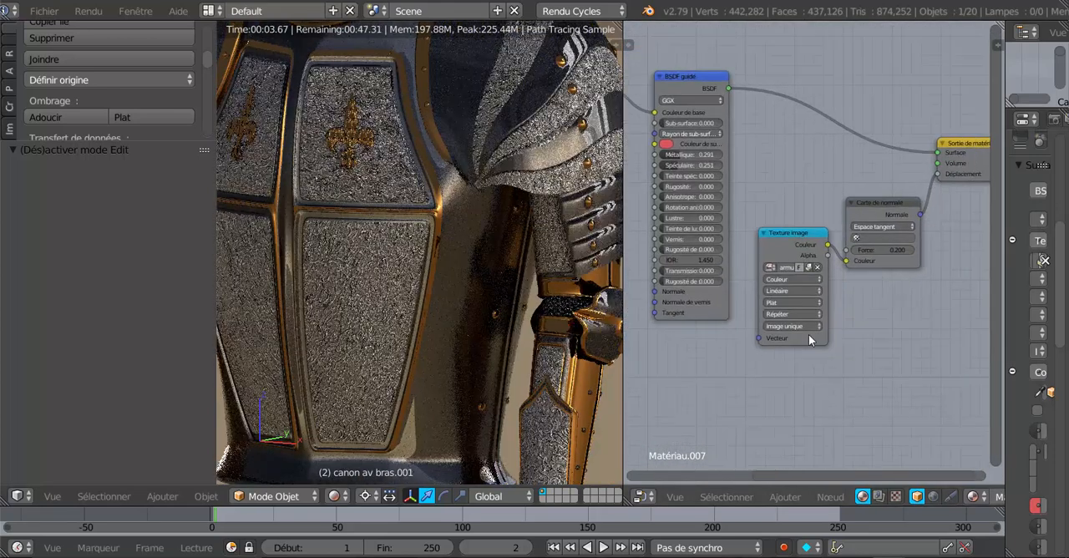
scroll(808, 334, up, 2)
scroll(350, 322, up, 3)
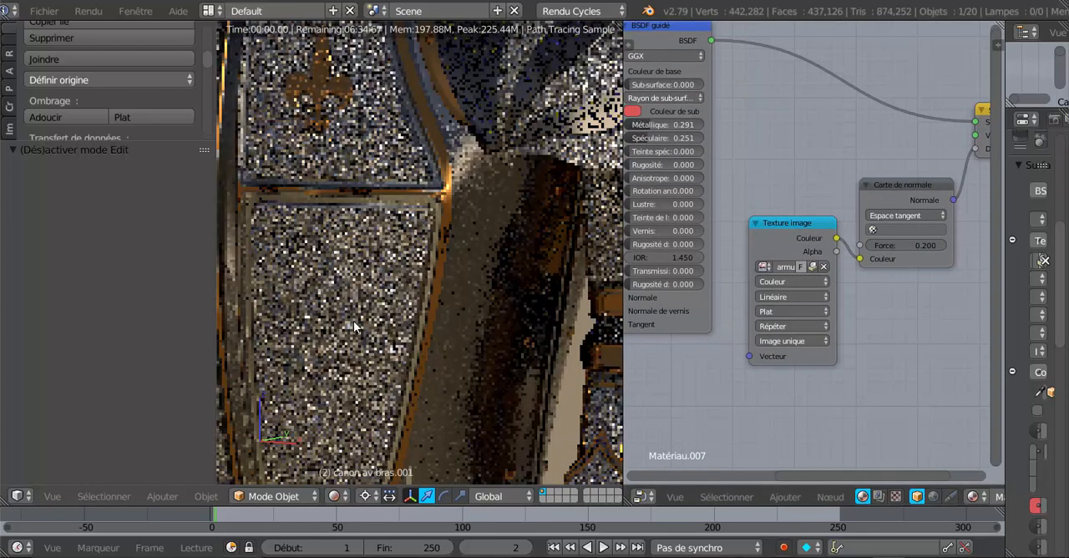
scroll(354, 326, up, 1)
scroll(873, 351, up, 1)
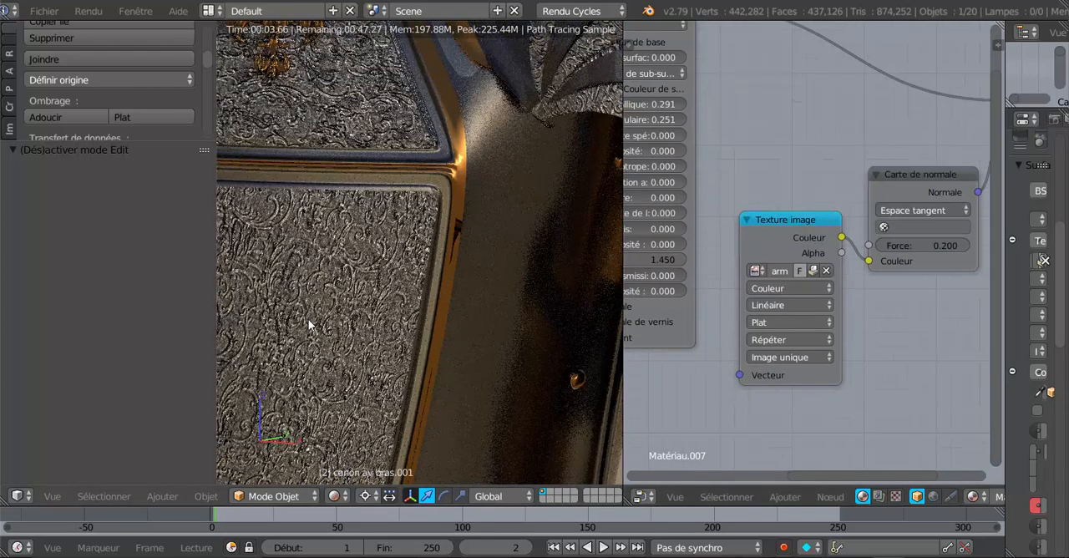
- Unpack the image feeding the normal map node and load armure espagnole 2_NRM.png from the textures folder in its place
click(813, 270)
click(811, 271)
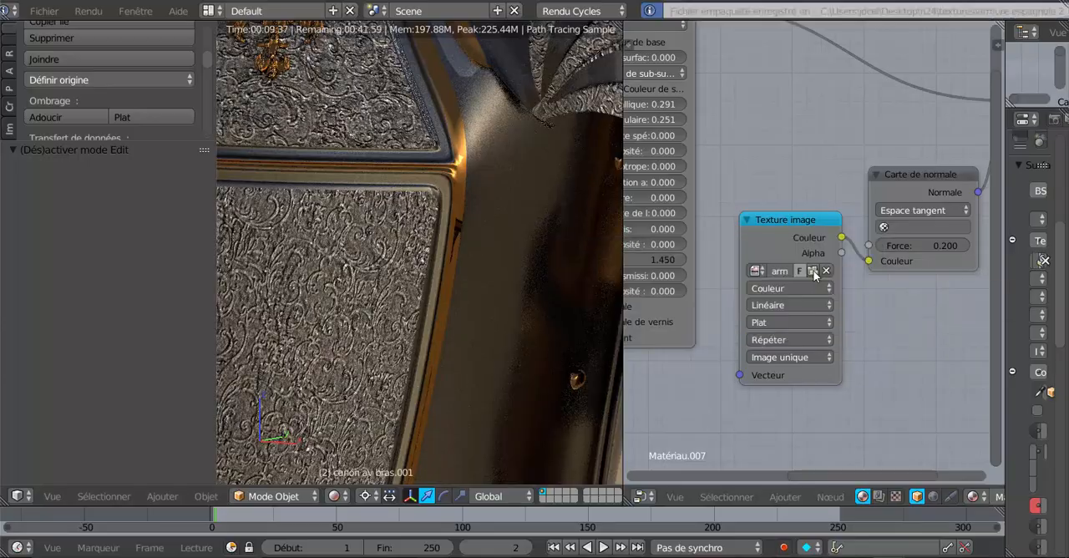
click(814, 271)
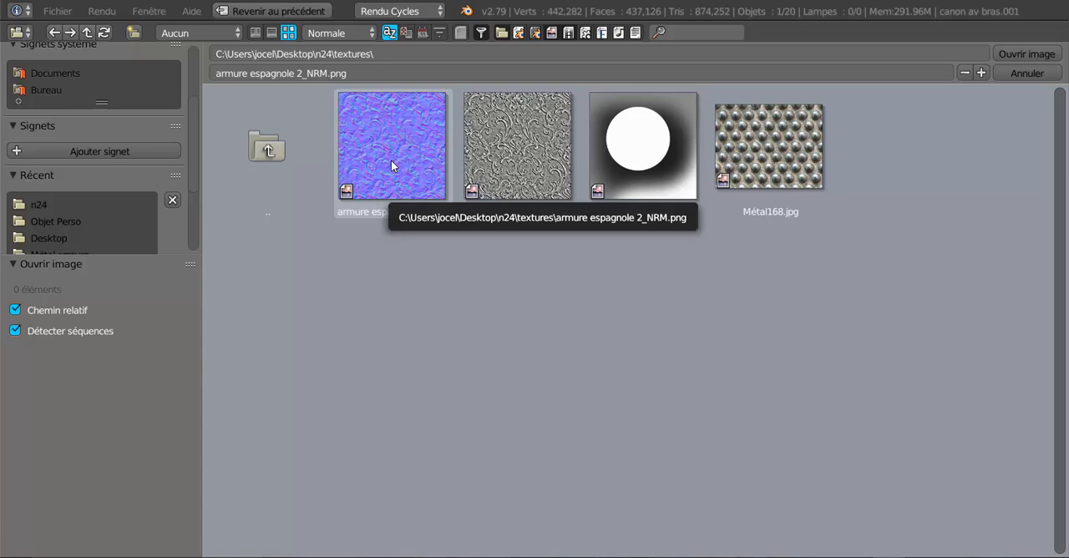
click(391, 160)
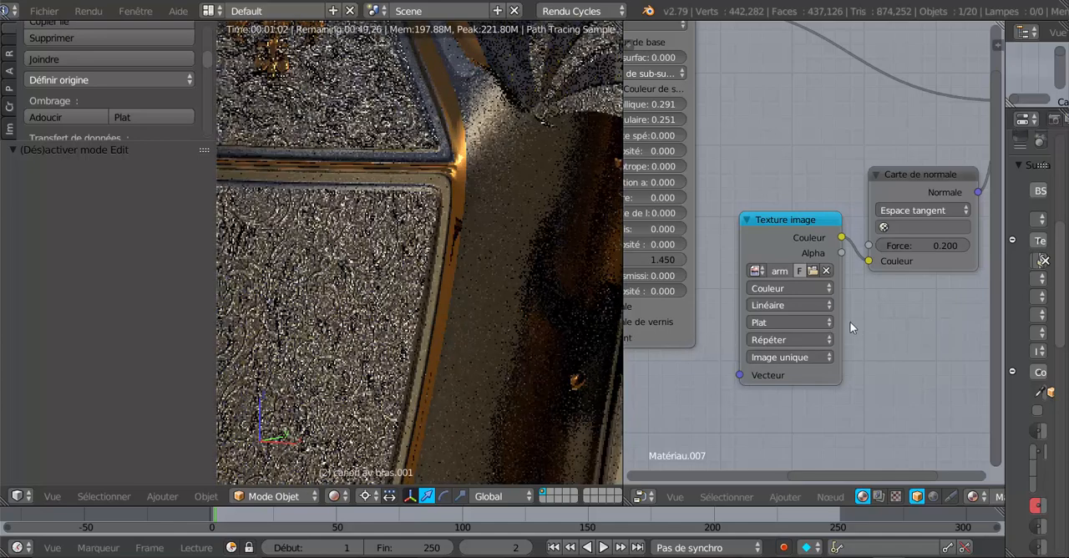
- Rearrange the image texture and normal map nodes, set the normal map's strength to 0.300 and check the whole armour
drag(805, 221, 793, 225)
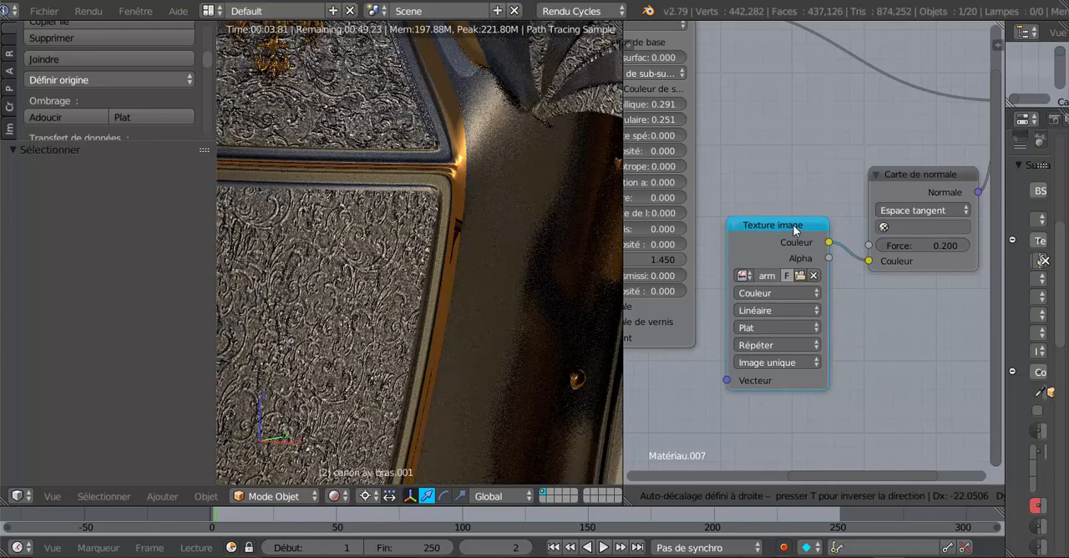
drag(910, 171, 875, 143)
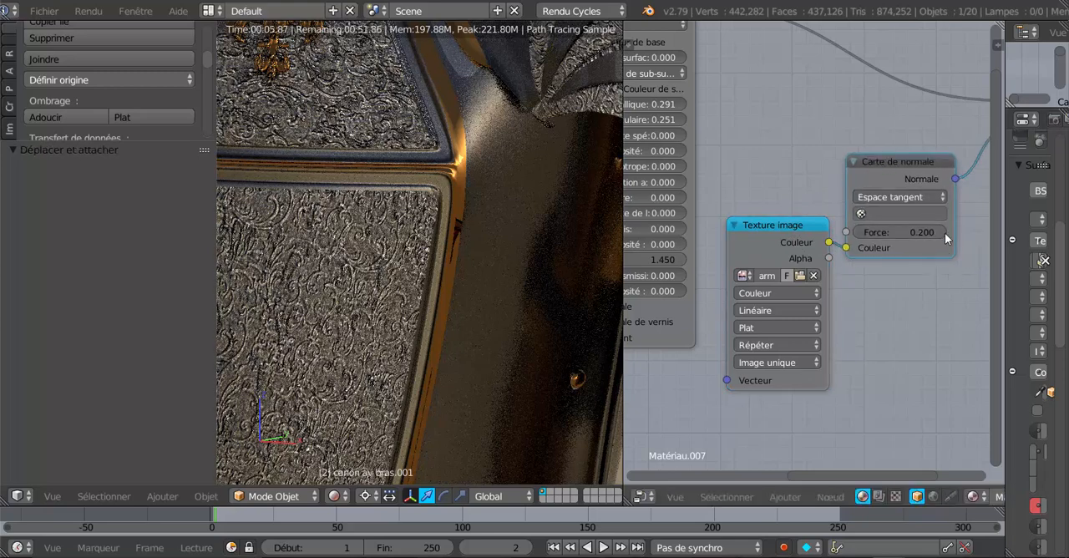
click(944, 232)
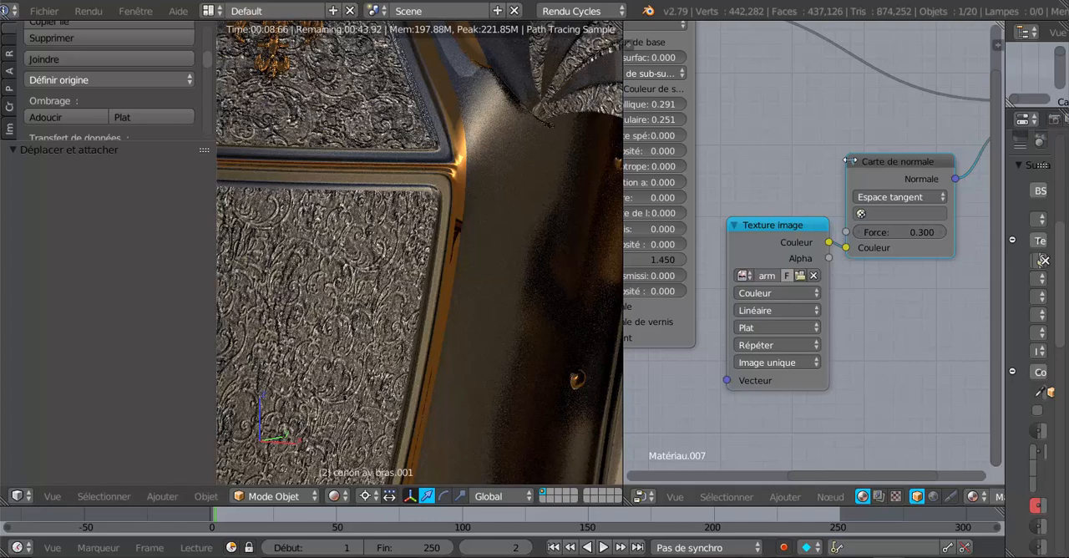
scroll(424, 352, down, 5)
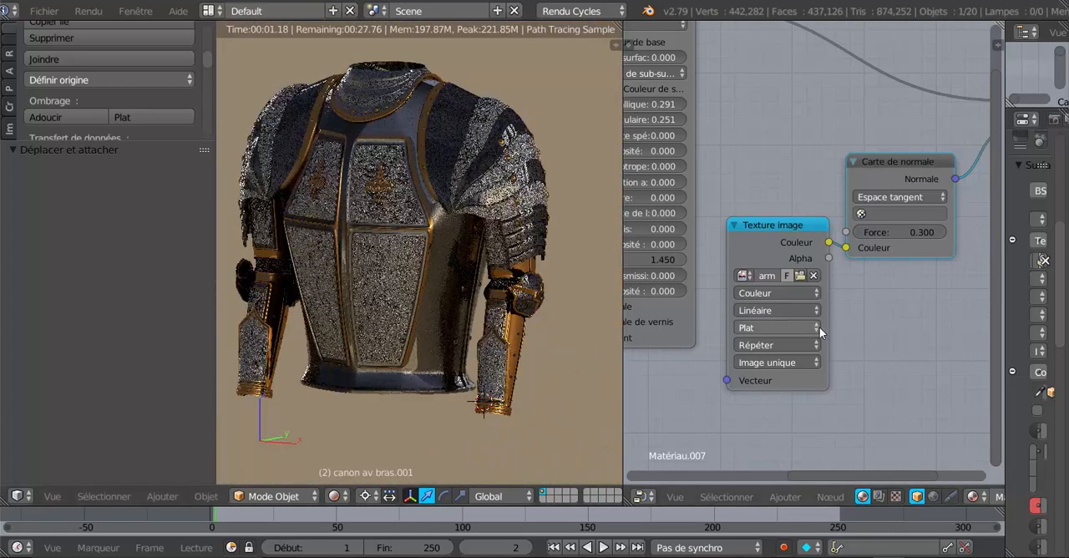
- Unpack the image of the texture node feeding the base colour and start choosing a replacement image file
scroll(706, 362, down, 2)
middle_drag(706, 355, 891, 392)
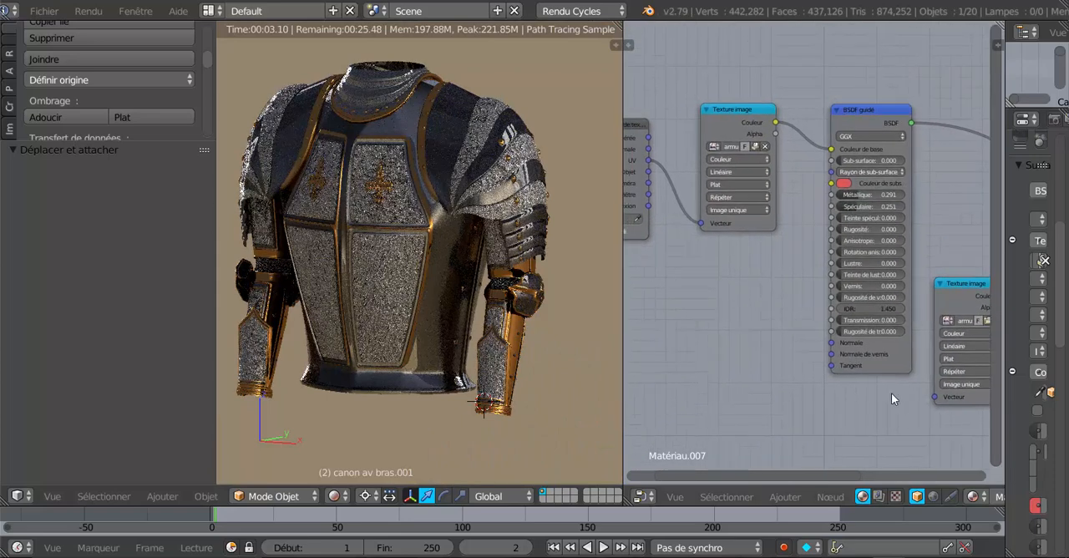
middle_drag(783, 358, 806, 395)
scroll(786, 335, up, 4)
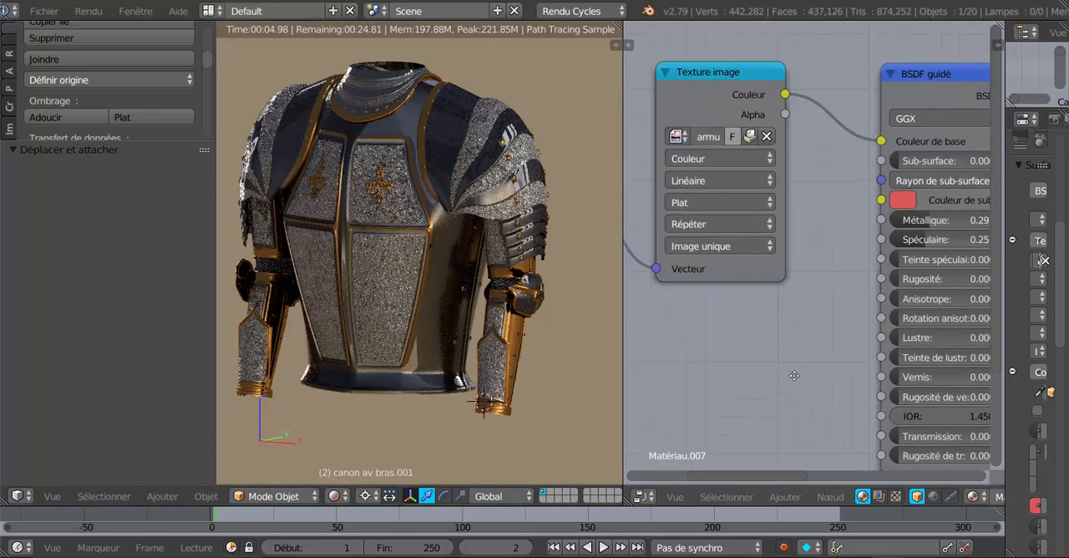
middle_drag(786, 334, 801, 398)
scroll(755, 181, up, 1)
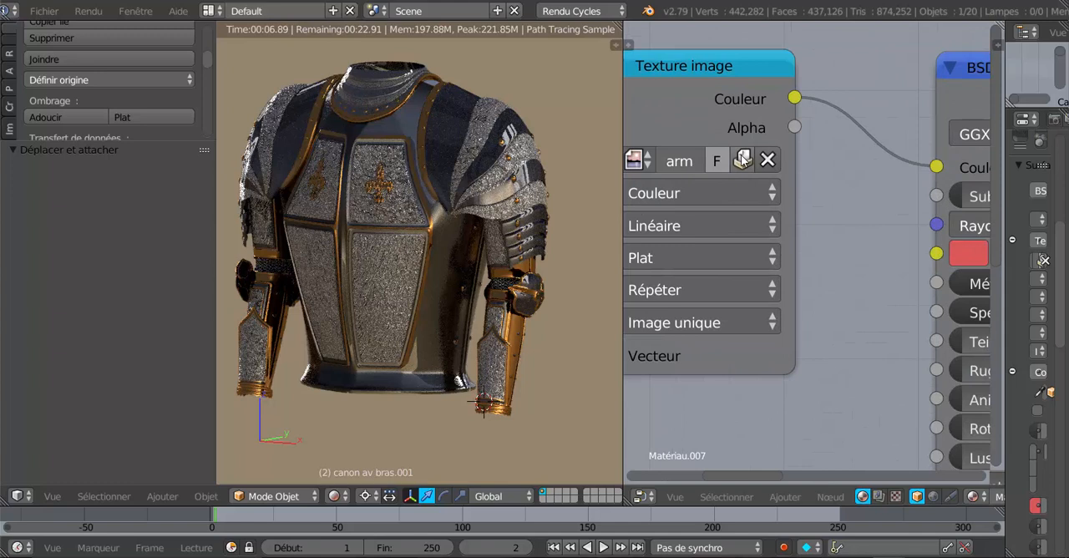
click(742, 155)
click(742, 157)
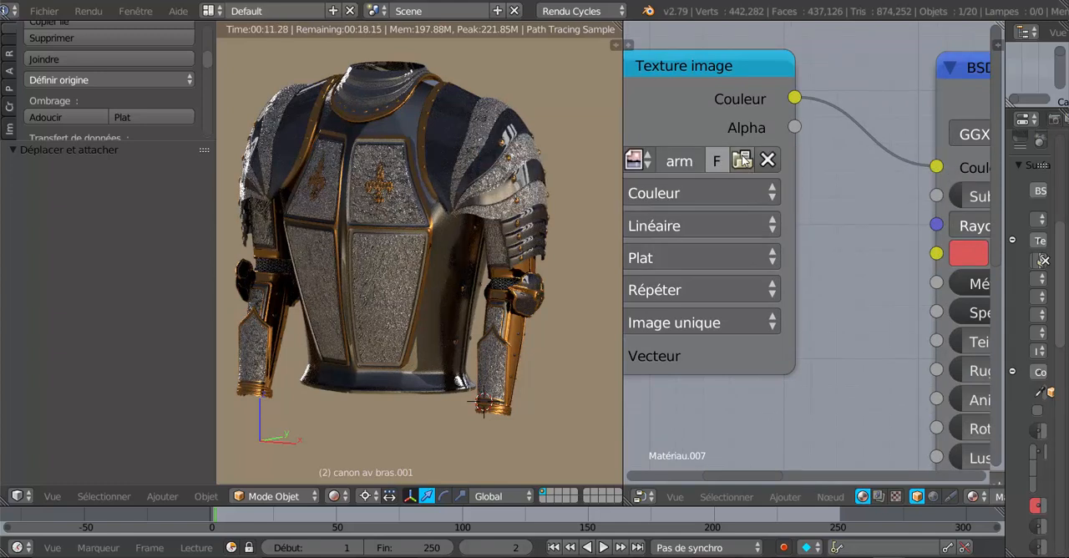
click(742, 160)
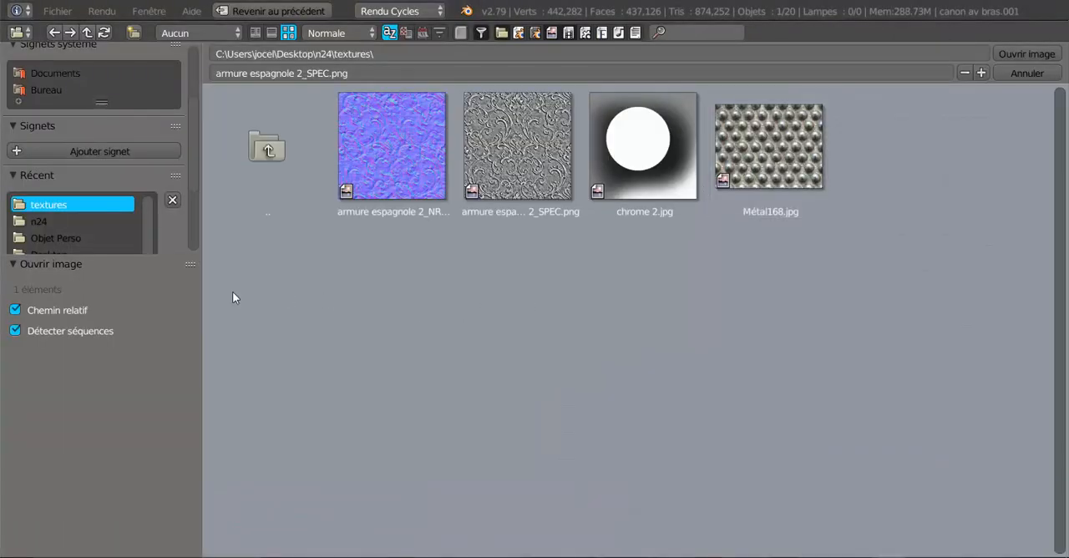
- Enlarge the recent folders list, look through the Métal armure and lys 1 texture folders, and open the Lys 2 folder
scroll(93, 222, down, 1)
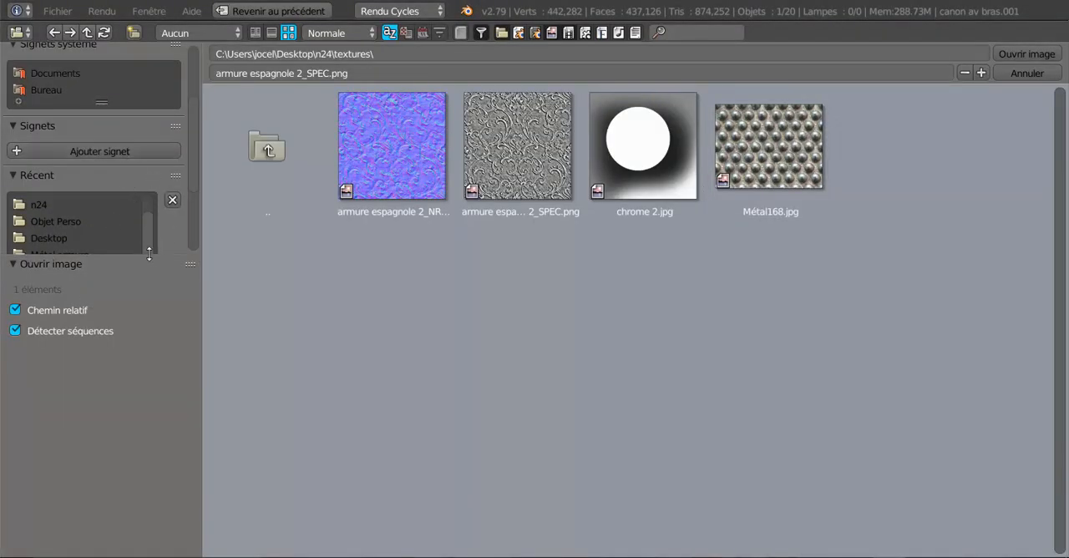
drag(146, 254, 131, 377)
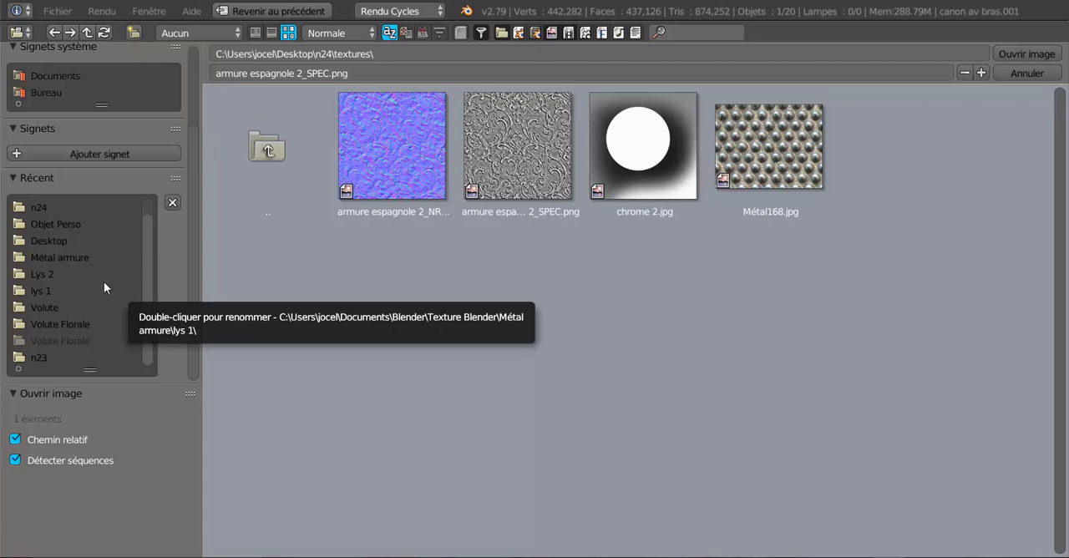
click(63, 258)
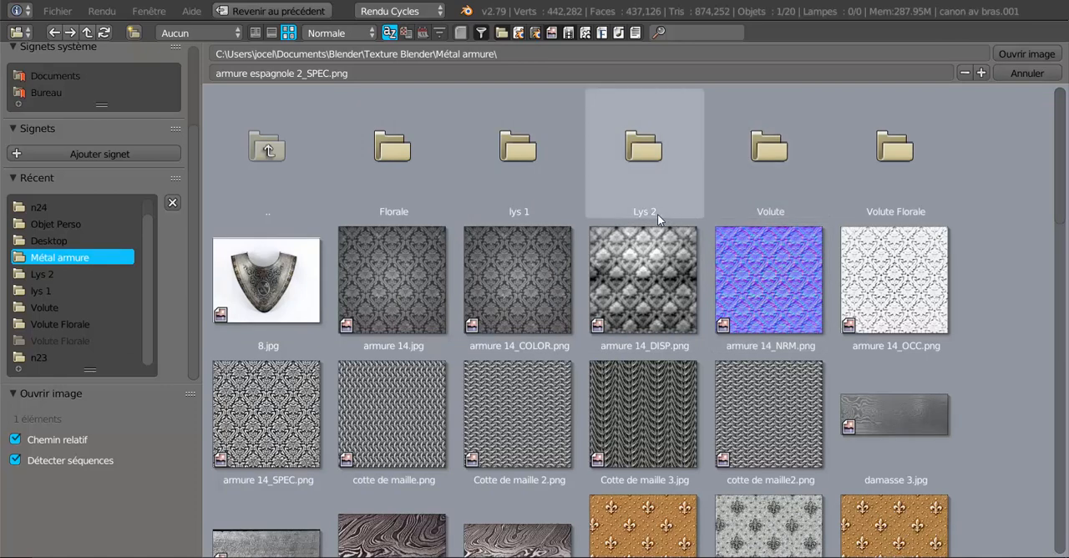
click(517, 154)
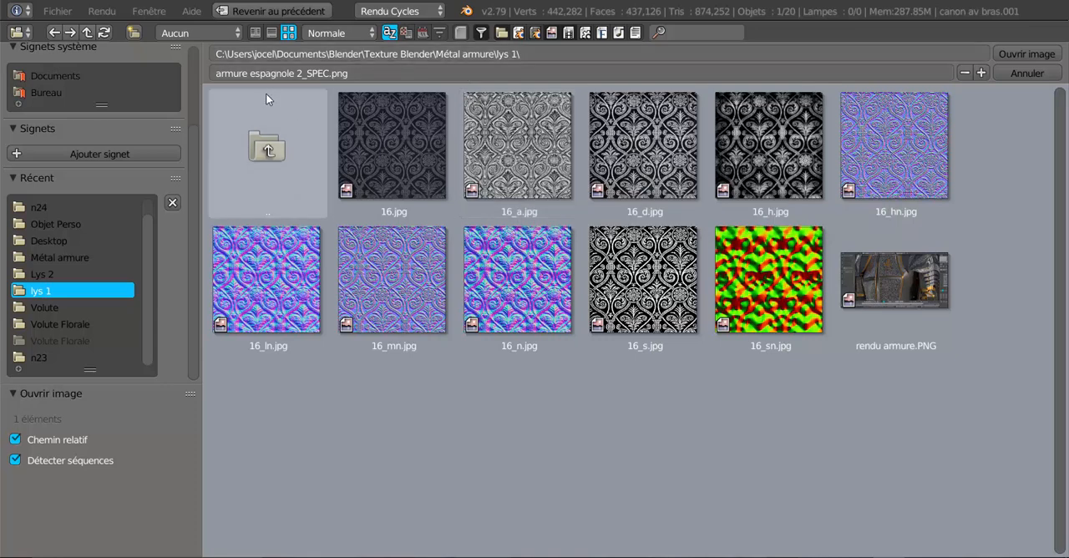
click(269, 150)
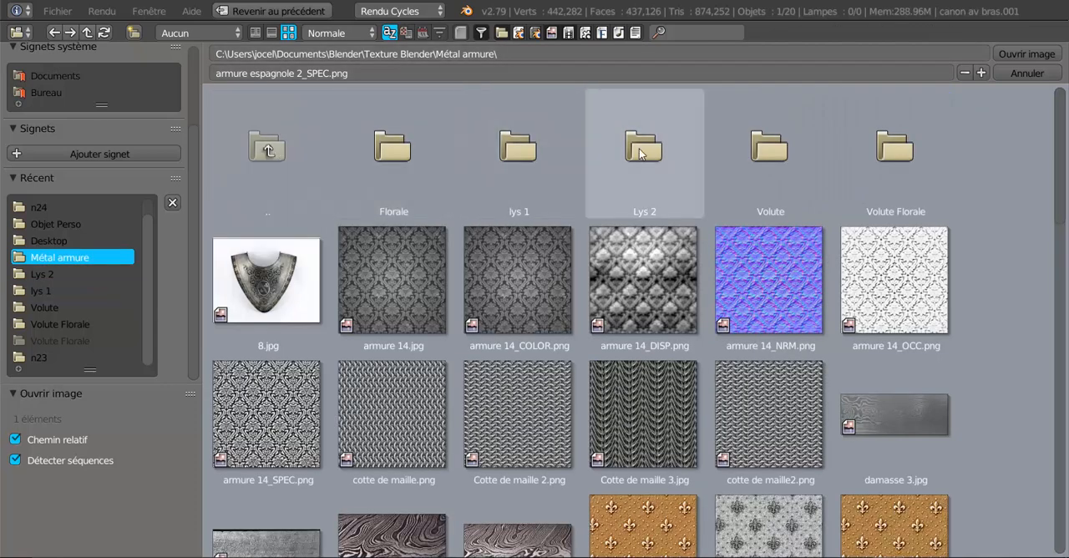
click(641, 150)
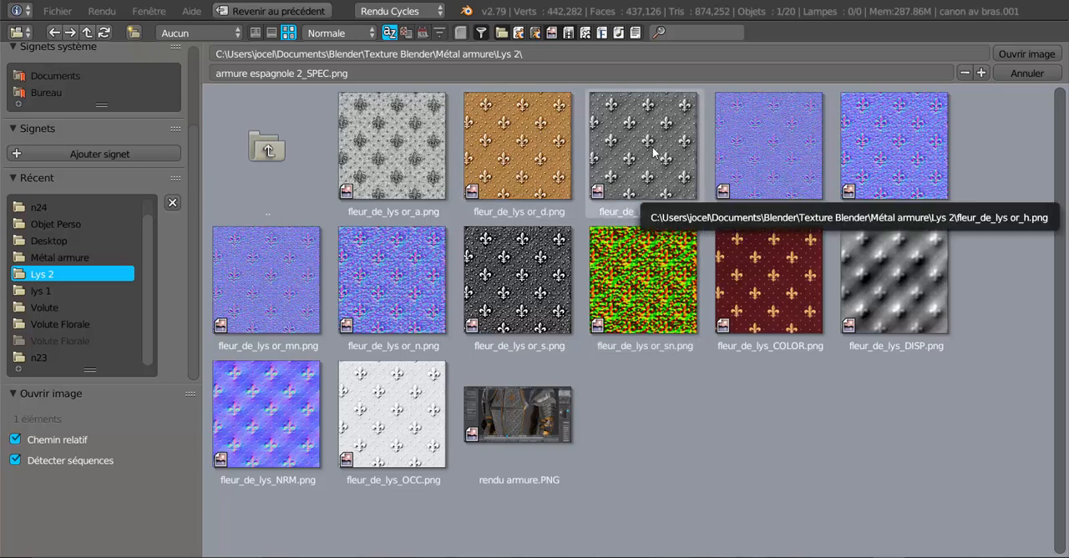
- Load fleur_de_lys or_h.png as the base colour texture and inspect the rendered armour from several distances
click(530, 142)
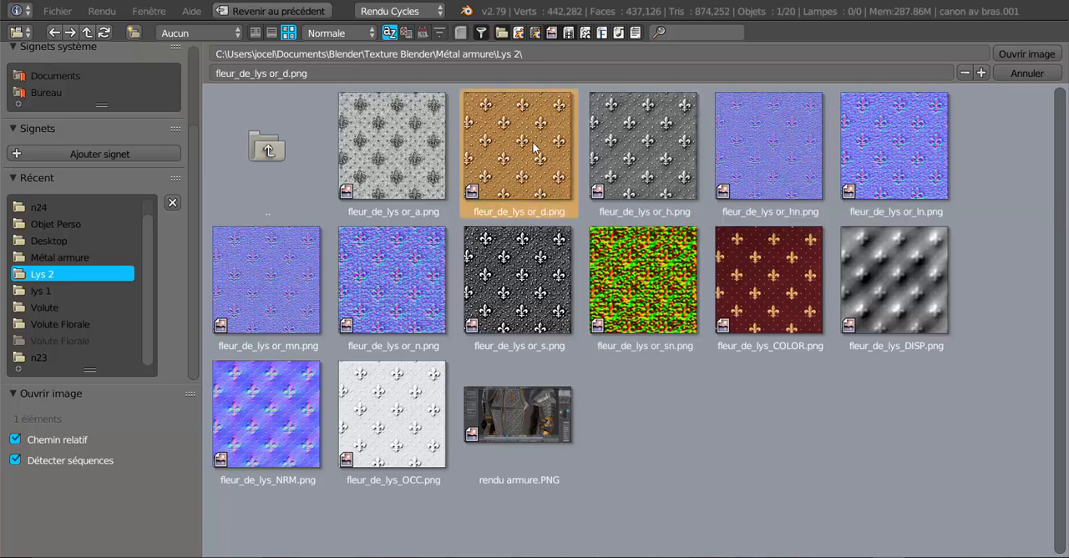
click(641, 166)
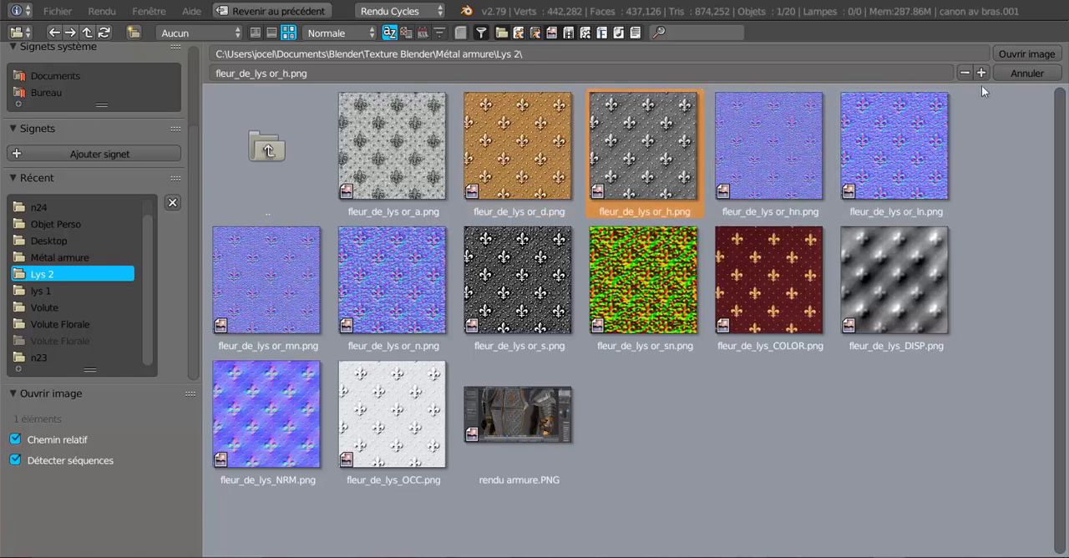
click(1018, 53)
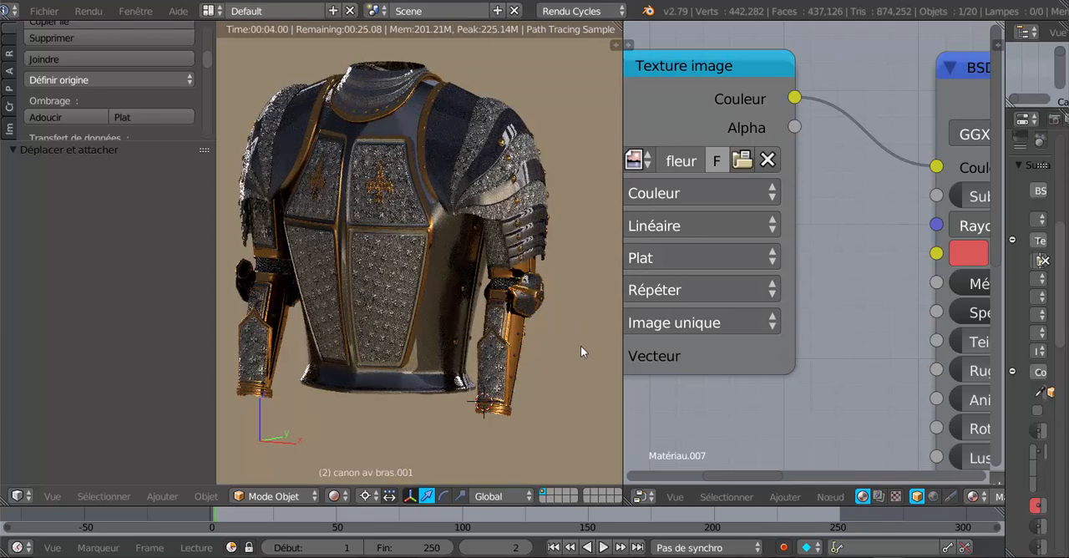
scroll(572, 349, up, 5)
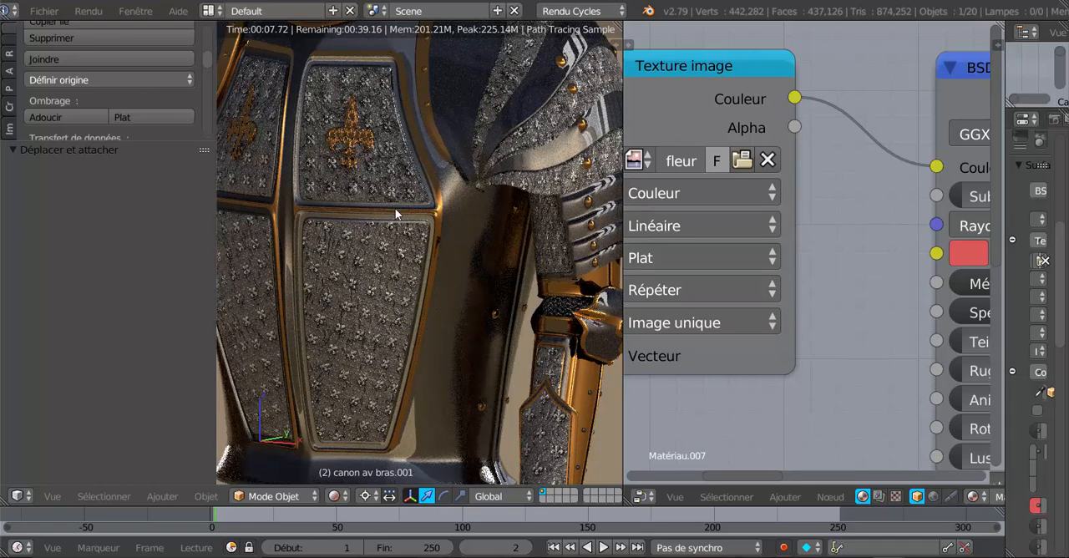
scroll(405, 219, down, 5)
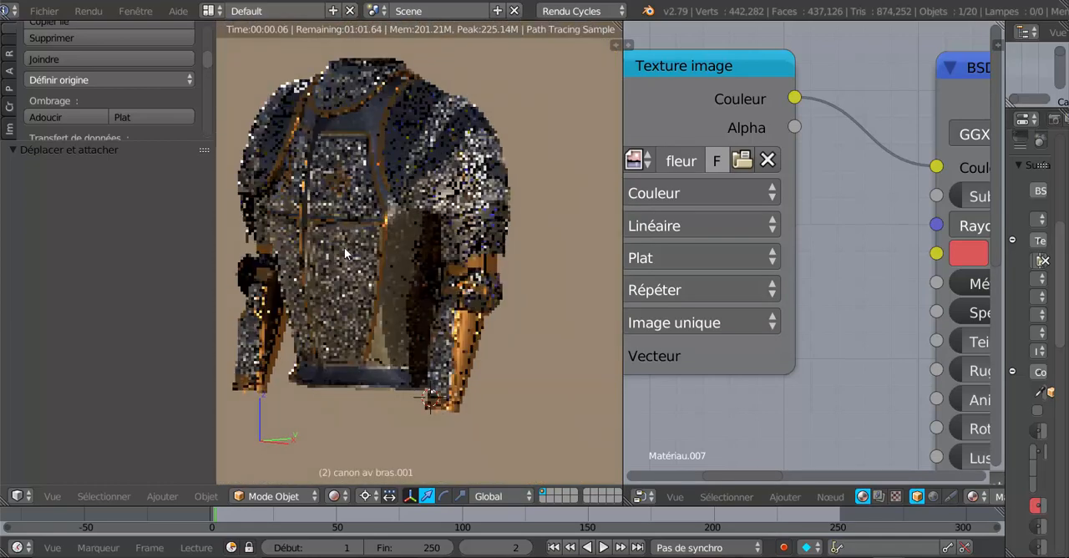
scroll(399, 253, up, 5)
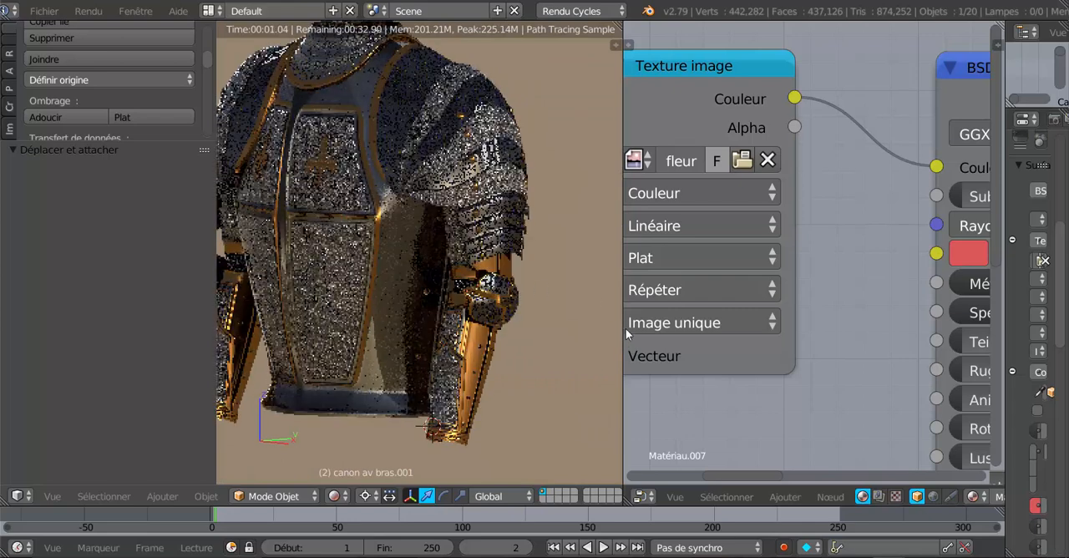
- Start choosing a replacement image file for the texture node feeding the normal map
middle_drag(782, 311, 505, 268)
scroll(960, 313, down, 1)
scroll(1042, 329, down, 1)
scroll(915, 349, down, 2)
scroll(915, 349, down, 3)
middle_drag(867, 322, 701, 158)
scroll(772, 226, down, 2)
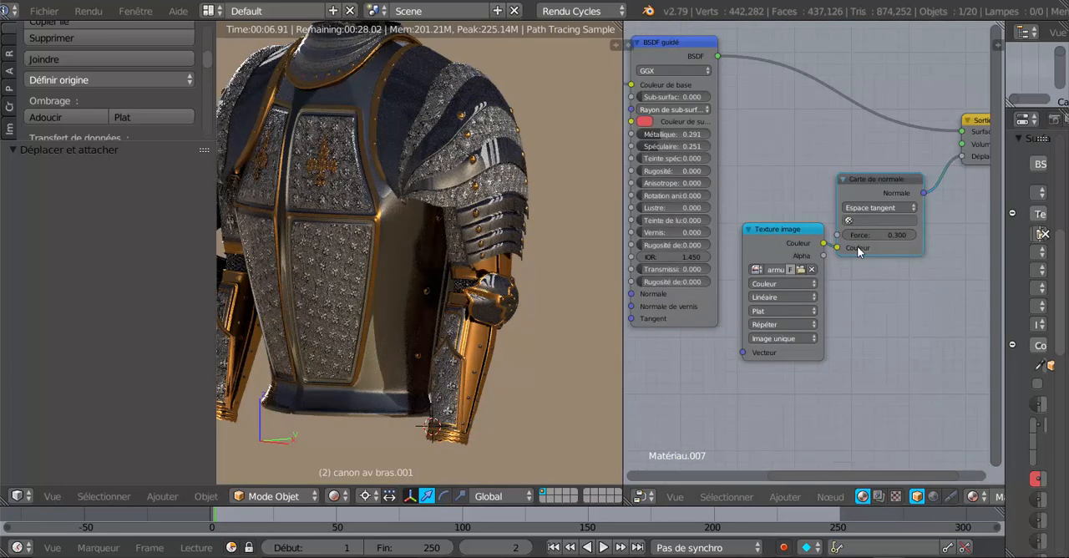
middle_drag(858, 247, 843, 235)
scroll(790, 261, up, 5)
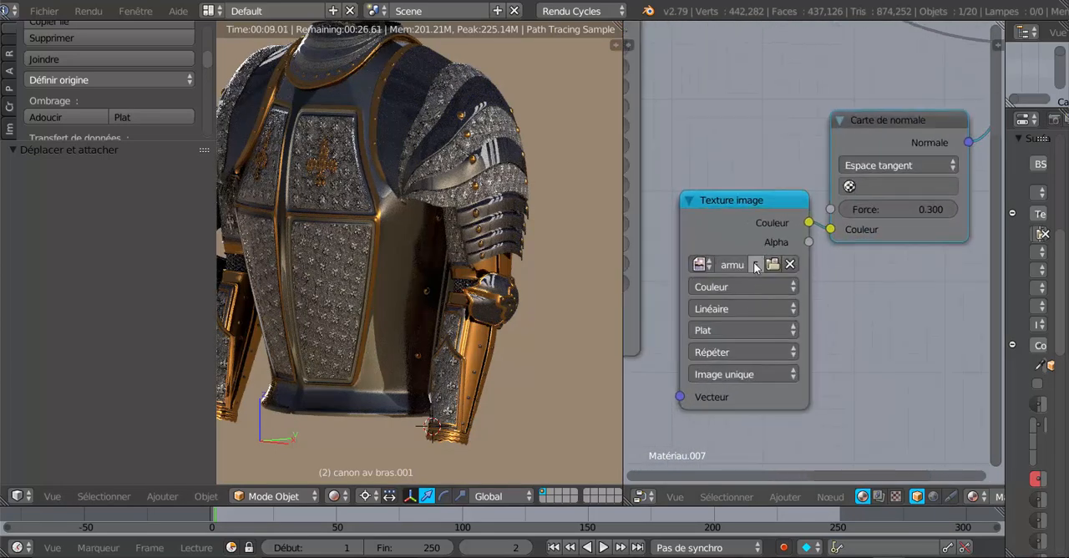
click(772, 265)
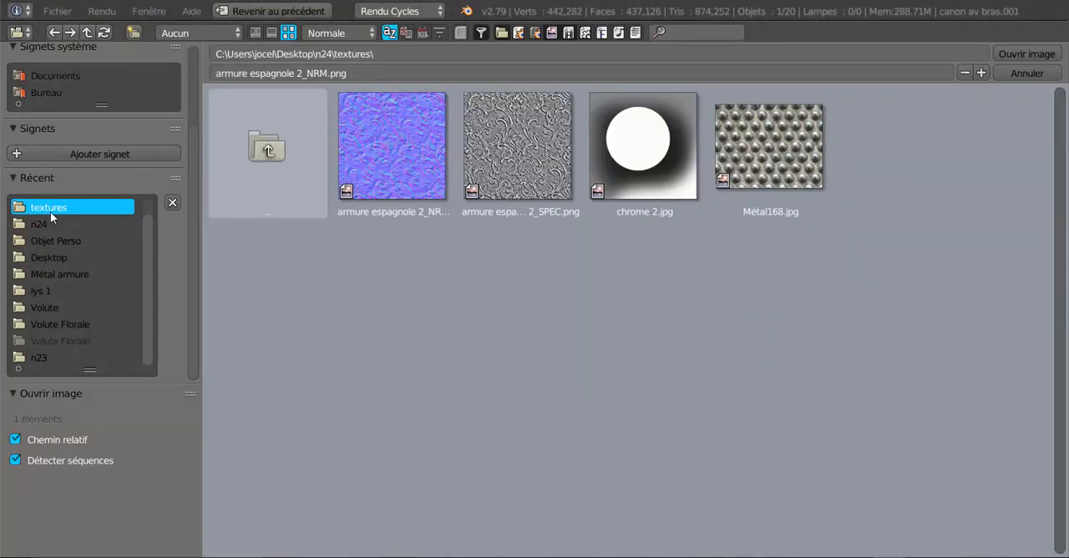
- Load fleur_de_lys or_n.png from the Lys 2 folder inside Métal armure as the normal map's image
click(46, 278)
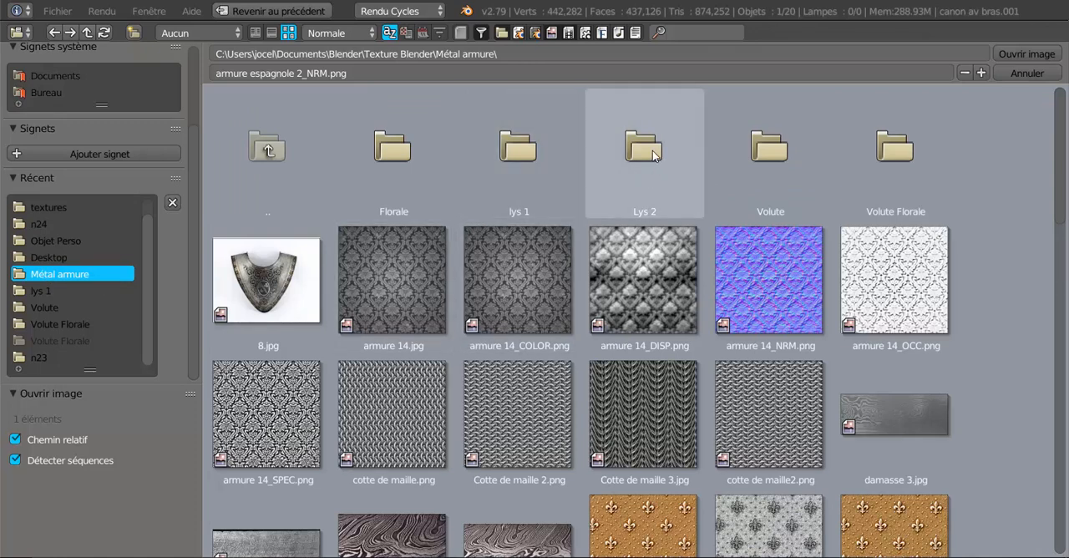
click(654, 153)
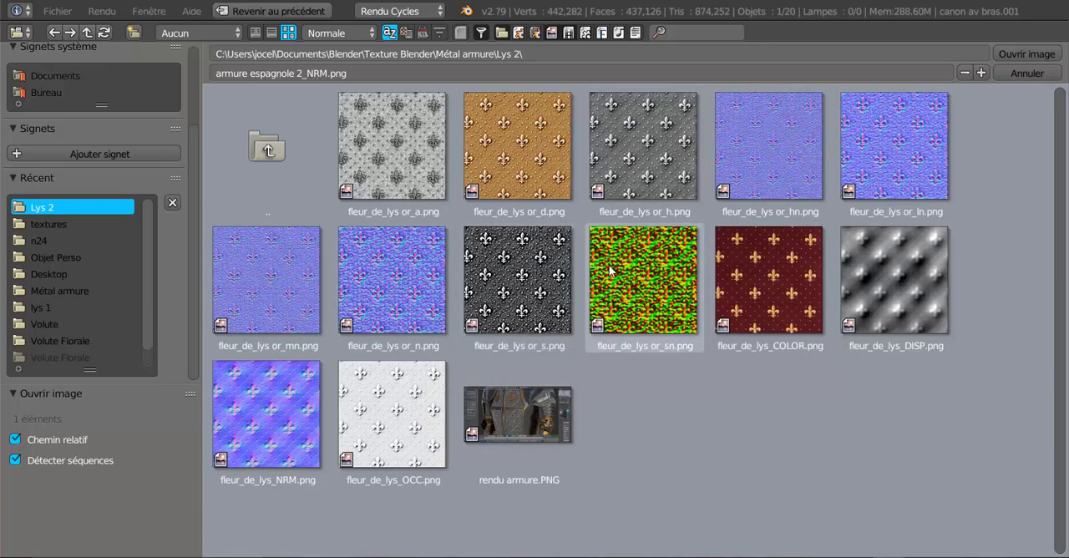
click(386, 281)
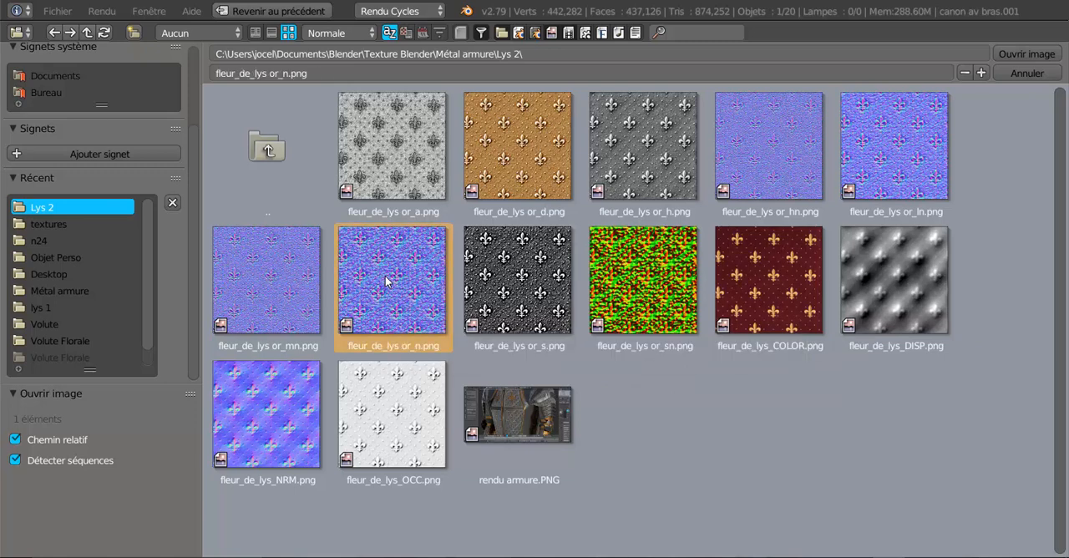
click(1016, 54)
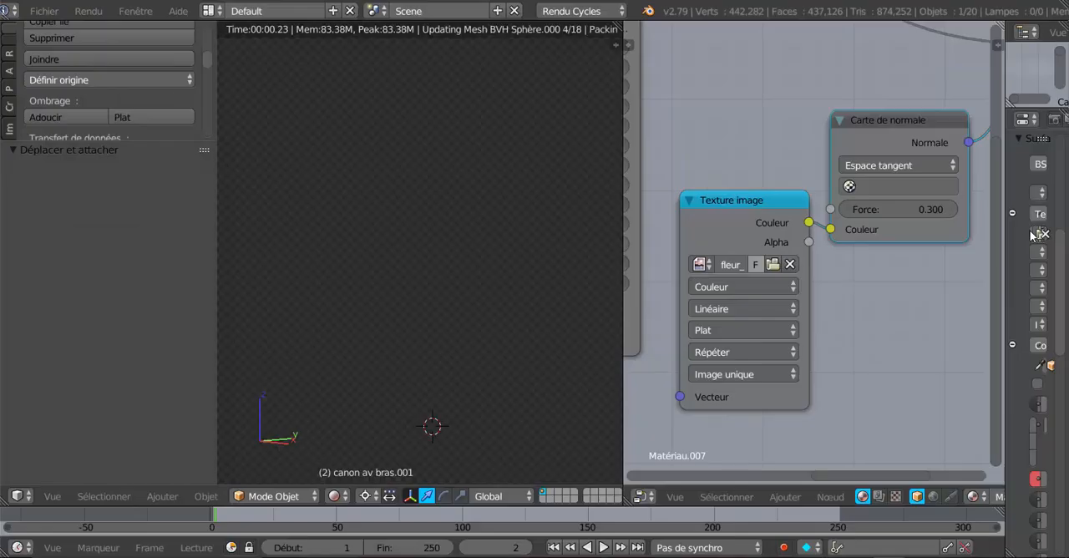
click(1032, 233)
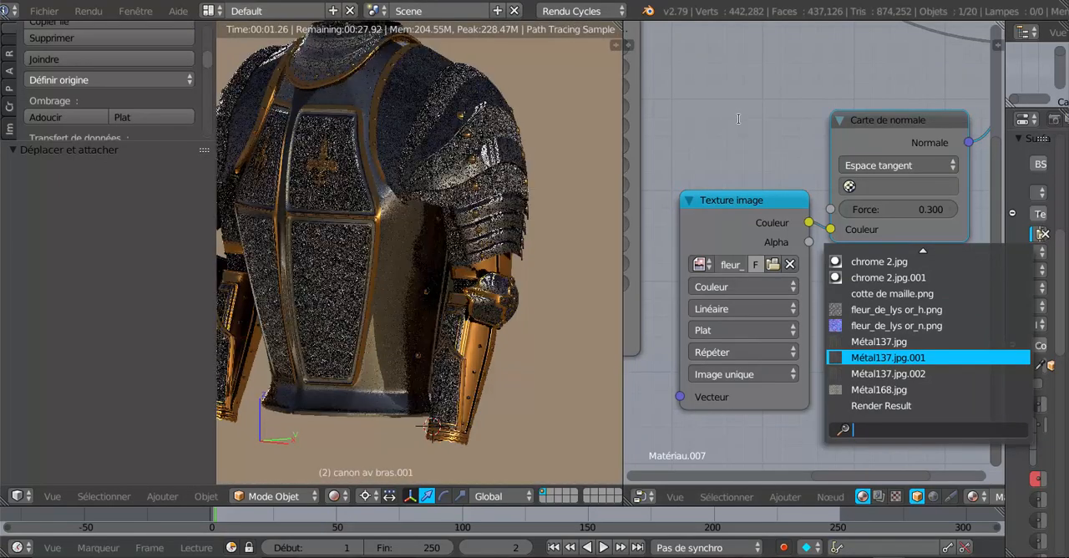
click(738, 119)
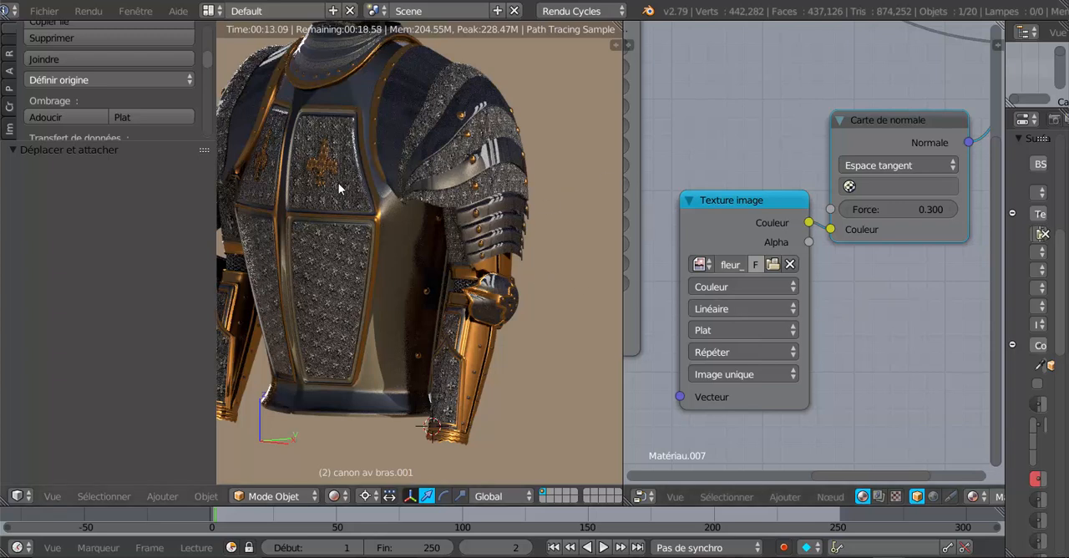
- Switch the node editor area to the UV/Image editor
click(642, 496)
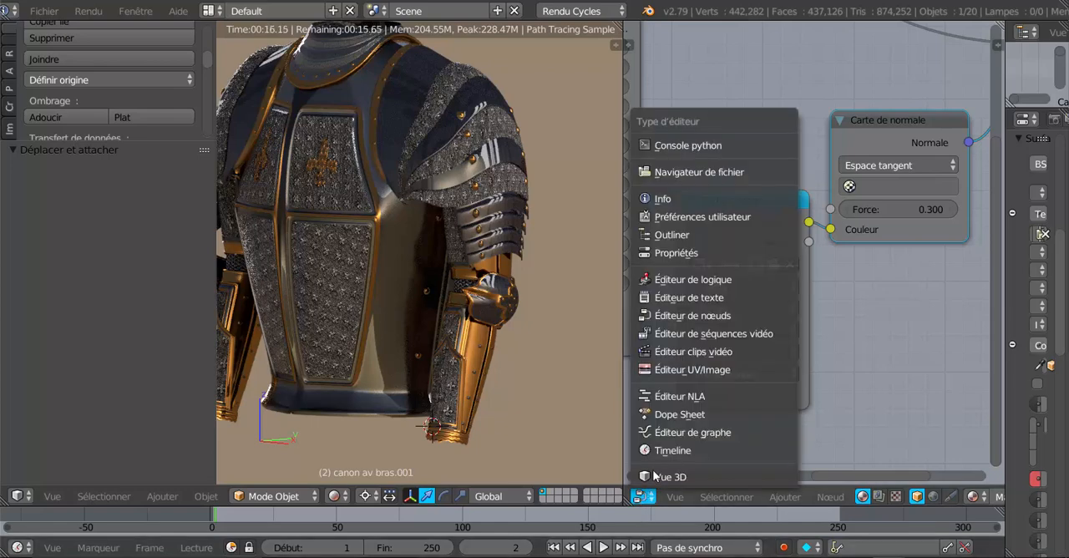
click(672, 369)
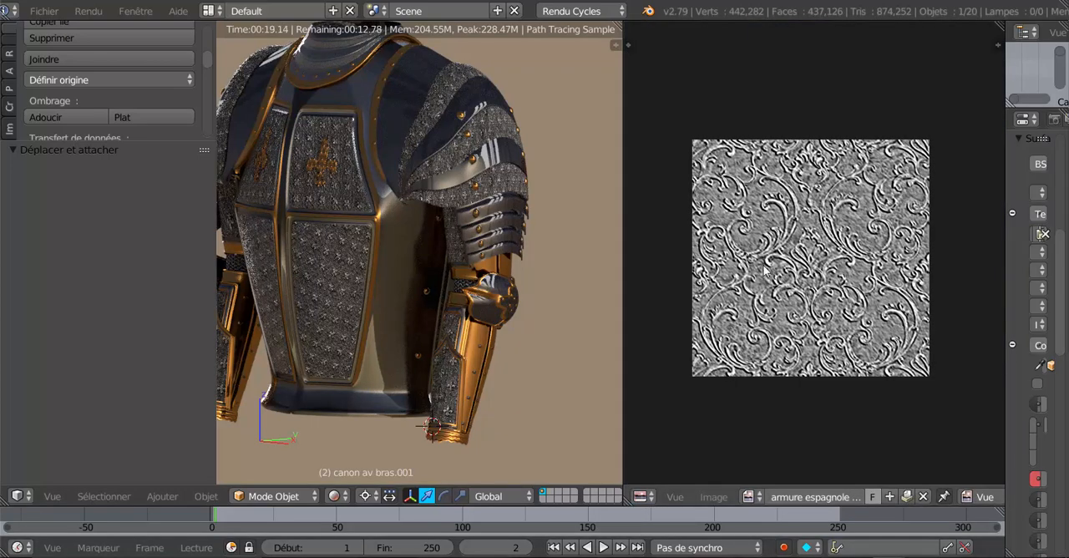
middle_drag(844, 285, 861, 297)
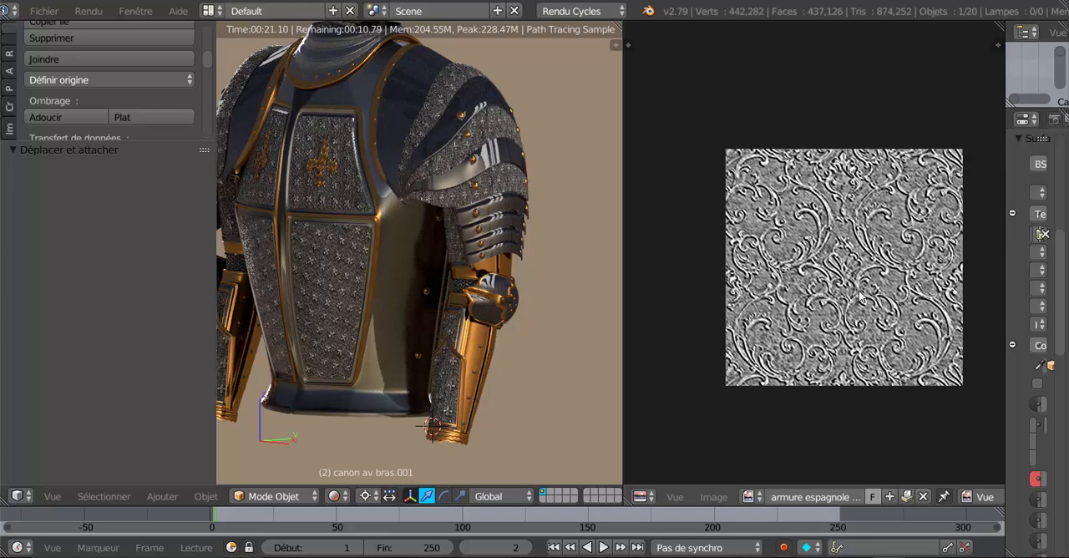
- Look through the loaded images and display fleur_de_lys or_n.png in the image editor
click(749, 496)
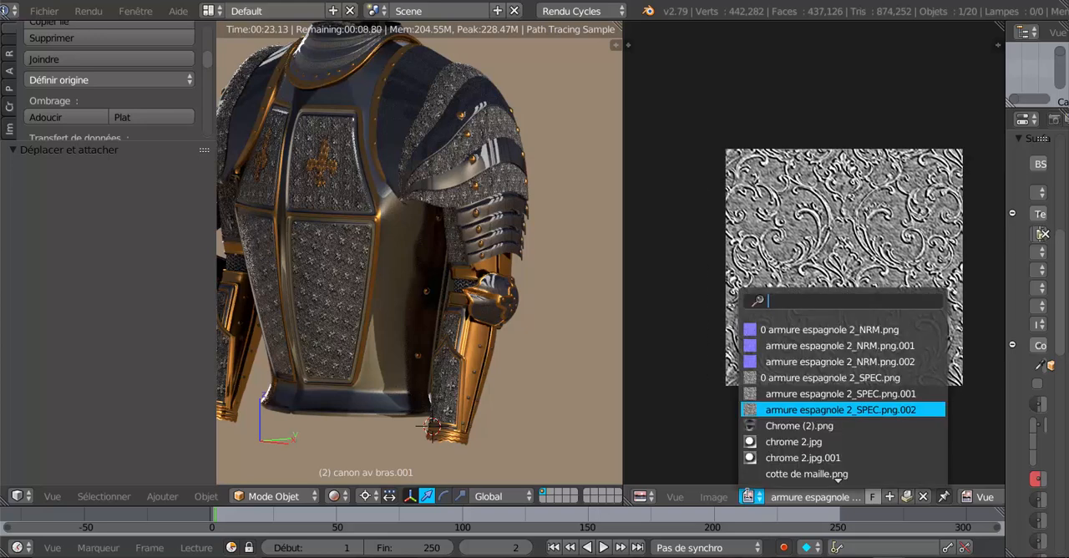
scroll(778, 404, down, 11)
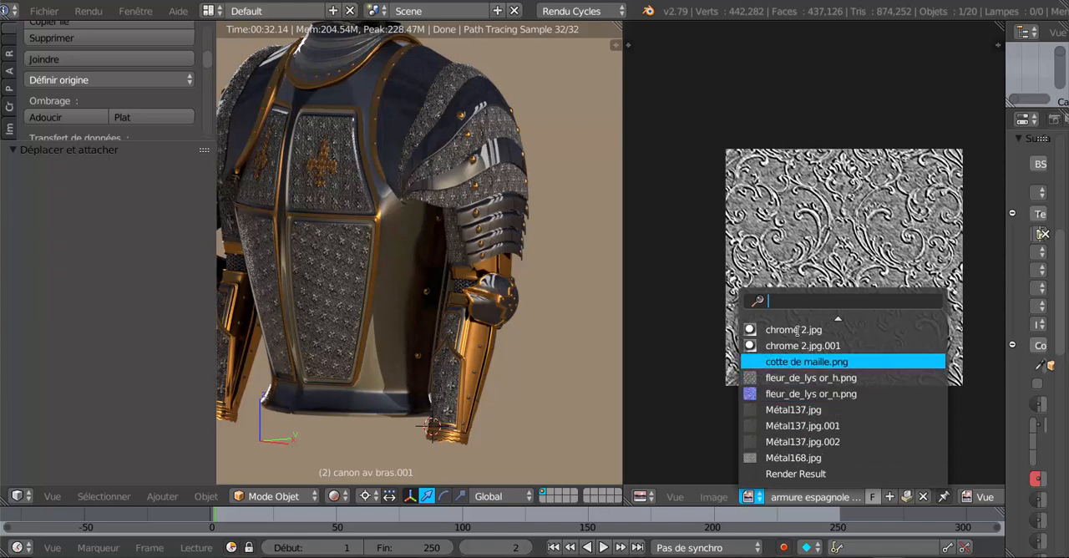
scroll(798, 306, up, 7)
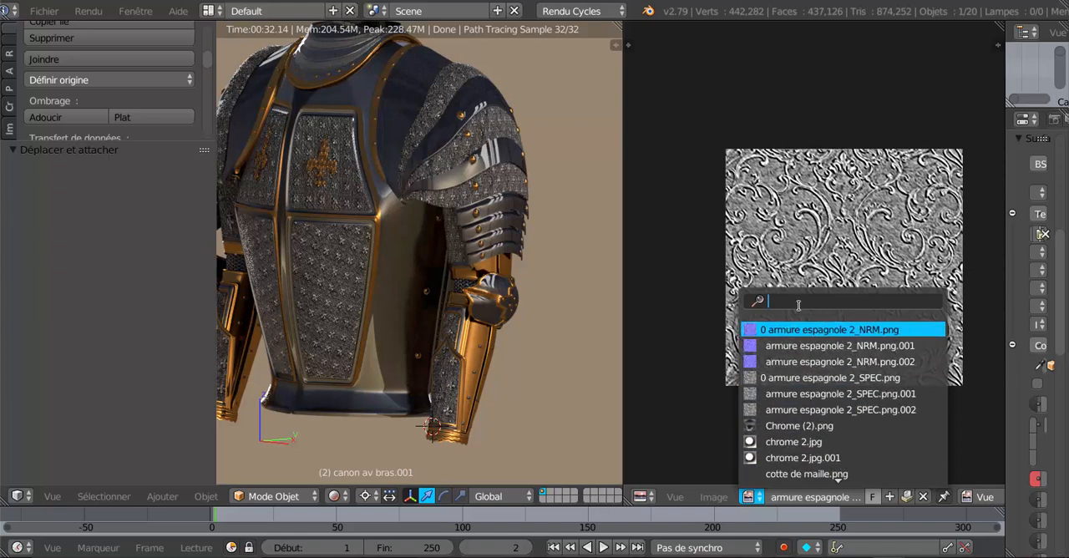
scroll(823, 458, down, 6)
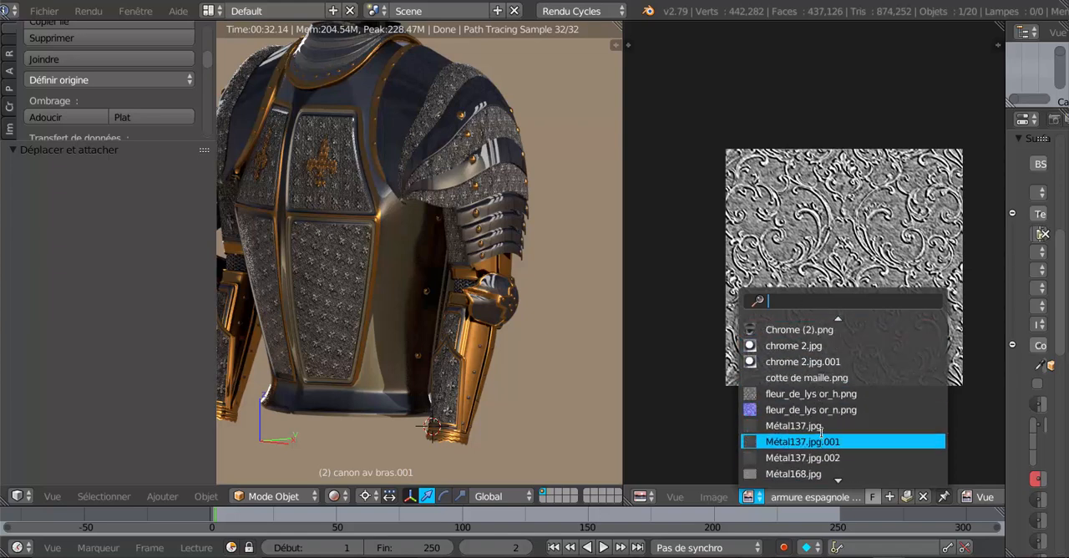
scroll(839, 451, down, 3)
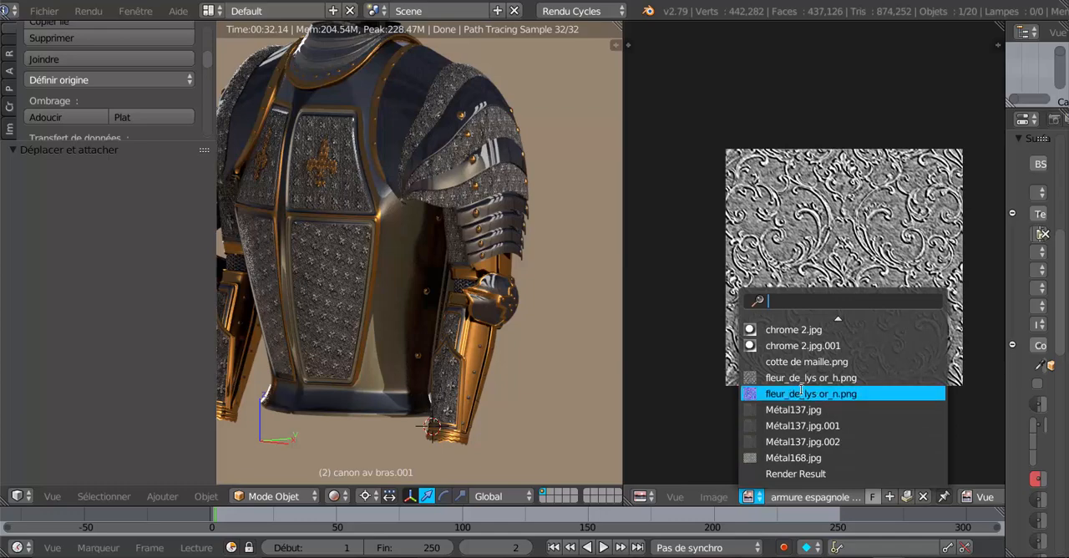
click(801, 393)
scroll(801, 389, down, 4)
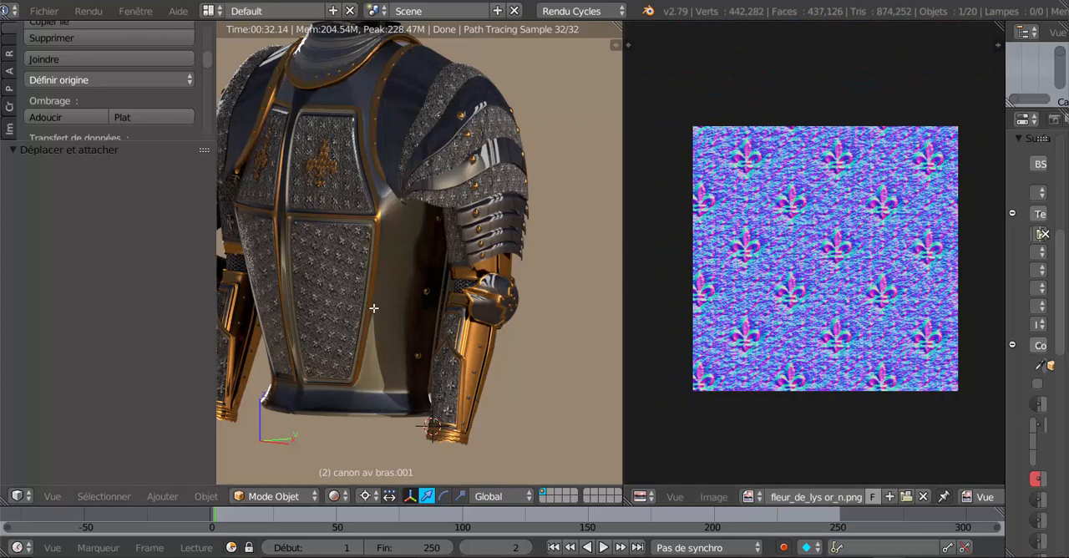
key(Tab)
click(793, 497)
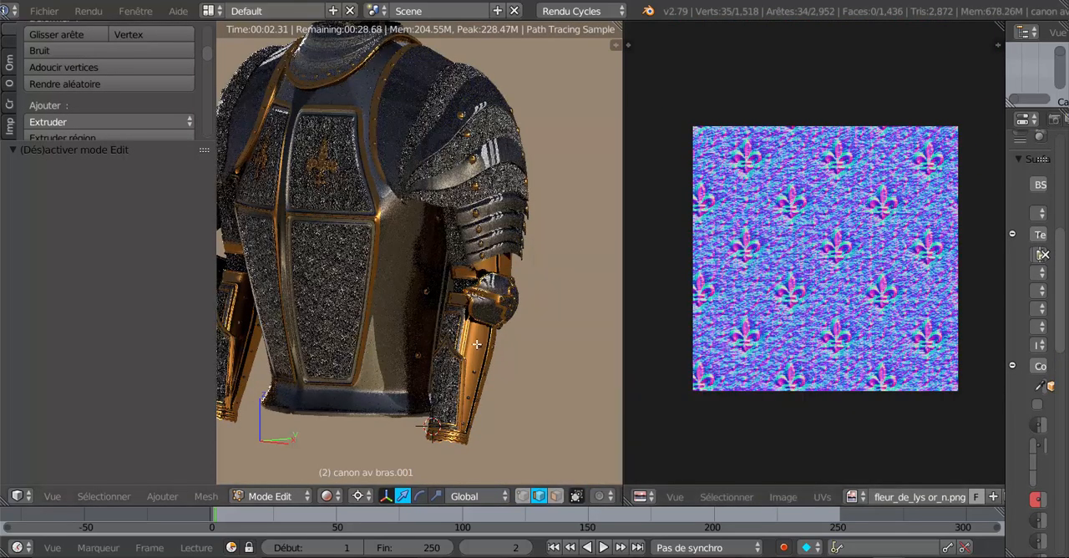
scroll(478, 343, down, 3)
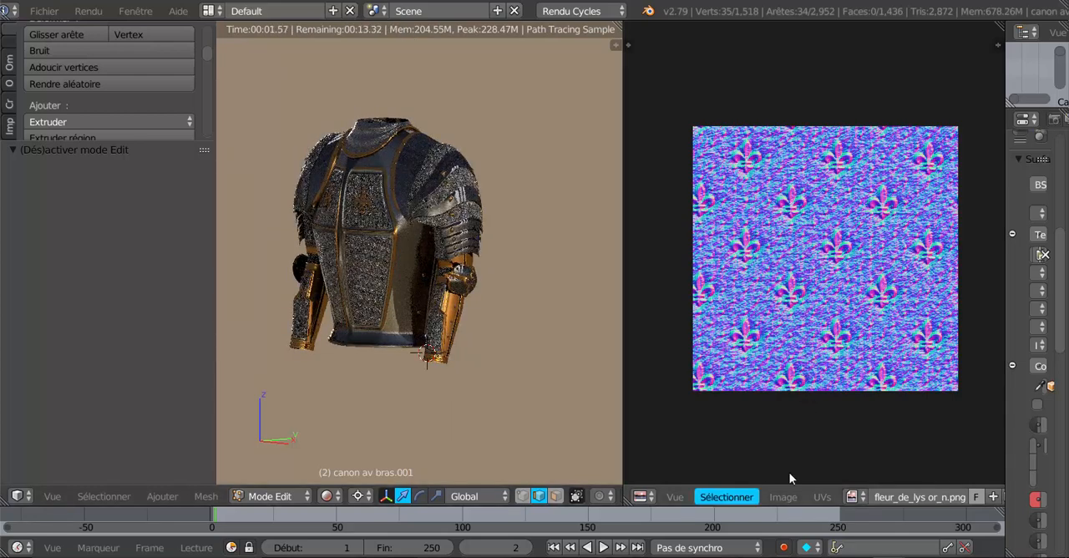
key(Tab)
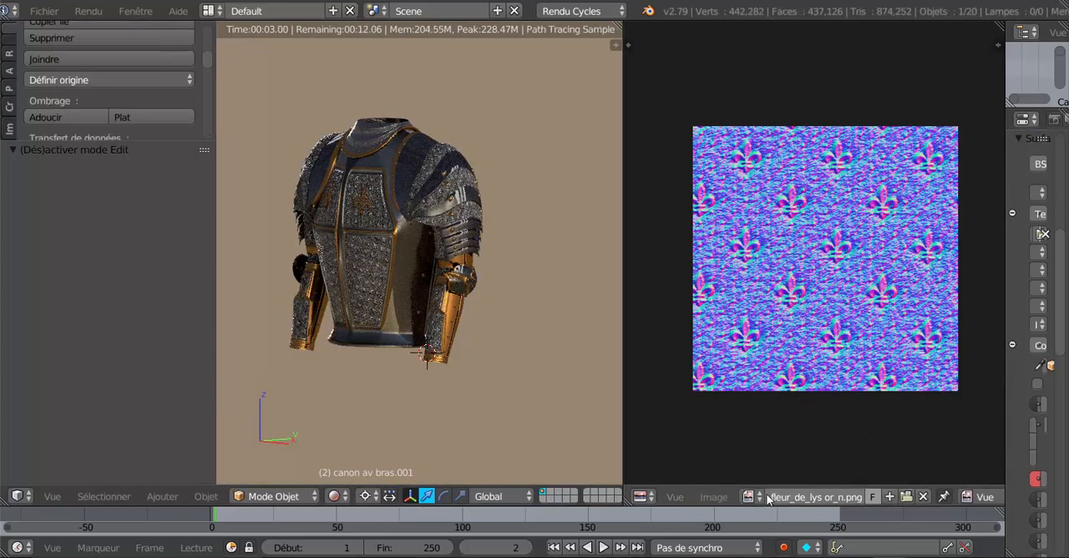
- Display fleur_de_lys or_h.png in the image editor
click(749, 497)
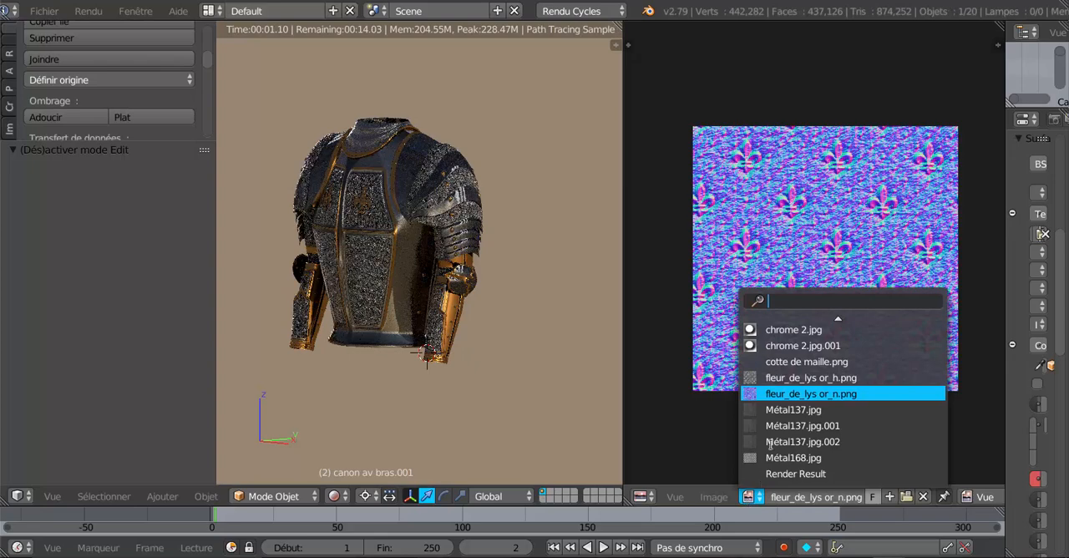
click(773, 375)
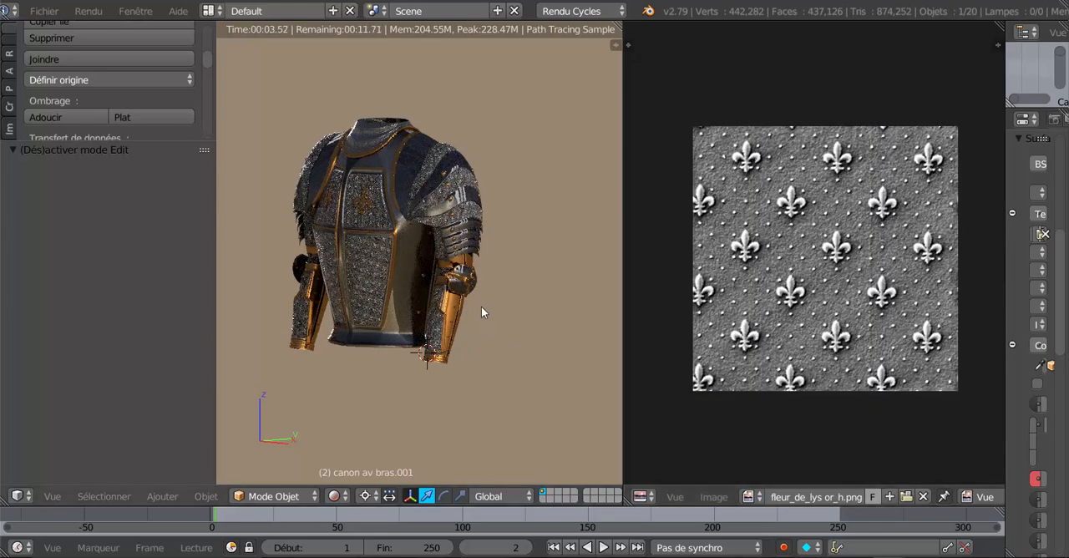
scroll(481, 305, up, 5)
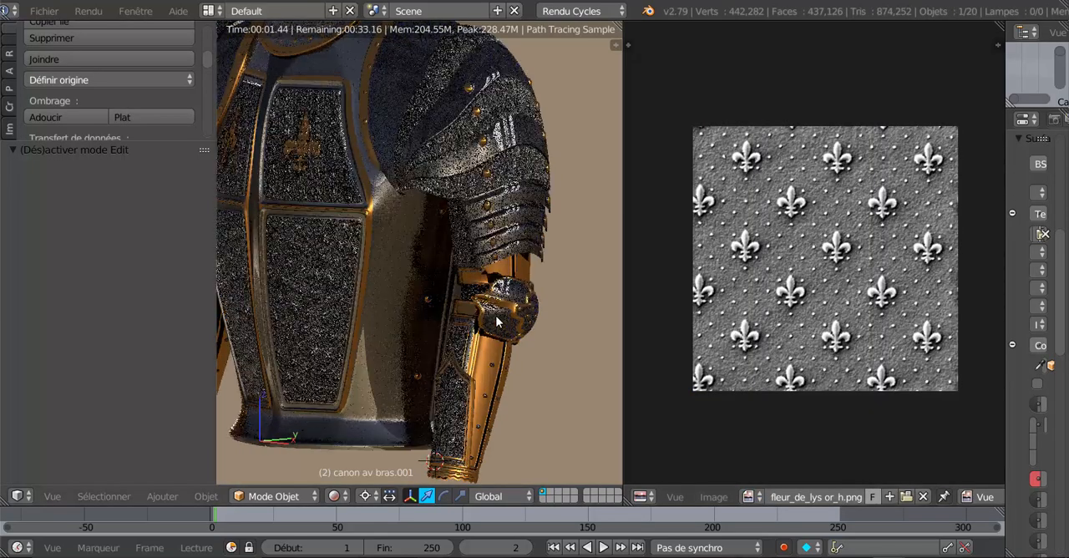
- Enter Edit Mode on the forearm guard and inspect the breastplate's rendered fleur-de-lys panels from the front
click(272, 496)
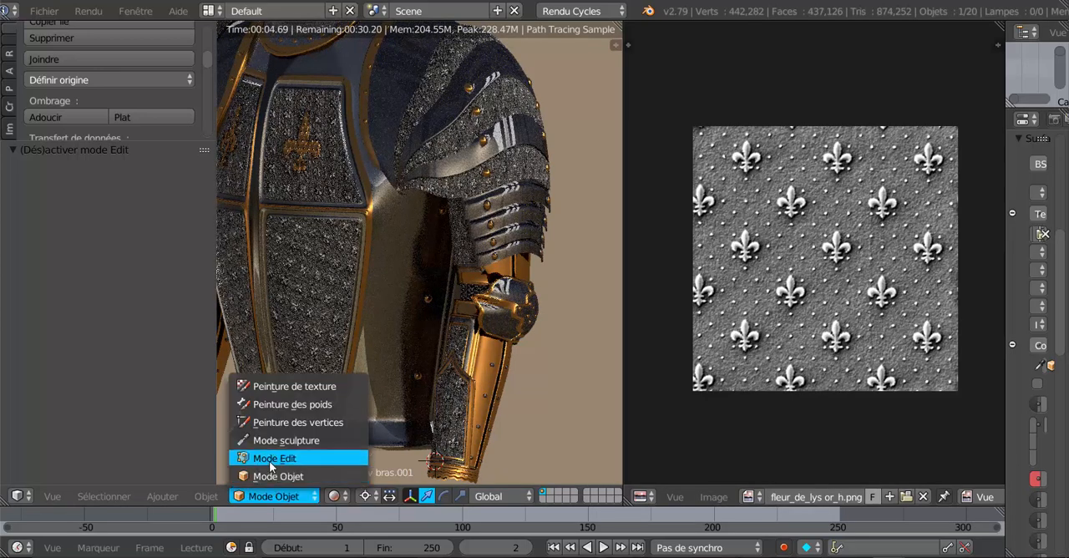
key(Return)
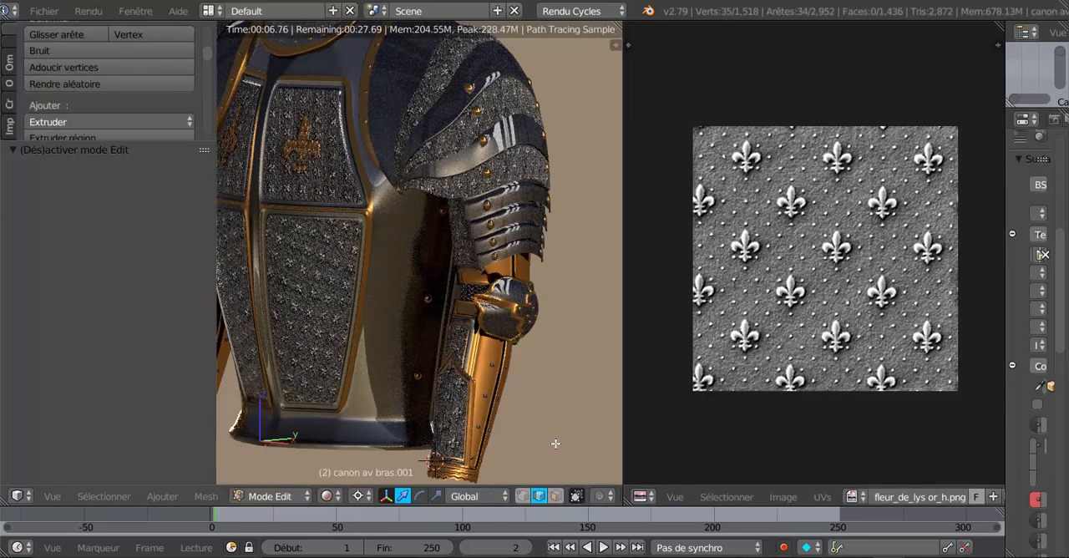
key(KP_1)
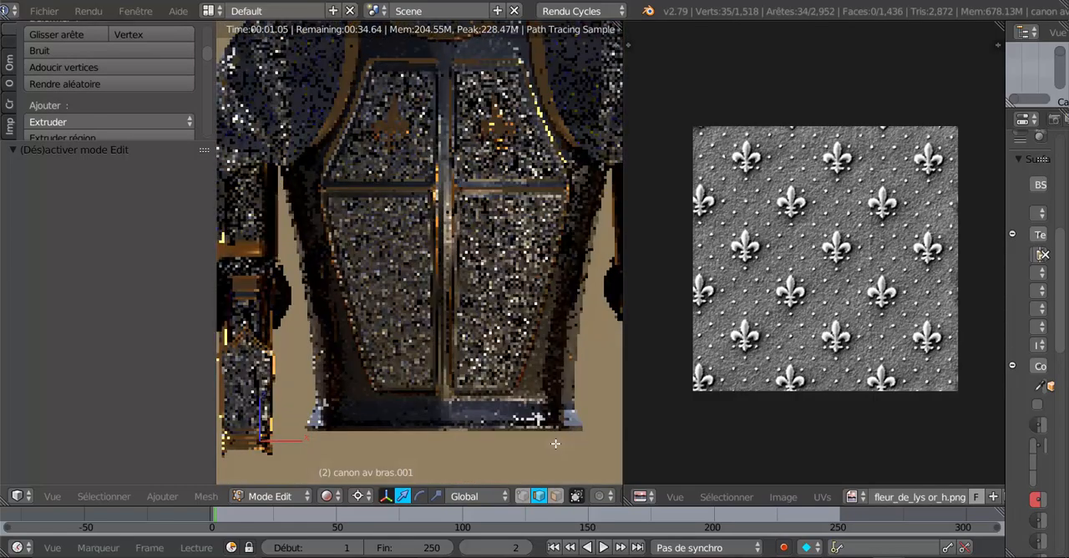
shift+middle_drag(553, 356, 532, 405)
scroll(532, 405, up, 1)
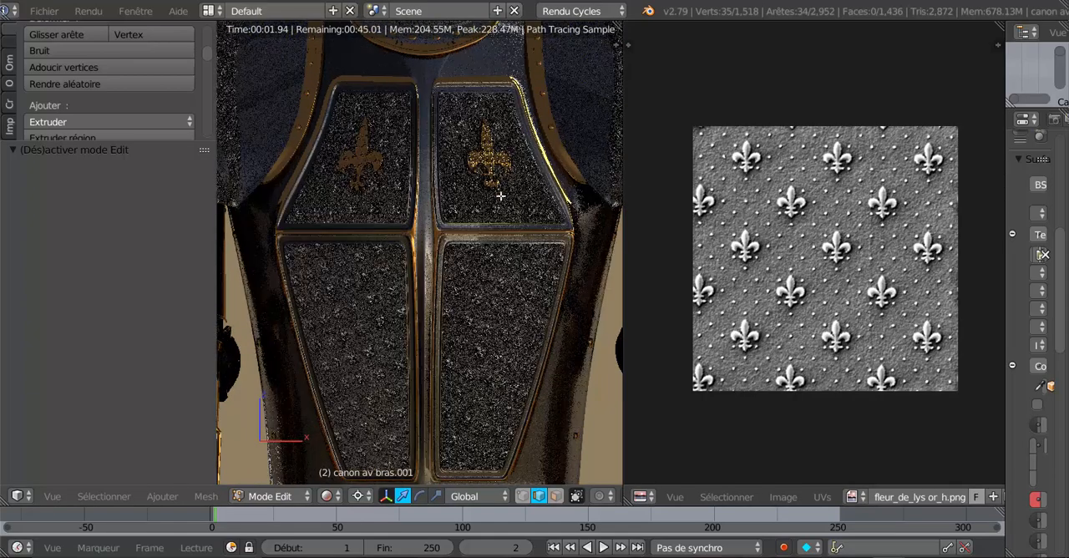
scroll(501, 197, up, 2)
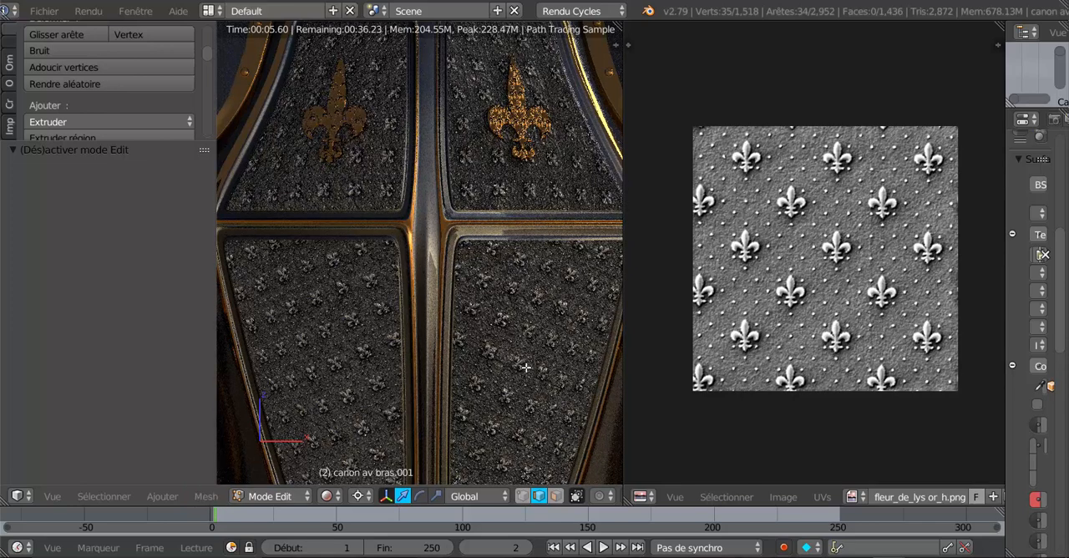
- Switch the 3D view to solid shading and show the breastplate in front view
click(329, 496)
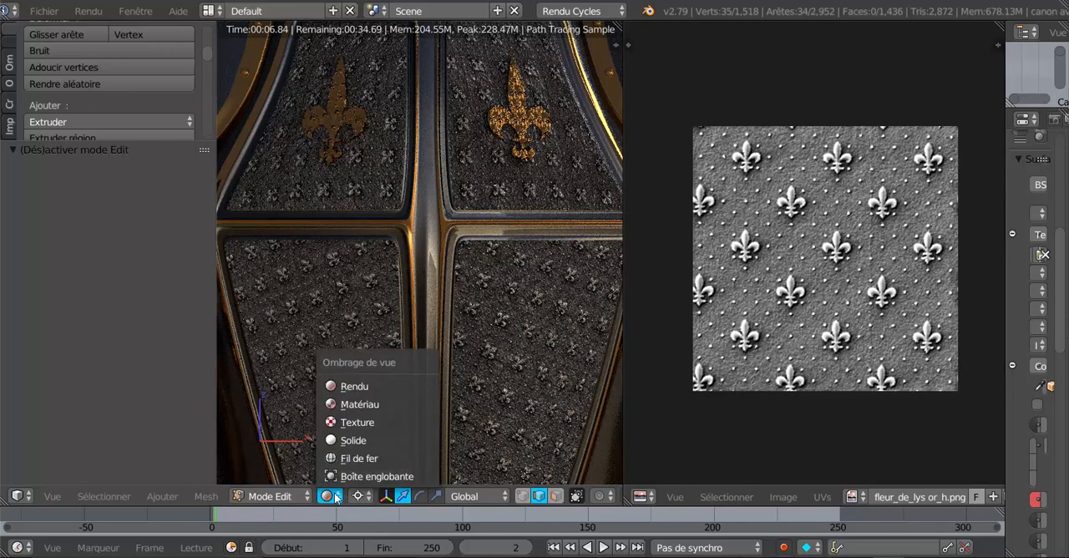
click(350, 440)
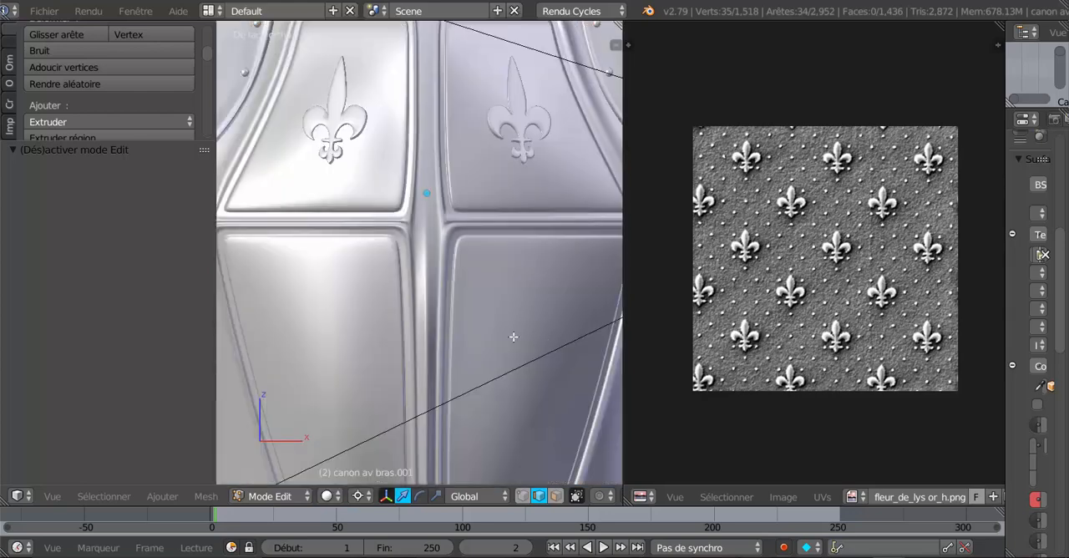
key(KP_1)
scroll(499, 255, down, 1)
scroll(484, 259, up, 2)
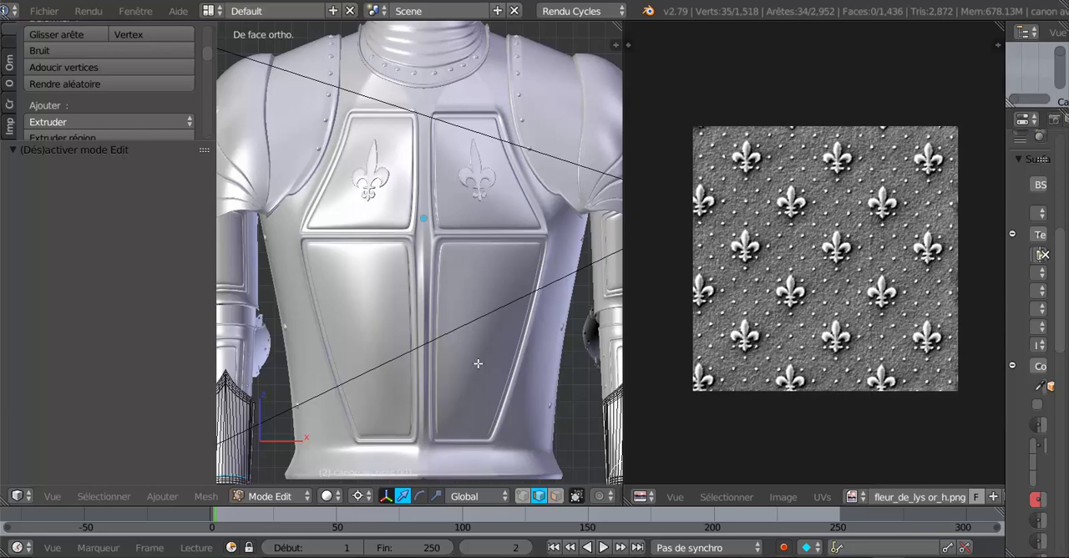
- Leave Edit Mode on the forearm guard, select the breastplate and open its mesh in Edit Mode
middle_drag(477, 374, 466, 336)
scroll(455, 346, up, 2)
scroll(475, 320, down, 5)
key(Tab)
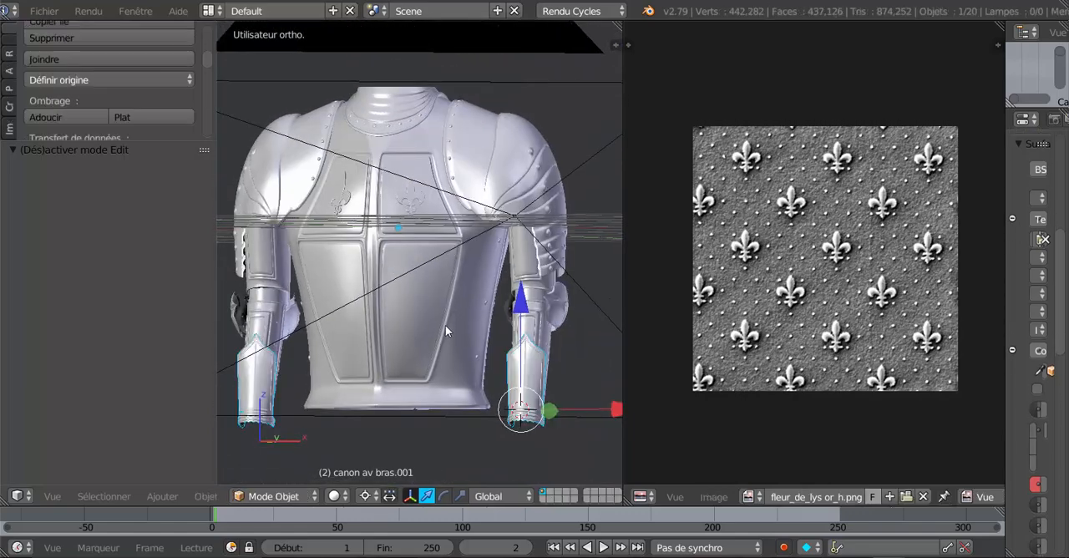
right_click(462, 324)
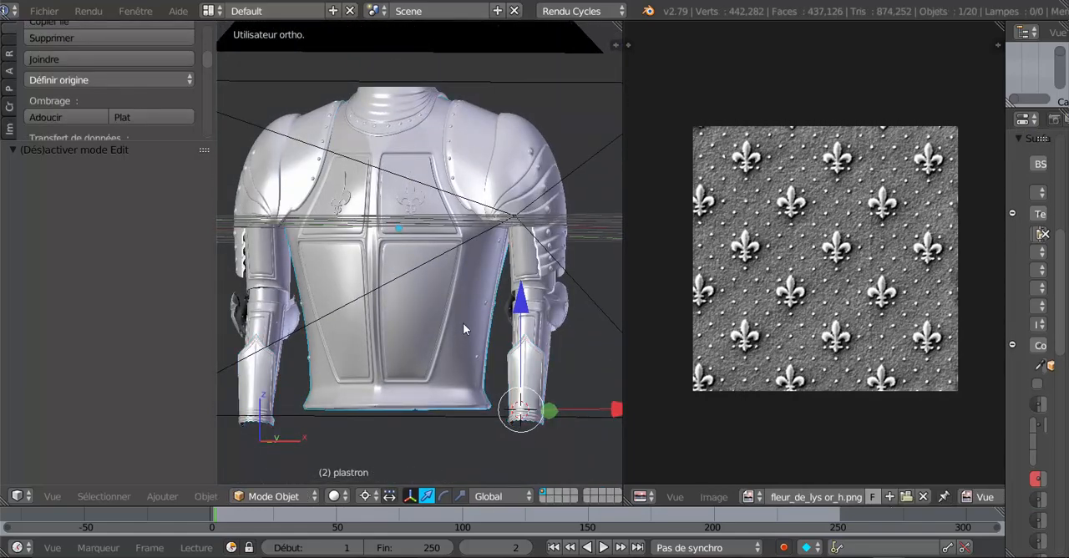
key(Tab)
scroll(463, 330, up, 3)
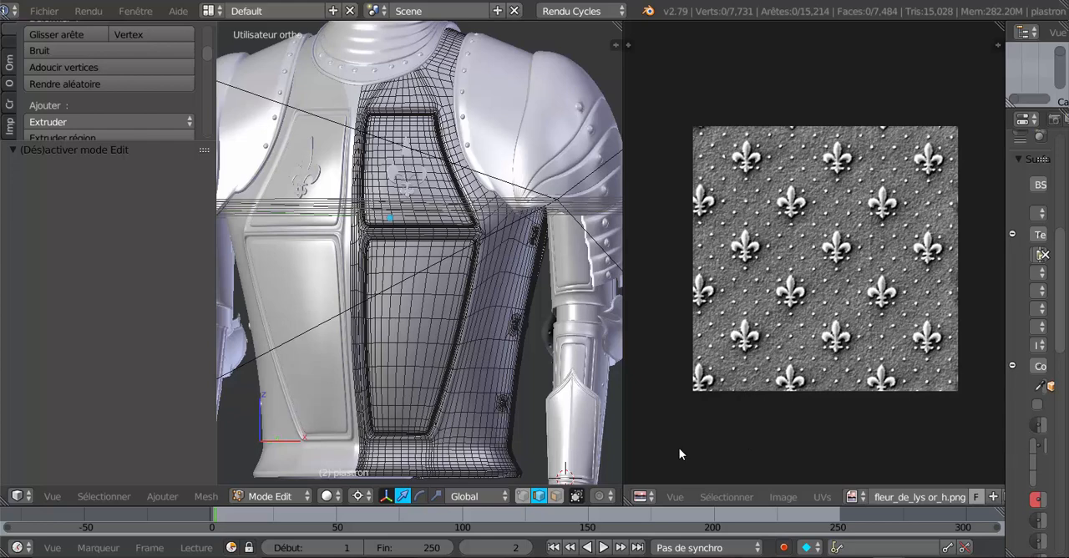
scroll(679, 448, up, 4)
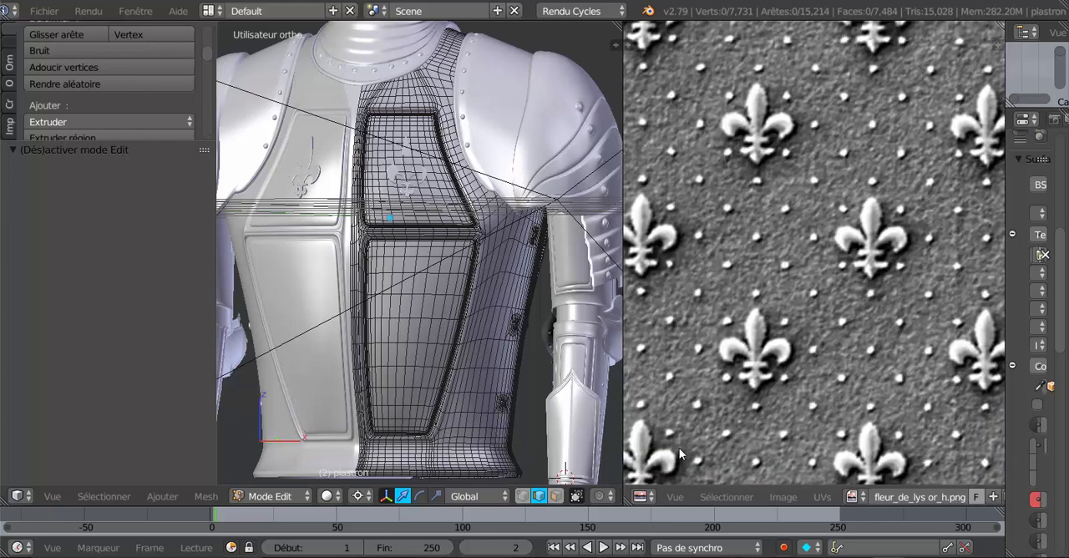
- Show the breastplate from the front, fit the fleur-de-lys image in its editor and select the Groupe vertex group's vertices
scroll(501, 298, down, 5)
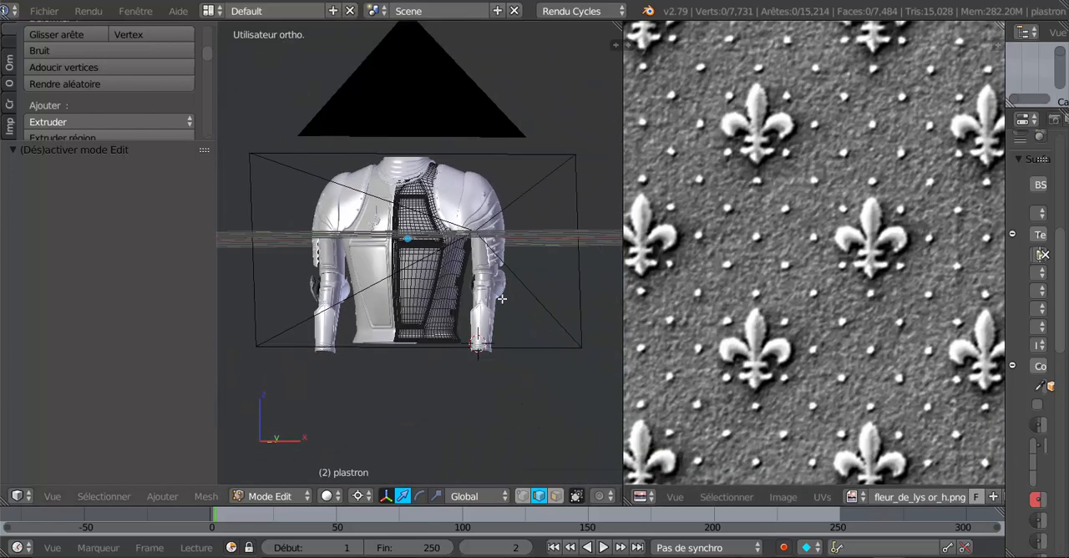
key(KP_1)
scroll(501, 298, up, 5)
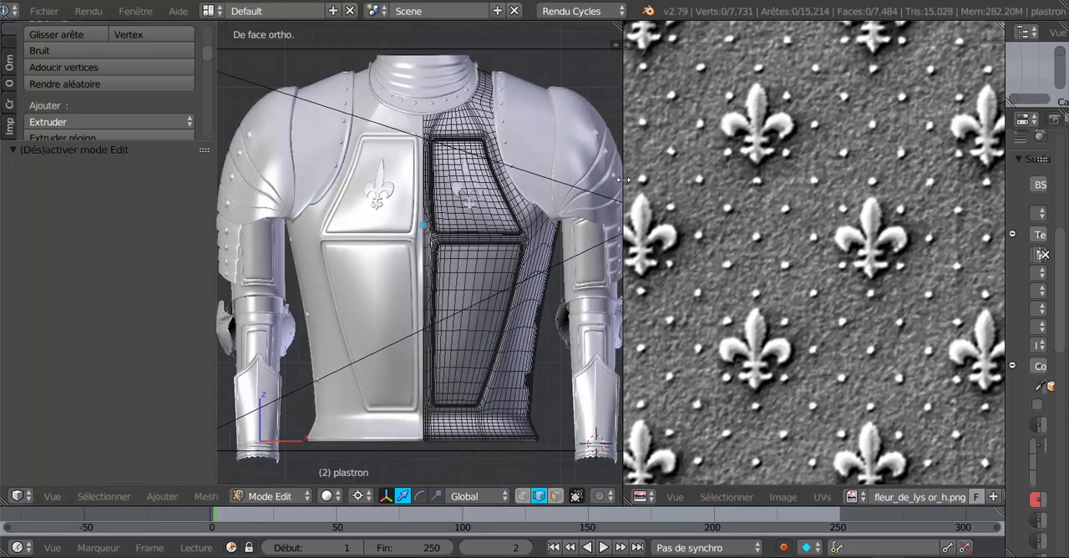
drag(658, 175, 666, 175)
key(Home)
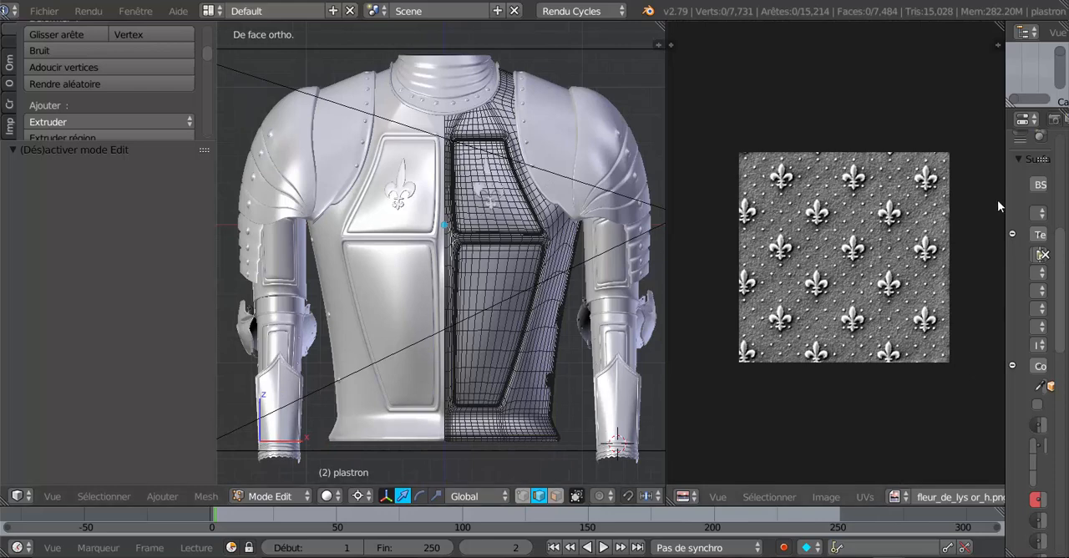
drag(1005, 185, 826, 200)
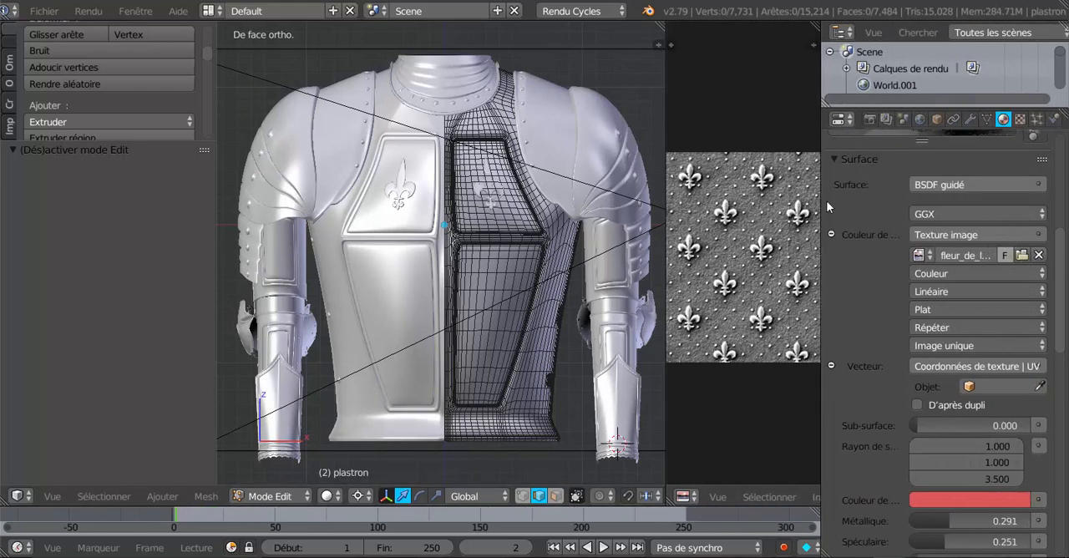
click(986, 119)
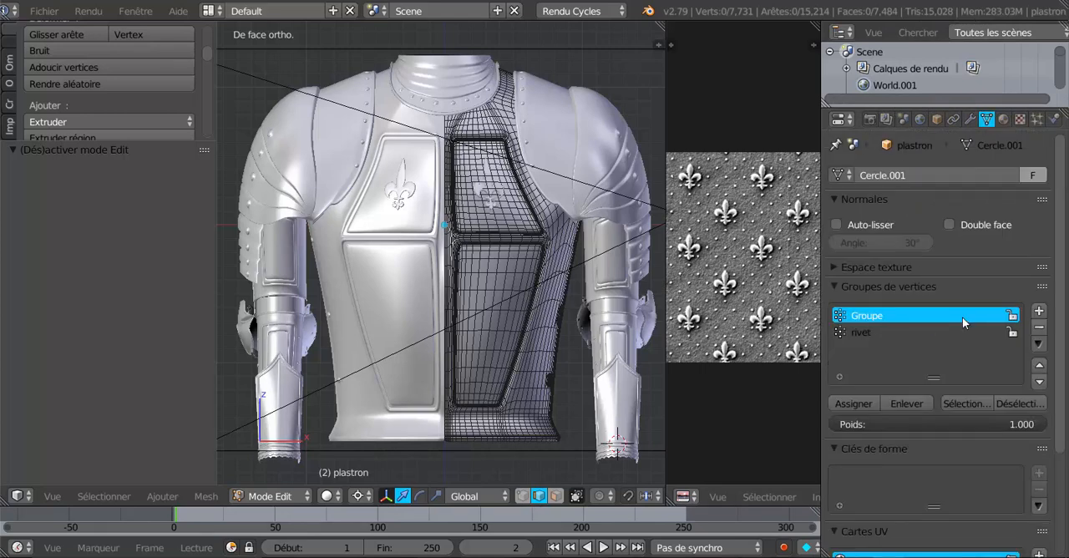
click(960, 403)
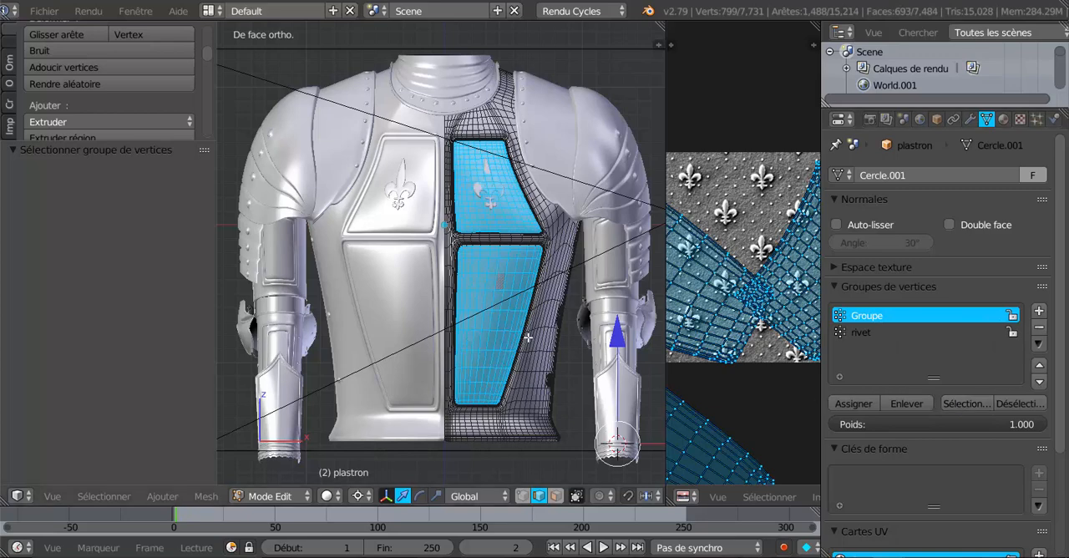
- Enlarge the UV editor and select only the upper breastplate panel's linked UV island
scroll(527, 336, up, 1)
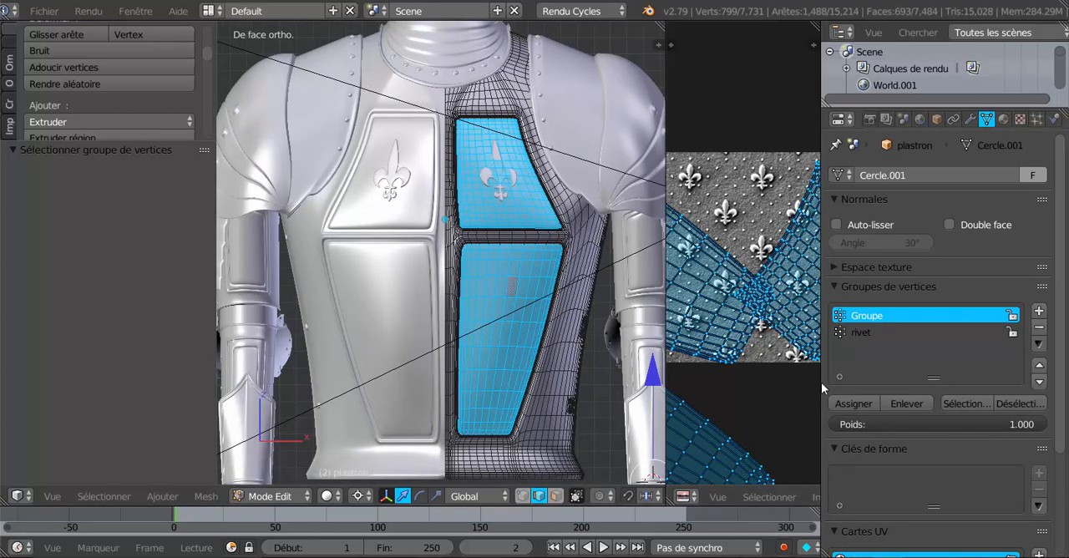
drag(824, 383, 989, 377)
scroll(977, 378, down, 4)
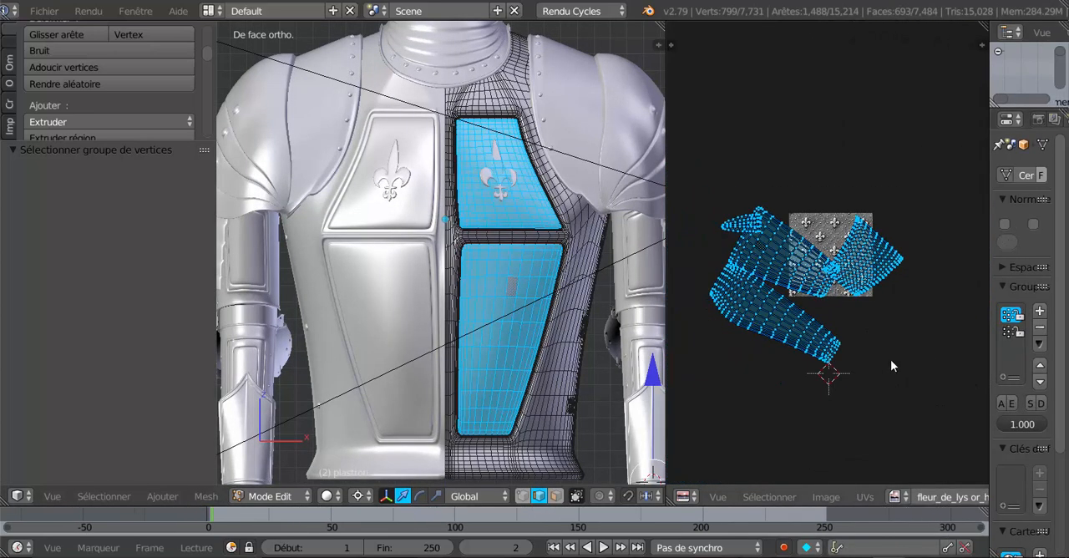
drag(666, 169, 550, 163)
scroll(644, 326, up, 4)
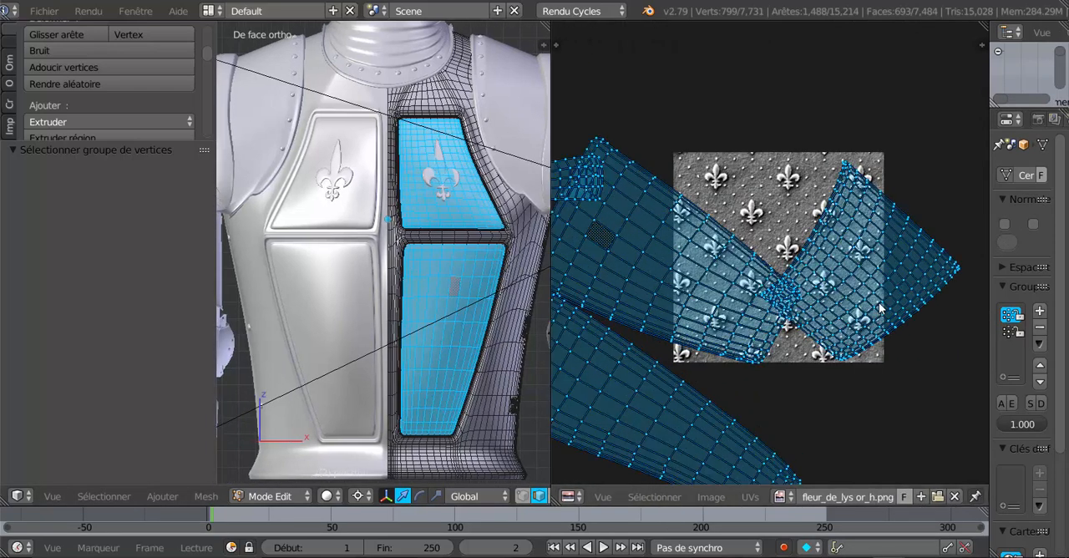
key(a)
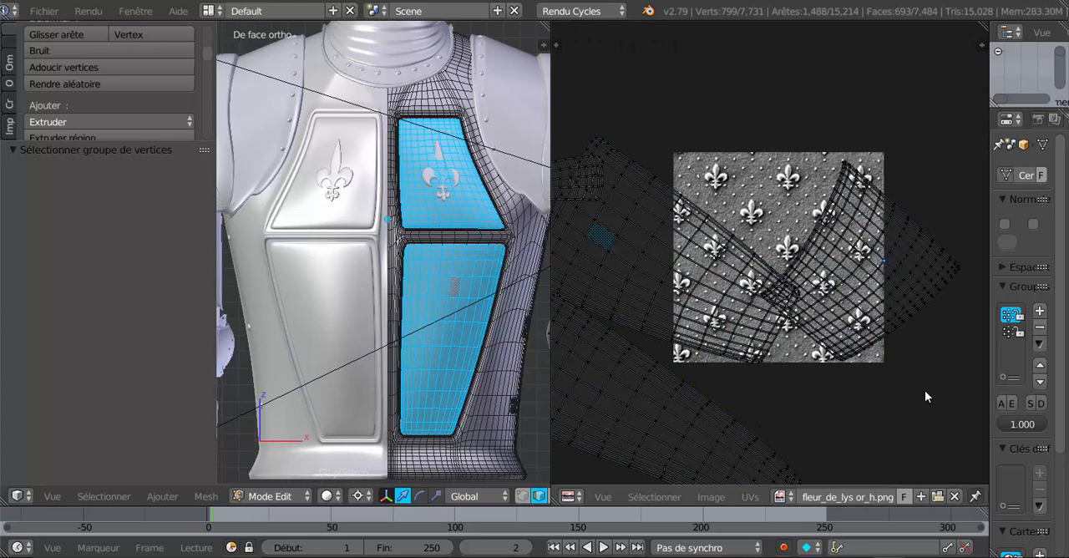
key(l)
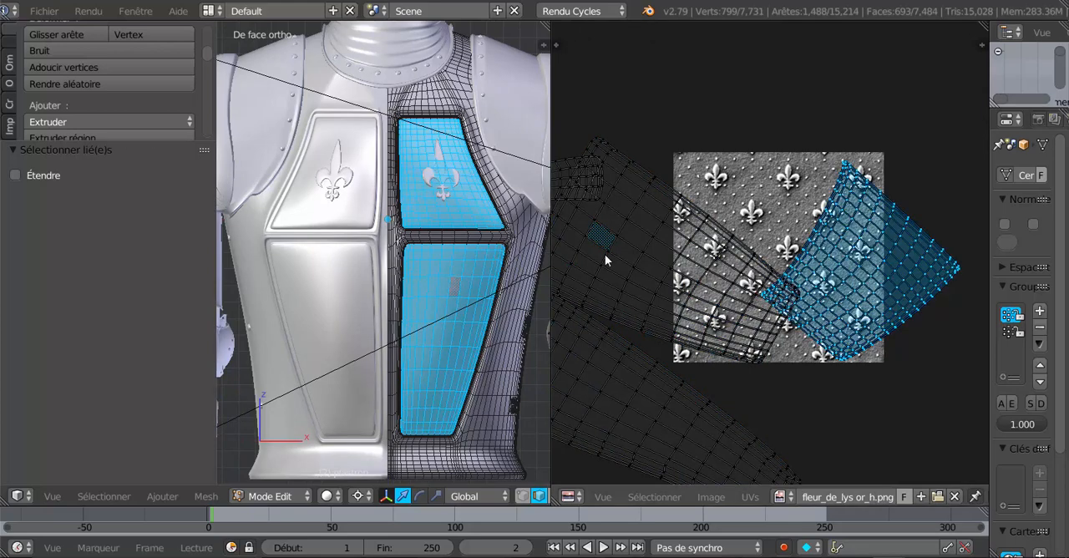
- Switch the 3D view to texture shading and examine the fleur-de-lys orientation on the breastplate panels
scroll(517, 243, up, 3)
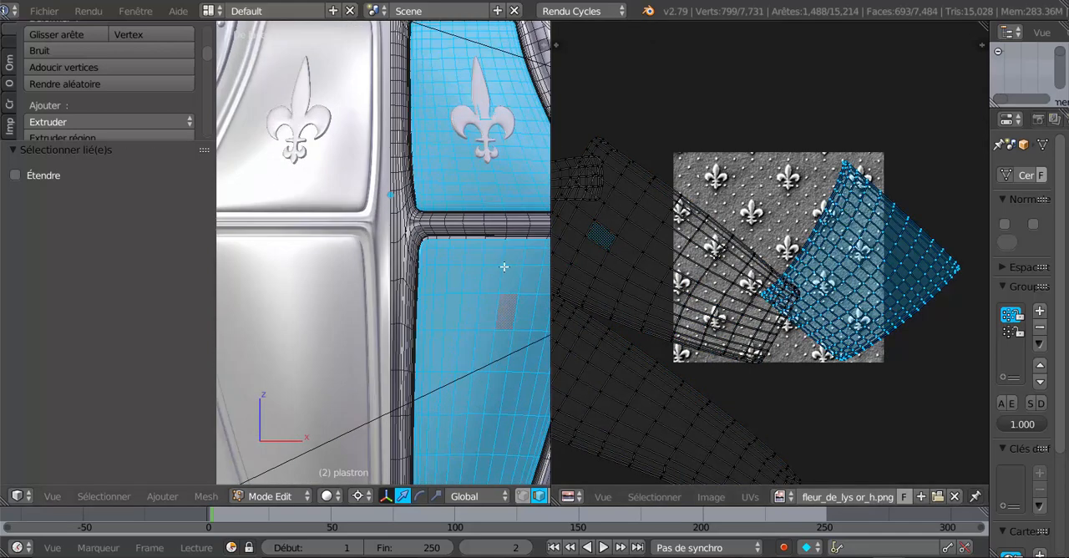
scroll(505, 273, up, 3)
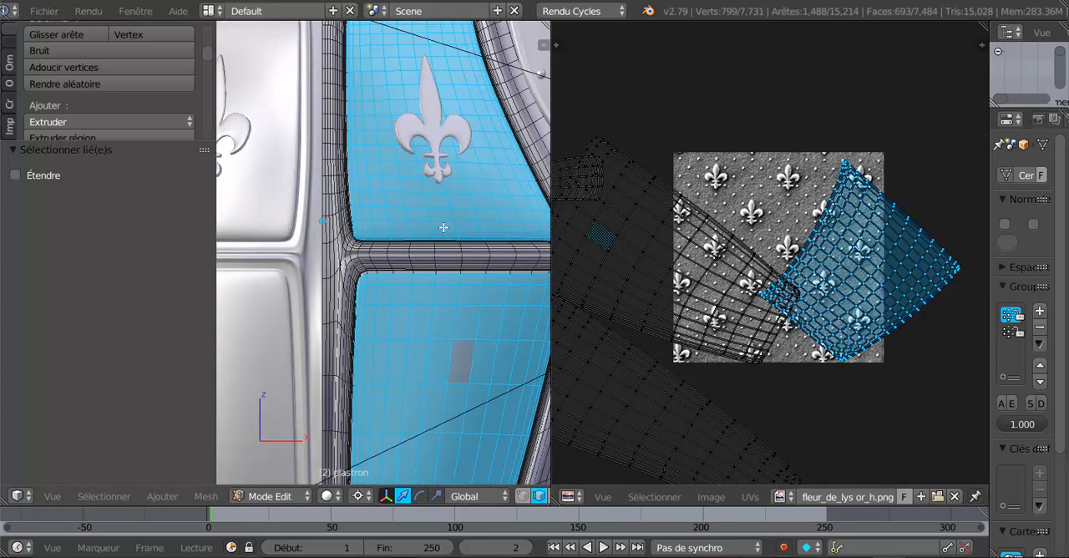
click(328, 496)
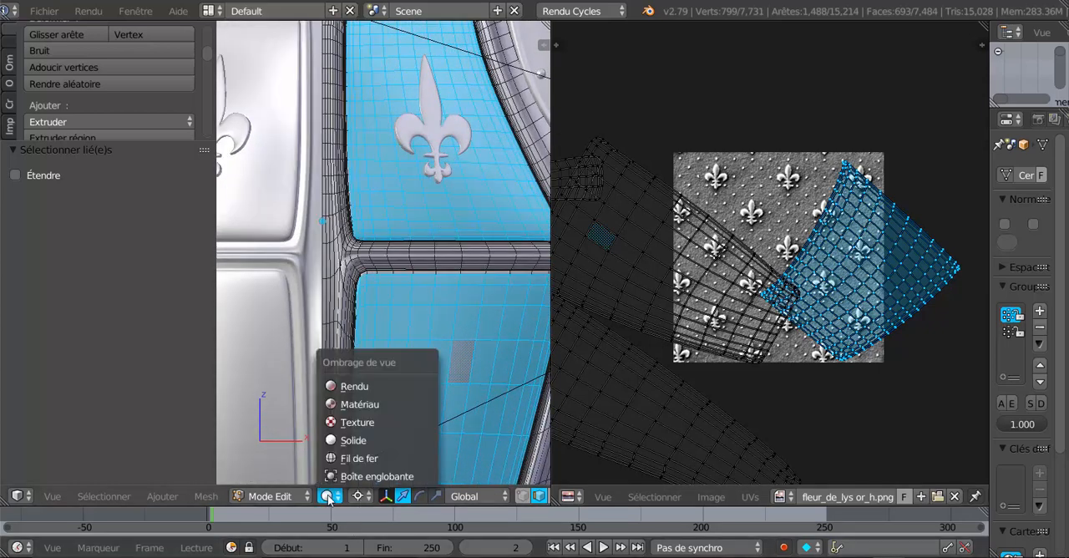
click(352, 422)
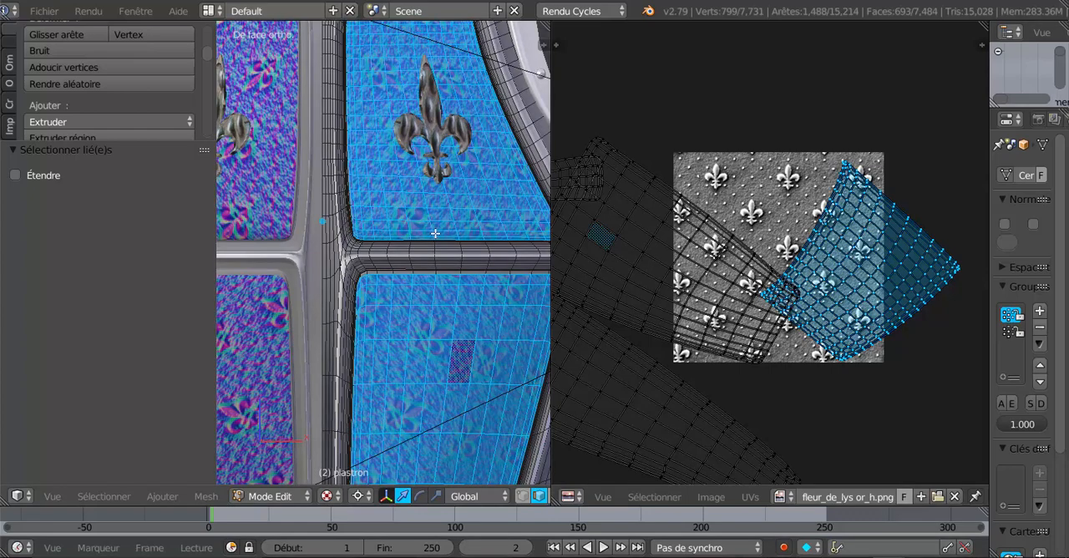
scroll(439, 233, up, 1)
scroll(468, 309, down, 3)
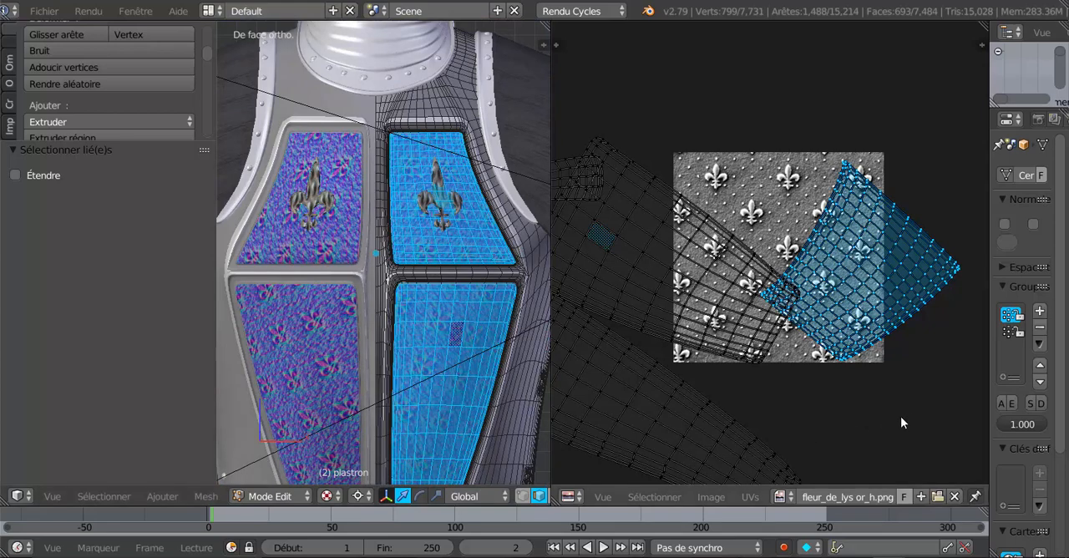
- Rotate the upper panel's UV island by 130° and check the pattern on the panels up close
key(r)
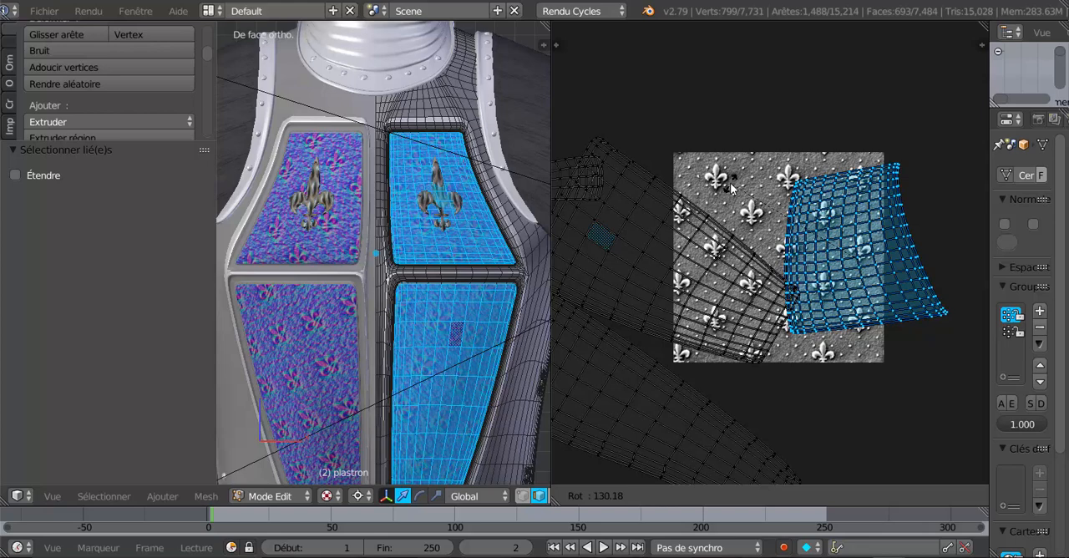
click(731, 189)
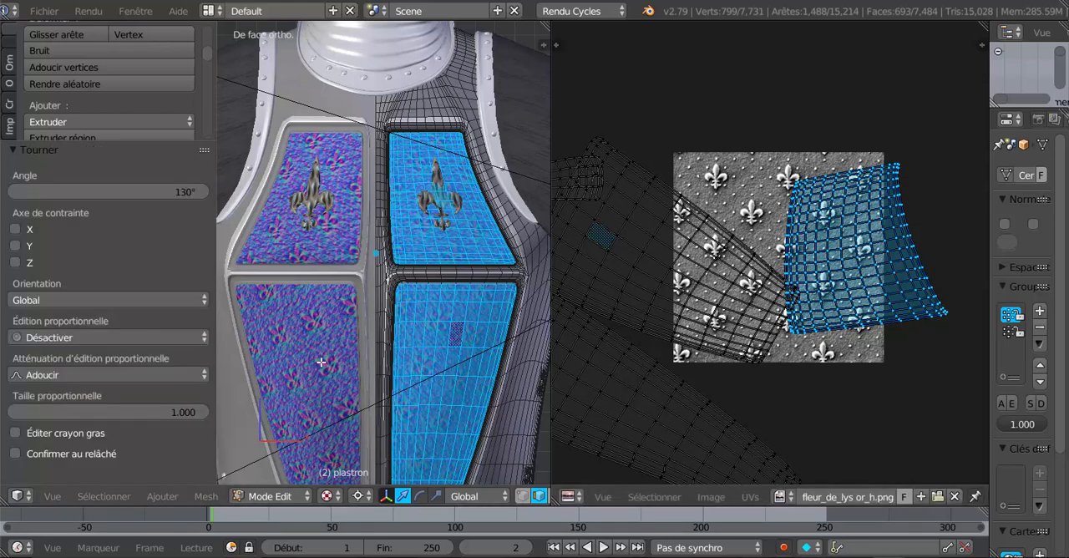
scroll(342, 383, up, 2)
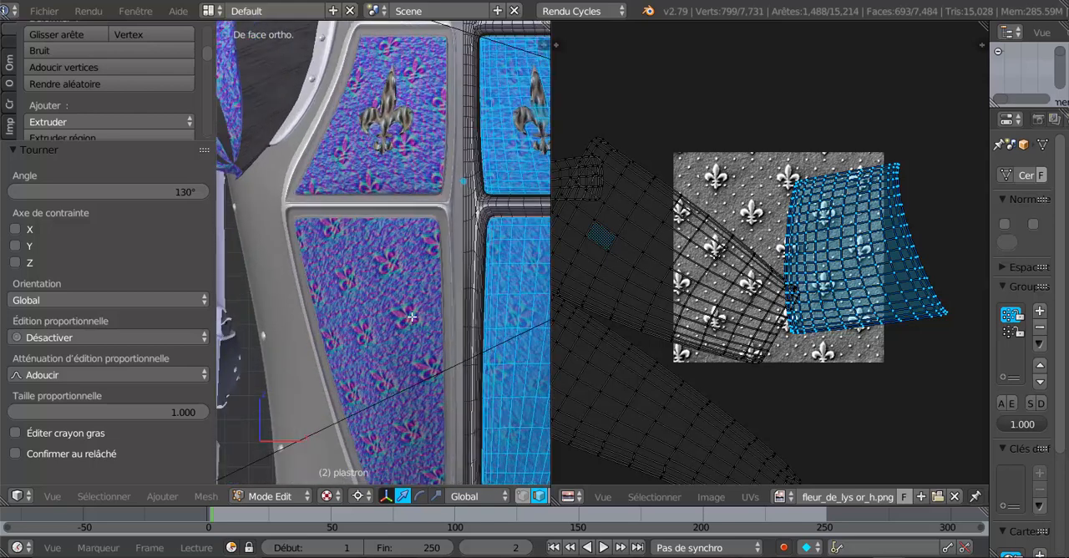
scroll(412, 317, up, 3)
- Select the lower front panel's linked UV island and rotate it by 65.9° so the fleurs-de-lys stand upright
click(716, 257)
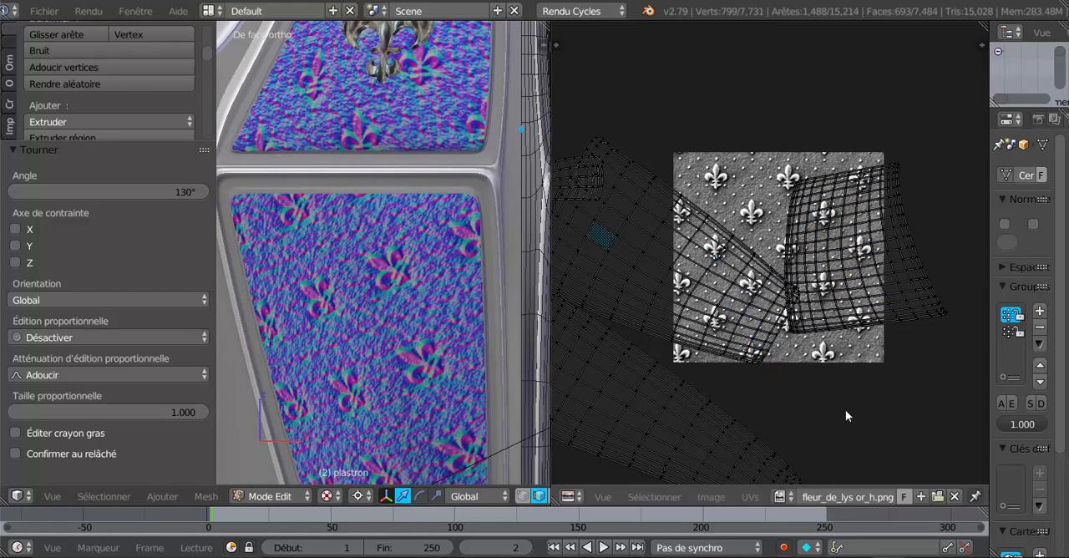
key(ctrl+l)
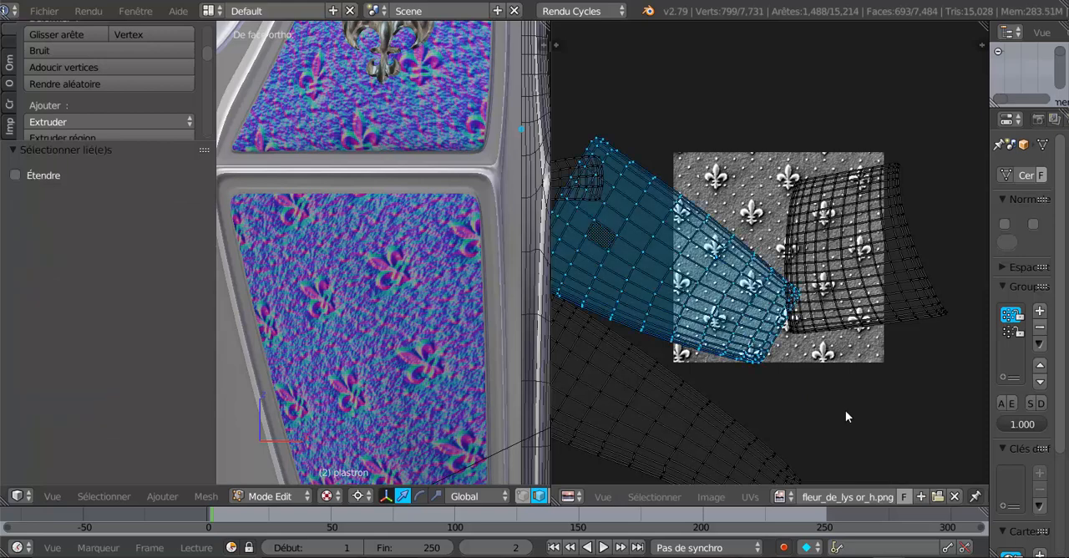
scroll(901, 408, down, 2)
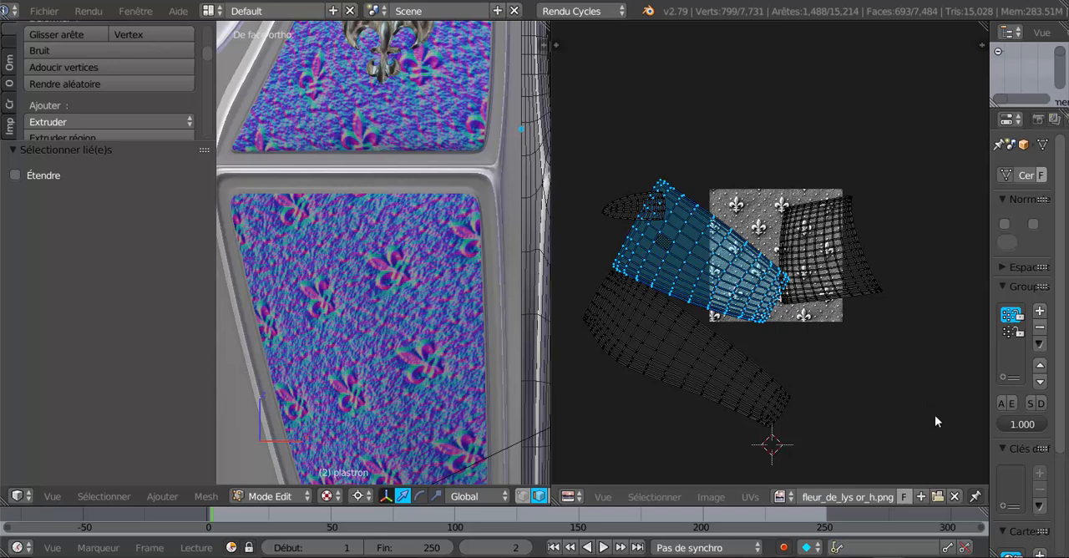
key(r)
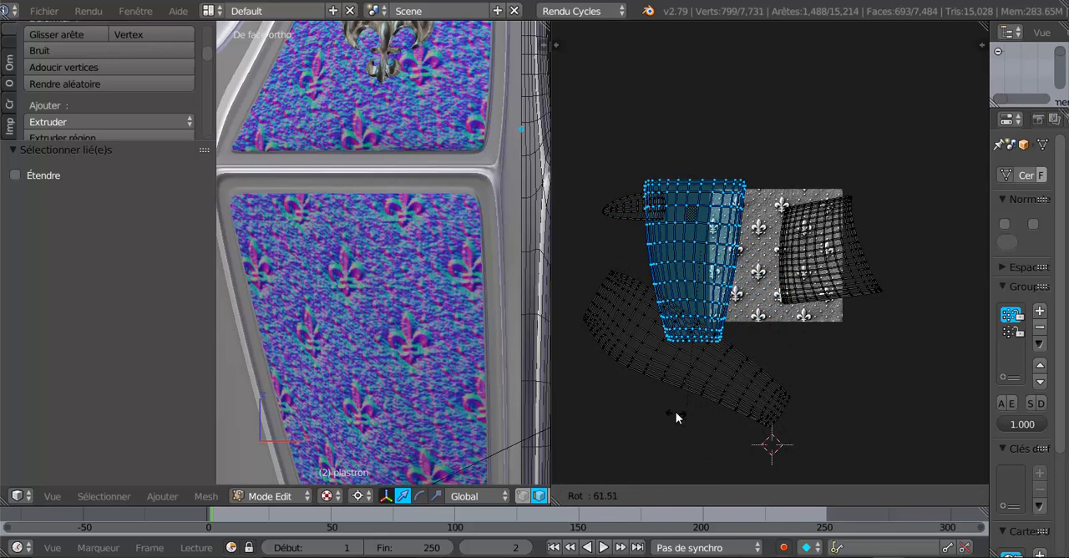
click(674, 405)
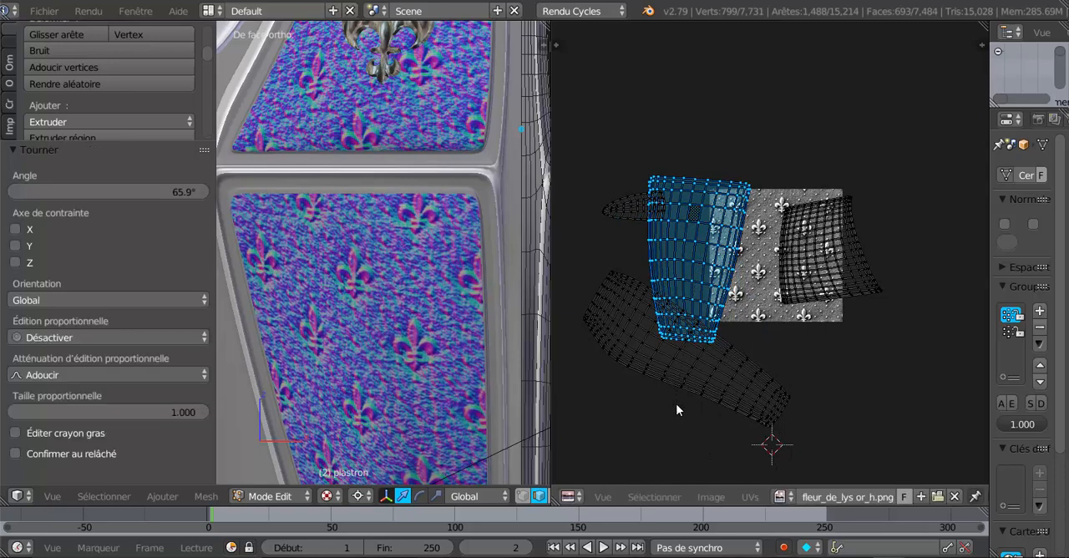
scroll(691, 375, down, 3)
scroll(691, 375, up, 2)
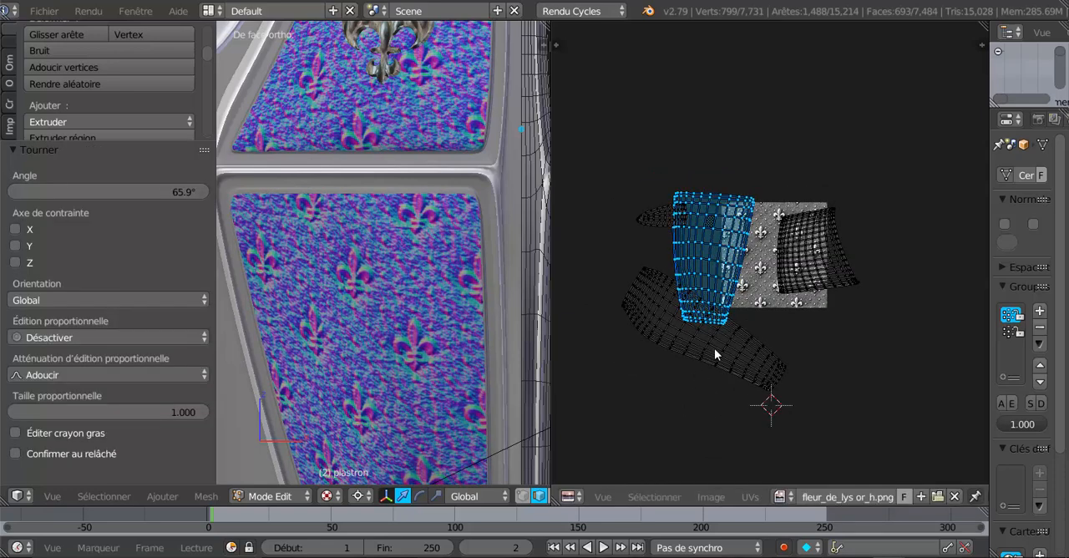
- Leave Edit Mode on the breastplate and switch the 3D view to rendered shading
scroll(587, 398, down, 1)
scroll(501, 386, down, 3)
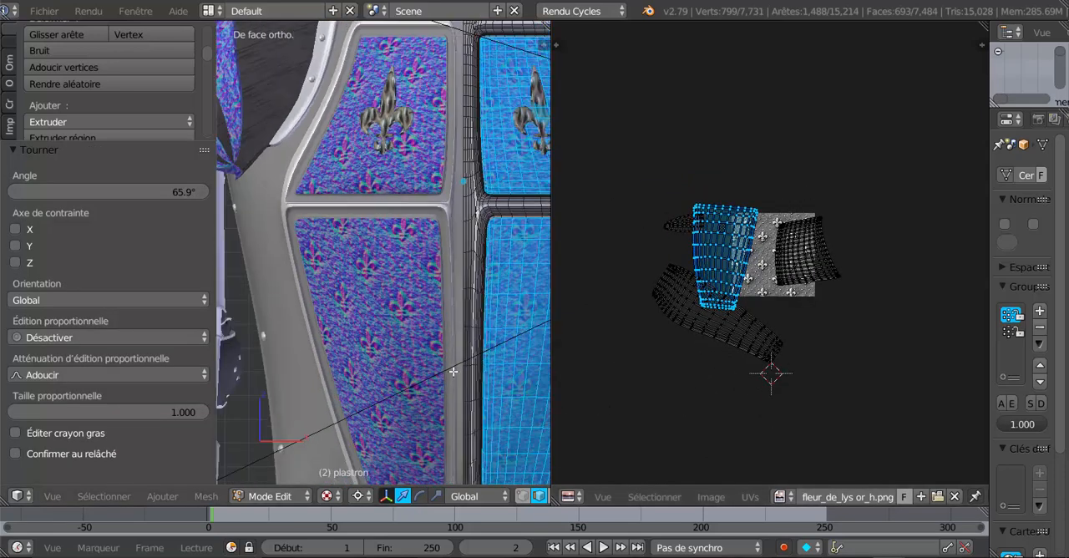
mouse_move(417, 371)
middle_down()
mouse_move(360, 355)
mouse_move(390, 386)
mouse_move(420, 367)
middle_up()
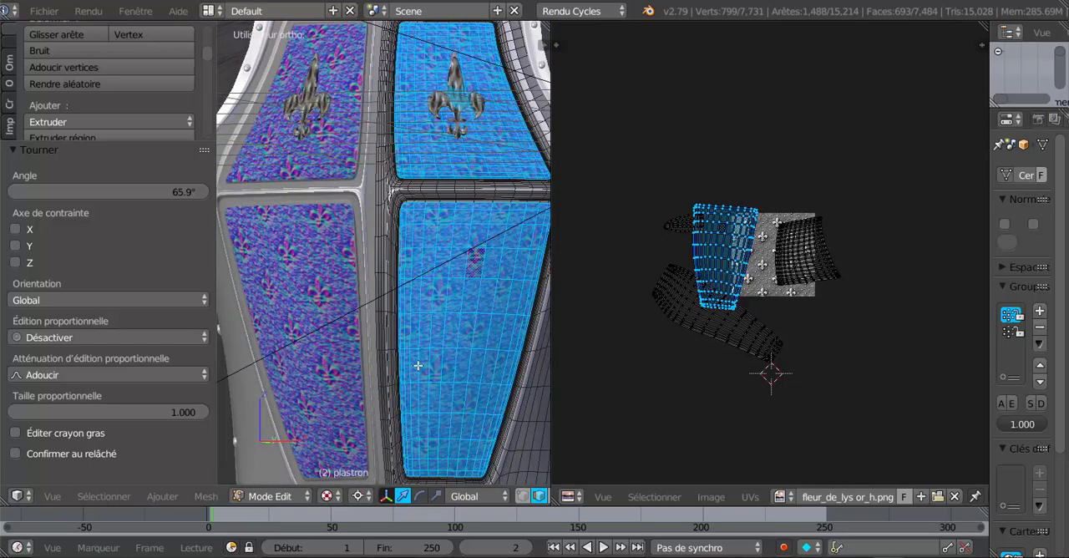
key(Tab)
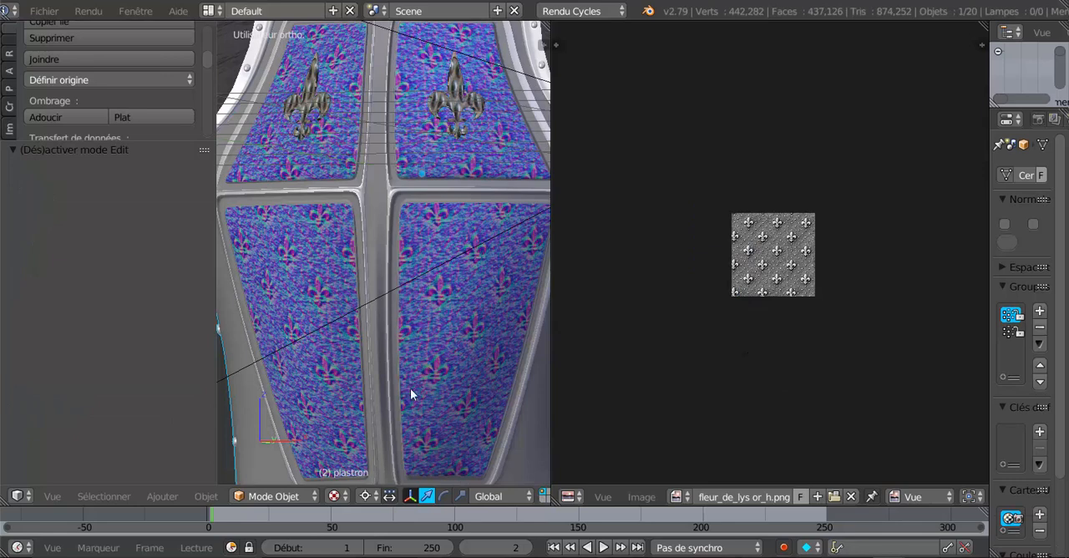
click(334, 496)
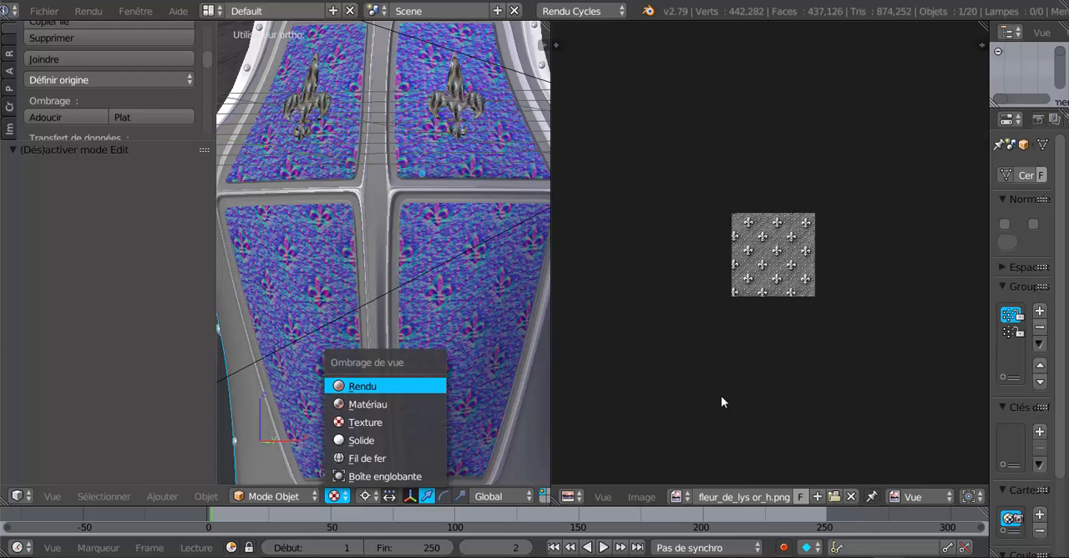
key(Return)
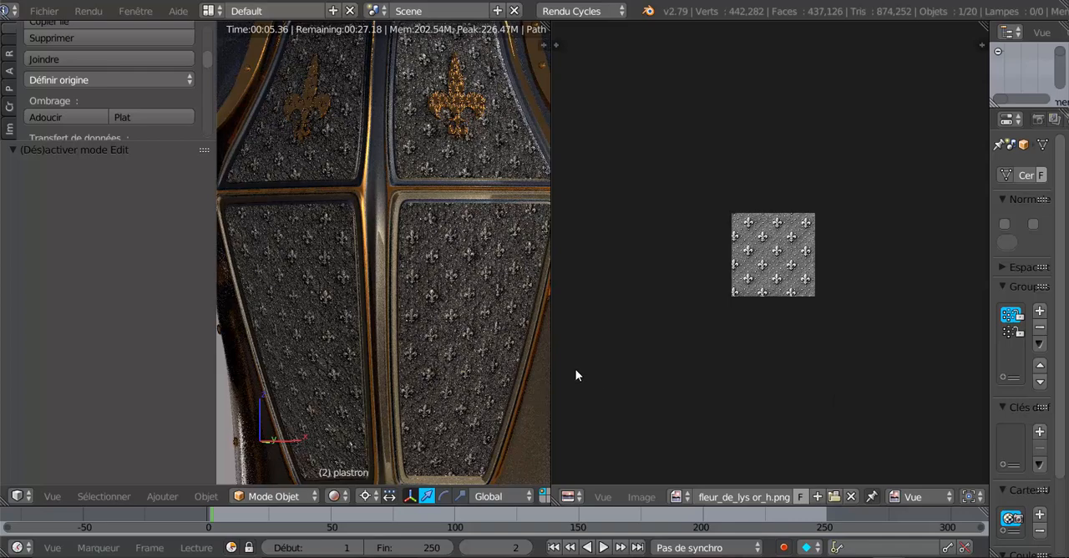
- Inspect the rendered breastplate panels alongside an enlarged view of the fleur-de-lys image
scroll(495, 336, up, 1)
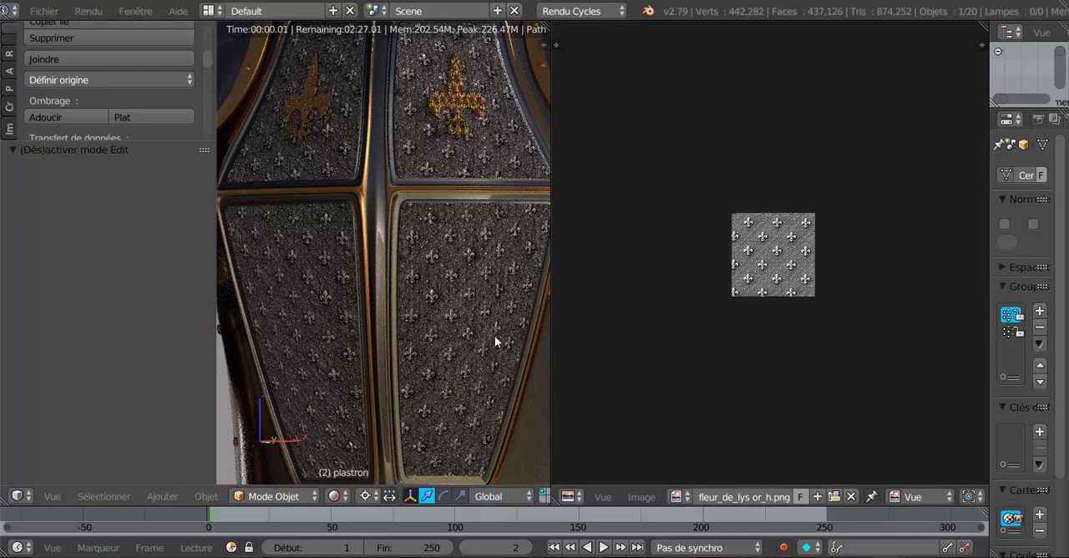
scroll(495, 336, down, 5)
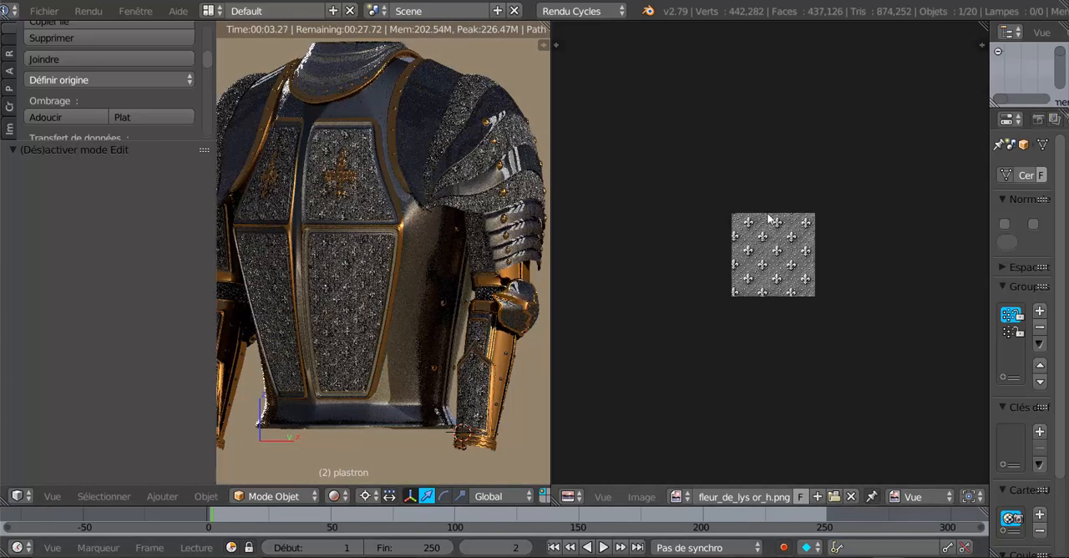
scroll(767, 268, up, 5)
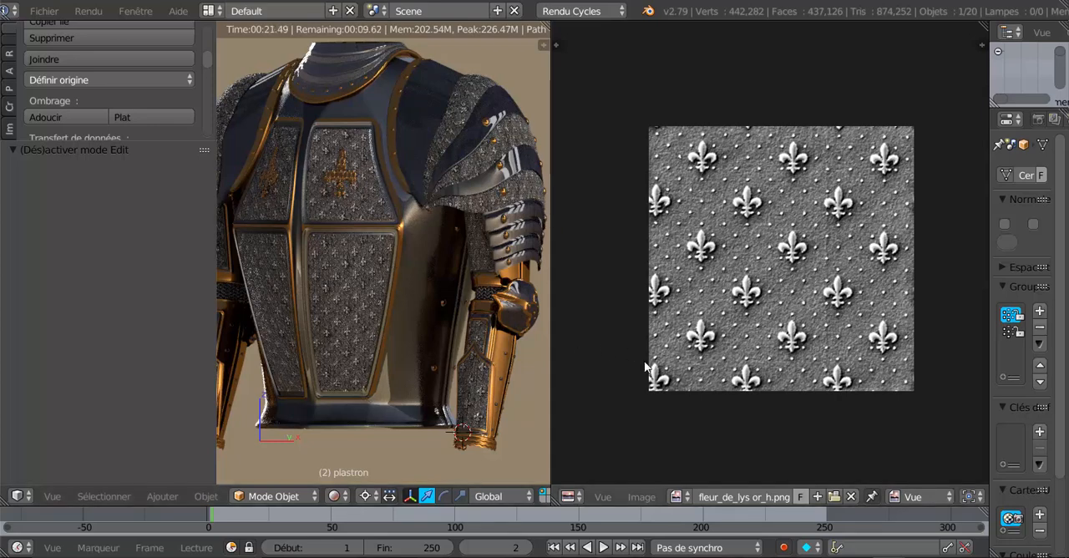
scroll(367, 382, down, 2)
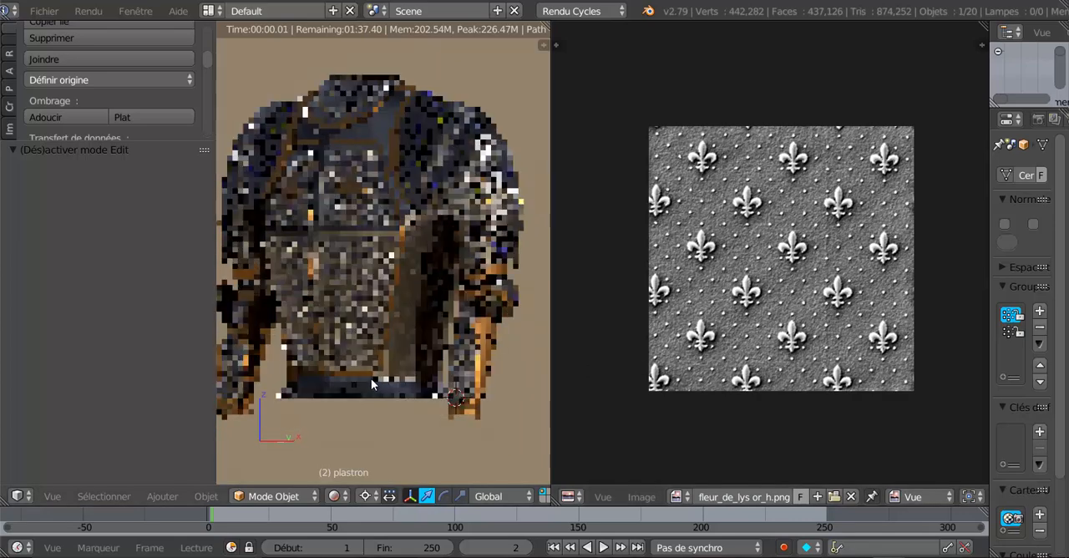
- Widen the 3D view and inspect the rendered forearm guard and lower breastplate from the side
drag(549, 334, 759, 342)
middle_drag(650, 349, 488, 412)
scroll(529, 318, up, 3)
scroll(529, 320, down, 2)
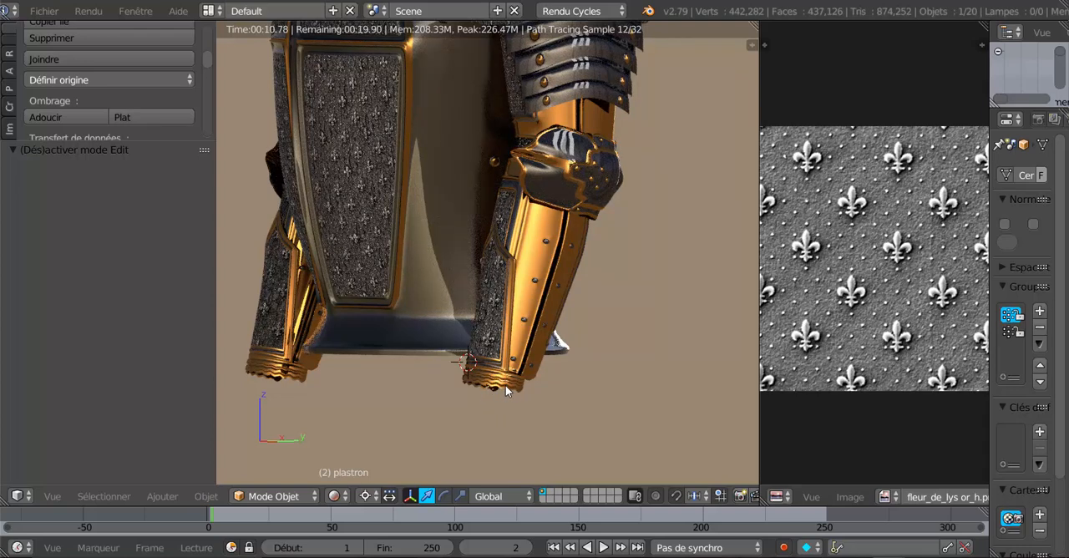
- Inspect the rendered breastplate and forearm guards from the front, both close up and with the whole armour in view
middle_drag(507, 391, 569, 380)
scroll(568, 375, up, 2)
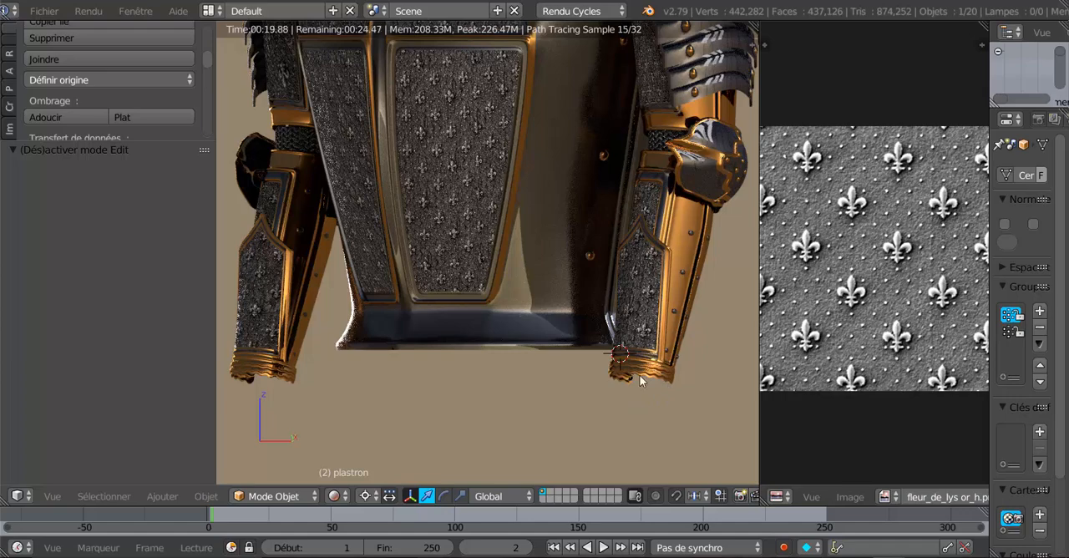
scroll(618, 433, down, 1)
scroll(601, 429, up, 1)
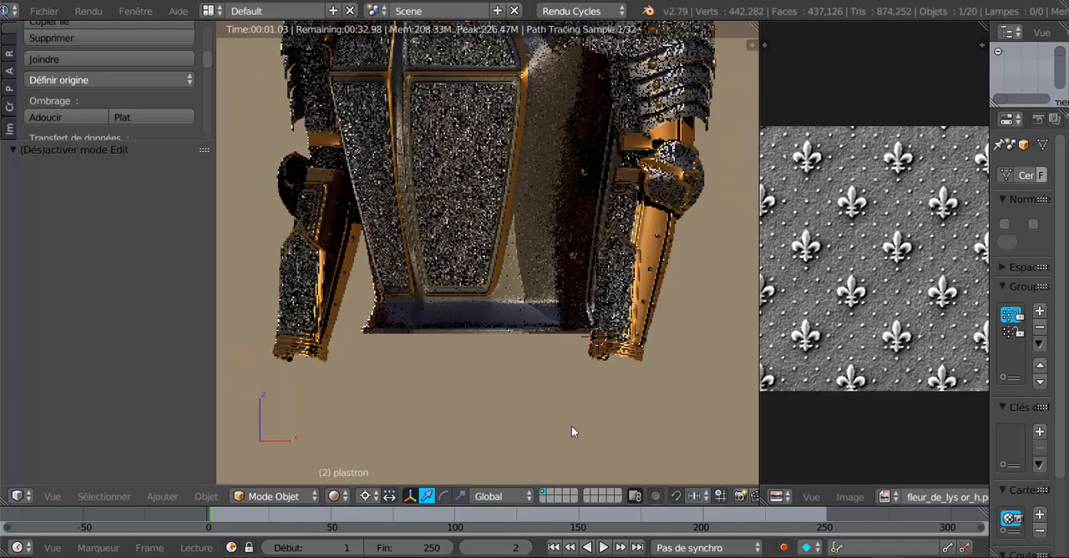
scroll(617, 421, up, 1)
middle_drag(616, 420, 527, 442)
scroll(539, 448, down, 2)
scroll(528, 441, up, 1)
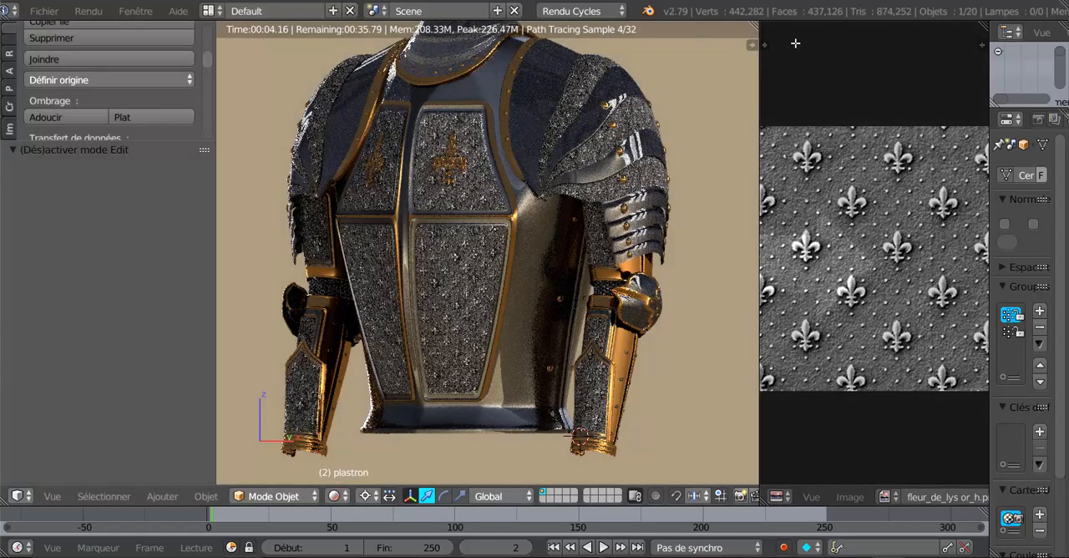
- Merge the image editor's area into the 3D view and narrow the tool shelf to give the armour render more room
drag(795, 43, 785, 134)
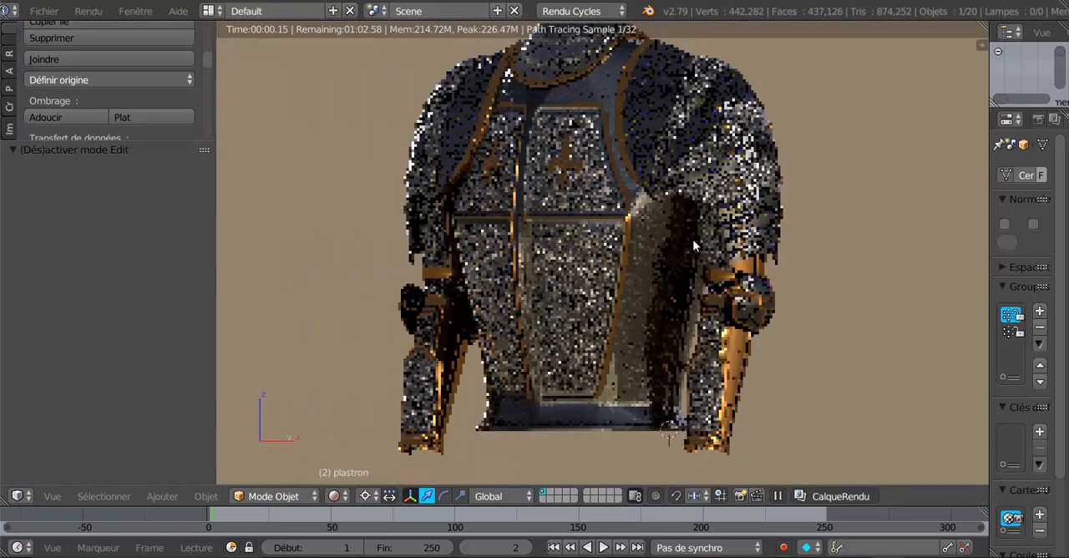
shift+middle_drag(693, 241, 683, 239)
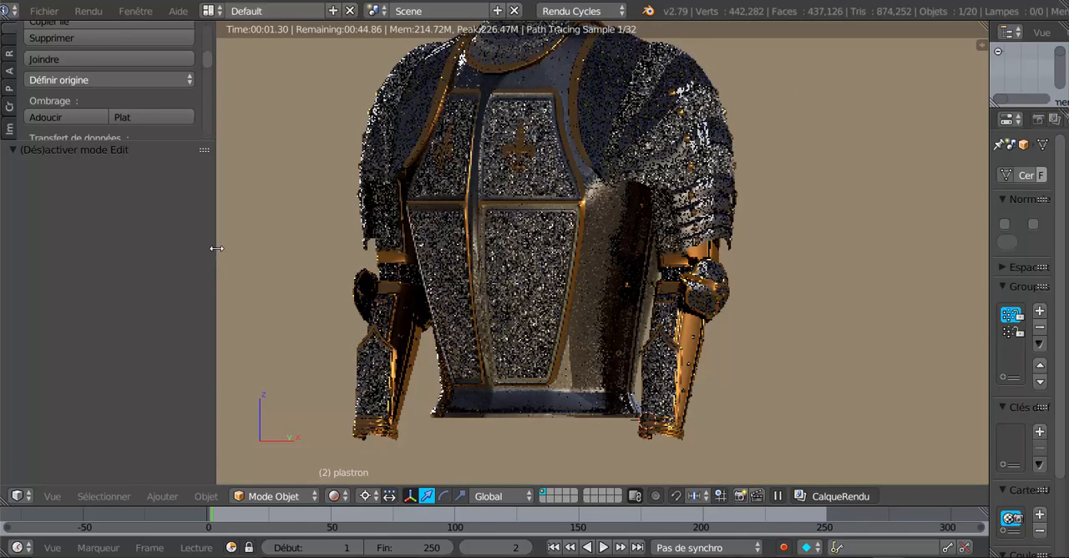
drag(215, 259, 118, 274)
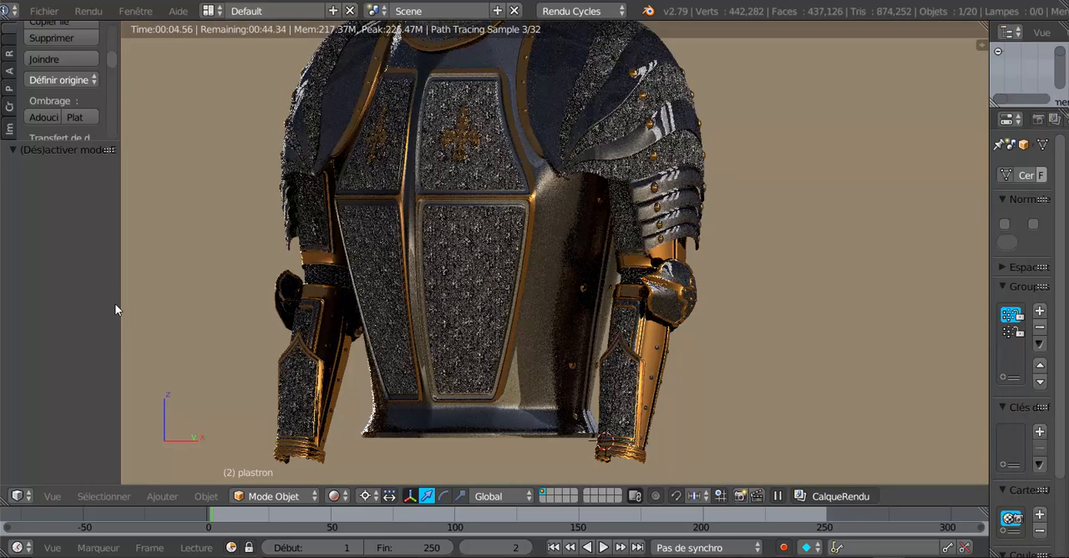
- Enable automatic packing of external data into the .blend file
click(43, 11)
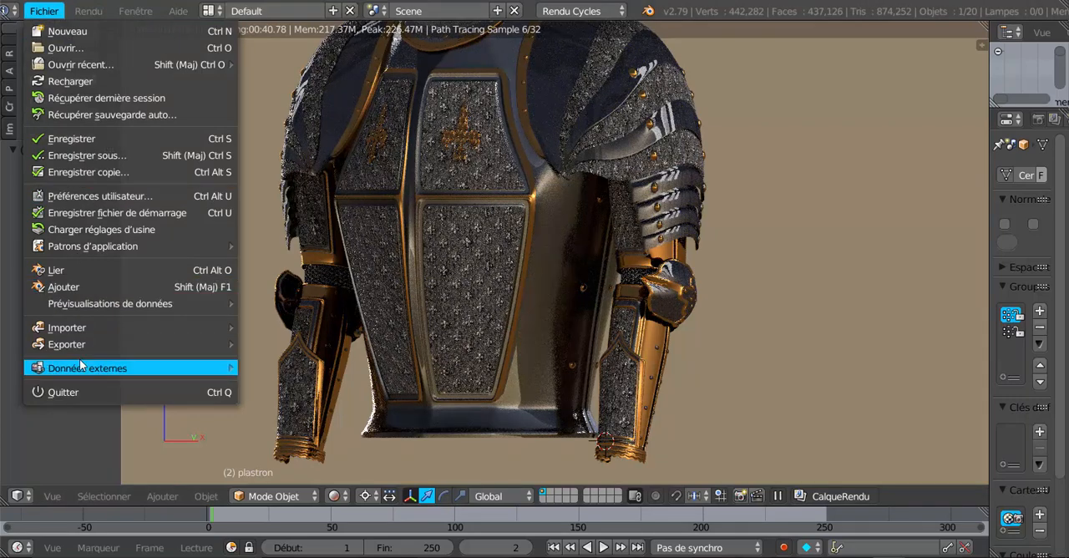
mouse_move(80, 366)
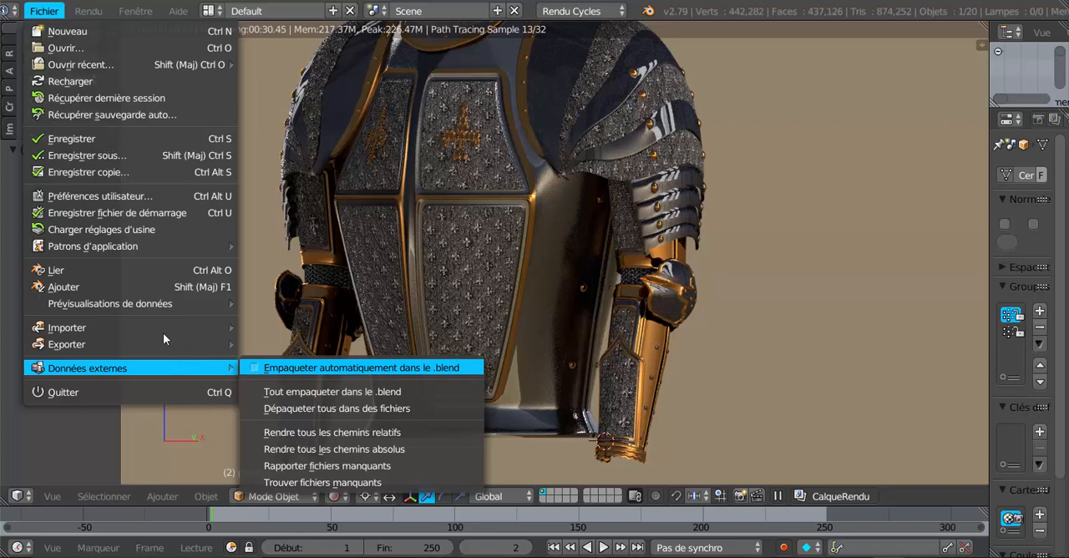
click(304, 368)
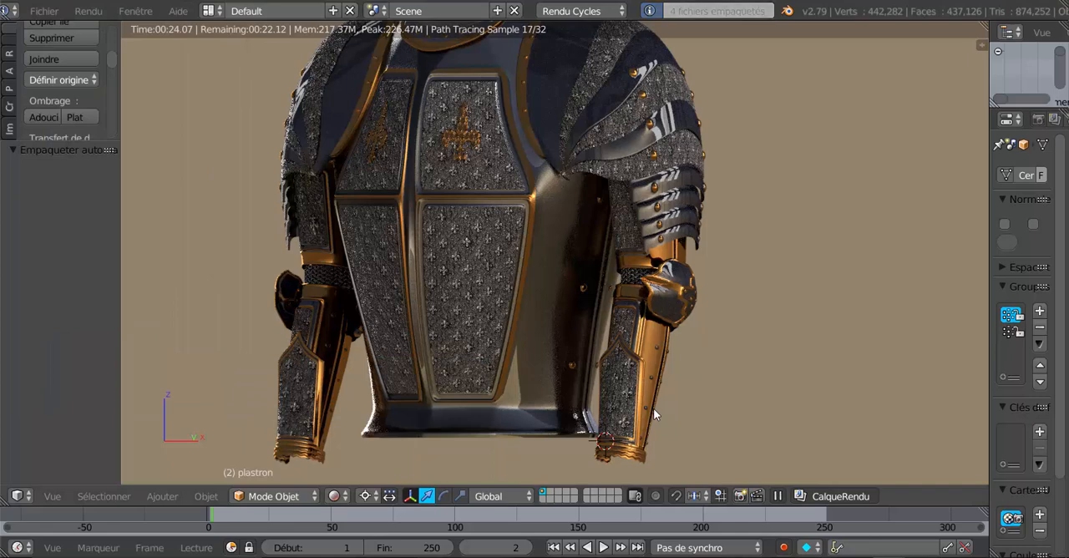
click(44, 11)
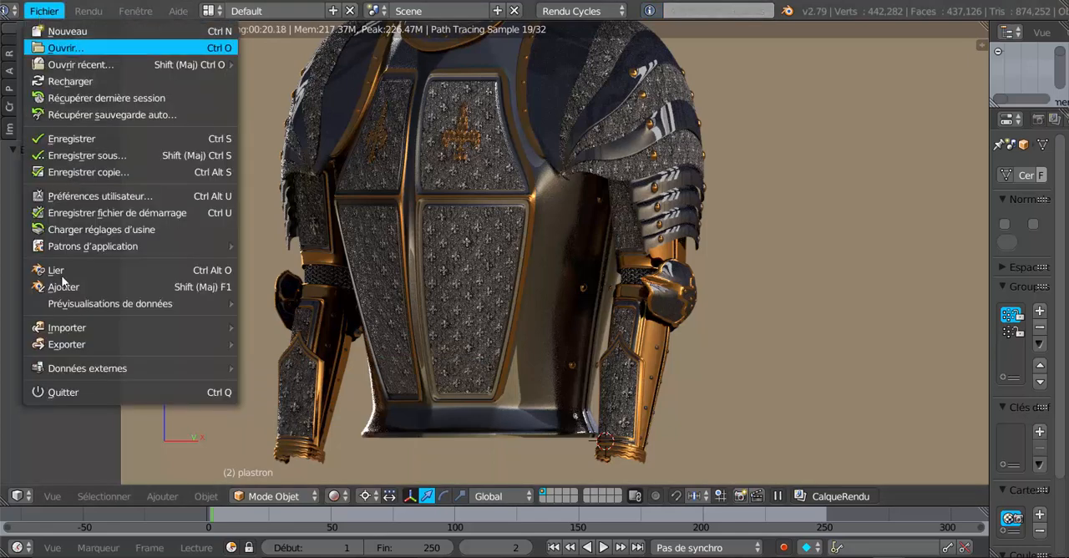
mouse_move(68, 307)
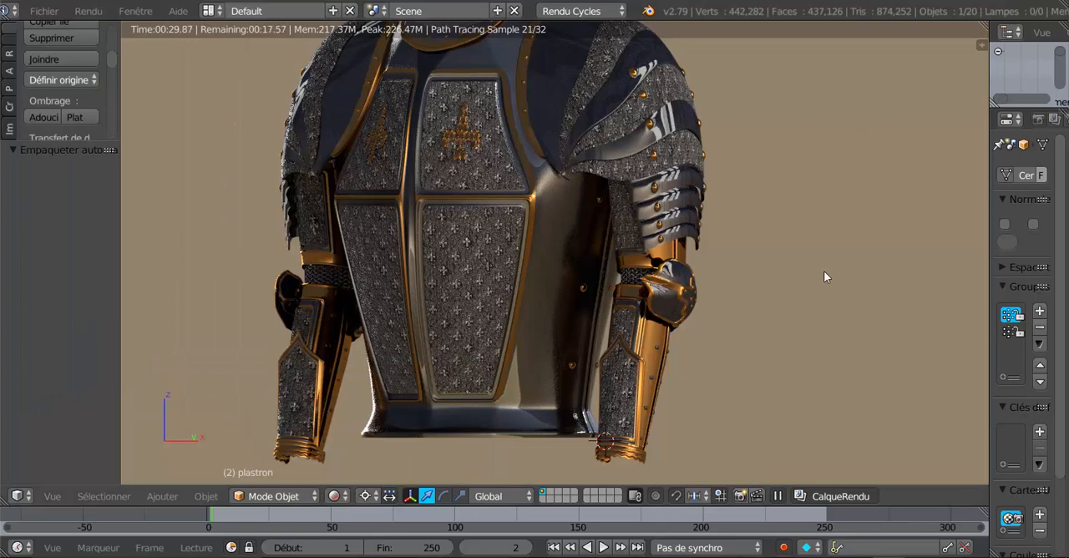
shift+middle_drag(835, 306, 866, 327)
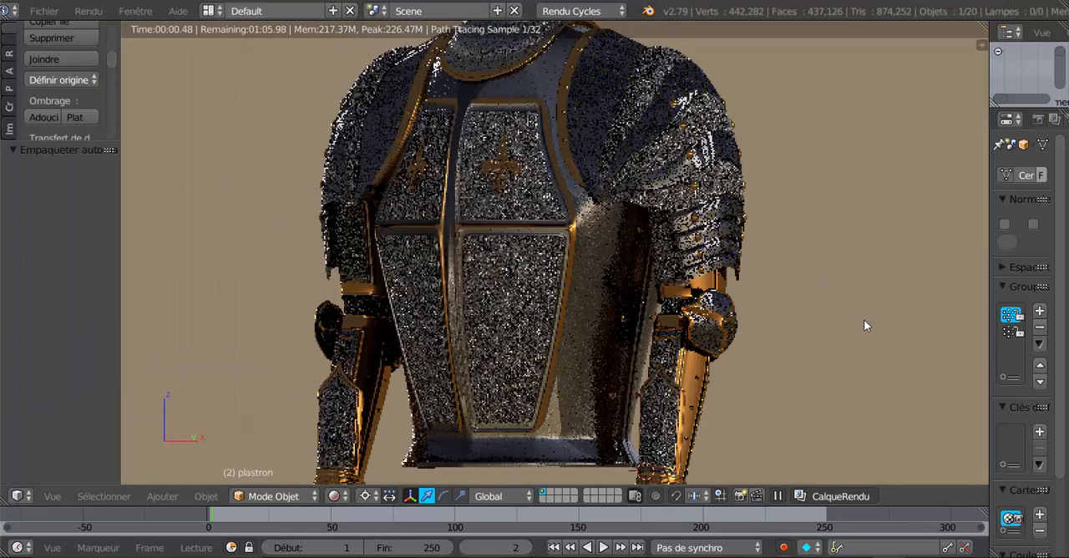